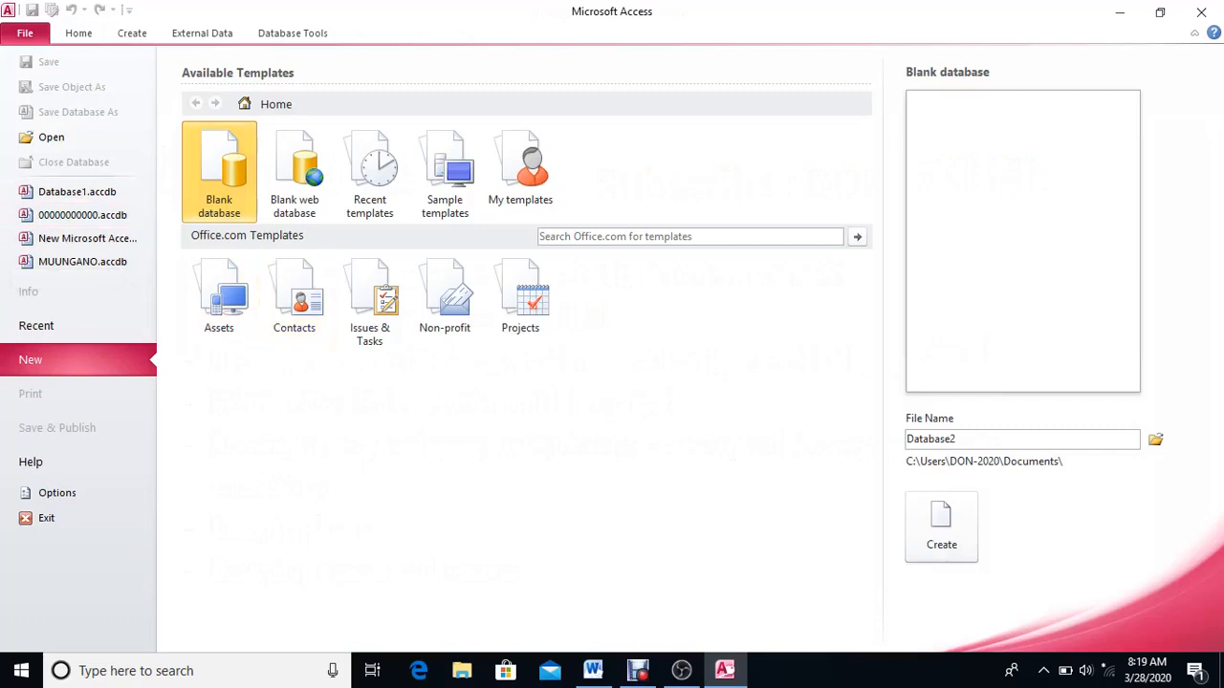
Create a blank database named SCHOOLFEES, stored on the Desktop
double_click(947, 440)
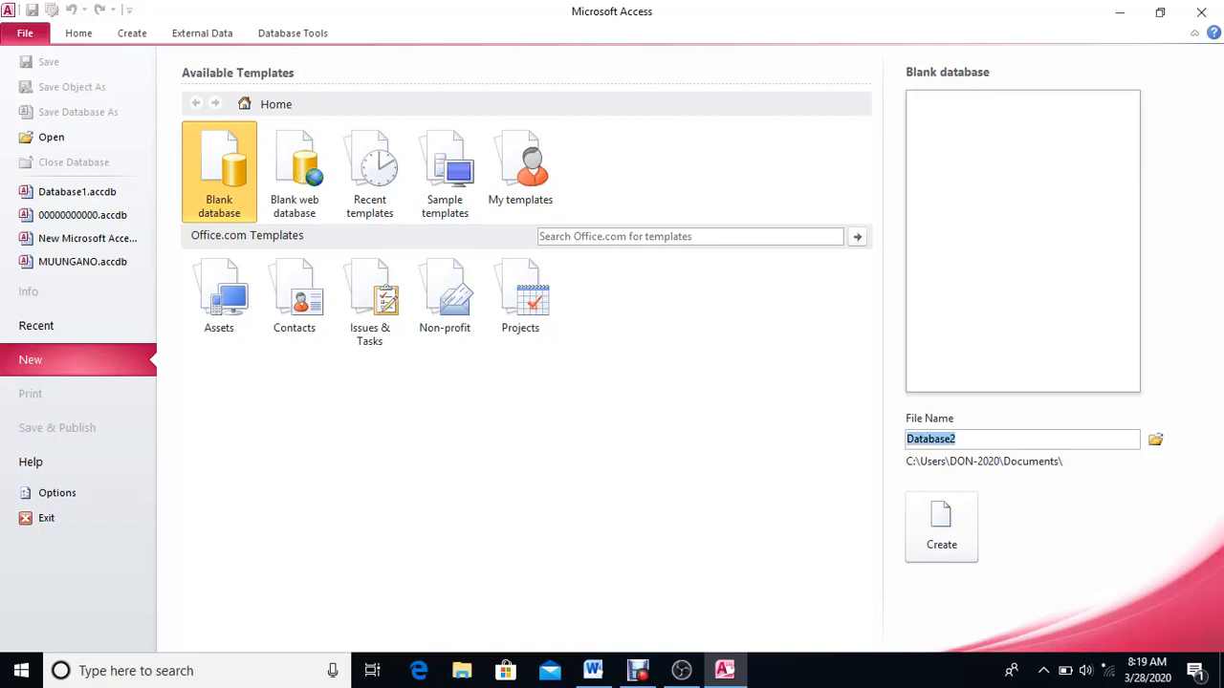
type("SCHOOLFEES")
left_click(1155, 438)
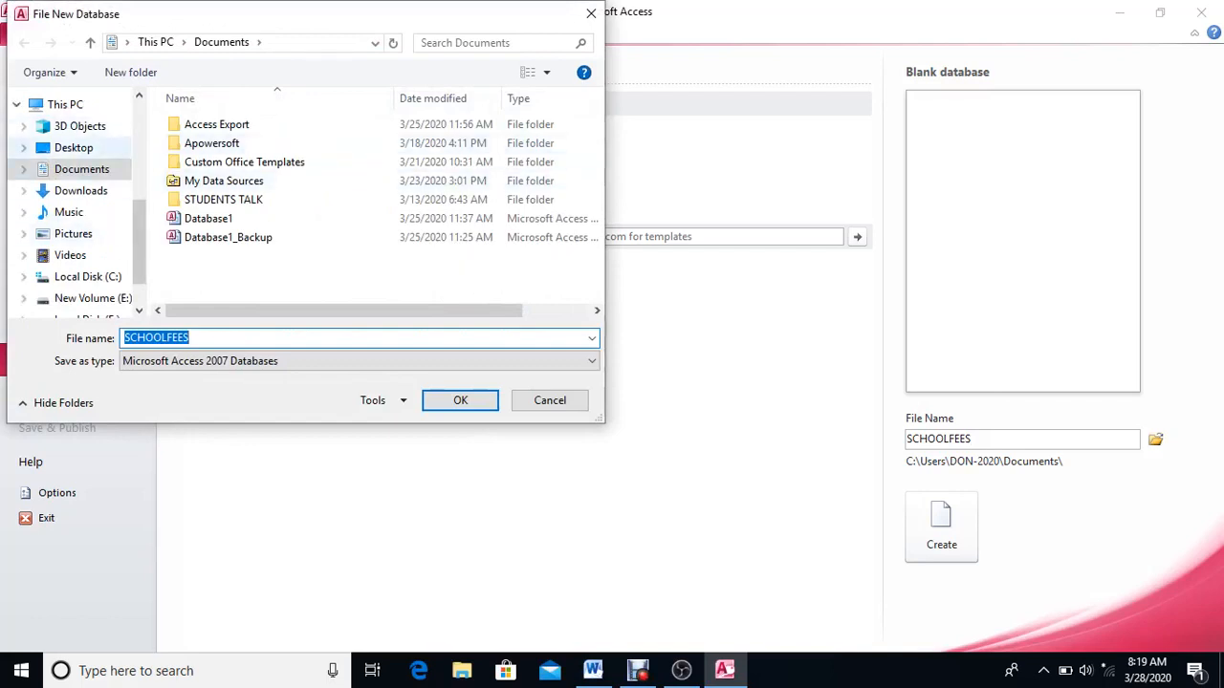
left_click(73, 148)
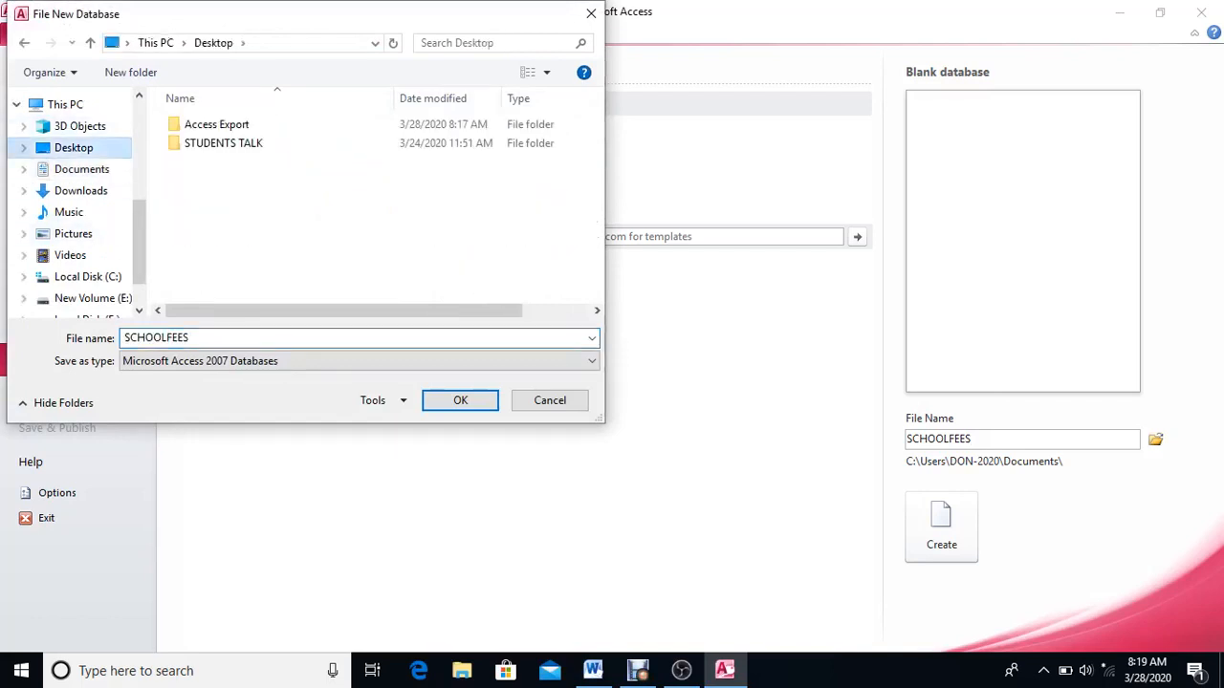
key("Return")
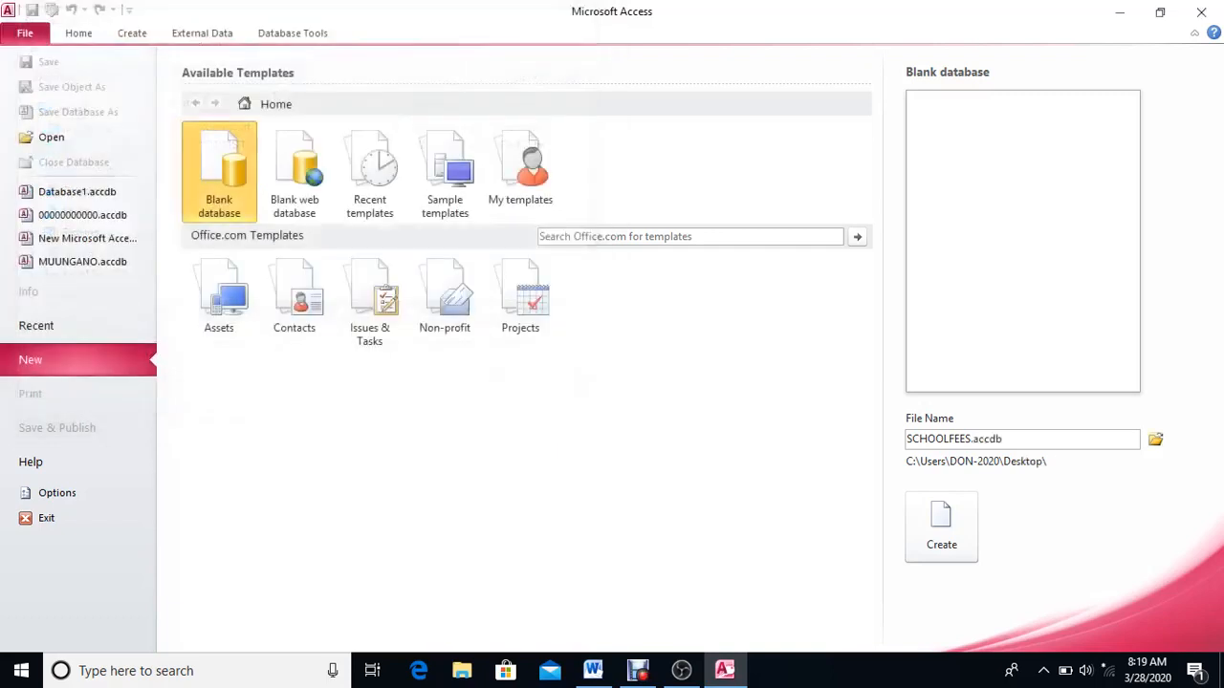
left_click(941, 525)
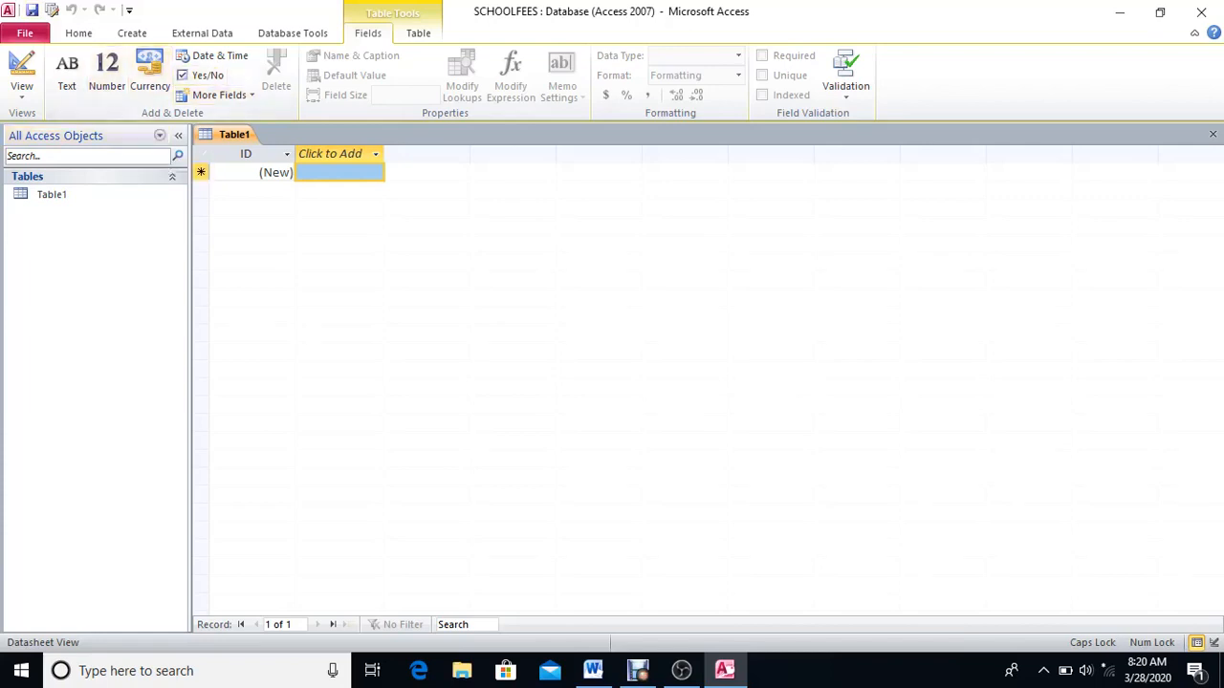
Set the Windows taskbar to hide automatically in desktop mode and return to the database
right_click(824, 683)
left_click(888, 664)
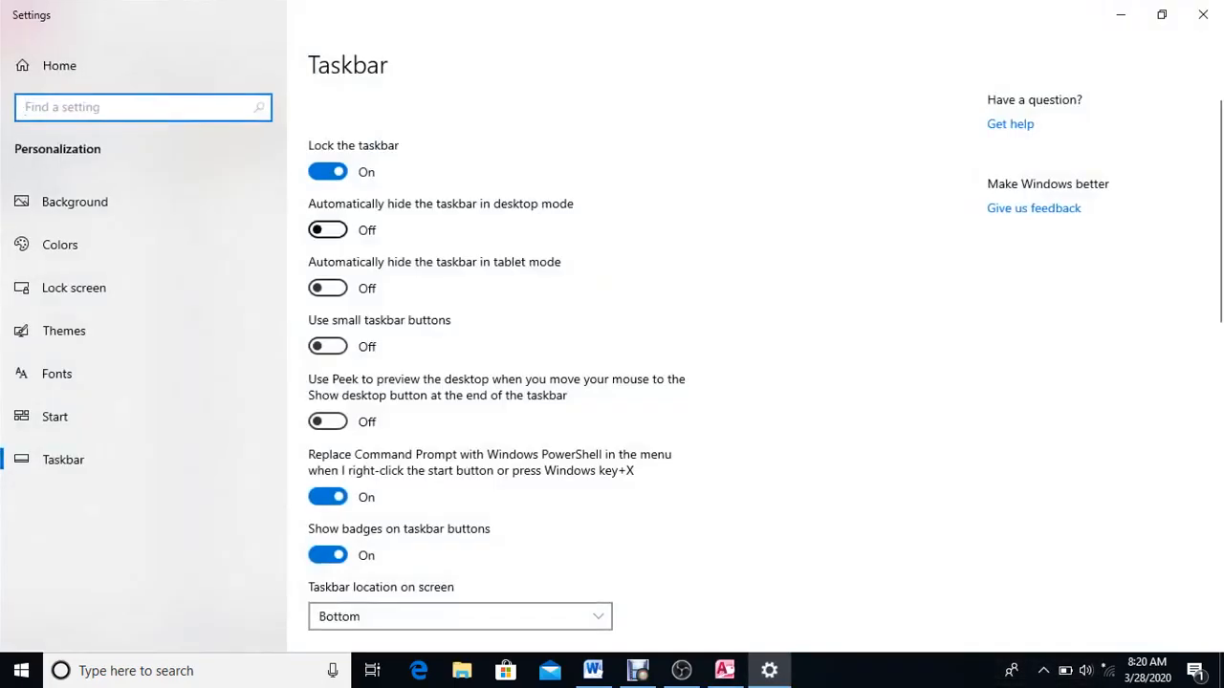
left_click(327, 229)
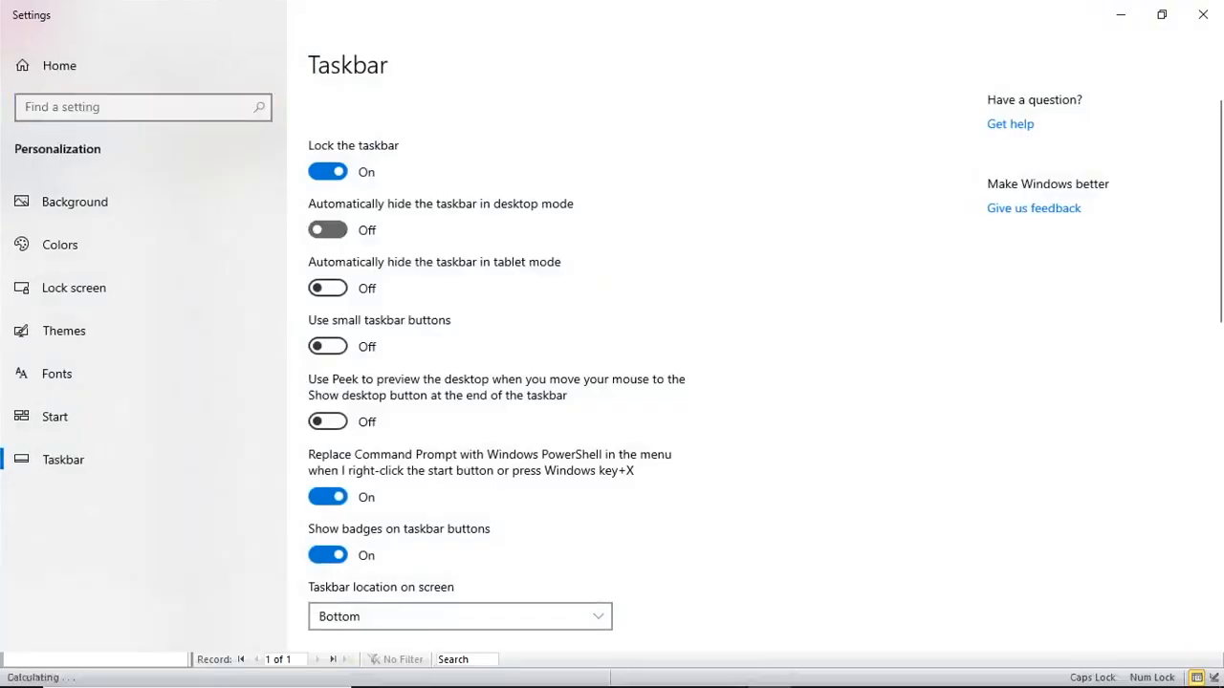
left_click(1121, 14)
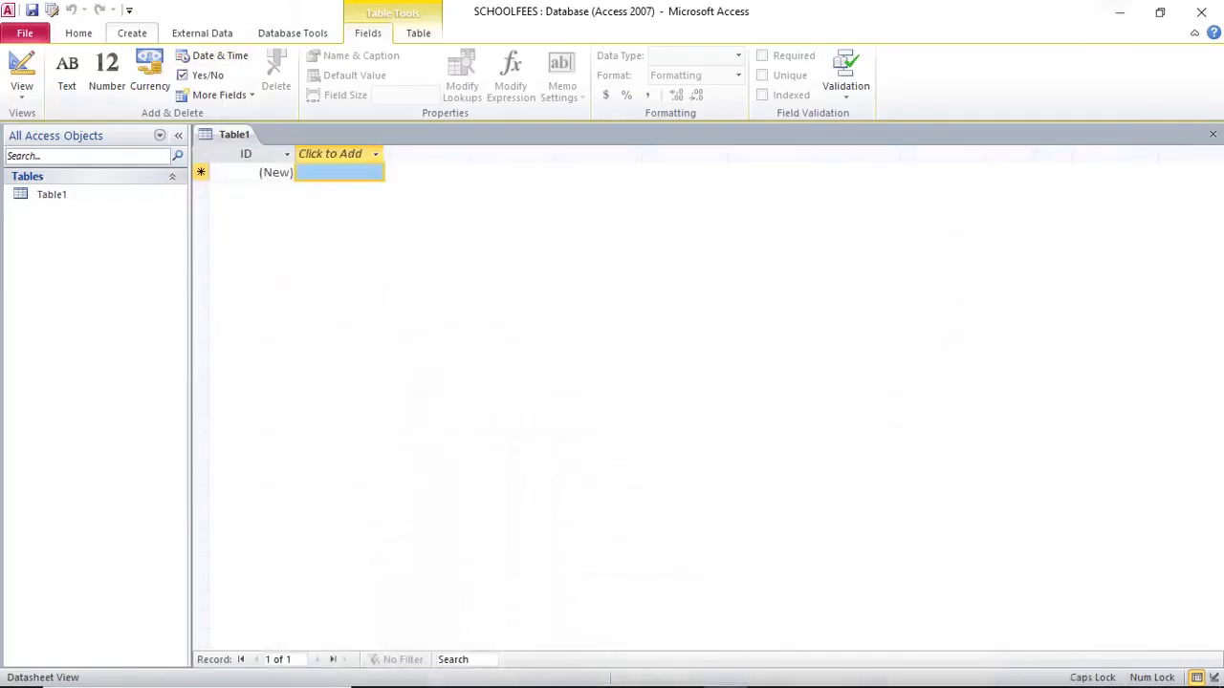
Create a new table in Design view and close the default Table1
left_click(132, 32)
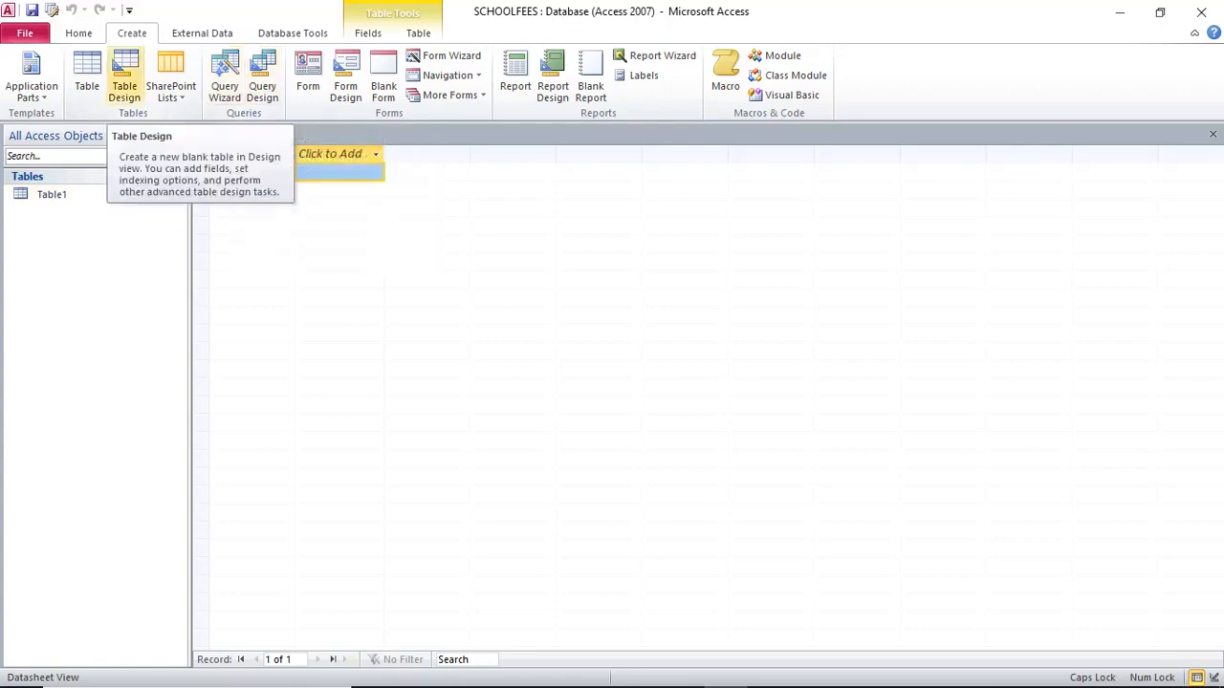
left_click(124, 76)
right_click(231, 135)
left_click(273, 166)
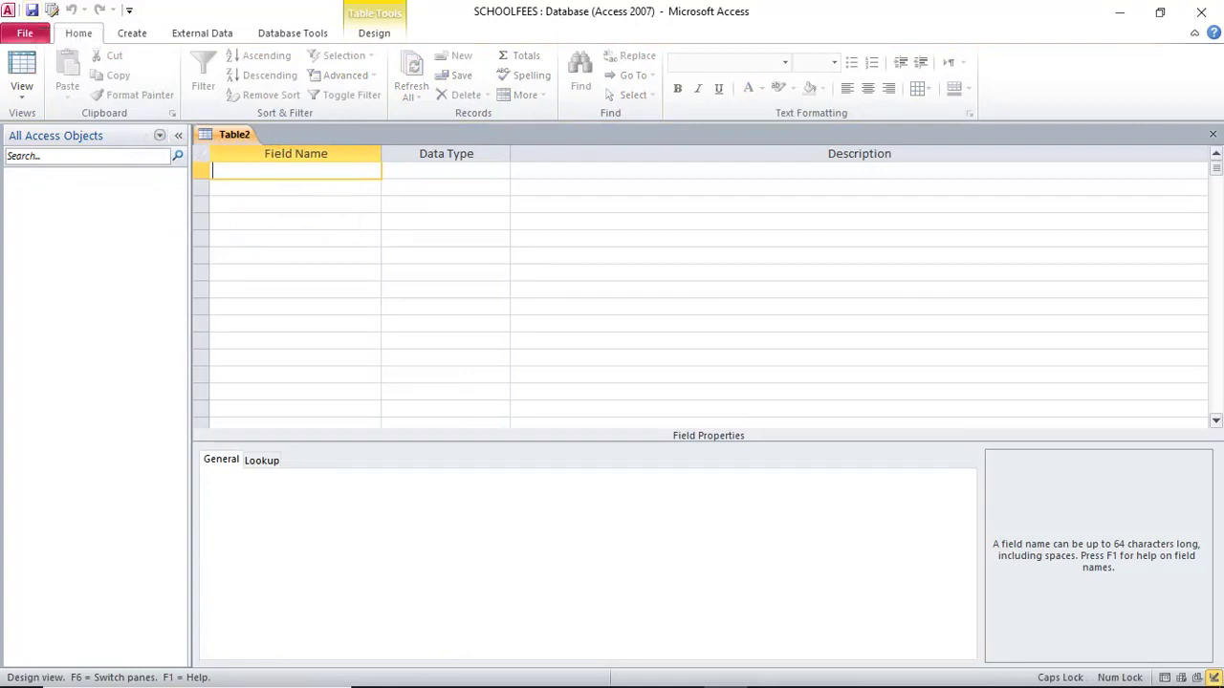
Try to save the still empty table under the name students
left_click(31, 11)
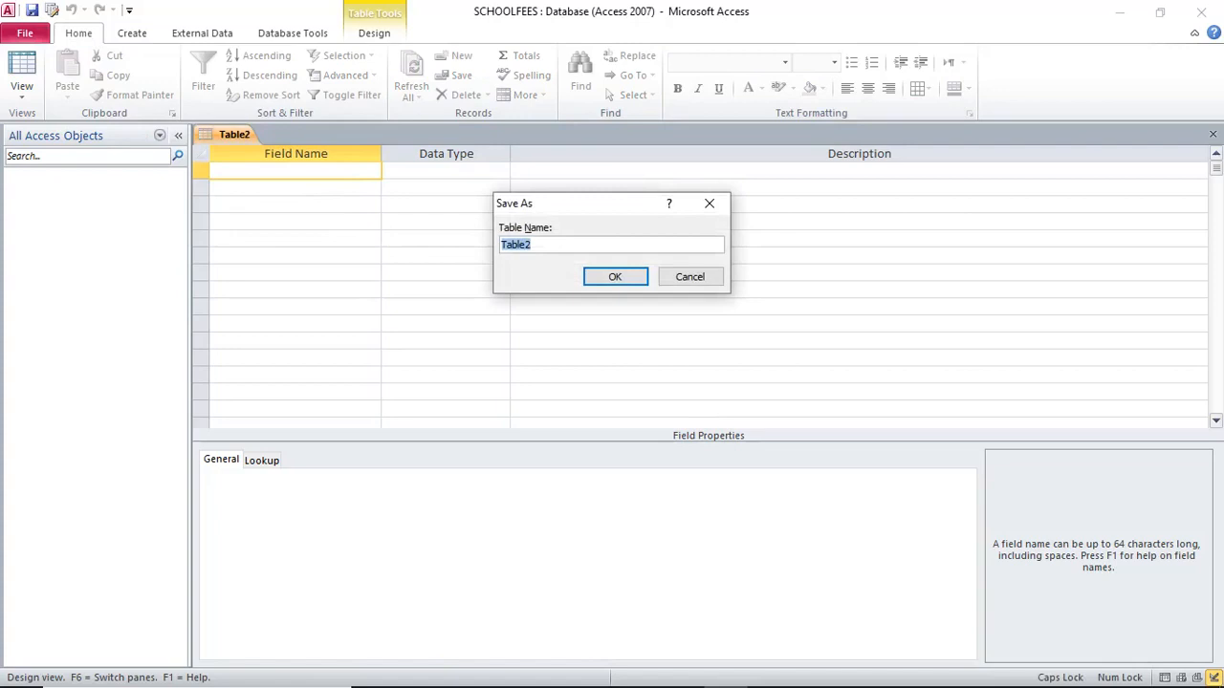
type("STUDET")
key("BackSpace")
key("BackSpace")
key("BackSpace")
key("BackSpace")
key("BackSpace")
key("BackSpace")
key("Caps_Lock")
type("studet")
key("BackSpace")
type("nts")
key("Return")
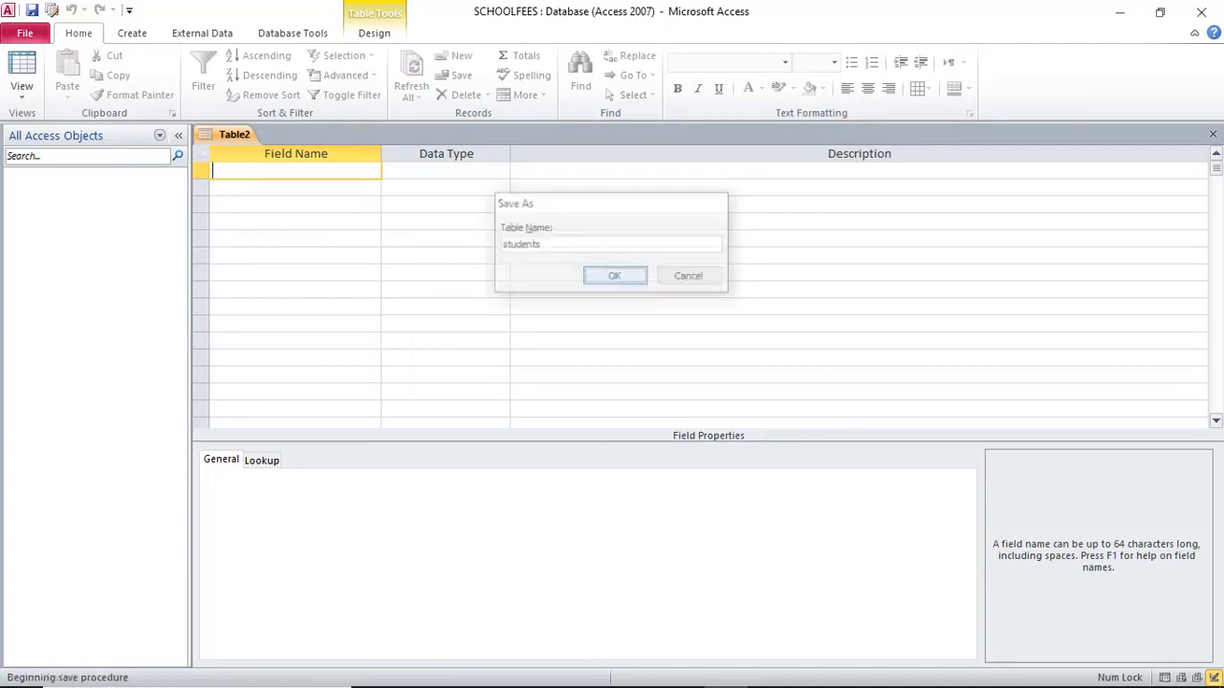
key("Return")
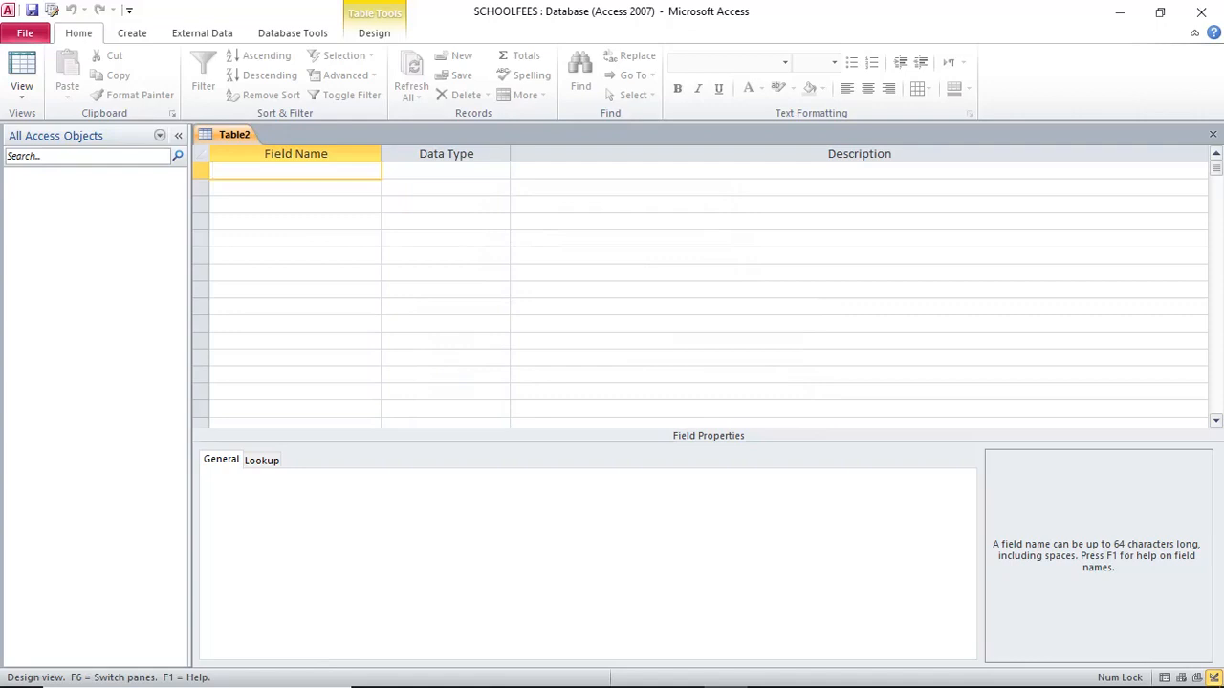
Add the fields admno, sname, cls and age to the table design
type("admno")
left_click(296, 187)
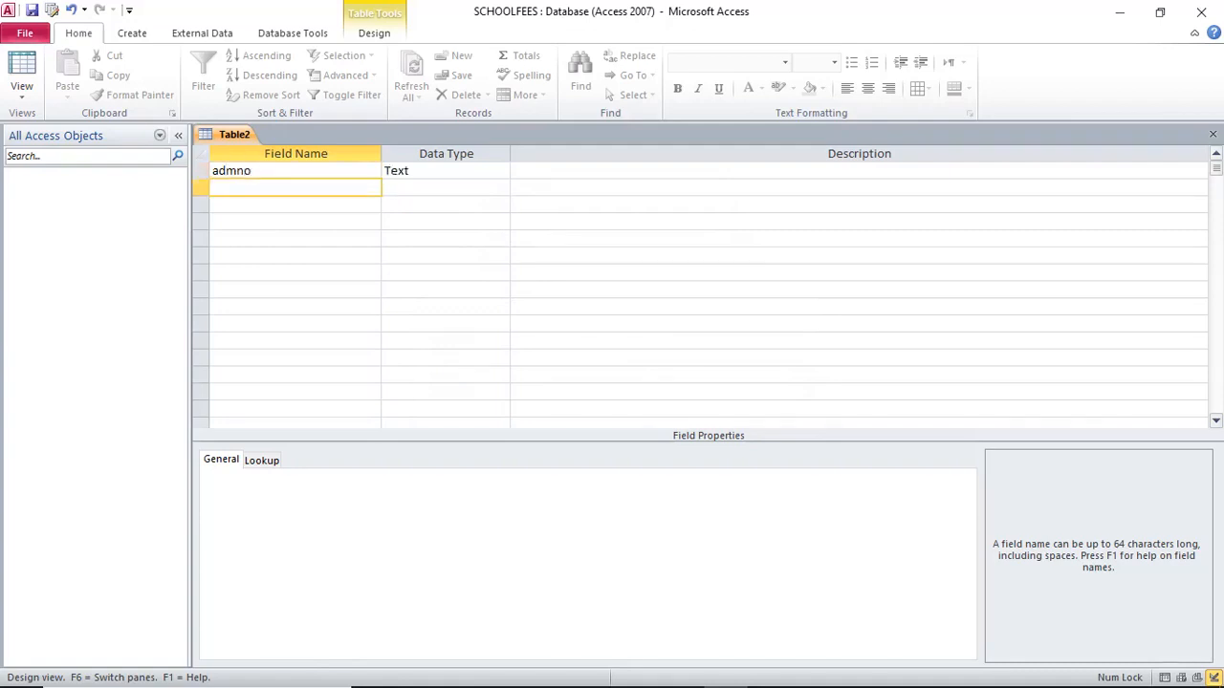
type("sname")
left_click(296, 205)
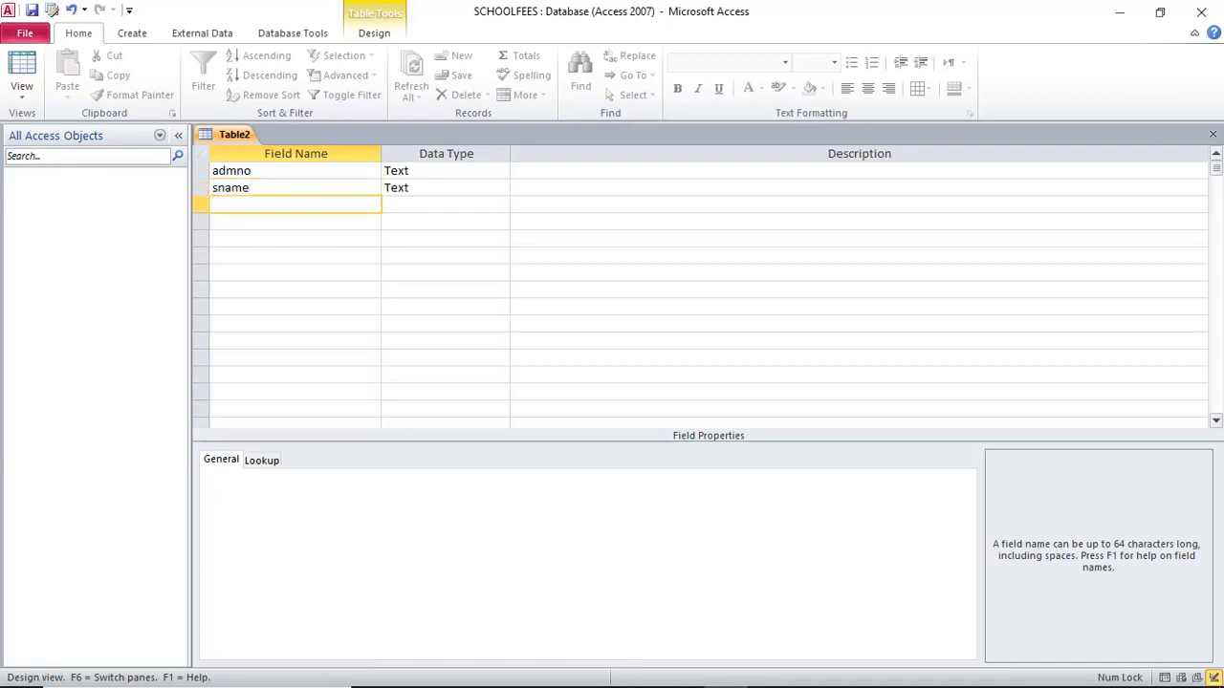
type("cls")
left_click(295, 222)
type("age")
key("Down")
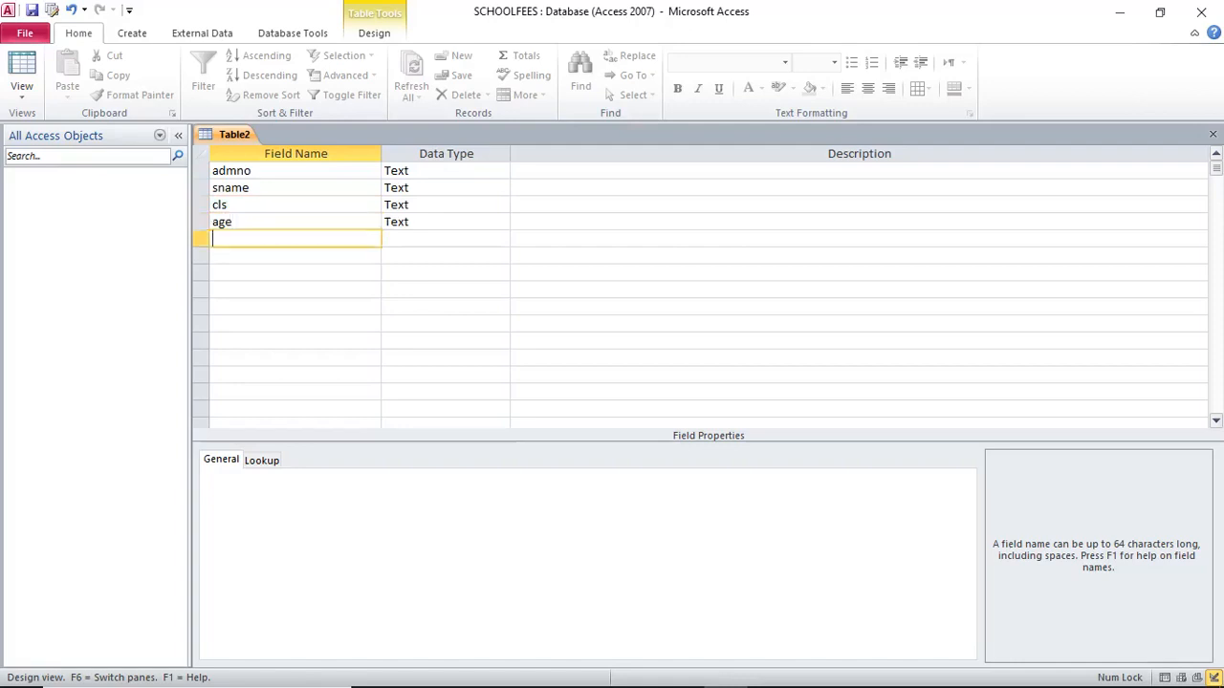
Add the fields Cyear, term, photo and entrymark below the age field
type("Cyear")
left_click(295, 255)
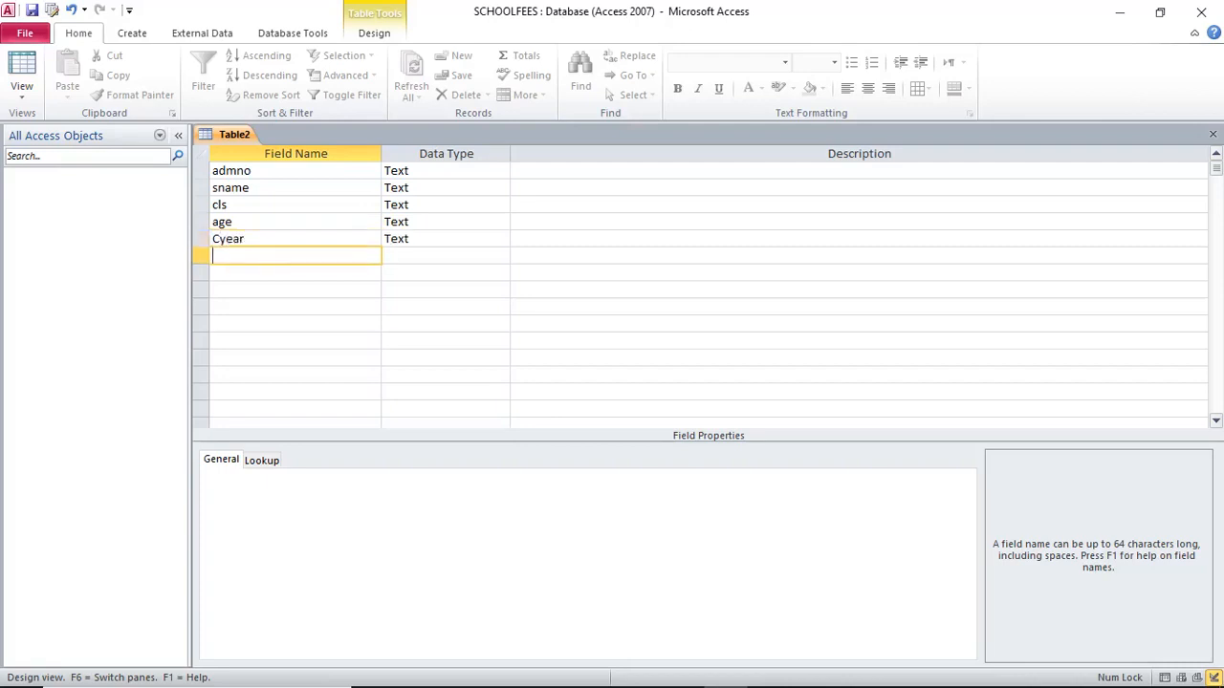
type("term")
left_click(295, 273)
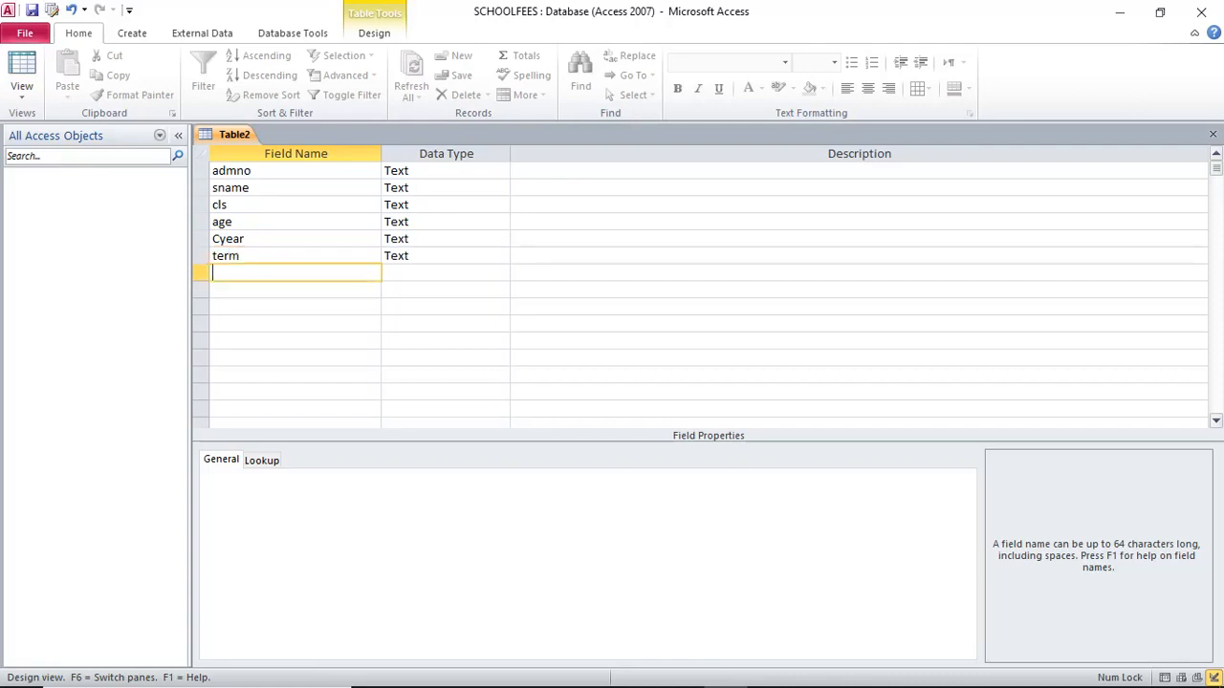
type("photo")
left_click(296, 289)
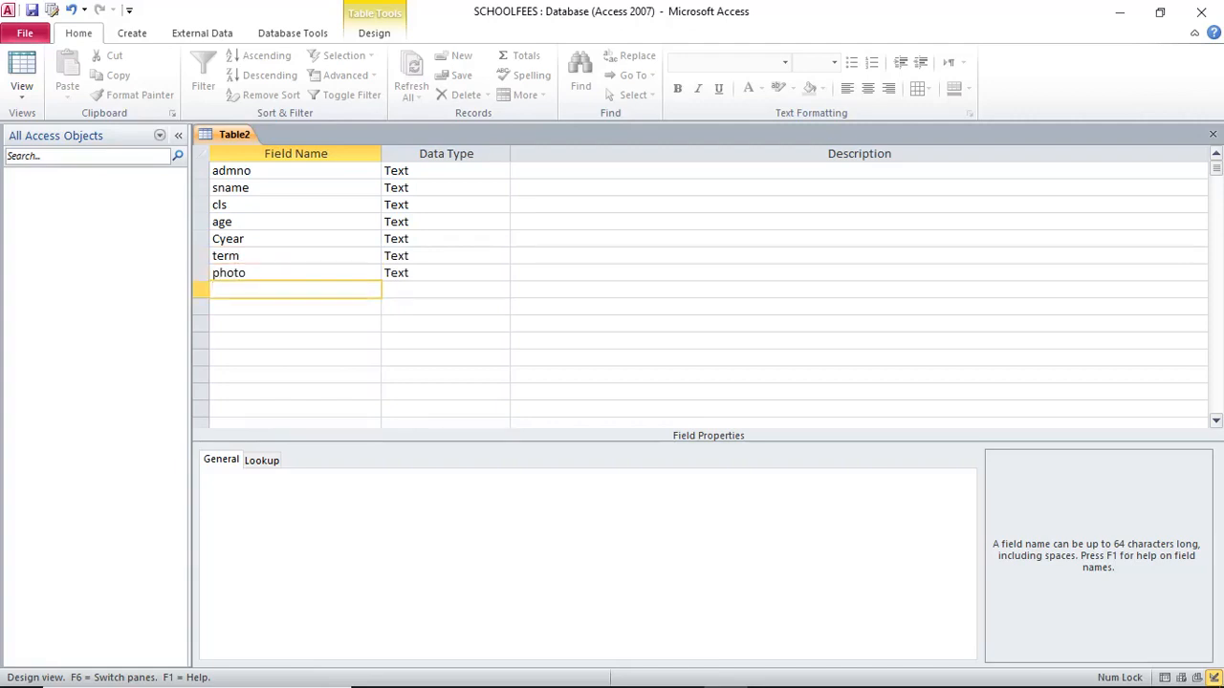
type("m")
key("BackSpace")
type("ent")
key("BackSpace")
key("BackSpace")
type("ntrymark")
Enter NAME- as the description of the sname field and select that text
left_click(439, 187)
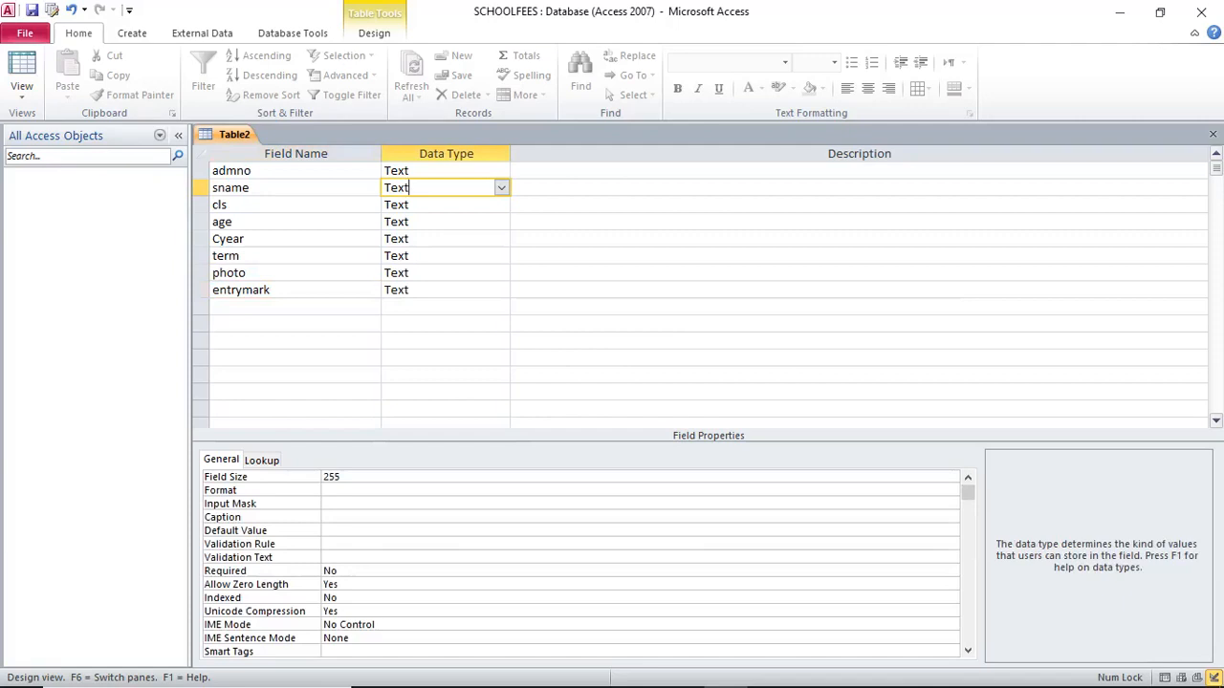
left_click(249, 187)
left_click_drag(250, 188, 211, 188)
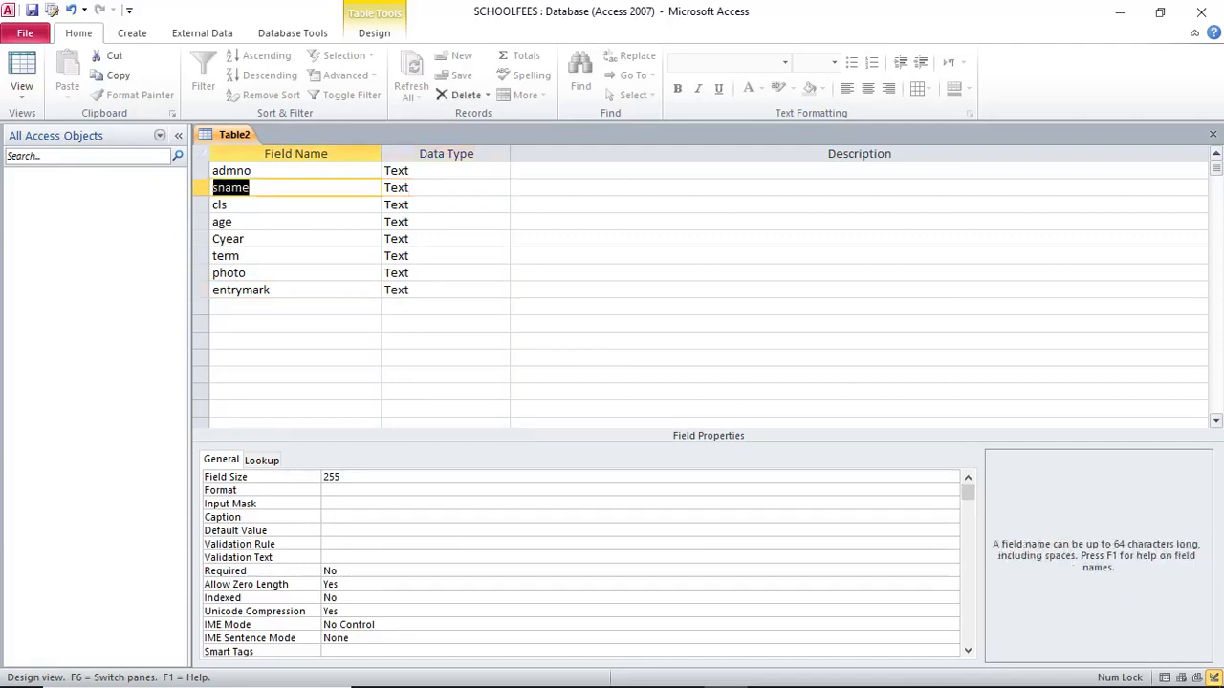
left_click(516, 187)
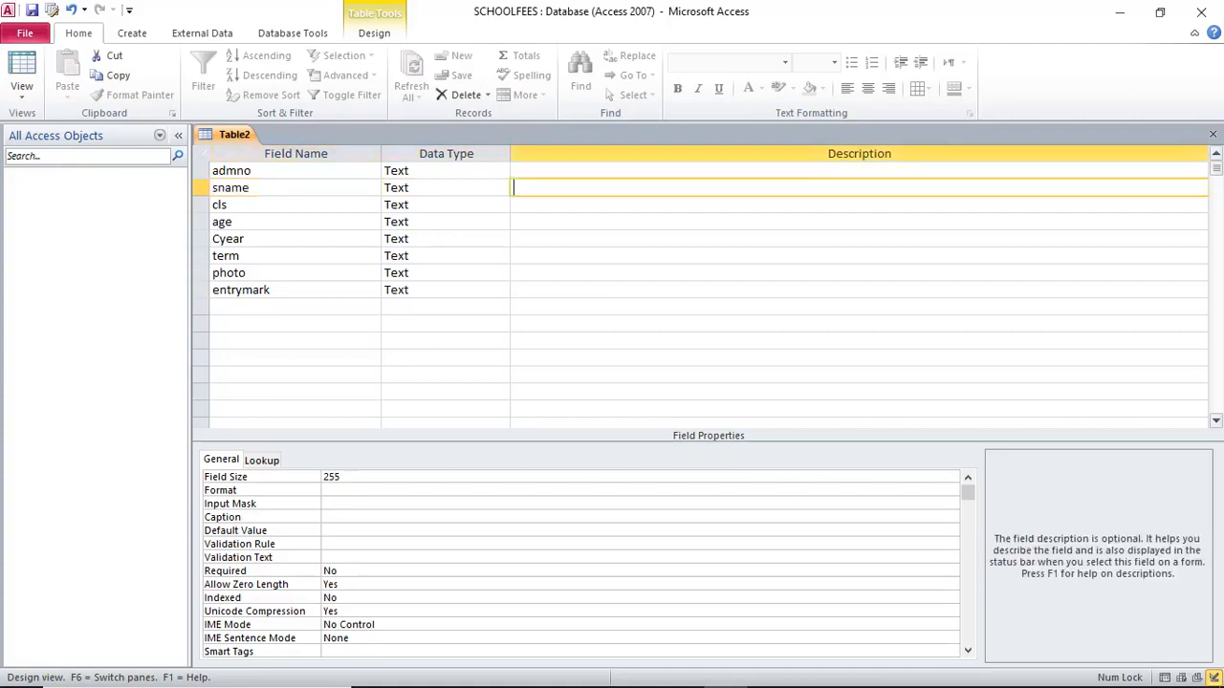
key("Caps_Lock")
type("NAME")
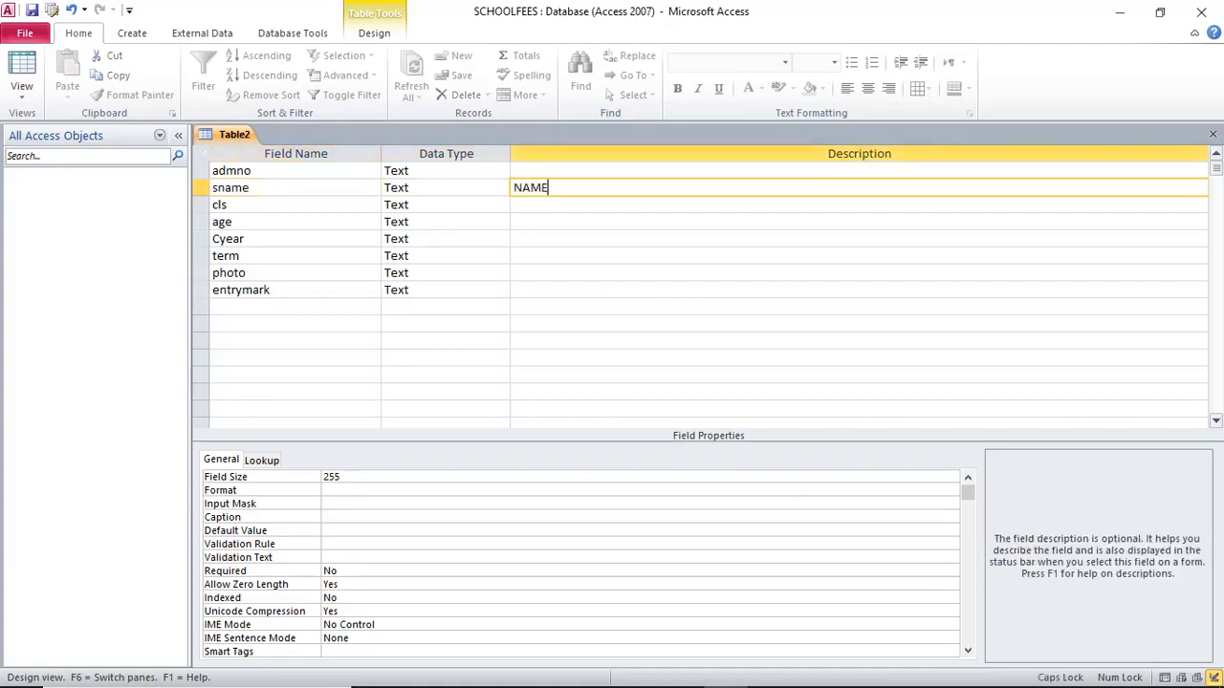
type("-")
key("shift+Left")
key("shift+Left")
key("shift+Left")
key("shift+Left")
key("shift+Left")
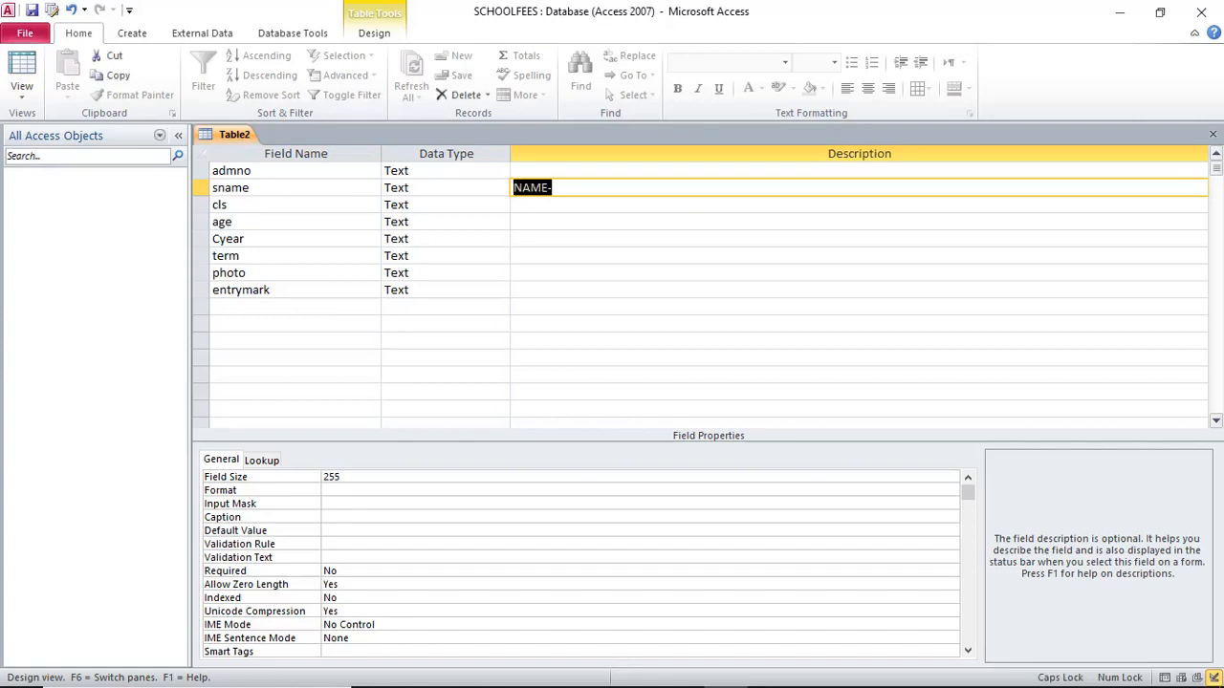
Switch to Microsoft Word and write the heading RESERVED WORDS in a new blank document
key("alt+Tab")
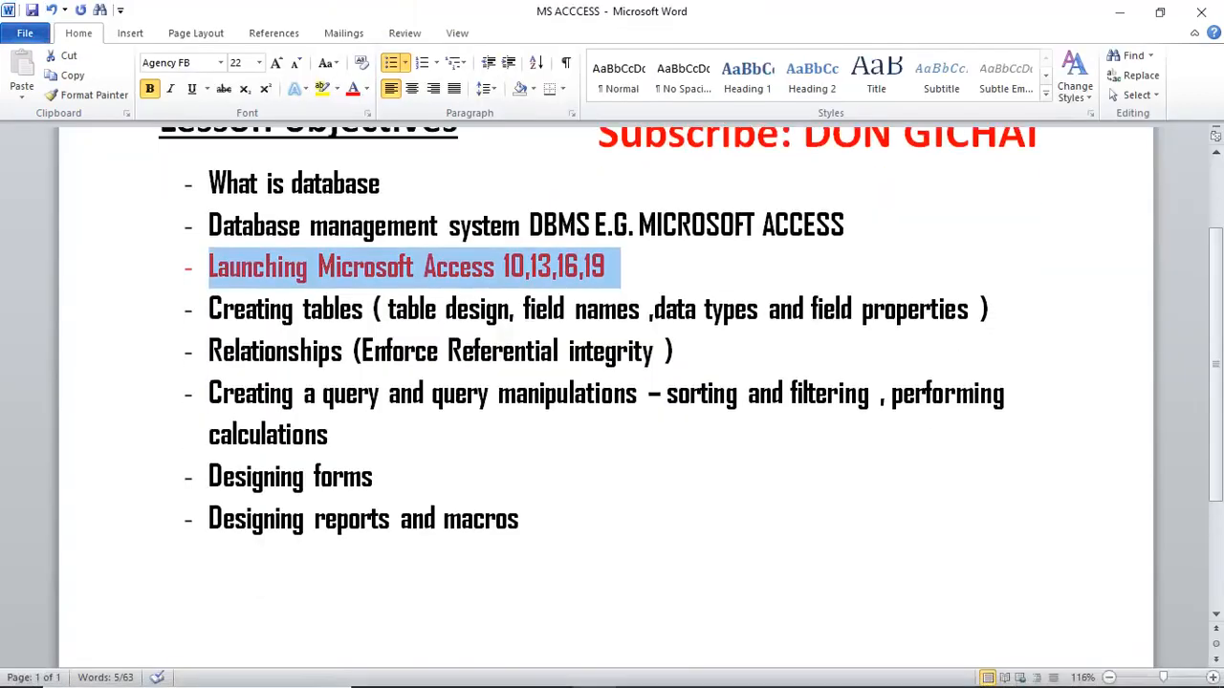
key("ctrl+n")
type("RESERVED WPRD")
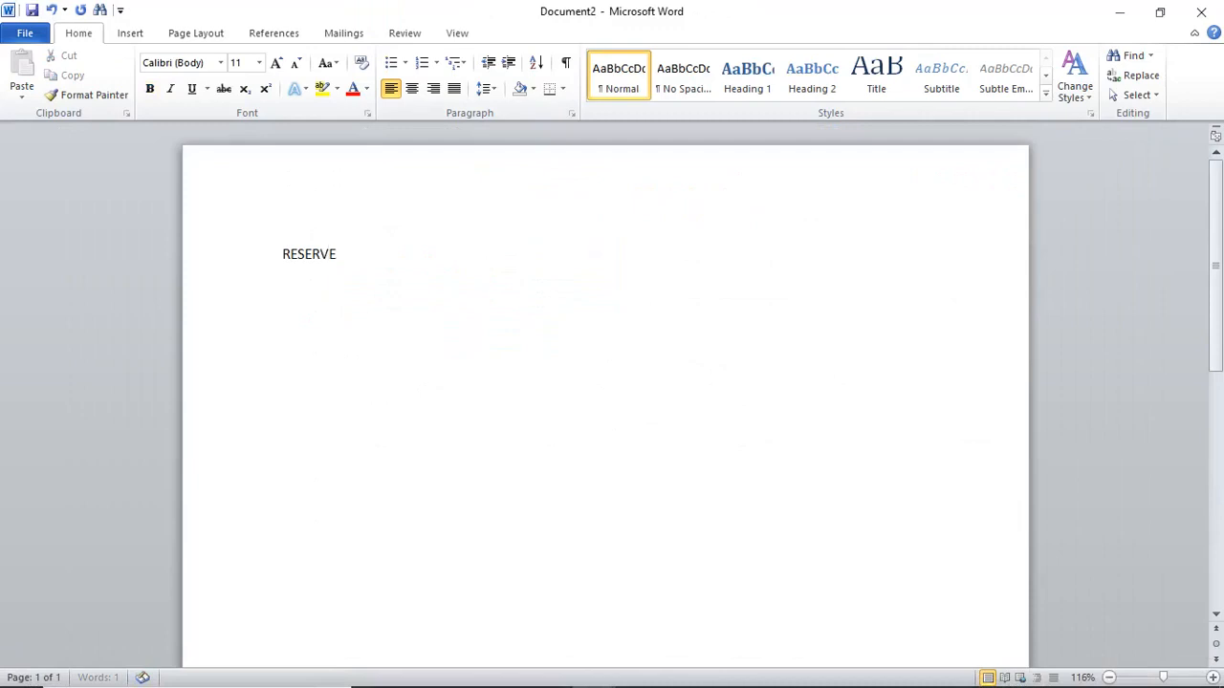
key("BackSpace")
key("BackSpace")
type("O")
key("BackSpace")
key("BackSpace")
type("ORDS")
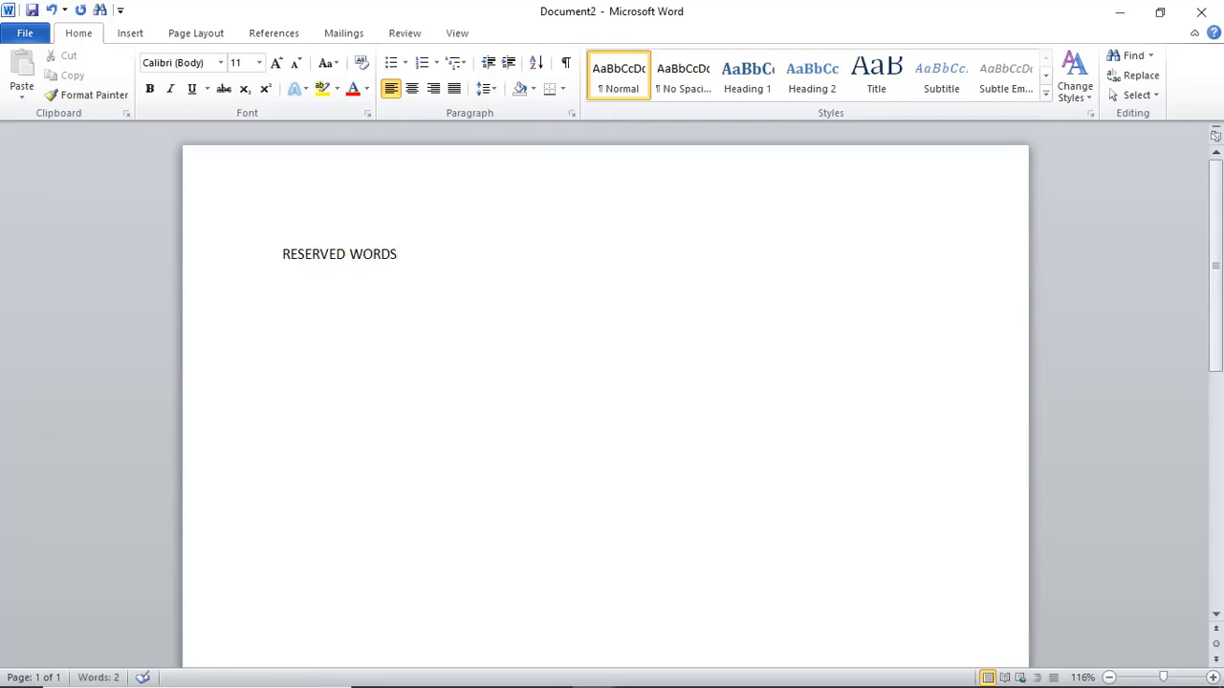
Enlarge the RESERVED WORDS heading to font size 35
key("ctrl+a")
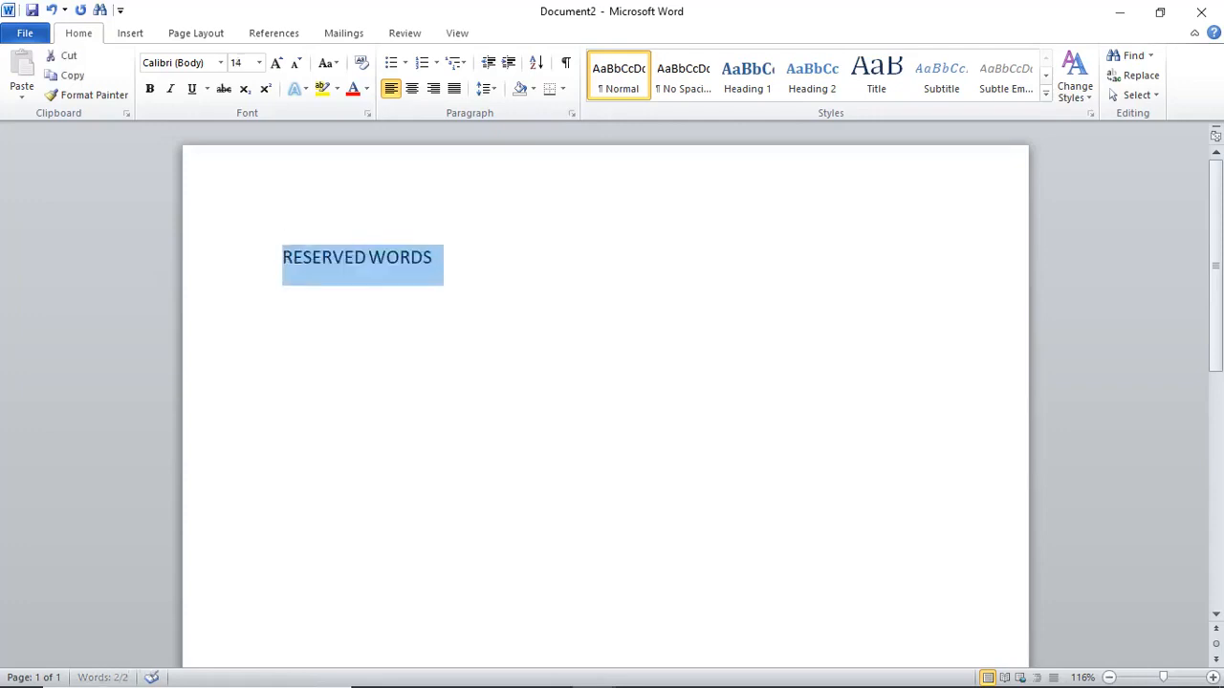
key("ctrl+bracketright")
key("ctrl+bracketright")
key("ctrl+bracketright")
key("ctrl+bracketright")
key("ctrl+bracketright")
key("ctrl+bracketright")
key("ctrl+bracketright")
key("ctrl+bracketright")
key("ctrl+bracketright")
key("ctrl+bracketright")
key("ctrl+bracketright")
key("ctrl+bracketright")
key("ctrl+bracketright")
key("ctrl+bracketright")
key("ctrl+bracketright")
key("ctrl+bracketright")
key("ctrl+bracketright")
key("ctrl+bracketright")
key("ctrl+bracketright")
key("ctrl+bracketright")
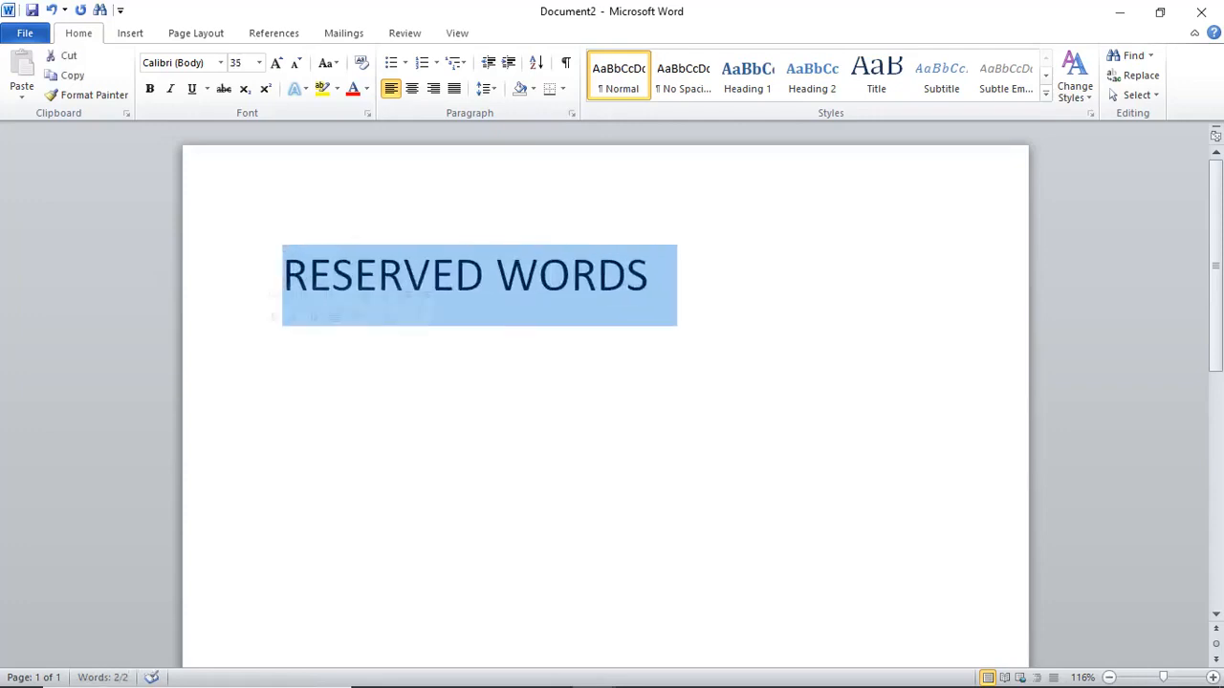
left_click(308, 287)
left_click_drag(597, 297, 625, 305)
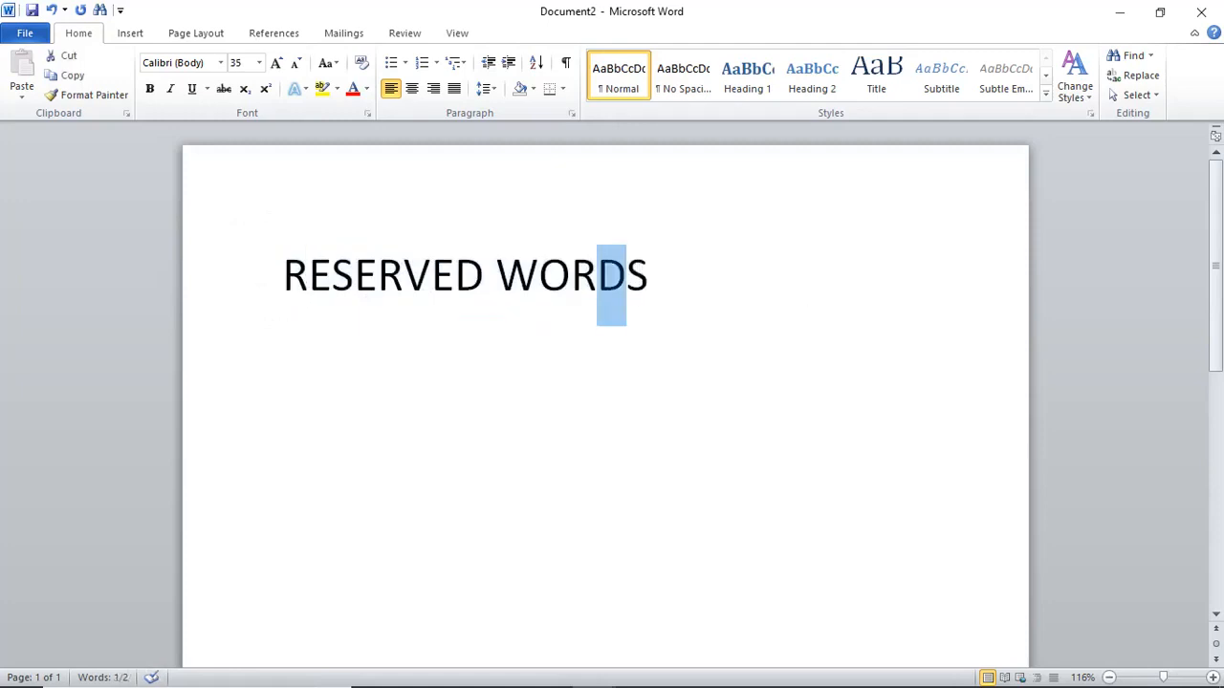
List YEAR, TIME, DATE, CLASS and FORM on separate lines below the heading and select the five words
left_click(649, 276)
key("Return")
type("YEAR")
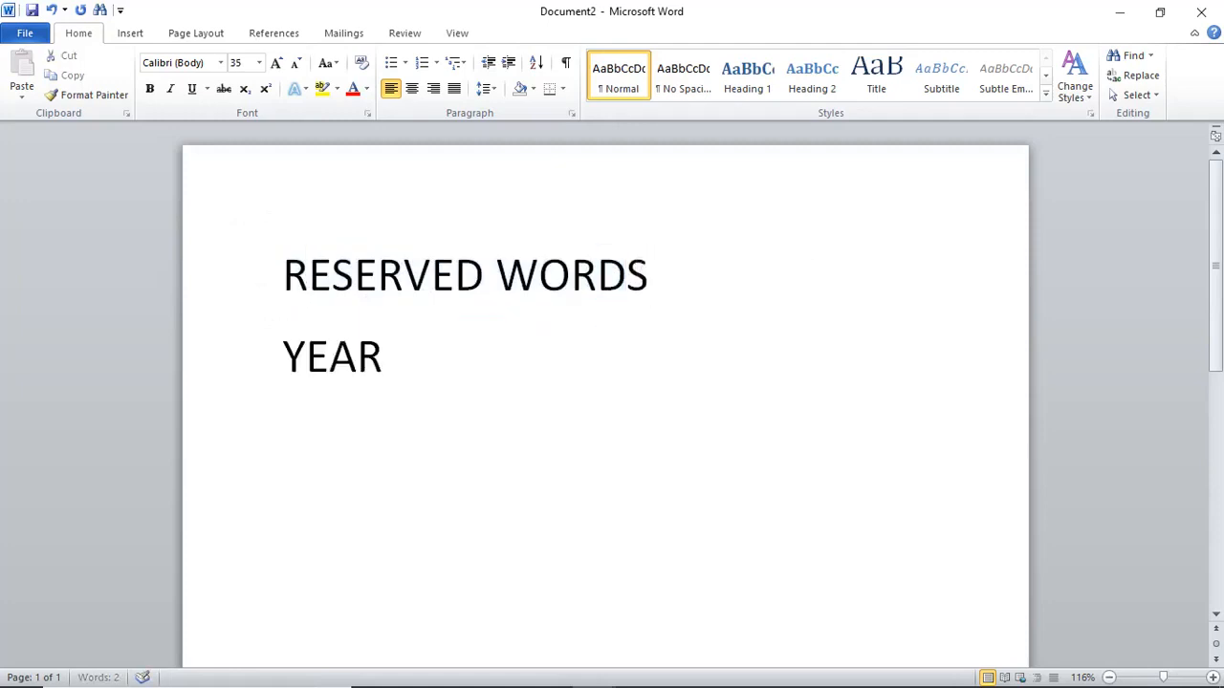
key("Return")
type("TIME")
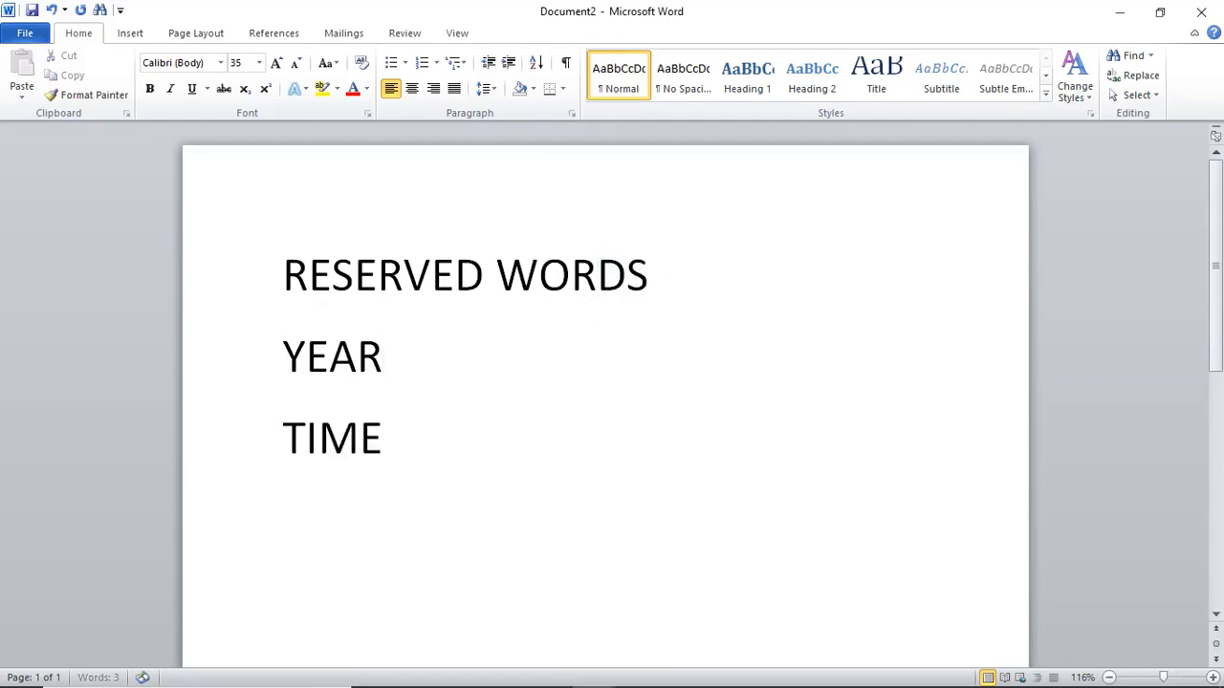
key("Return")
type("DATE")
key("Return")
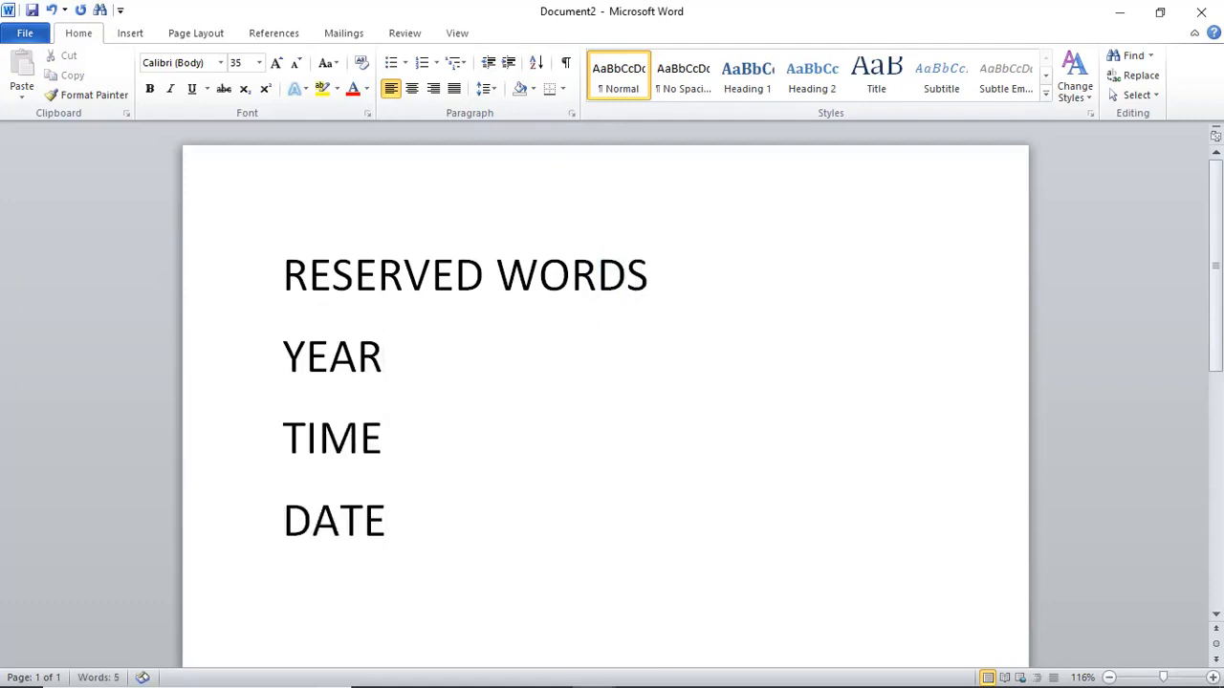
type("CLASS")
key("Return")
type("FORM")
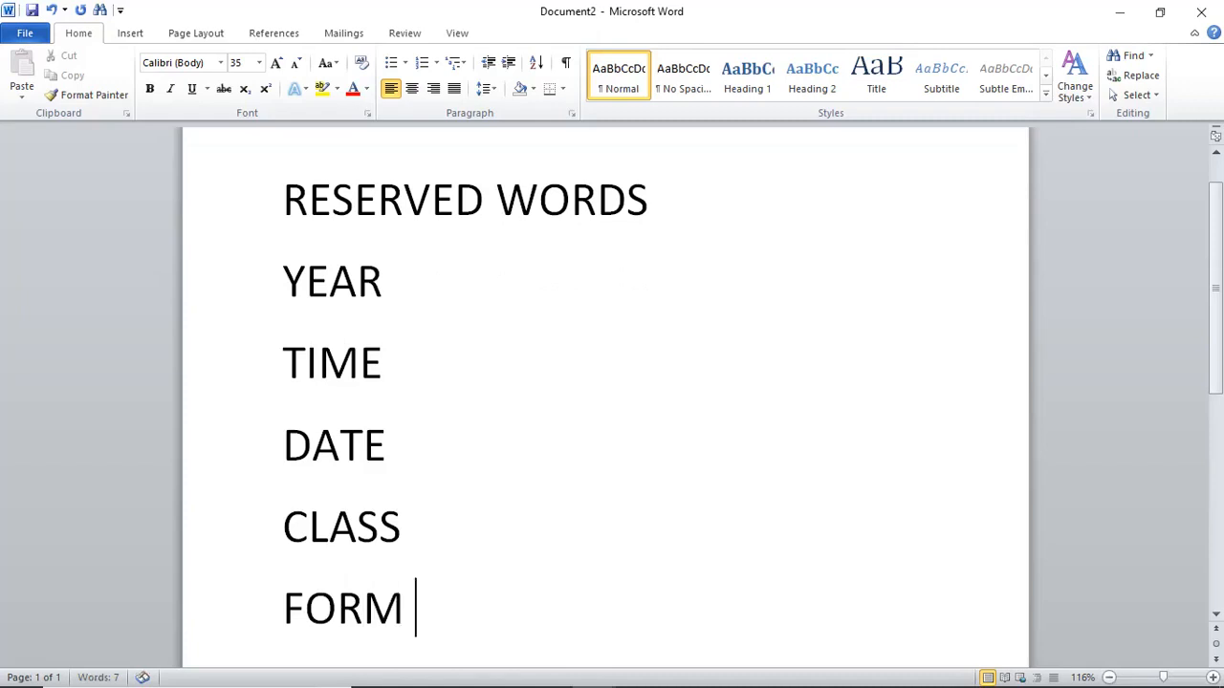
left_click(306, 281)
left_click_drag(306, 281, 440, 616)
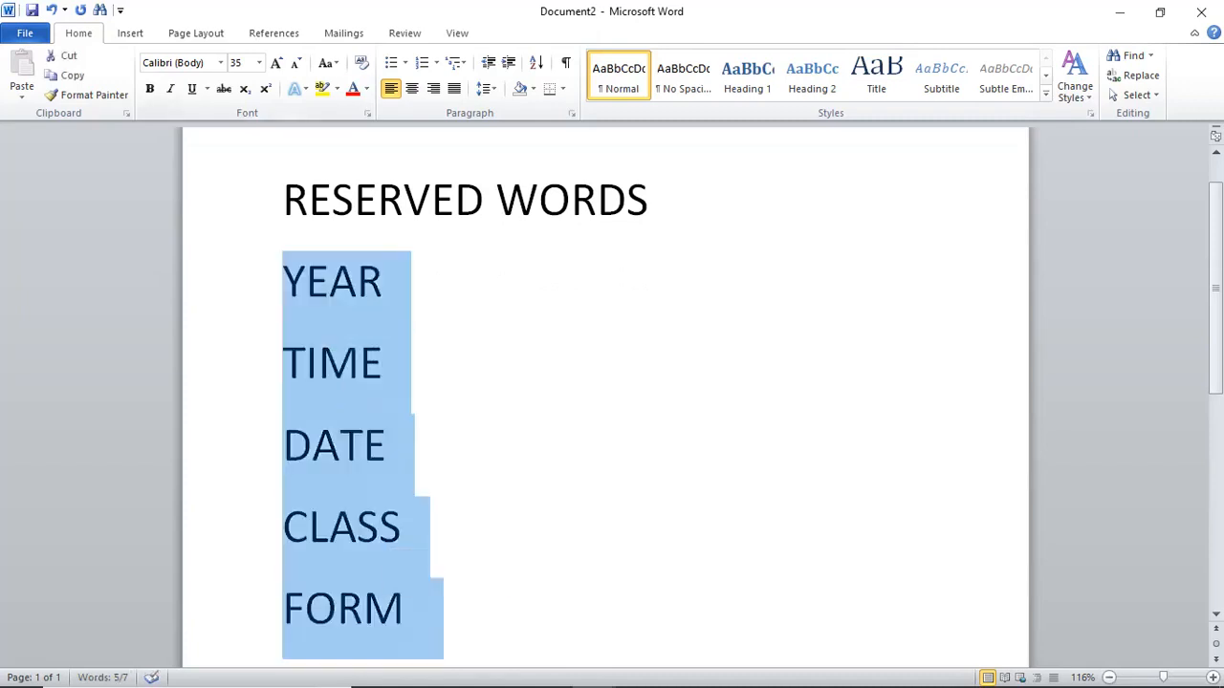
Format the five selected reserved words in red and bold
left_click(353, 88)
left_click(149, 88)
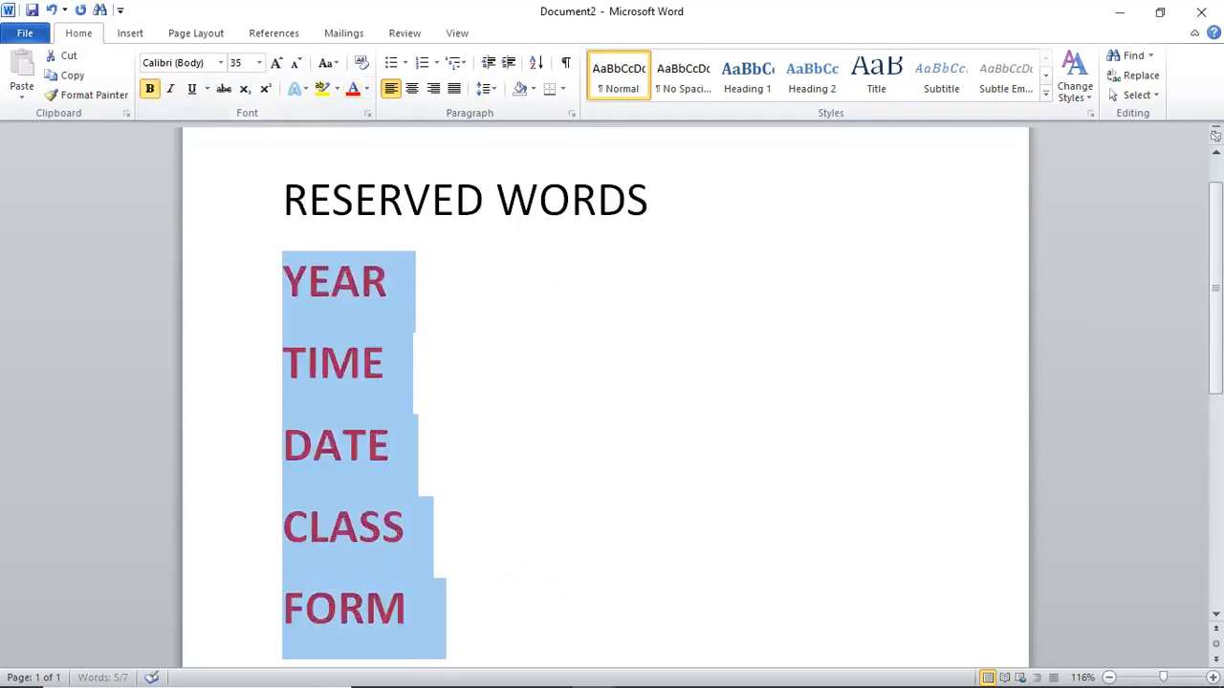
left_click(385, 363)
Switch back to Microsoft Access and clear the NAME- description of the sname field
left_click(725, 671)
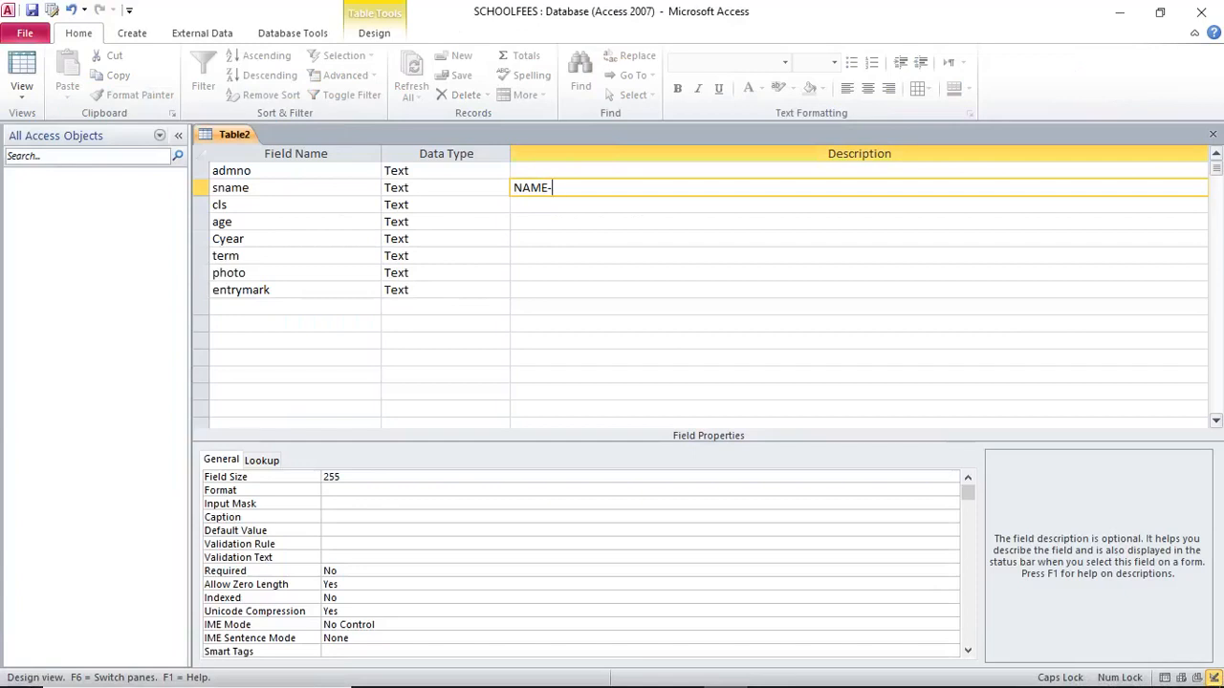
left_click(253, 187)
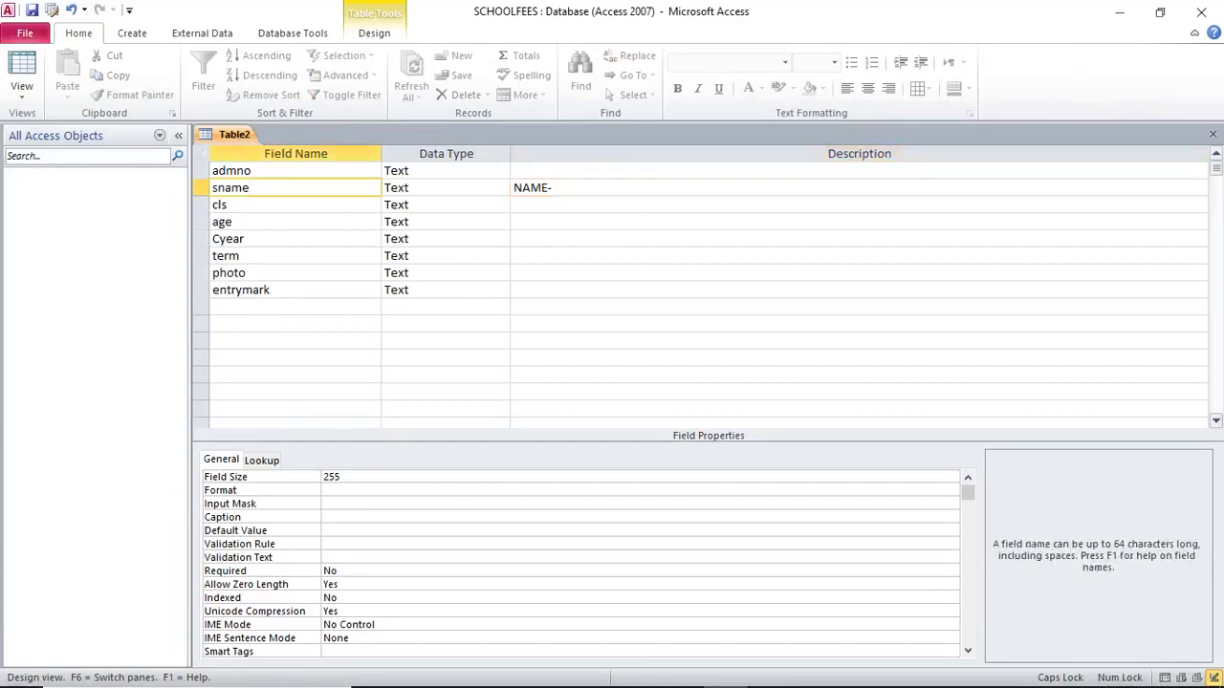
left_click(227, 205)
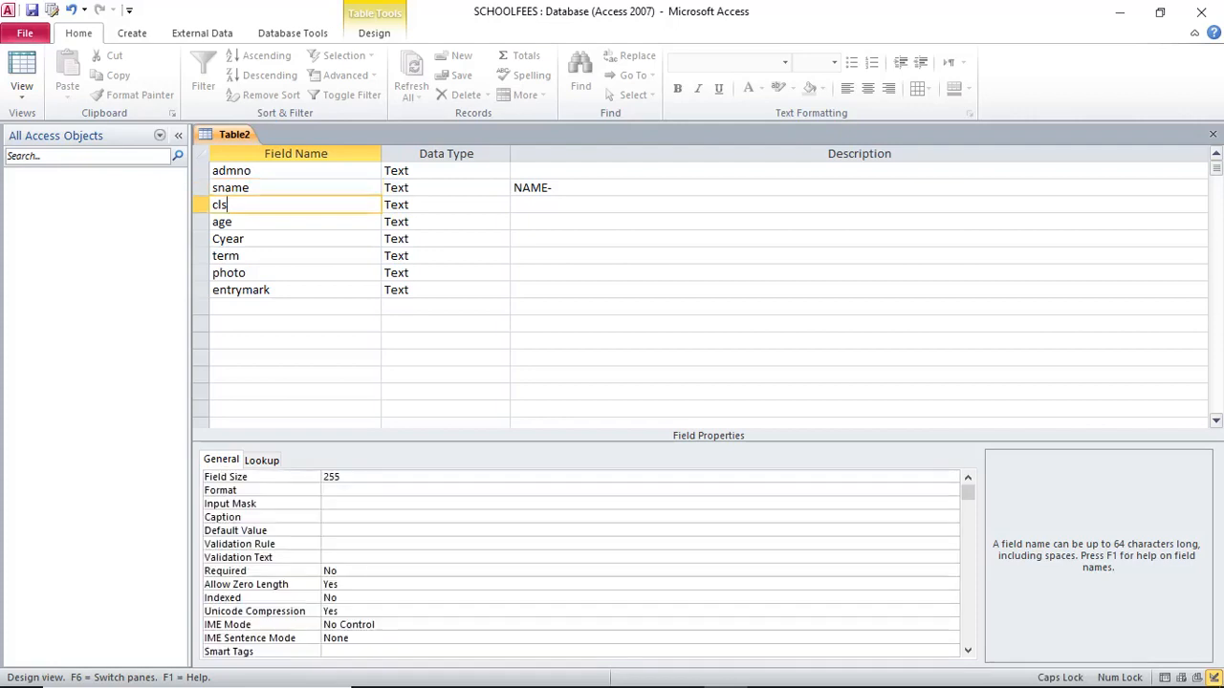
left_click(555, 187)
key("BackSpace")
key("BackSpace")
key("BackSpace")
key("BackSpace")
key("BackSpace")
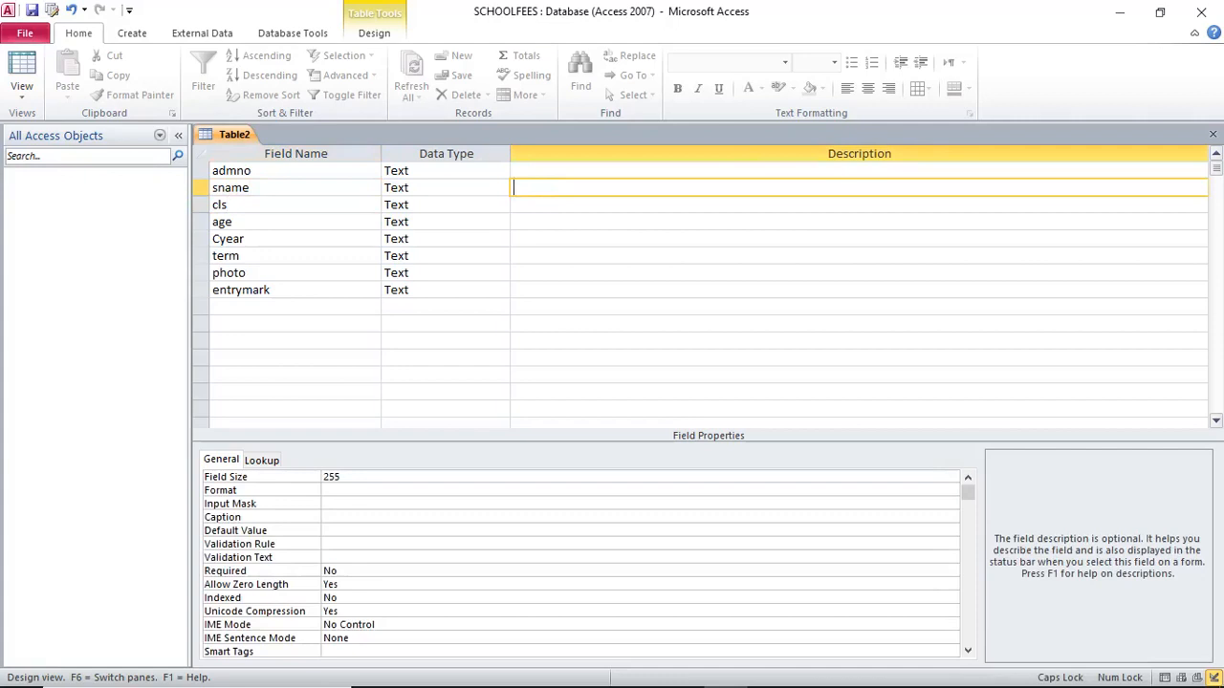
Set the admno field as the table's primary key
left_click(446, 170)
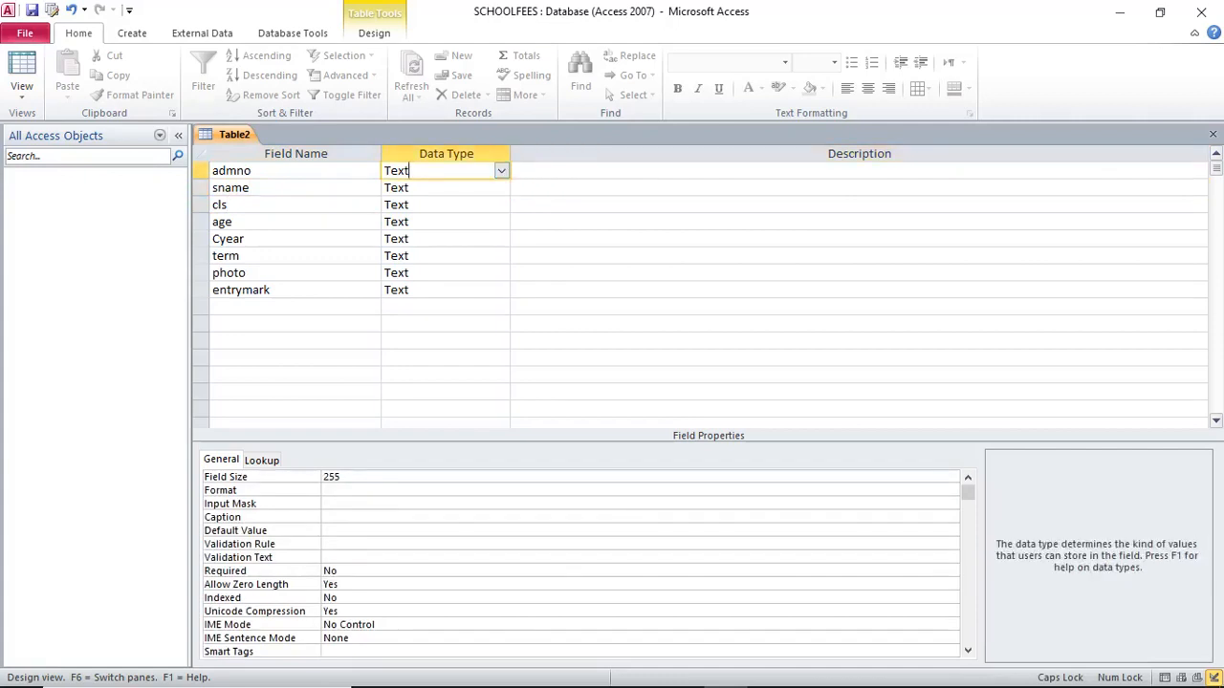
key("shift+Tab")
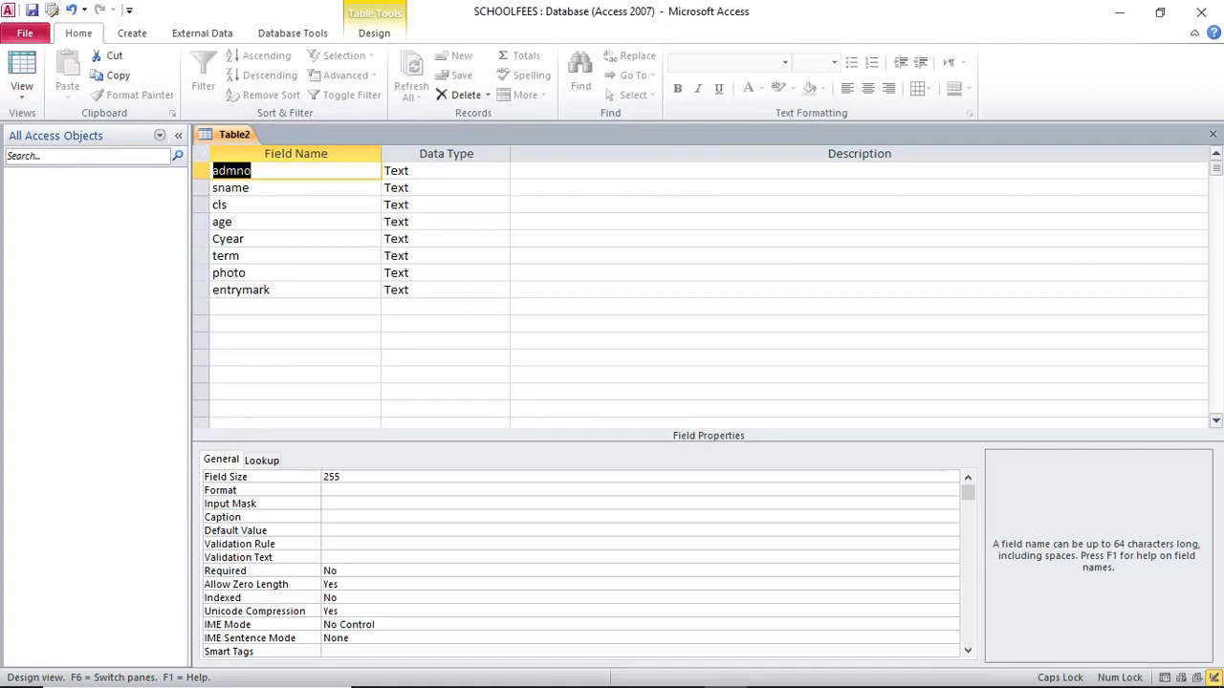
right_click(248, 170)
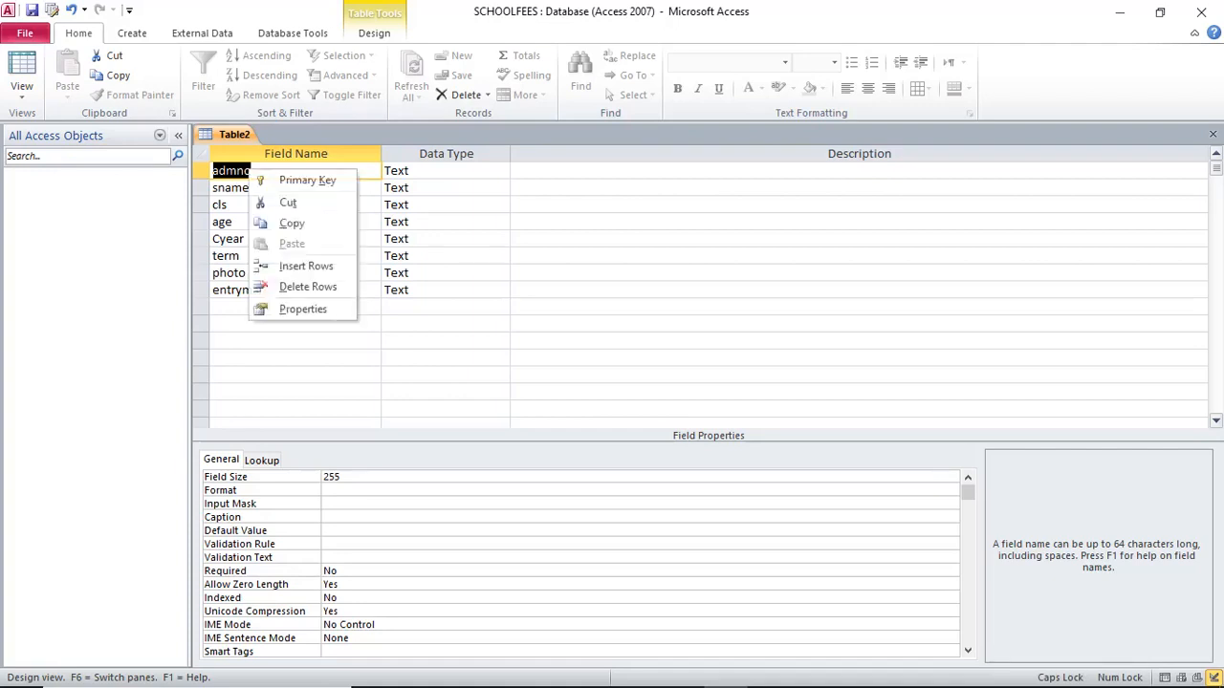
left_click(307, 180)
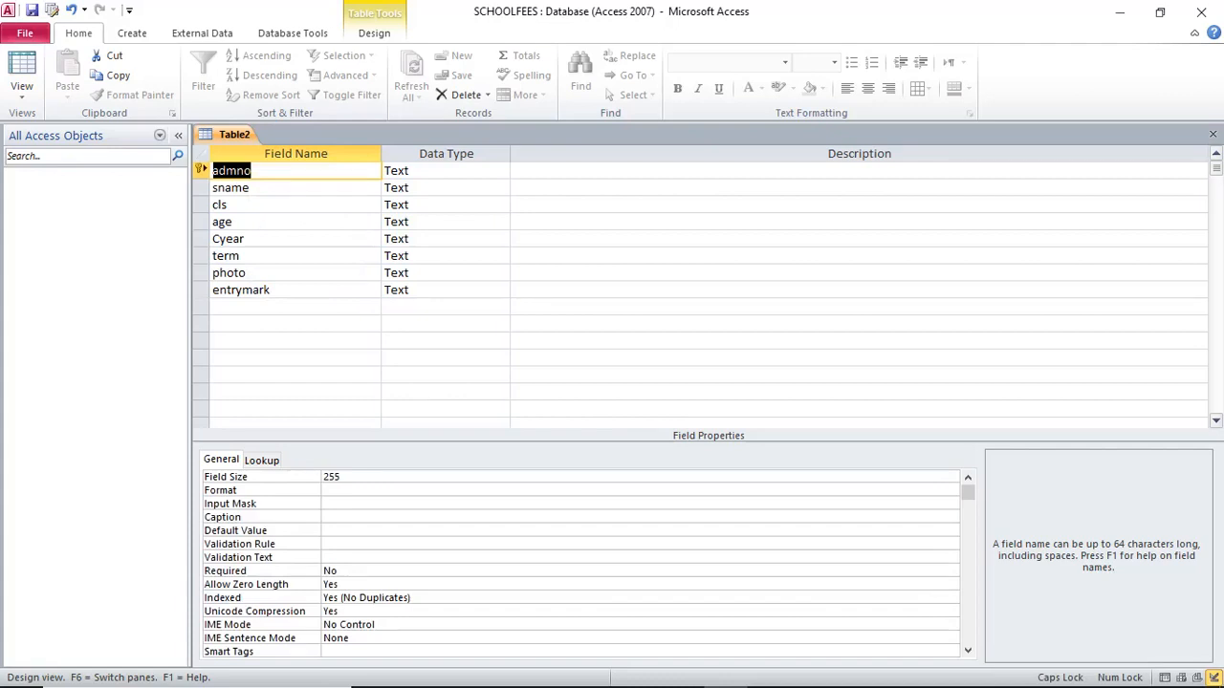
Change the data type of the admno field to Number
left_click(440, 170)
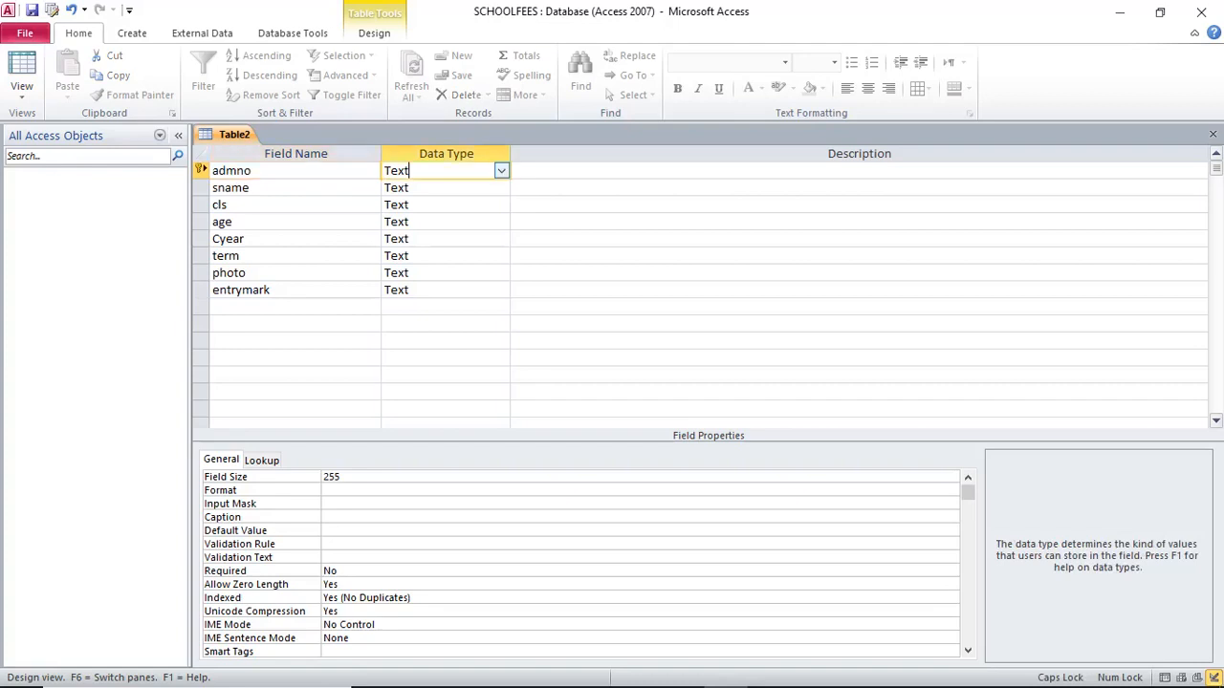
left_click(494, 163)
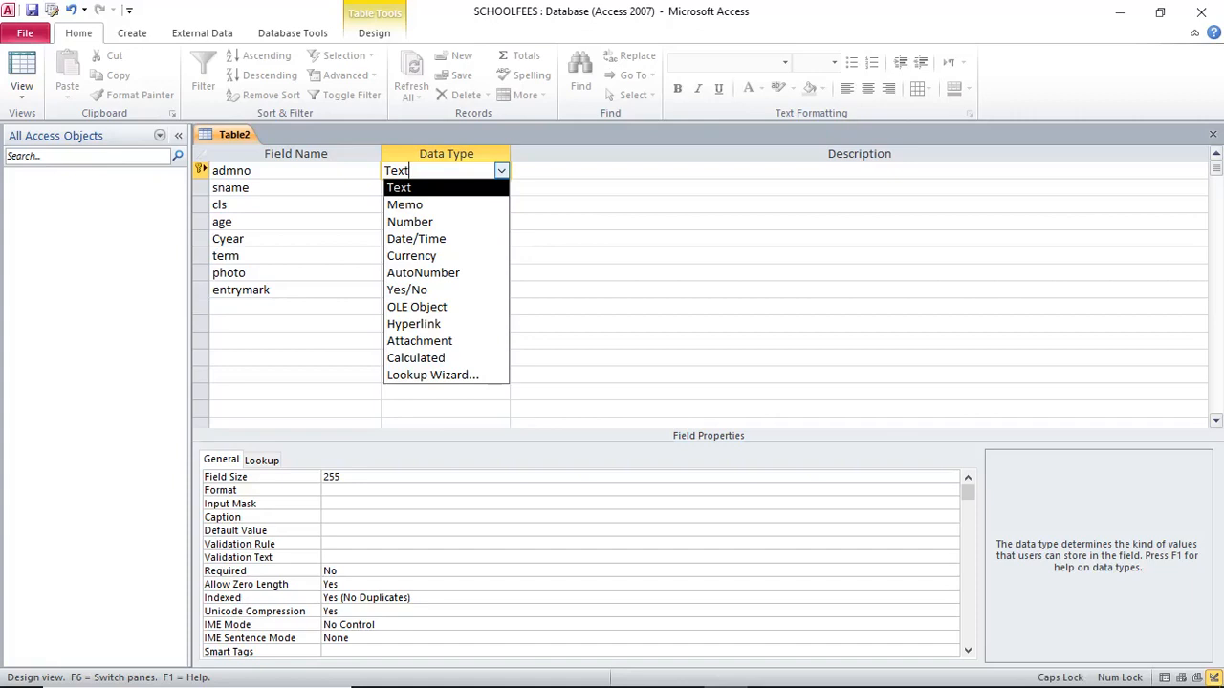
key("Down")
key("Down")
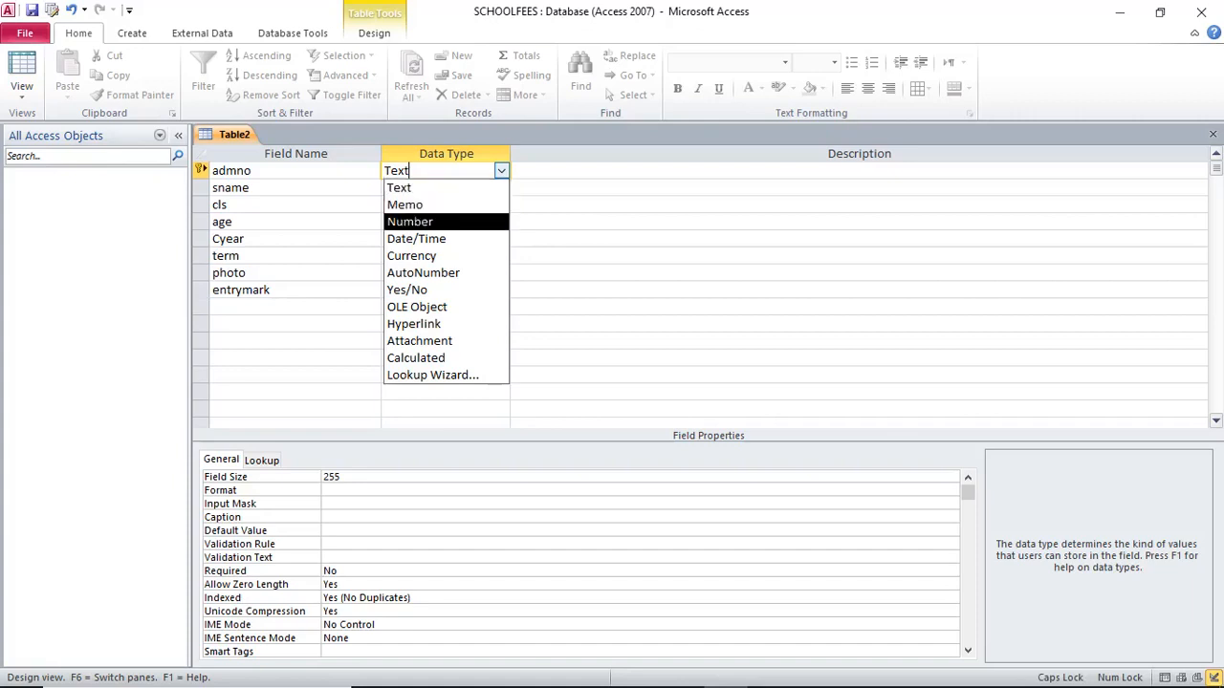
key("Return")
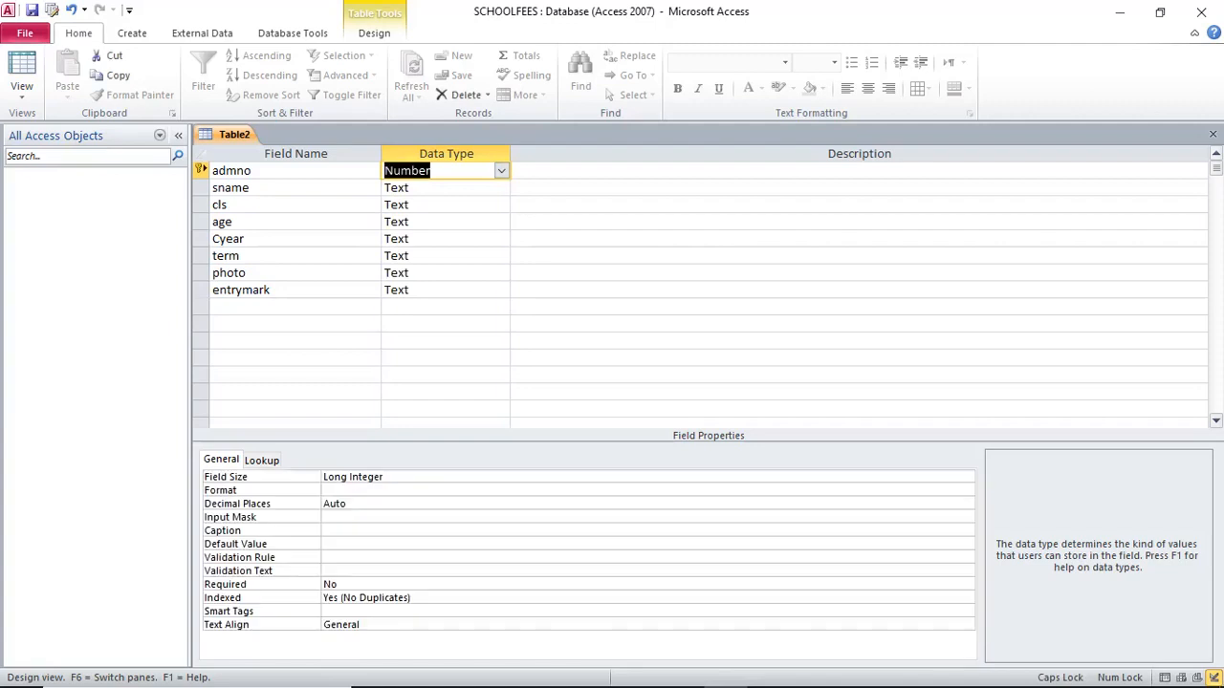
Change the data types of the age and Cyear fields to Number
left_click(498, 188)
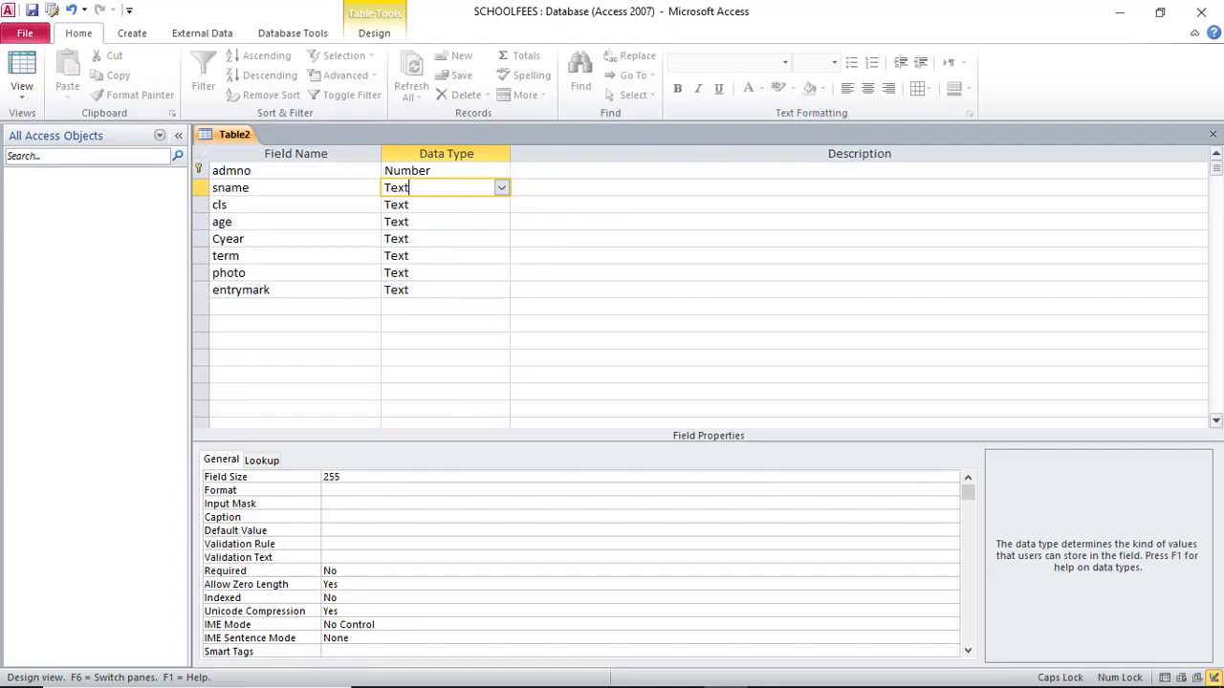
left_click(449, 221)
left_click(501, 222)
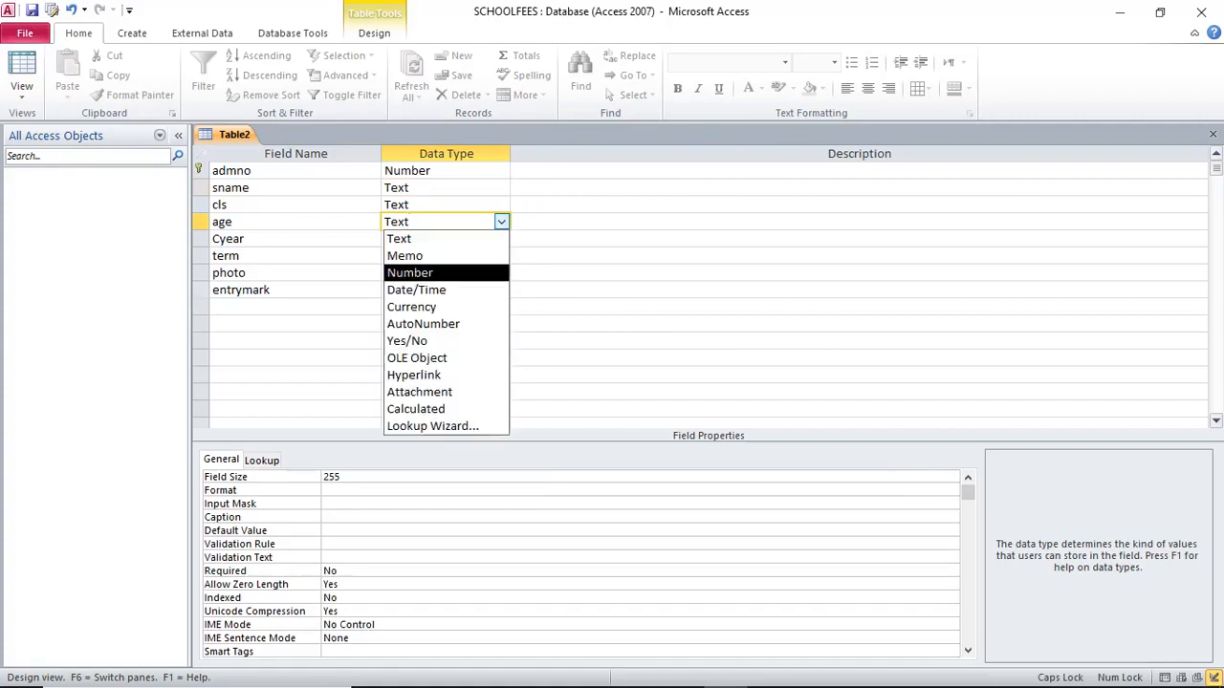
key("Return")
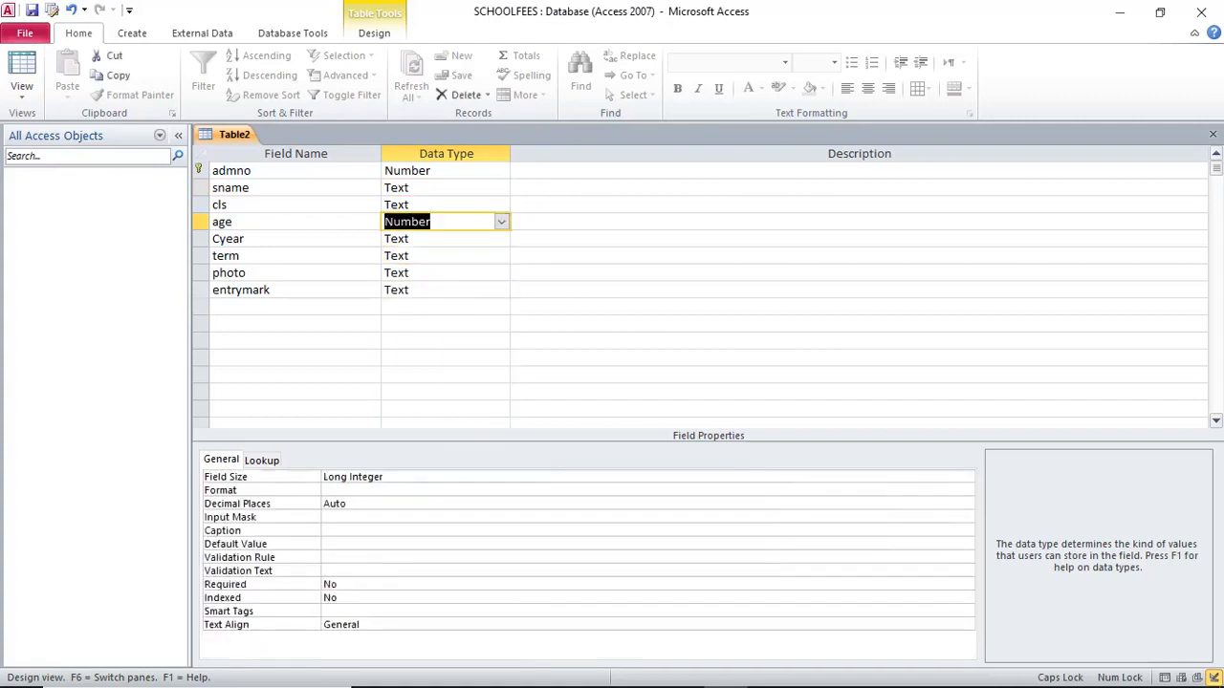
left_click(449, 239)
left_click(501, 239)
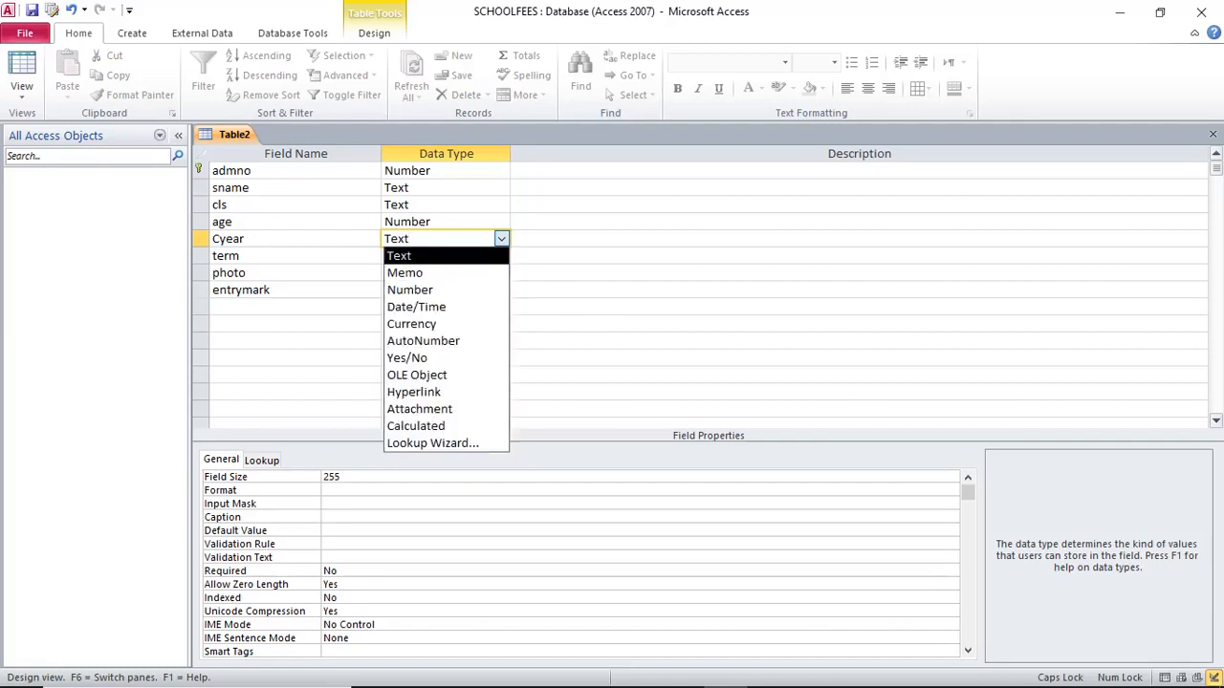
key("Down")
key("Return")
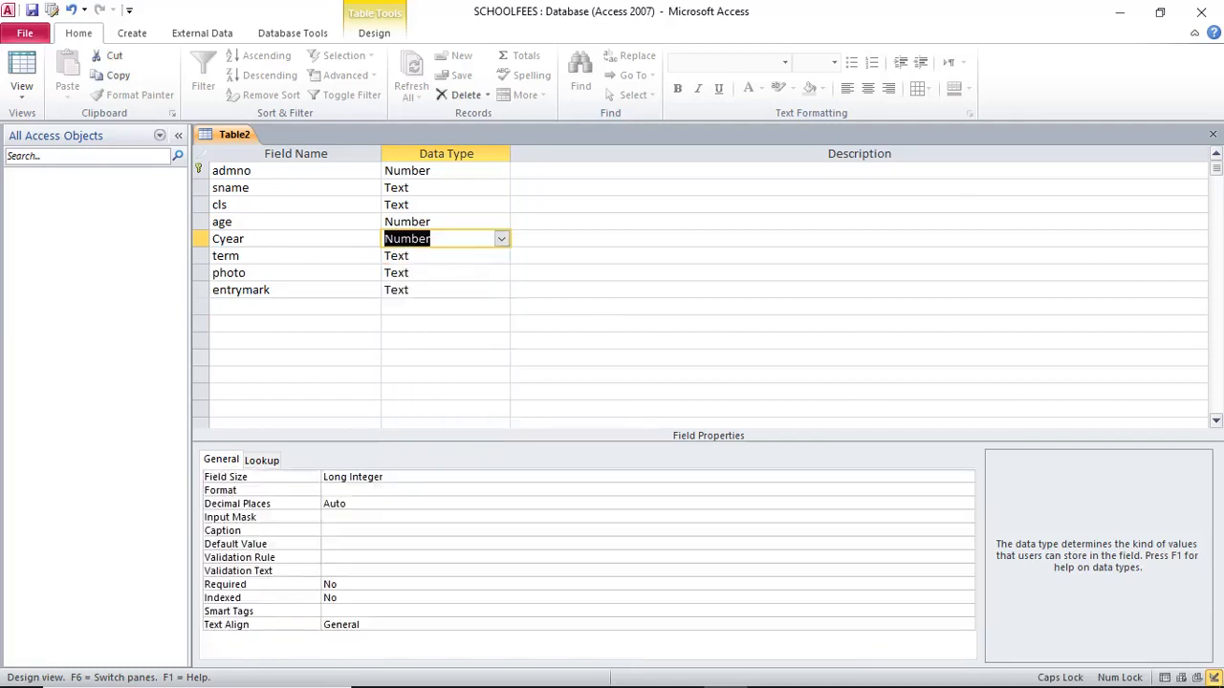
Change the data type of the photo field to Attachment
left_click(287, 273)
left_click(446, 273)
left_click(501, 273)
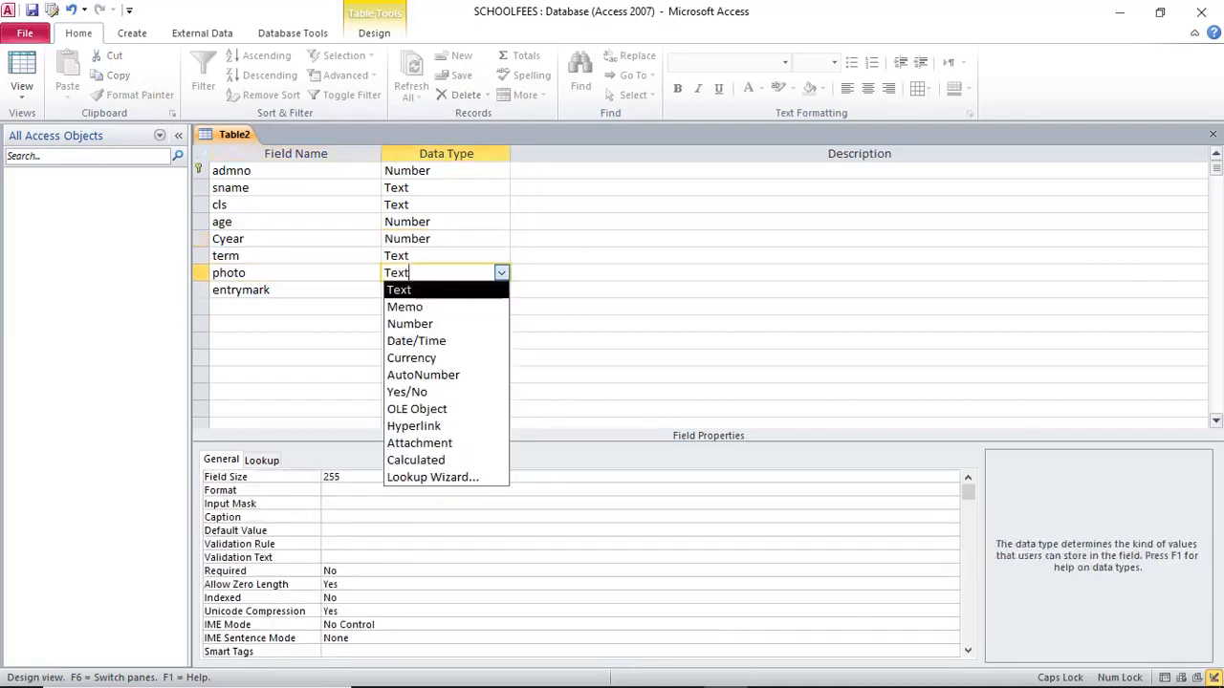
key("Down")
key("Down")
key("Down")
key("Down")
key("Down")
key("Down")
key("Up")
key("Up")
key("Return")
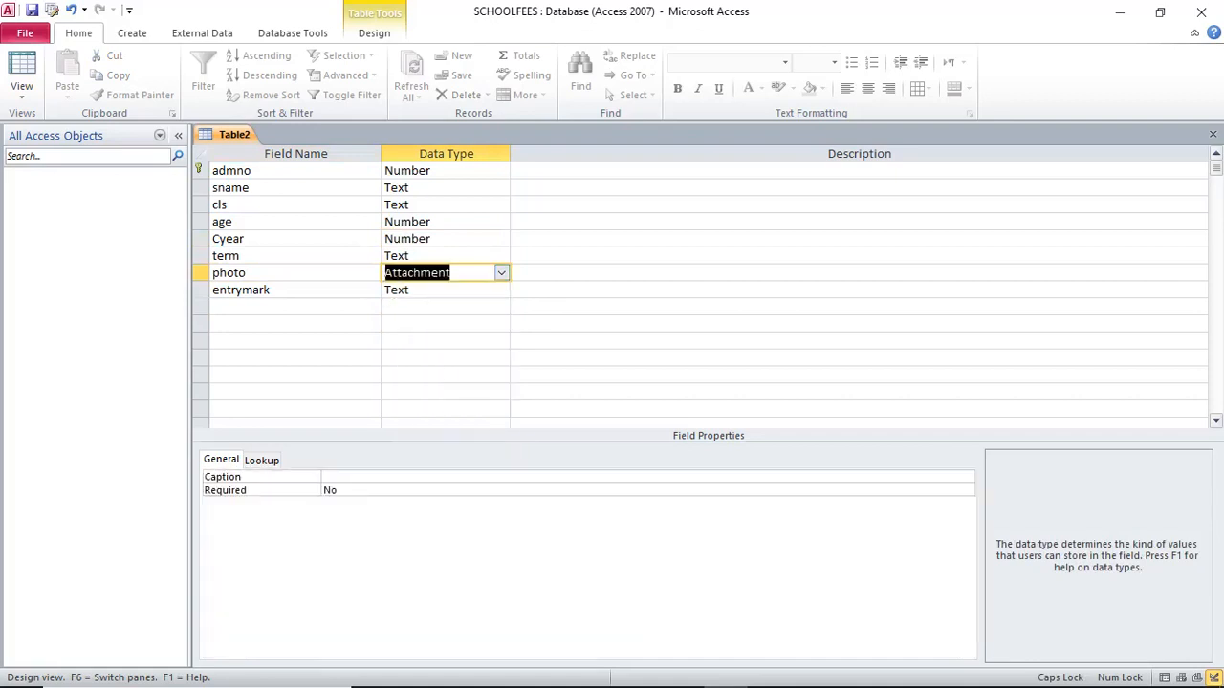
Add a GENDER field with the Text data type below entrymark
left_click(287, 307)
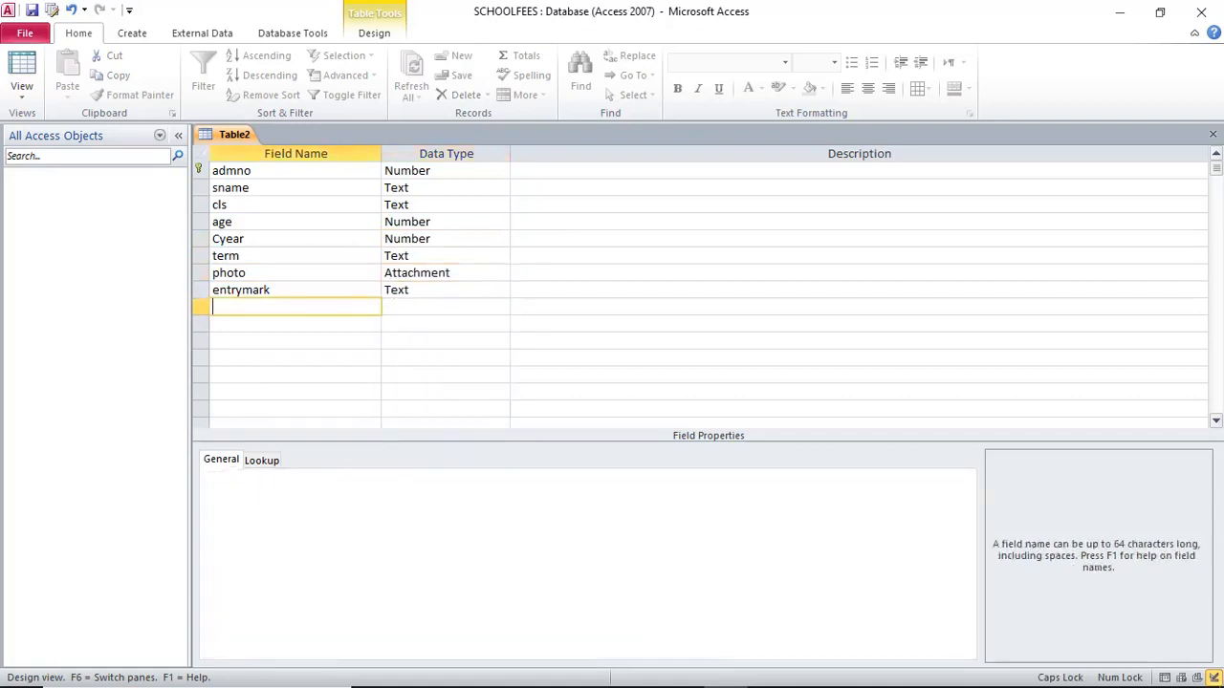
type("GENDER")
key("Down")
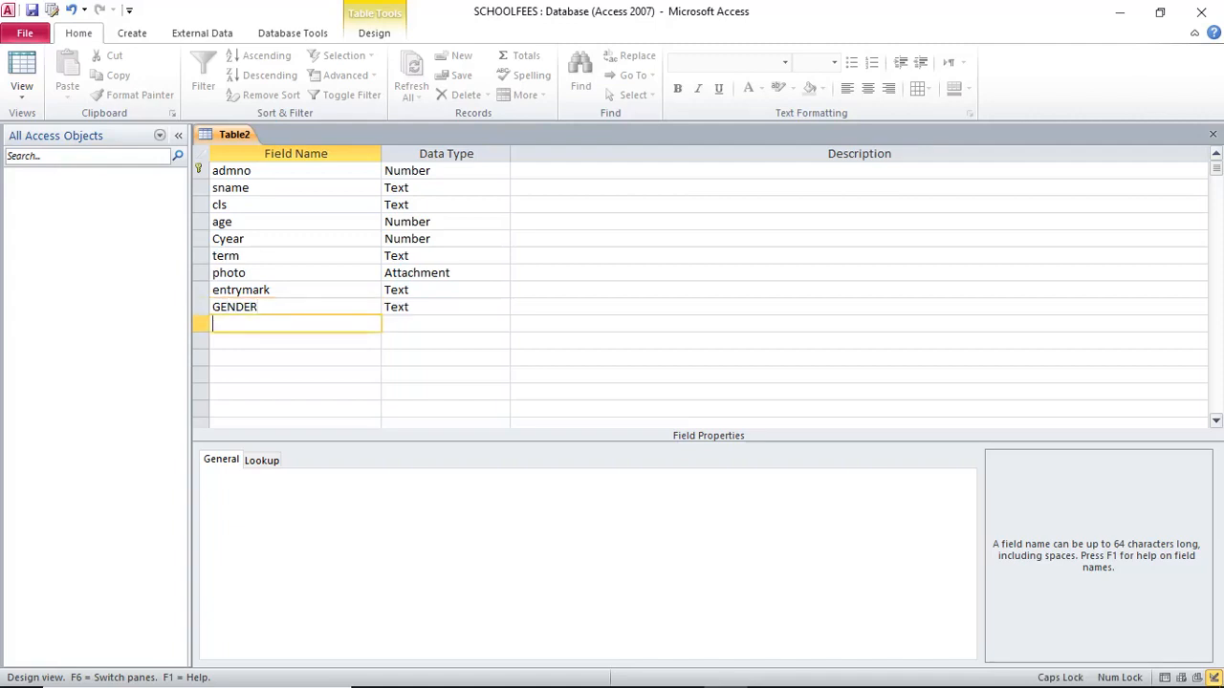
Add a DOB field below GENDER and give it the Date/Time data type
type("DOB")
key("Tab")
key("alt+Down")
key("Down")
key("Down")
key("Down")
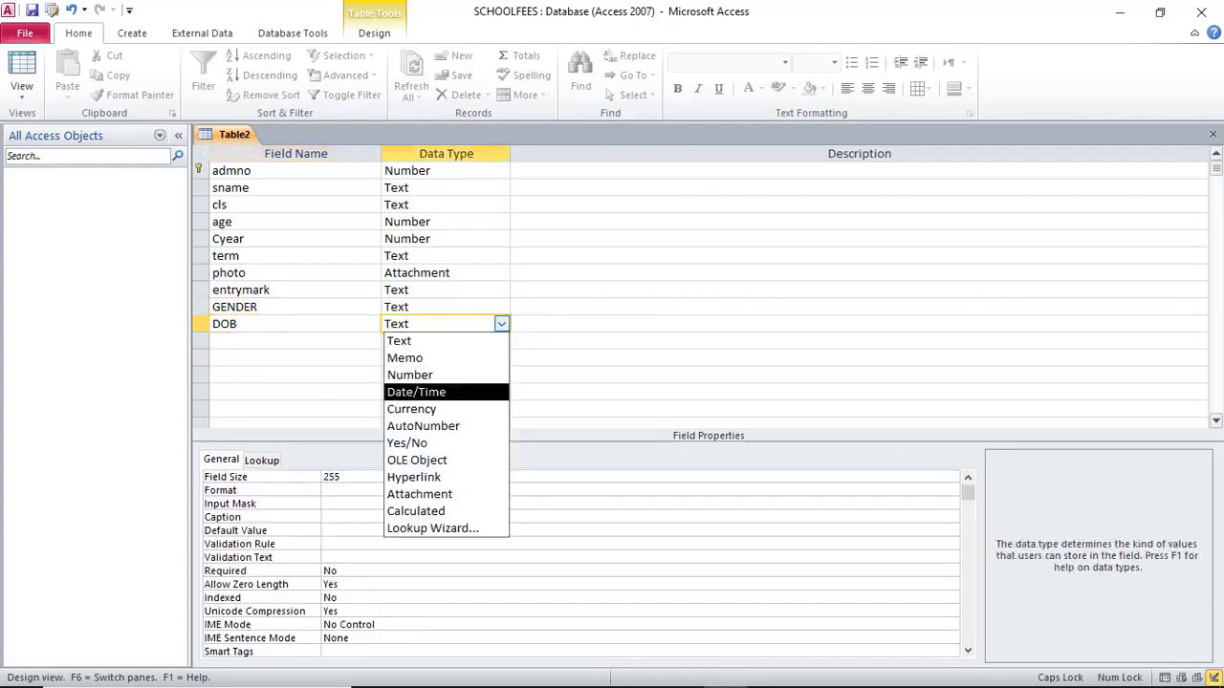
key("Return")
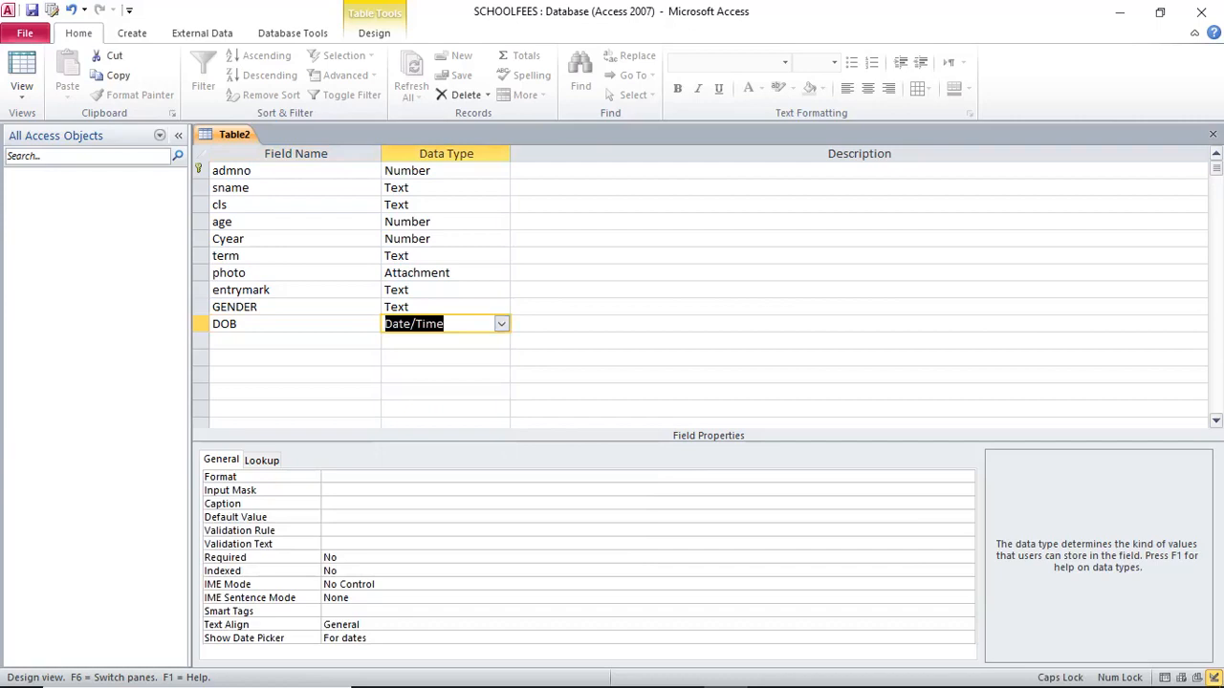
Change the data type of the entrymark field to Number
key("Up")
key("Up")
key("alt+Down")
key("Down")
key("Down")
key("Return")
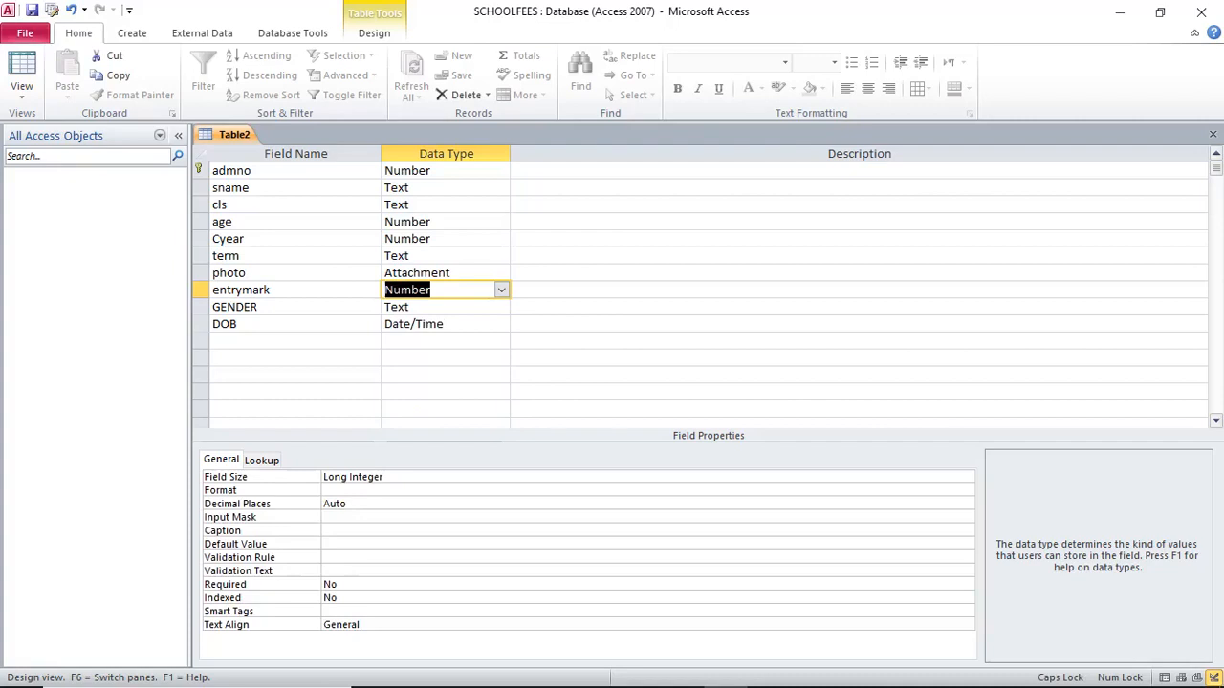
Review the data types available for the photo field, such as OLE Object and Attachment, without changing its type
key("Up")
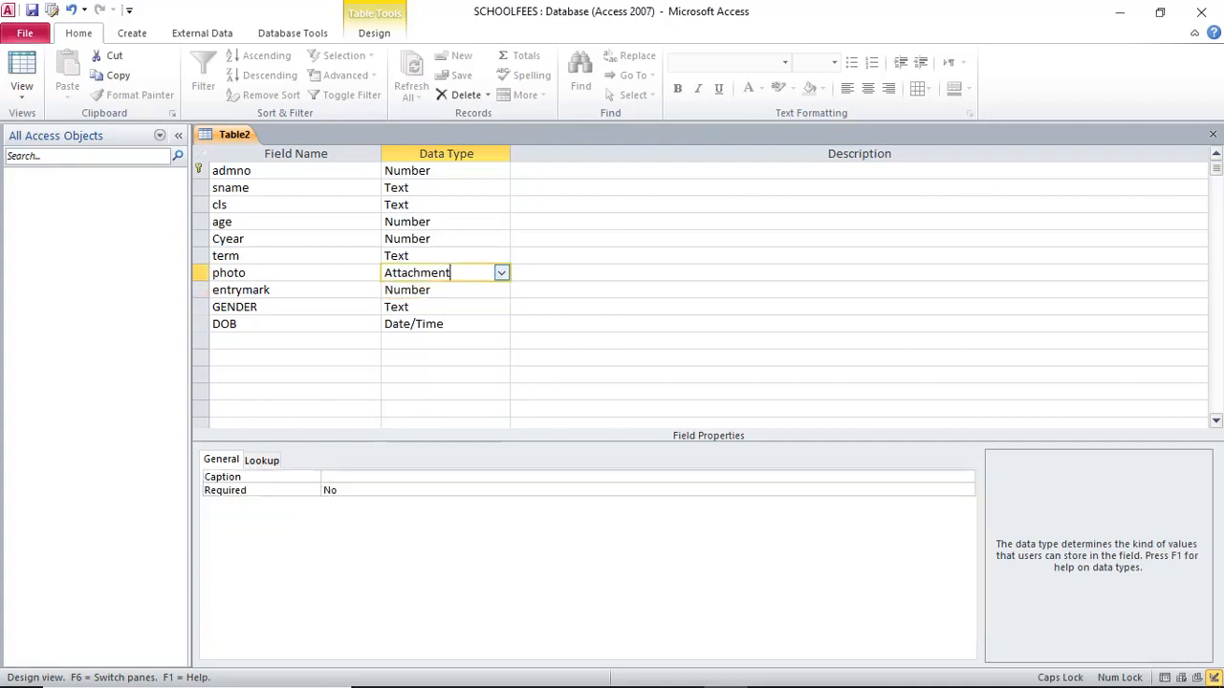
key("alt+Down")
key("Down")
key("Down")
key("Down")
key("Down")
key("Down")
key("Down")
key("Down")
key("Down")
key("Down")
key("Up")
key("Up")
key("Up")
key("Up")
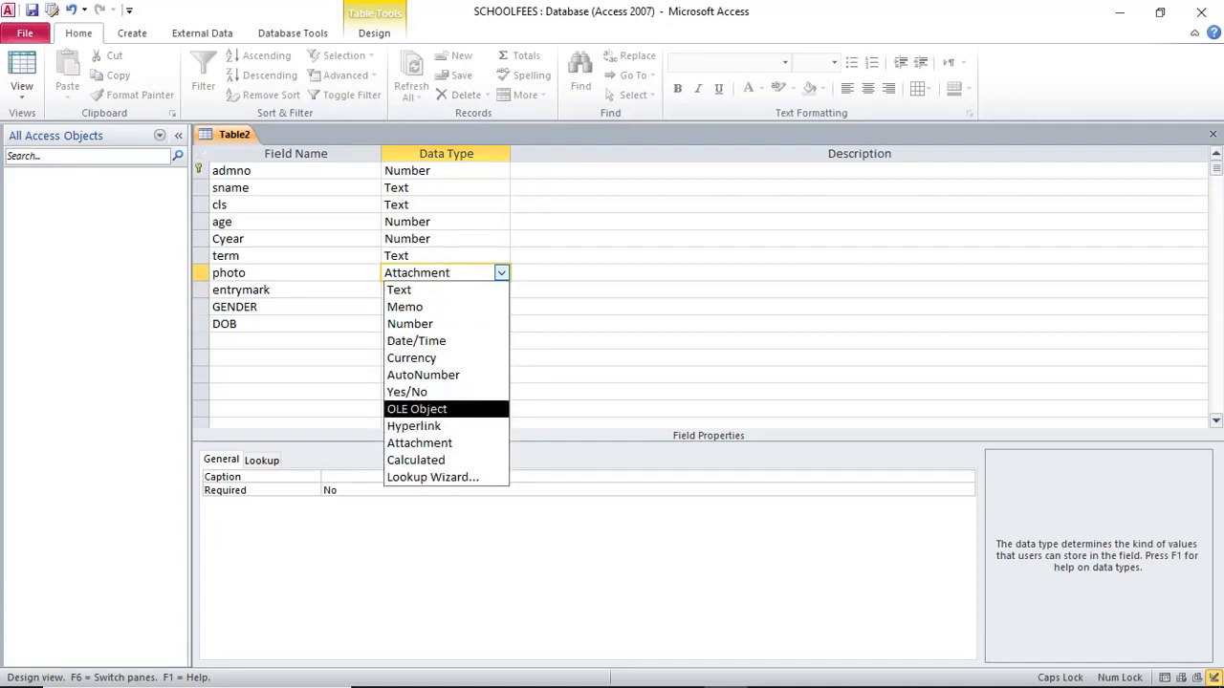
key("Down")
key("Up")
key("Down")
key("Down")
key("Down")
key("Down")
key("Up")
key("Up")
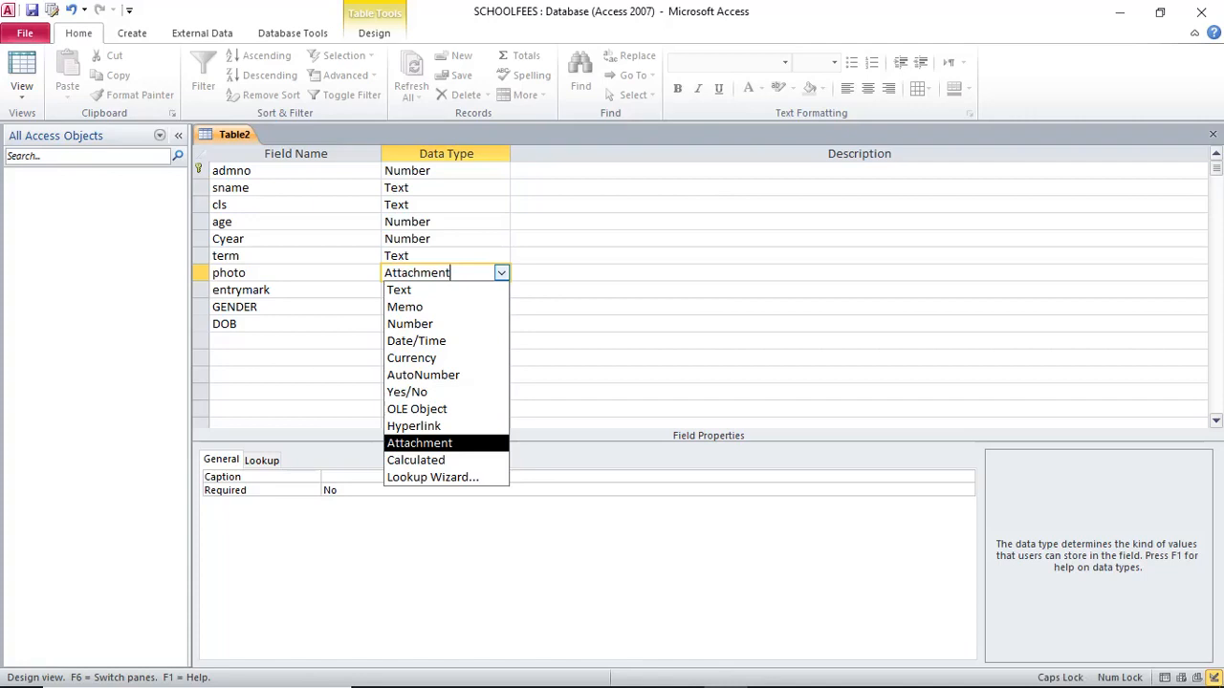
left_click(287, 341)
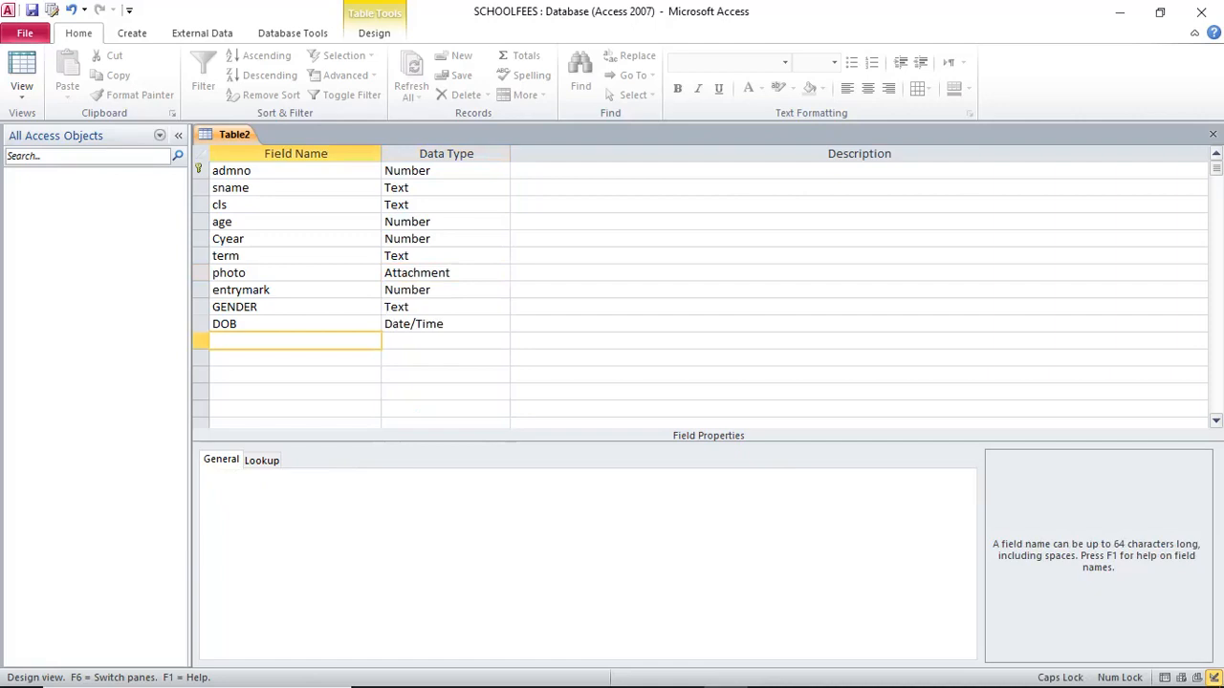
Start the Lookup Wizard for the GENDER field and choose to type in the lookup values
left_click(410, 307)
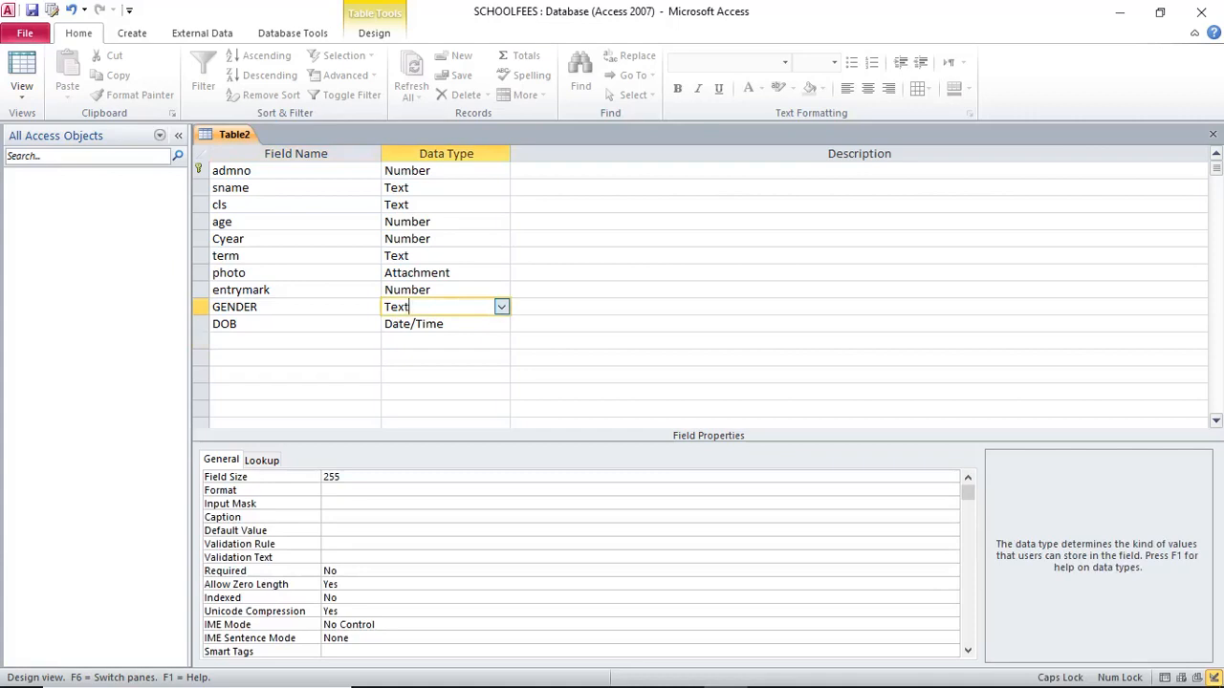
key("alt+Down")
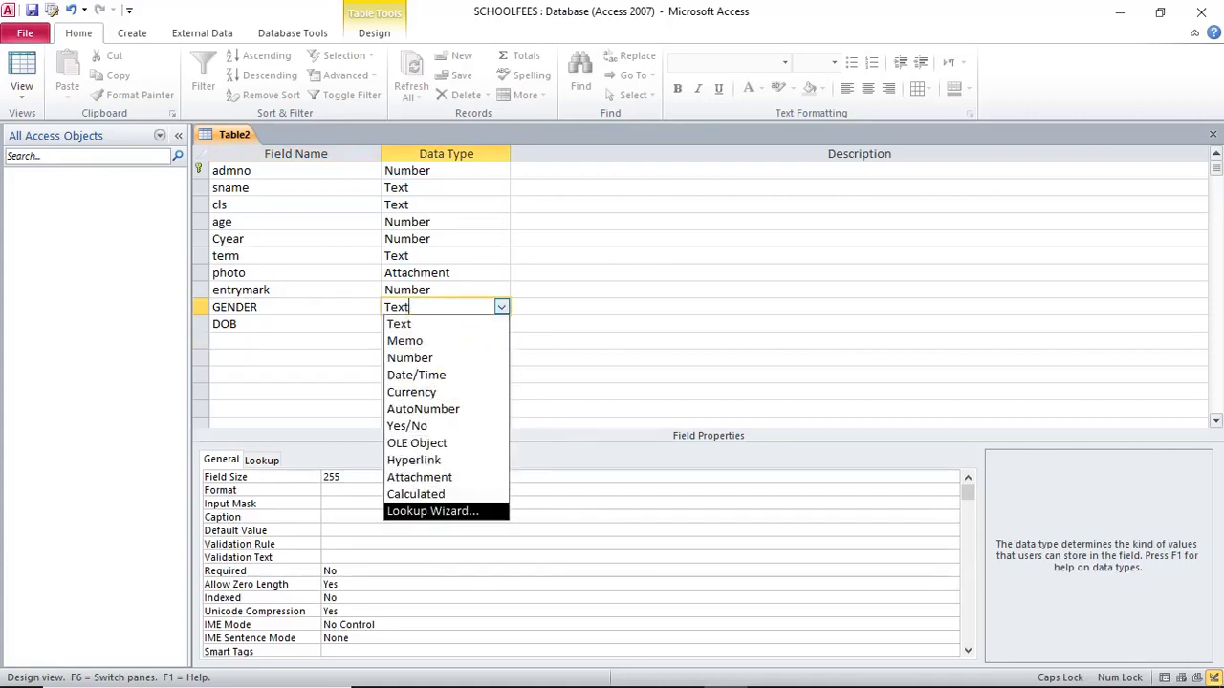
key("Return")
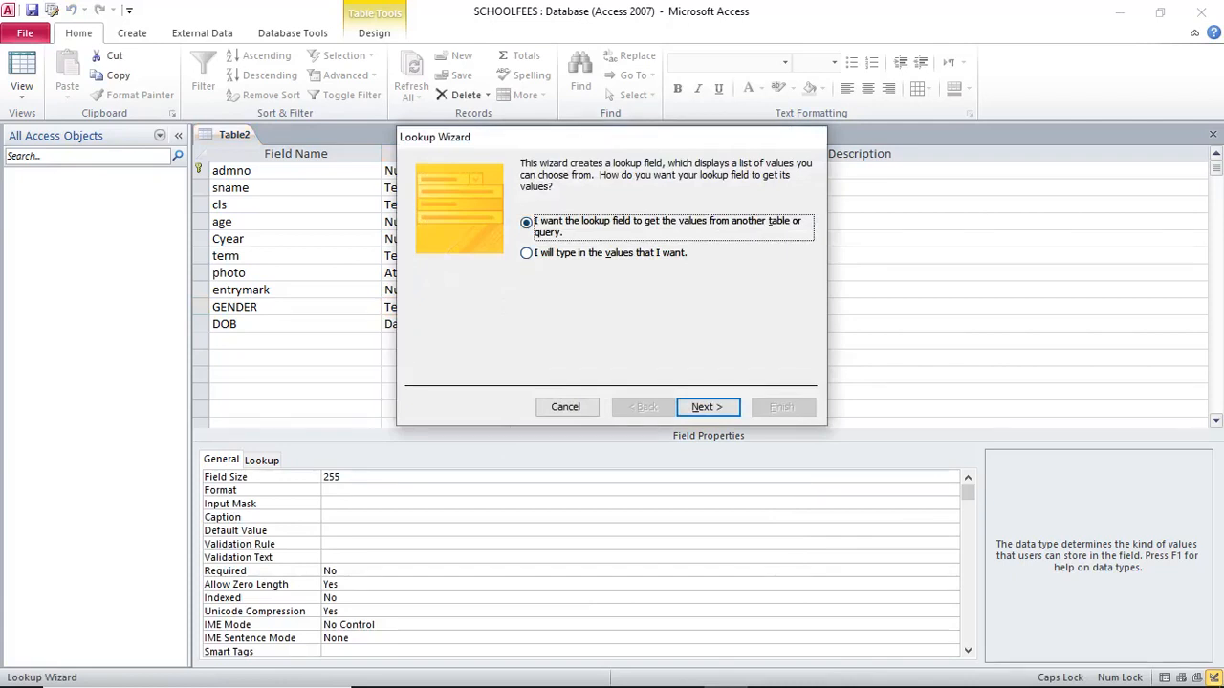
left_click(526, 252)
left_click(708, 406)
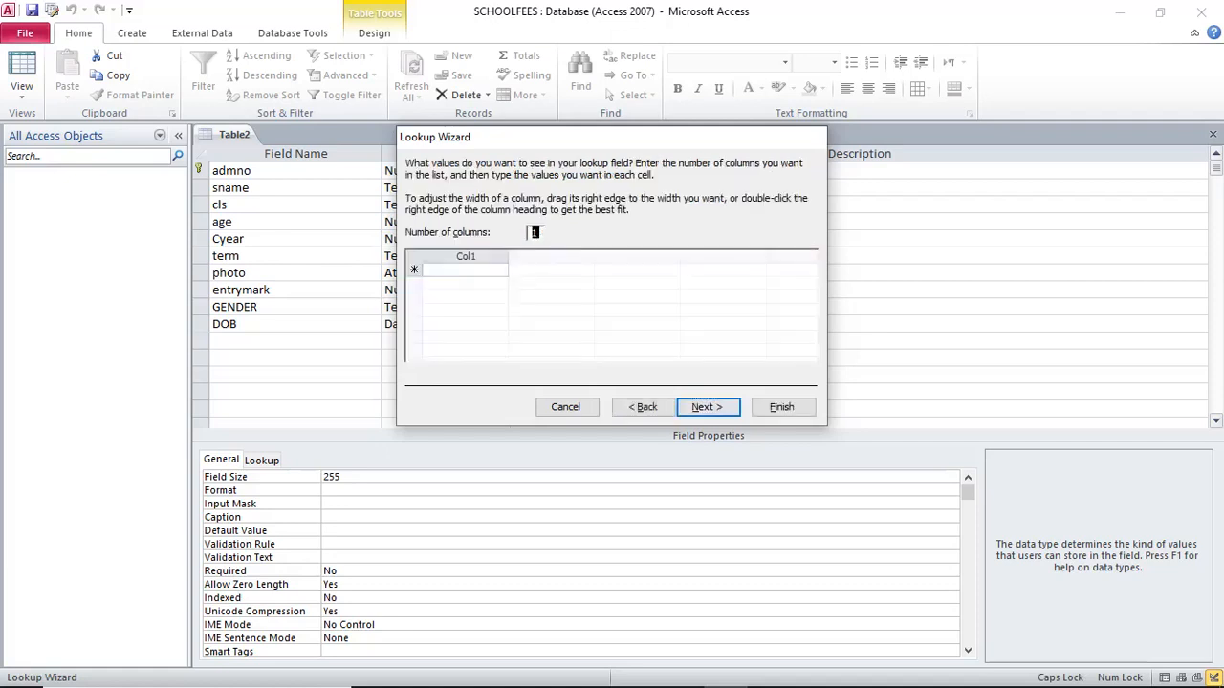
Enter MALE and FEMALE as the lookup values for the GENDER field and close the Lookup Wizard
left_click(459, 269)
type("MALE")
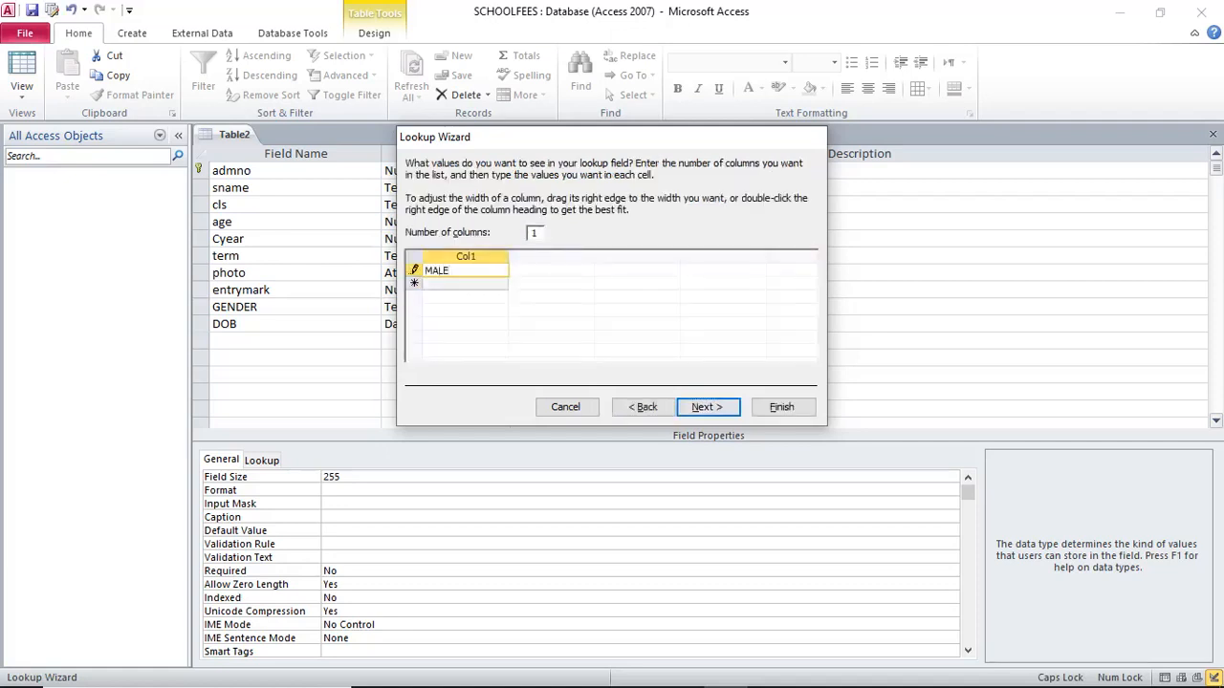
key("Return")
type("FEMA")
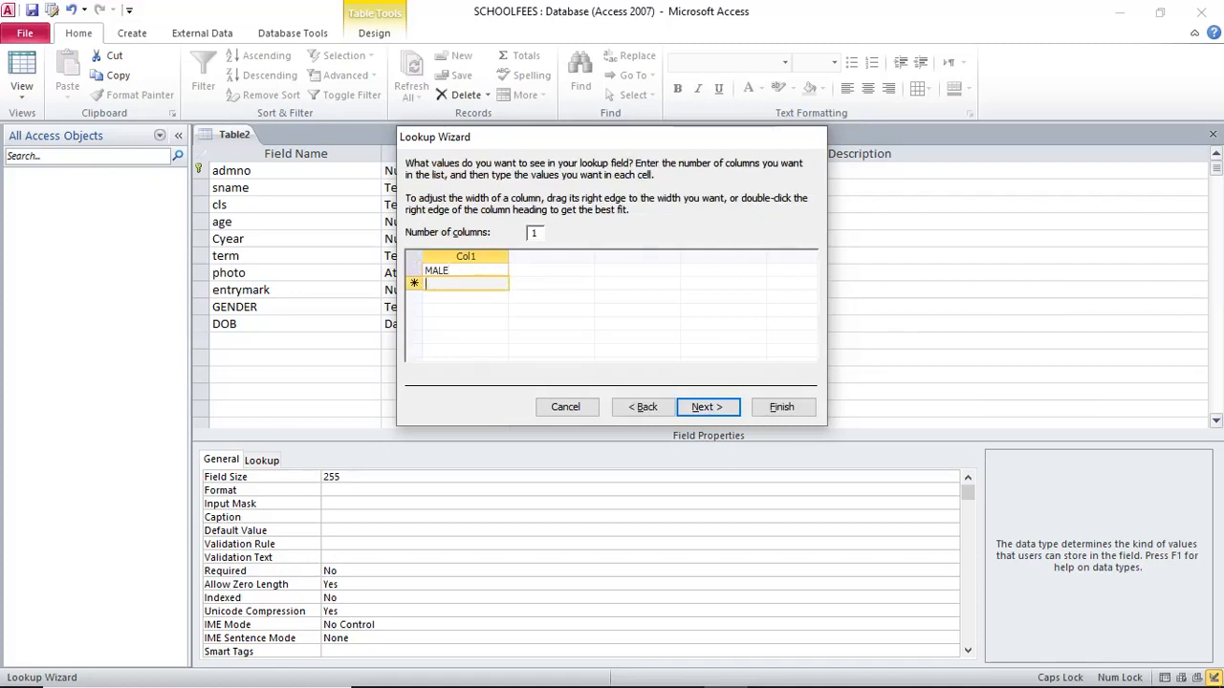
type("LE")
key("Escape")
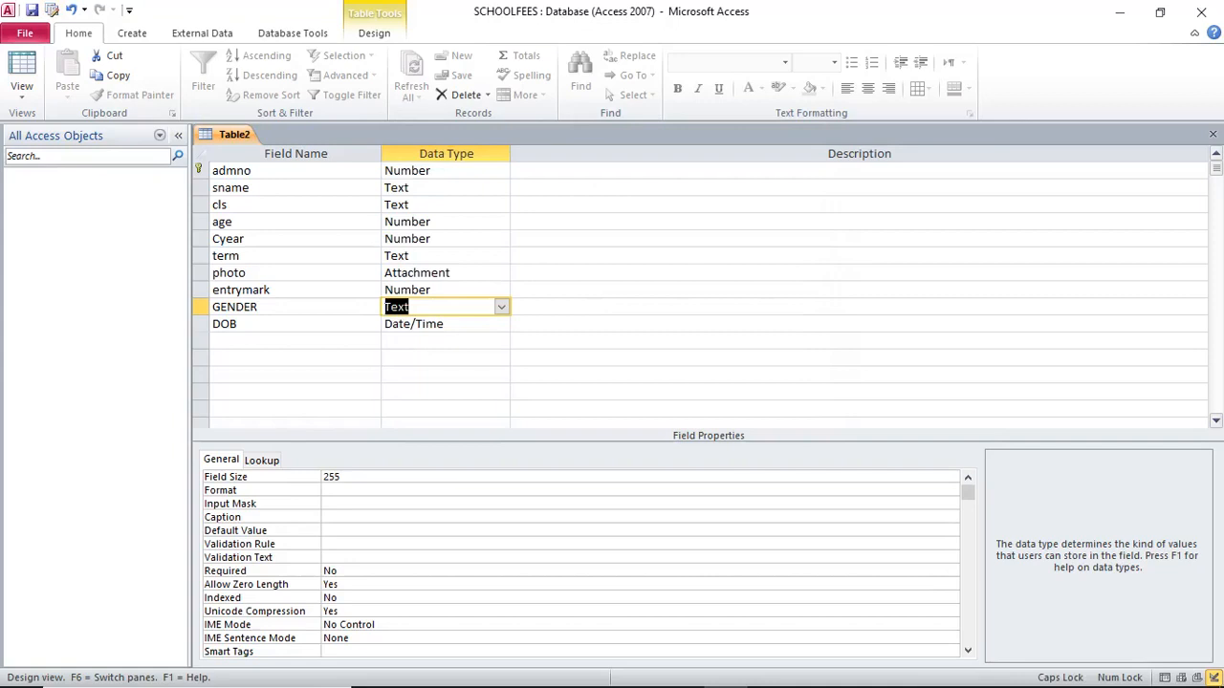
Review the GENDER field's general properties from Field Size through Validation Text, including Caption
key("F6")
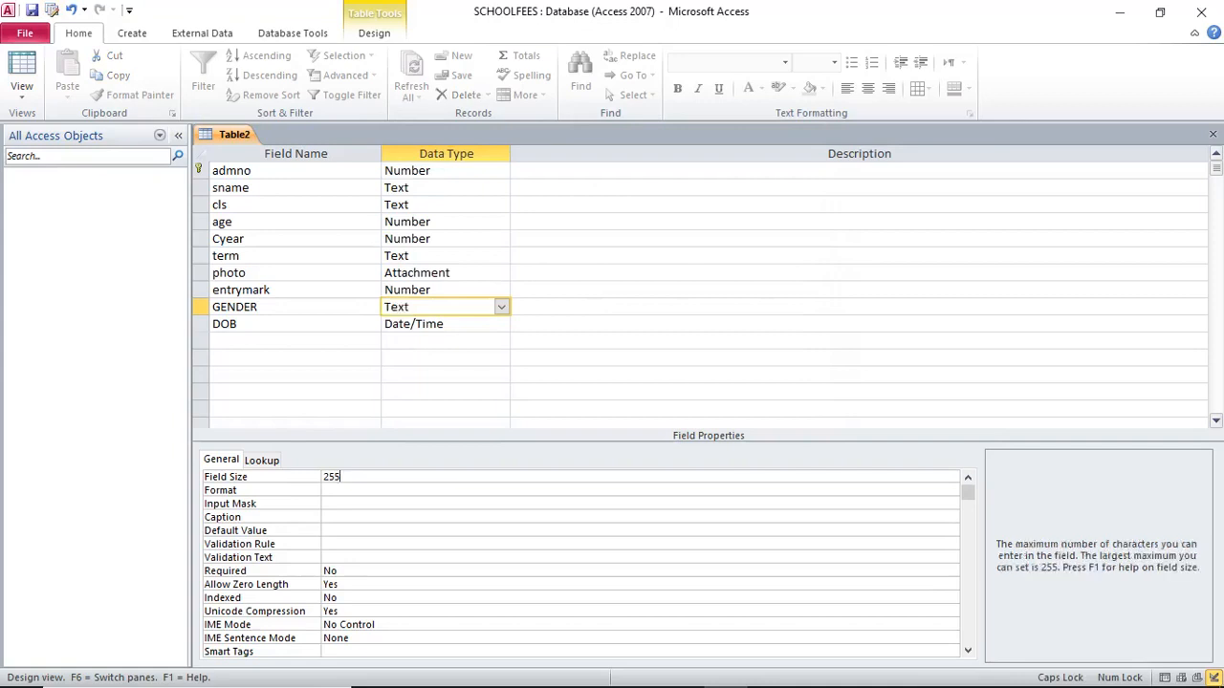
key("Down")
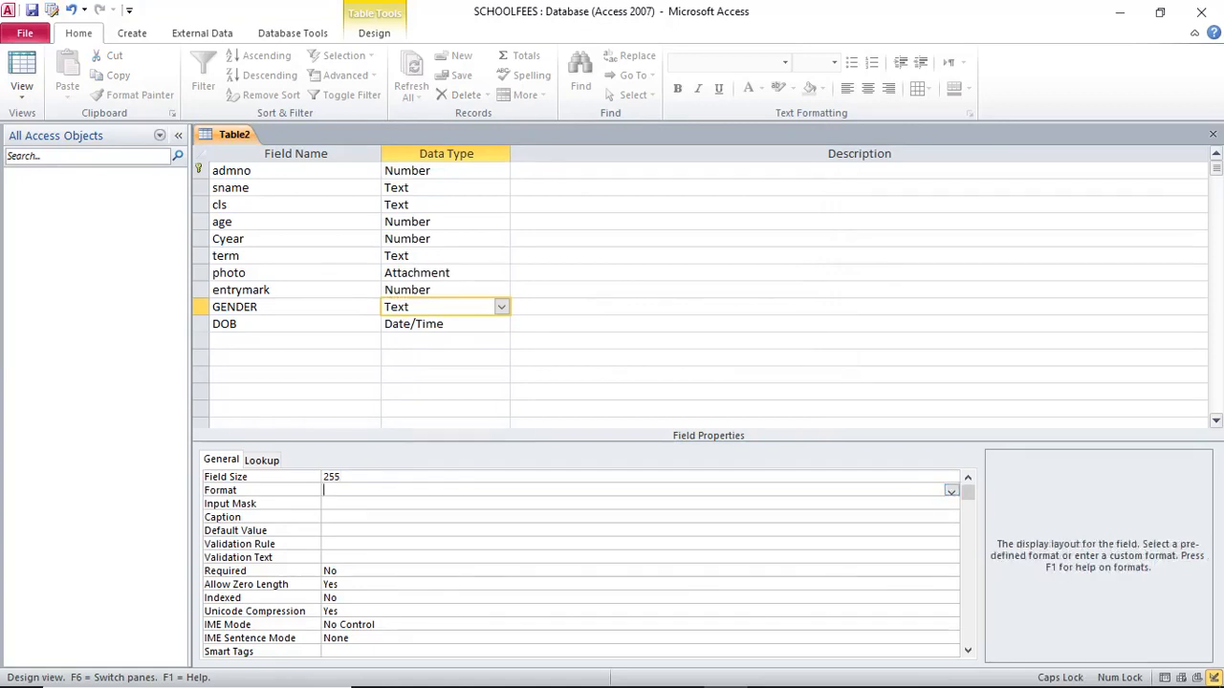
key("Down")
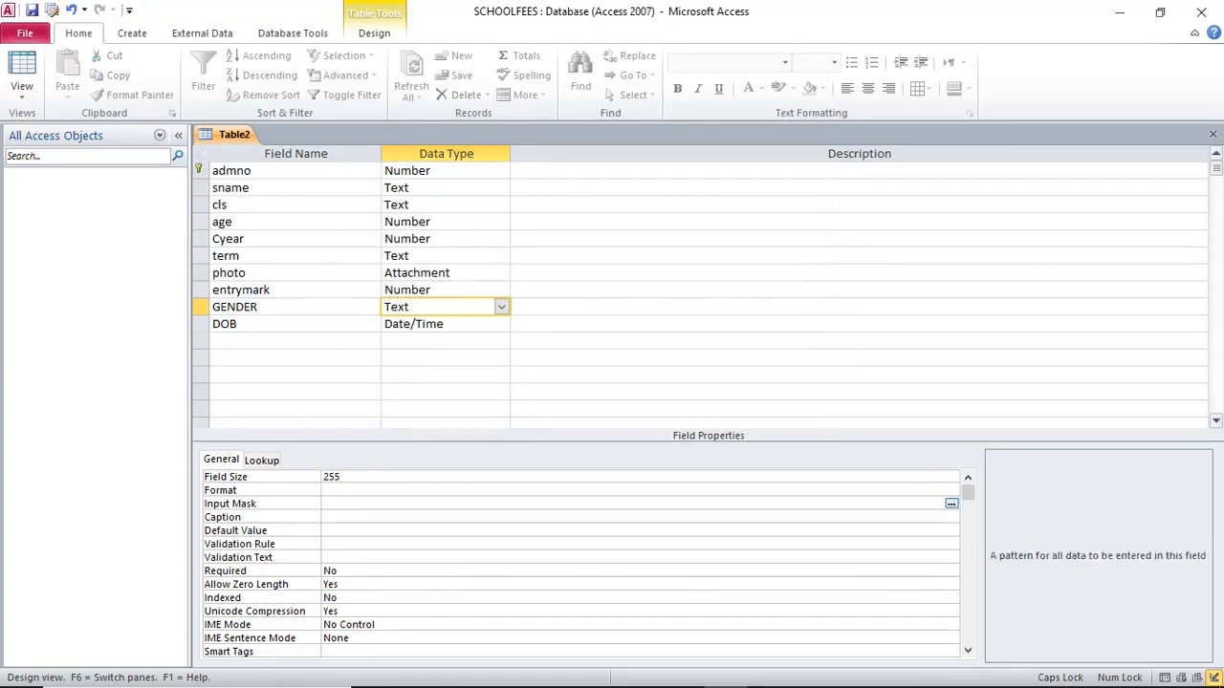
key("Down")
key("Down")
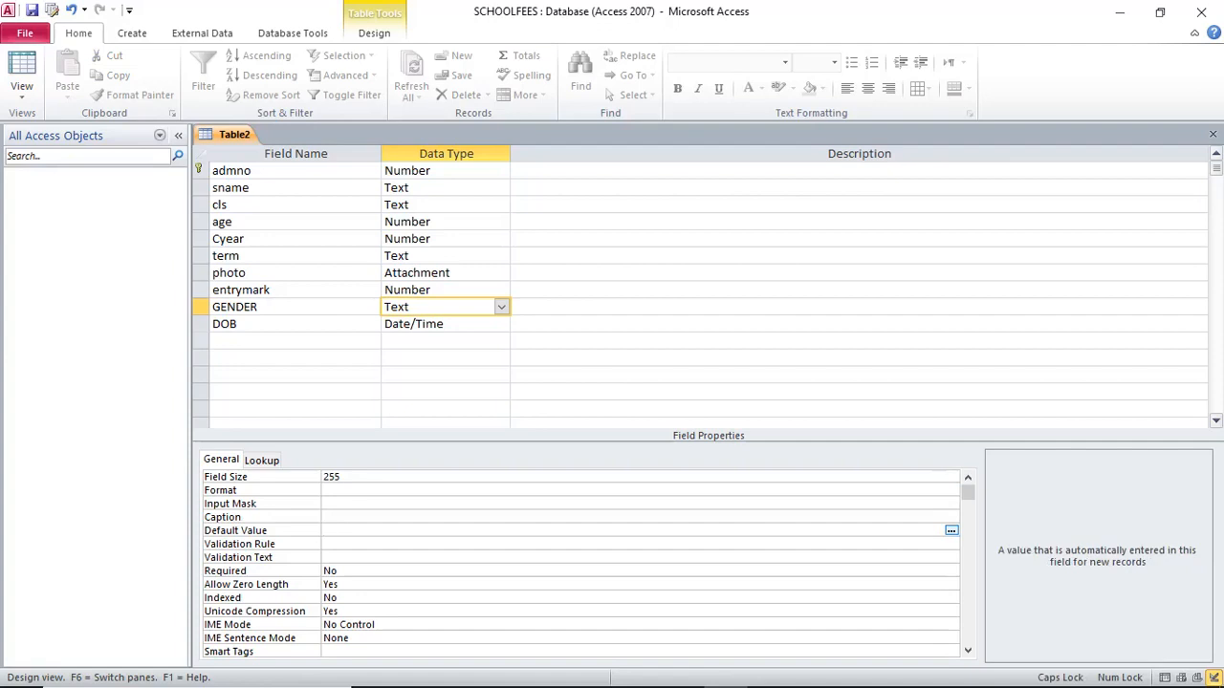
key("Down")
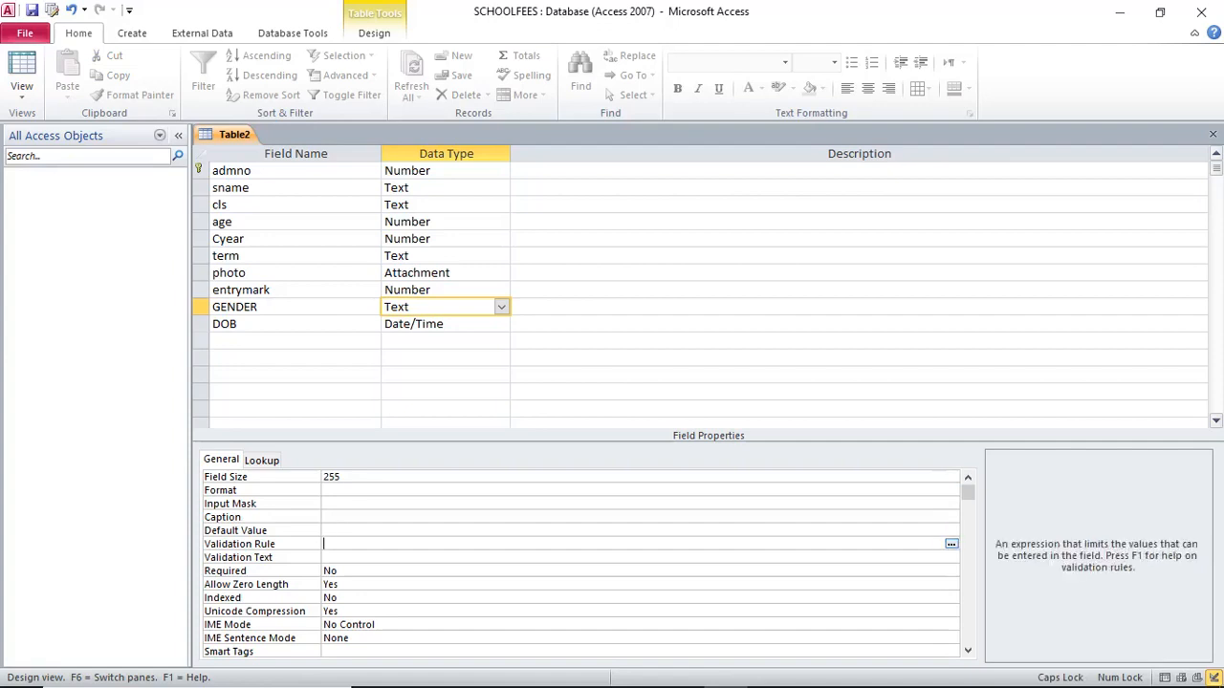
key("Down")
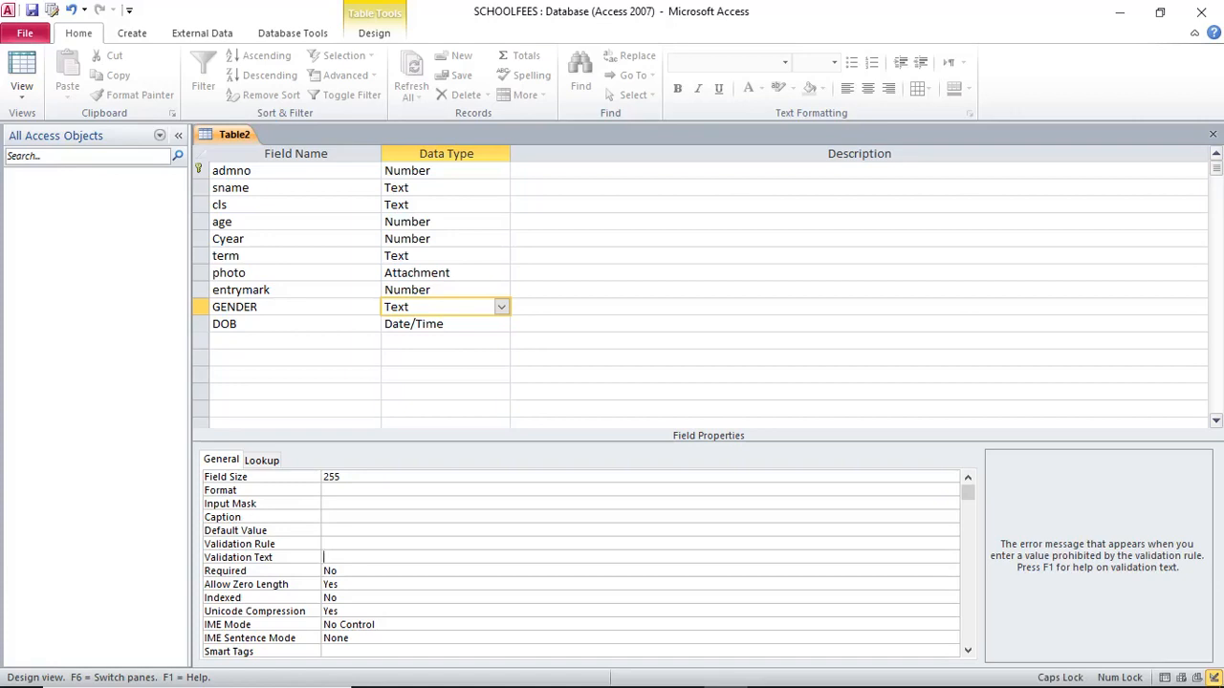
left_click(325, 517)
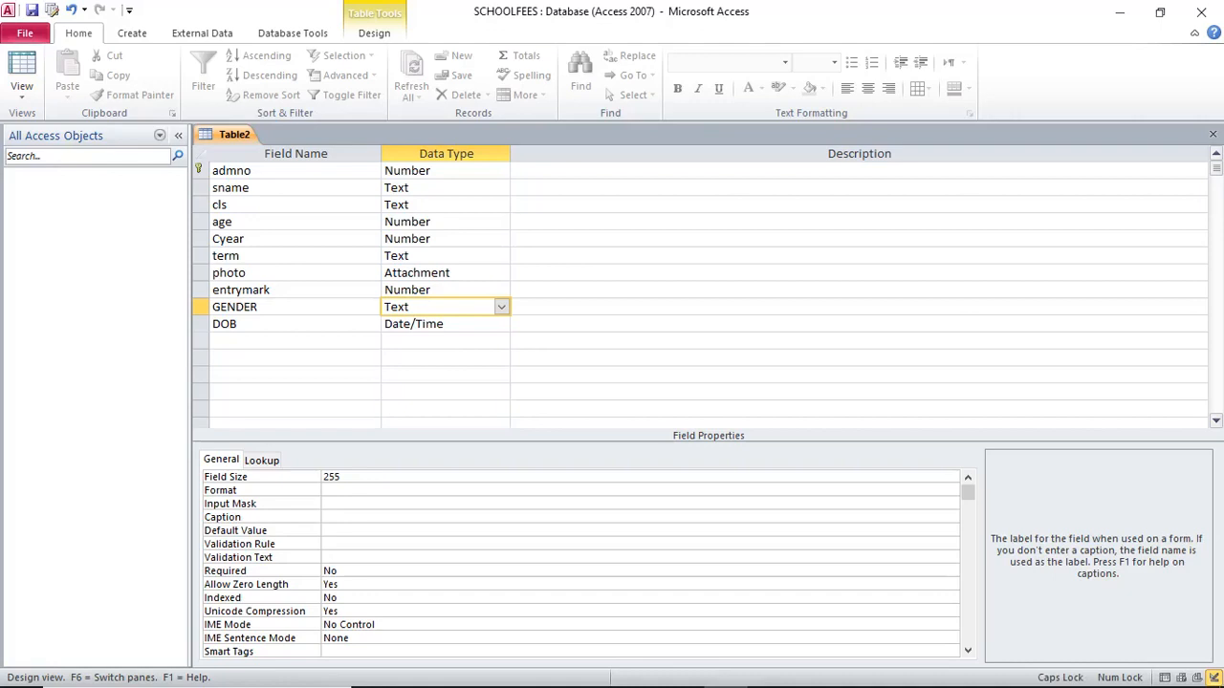
Give the cls field the caption CLASS and the sname field the caption STUDENT NAME
left_click(514, 205)
left_click(323, 516)
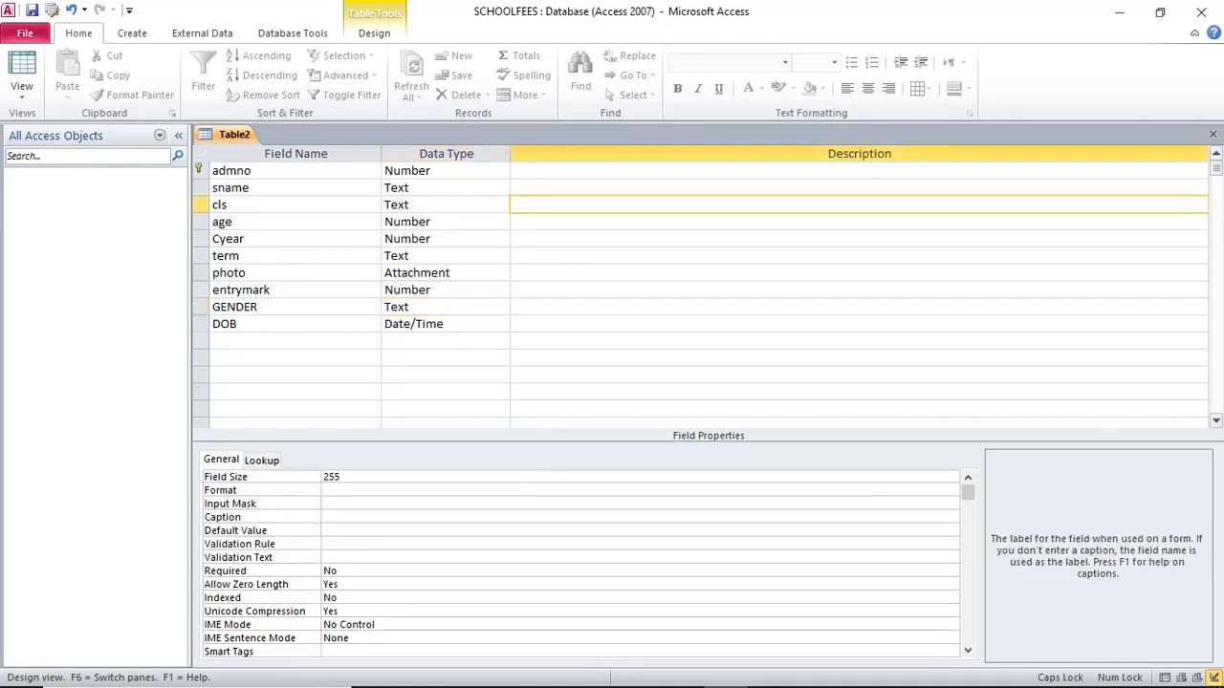
type("CLASS")
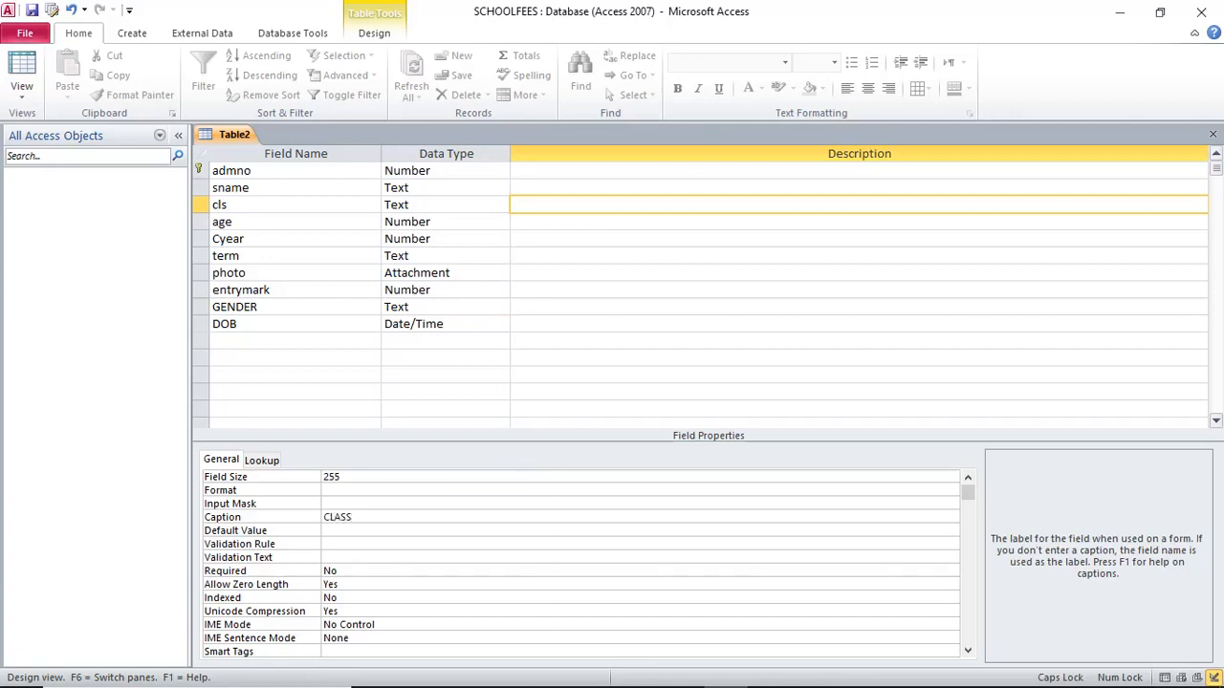
left_click(440, 188)
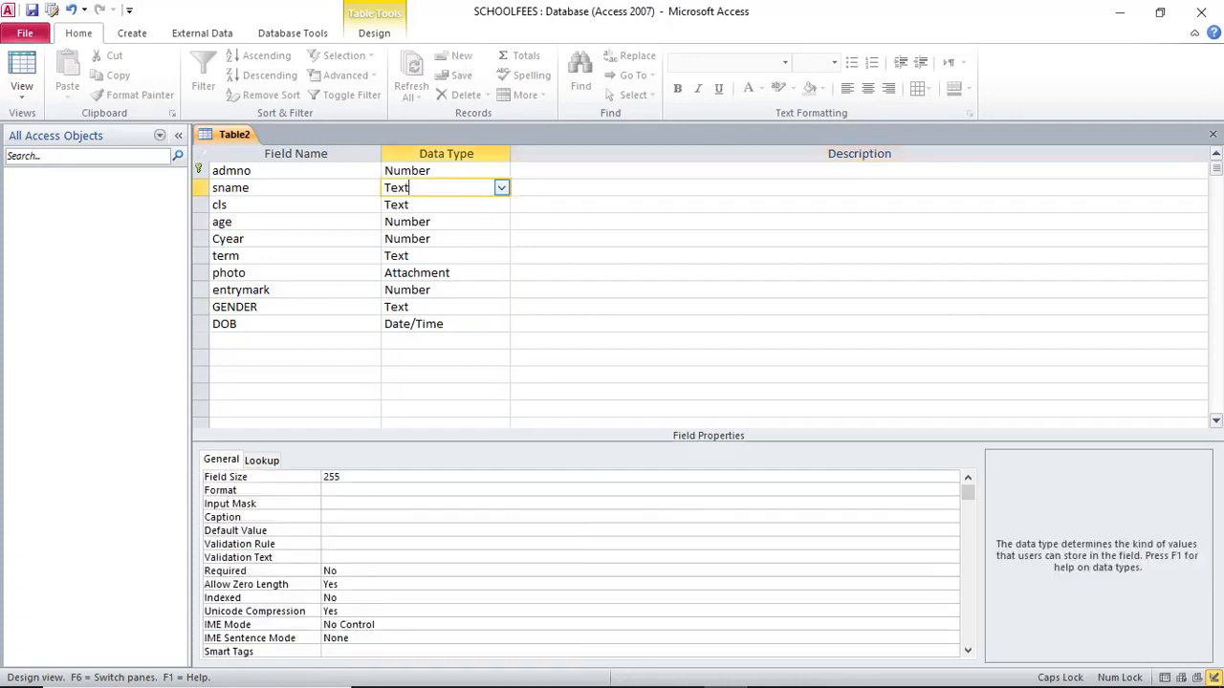
left_click(326, 517)
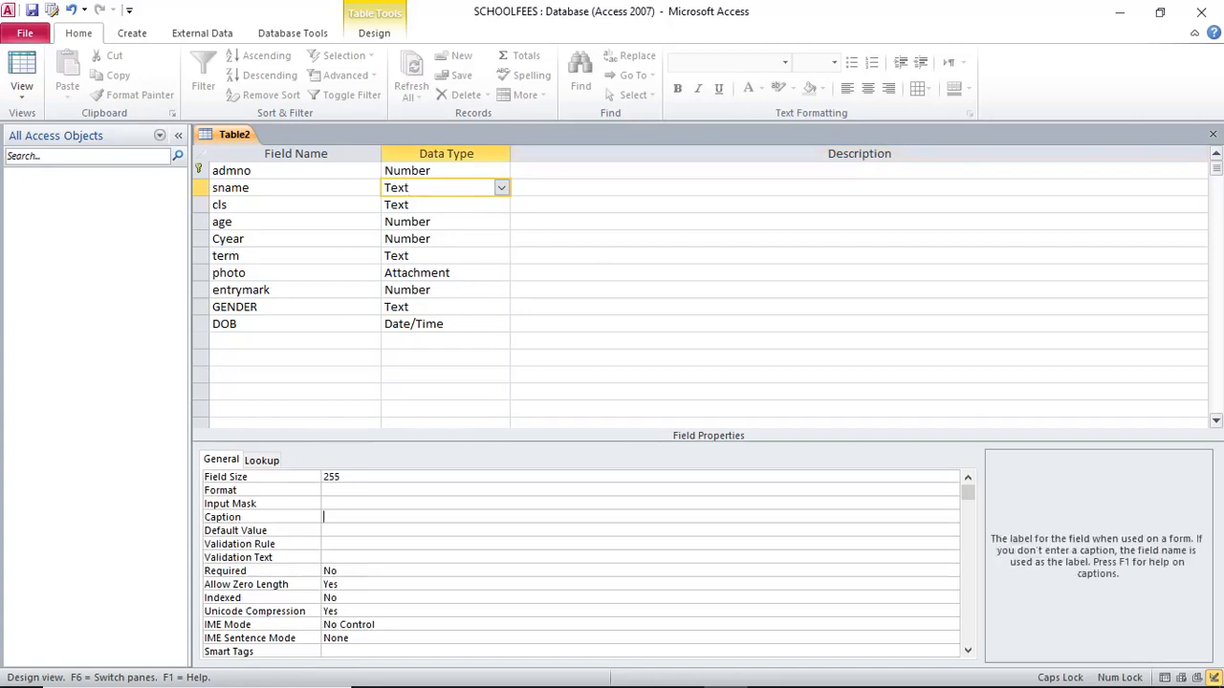
type("STUDENT NAME")
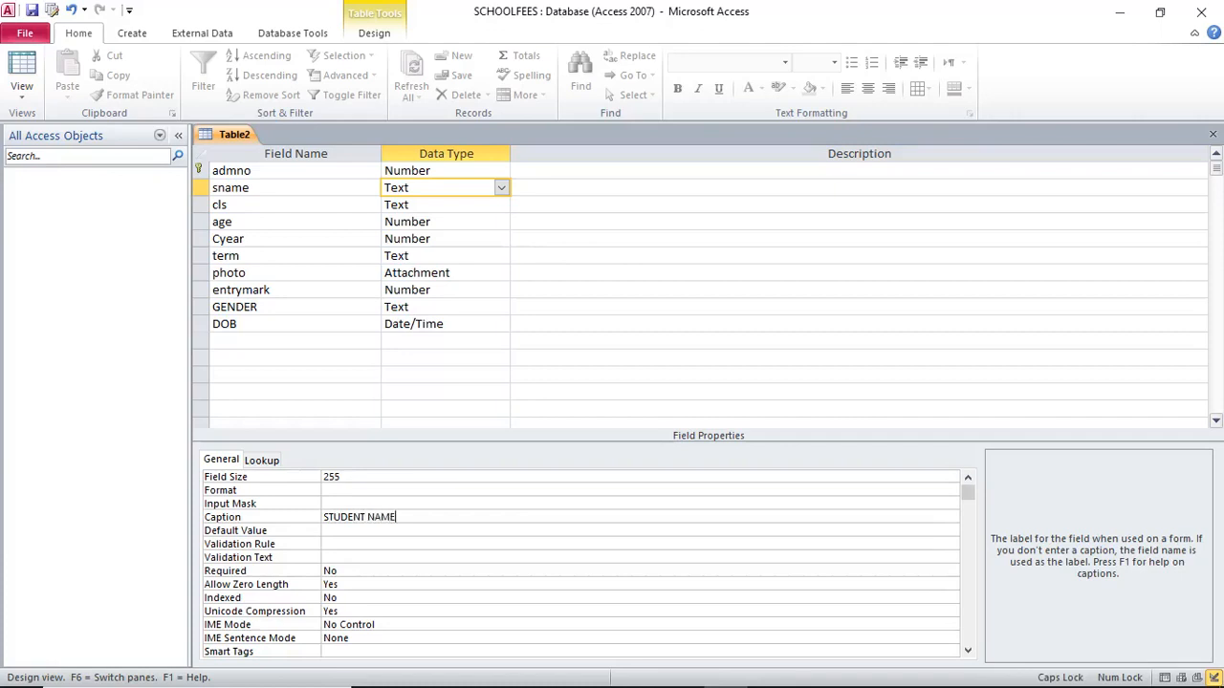
Give the Cyear field the caption CURRENT YEAR and the DOB field the caption DATE OF BIRTH
left_click(430, 239)
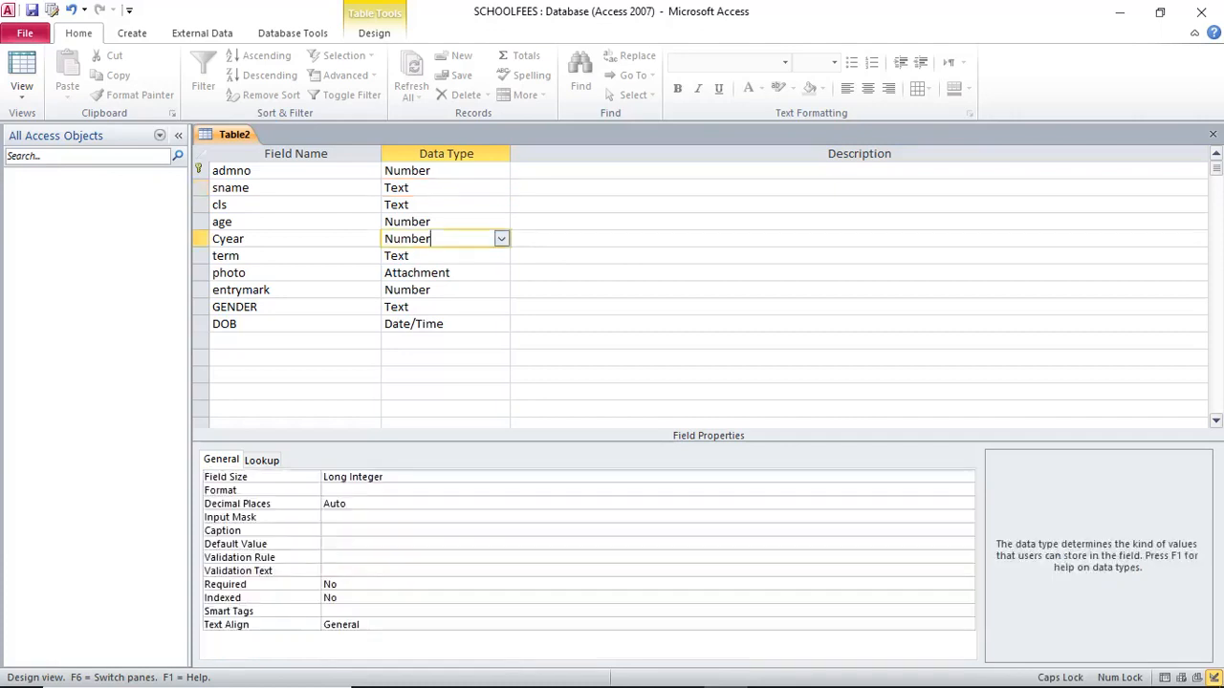
left_click(383, 530)
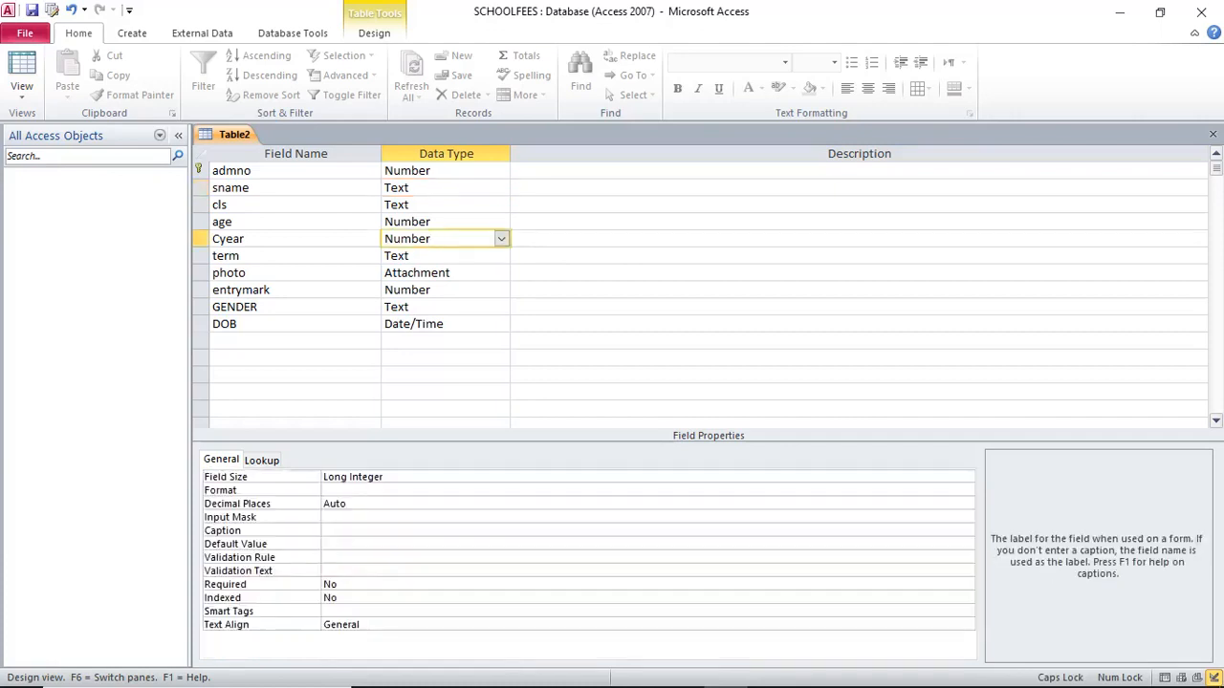
type("CURREN")
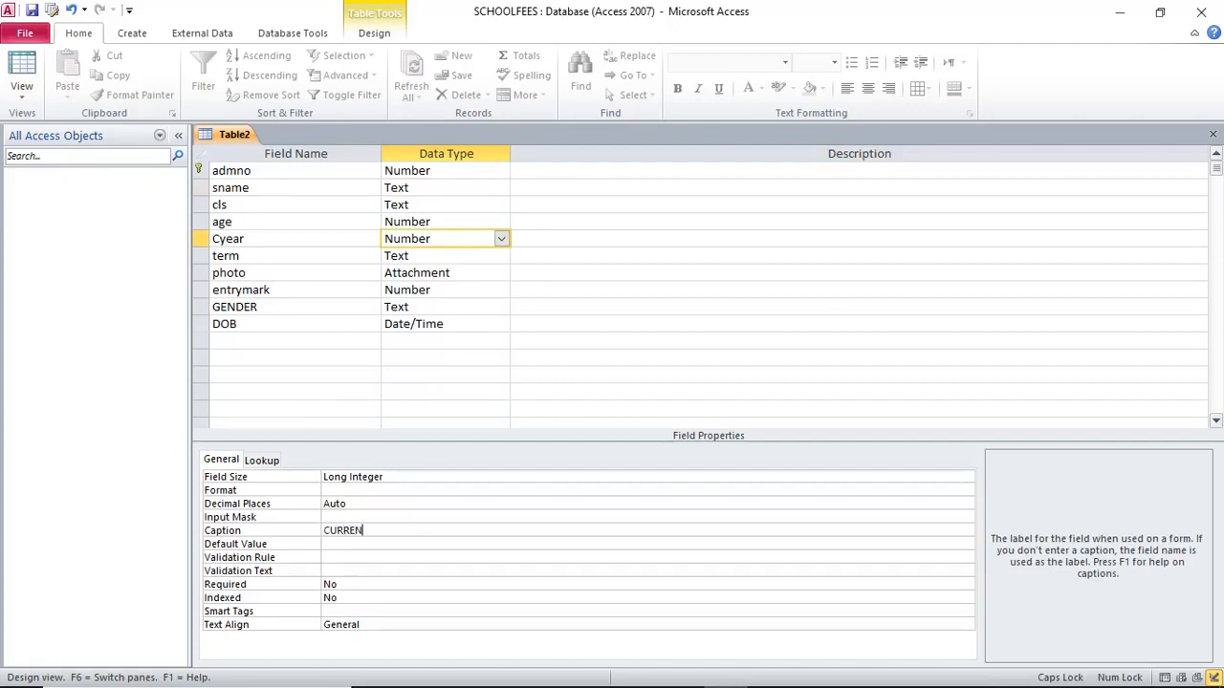
type("T YEAR")
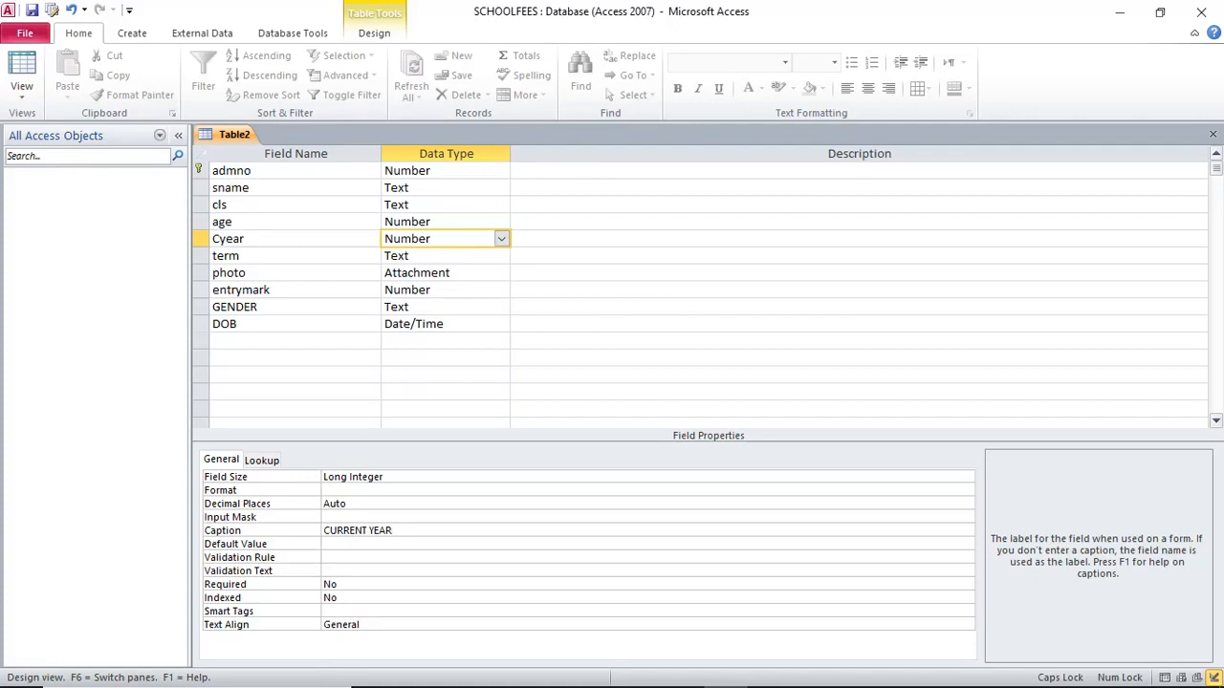
left_click(446, 324)
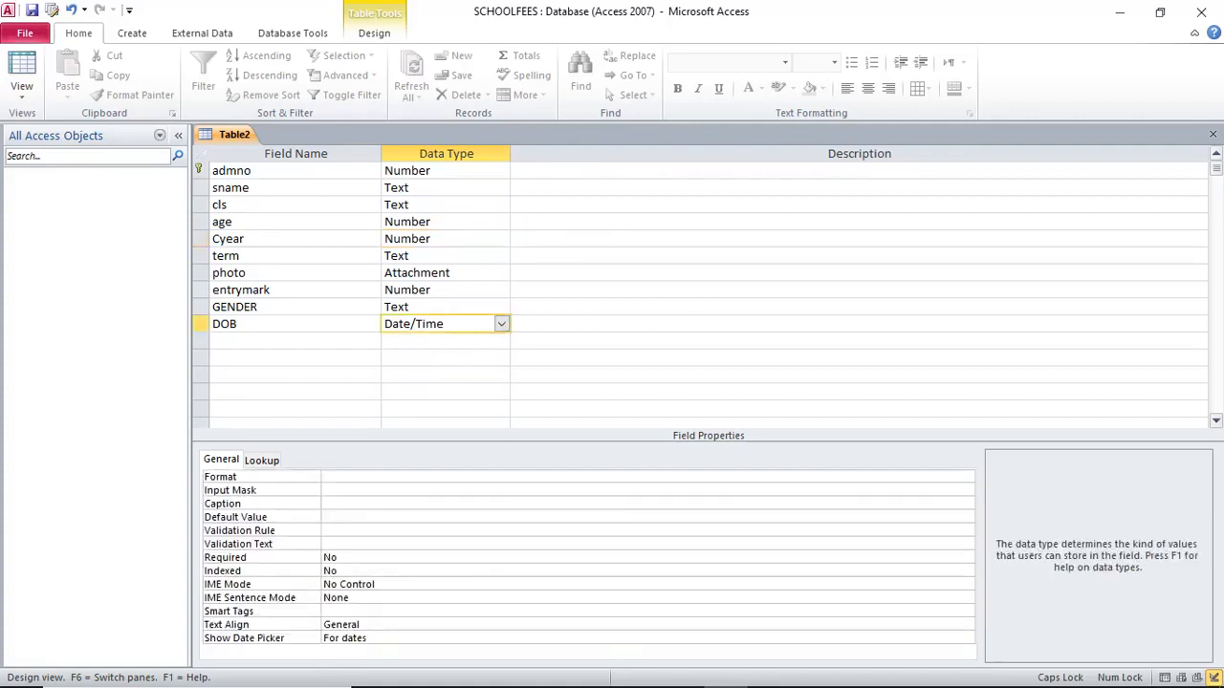
left_click(325, 503)
type("DATE OF BIRTH")
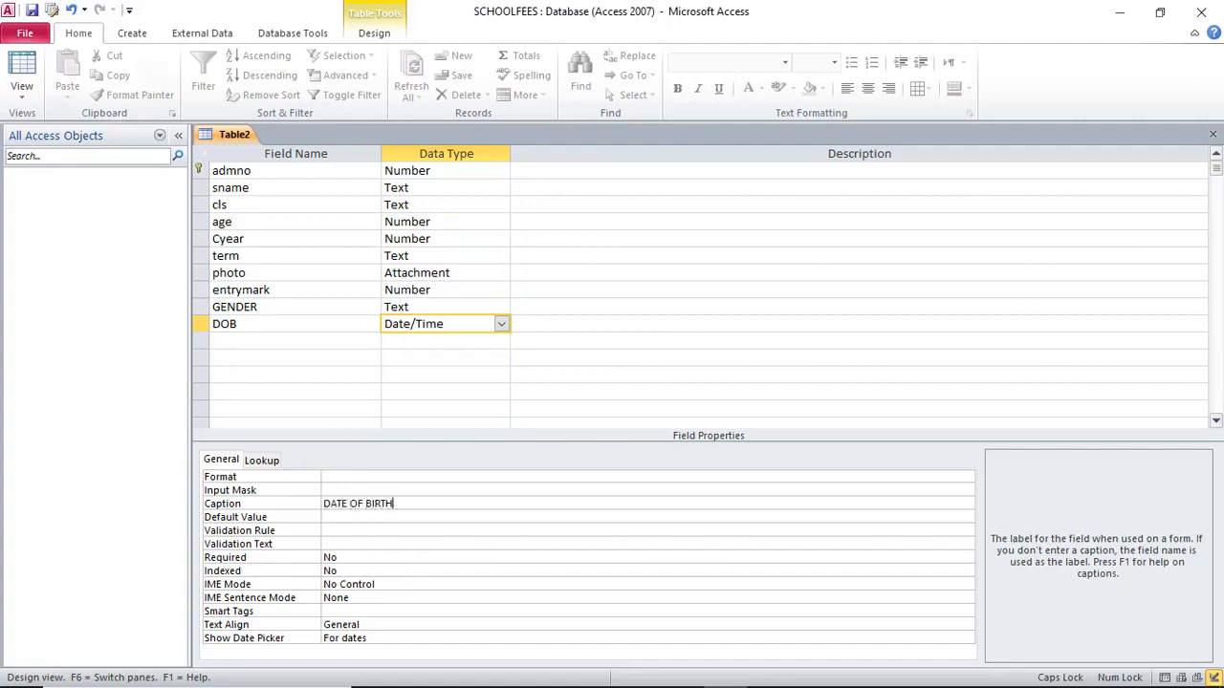
Save the table under the name STUDENTS
key("ctrl+s")
type("STUDENTS")
key("Return")
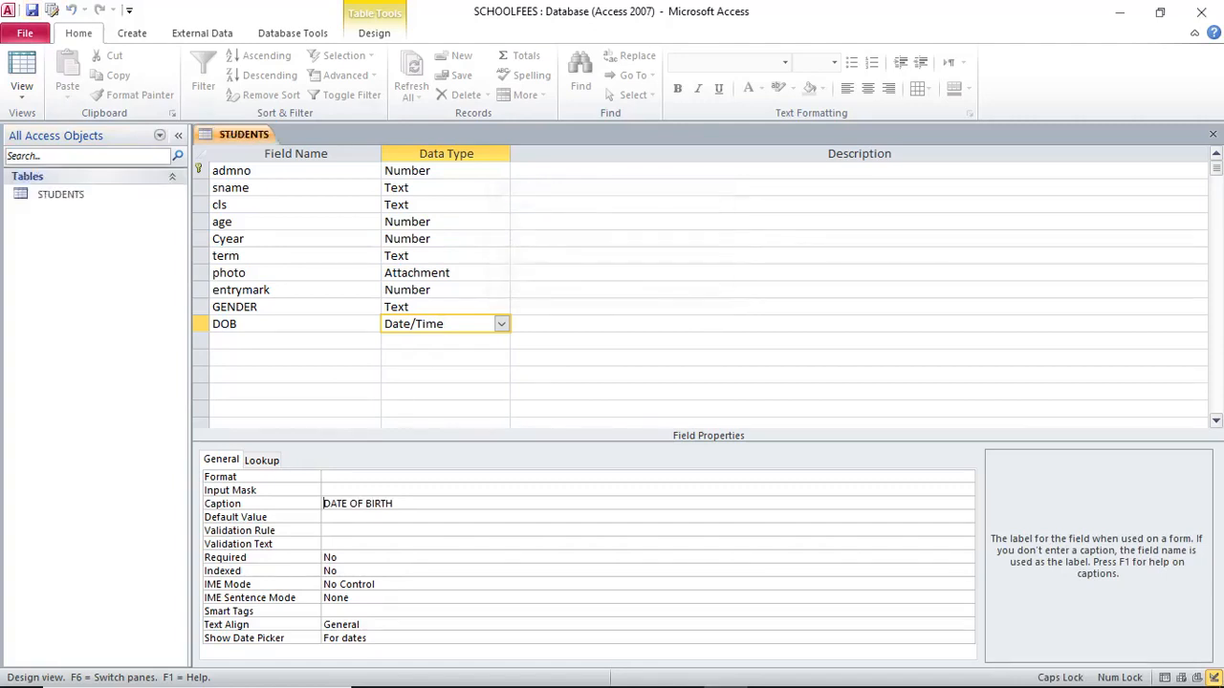
Show the table in Datasheet view and widen the STUDENT NAME and CURRENT YEAR columns to fit their captions
left_click(21, 66)
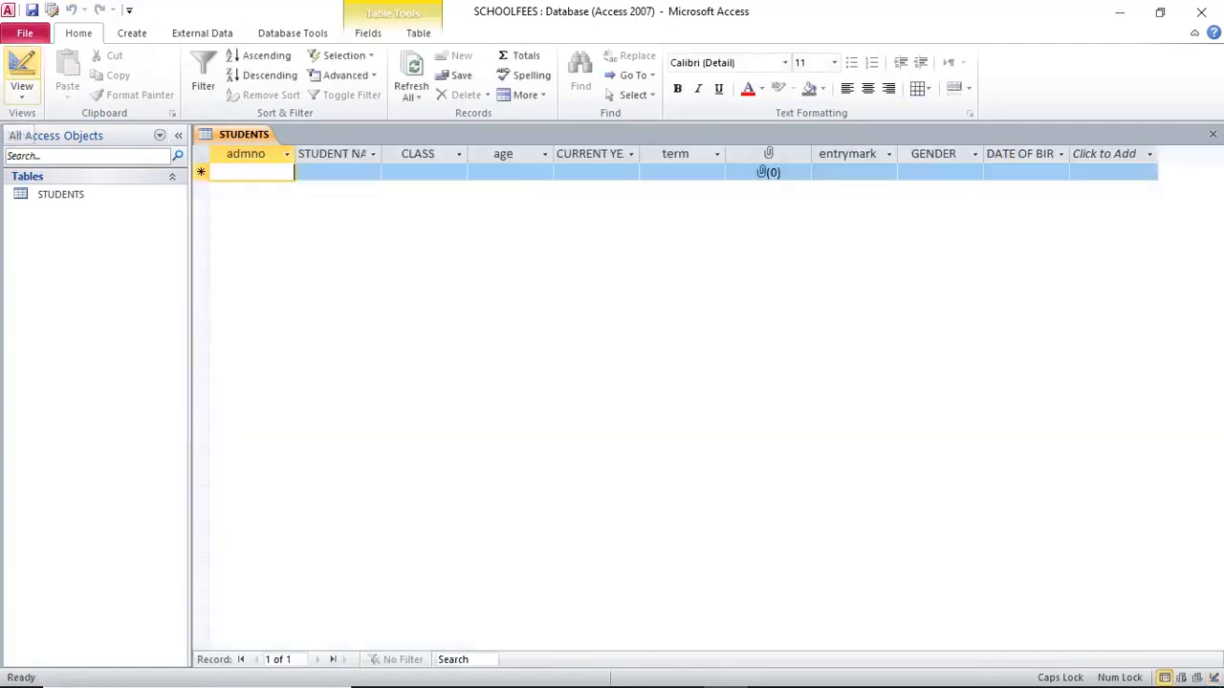
left_click_drag(381, 154, 453, 154)
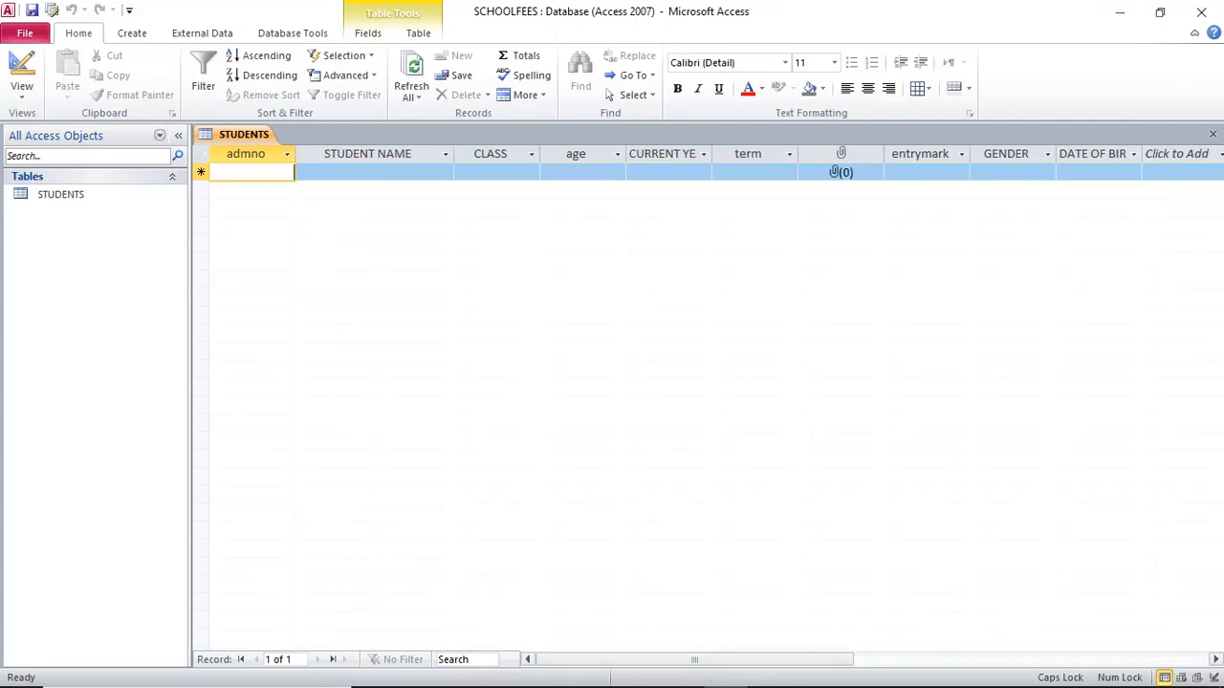
left_click(367, 154)
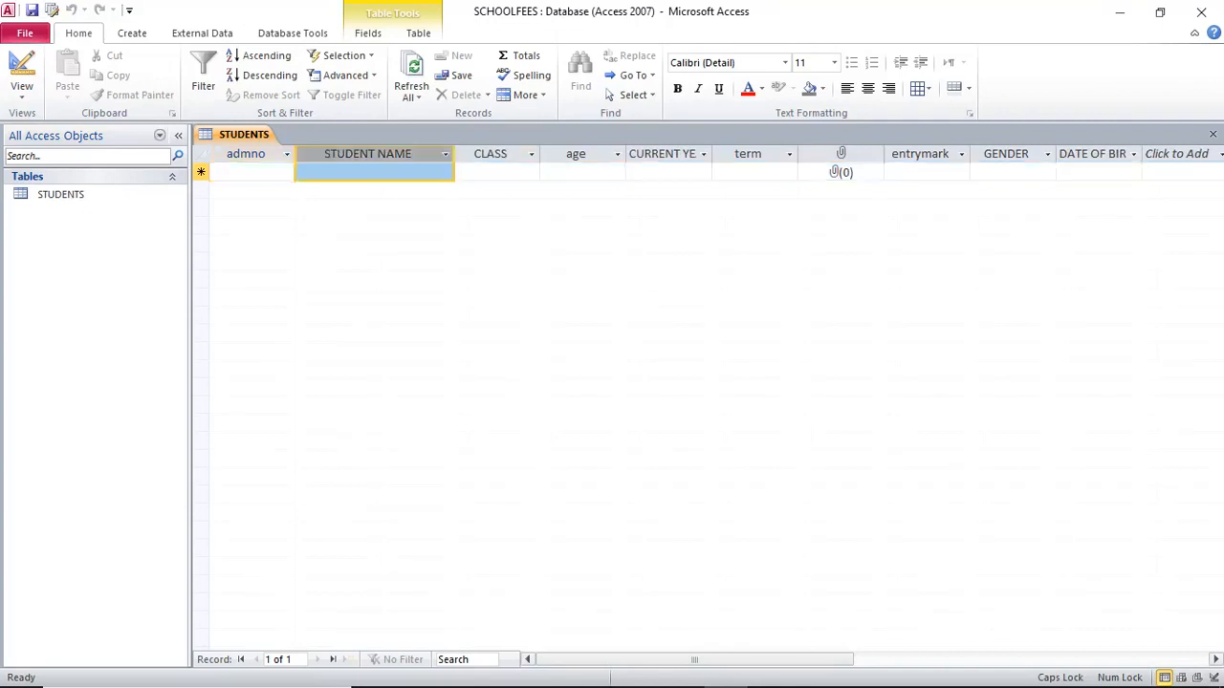
left_click(490, 154)
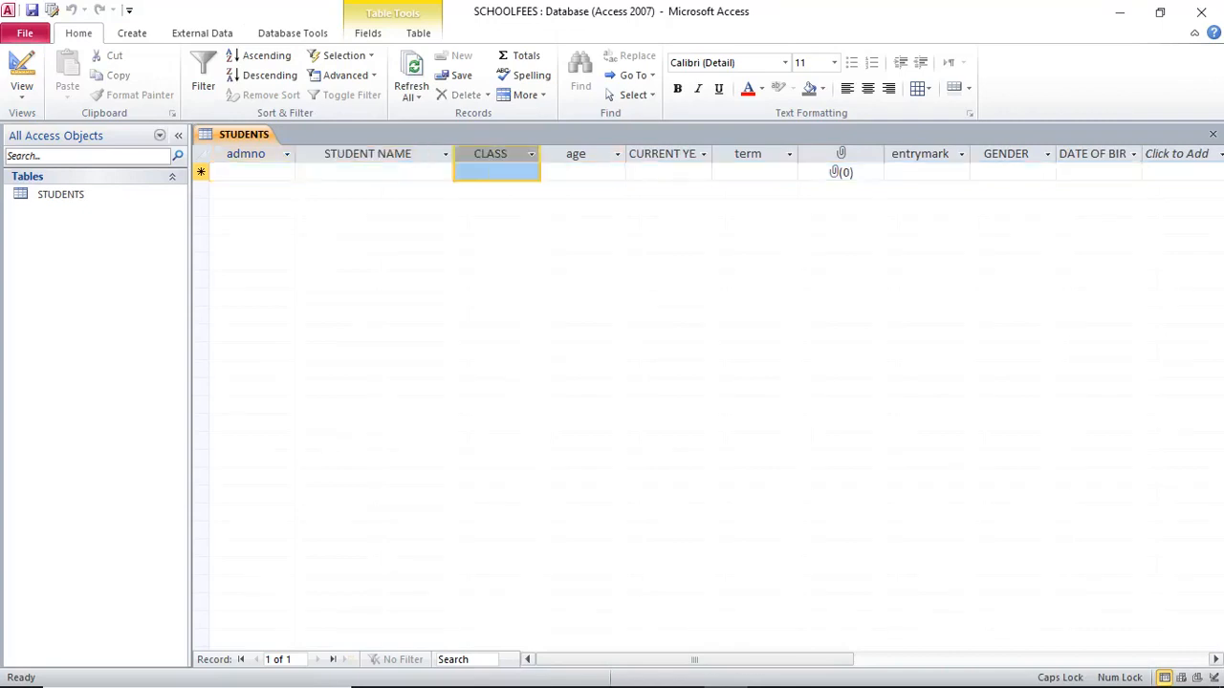
left_click(1092, 154)
left_click_drag(711, 154, 784, 154)
left_click(698, 153)
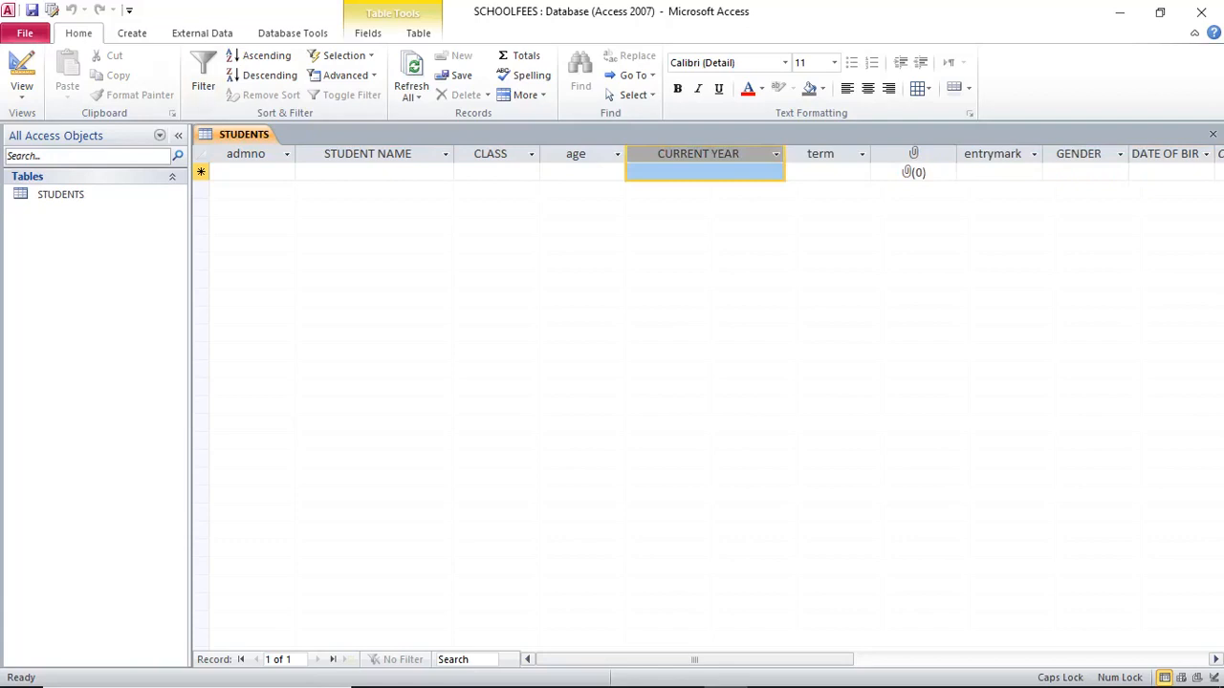
Return to Design view and set the default value of the Cyear field to 2020
left_click(21, 72)
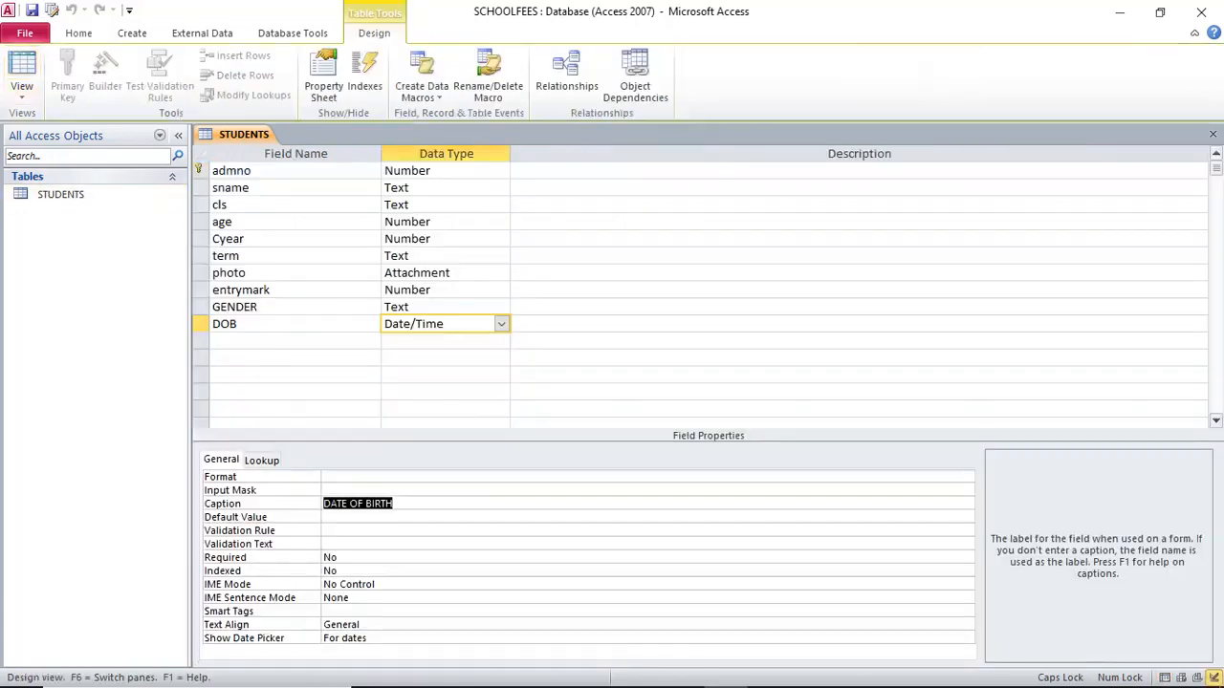
key("F6")
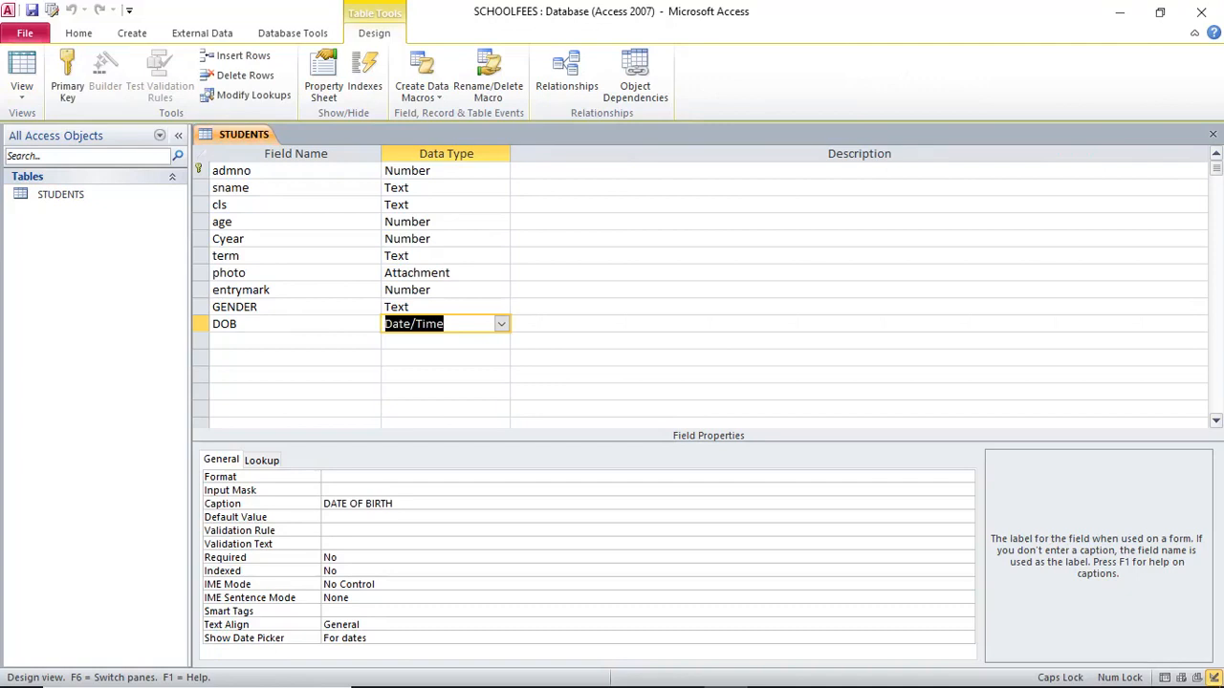
left_click(329, 518)
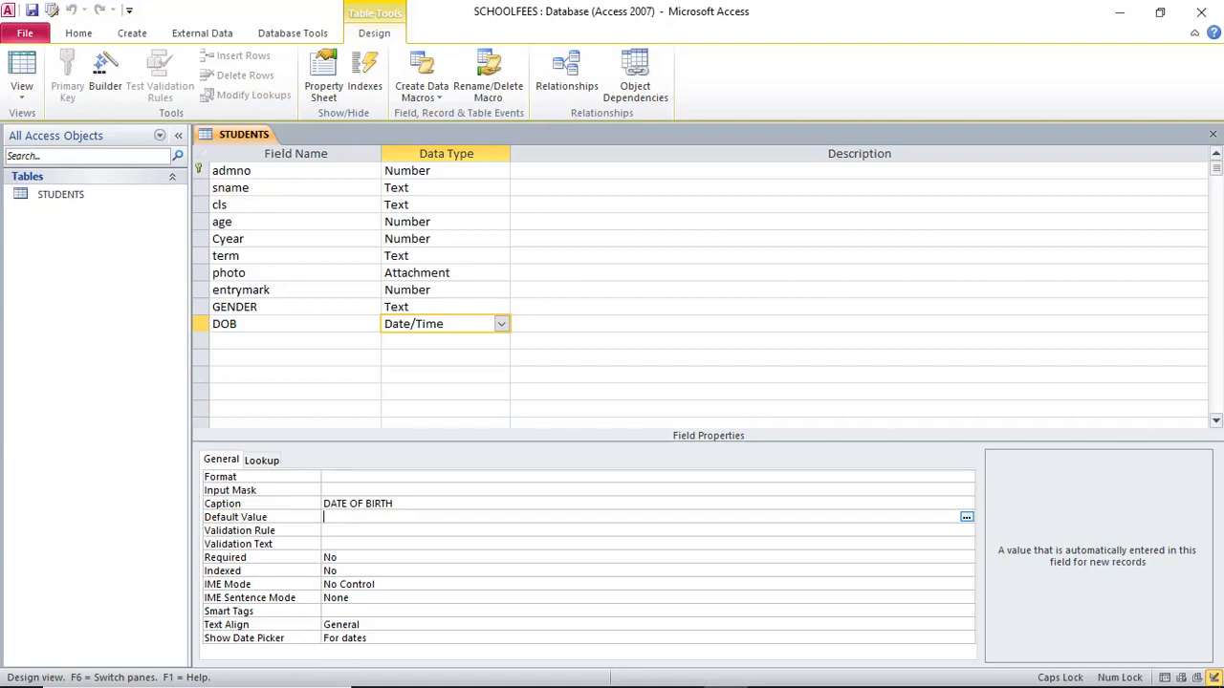
left_click(430, 239)
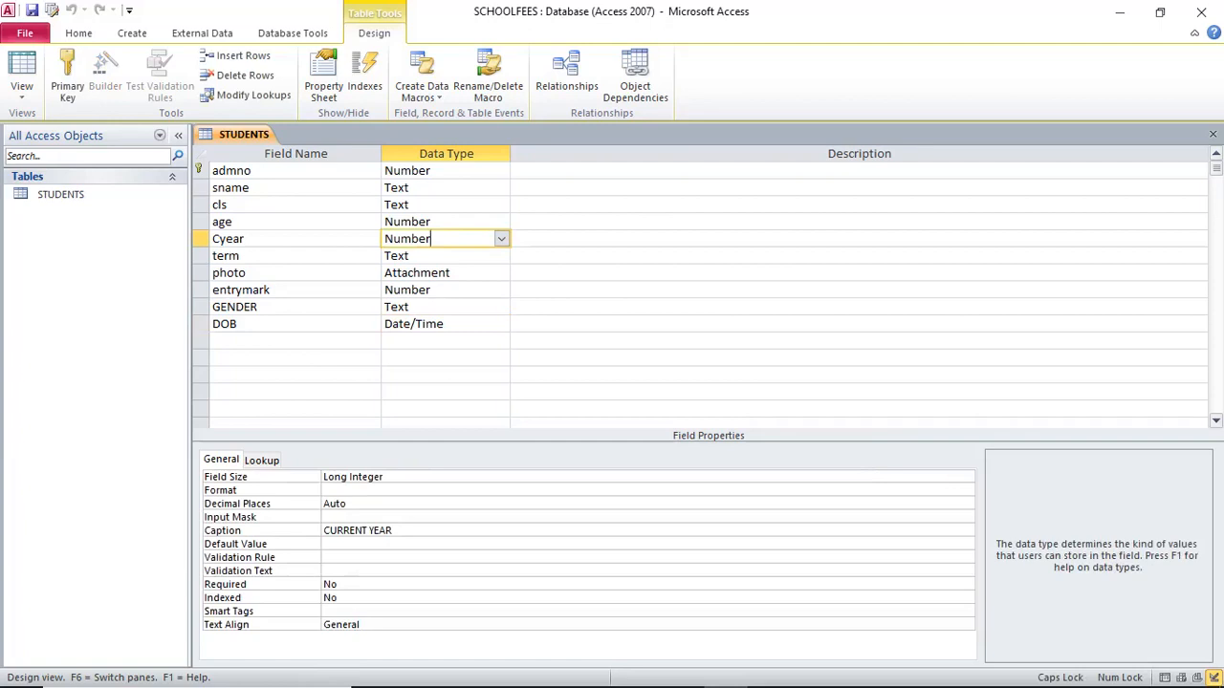
left_click(383, 543)
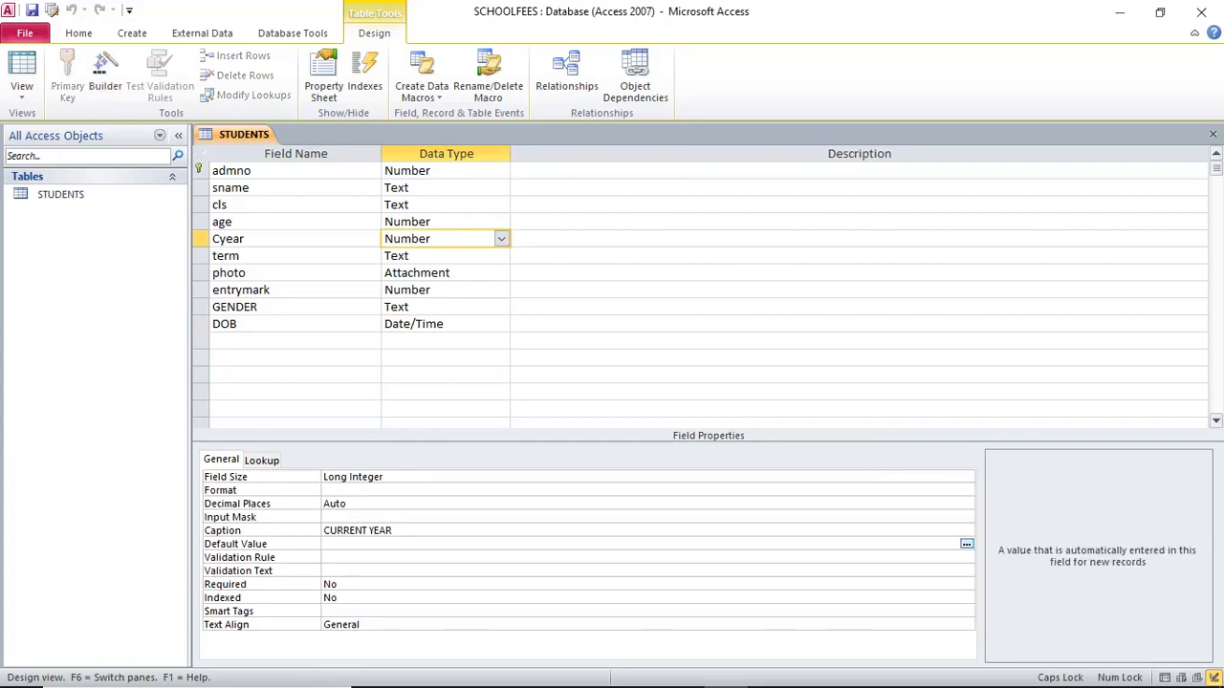
type("2020")
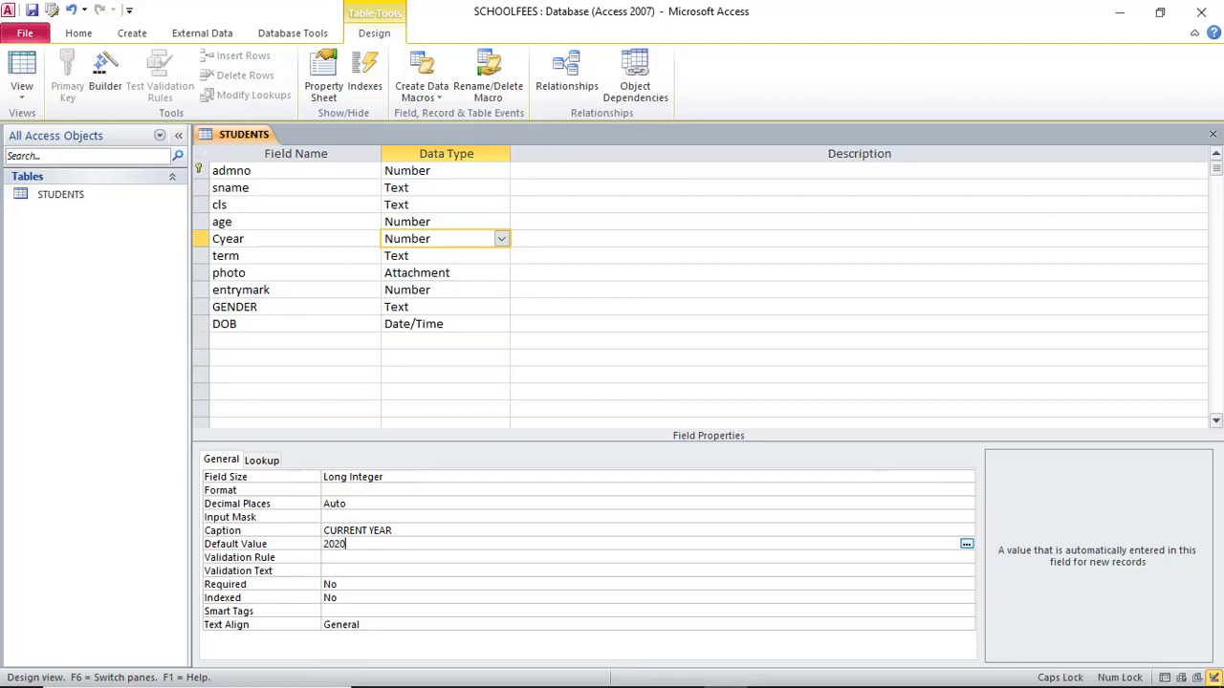
Give the age field the validation rule <=16 and the validation text WRONG AGE LIMIT
left_click(408, 205)
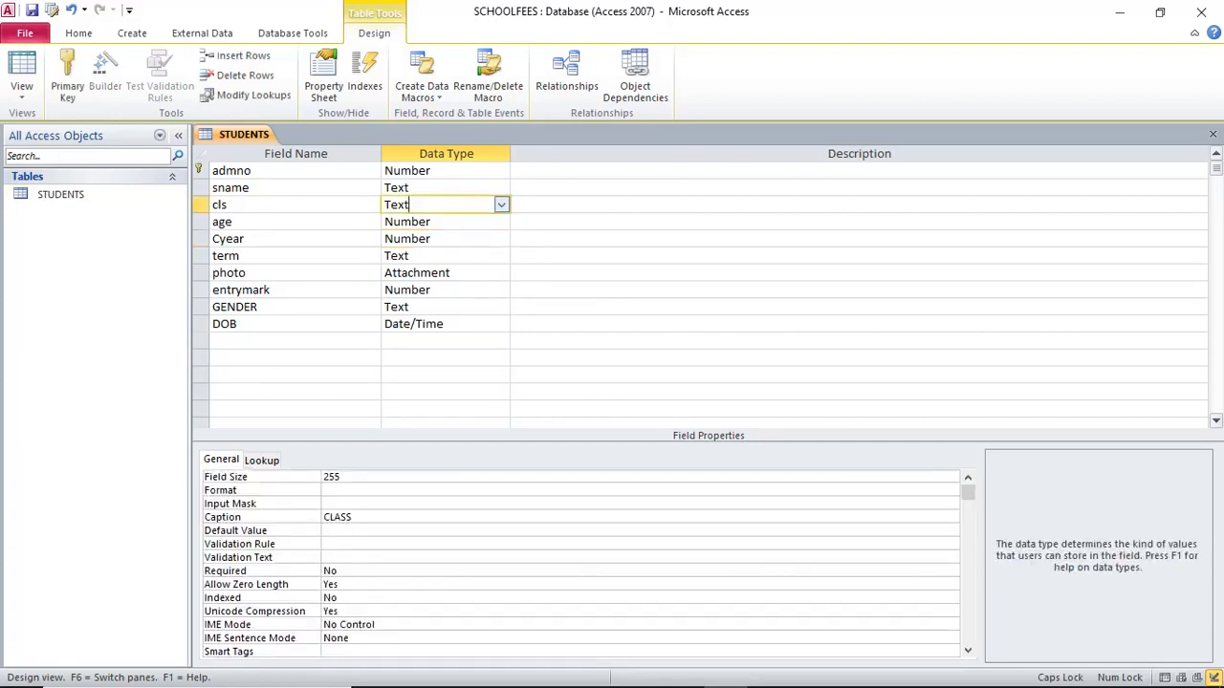
left_click(431, 222)
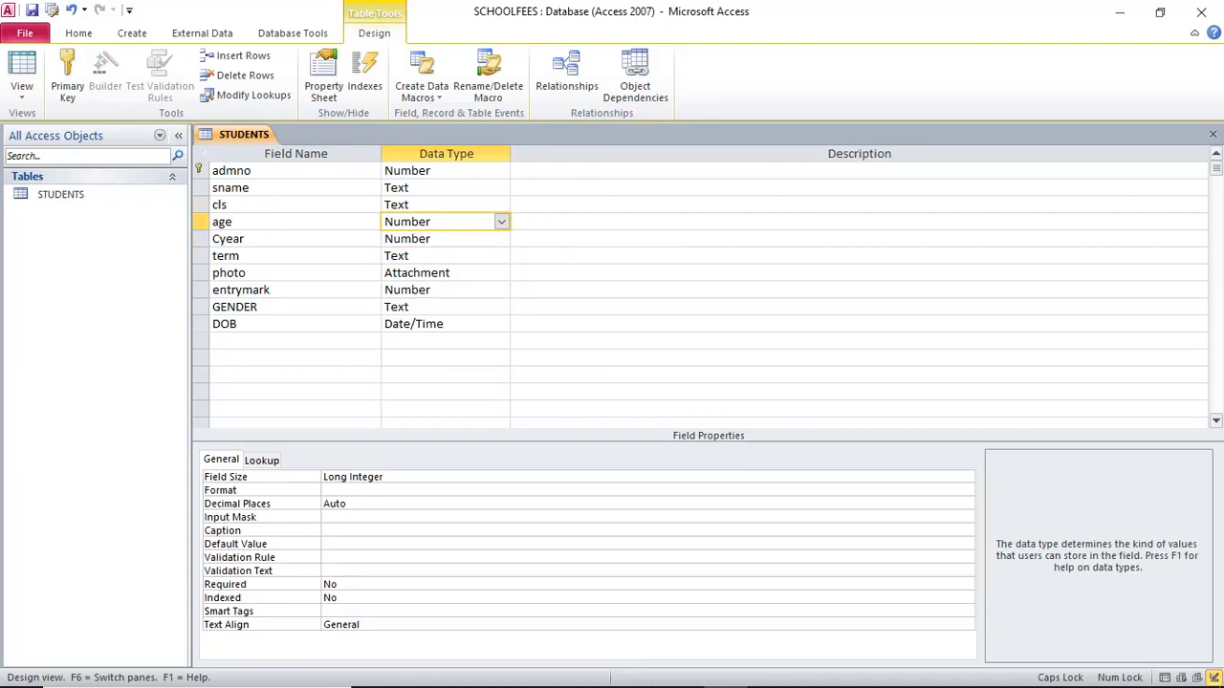
left_click(326, 557)
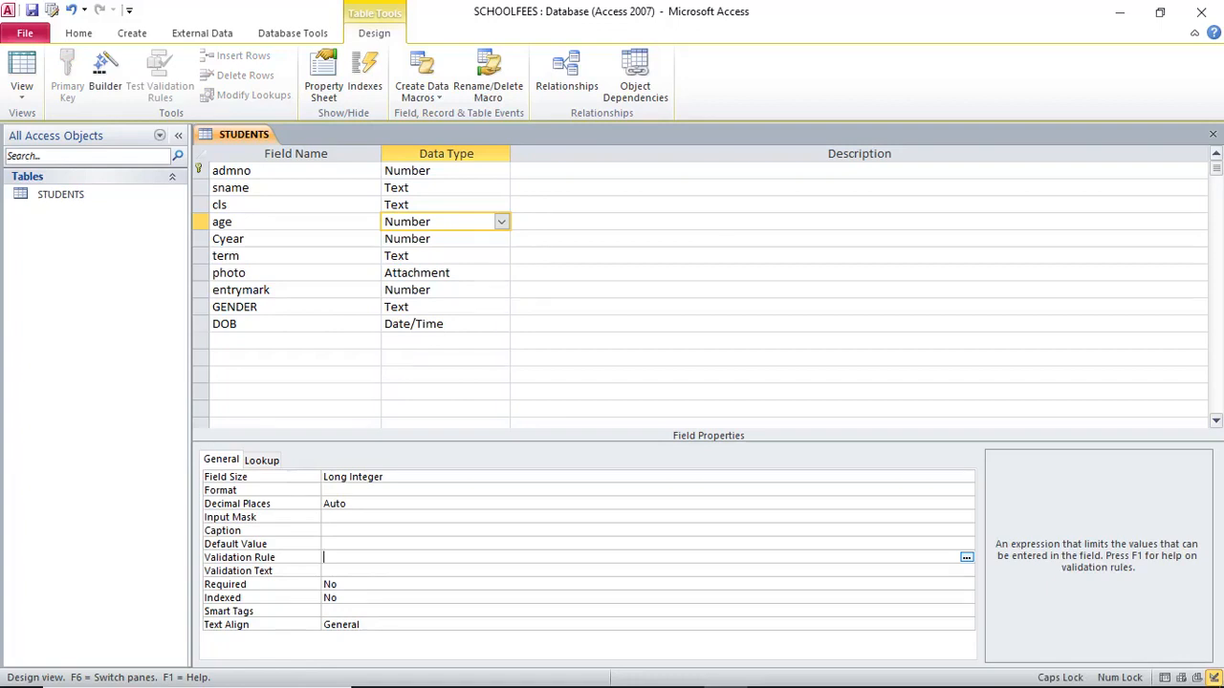
type("<")
type("=16")
left_click(326, 571)
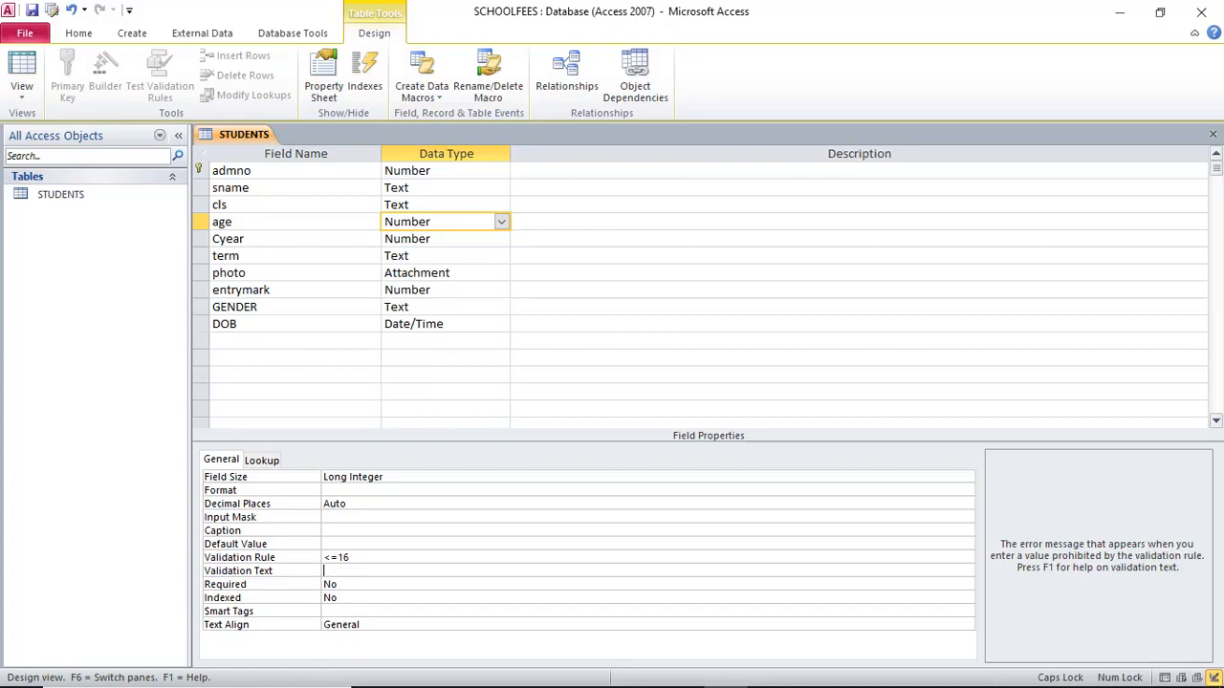
type("WRONG A")
type("LIMIT")
Save the table and test the age validation rule in Datasheet view by entering an age of 20
left_click(32, 10)
left_click(21, 65)
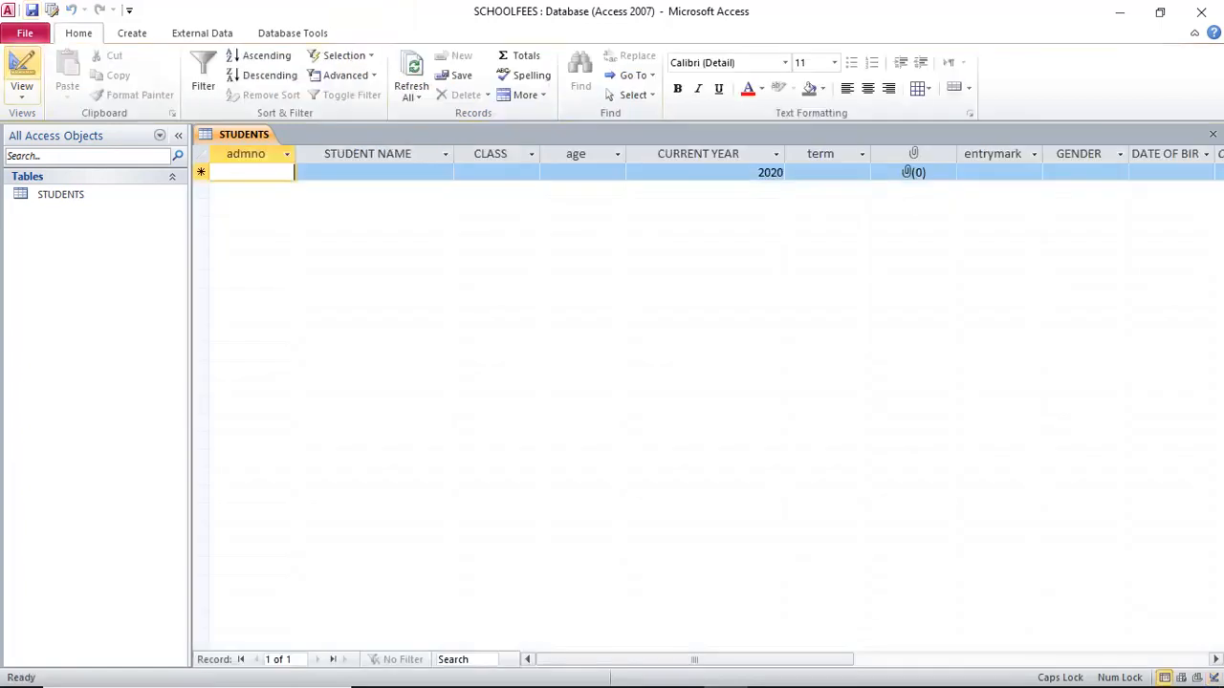
left_click(581, 172)
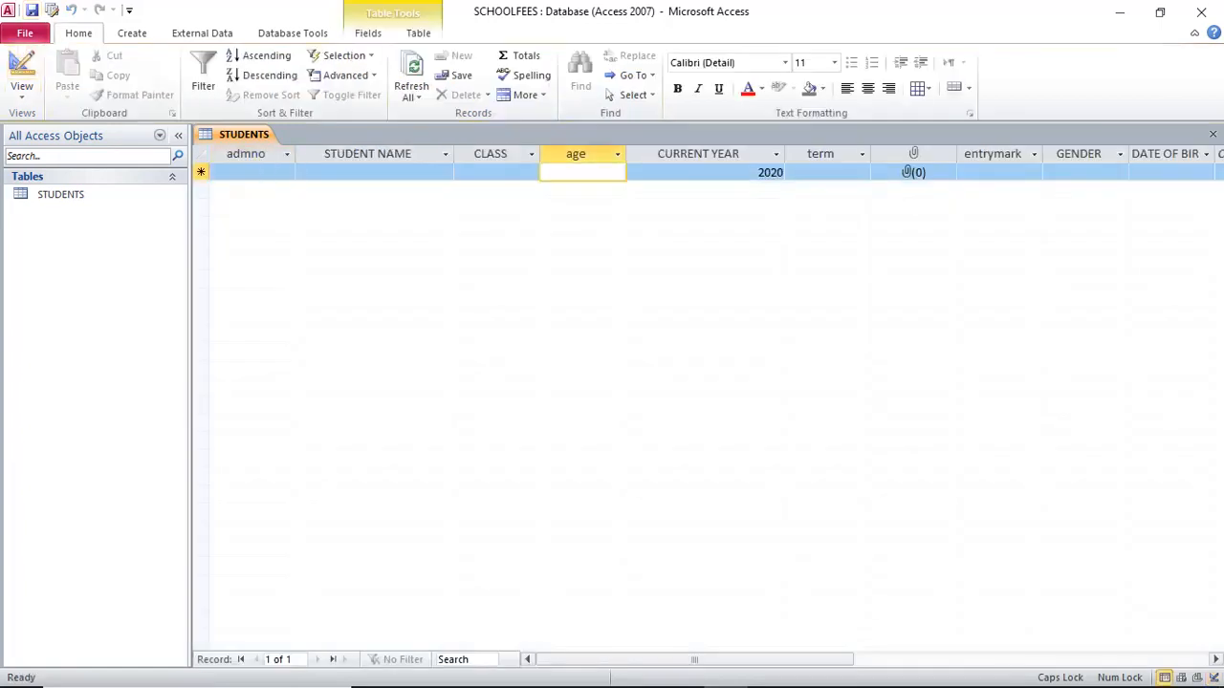
type("20")
key("Tab")
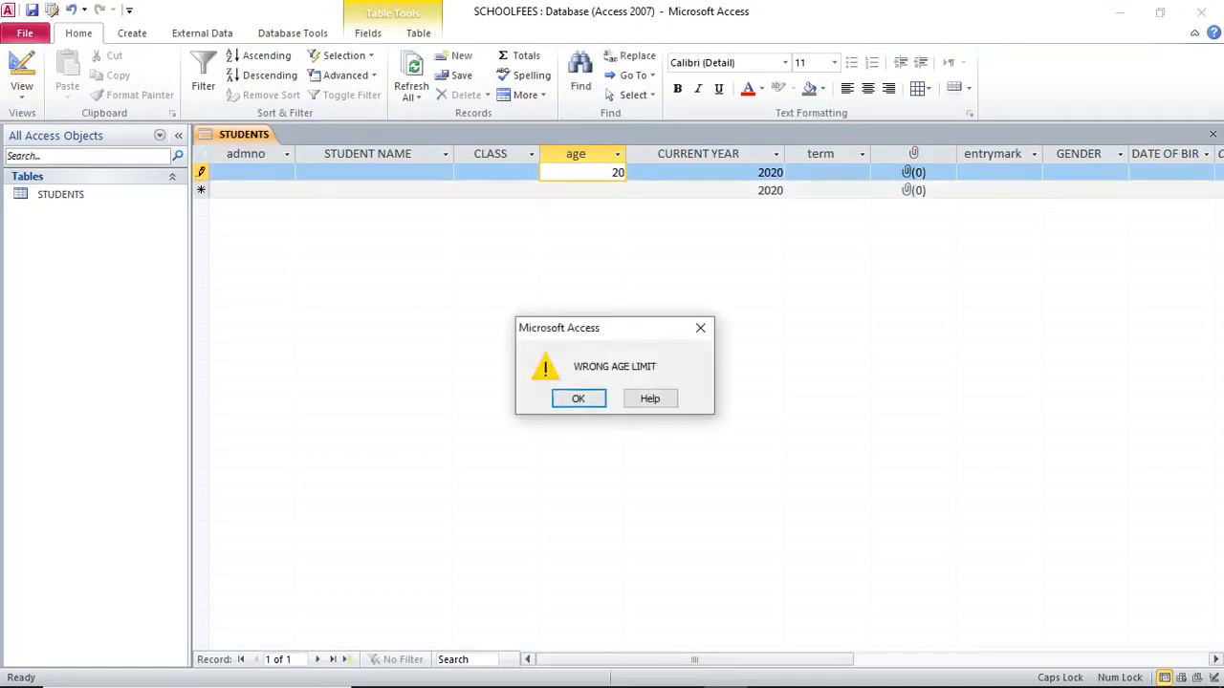
key("Return")
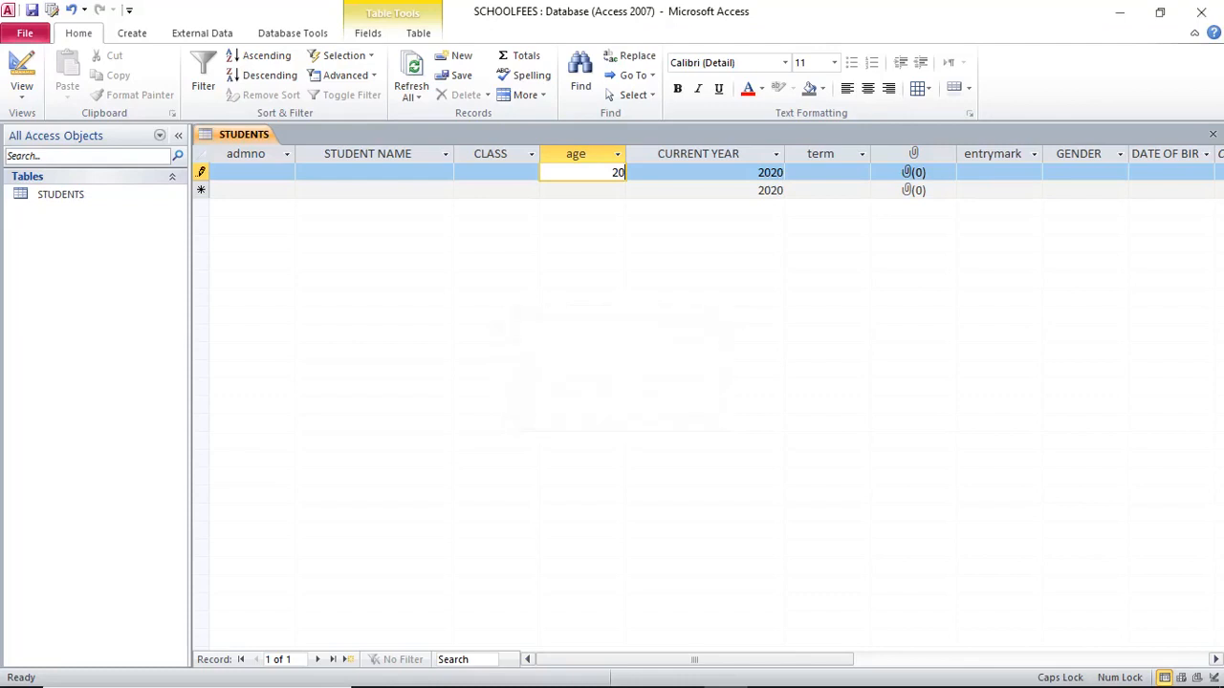
Change the test age to 14, try to move past the record, and discard the record
key("BackSpace")
key("BackSpace")
type("14")
key("Return")
key("Return")
key("Return")
key("Return")
key("Return")
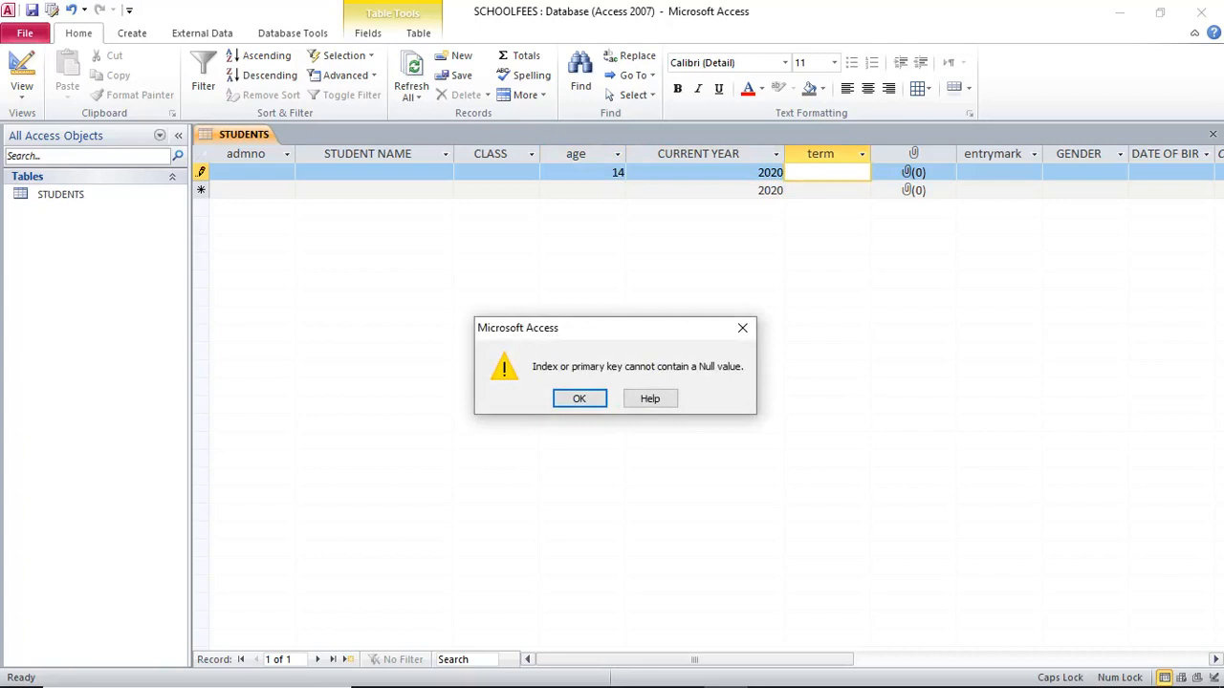
key("Return")
key("Escape")
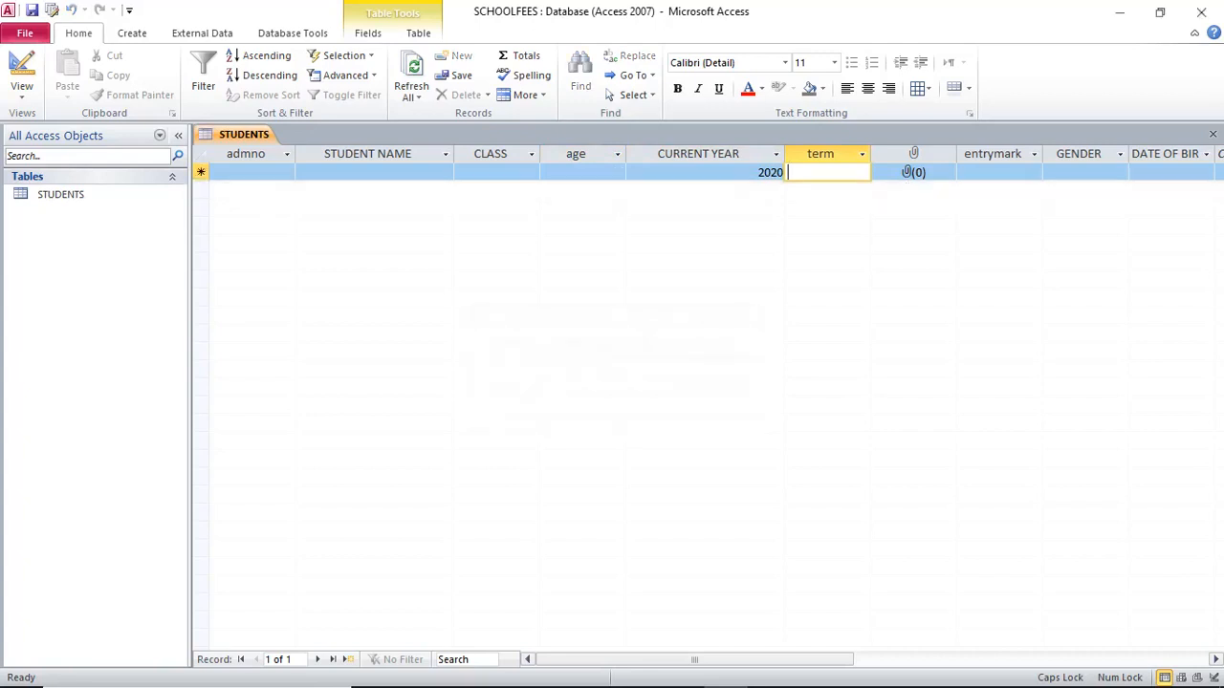
Return to Design view and shorten the field size of the sname field
left_click(21, 72)
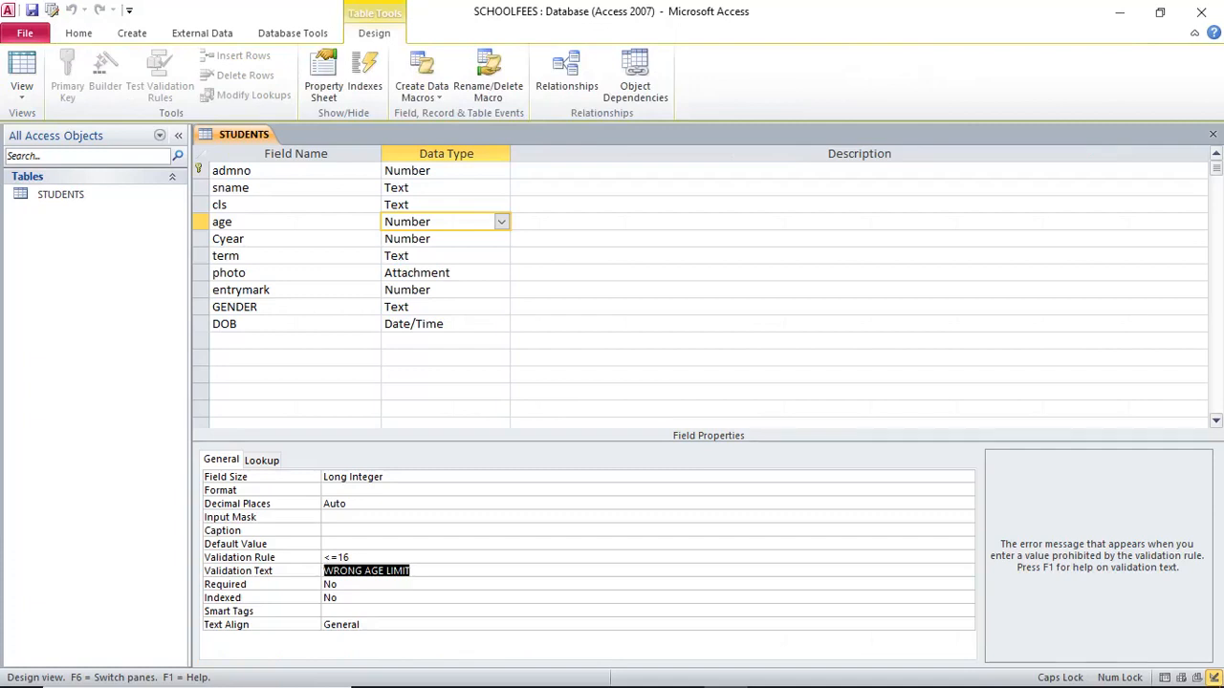
left_click(421, 188)
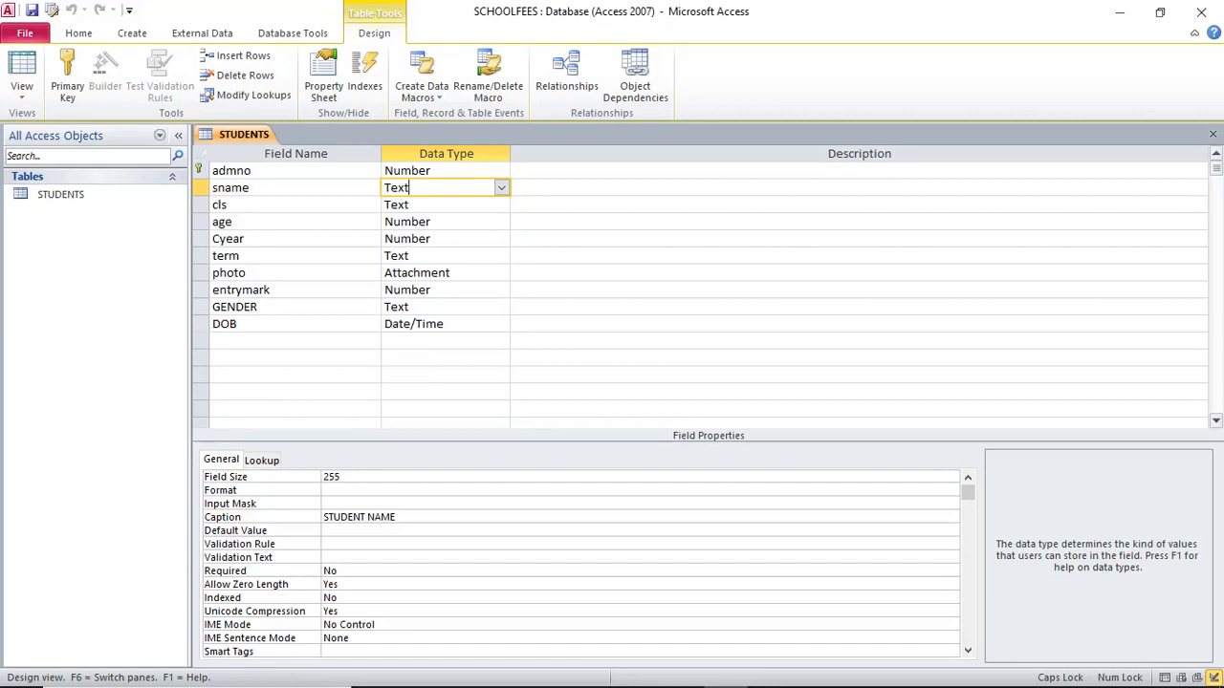
key("F6")
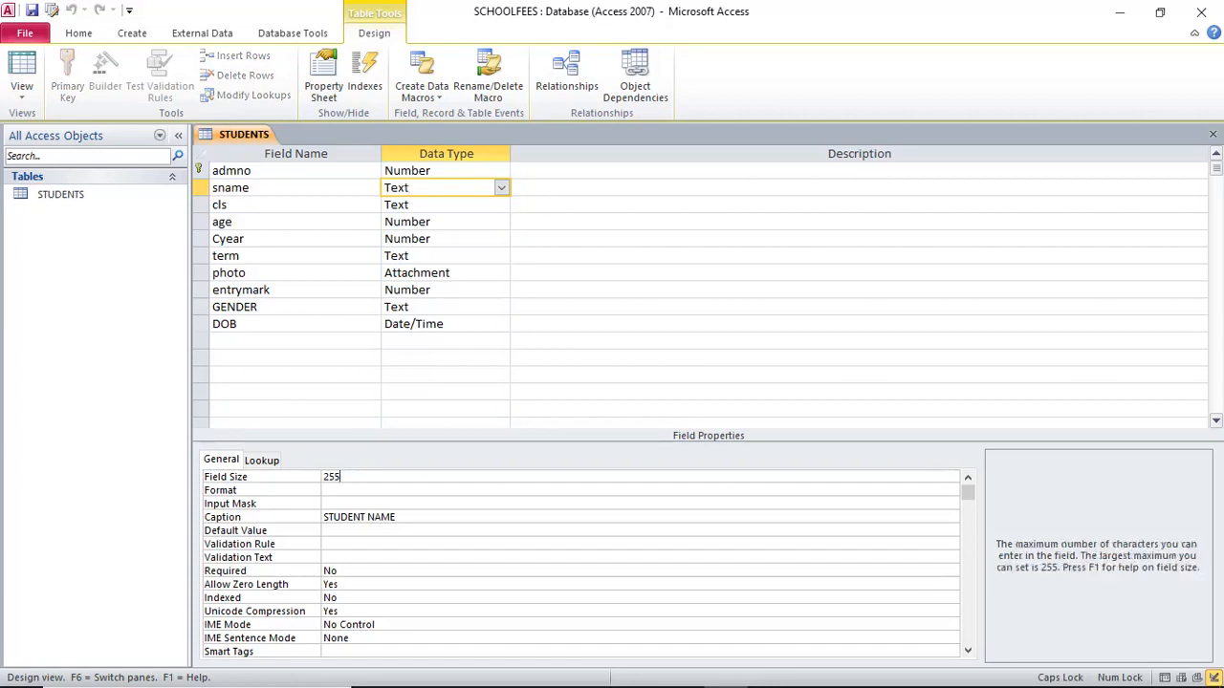
key("BackSpace")
Test the STUDENT NAME length limit in Datasheet view with a long run of the letter G, and discard the record
left_click(21, 71)
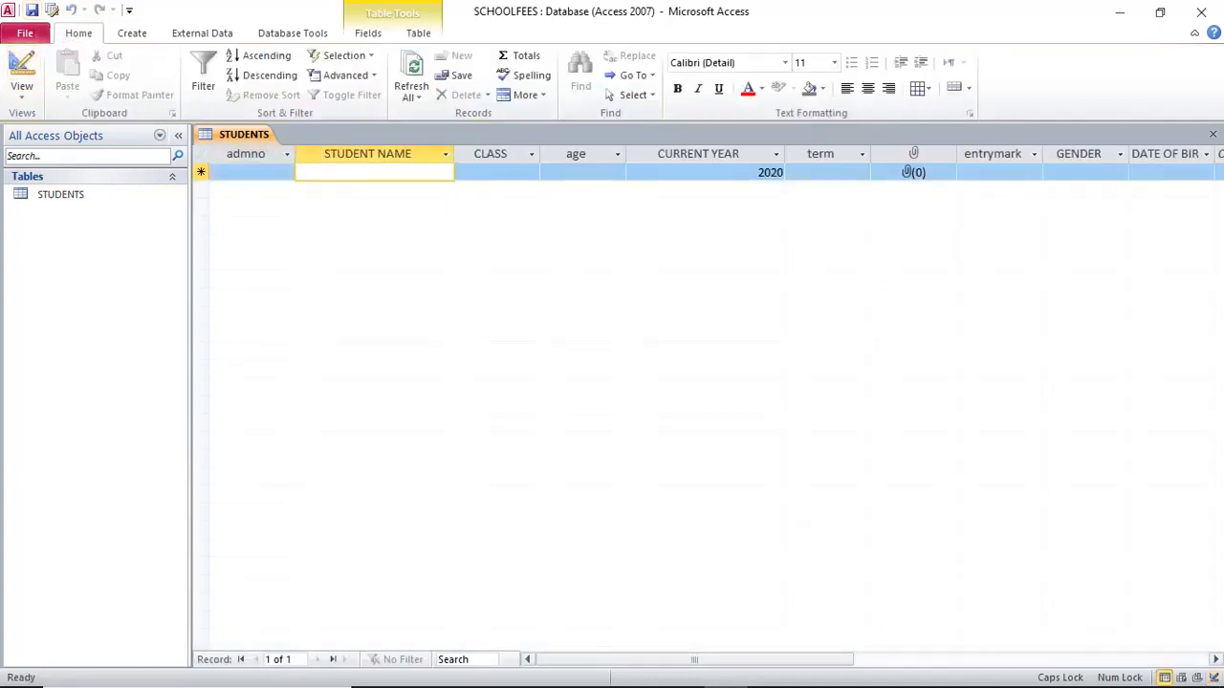
type("GGGGGGGGGGGGGGGGGG")
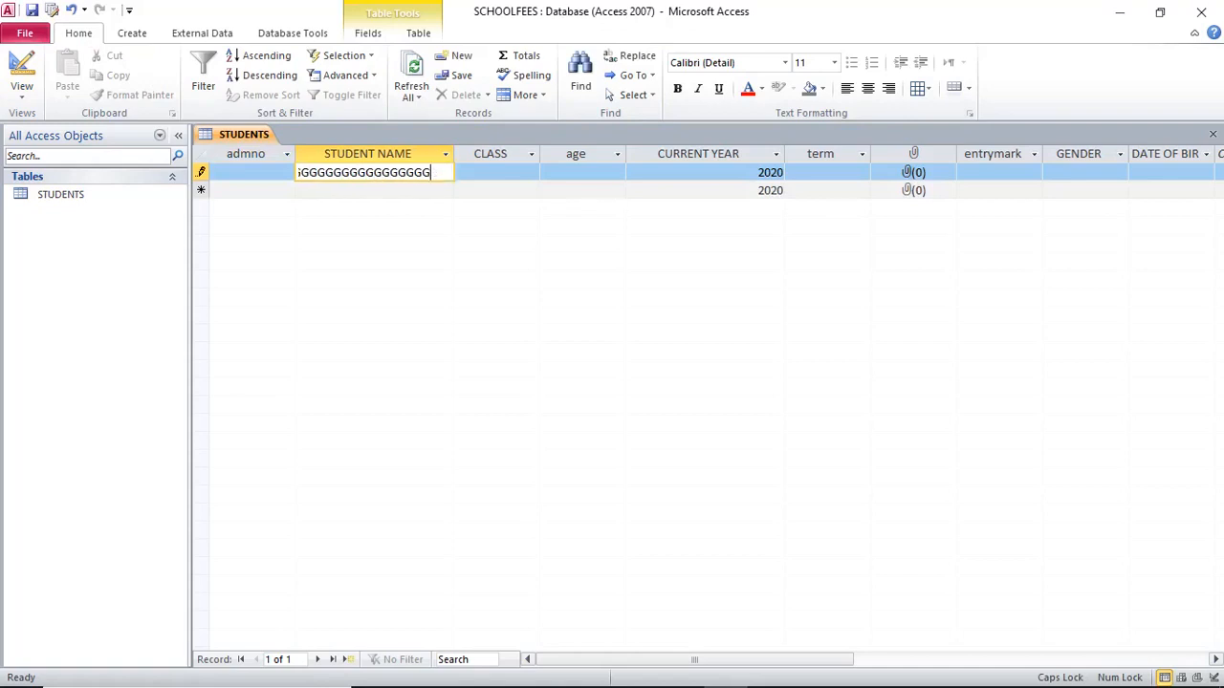
key("Down")
key("Return")
key("Escape")
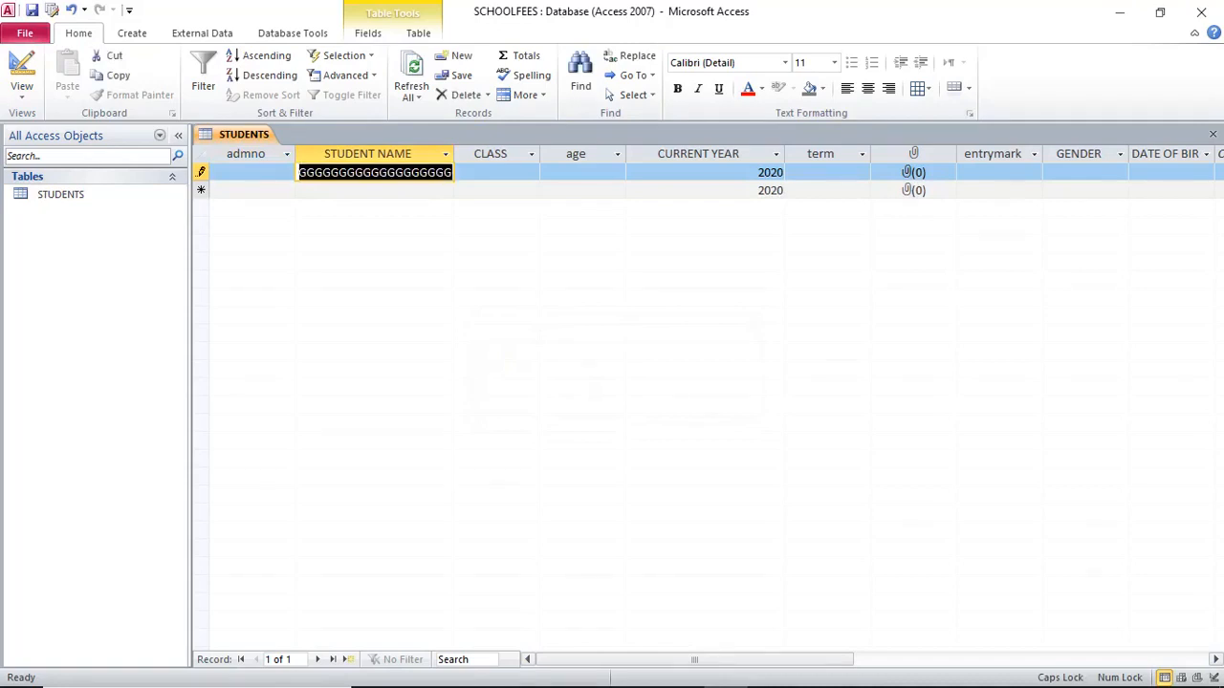
key("Escape")
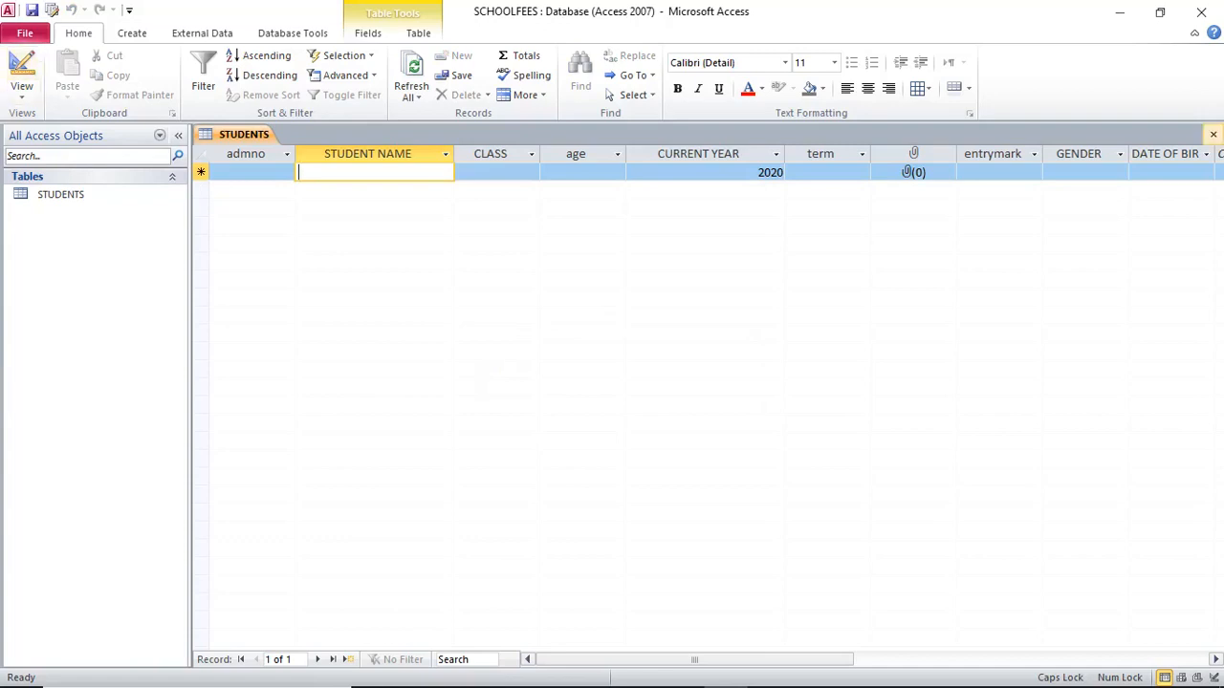
Close the STUDENTS table and create a new table in Design view
left_click(1213, 134)
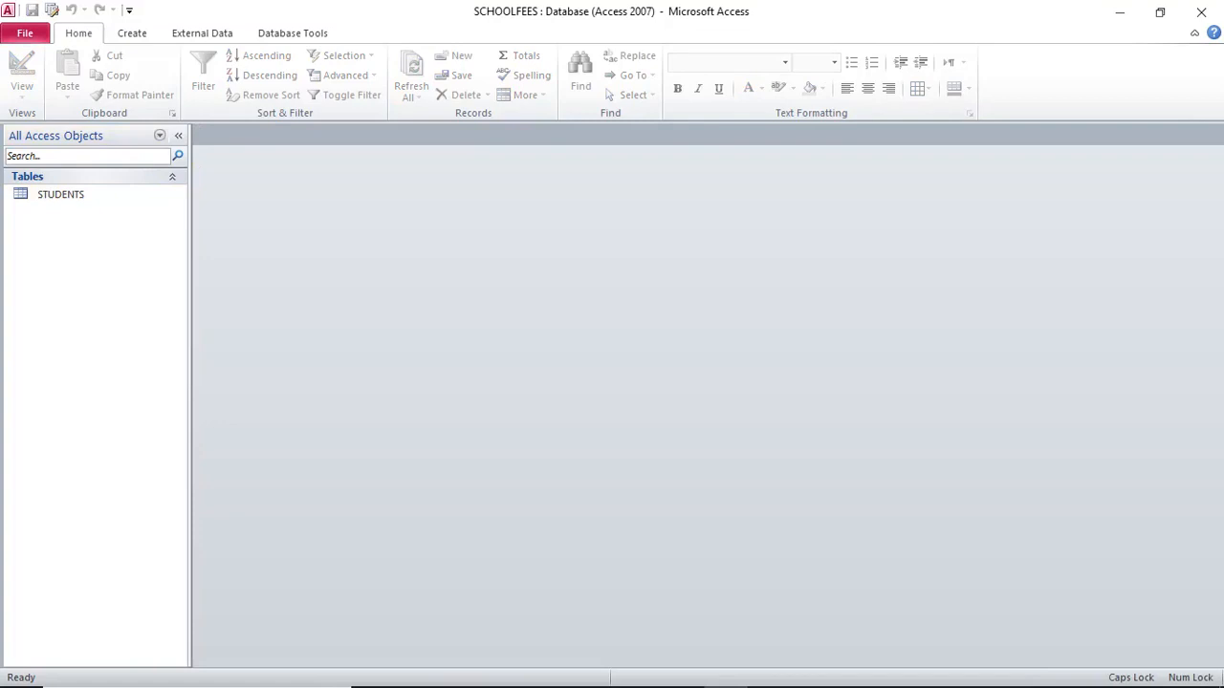
left_click(132, 32)
left_click(124, 76)
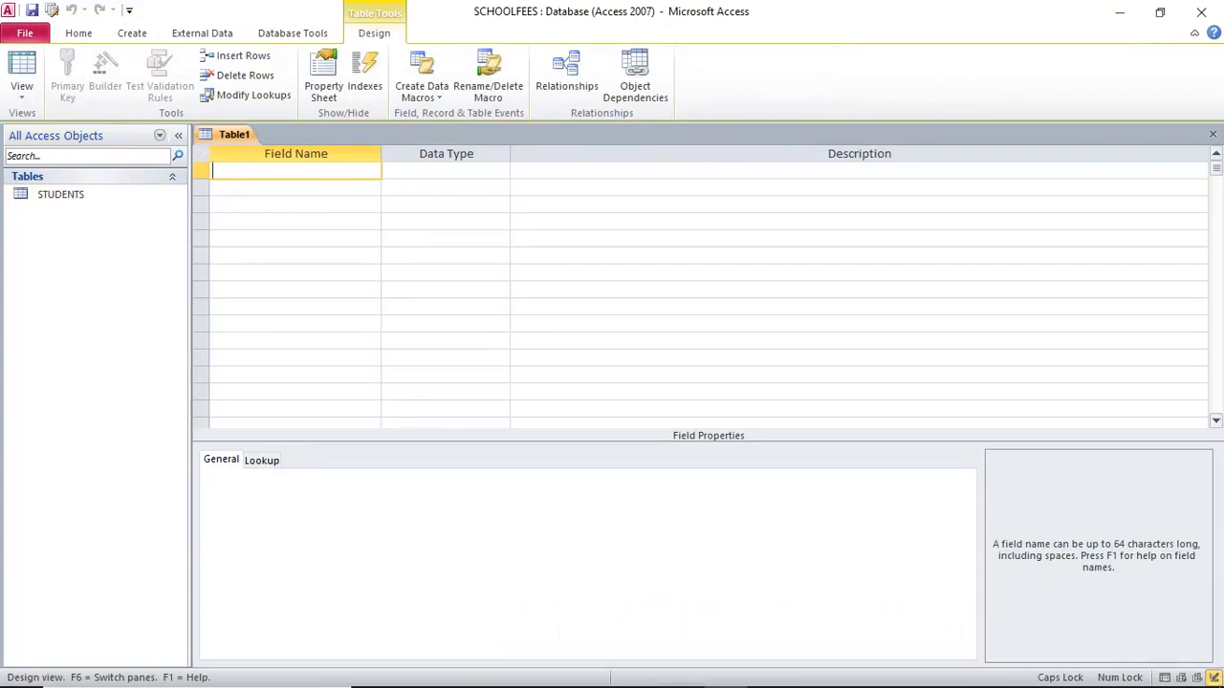
Add the fields ADMNO and SNO to the new table
type("ADMNO")
key("Down")
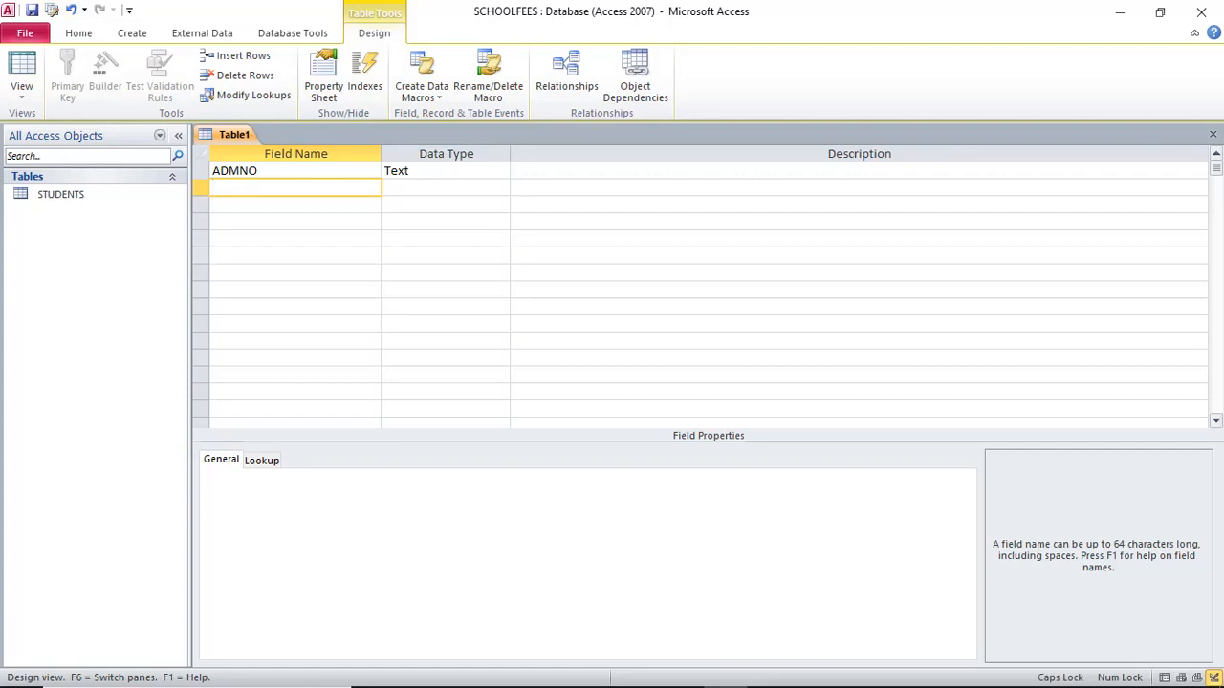
type("SNO")
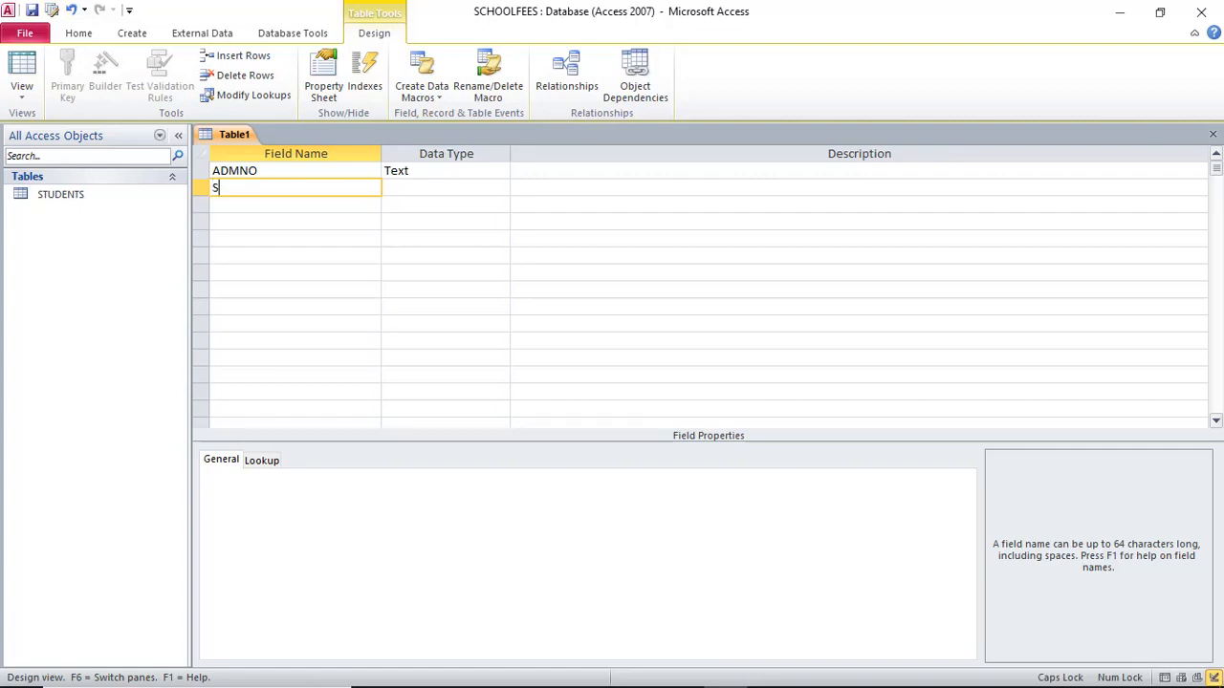
key("Tab")
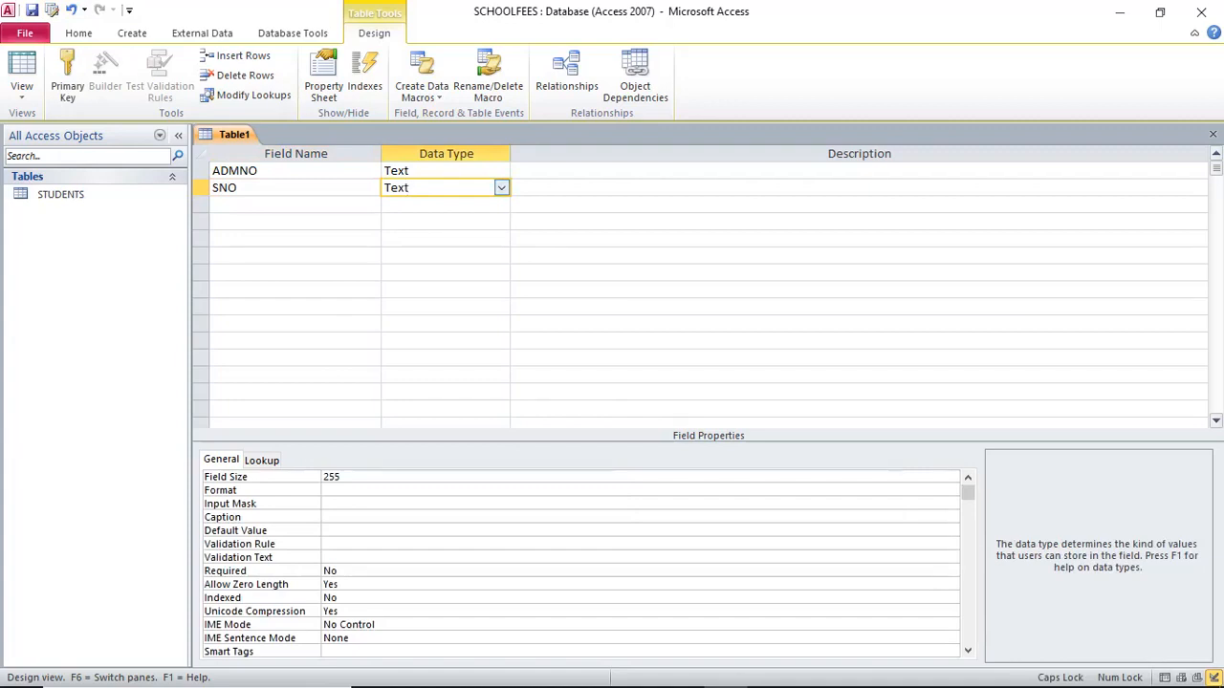
Set the data type of the SNO field to AutoNumber and make it the primary key
left_click(501, 188)
key("Return")
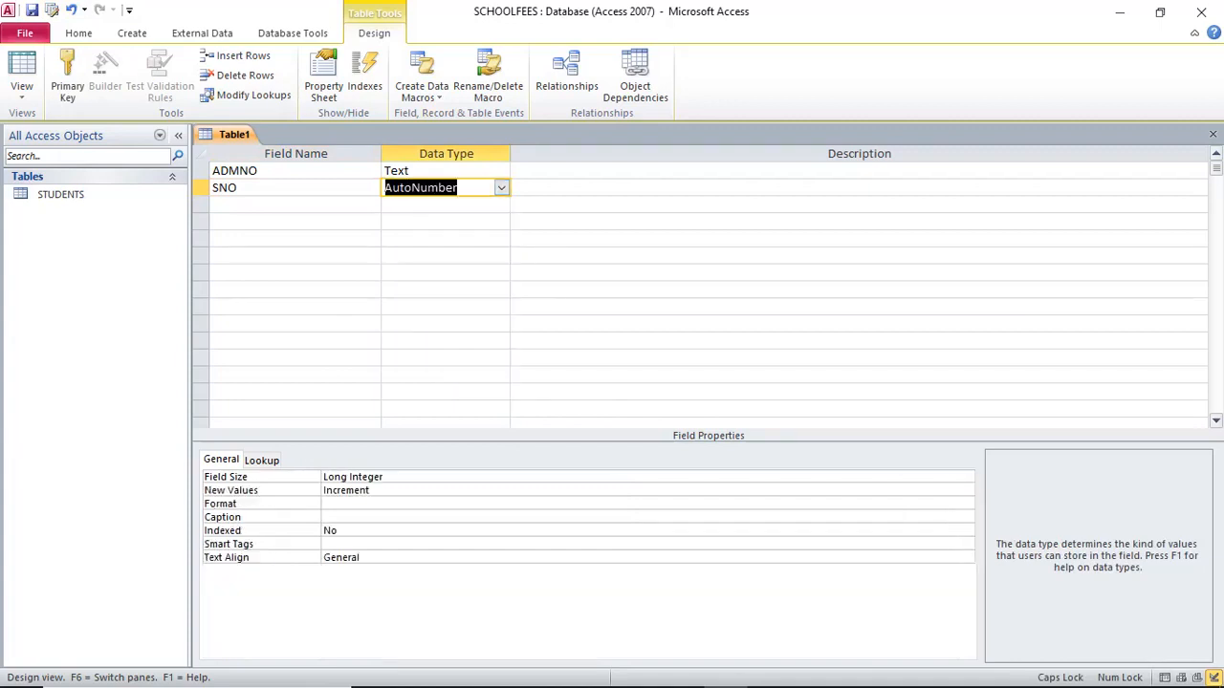
right_click(258, 191)
left_click(310, 202)
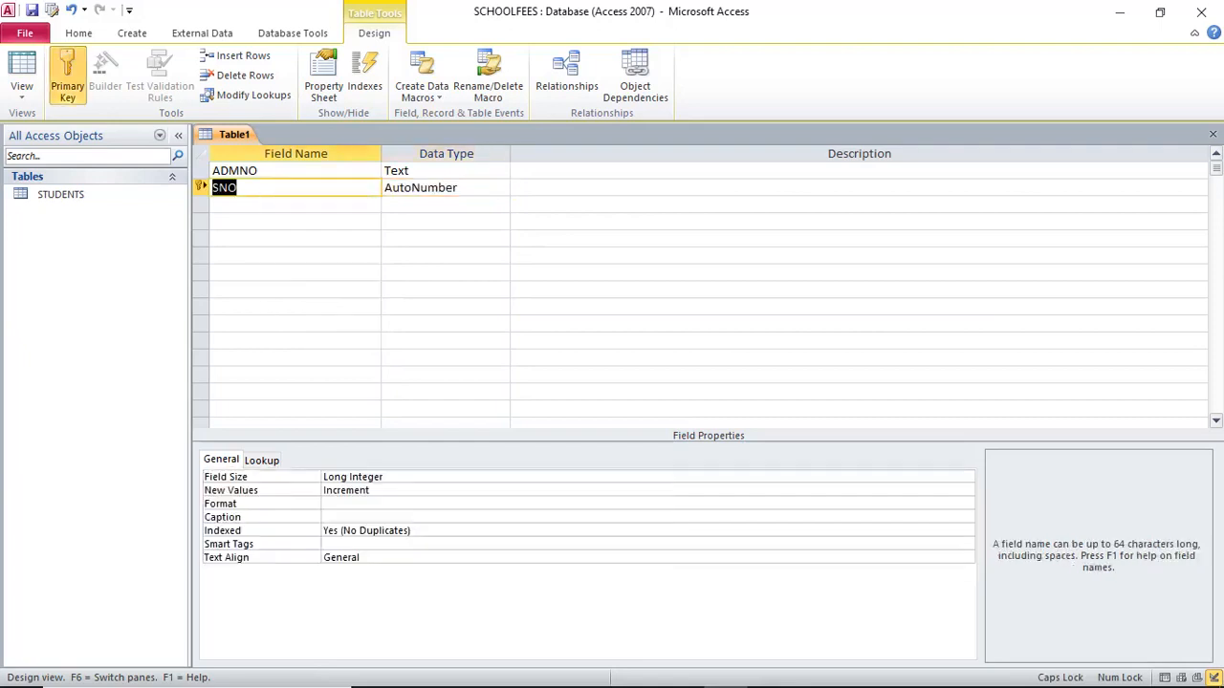
Set the data type of the ADMNO field to Number
left_click(445, 170)
left_click(501, 170)
key("Down")
key("Down")
key("Return")
Add the fields FEESPAID, FEESPAYABLE and BALANCE below SNO
left_click(278, 205)
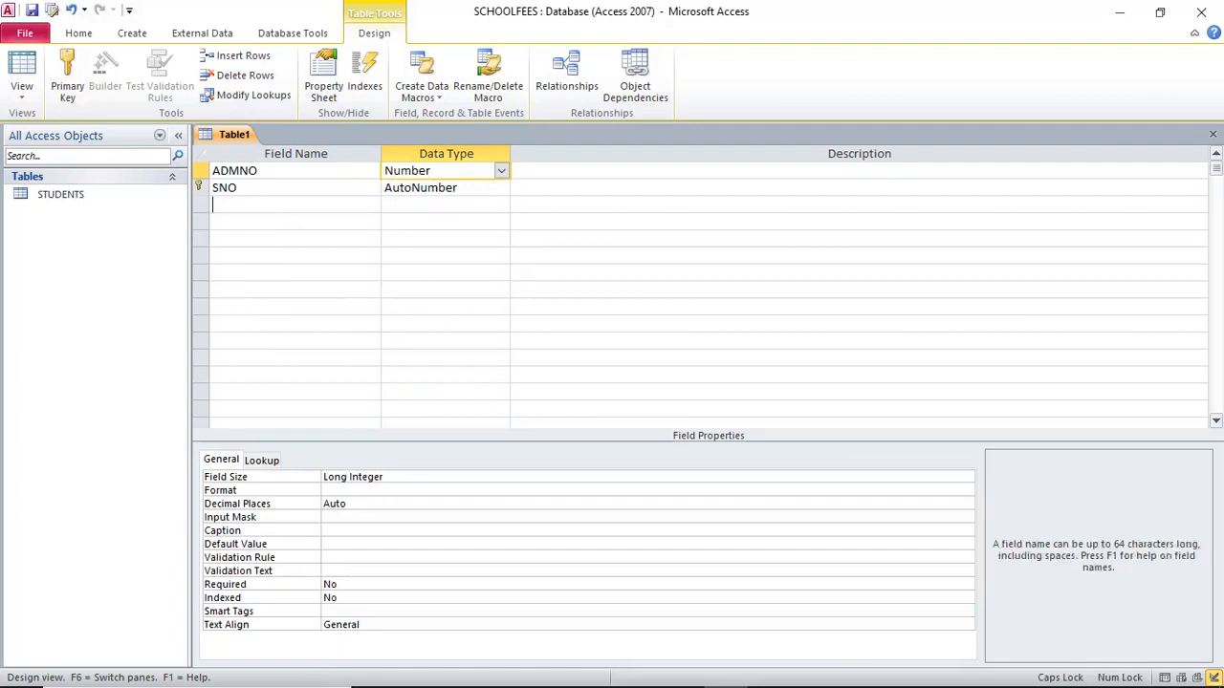
type("FEESPAIND")
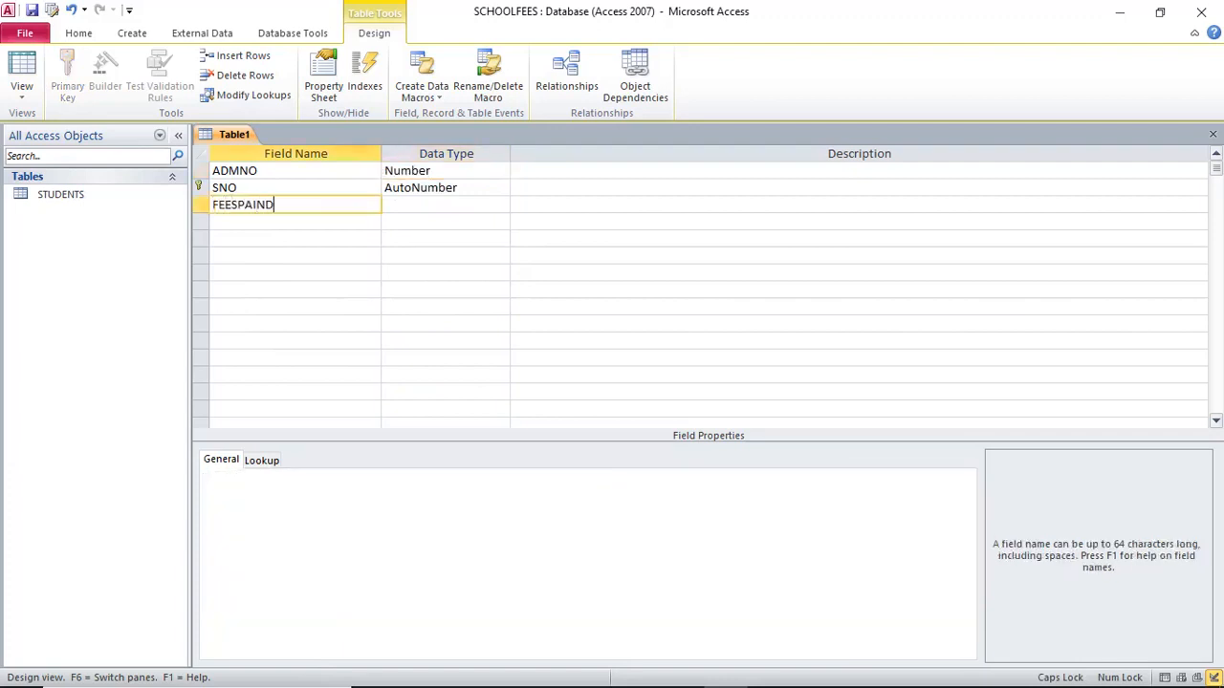
key("BackSpace")
type("D")
key("Down")
type("FEESPA")
type("YAML")
key("BackSpace")
key("BackSpace")
type("BLE")
key("Down")
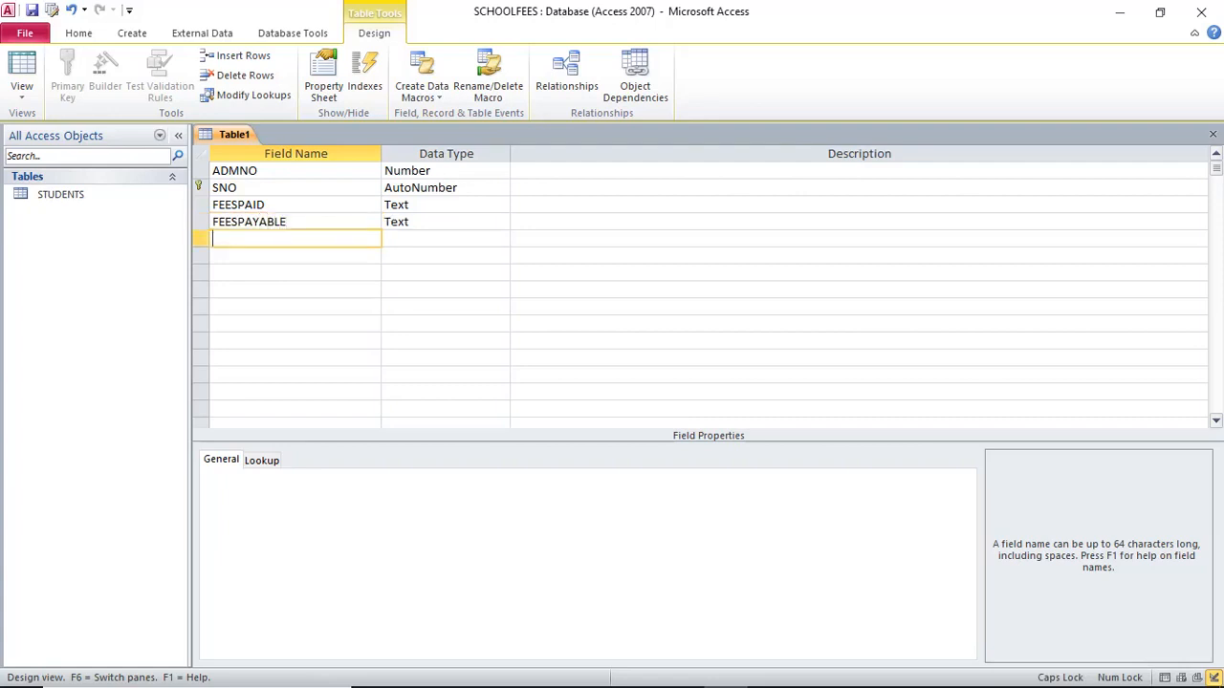
type("BALANCE")
key("Tab")
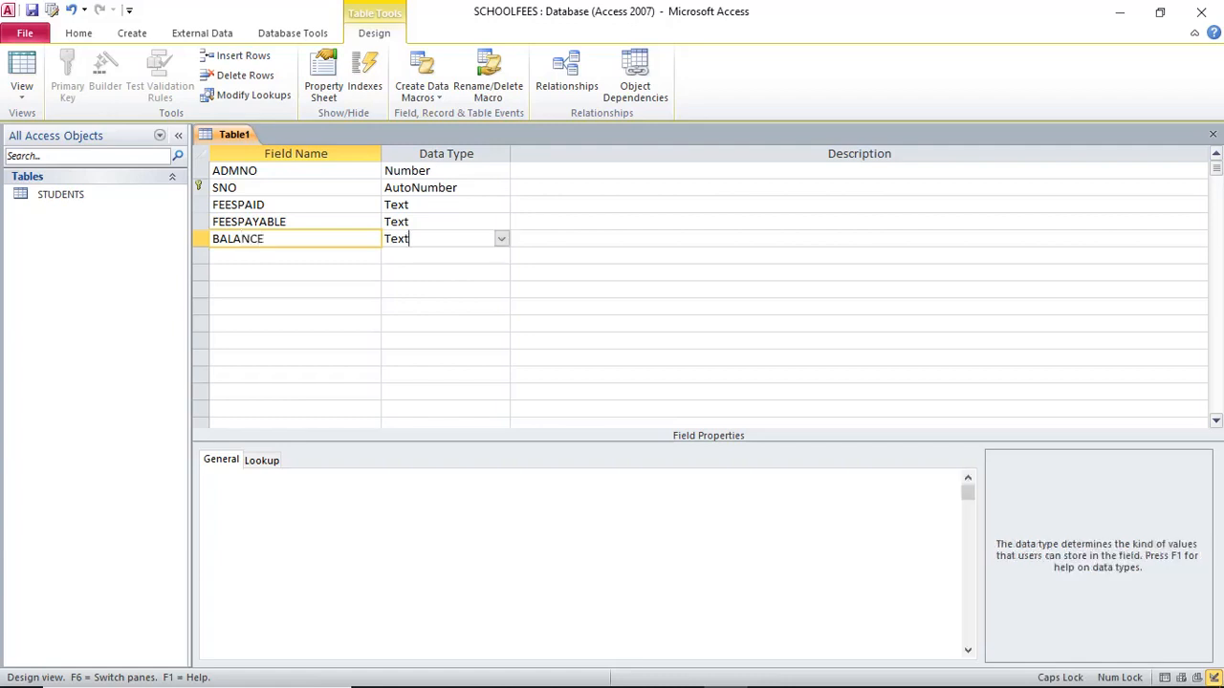
Try the Calculated data type for the BALANCE field and cancel the Expression Builder without entering an expression
key("alt+Down")
key("Down")
key("Down")
key("Down")
key("Down")
key("Down")
key("Down")
key("Down")
key("Down")
key("Down")
key("Down")
key("Down")
key("Return")
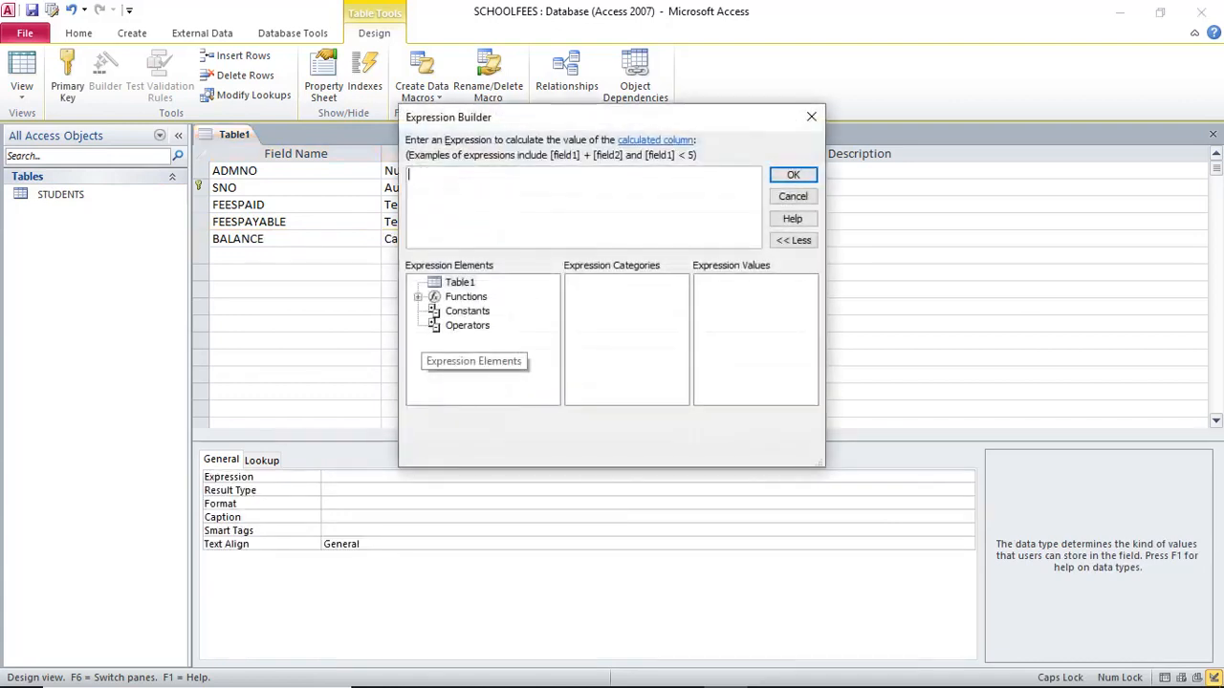
left_click_drag(484, 122, 484, 254)
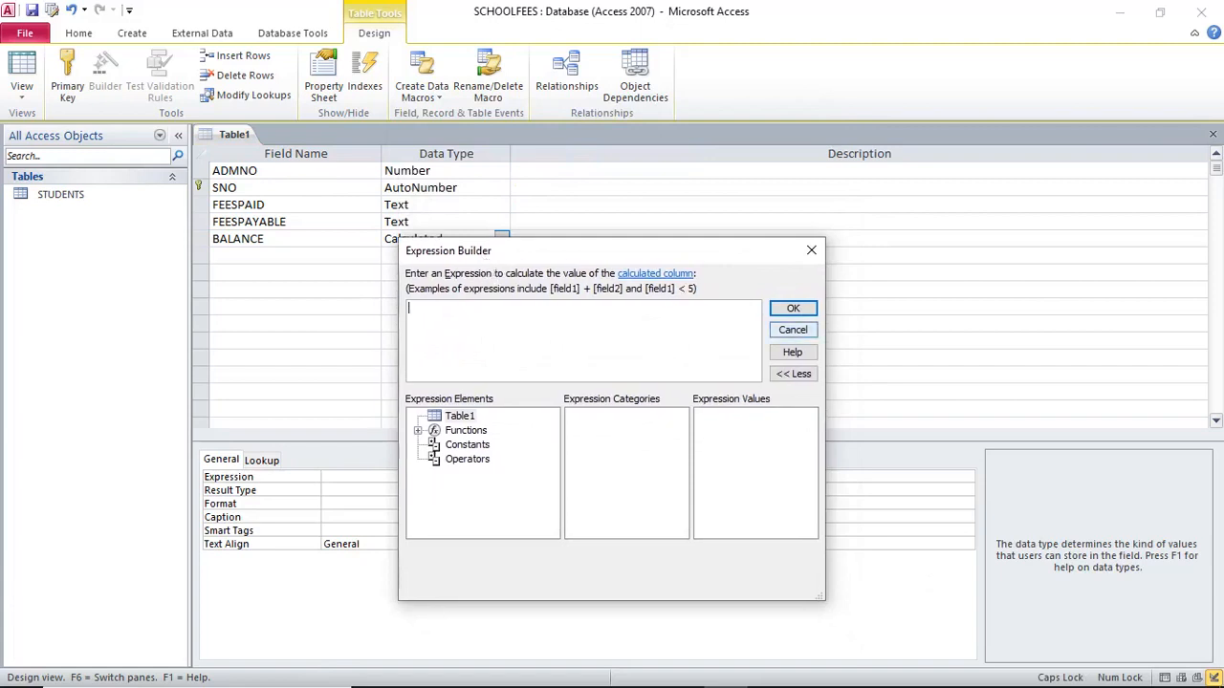
left_click(793, 329)
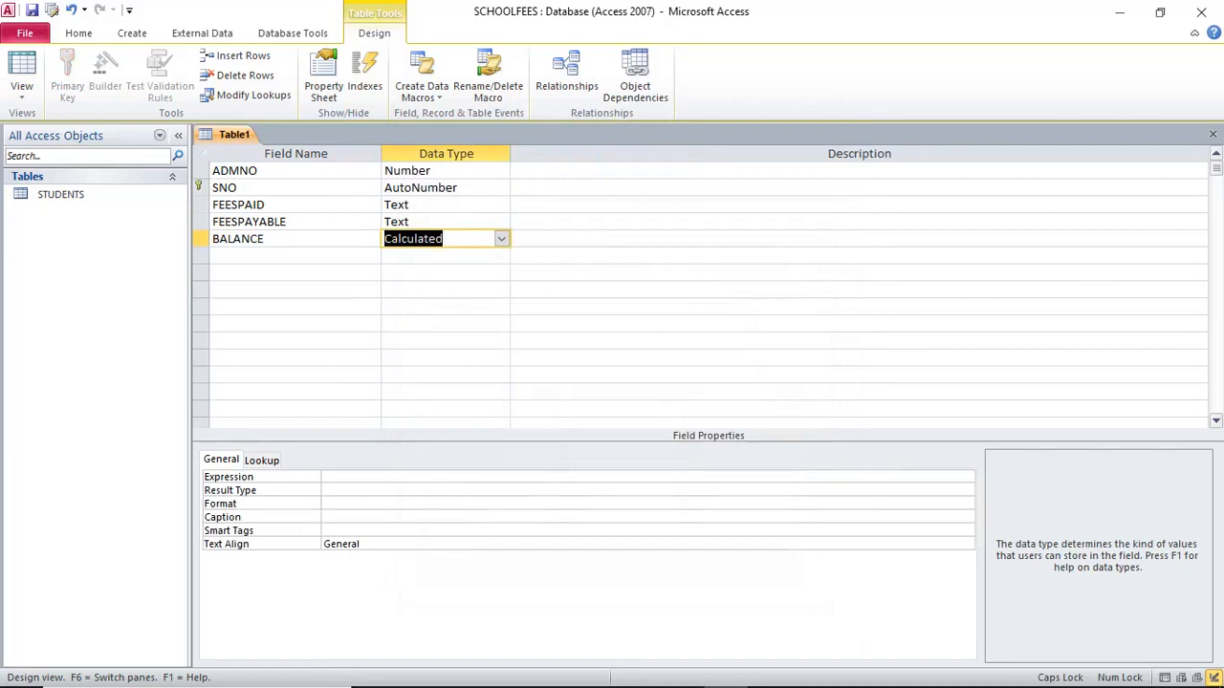
Set the data type of the BALANCE field to Currency
left_click(501, 255)
left_click(411, 340)
left_click(476, 239)
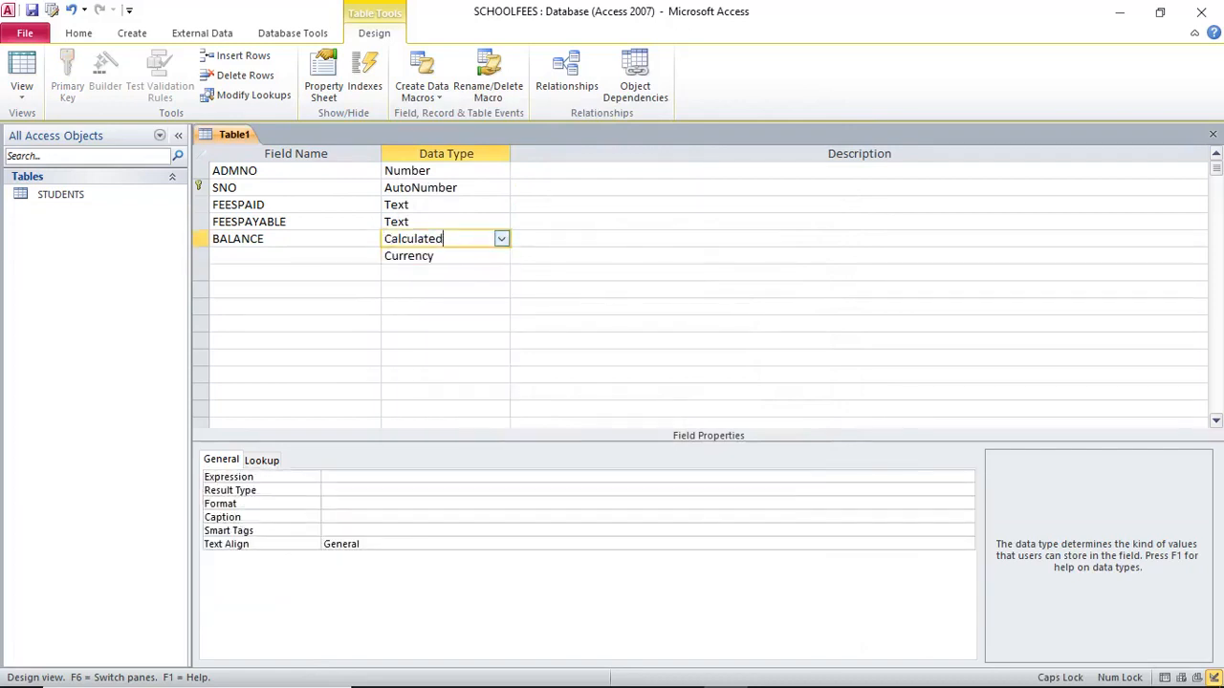
left_click(501, 239)
key("Up")
key("Return")
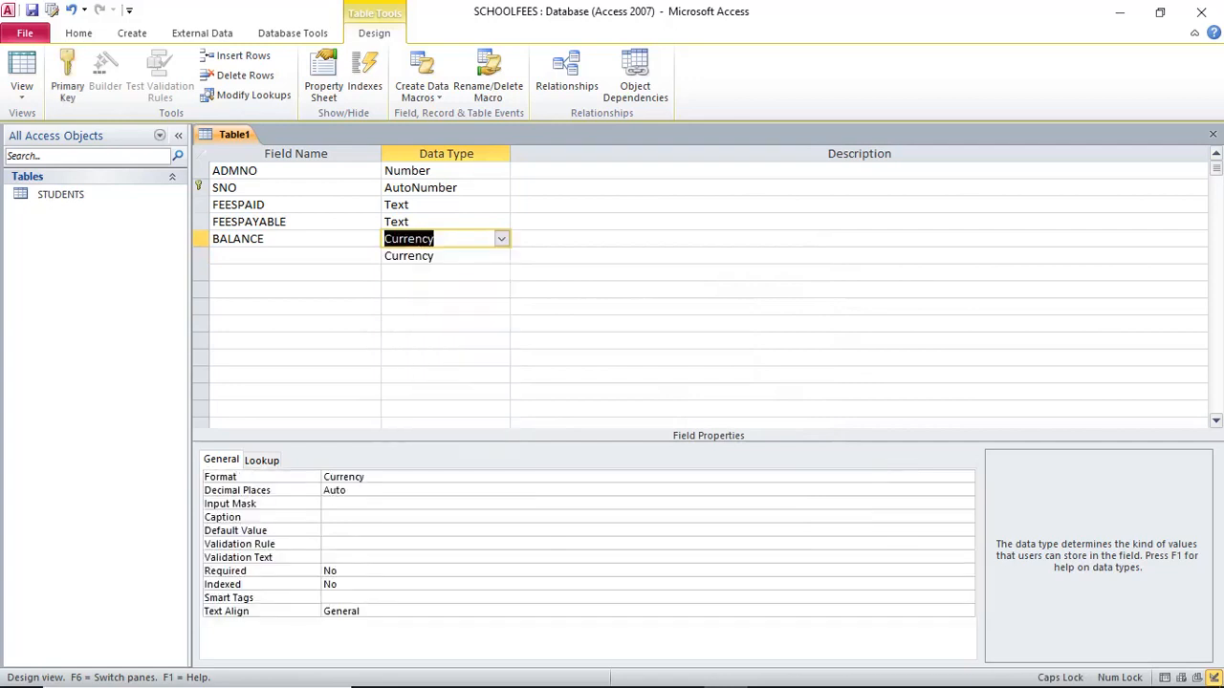
Delete the unnamed row with the Currency data type below the BALANCE field
left_click(239, 256)
right_click(239, 256)
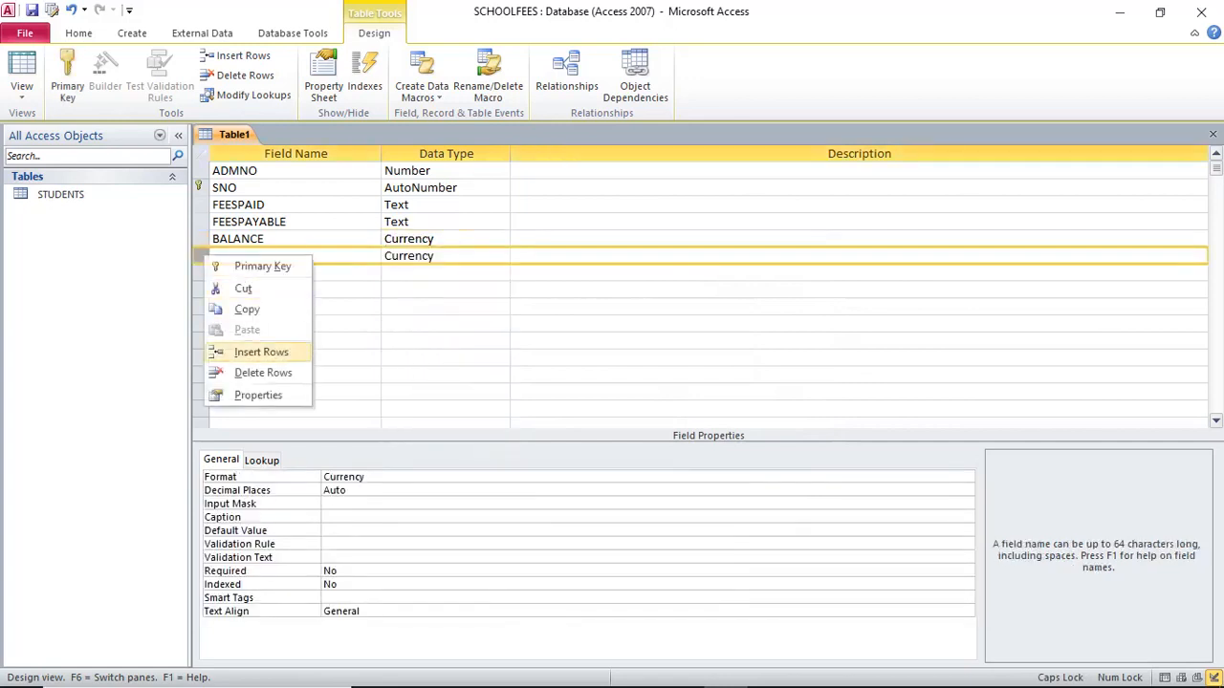
left_click(263, 350)
Set the data type of the FEESPAID and FEESPAYABLE fields to Currency
double_click(421, 205)
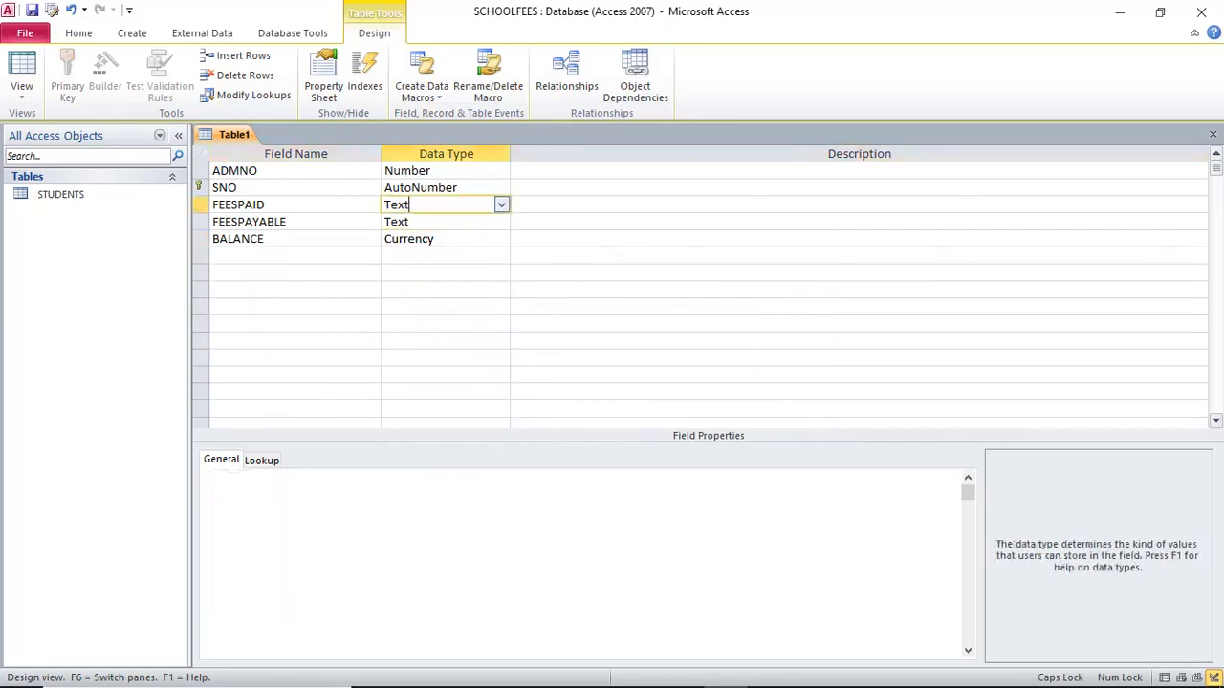
type("cy")
key("Down")
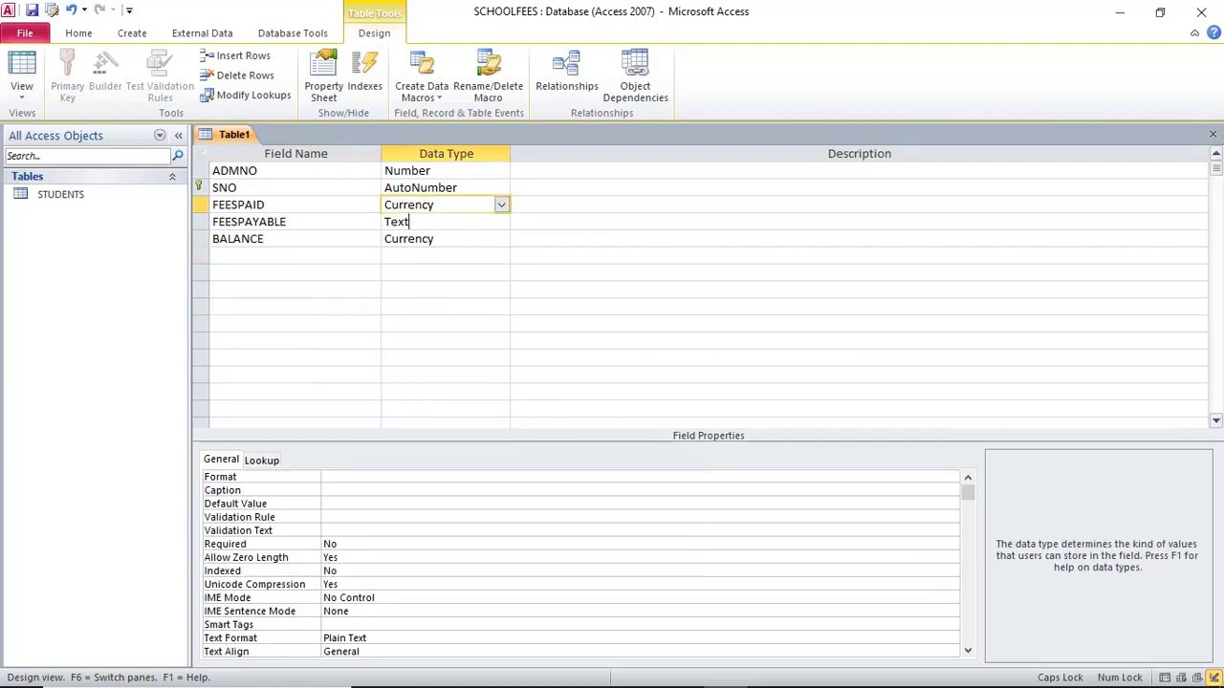
type("mc")
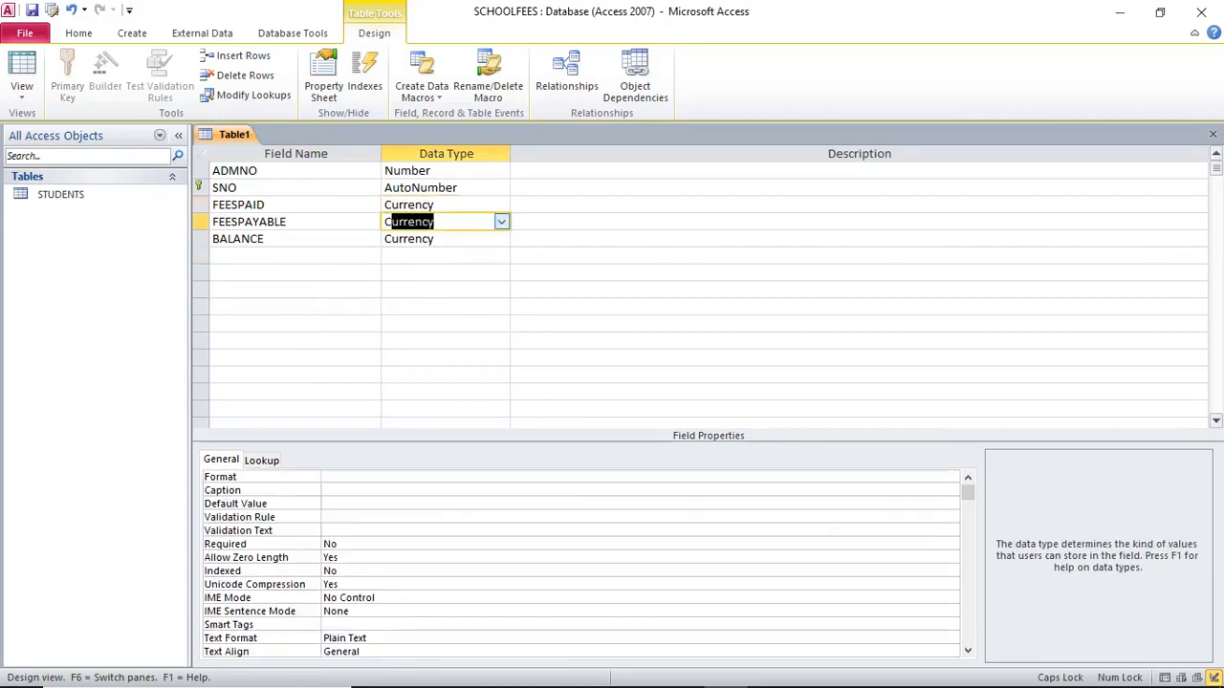
Add the fields FTERM and FYEAR below BALANCE
left_click(296, 255)
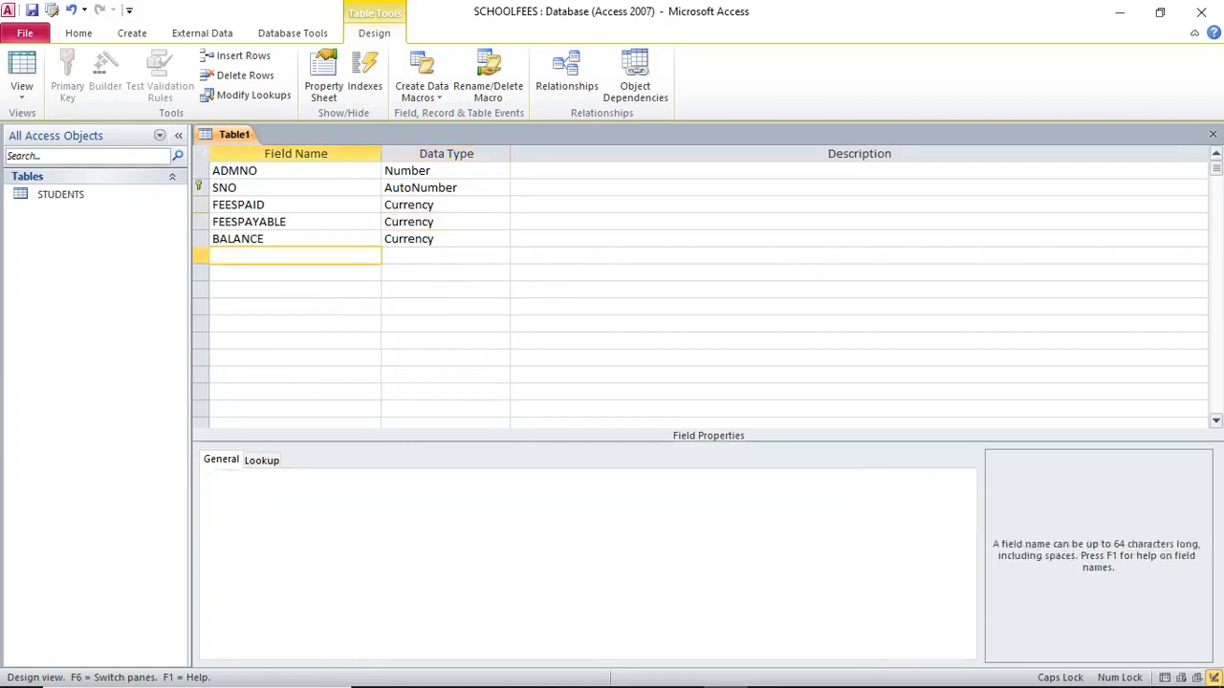
type("FTERM")
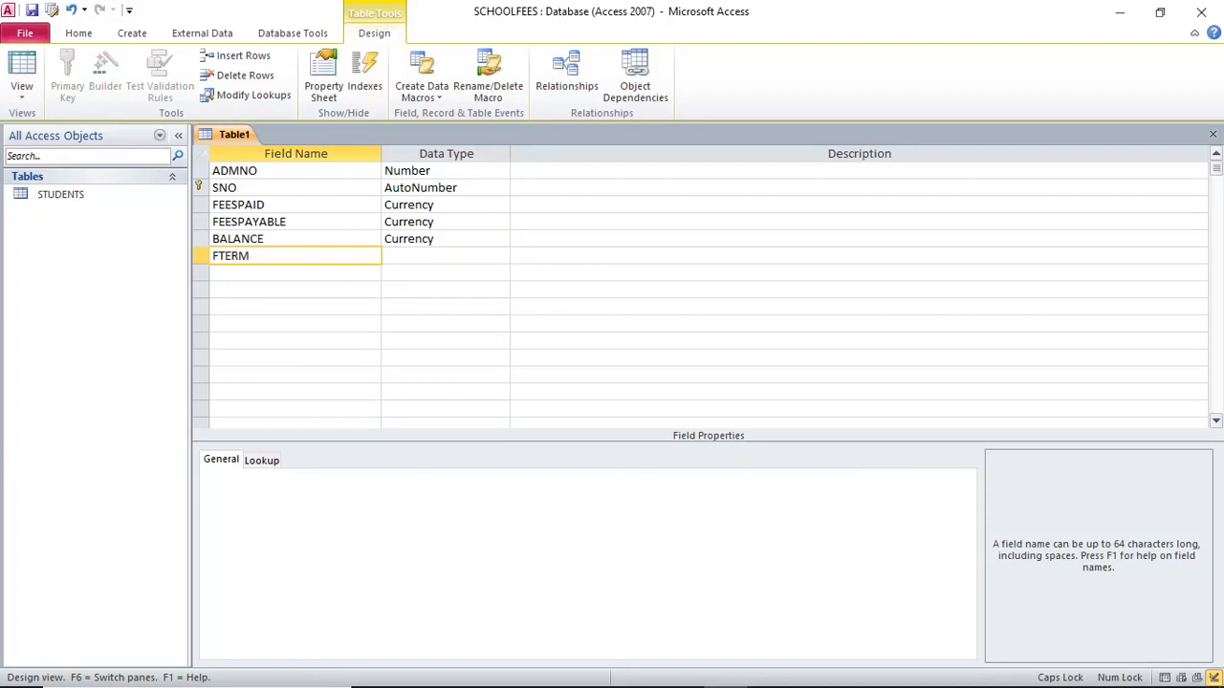
left_click(295, 272)
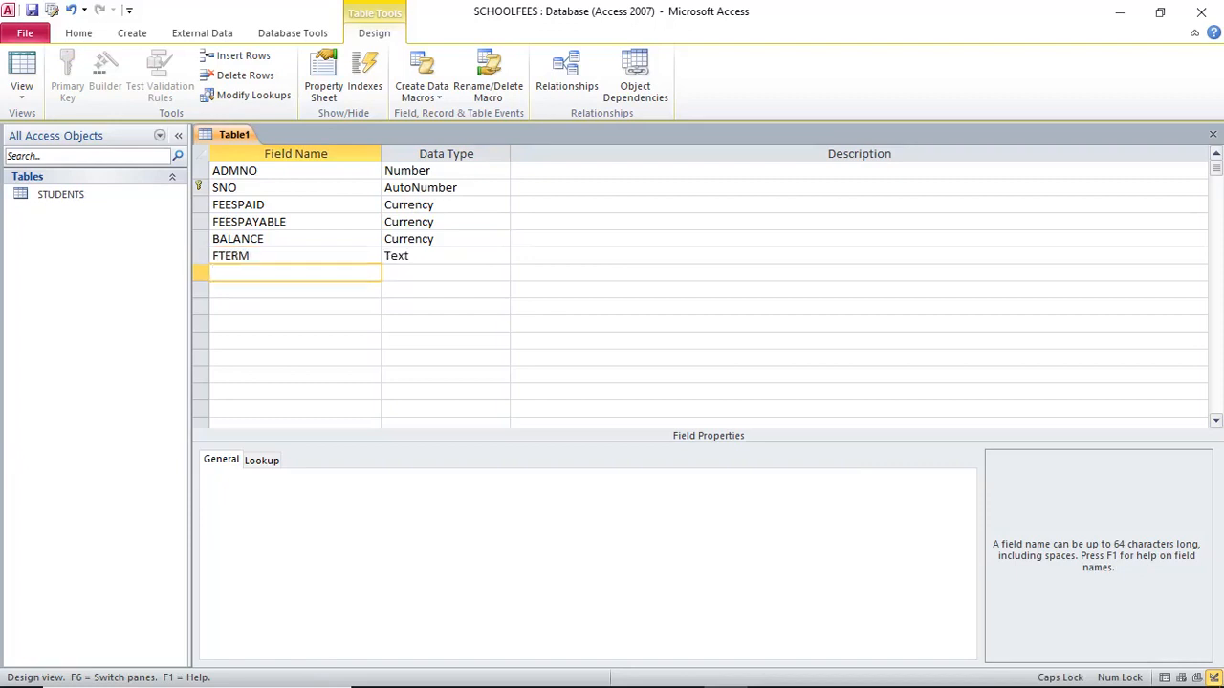
type("FYEAR")
Enter the description TERM for the FTERM field and YEAR for the FYEAR field
left_click(517, 256)
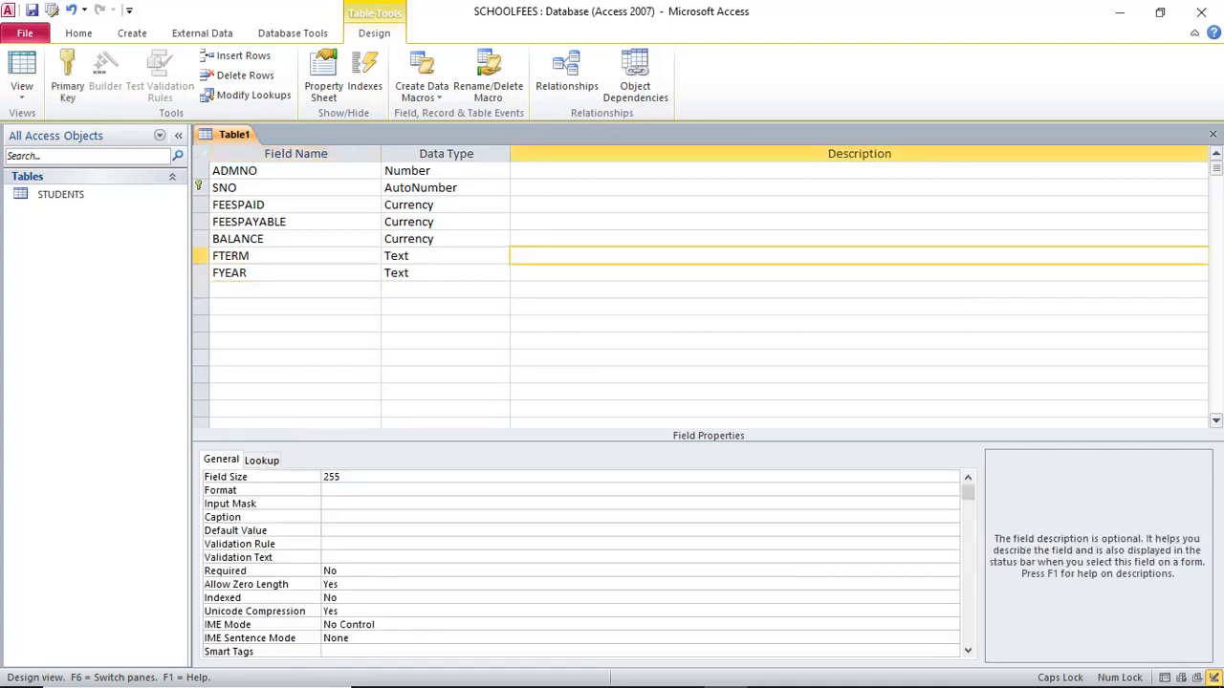
type("TERM")
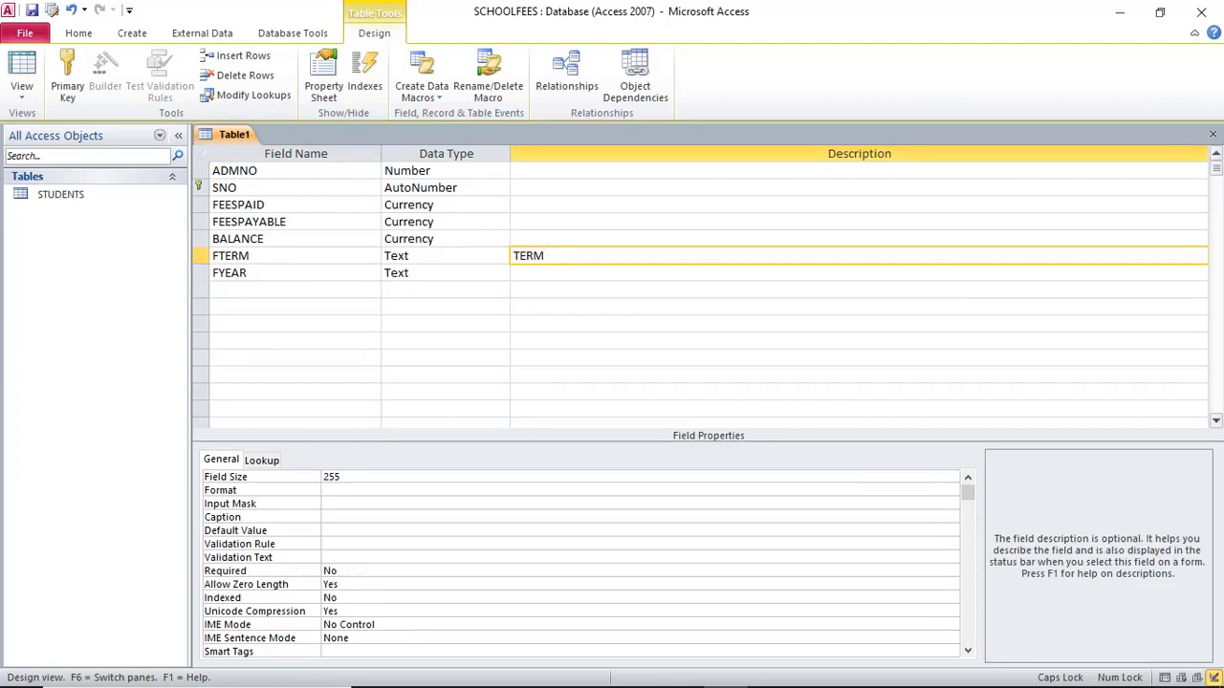
left_click(516, 273)
type("YEAR")
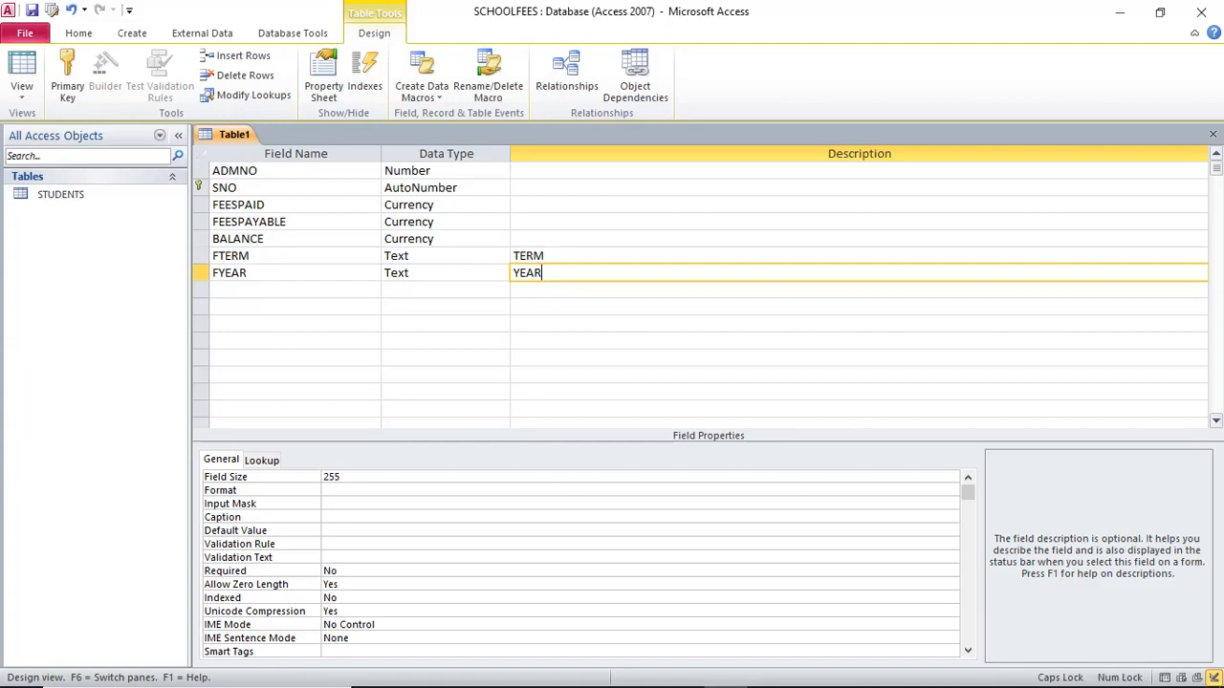
Set the data type of the FYEAR field to Number
left_click(445, 273)
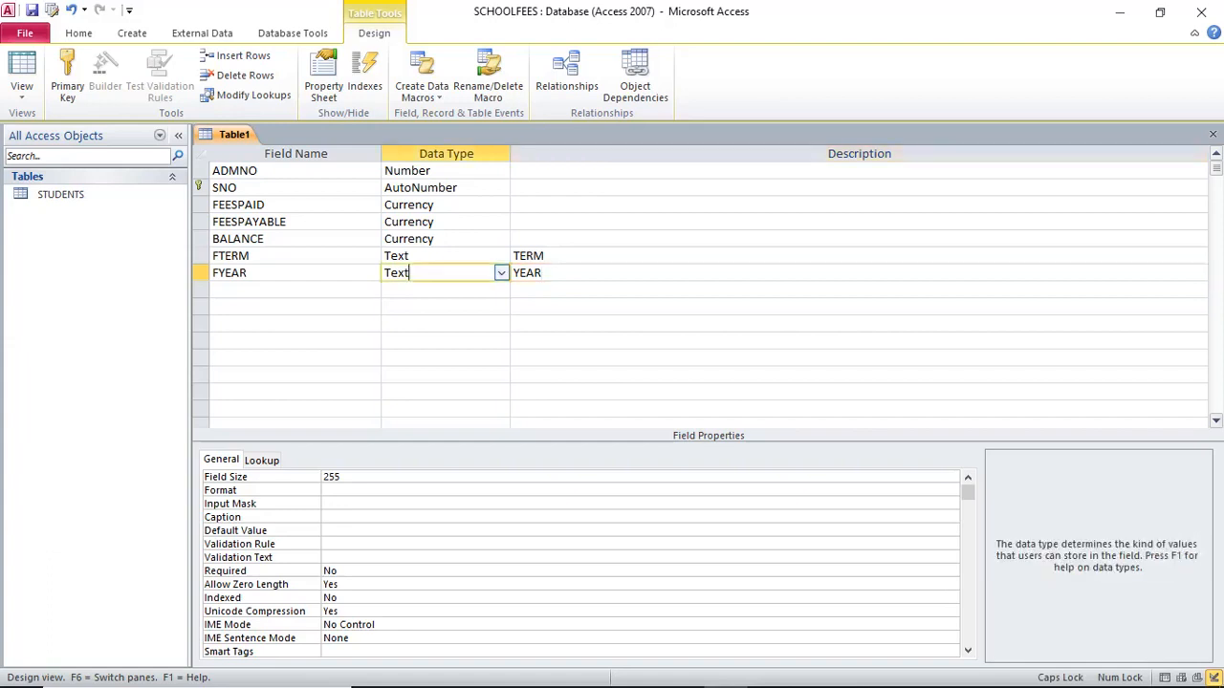
left_click(501, 272)
left_click(421, 306)
type("n")
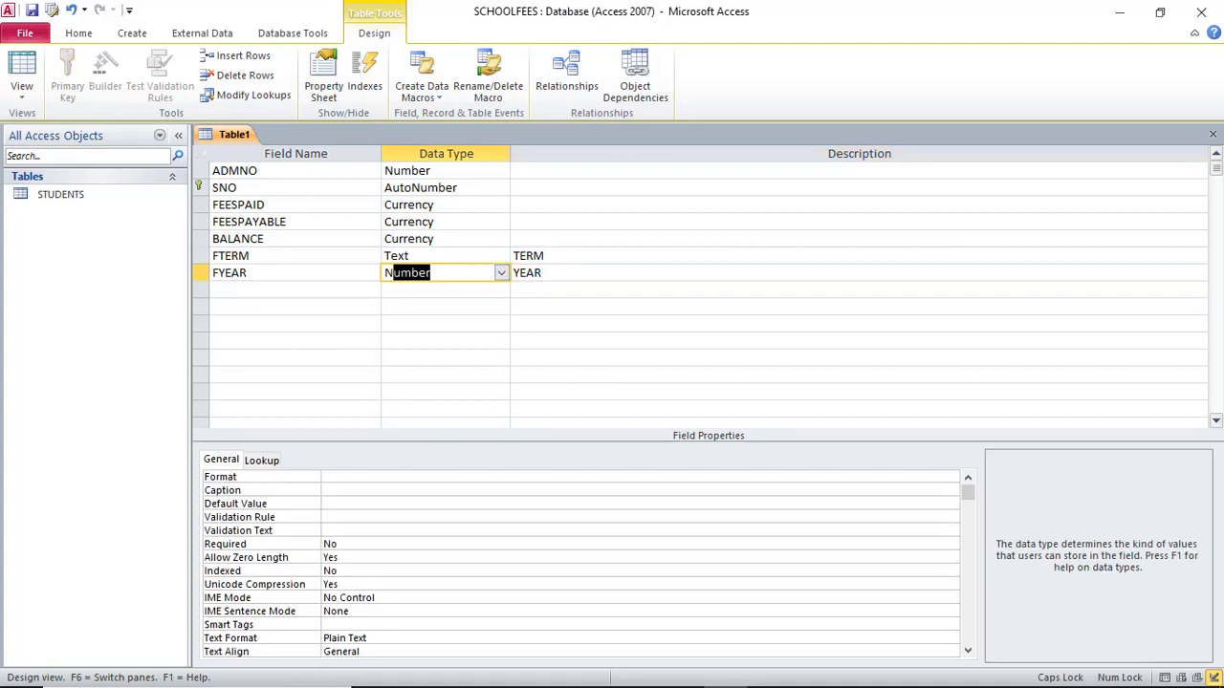
key("Down")
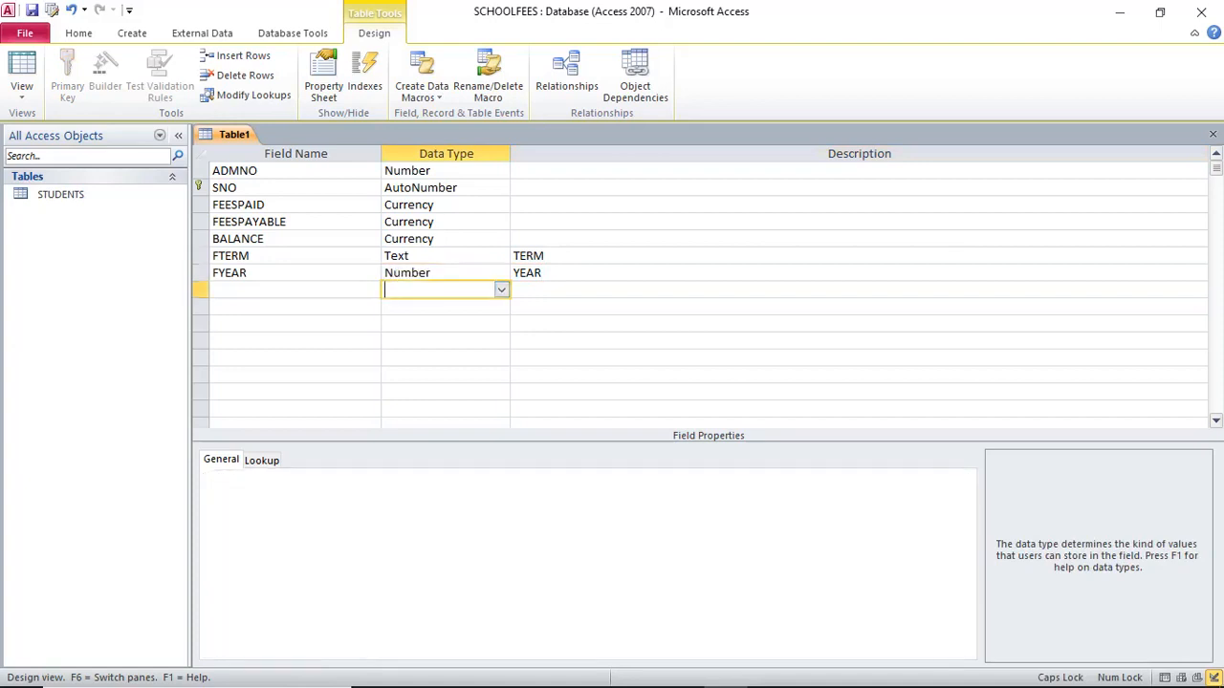
Set the caption of the FTERM field to TERM and of the FYEAR field to YEAR
left_click(287, 256)
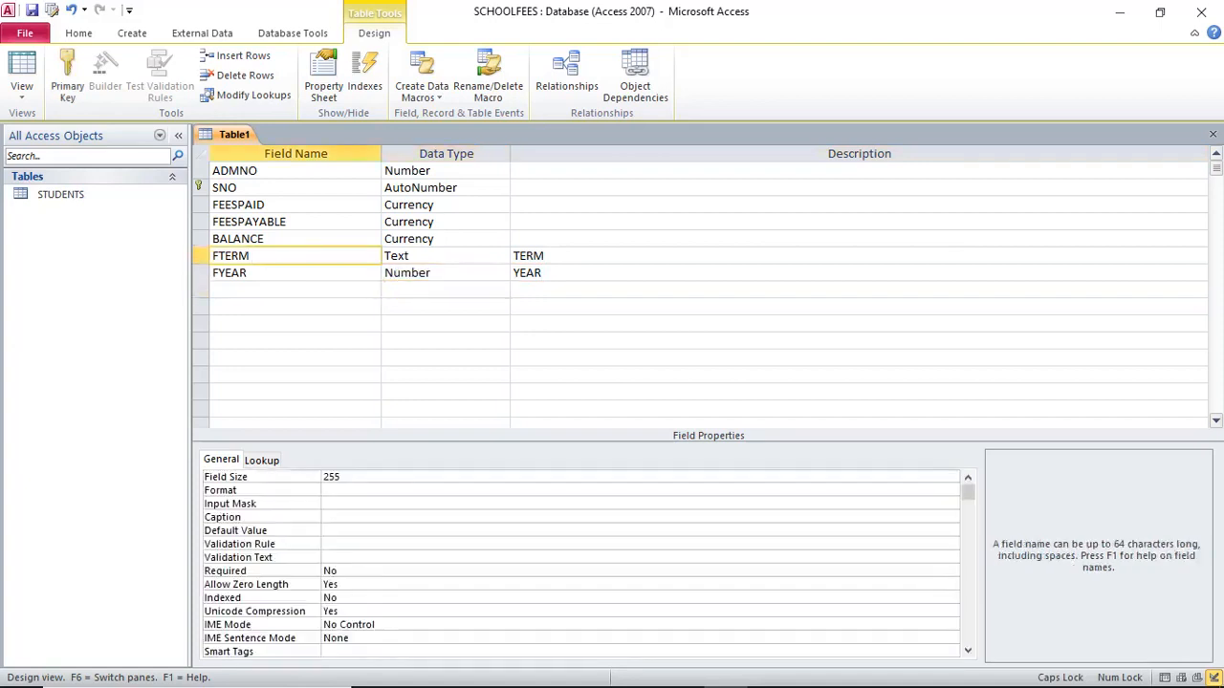
left_click(325, 517)
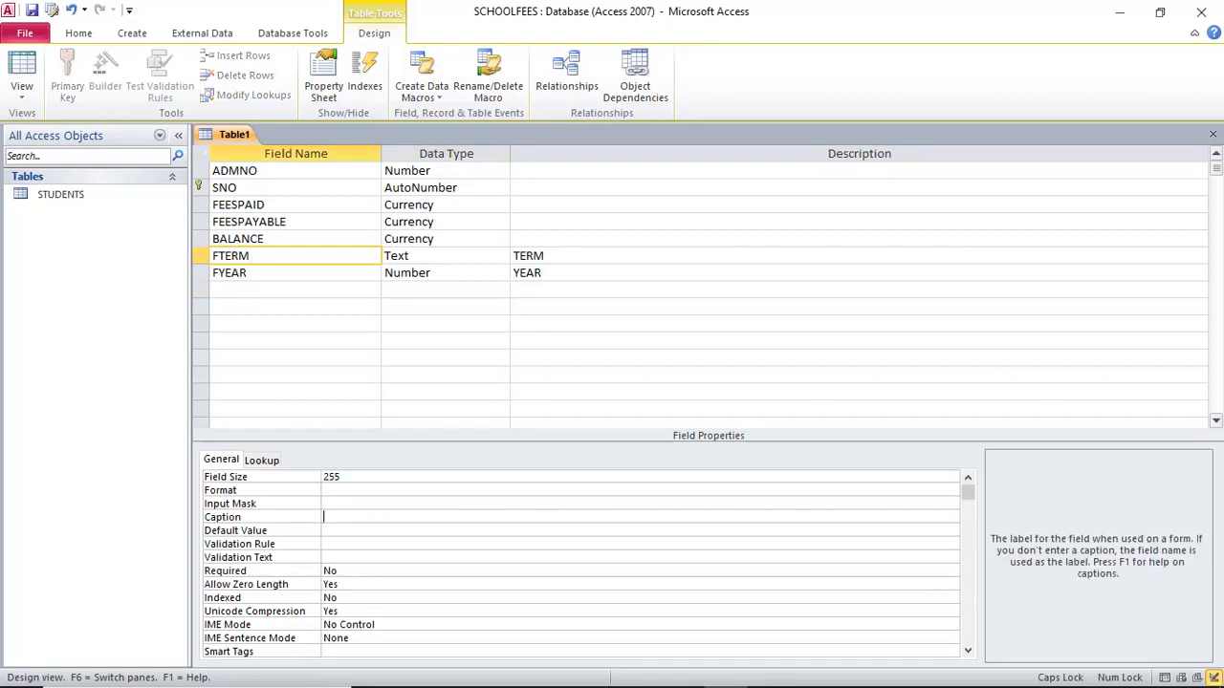
type("TERM")
left_click(247, 272)
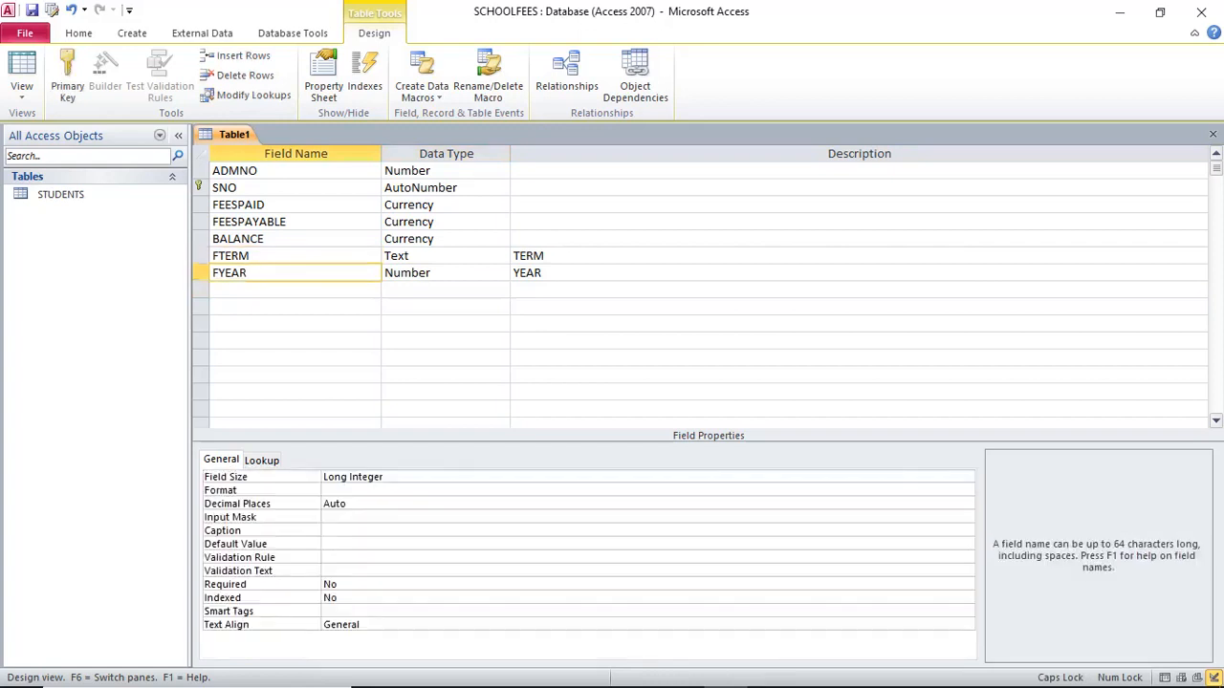
left_click(325, 530)
type("YEAR")
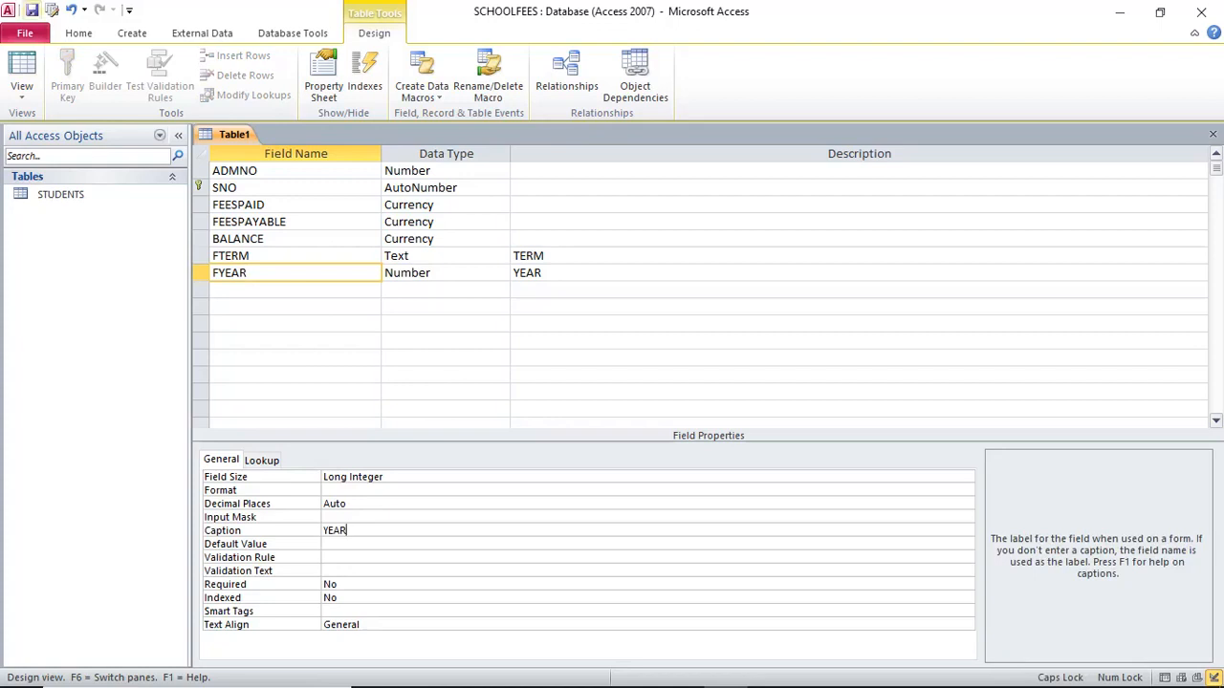
Save the new table under the name FEESS and close it
left_click(31, 9)
type("FEE")
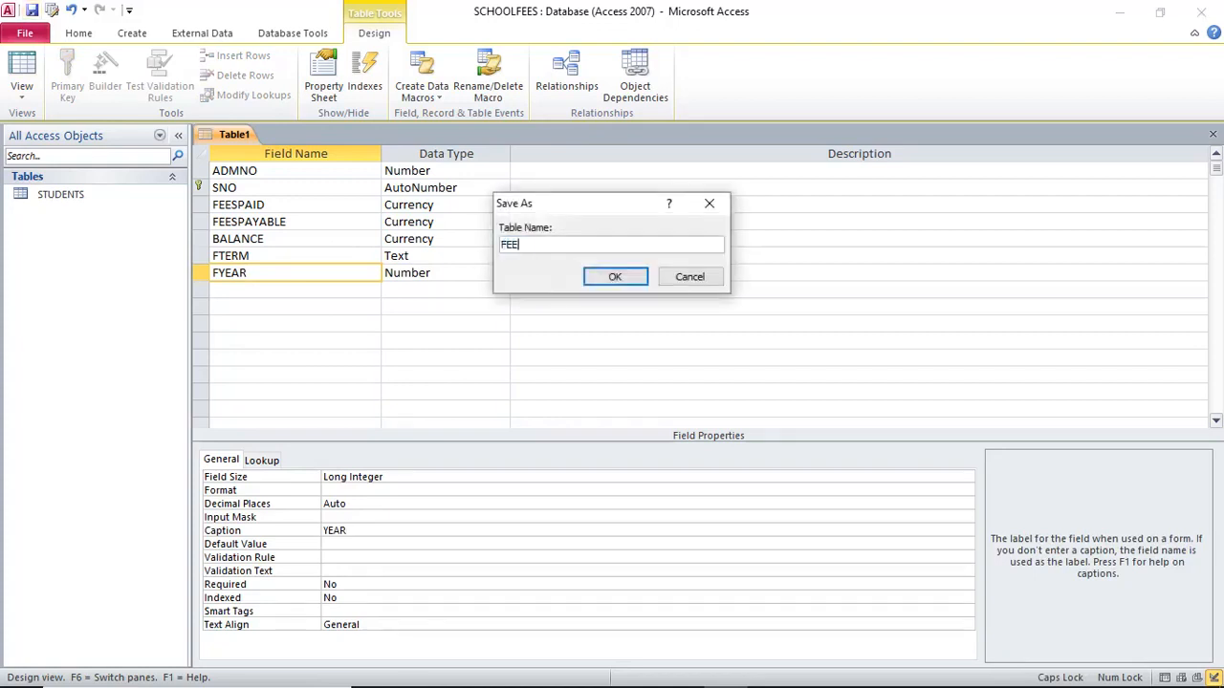
type("SS")
key("Return")
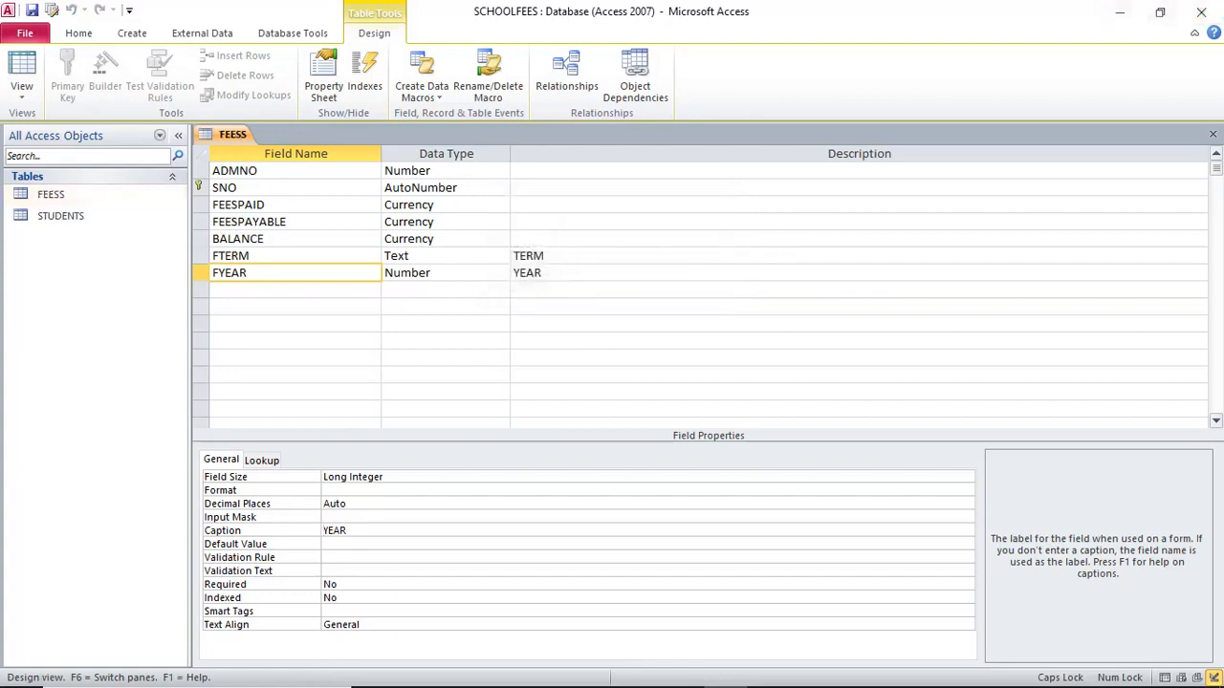
left_click(1213, 134)
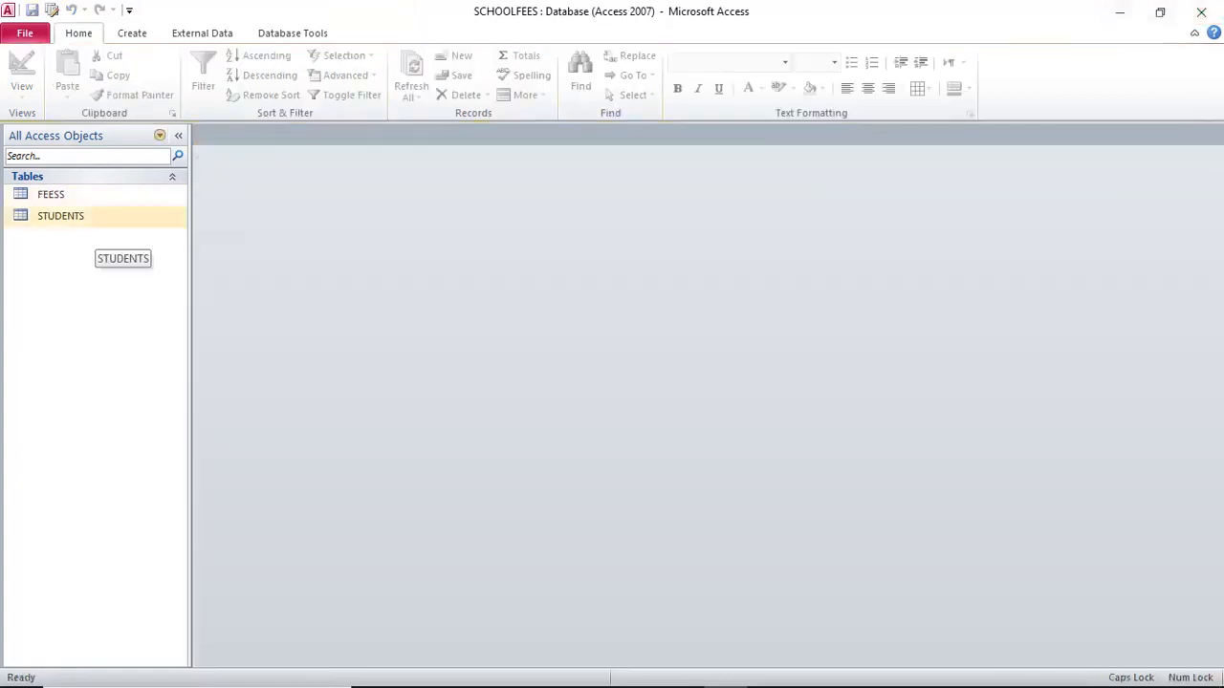
Open the FEESS and STUDENTS tables in Datasheet View
left_click(82, 199)
double_click(81, 195)
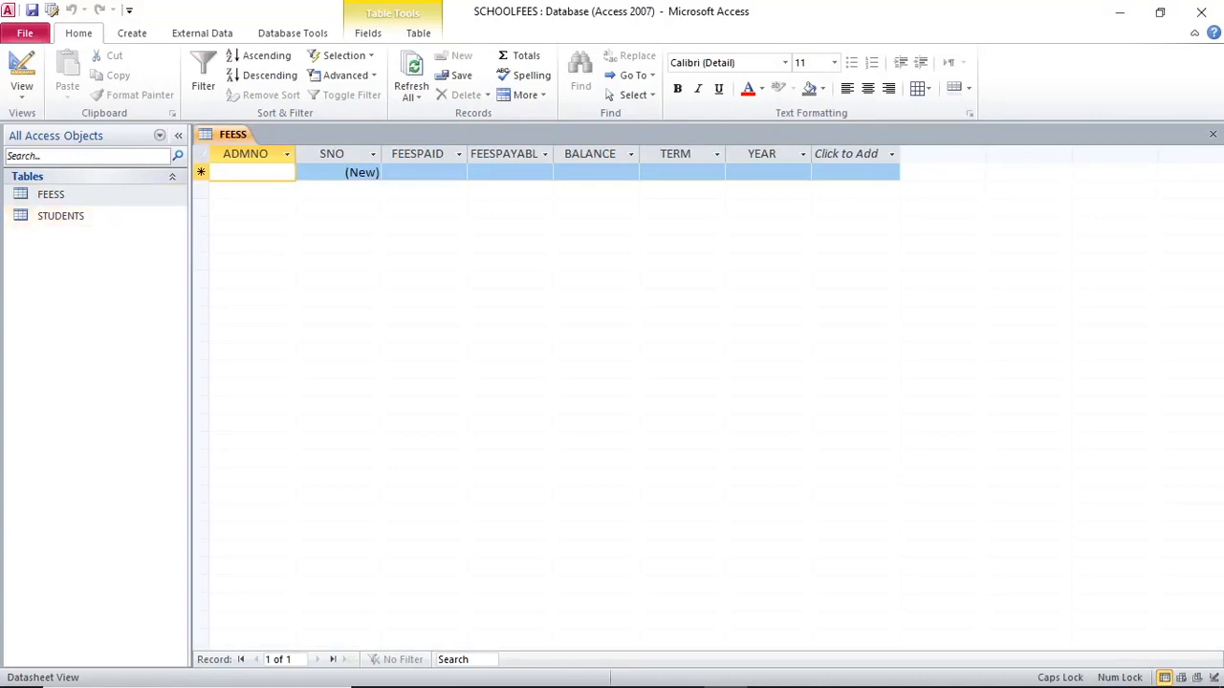
double_click(61, 215)
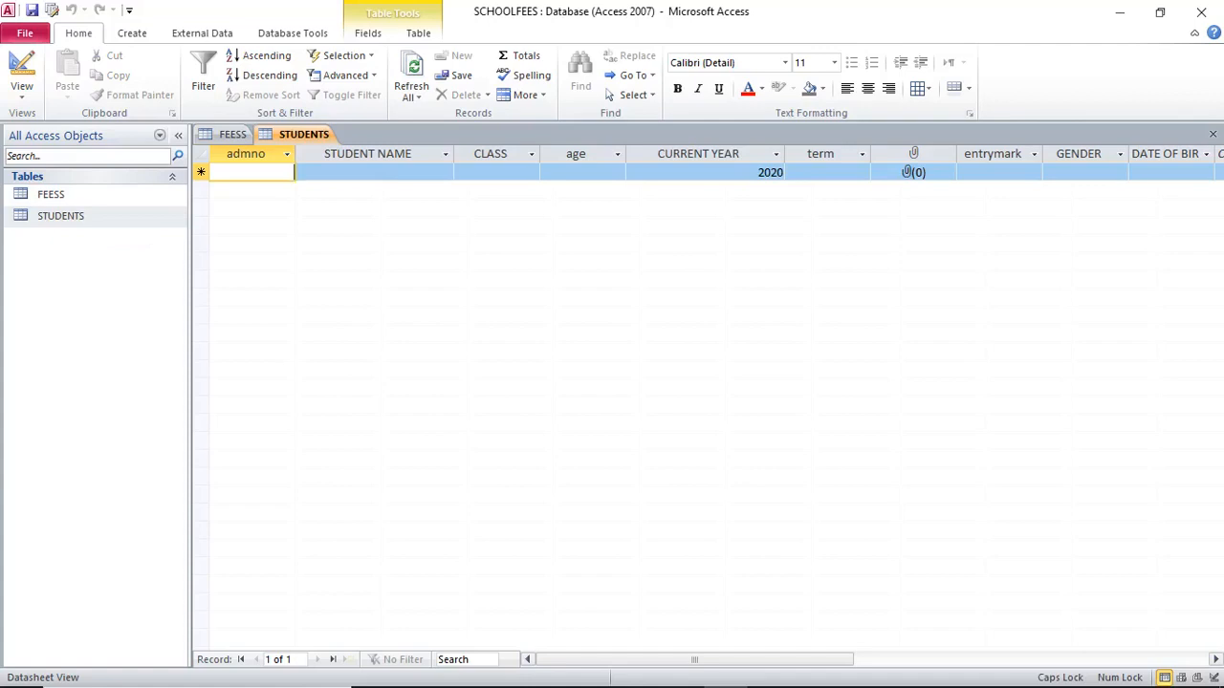
Create six new records in the STUDENTS table by entering each student's admission number in the admno column
type("500")
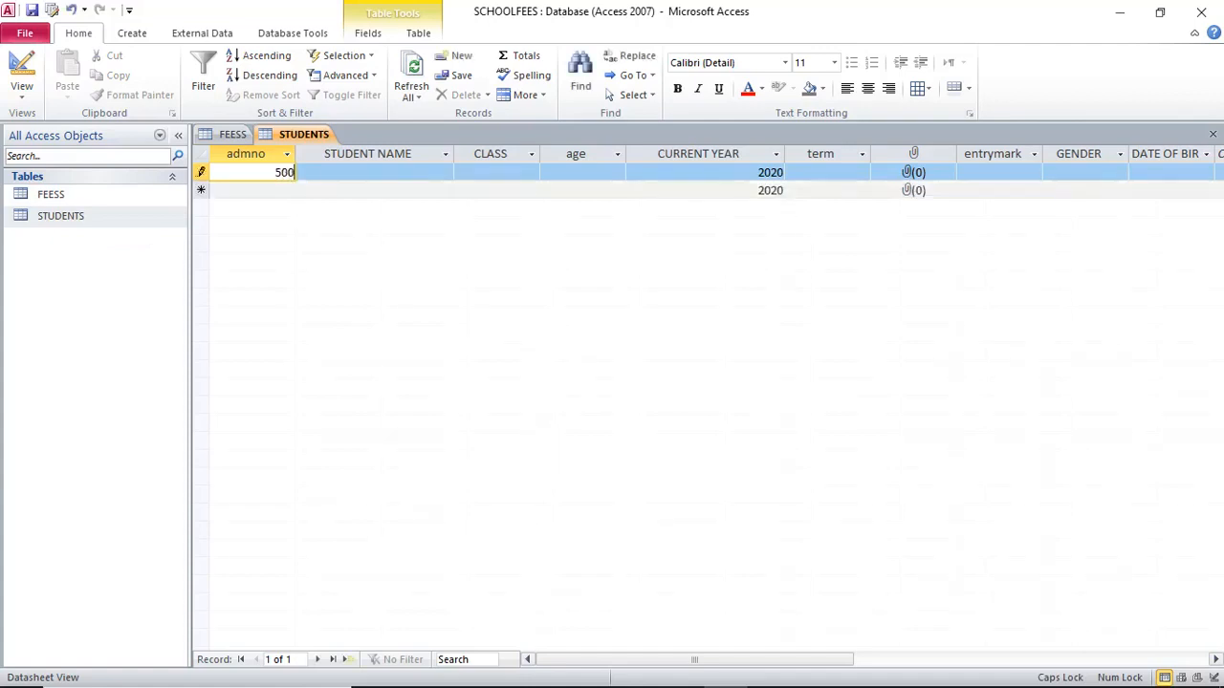
left_click(251, 190)
type("501")
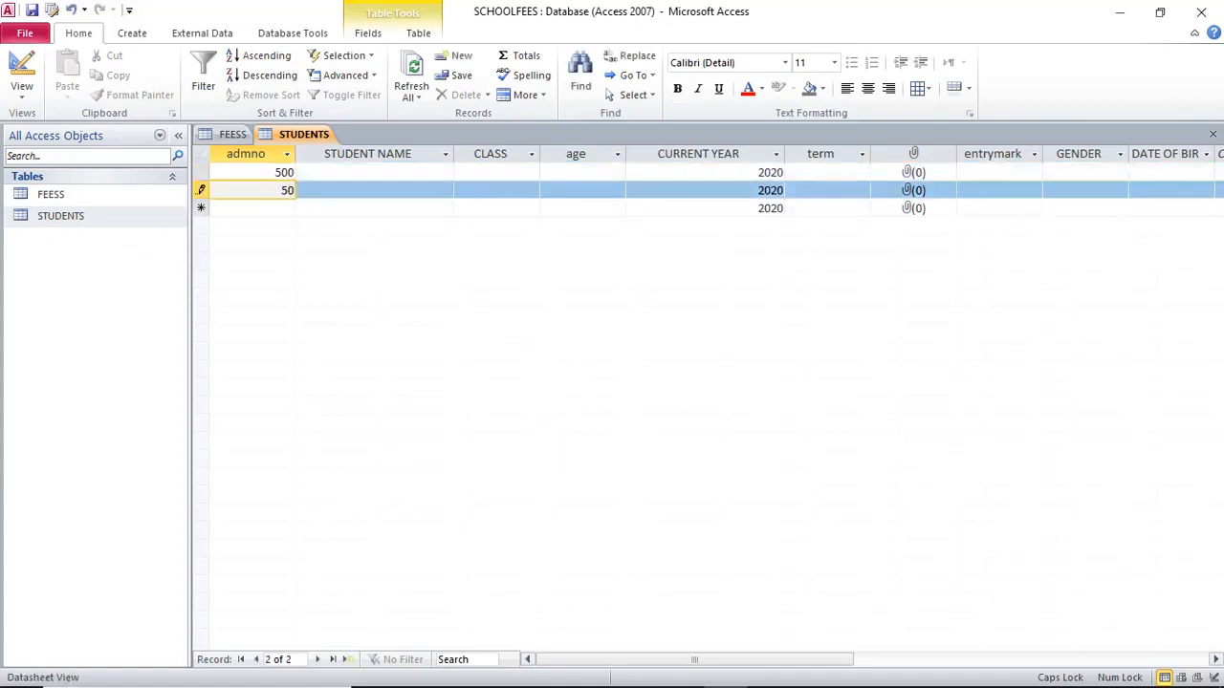
left_click(252, 207)
type("502")
key("Down")
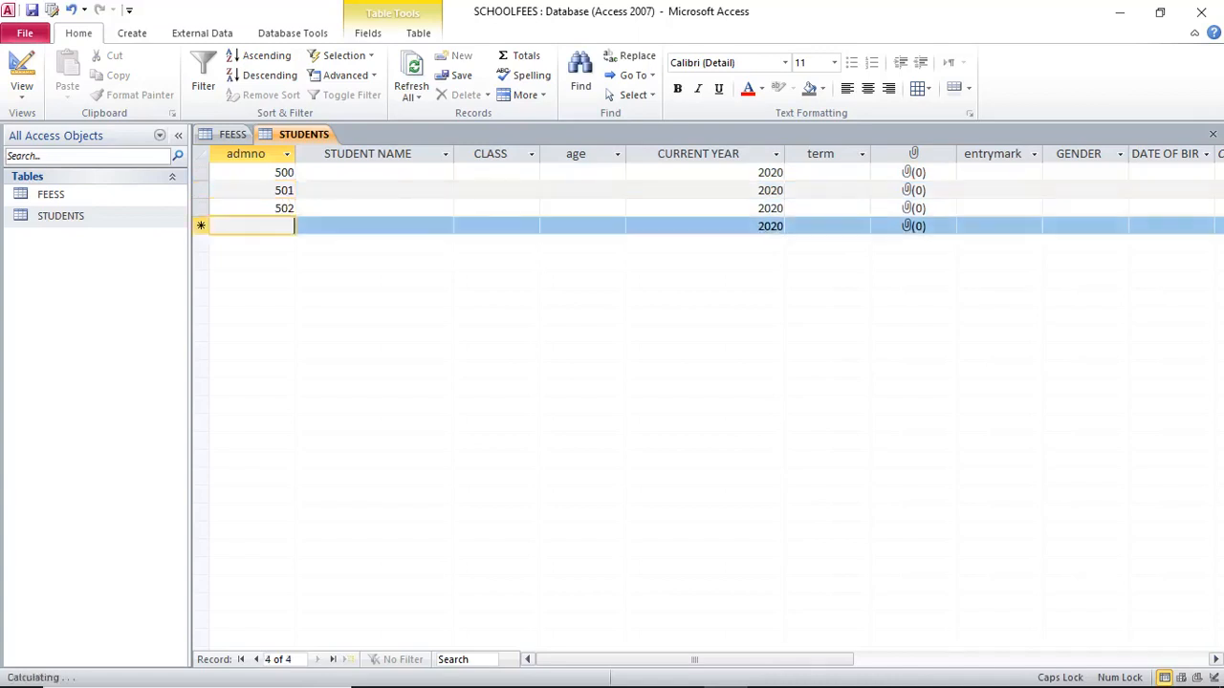
type("503")
key("Down")
type("5")
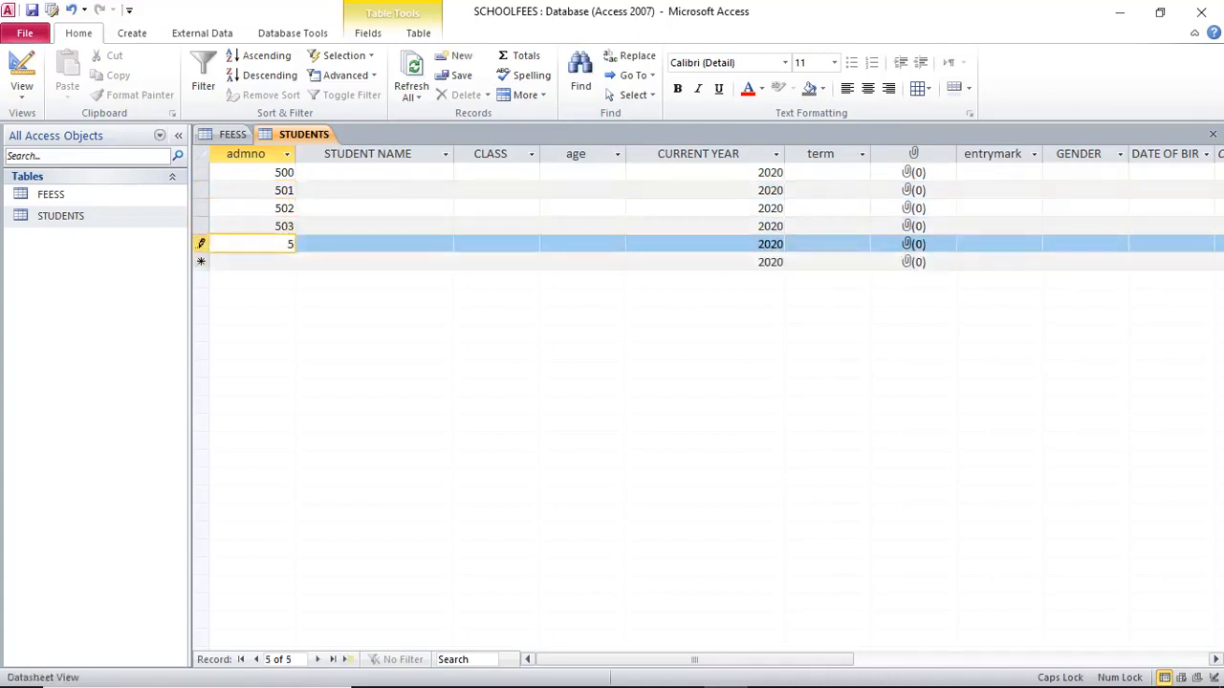
type("04")
key("Down")
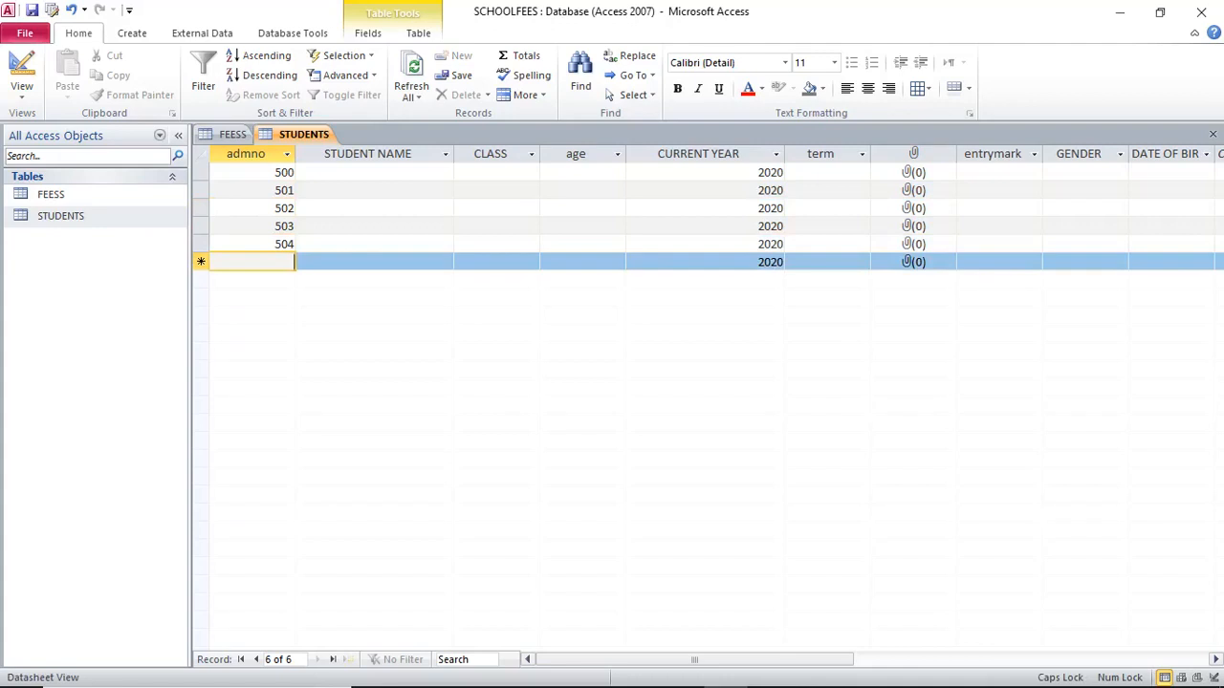
type("504")
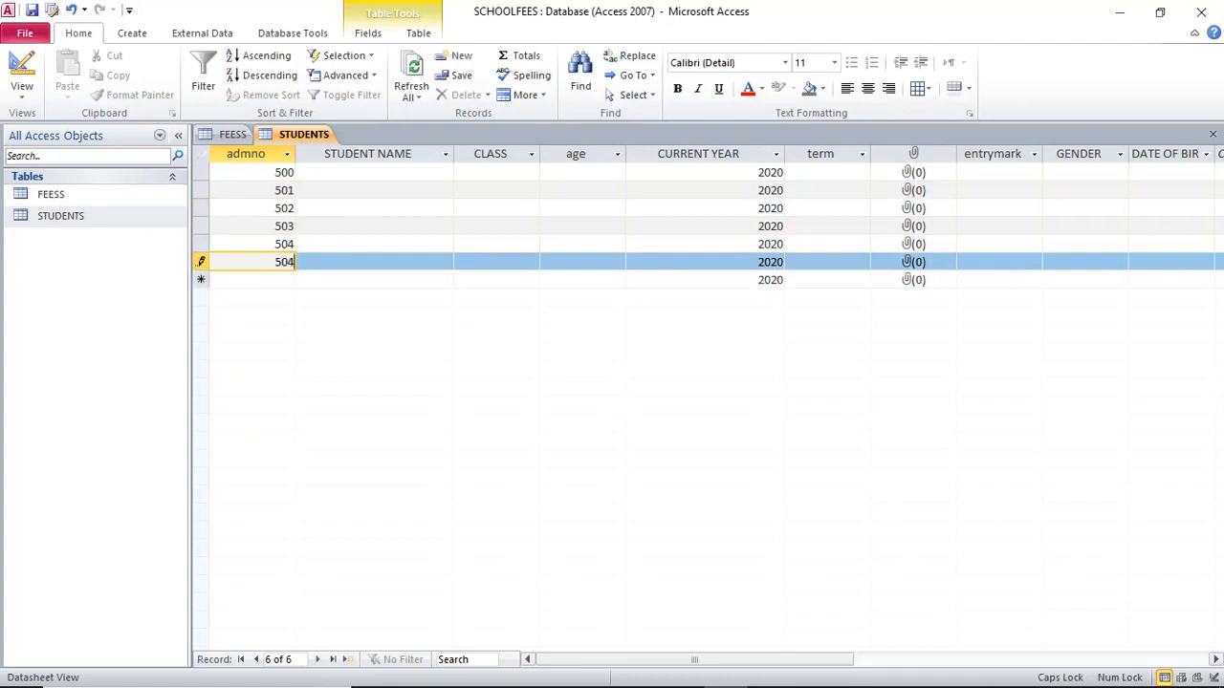
key("BackSpace")
type("6")
Fill in the student's name for each of the six records in the STUDENT NAME column
left_click(375, 227)
left_click(373, 173)
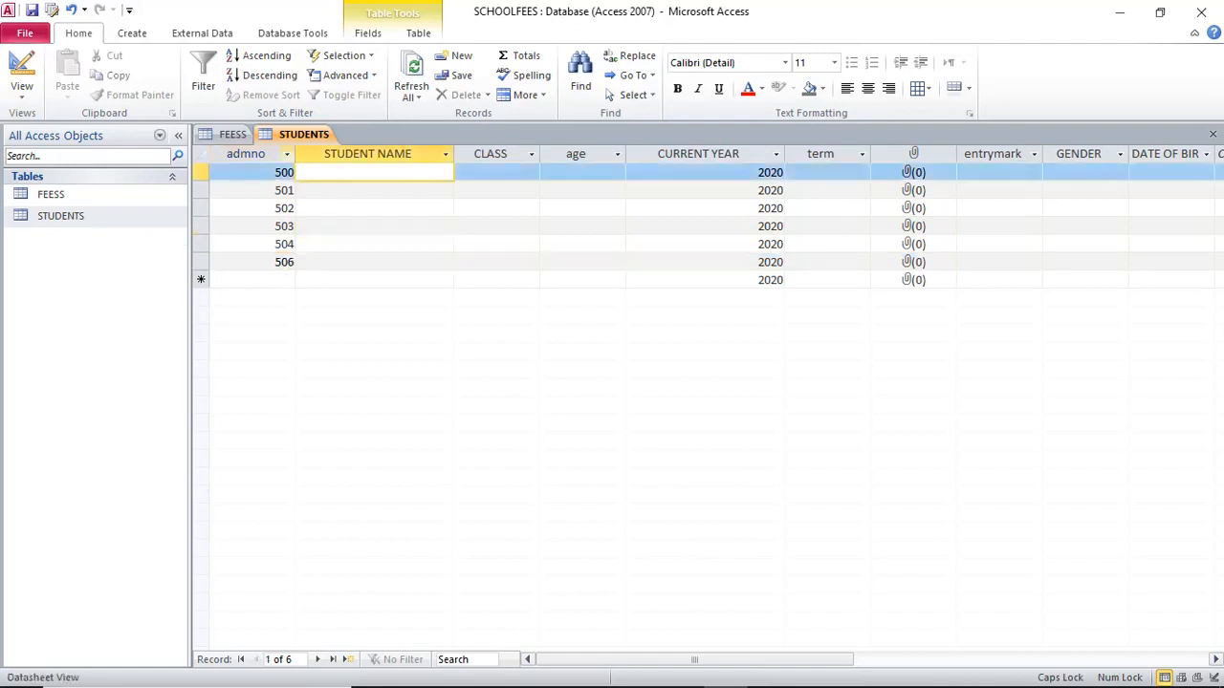
type("JONES")
left_click(373, 190)
type("KIBE")
key("Down")
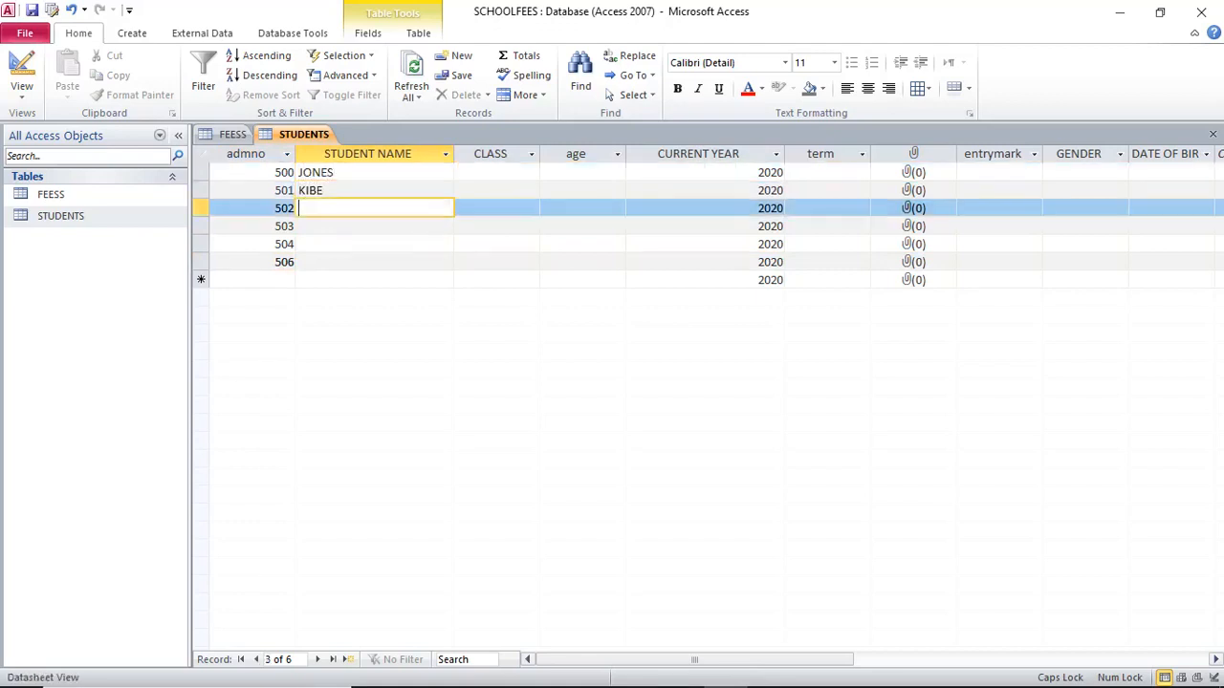
type("JACKSON")
key("Down")
type("BENSON")
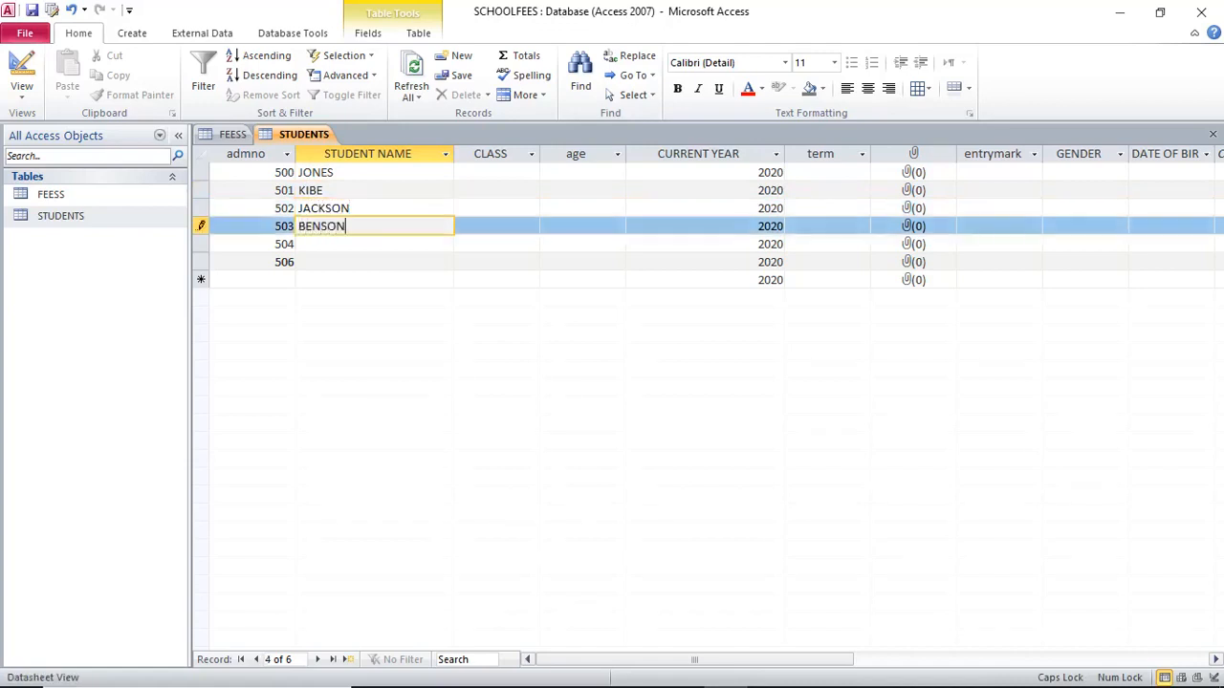
key("Down")
type("KIPROP")
left_click(373, 262)
type("KOECH")
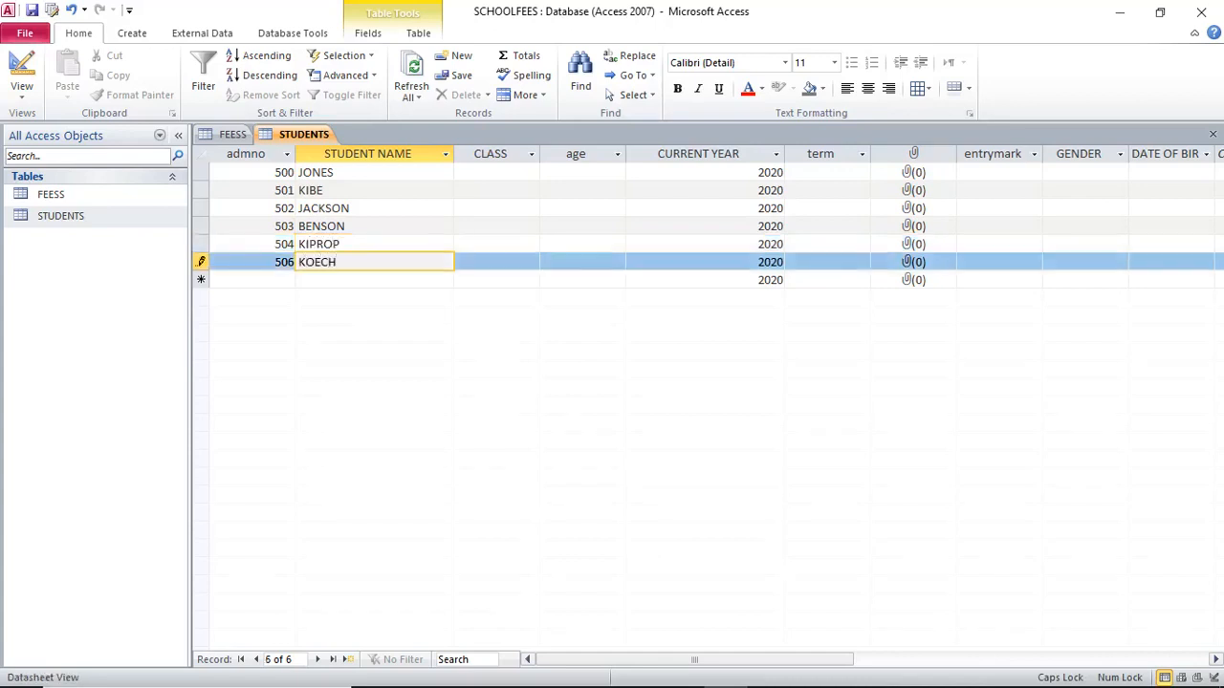
Fill the CLASS column for the six students, alternating 2N and 2W from the first record down
left_click(457, 172)
type("2 N")
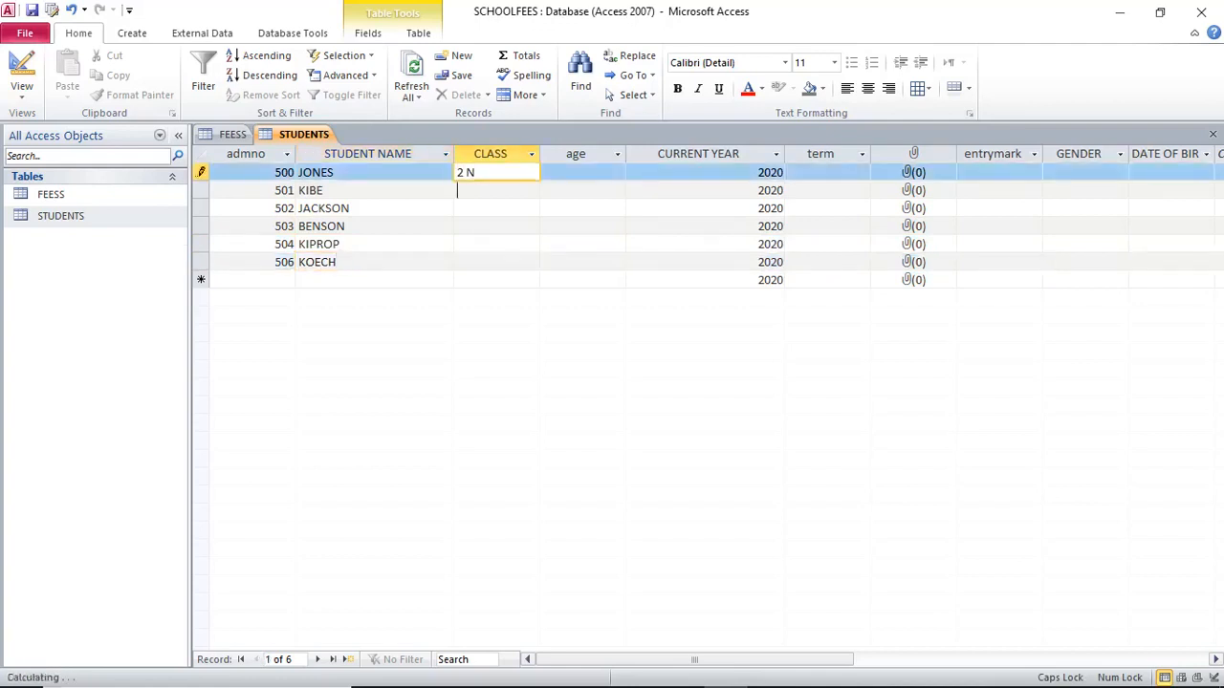
key("Down")
type("2W")
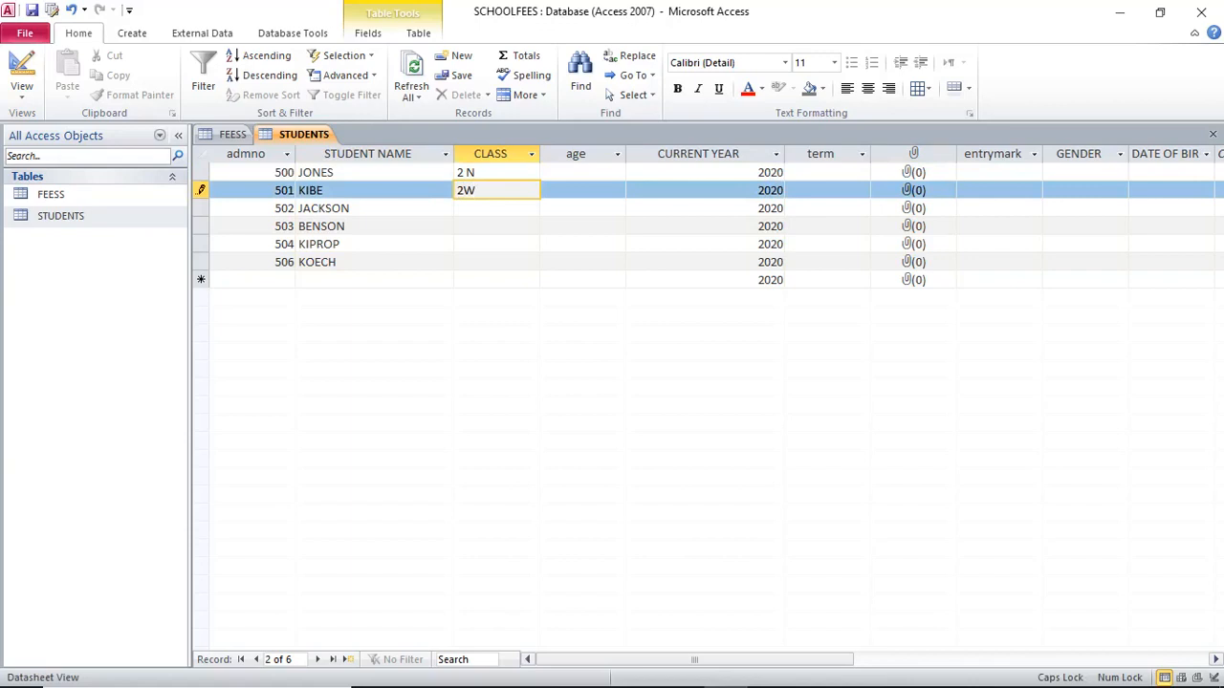
key("Down")
type("2N")
key("Down")
type("2W")
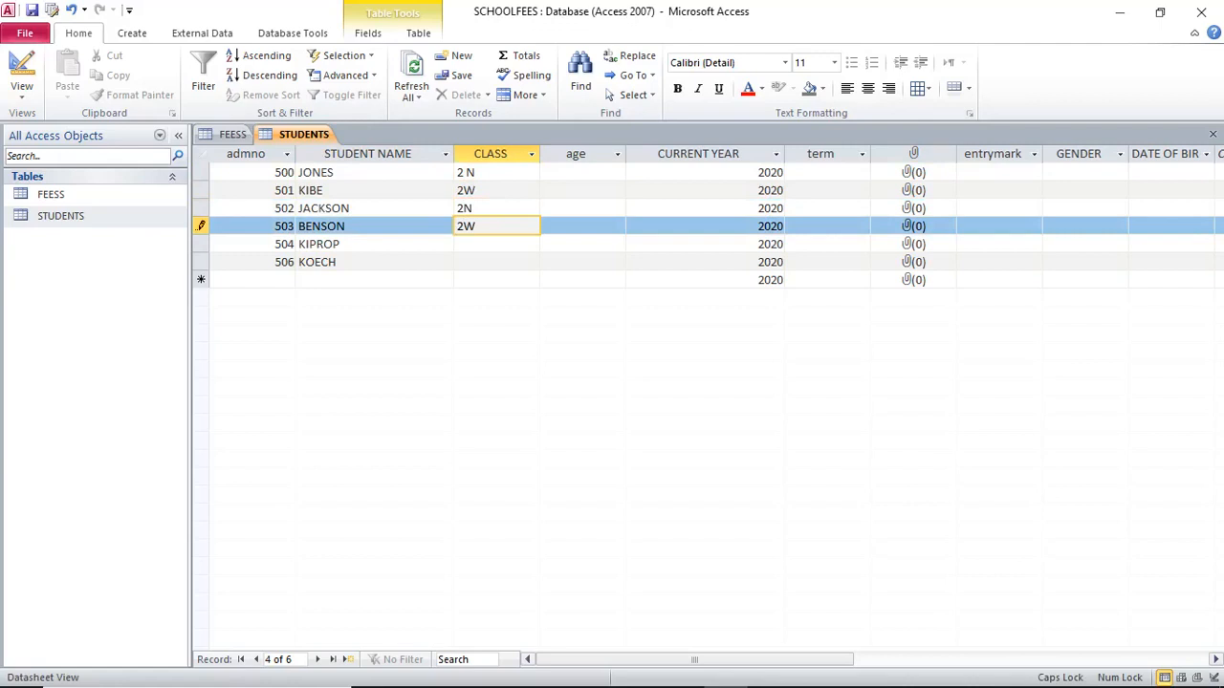
key("Down")
type("2")
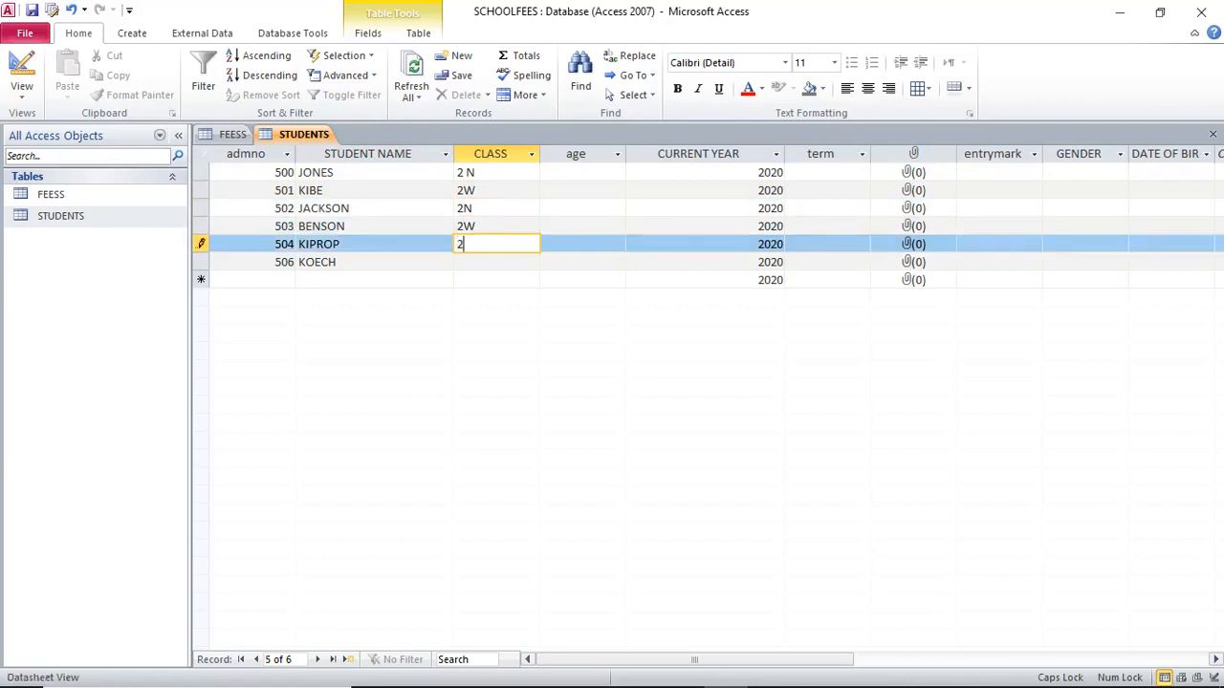
type("E")
key("BackSpace")
type("N")
key("ctrl+Up")
type("2N")
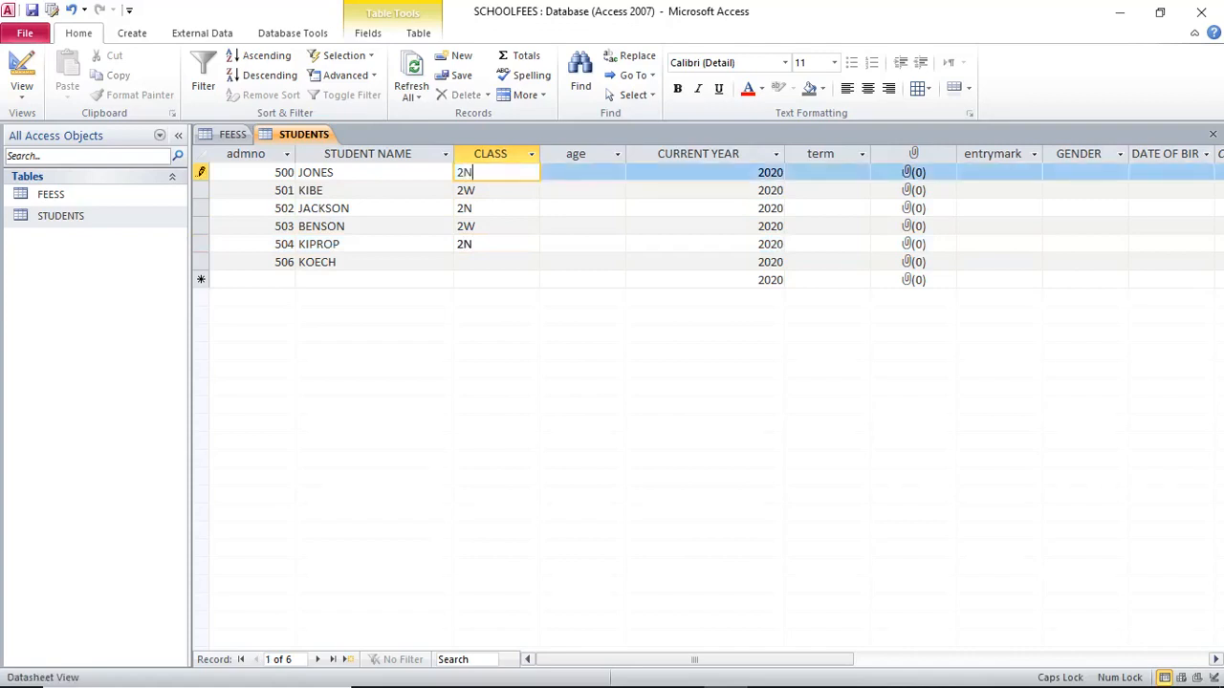
key("ctrl+Down")
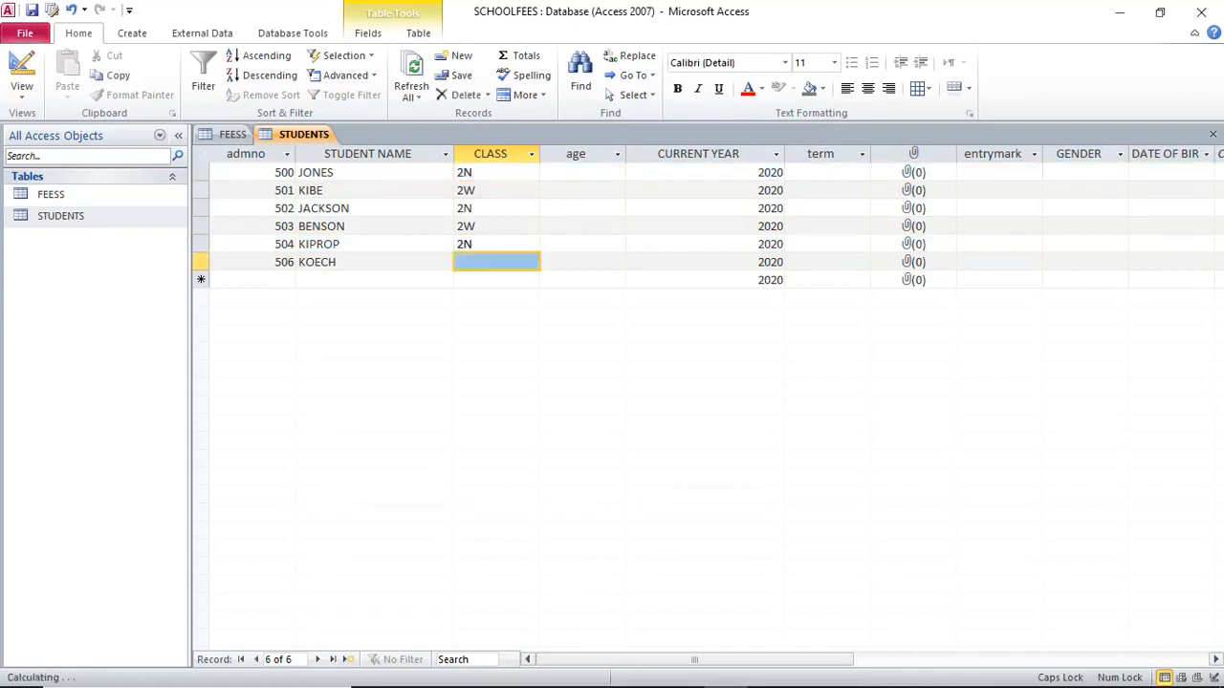
key("F2")
type("2W")
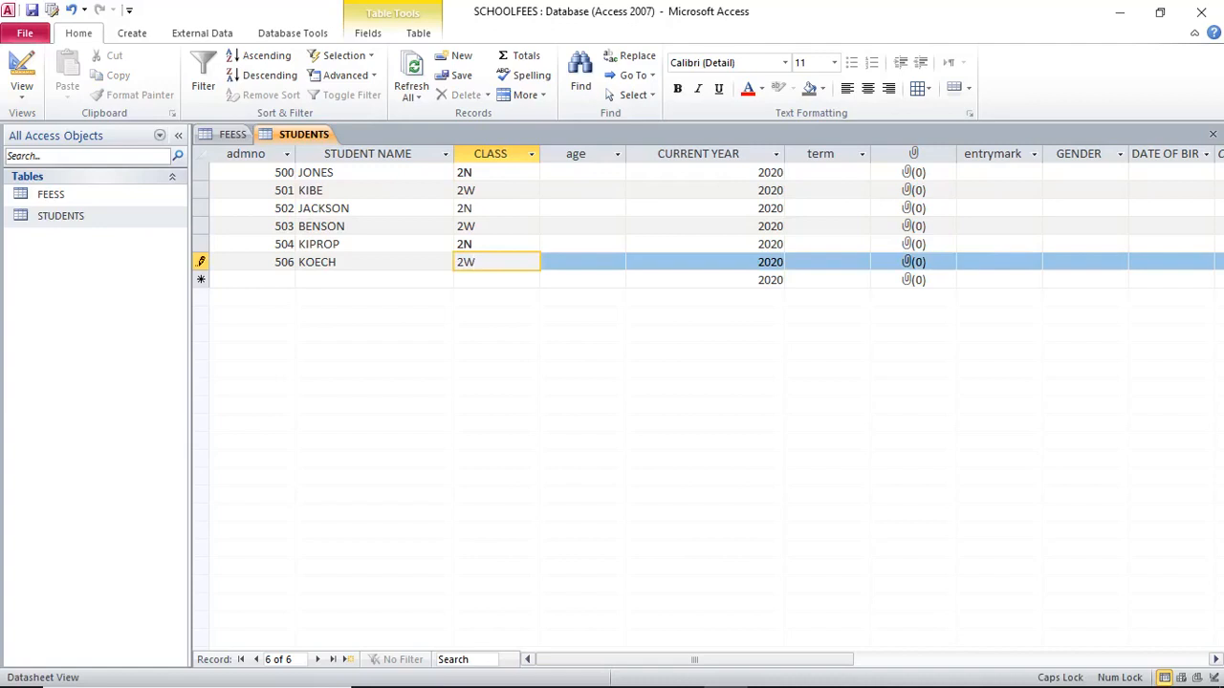
Fill the age column for the six students with 12, 13, 14, 15, 15 and 12
left_click(582, 173)
type("12")
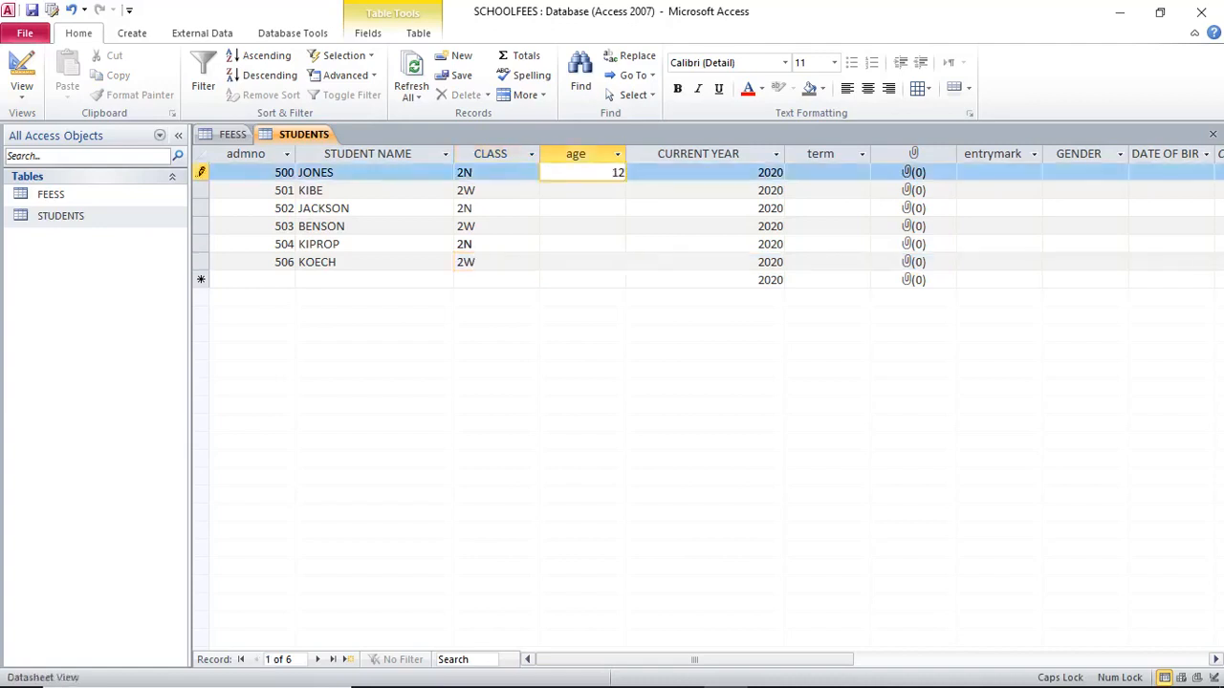
key("Down")
type("13")
key("Down")
type("14")
key("Down")
type("15")
key("Down")
type("15")
key("Down")
type("12")
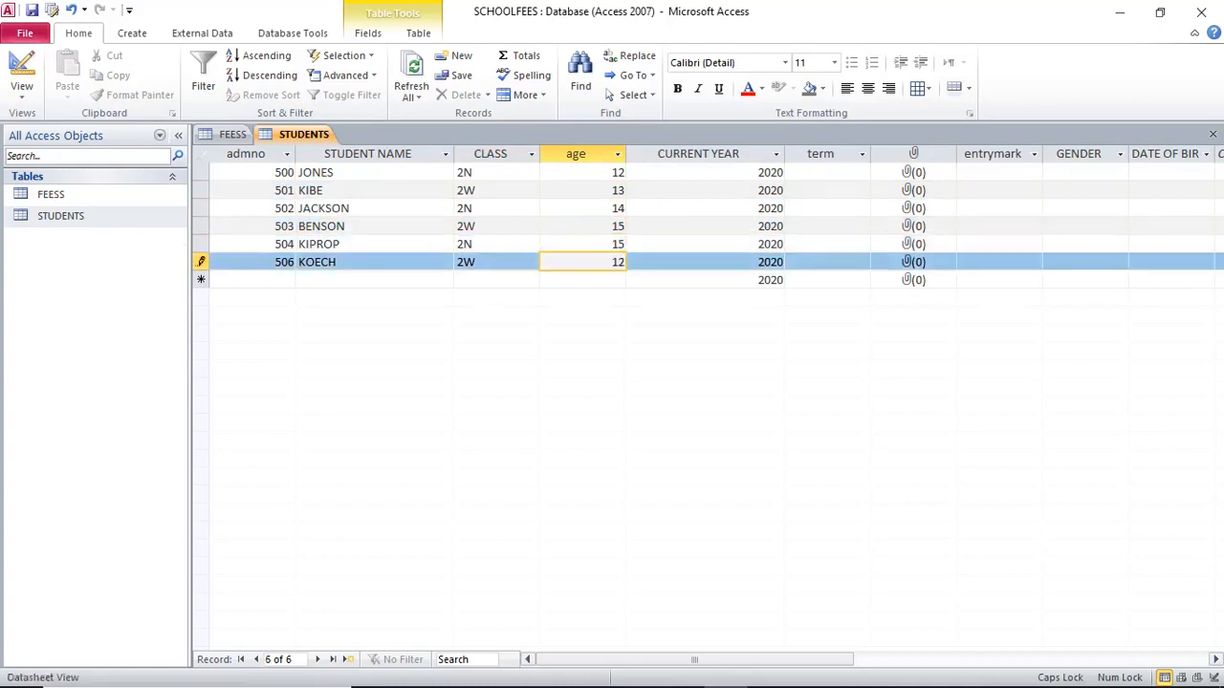
Enter TERM 1 in the term column for all six student records
key("Tab")
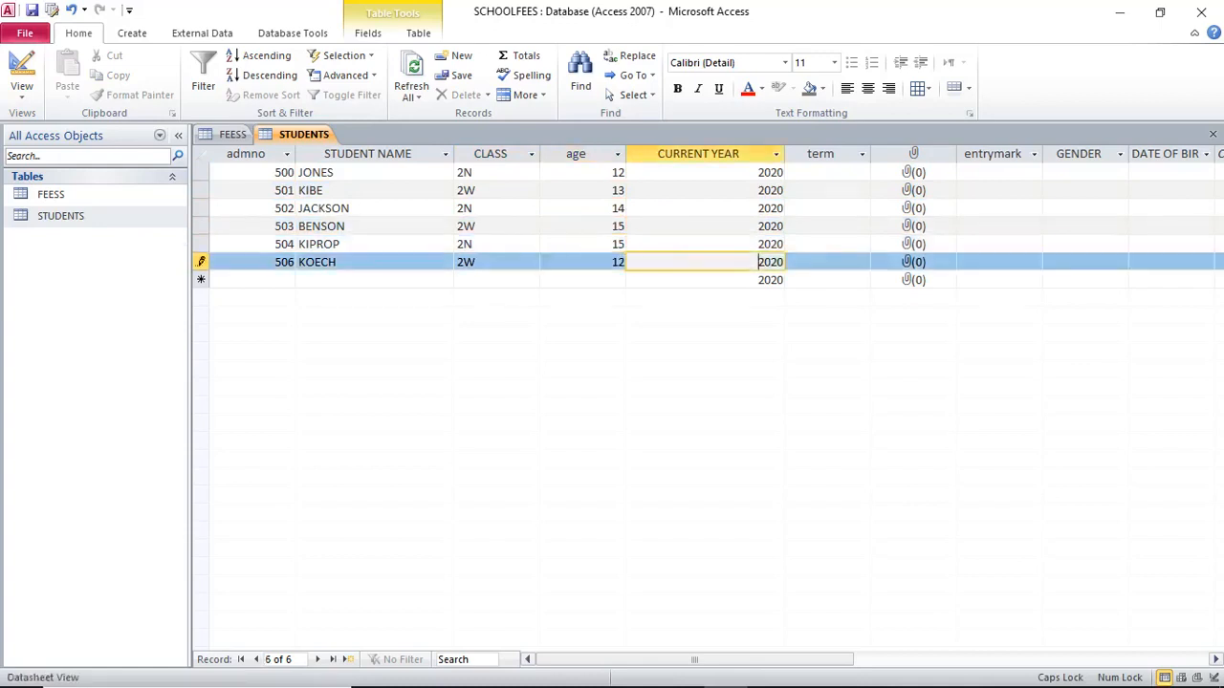
key("ctrl+space")
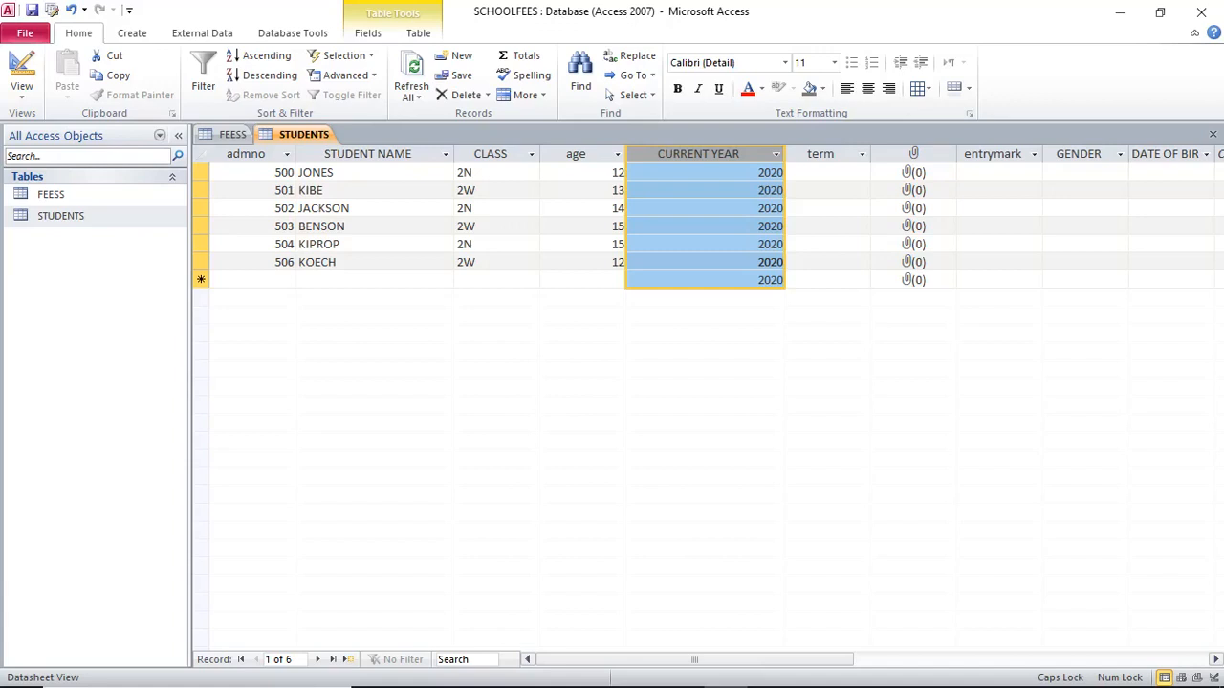
key("Tab")
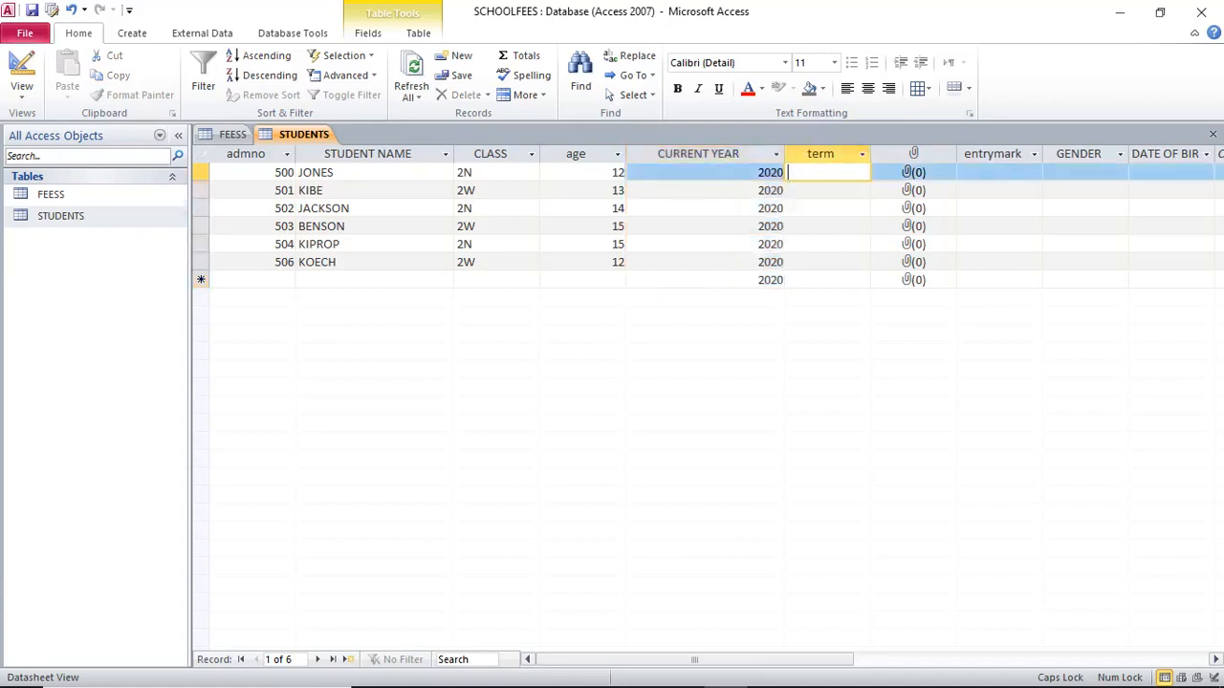
type("TERM 1")
key("ctrl+s")
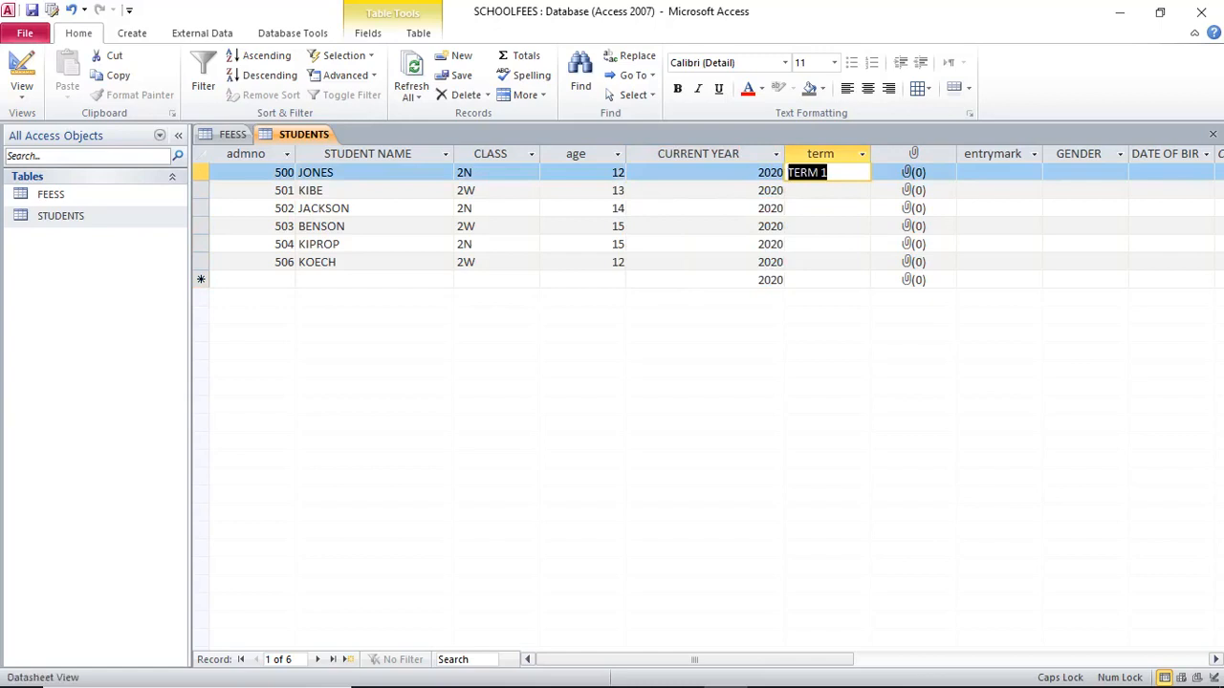
key("Down")
type("TERM 1")
key("Down")
type("TER")
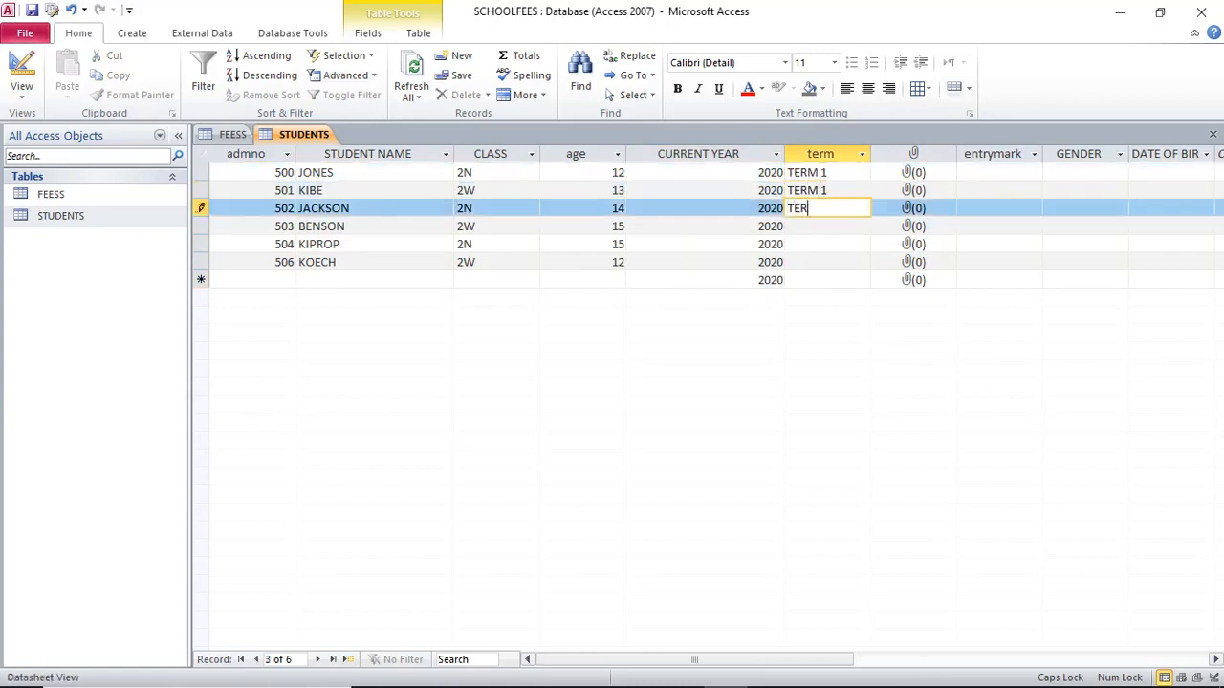
type("M 1")
key("Down")
type("TERM 1")
left_click(827, 244)
type("TERM ")
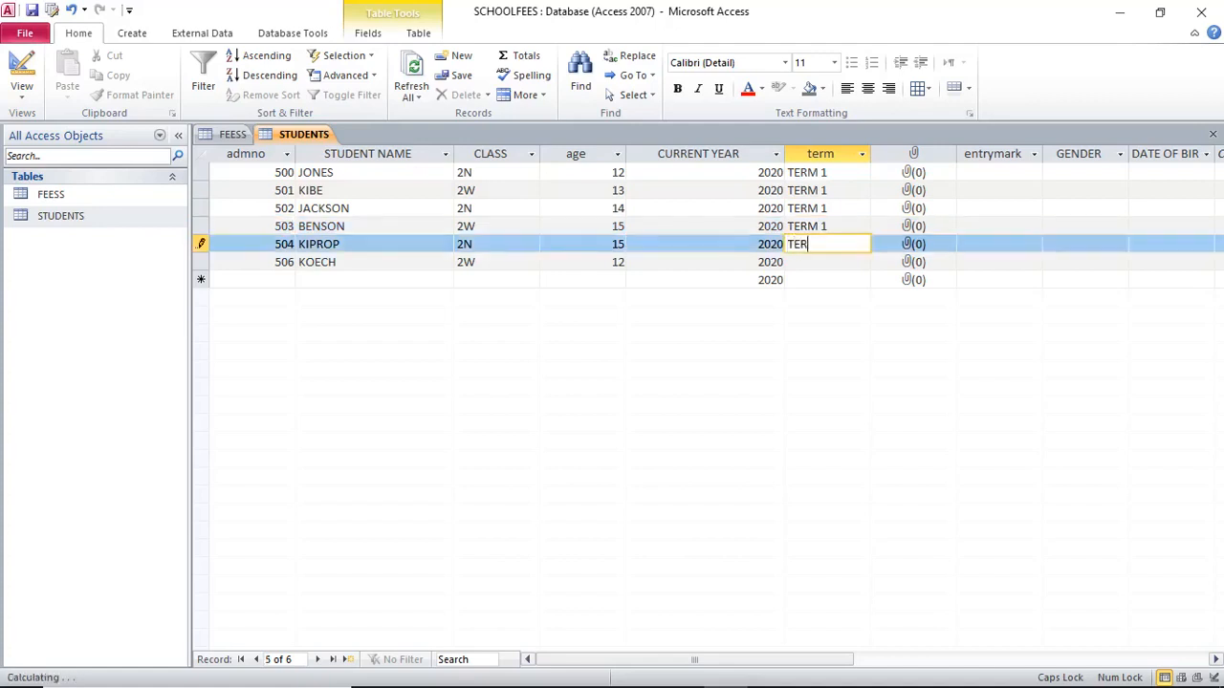
type("1")
left_click(827, 262)
type("TERM 1")
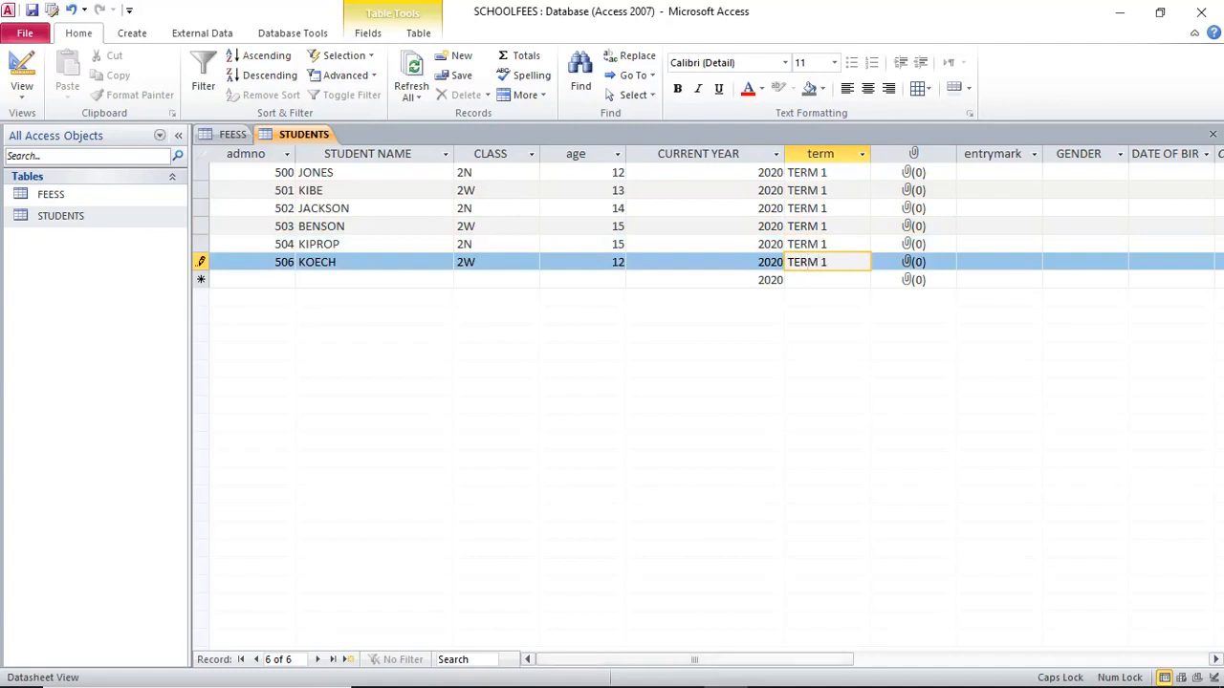
scroll(708, 383, "right", 5)
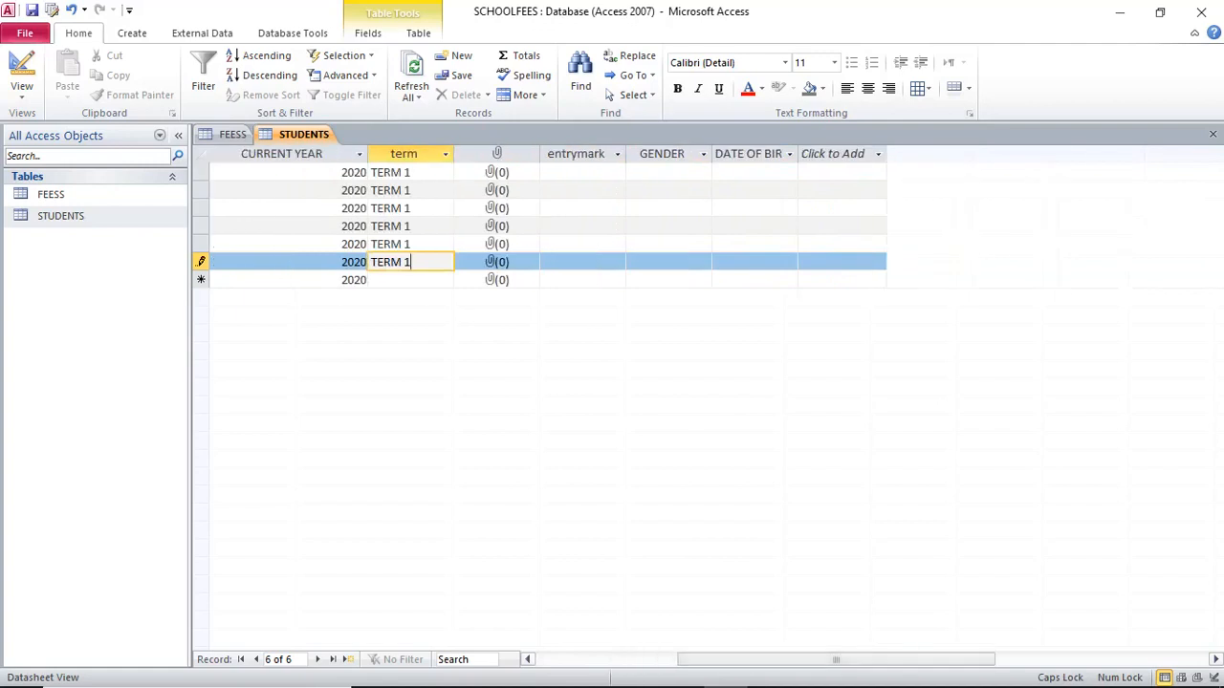
left_click(754, 172)
left_click(808, 172)
left_click(808, 172)
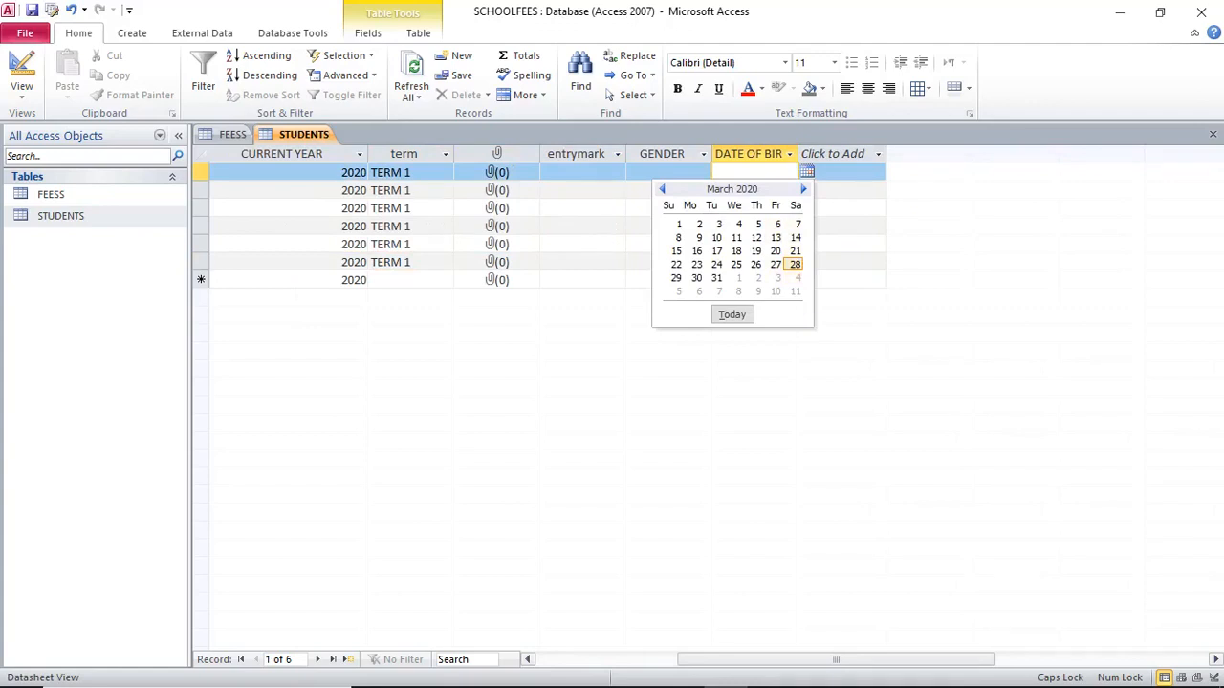
key("Escape")
Set the GENDER of the six records, in order, to MALE, FEMALE, FEMALE, MALE, MALE and MALE
key("shift+Tab")
key("alt+Down")
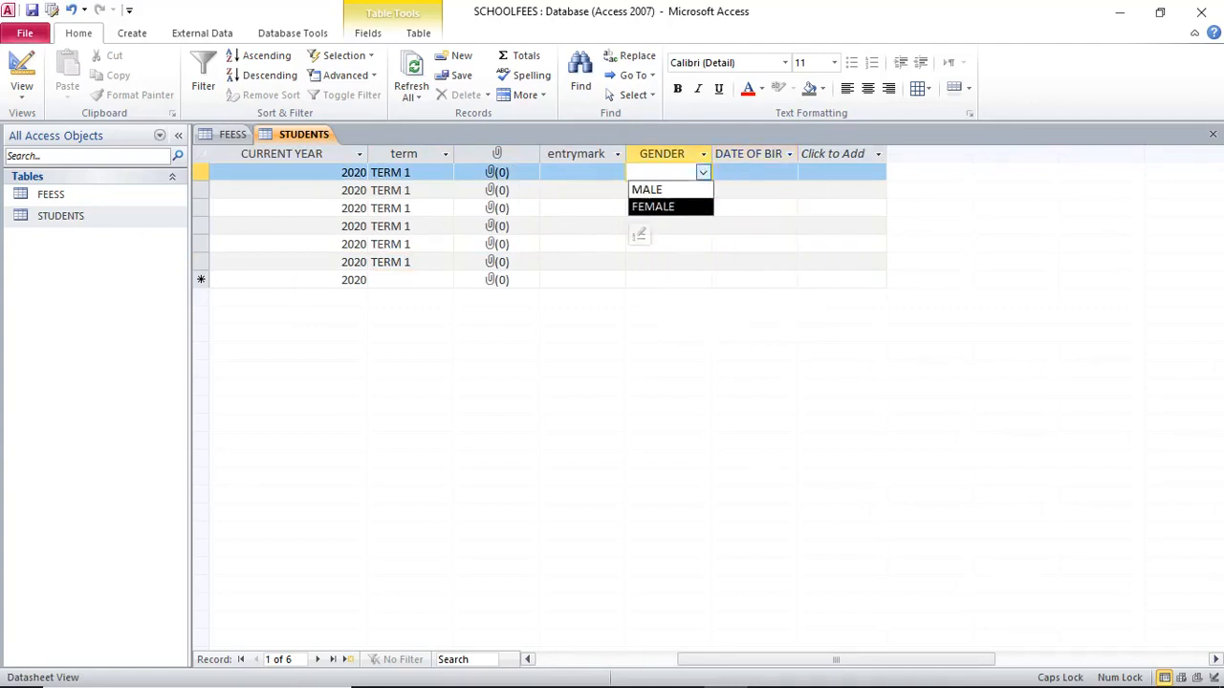
key("Up")
key("Return")
key("Down")
key("alt+Down")
key("Return")
key("Down")
key("alt+Down")
key("Return")
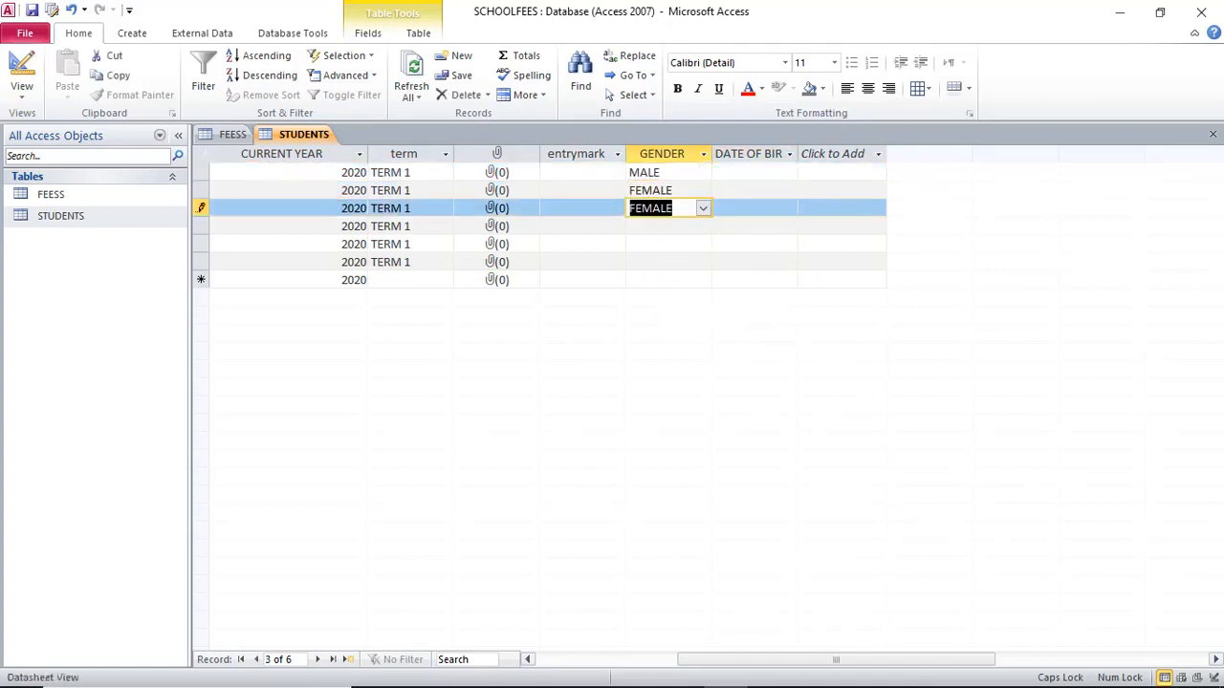
key("Down")
key("alt+Down")
key("Return")
key("Down")
key("alt+Down")
key("Return")
key("Down")
key("alt+Down")
key("Return")
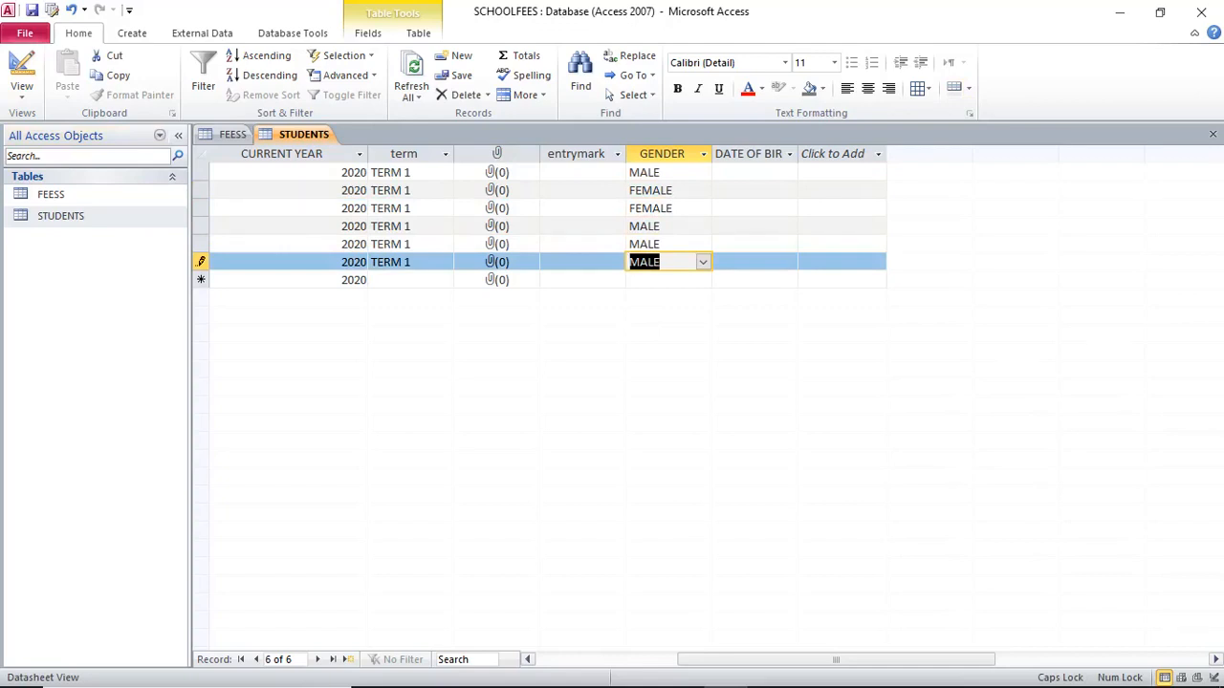
Copy the whole admno column from the STUDENTS table and paste it into the ADMNO column of FEESS
left_click_drag(836, 660, 695, 660)
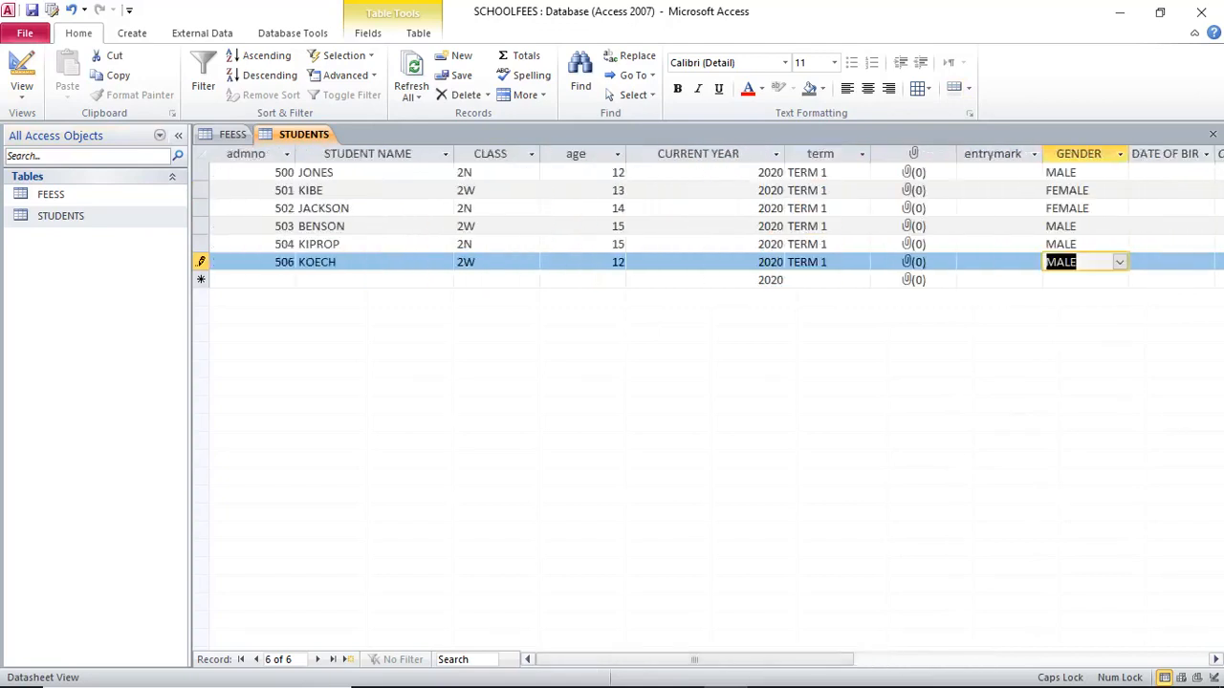
left_click(257, 154)
right_click(264, 155)
left_click(306, 204)
left_click(232, 133)
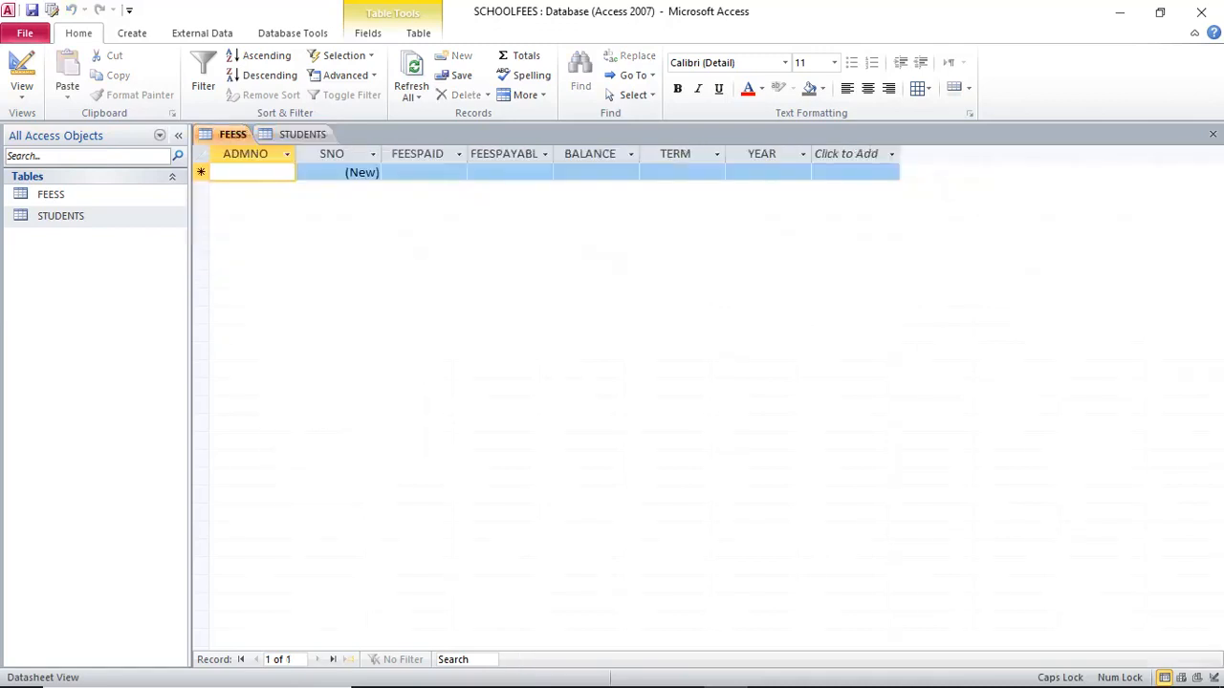
left_click(251, 154)
left_click(67, 77)
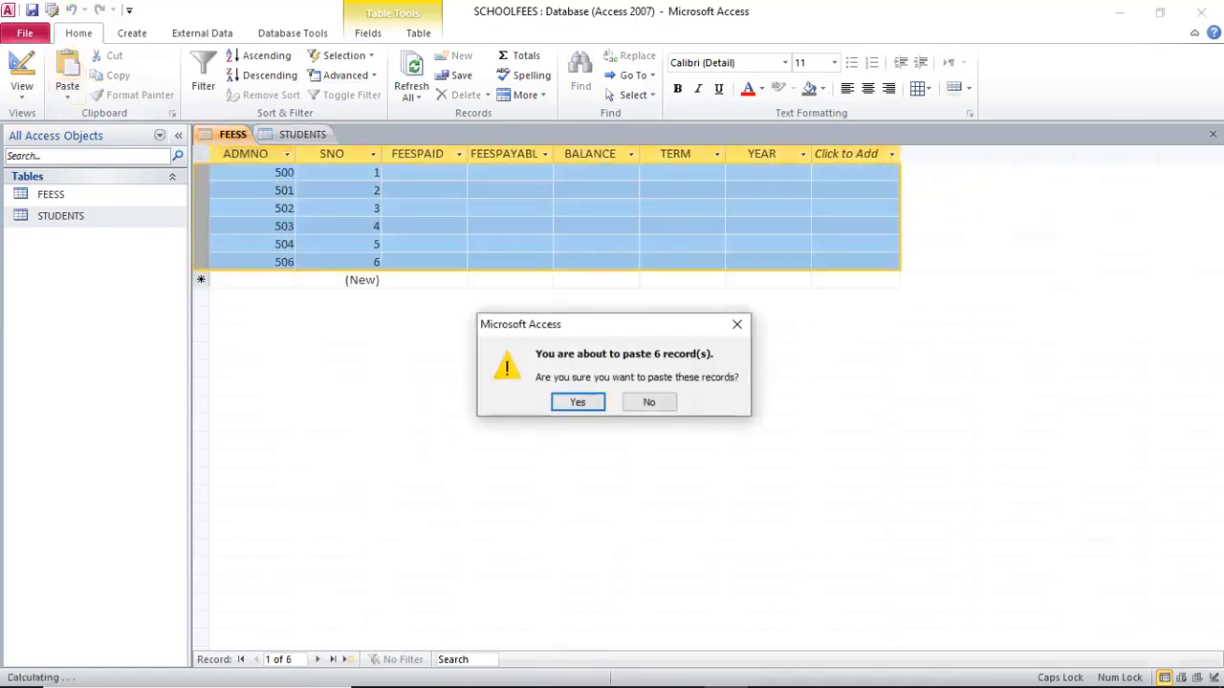
left_click(573, 402)
left_click(510, 227)
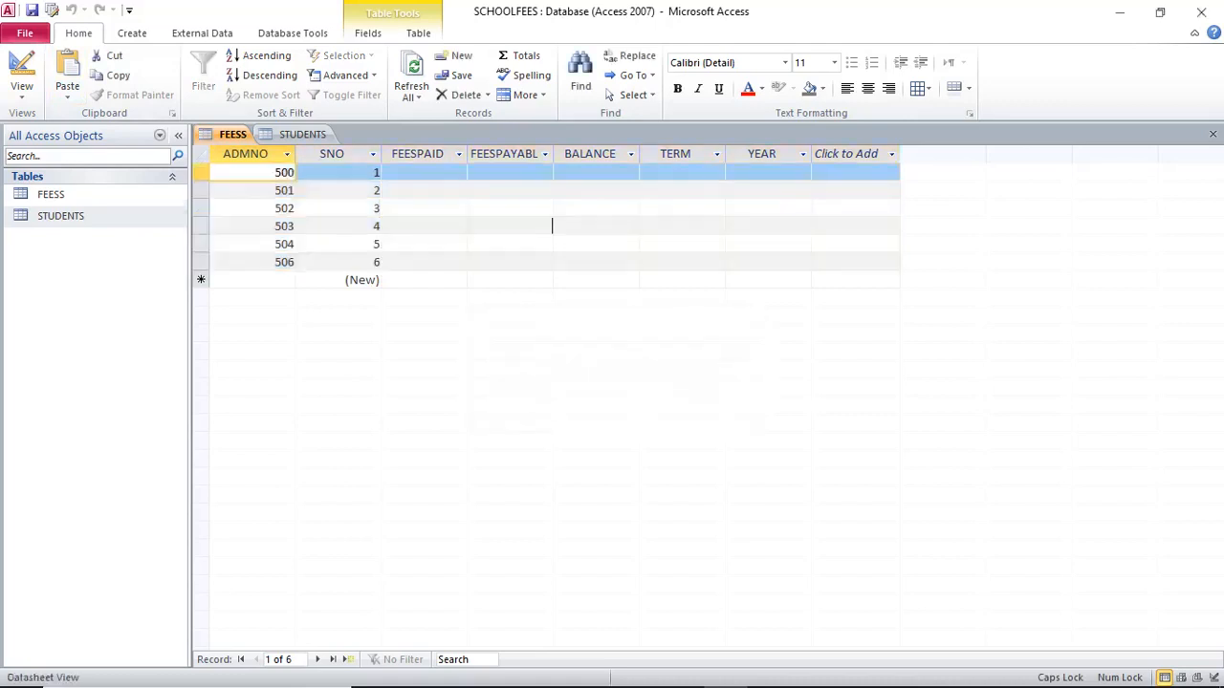
Enter 2020 in the YEAR column for all six records of the FEESS table
left_click(332, 154)
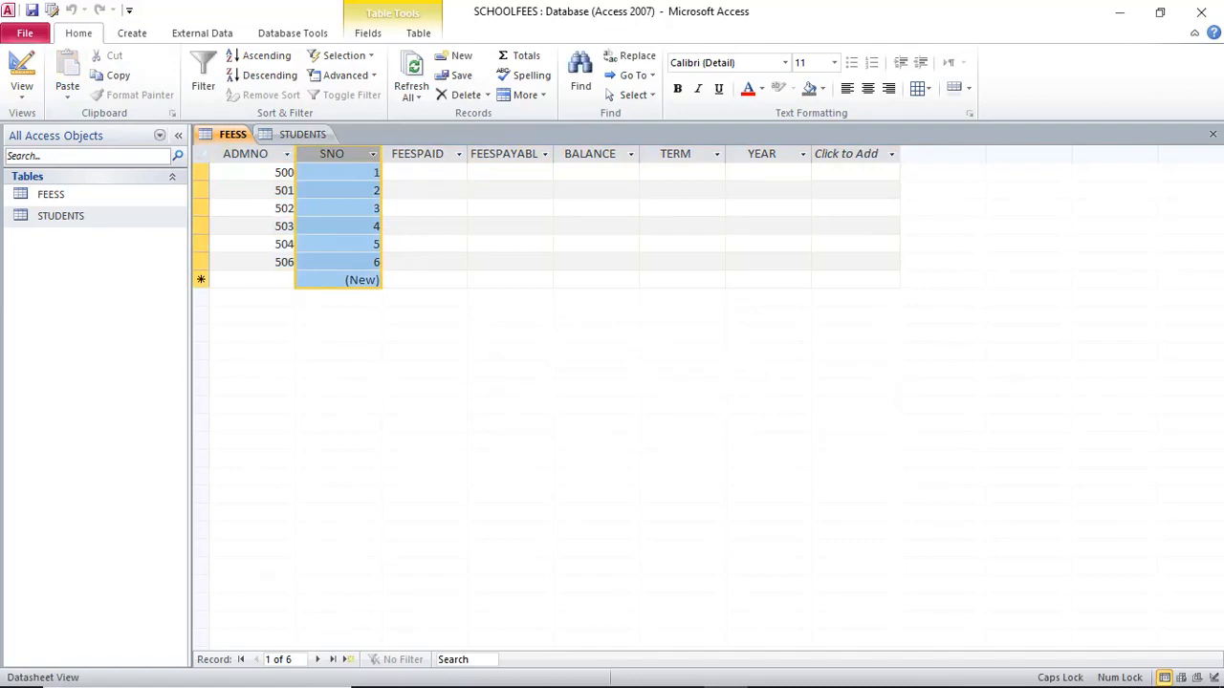
left_click(767, 172)
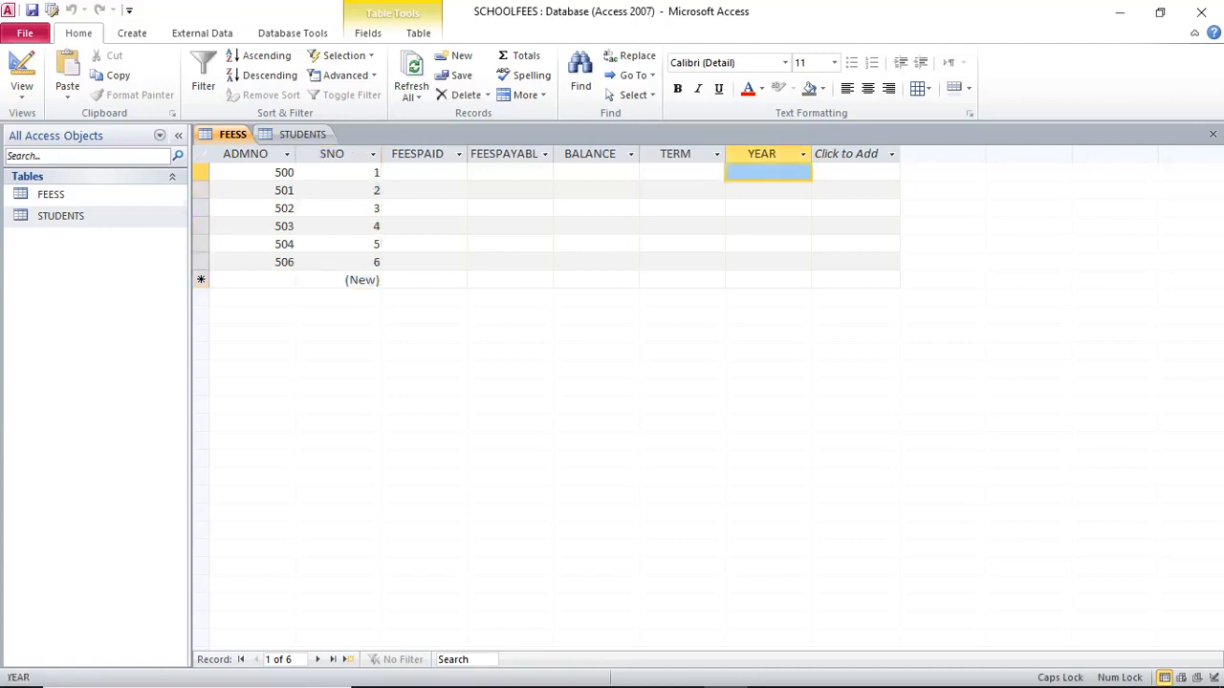
type("20")
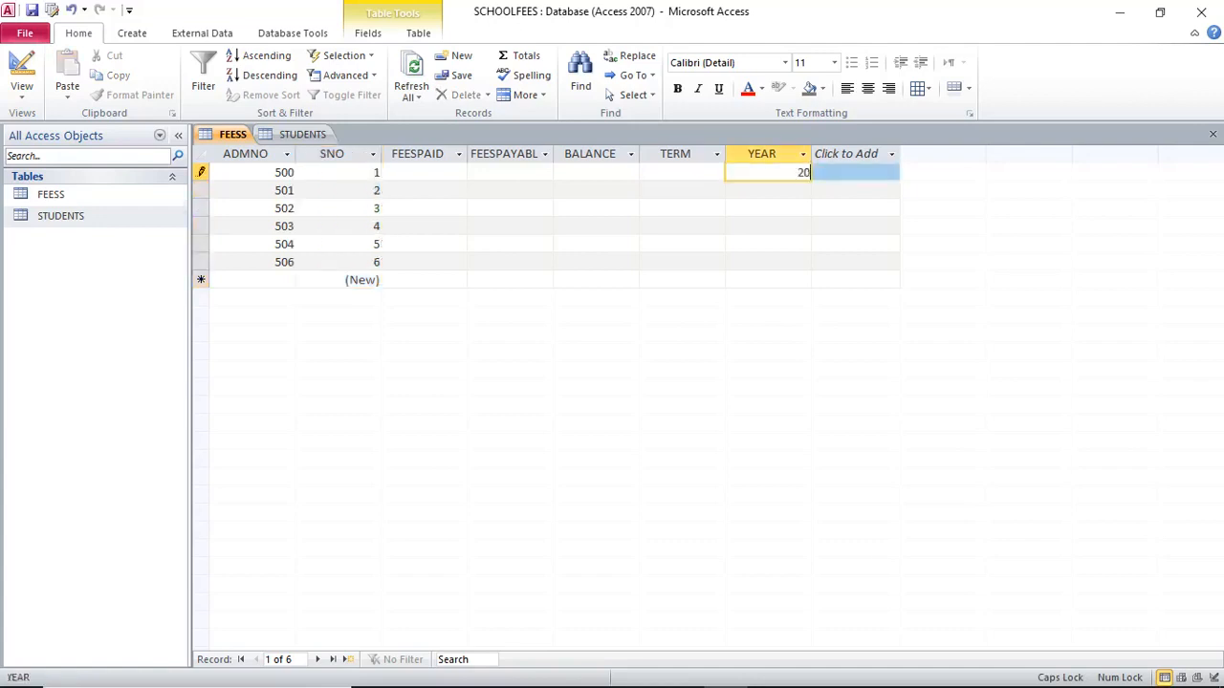
type("20")
key("Down")
type("2020")
key("Down")
type("2020")
key("Down")
type("202")
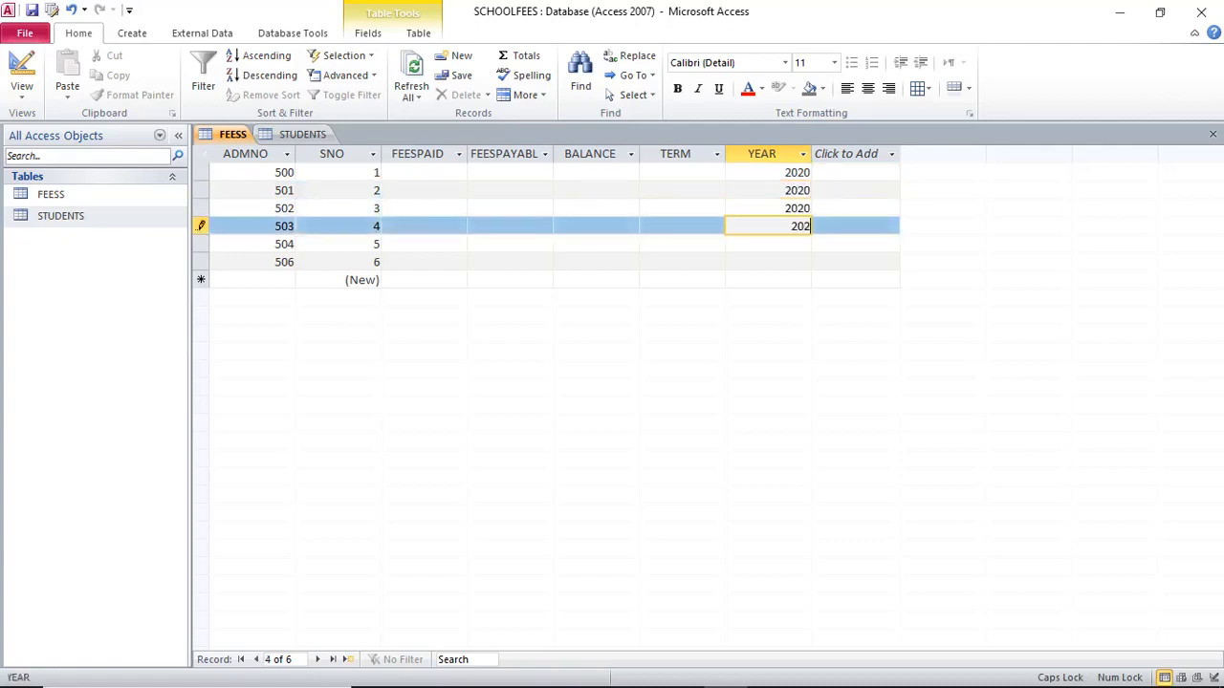
type("0")
key("Down")
type("2020")
key("Down")
type("2020")
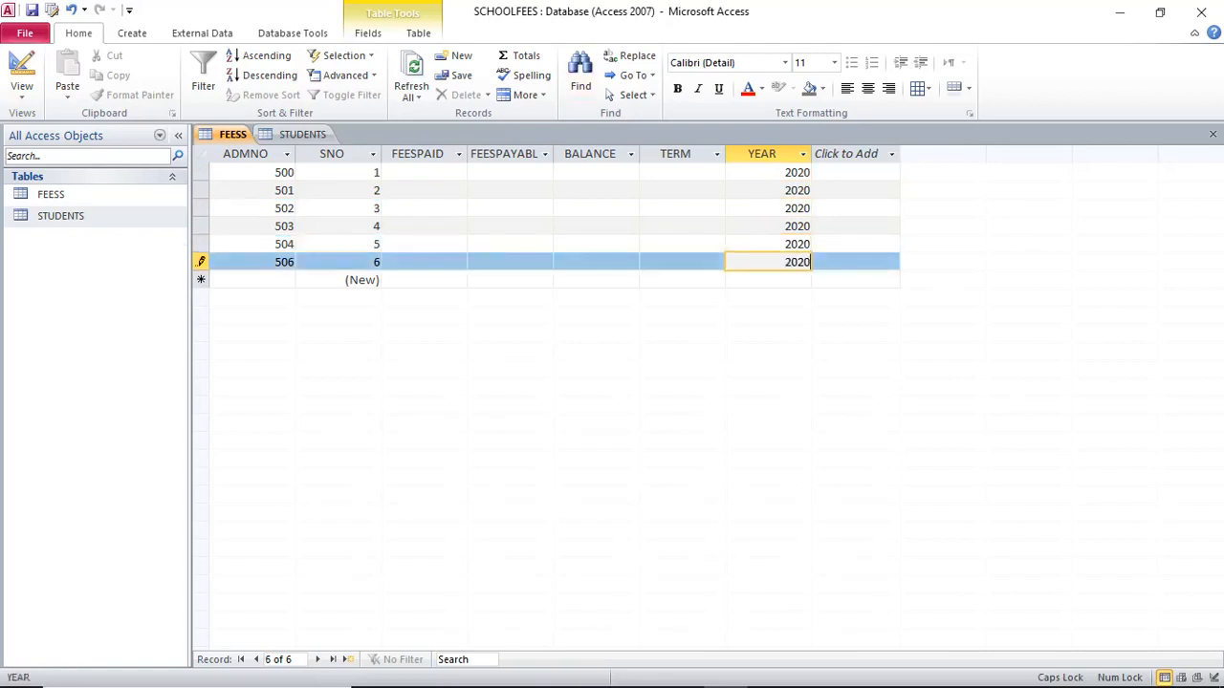
Copy the term column from STUDENTS into the TERM column of FEESS and close the FEESS table
left_click(302, 134)
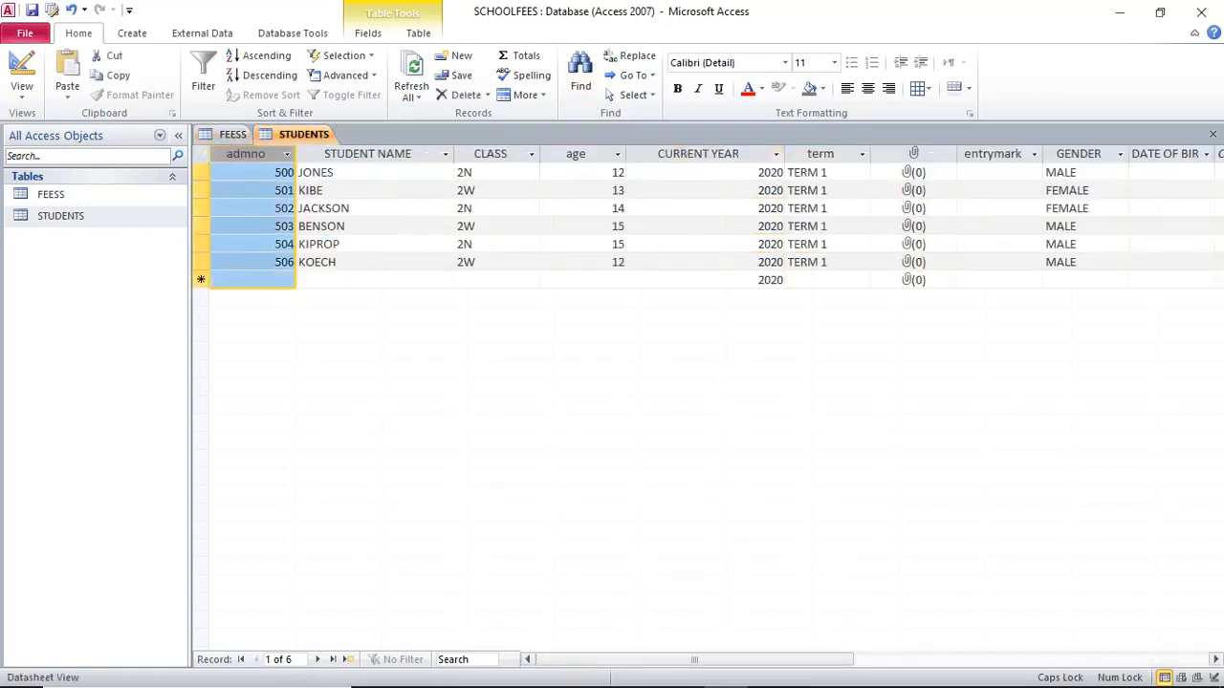
left_click(821, 153)
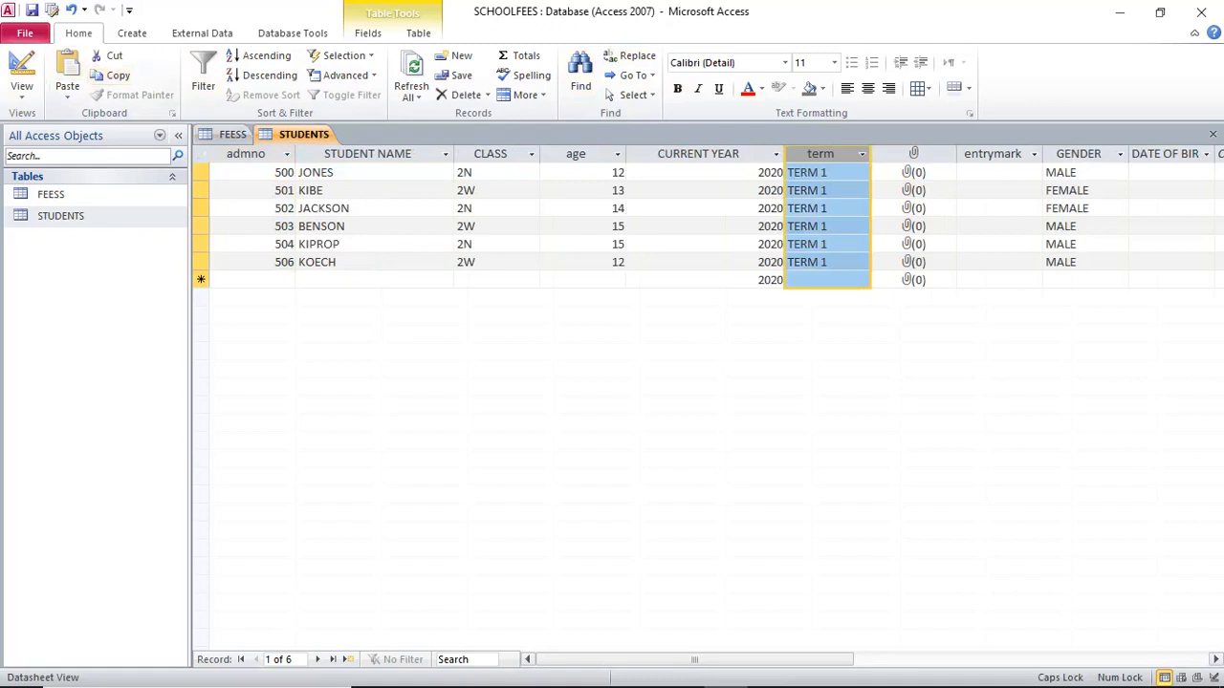
left_click(232, 134)
left_click(675, 153)
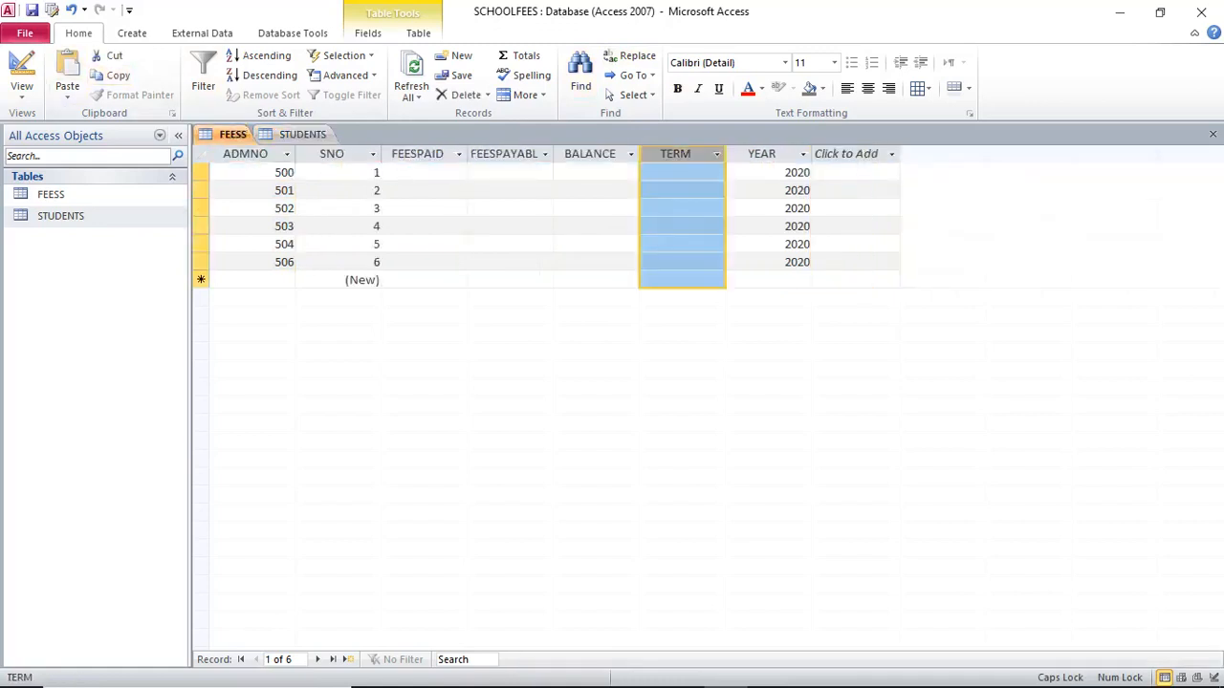
left_click(66, 75)
key("Return")
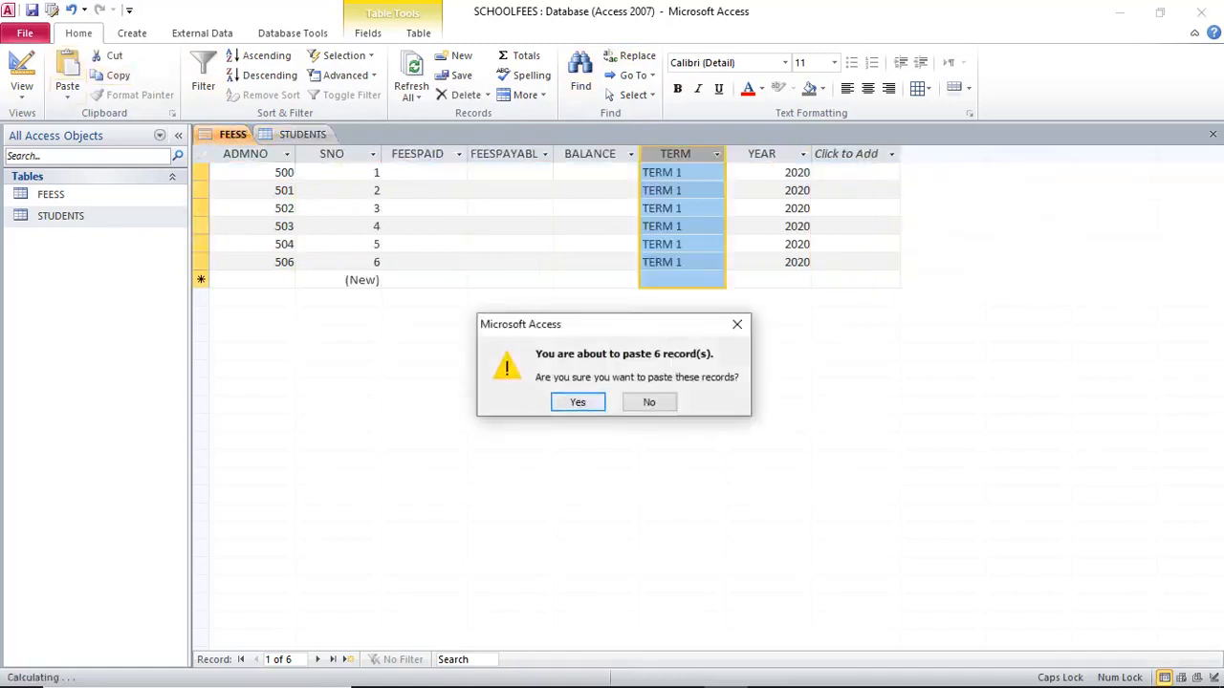
key("ctrl+w")
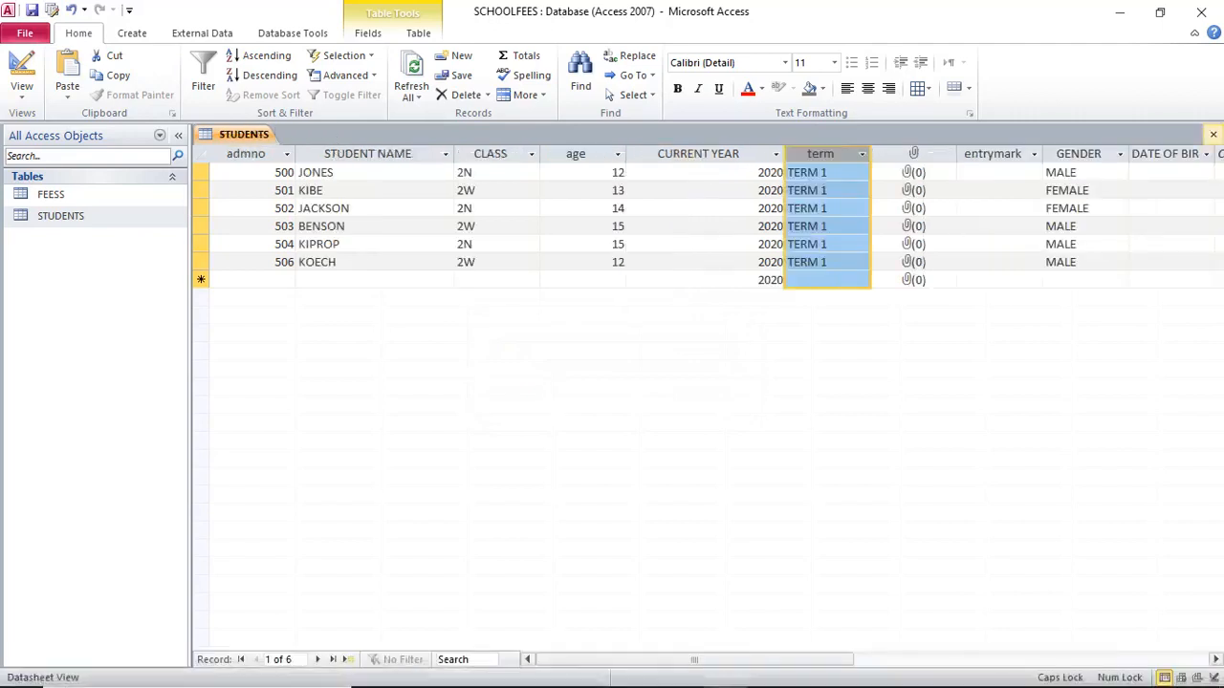
Close the STUDENTS table and switch to the MS ACCCESS lesson document in Word
left_click(1212, 134)
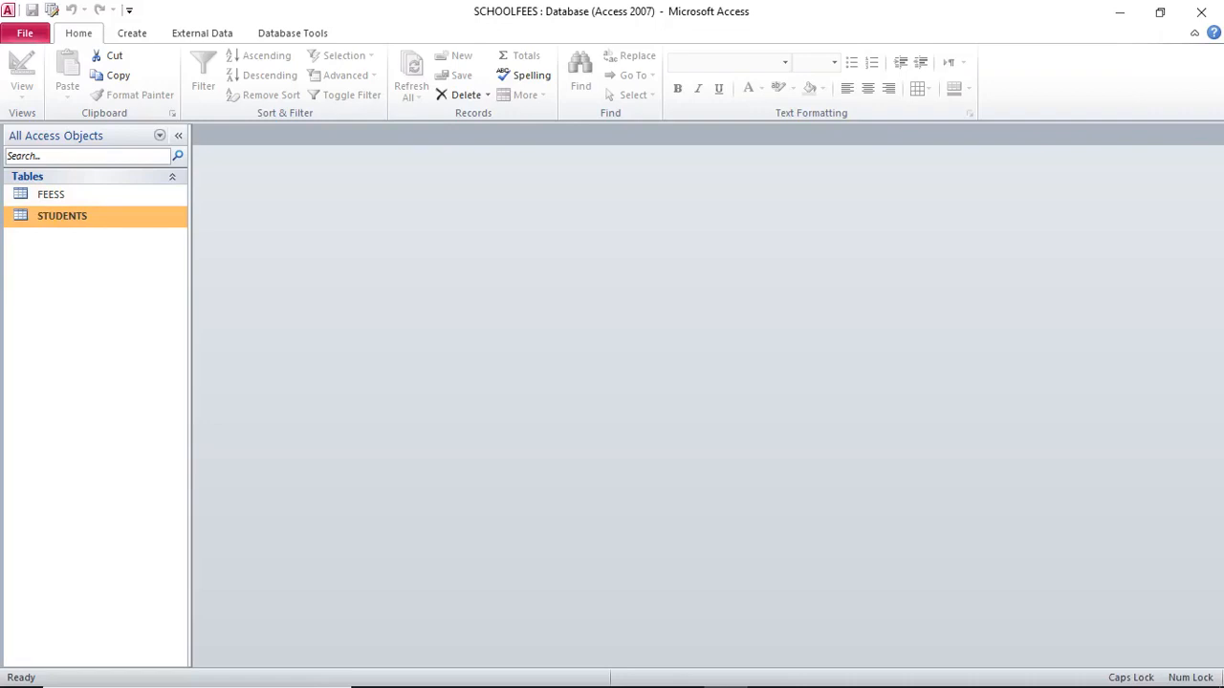
left_click(593, 670)
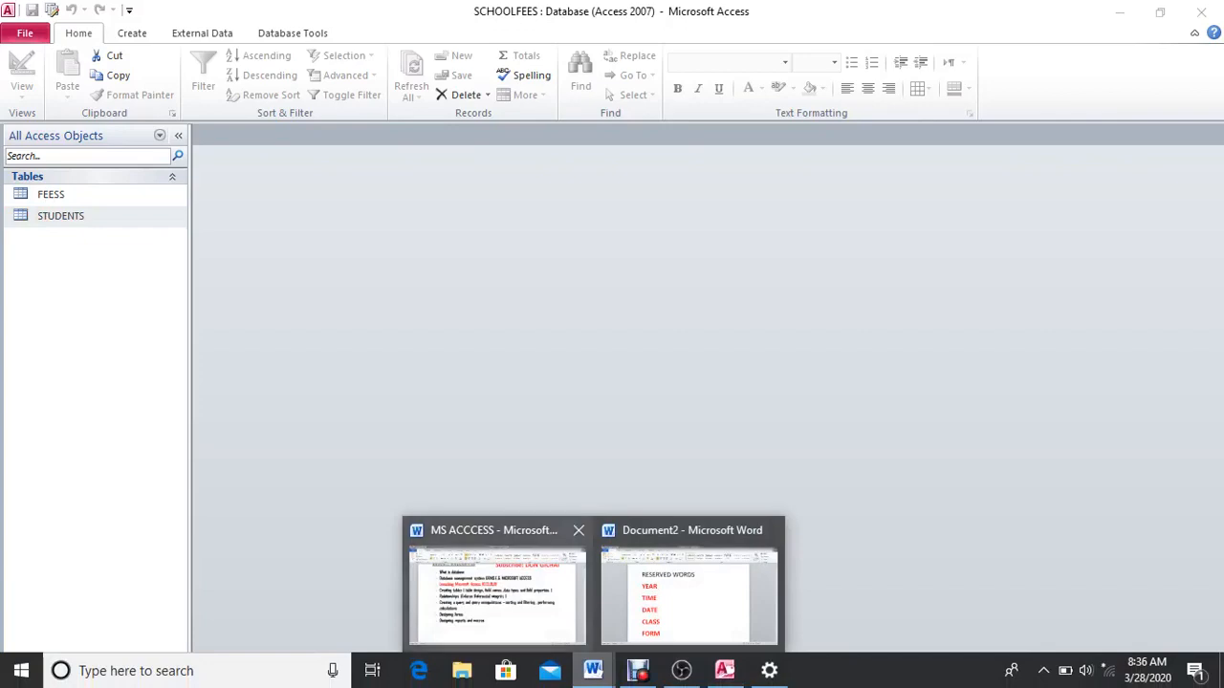
left_click(495, 583)
left_click(374, 476)
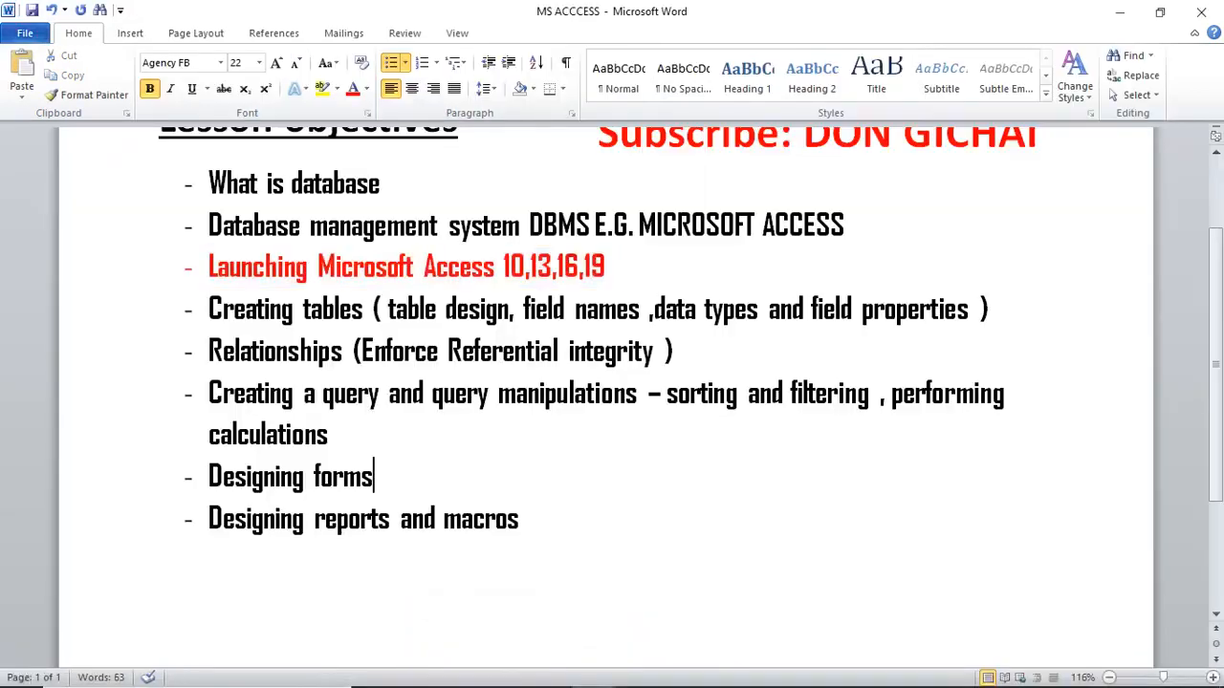
Colour the lesson objective line starting "Creating a query and query manipulations" red, leaving out its wrapped word "calculations"
left_click_drag(994, 309, 555, 351)
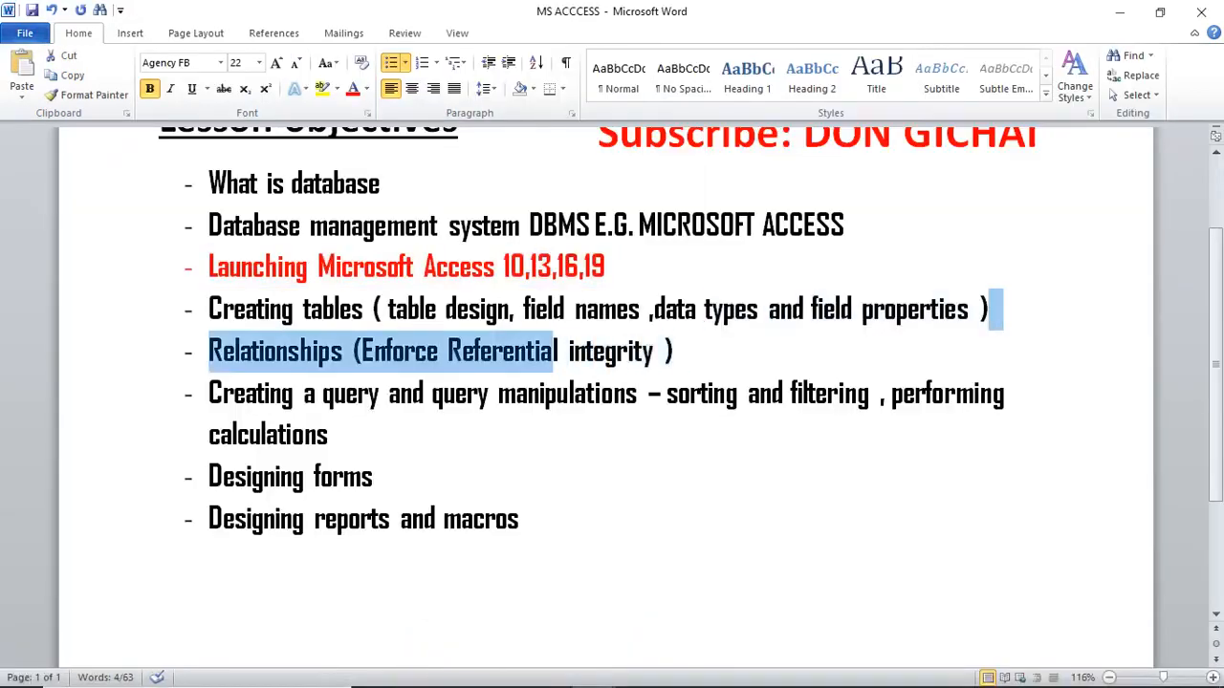
left_click(674, 351)
left_click_drag(1014, 394, 208, 394)
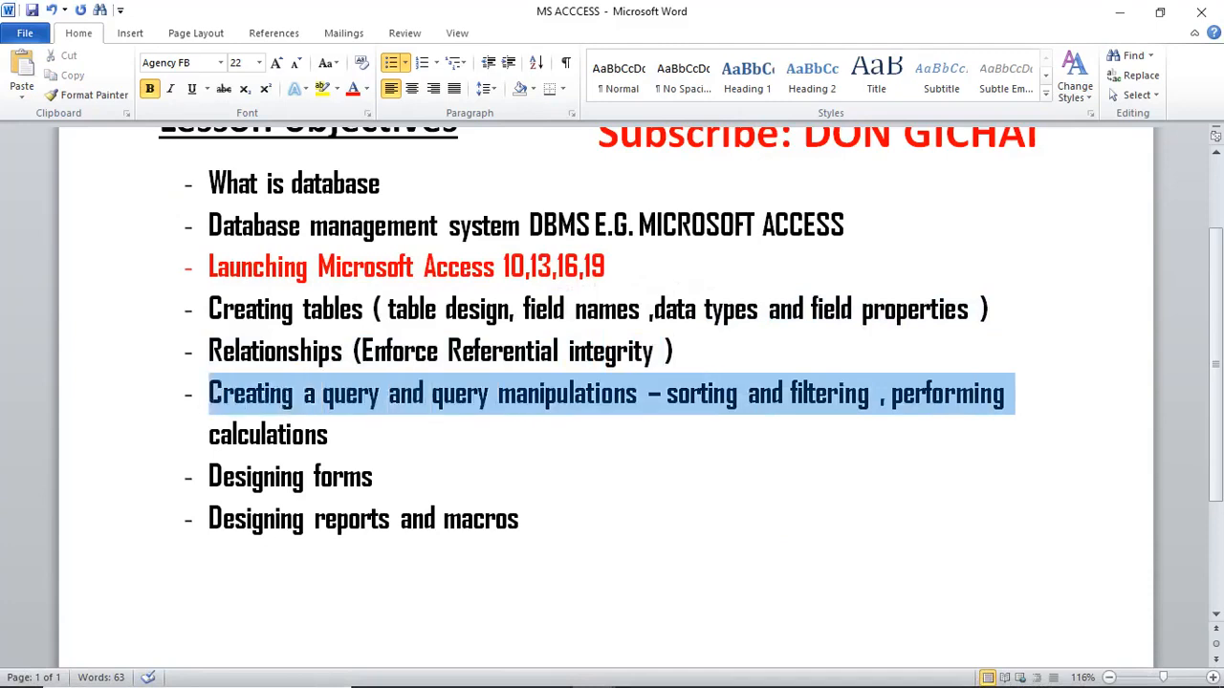
left_click(353, 88)
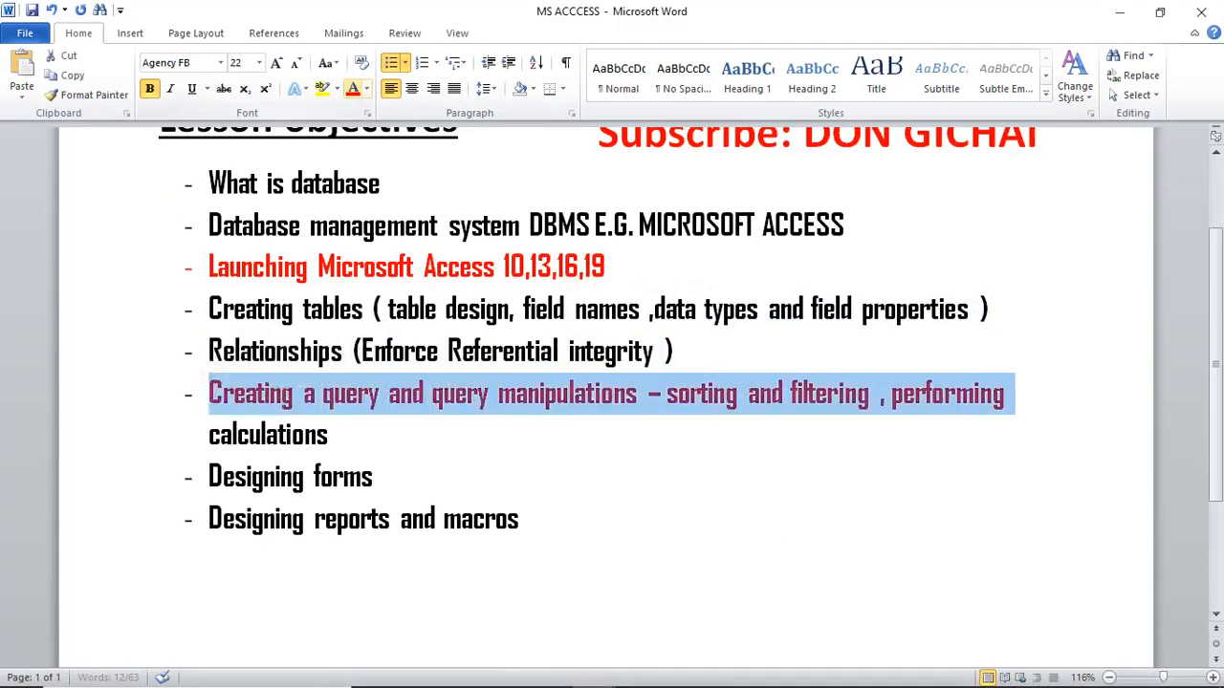
left_click(341, 435)
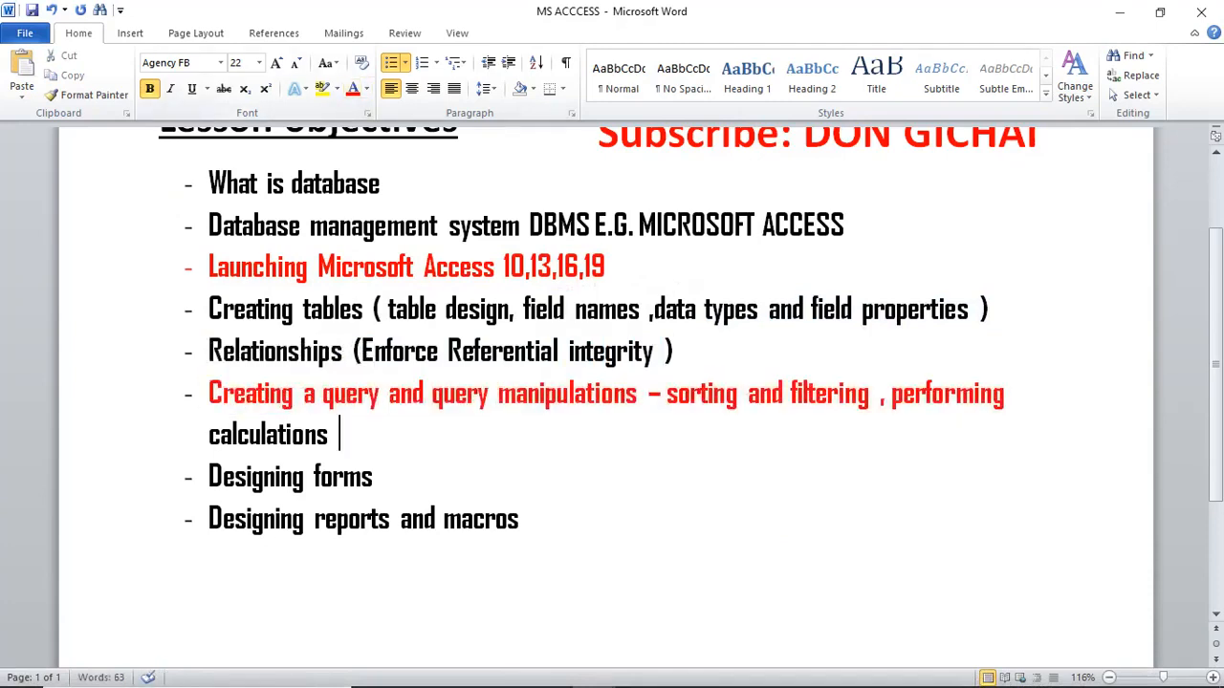
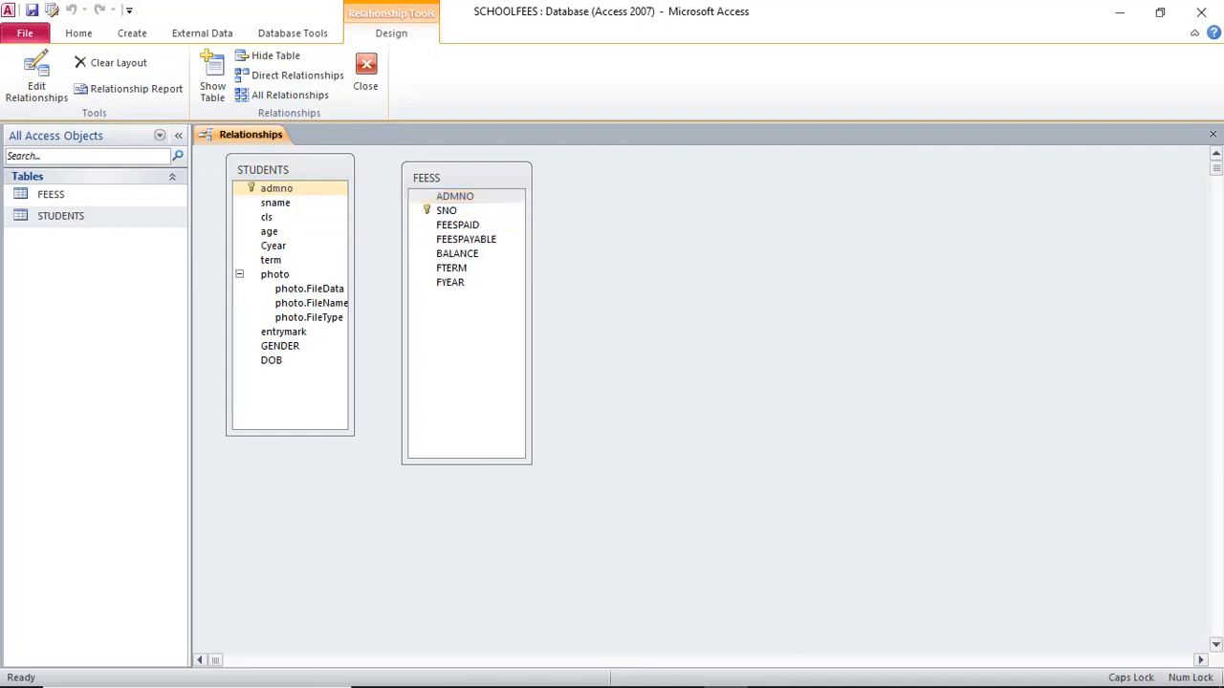
Relate admno in STUDENTS to ADMNO in FEESS with referential integrity enforced, and move the FEESS box away from STUDENTS
left_click(277, 189)
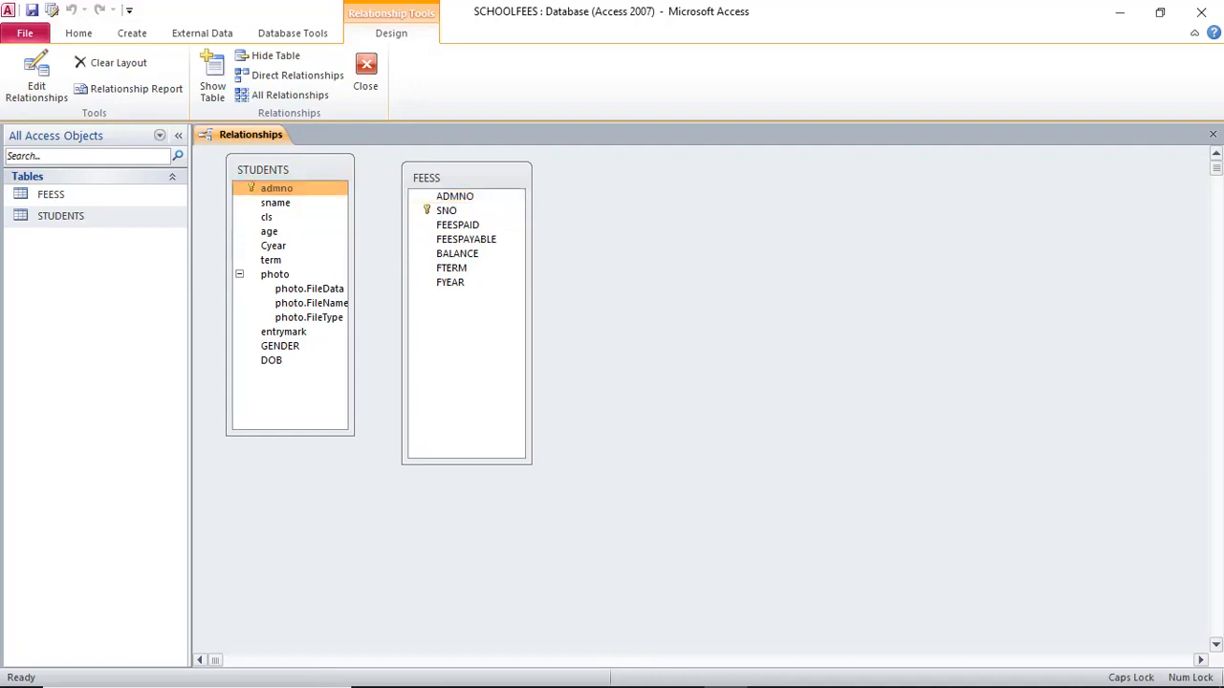
left_click_drag(277, 188, 455, 196)
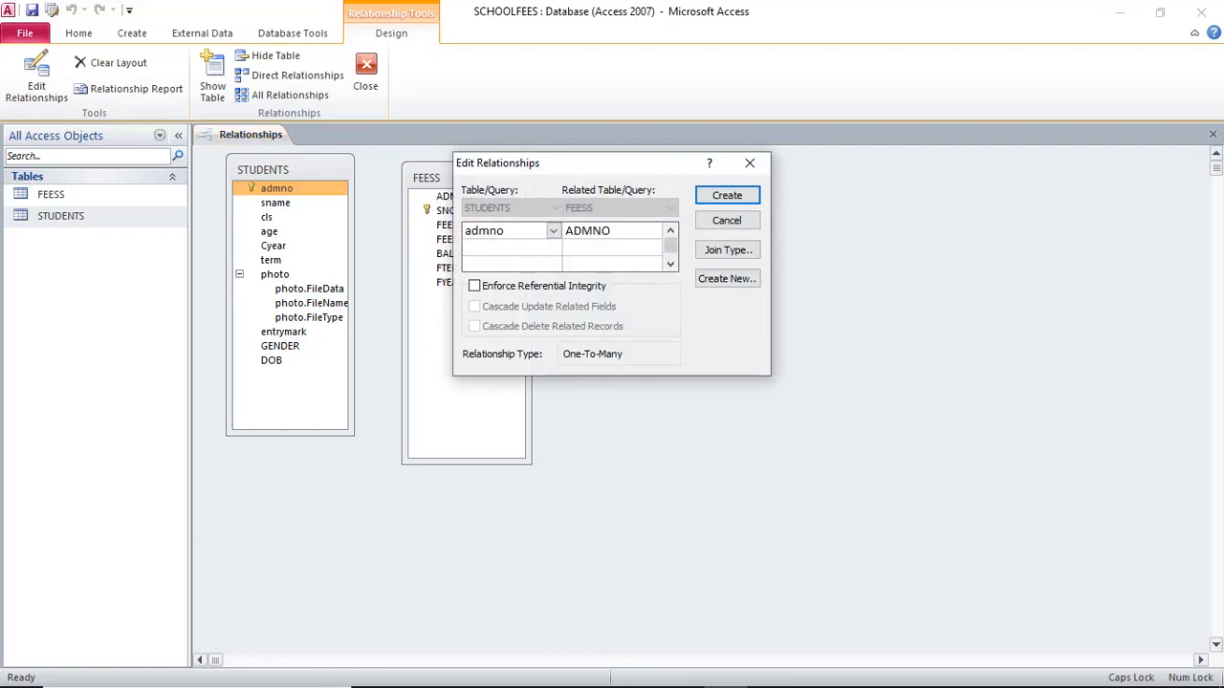
left_click(474, 286)
left_click(727, 195)
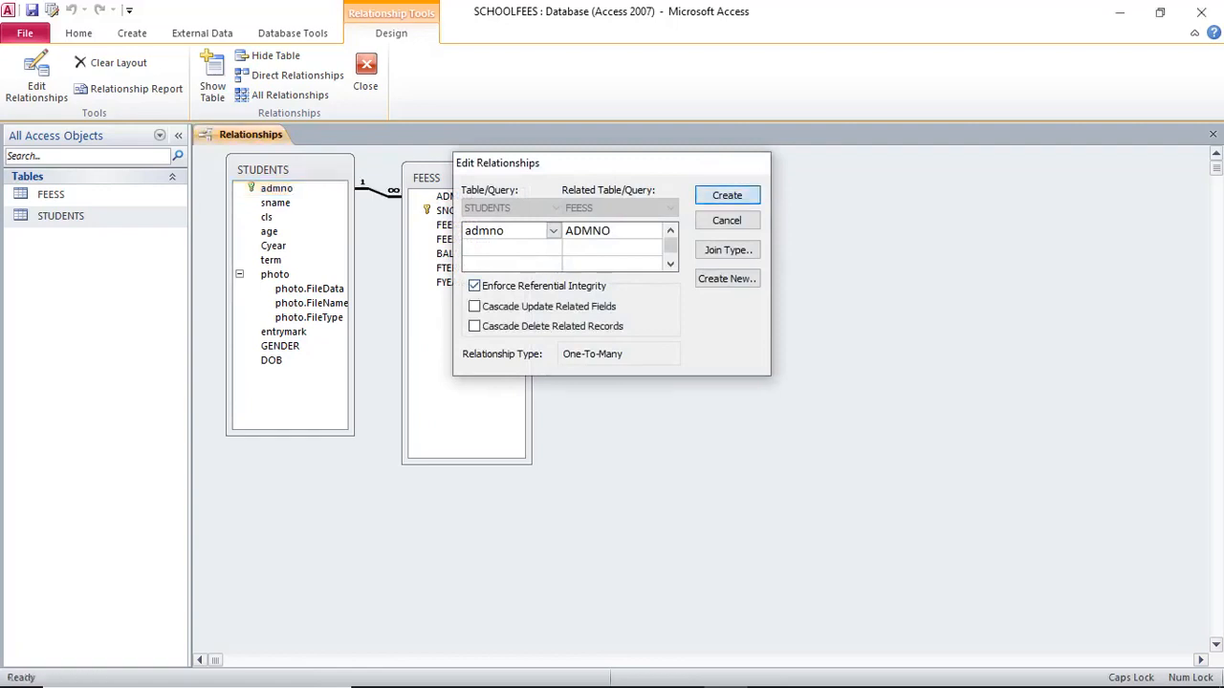
left_click_drag(427, 178, 512, 185)
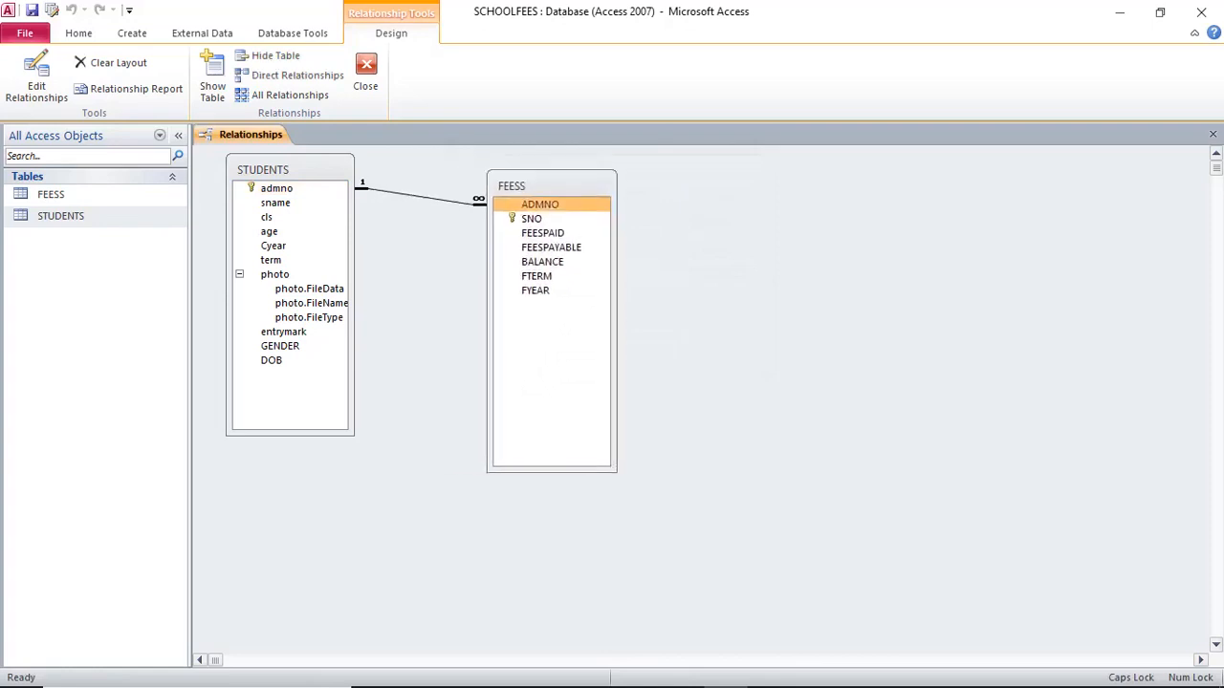
Delete the relationship between the STUDENTS and FEESS tables
left_click(422, 197)
key("Delete")
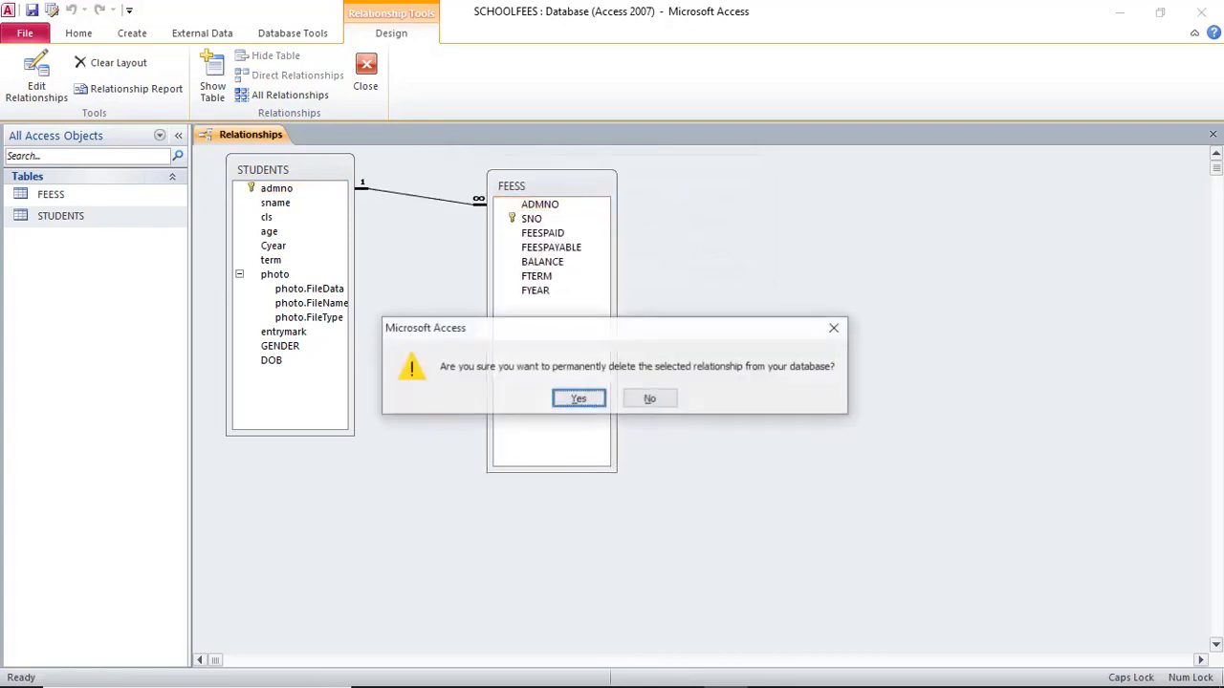
key("Return")
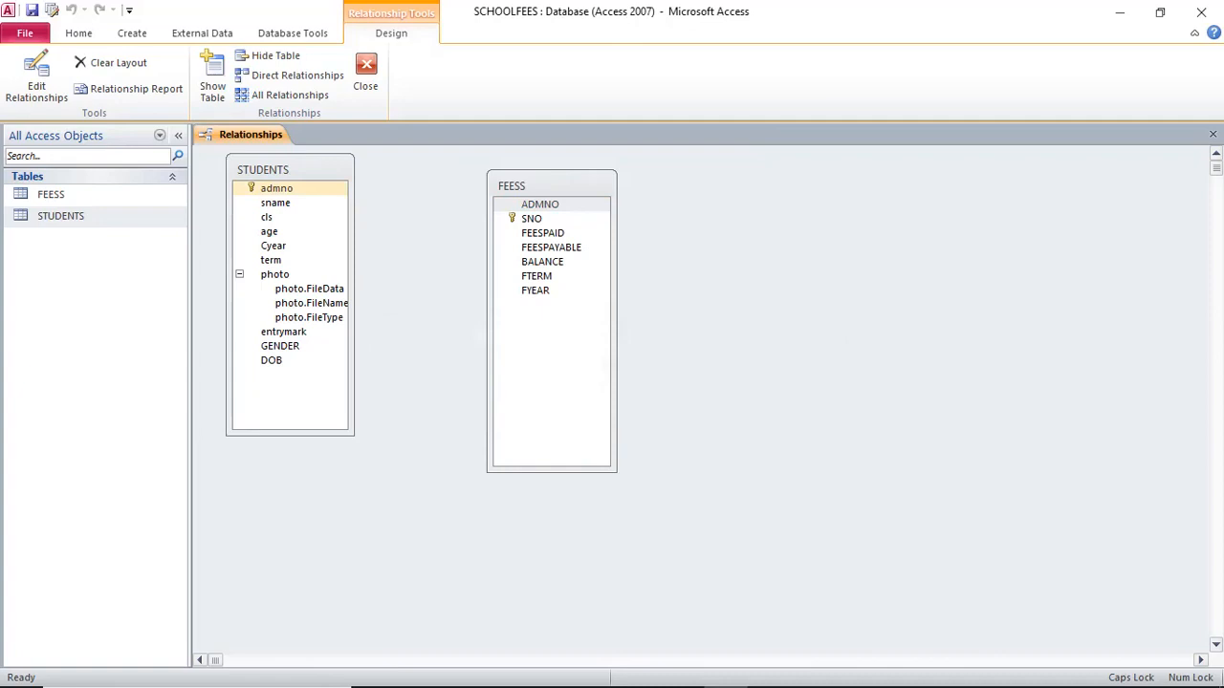
Recreate the admno to ADMNO relationship with referential integrity enforced, then space FEESS further from STUDENTS and close the relationships layout
left_click(276, 188)
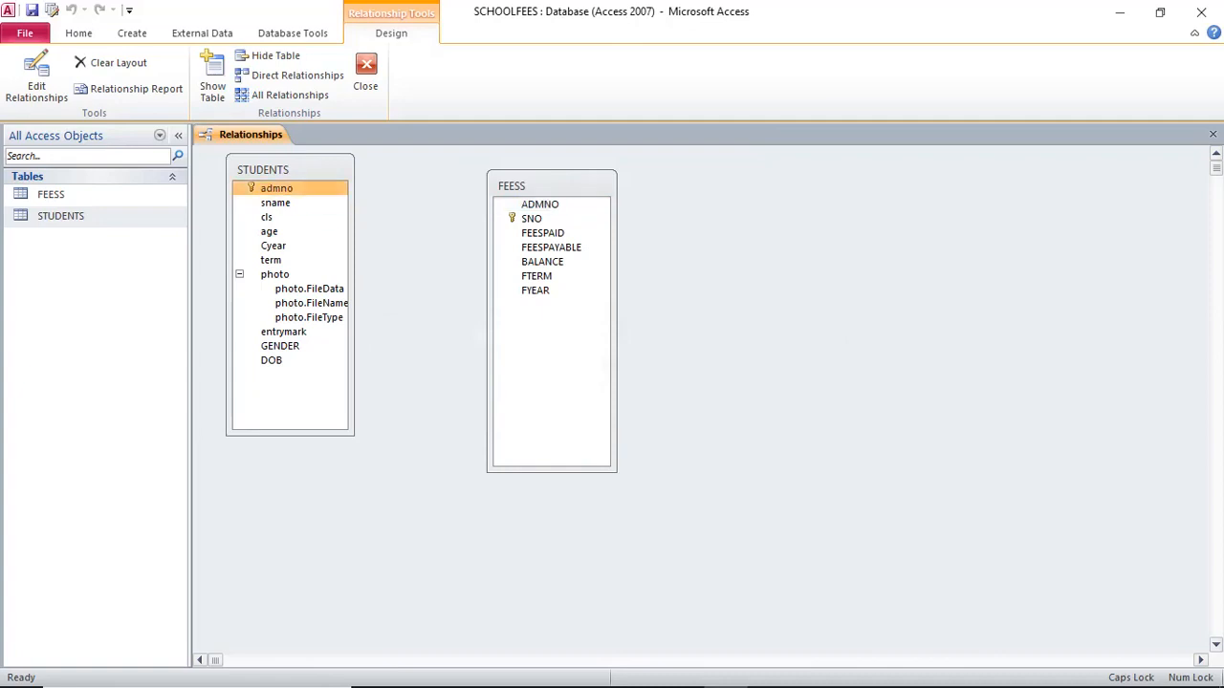
left_click_drag(276, 188, 540, 204)
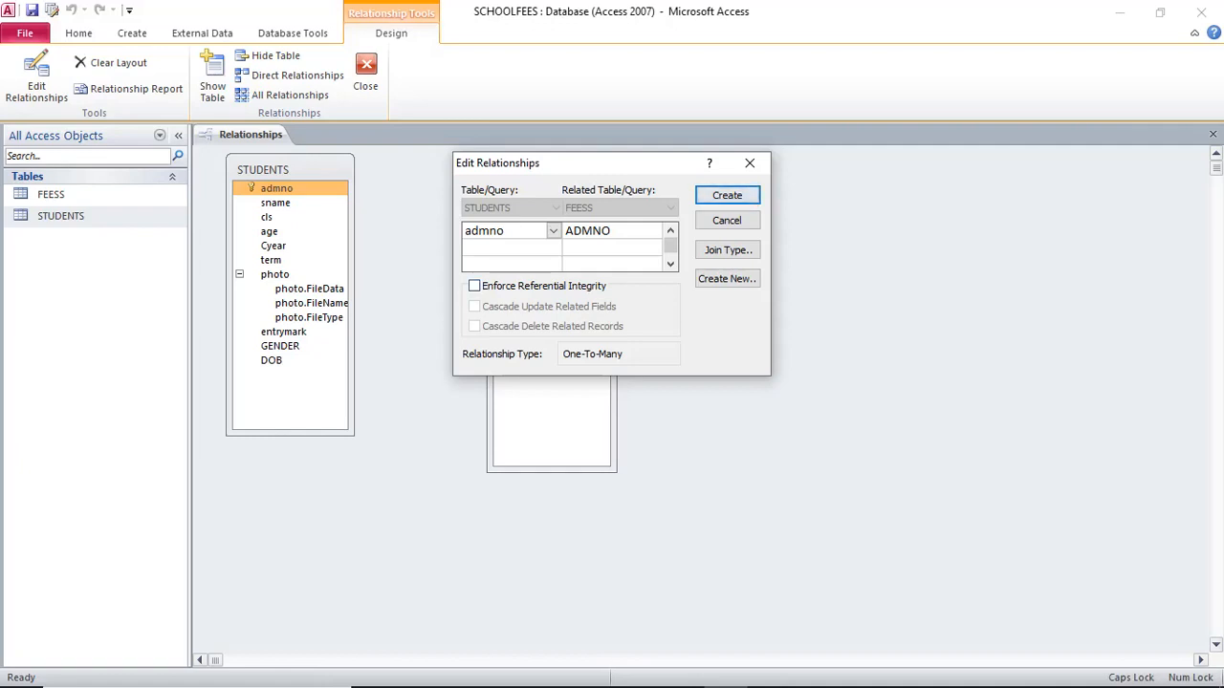
left_click(475, 286)
left_click(726, 195)
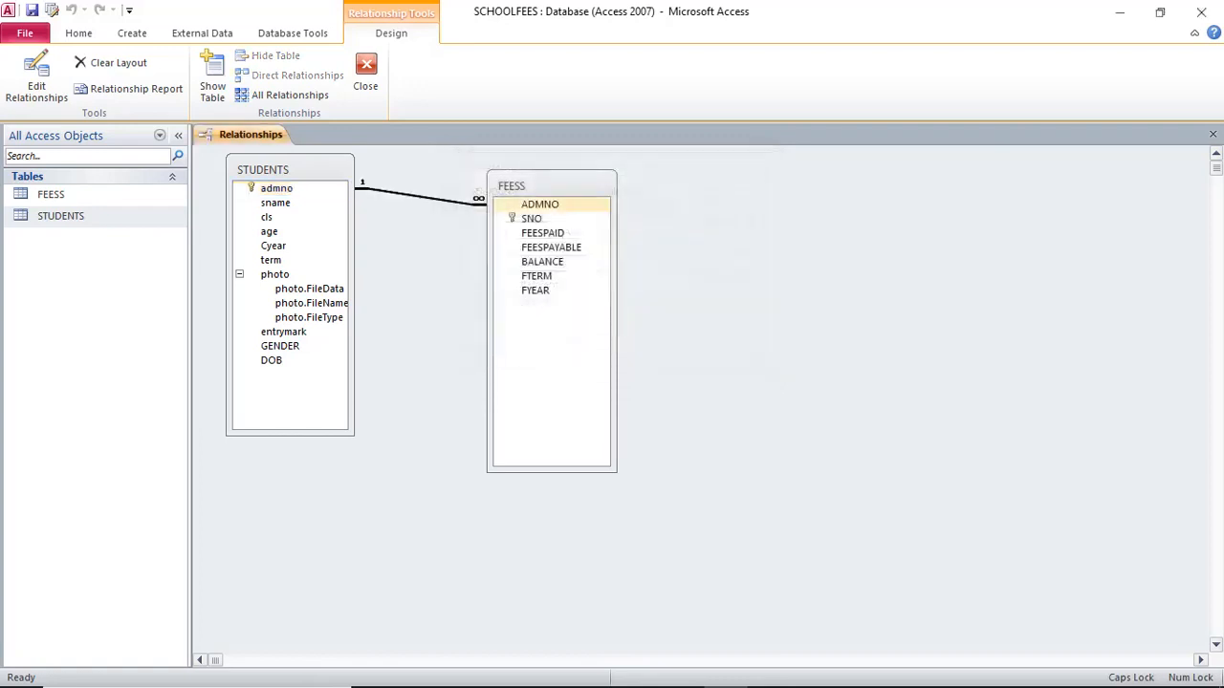
left_click_drag(536, 185, 682, 272)
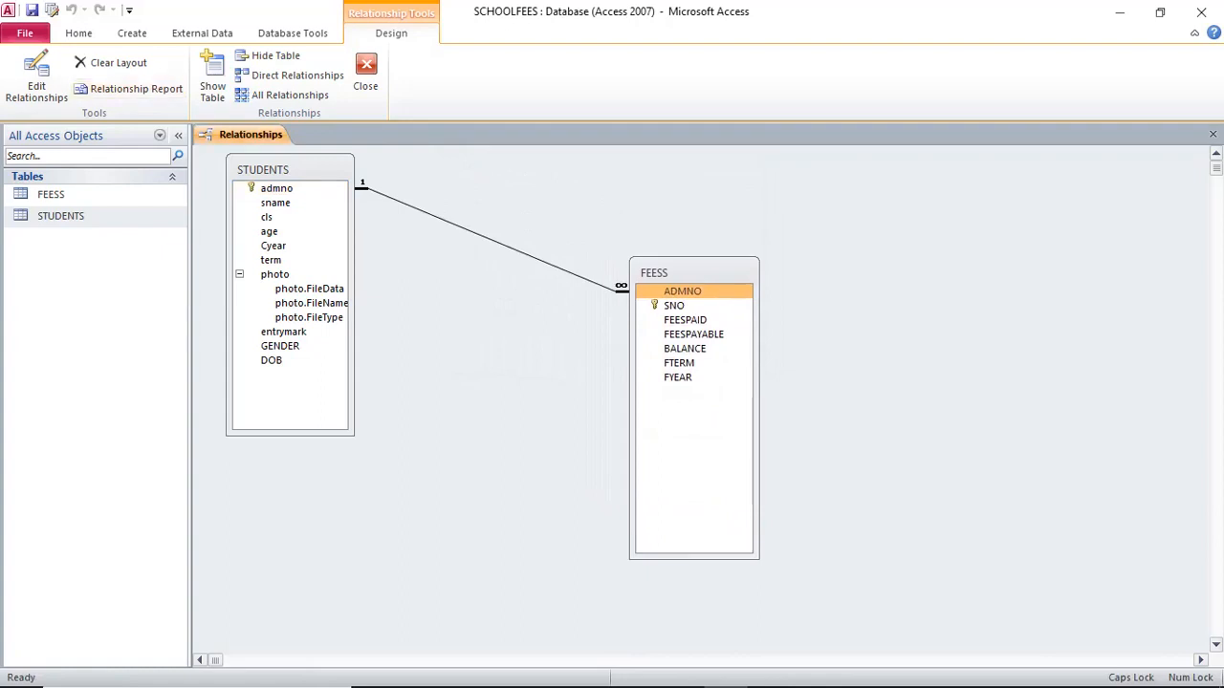
left_click(1212, 134)
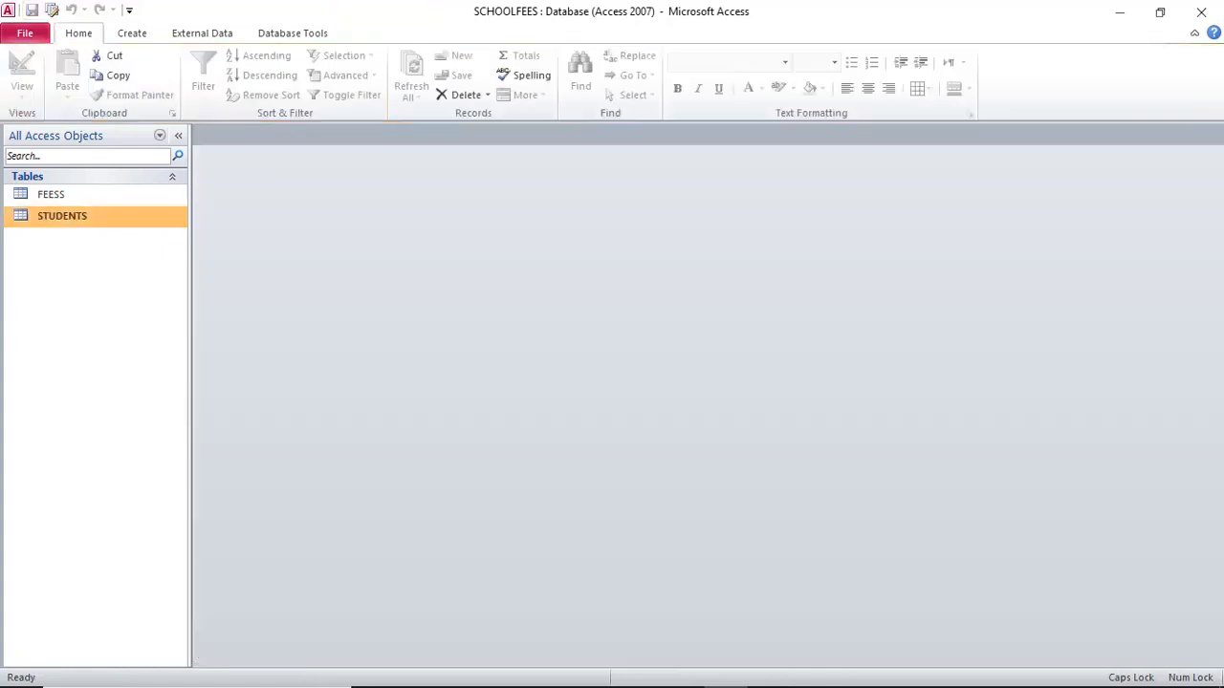
Open the FEESS table to review its records, then close it
left_click(76, 216)
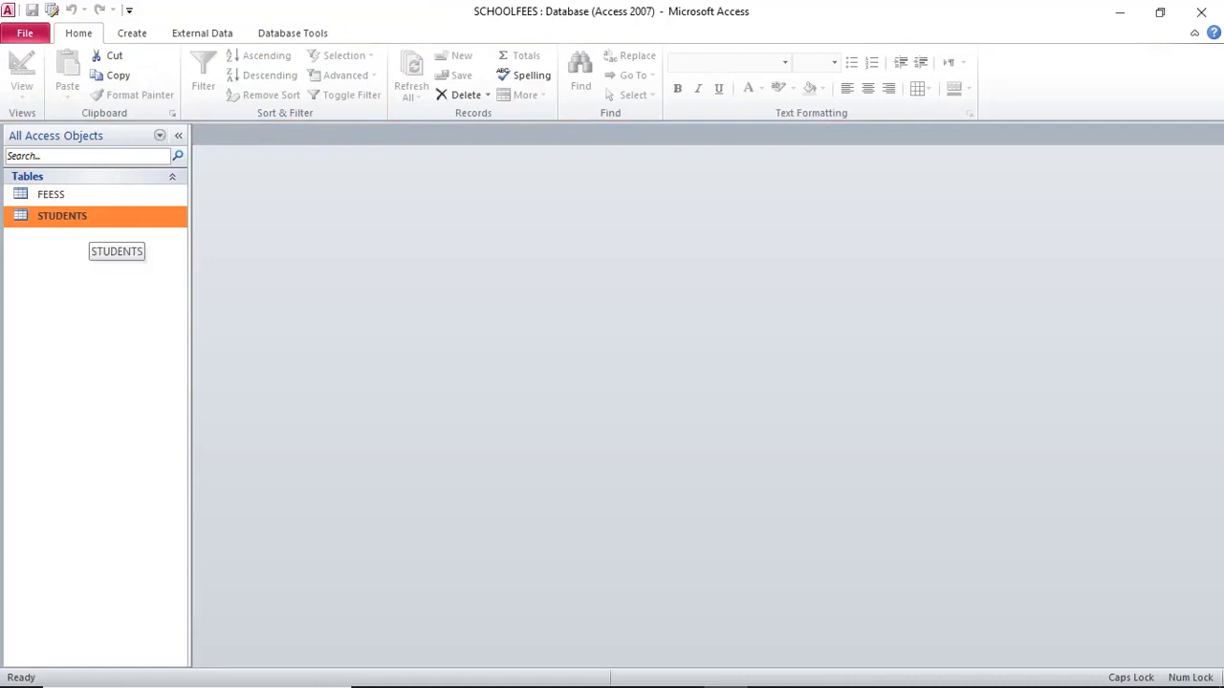
left_click(58, 194)
key("Return")
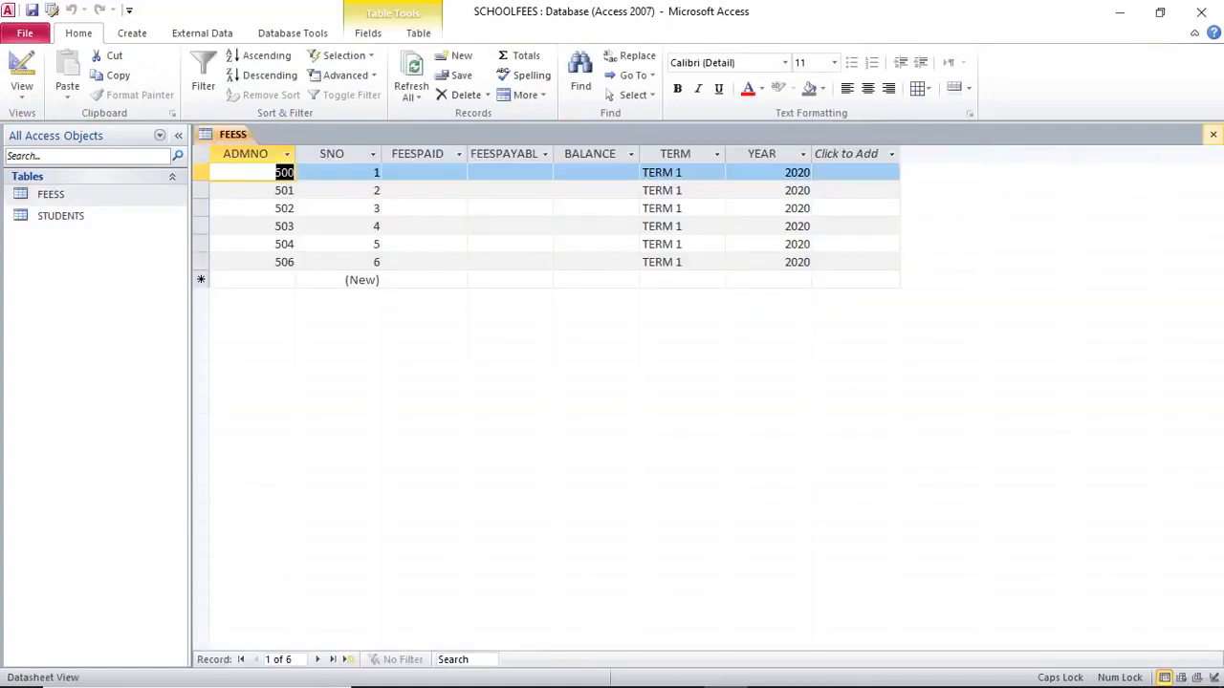
left_click(1213, 134)
Open the STUDENTS table, expand the related fees records of all six students to examine them, and close the table
double_click(61, 216)
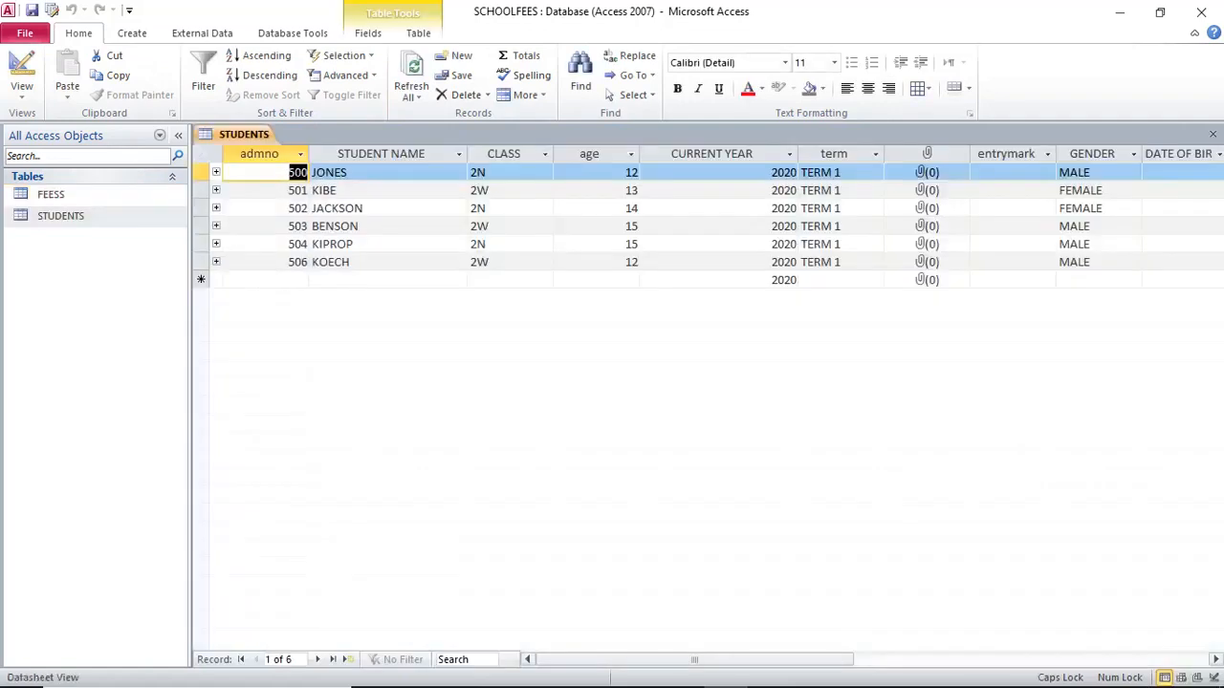
left_click(215, 262)
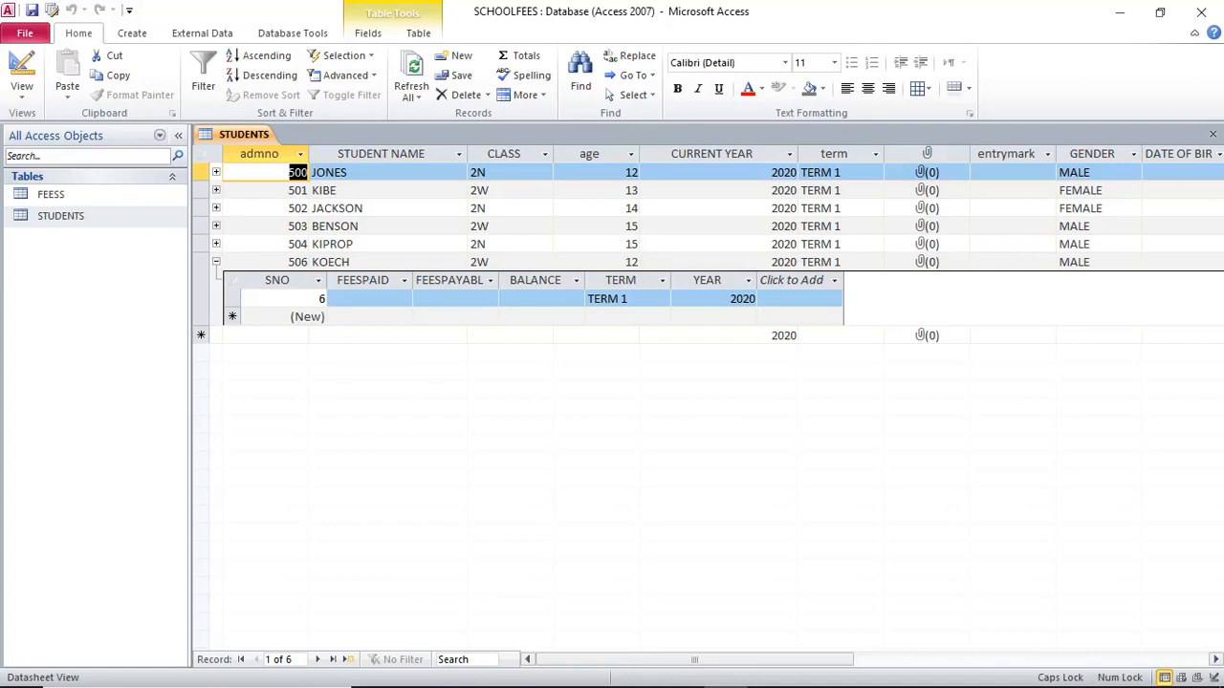
left_click(369, 299)
left_click(456, 300)
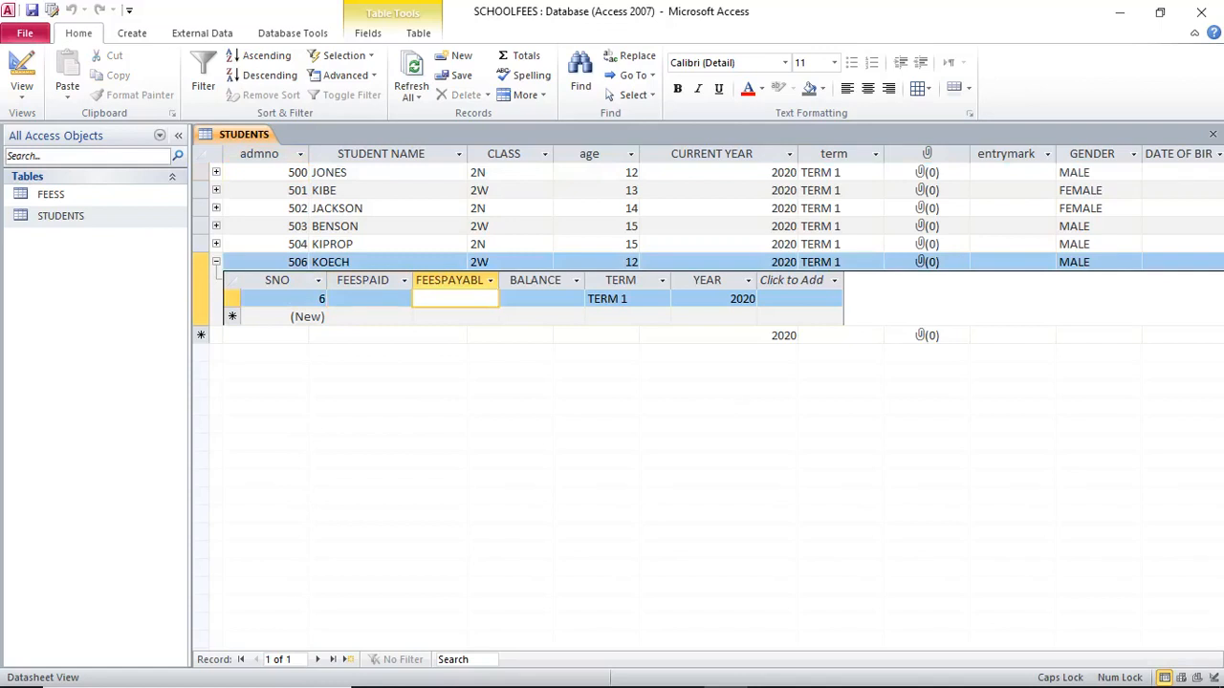
left_click(215, 190)
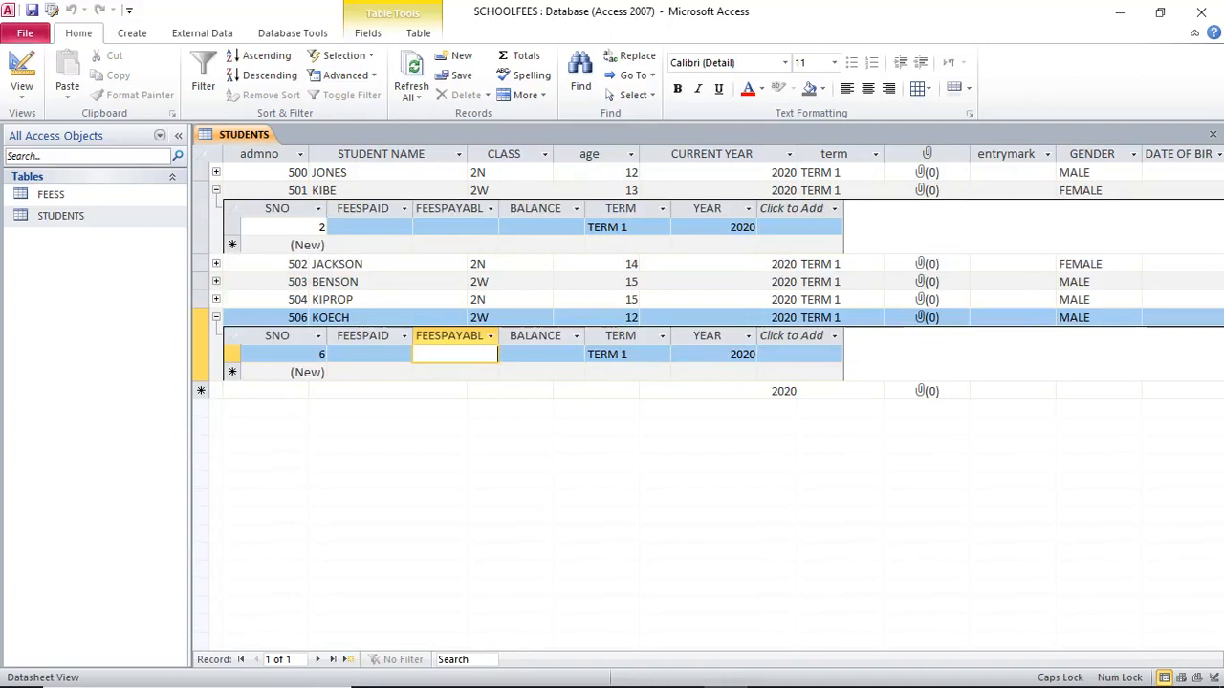
left_click(455, 227)
left_click(541, 227)
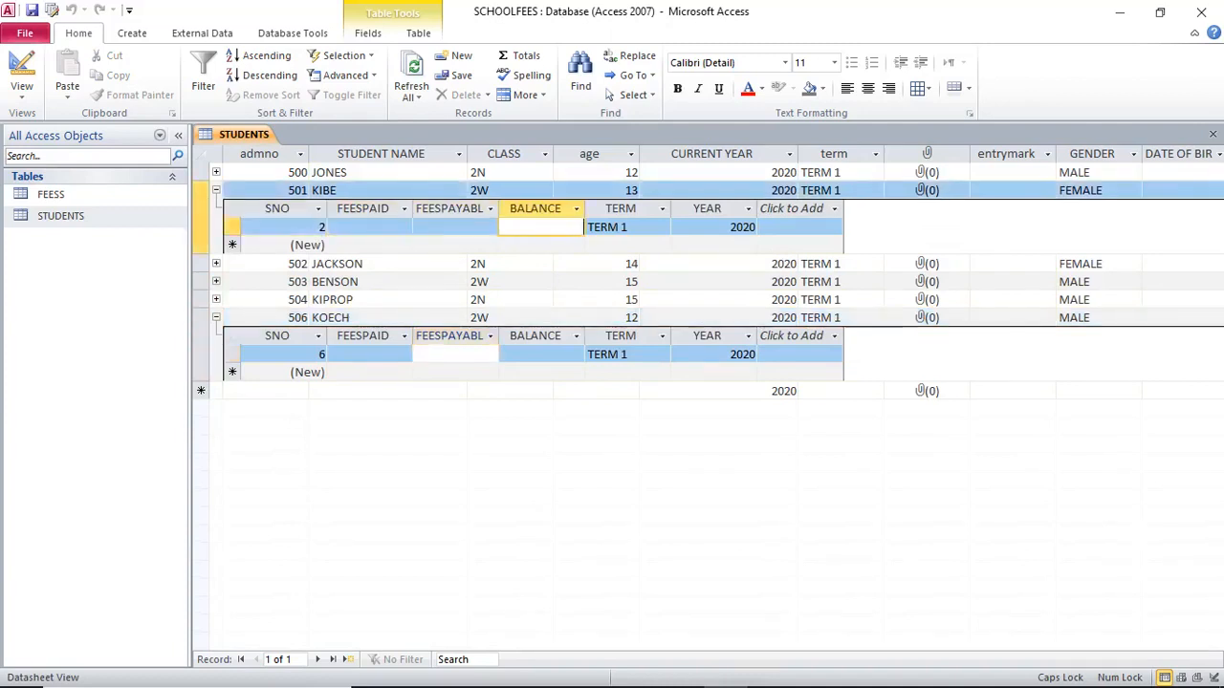
left_click(216, 172)
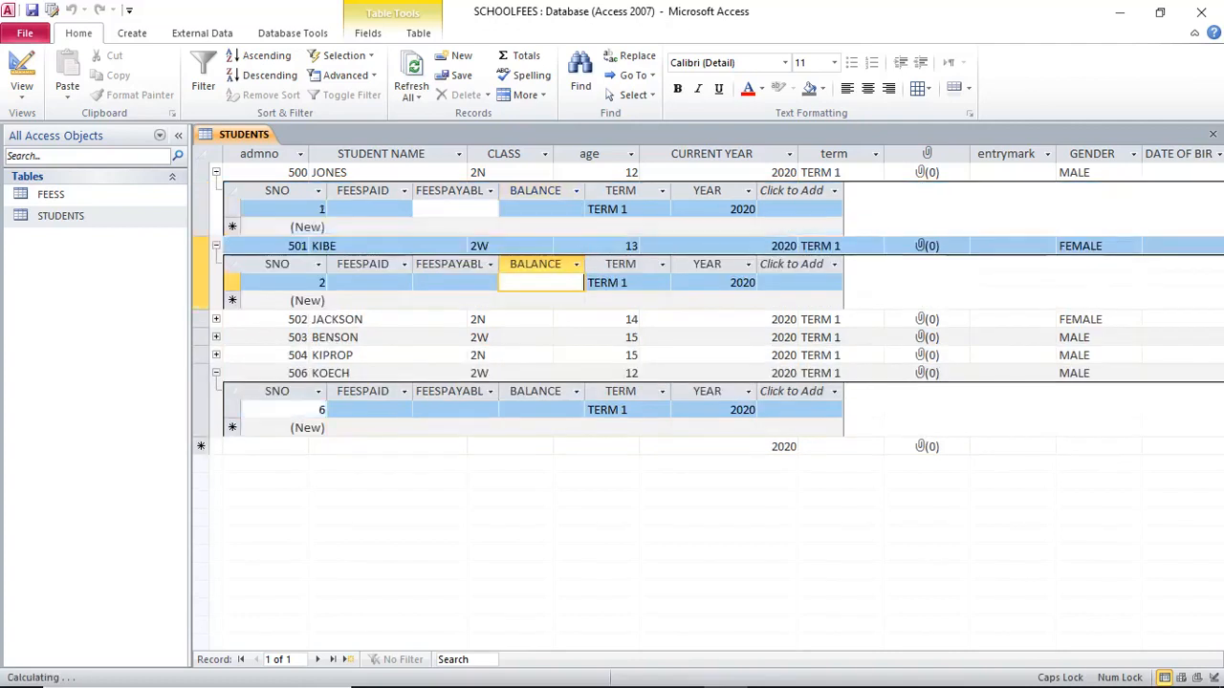
left_click(216, 319)
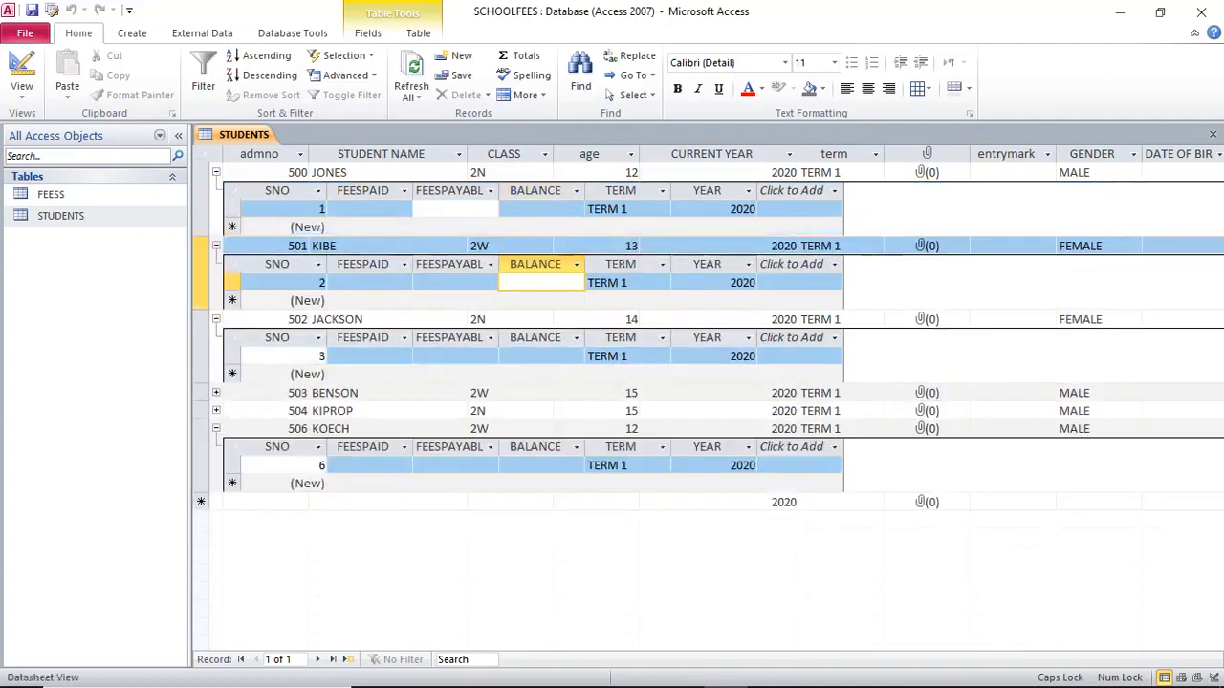
left_click(217, 393)
left_click(216, 467)
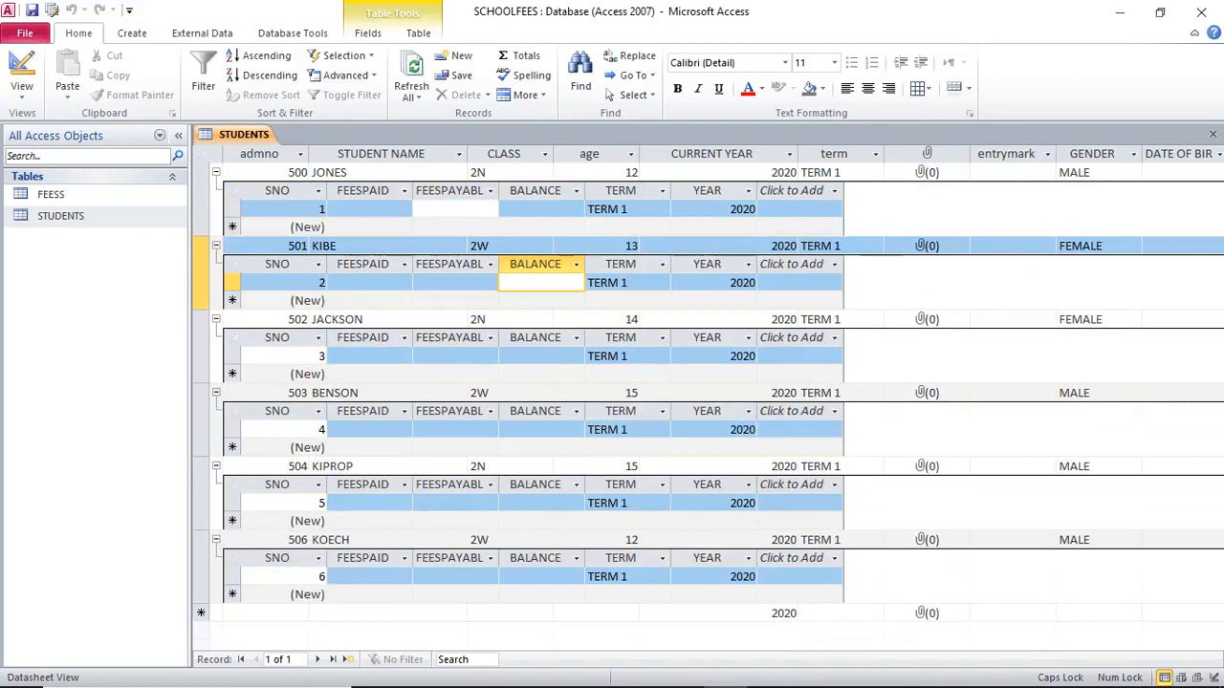
left_click(1212, 134)
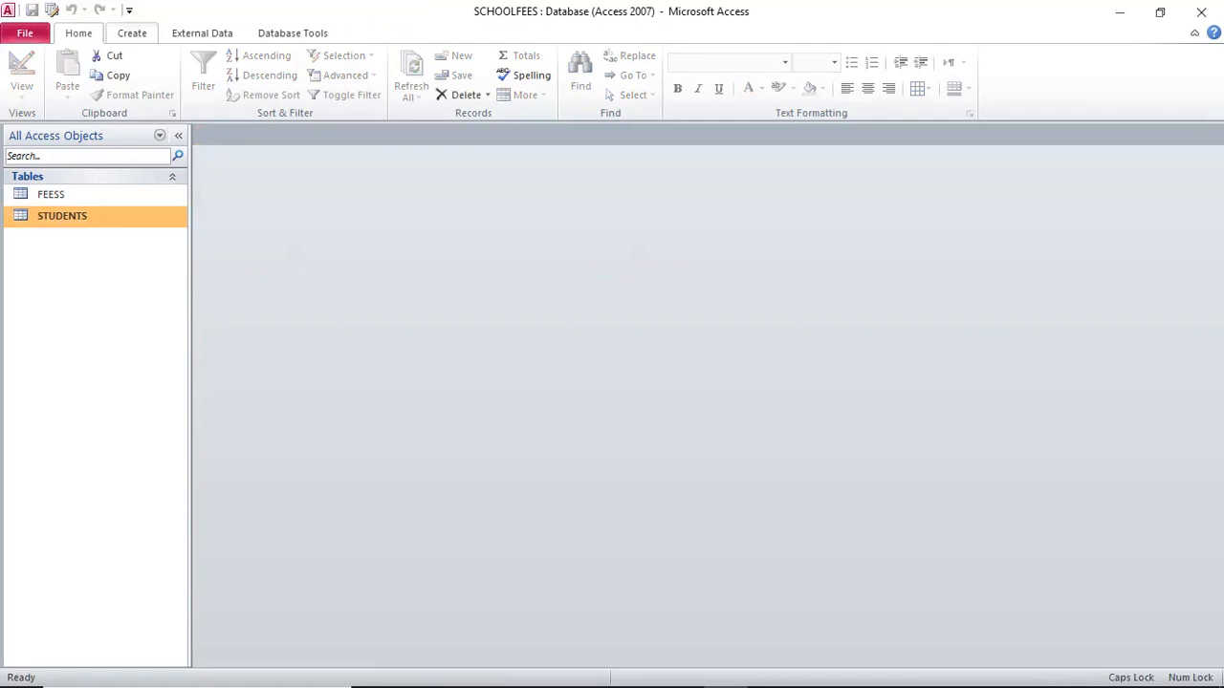
Create a new query in design view and add the FEESS and STUDENTS tables to it
left_click(132, 32)
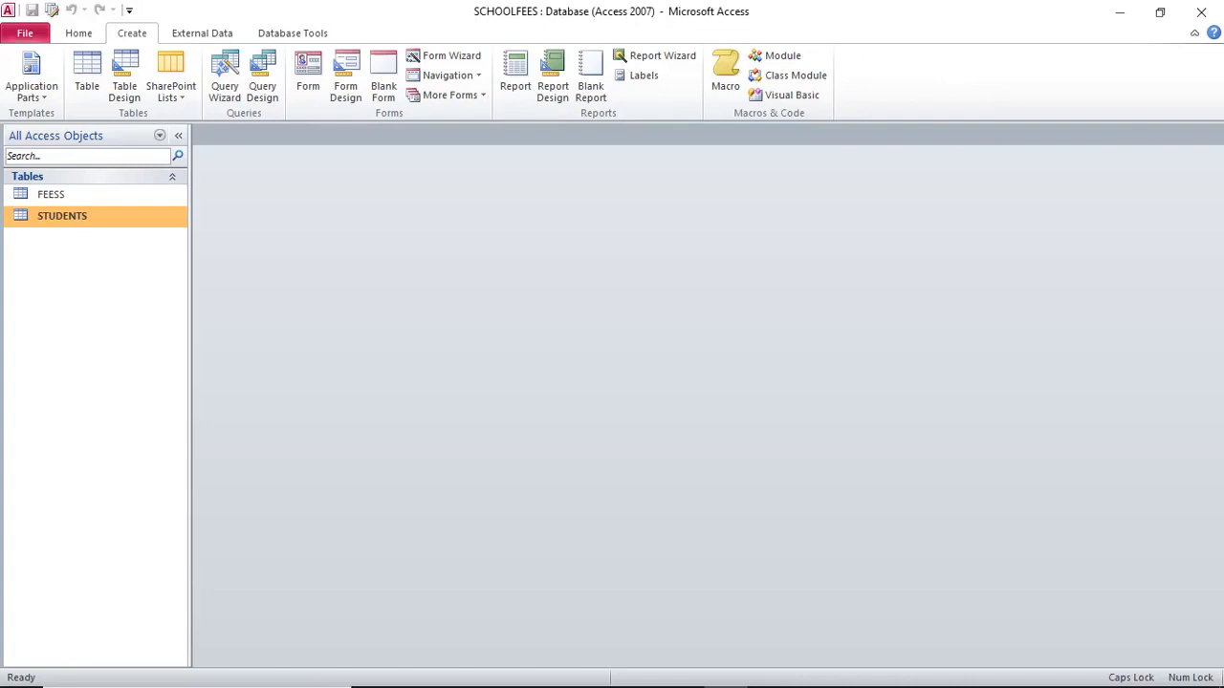
left_click(262, 76)
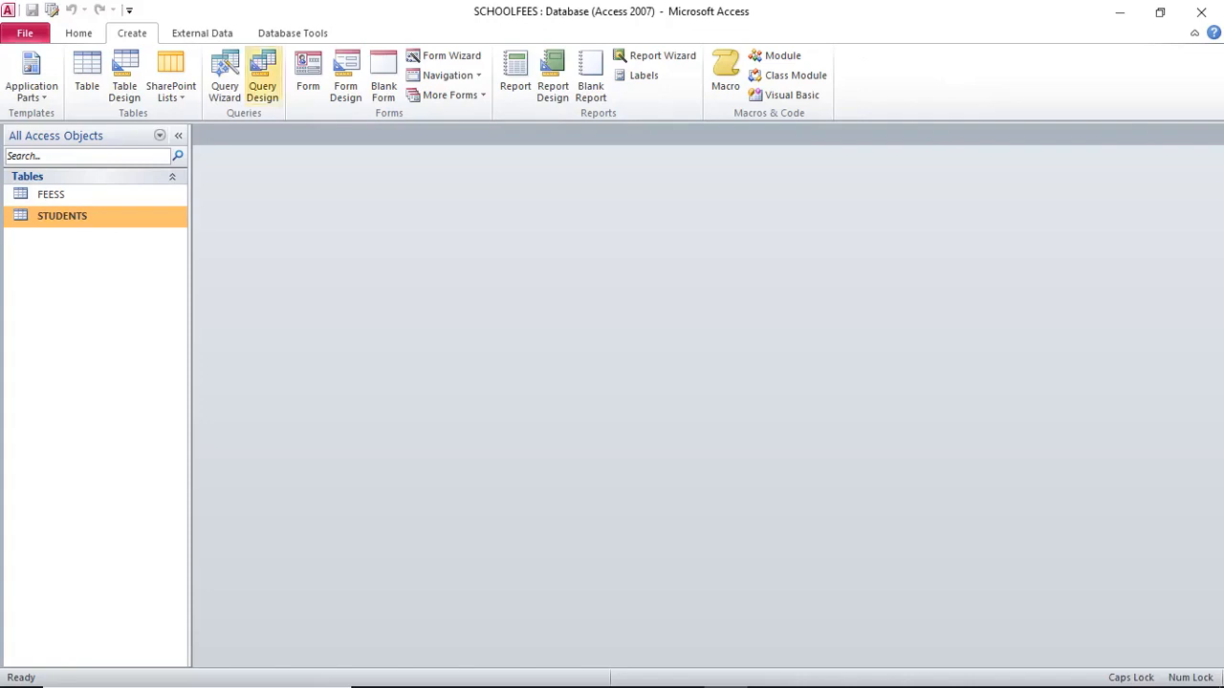
left_click_drag(492, 420, 638, 203)
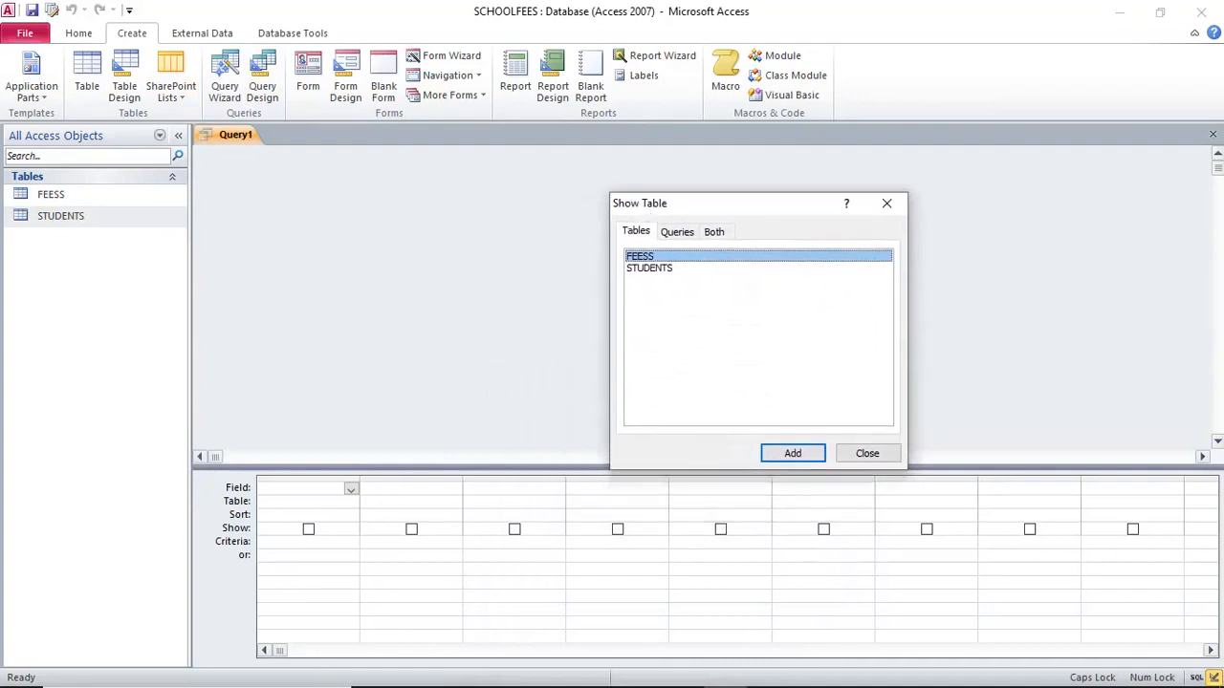
double_click(640, 256)
double_click(649, 269)
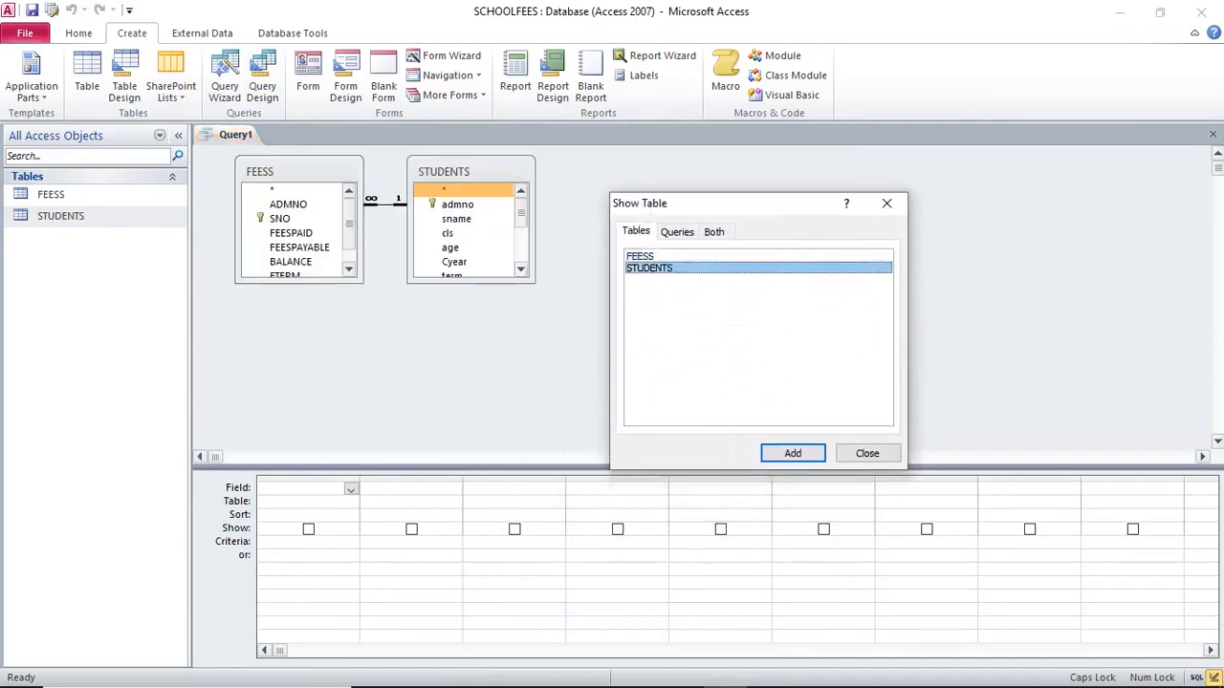
left_click(868, 454)
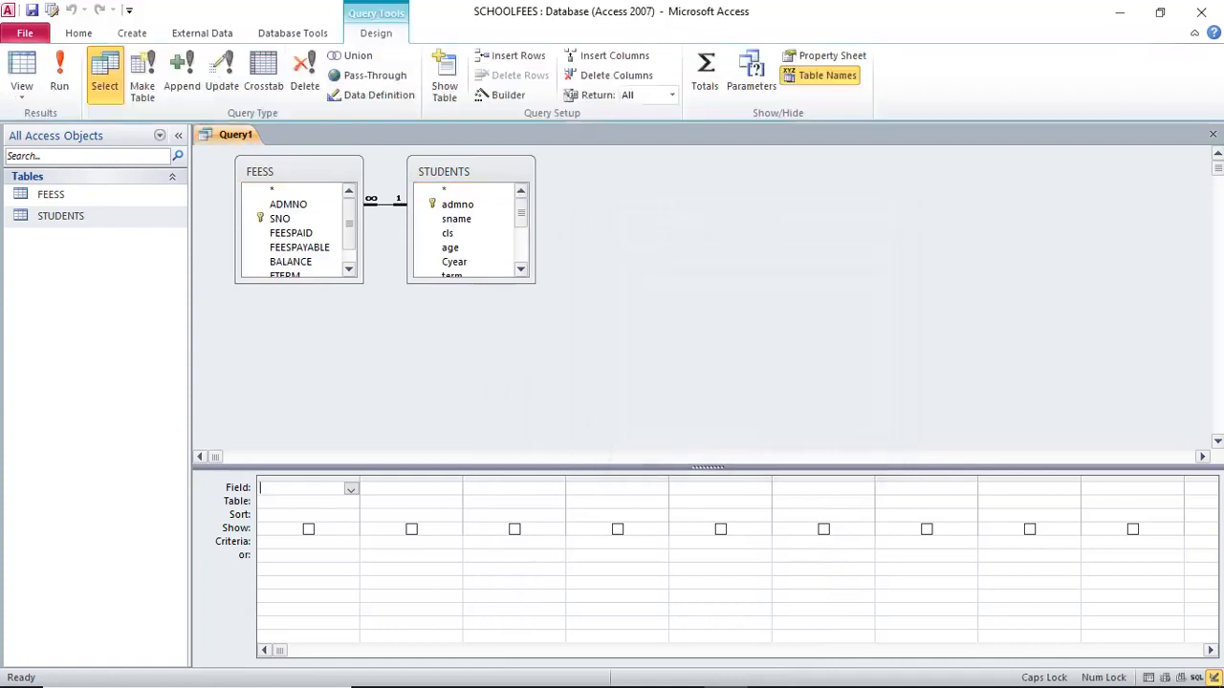
Enlarge the STUDENTS and FEESS field lists to show more fields, and raise the divider above the query design grid
left_click_drag(535, 283, 659, 370)
left_click_drag(300, 283, 300, 345)
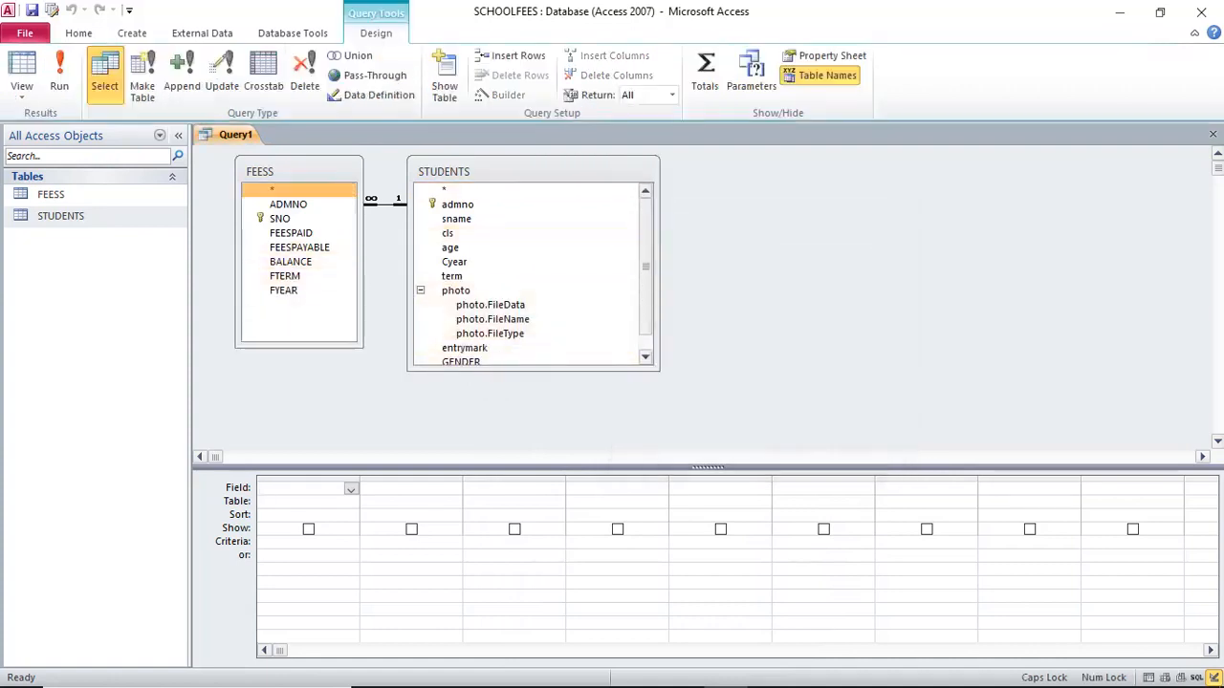
left_click_drag(979, 469, 979, 388)
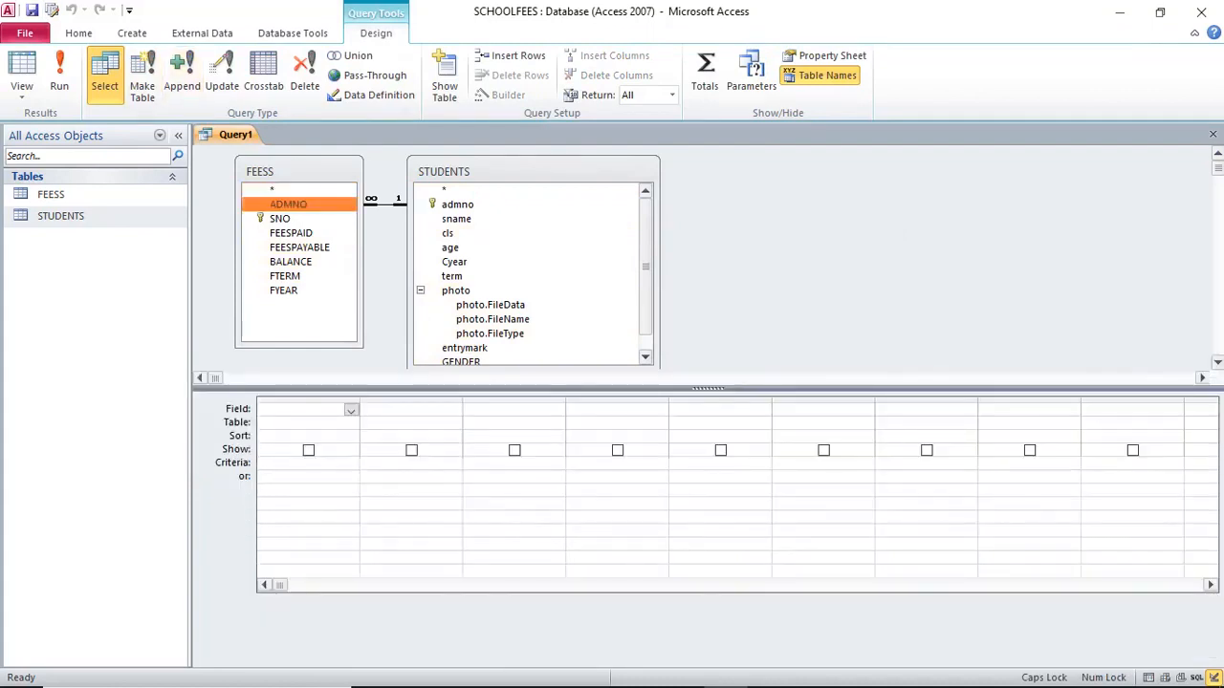
double_click(287, 203)
left_click(279, 218)
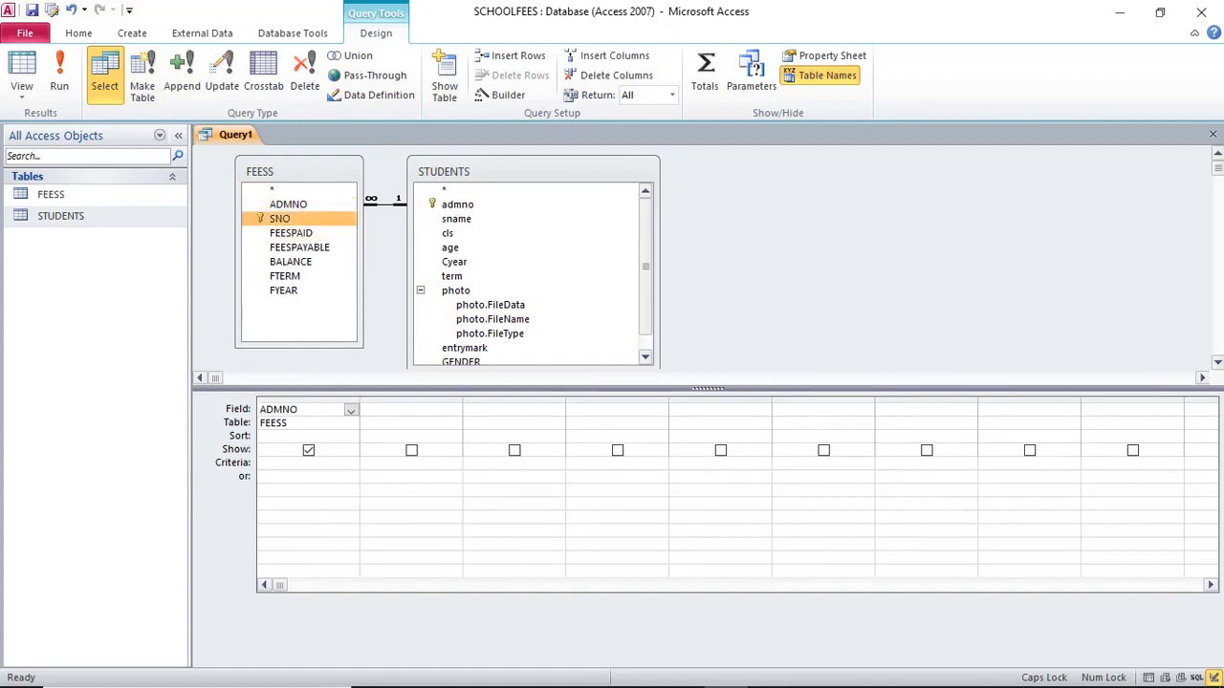
double_click(279, 219)
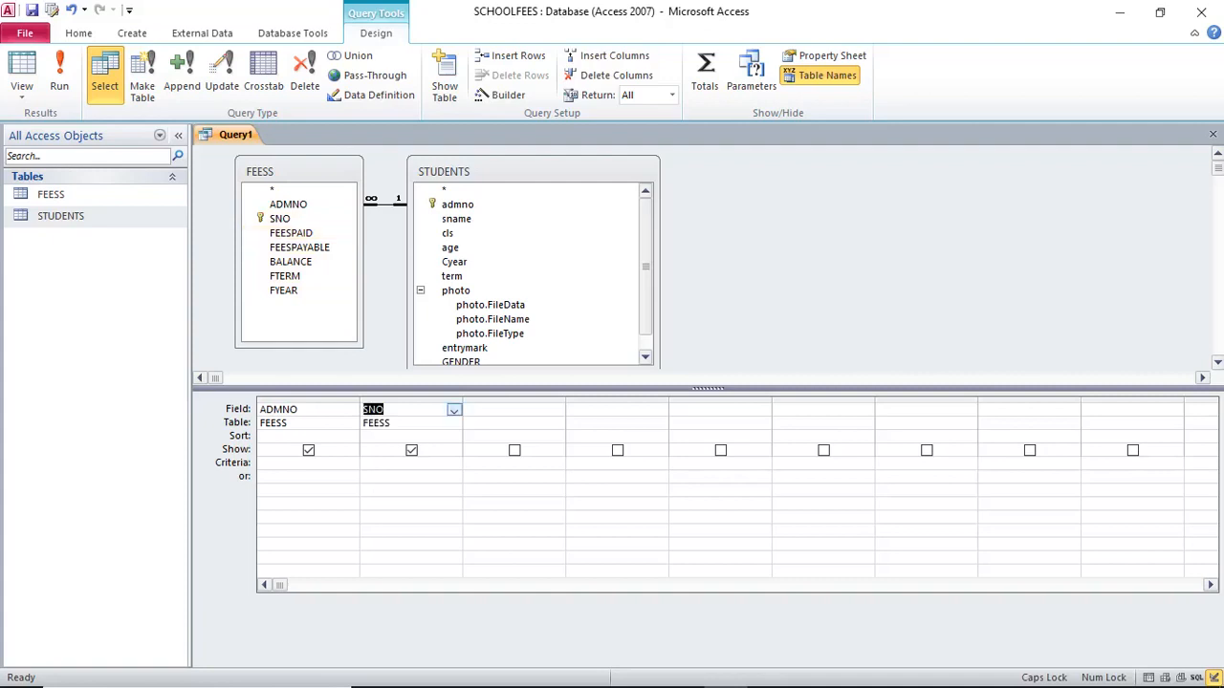
left_click(411, 399)
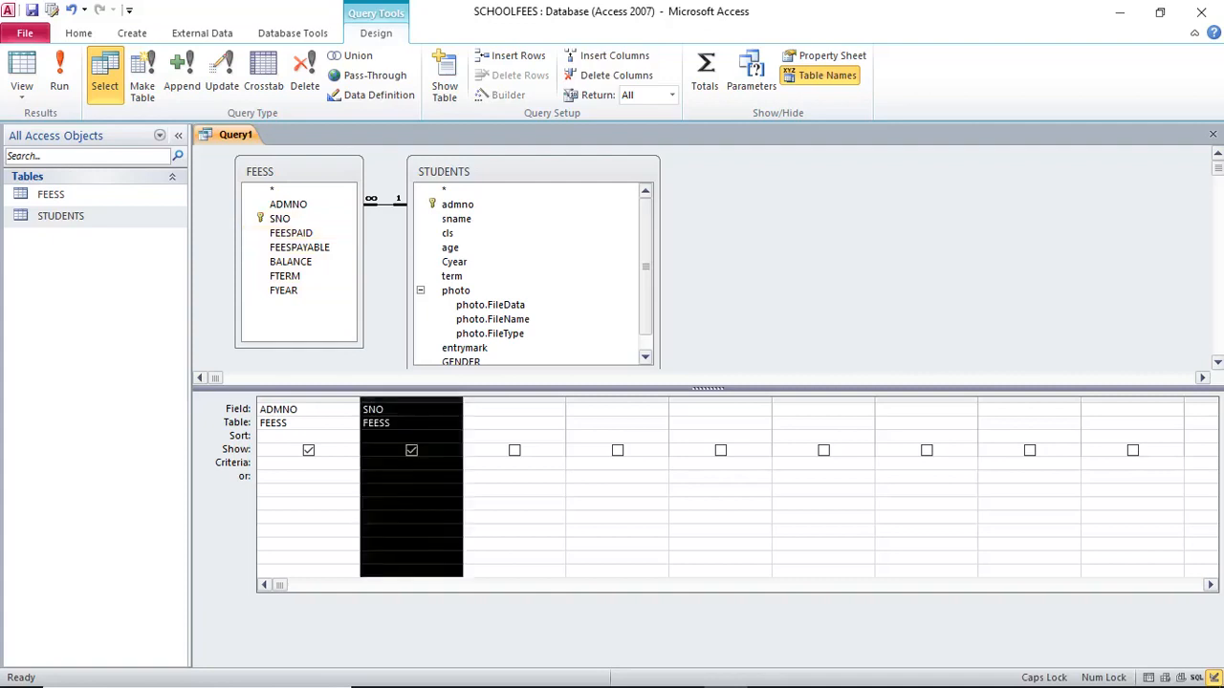
key("Delete")
left_click(308, 399)
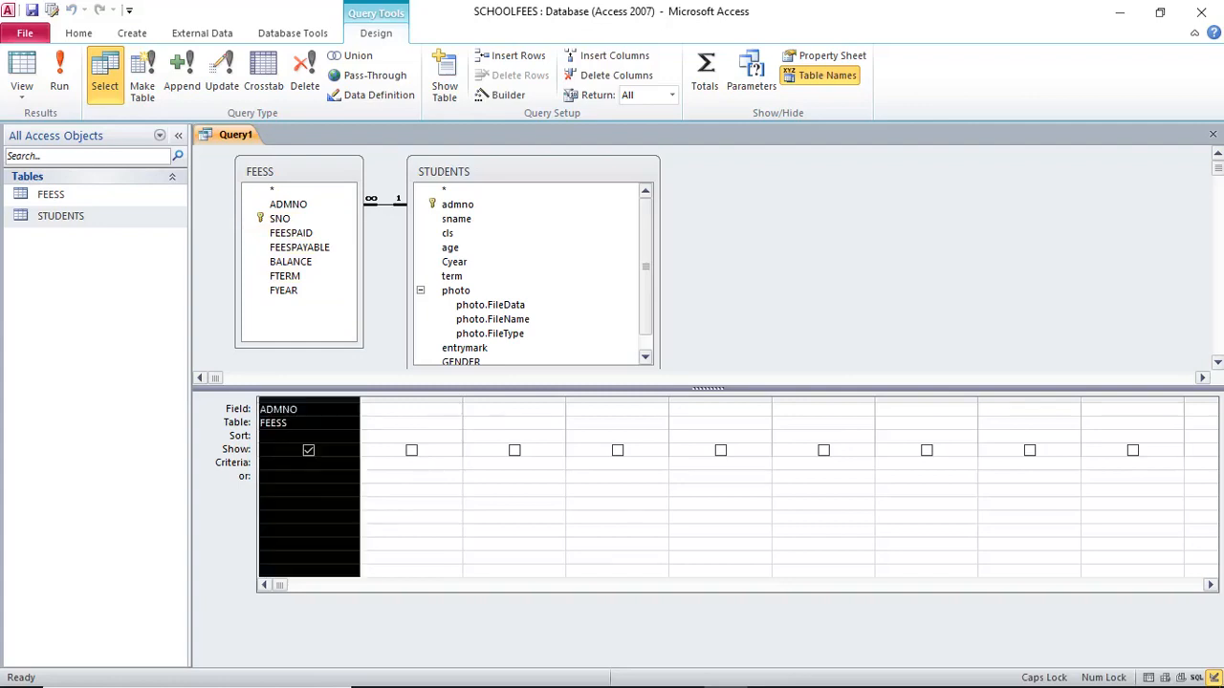
key("Delete")
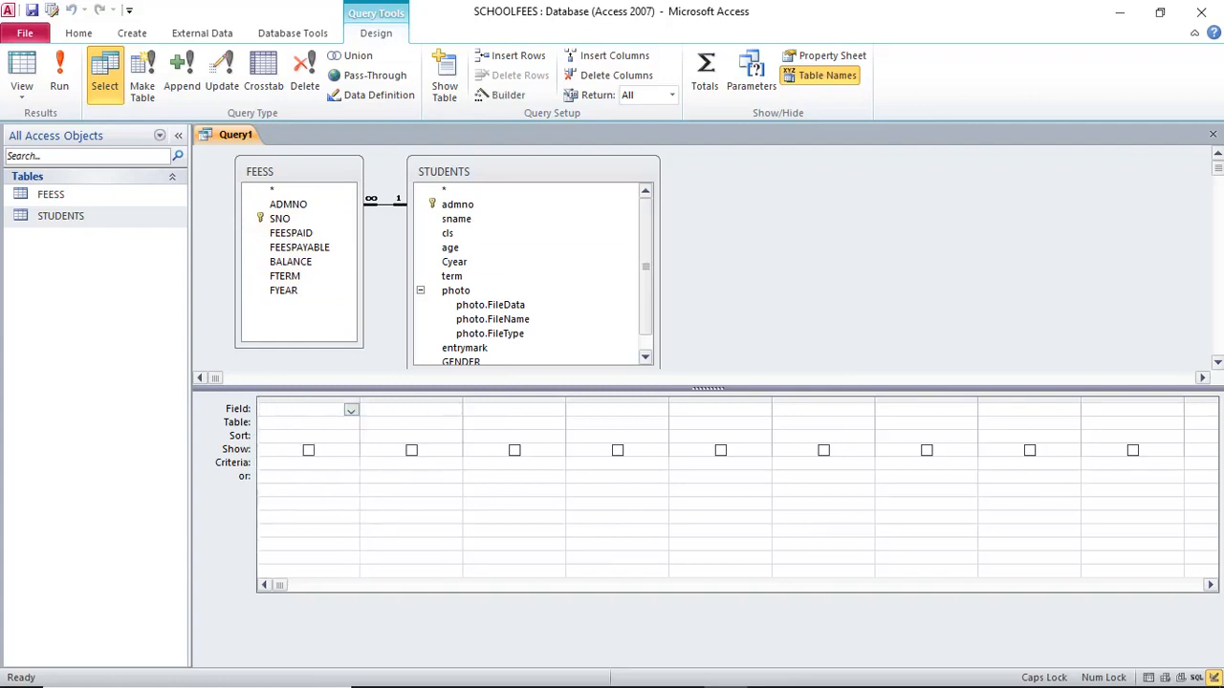
Add the STUDENTS fields admno, sname, cls, age, Cyear, term, photo, entrymark, GENDER and DOB to the query grid in that order
double_click(457, 204)
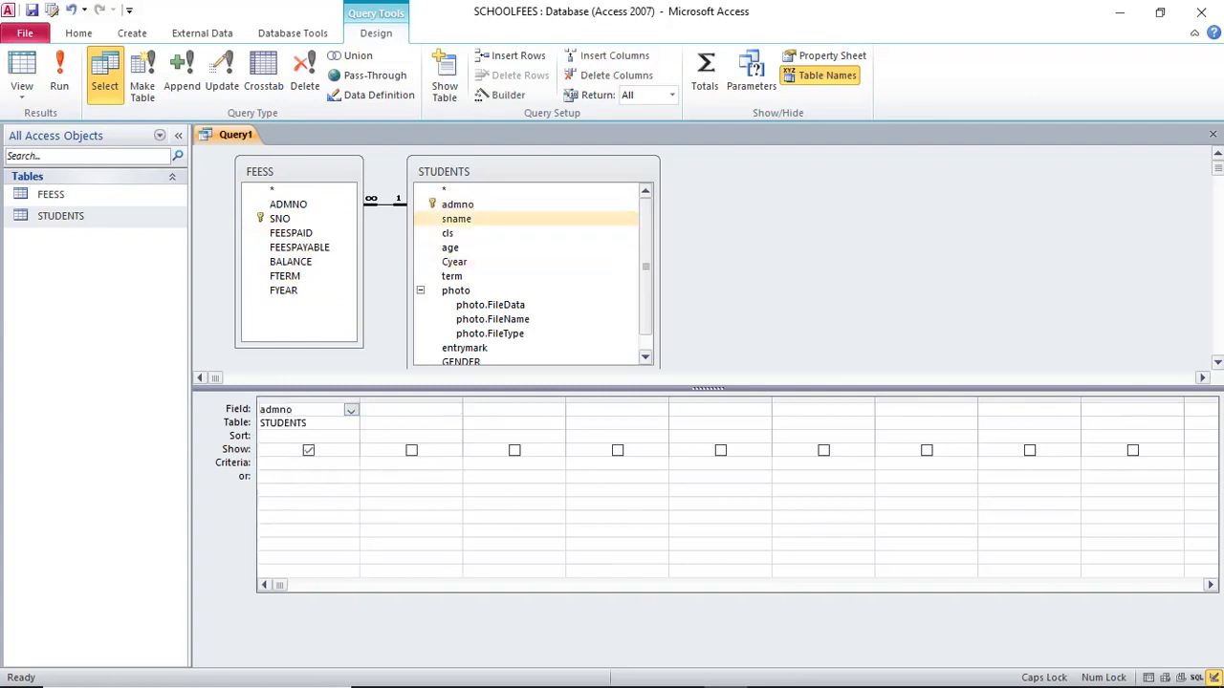
double_click(456, 218)
double_click(447, 232)
double_click(449, 247)
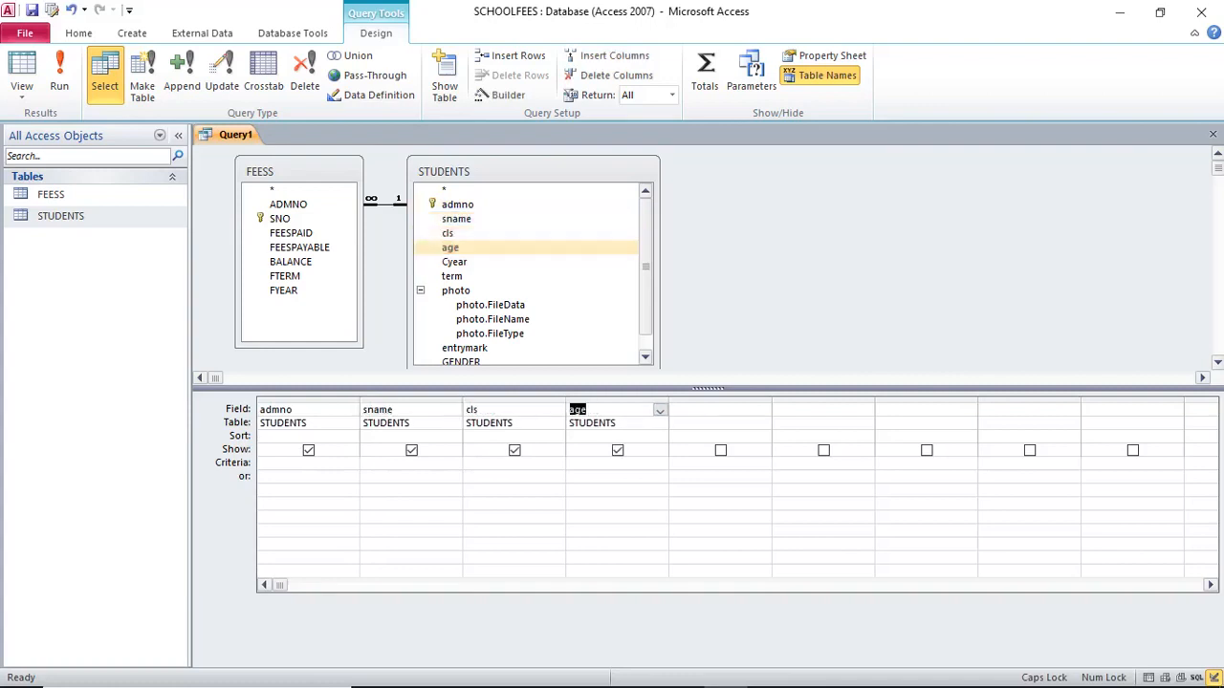
double_click(454, 261)
double_click(452, 275)
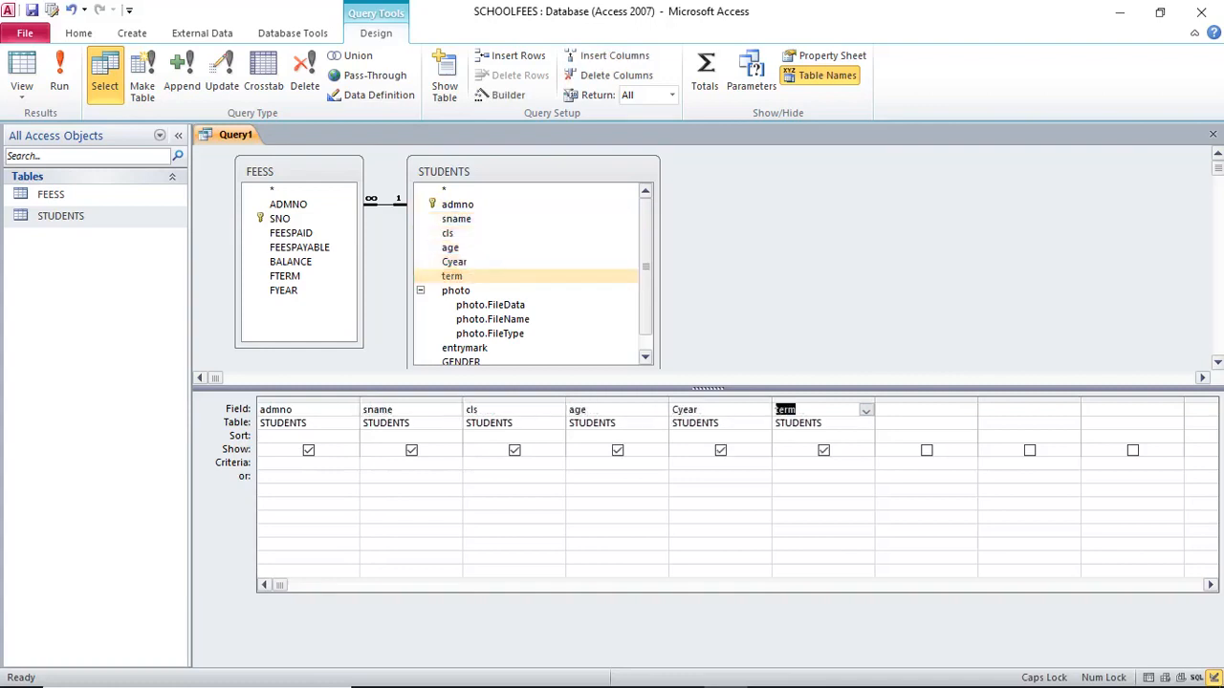
double_click(456, 290)
double_click(464, 349)
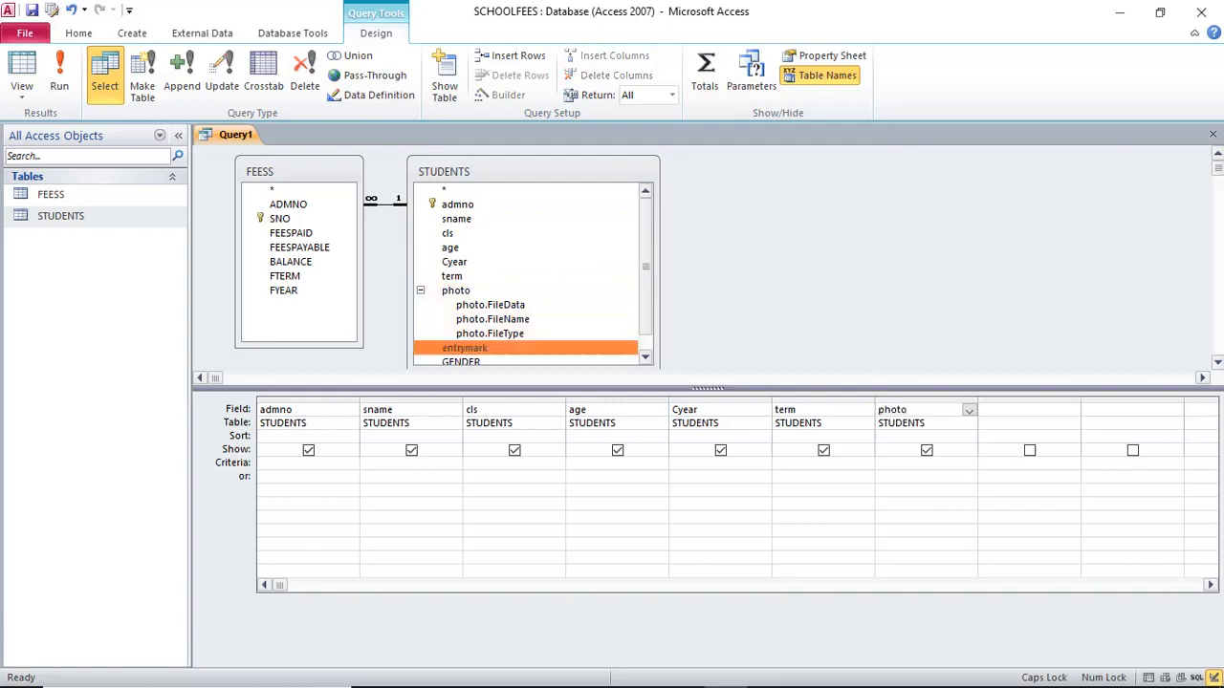
scroll(526, 277, "down", 1)
double_click(461, 343)
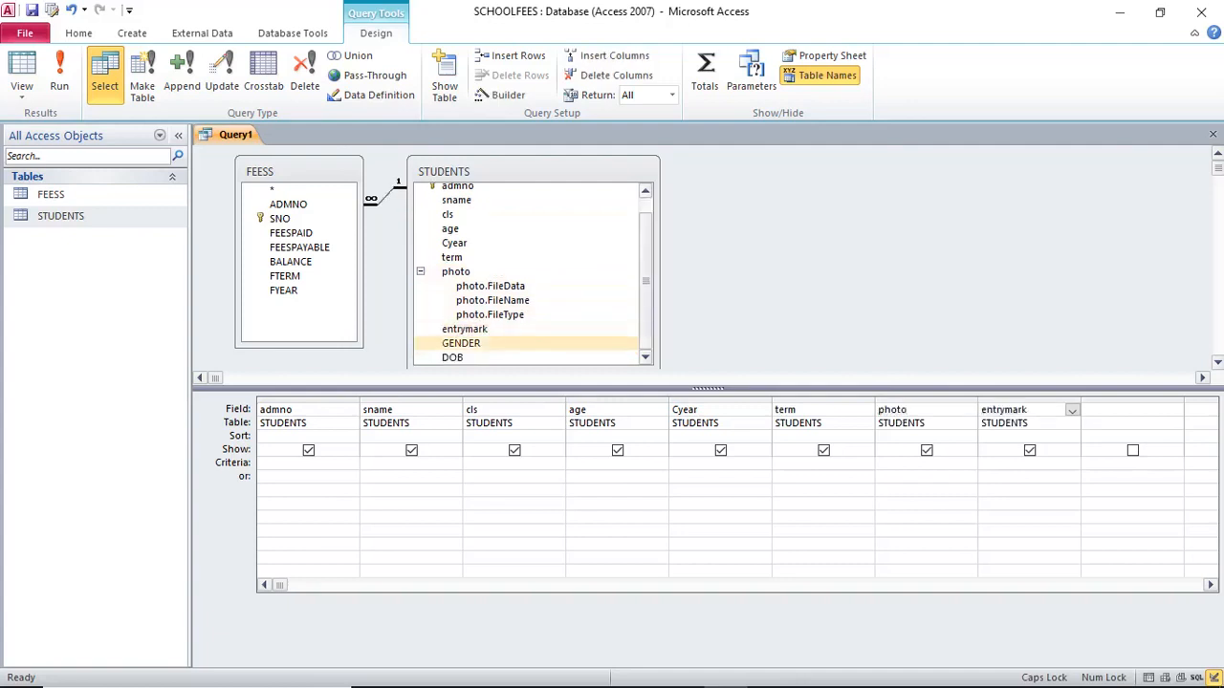
left_click(452, 357)
double_click(452, 356)
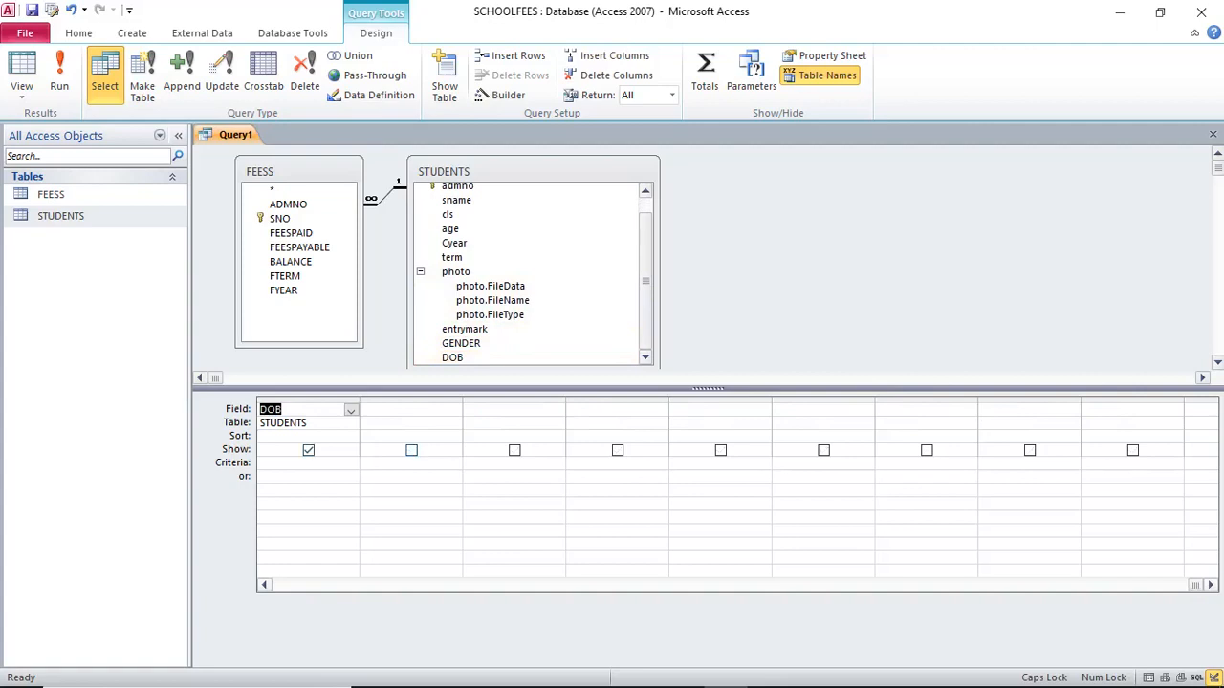
Add the FEESS fields ADMNO, SNO, FEESPAID, FEESPAYABLE, BALANCE, FTERM and FYEAR to the query grid after DOB
left_click(299, 247)
double_click(288, 204)
double_click(279, 218)
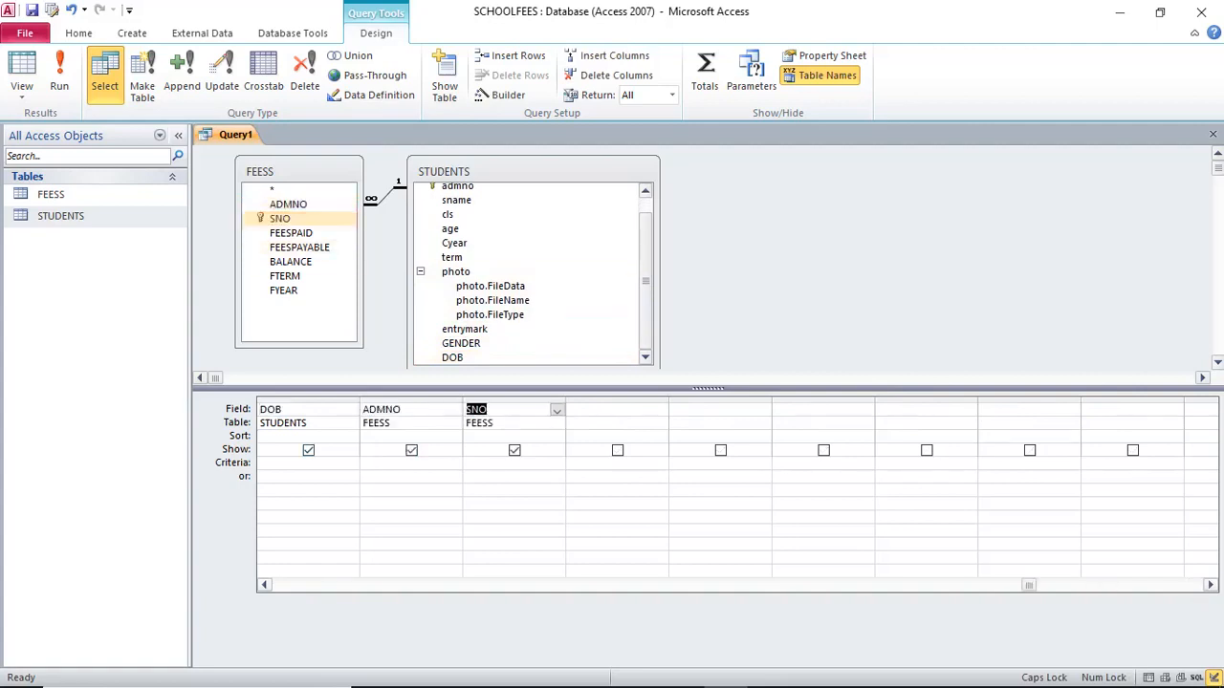
double_click(291, 233)
double_click(299, 247)
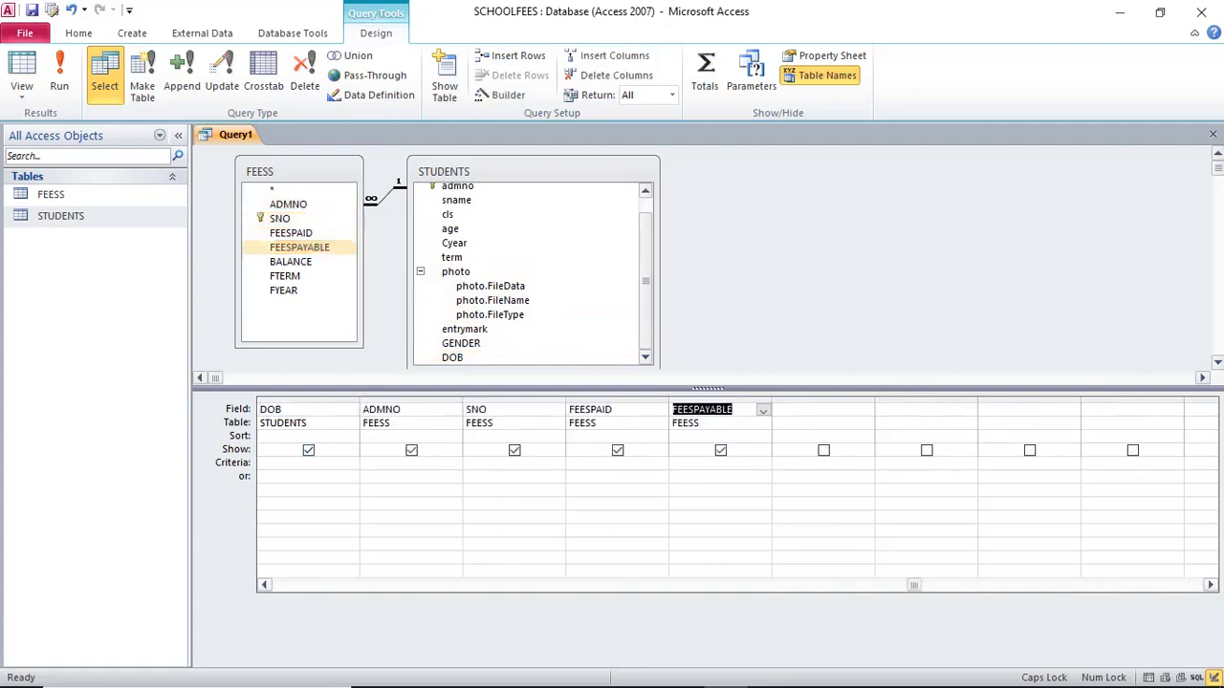
double_click(291, 261)
double_click(285, 276)
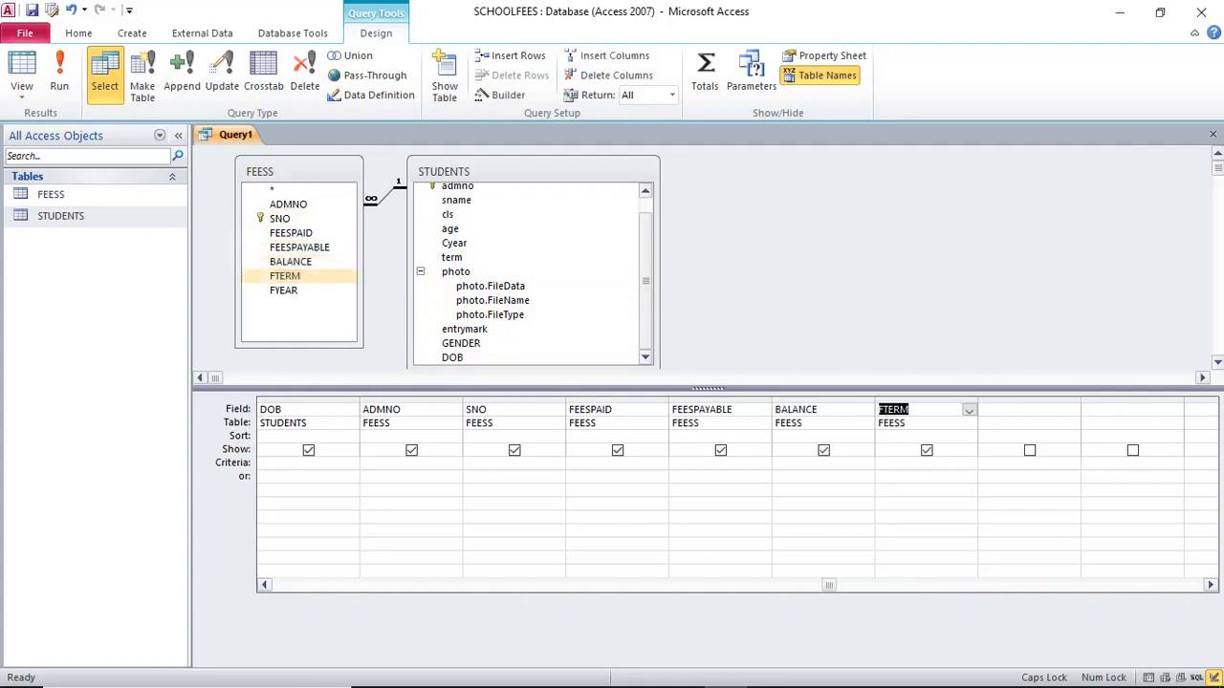
double_click(283, 290)
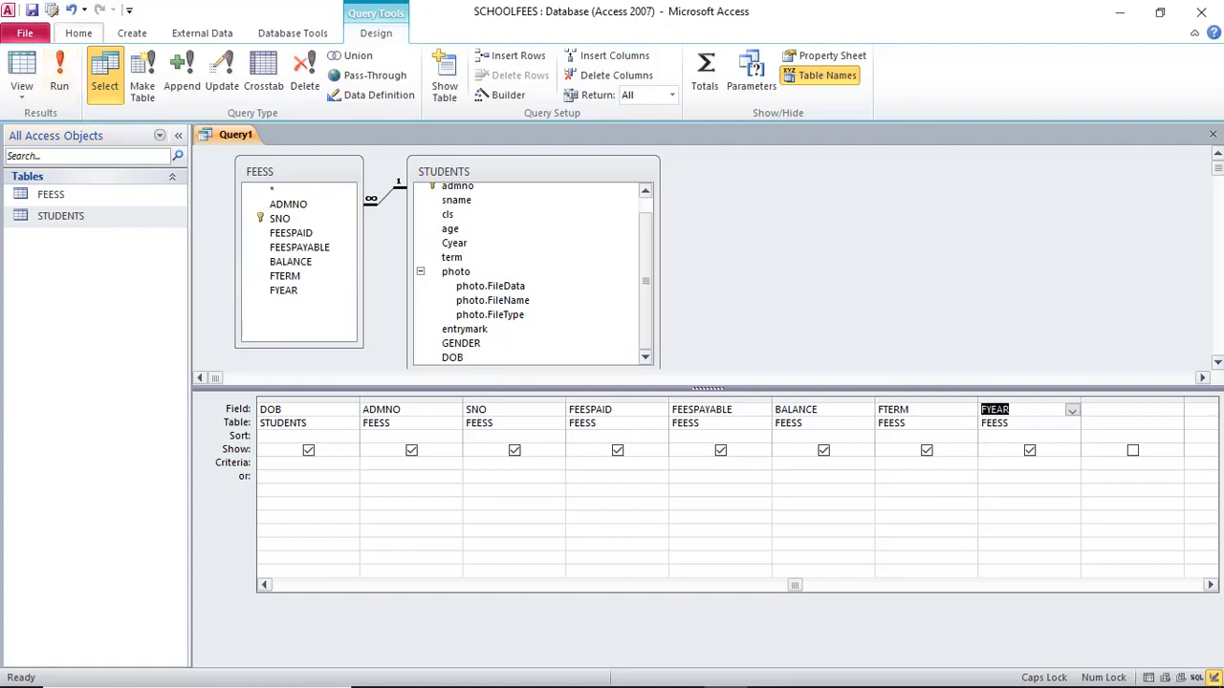
Save the query under the name MASTER
left_click(32, 9)
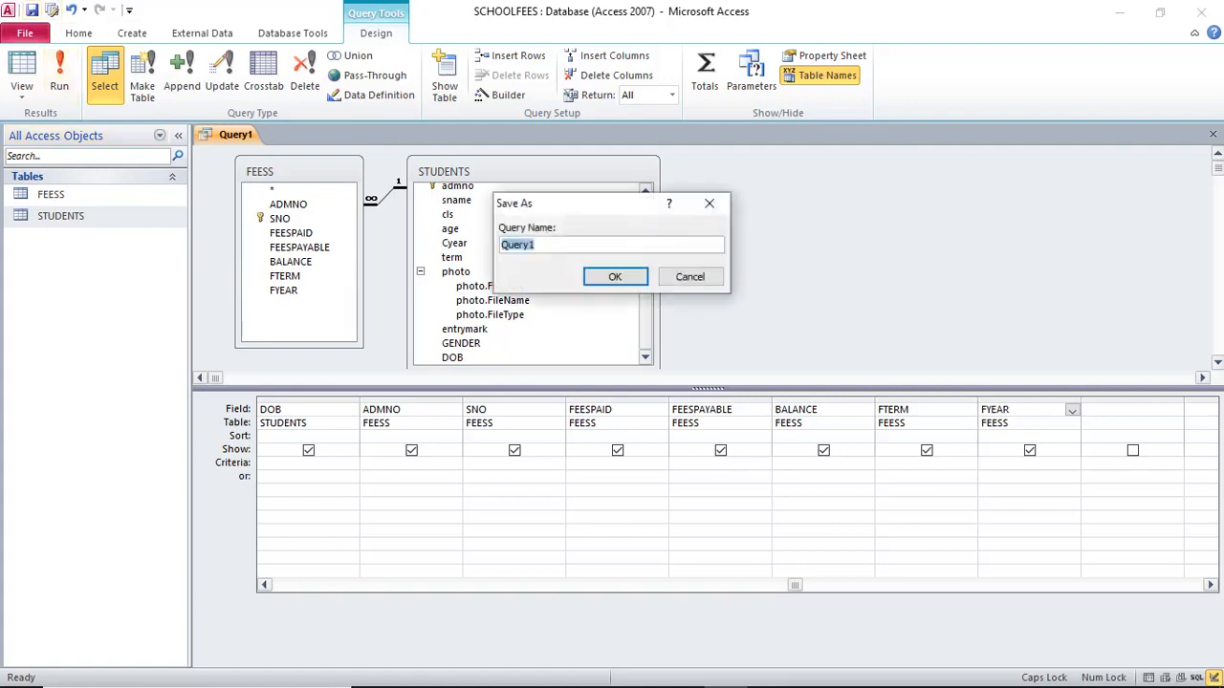
type("MASTER")
key("Return")
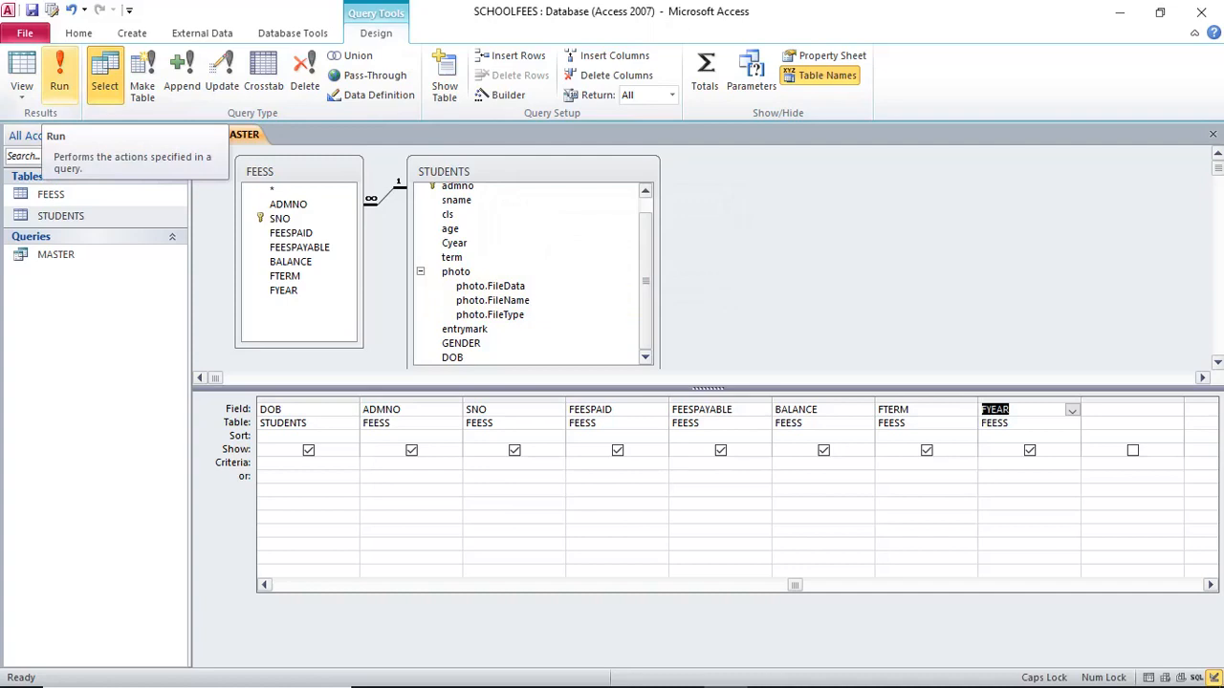
Run the MASTER query, review its combined student and fees columns, and close it
left_click(60, 86)
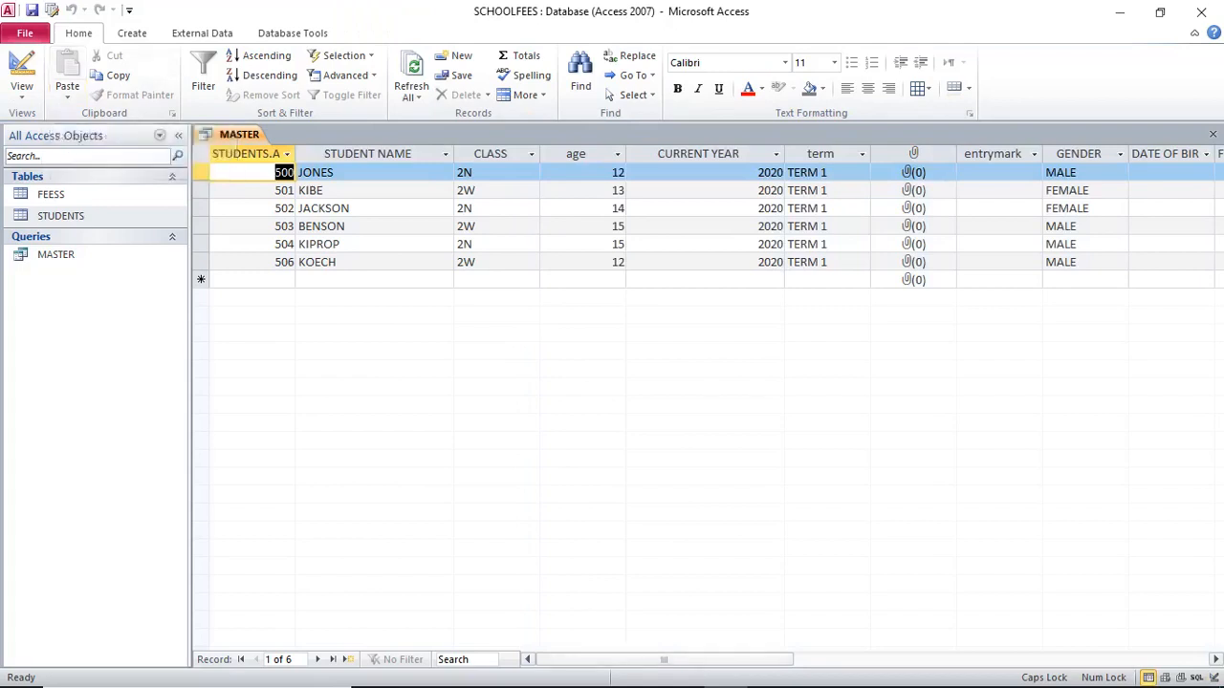
left_click_drag(663, 660, 794, 660)
scroll(670, 220, "right", 8)
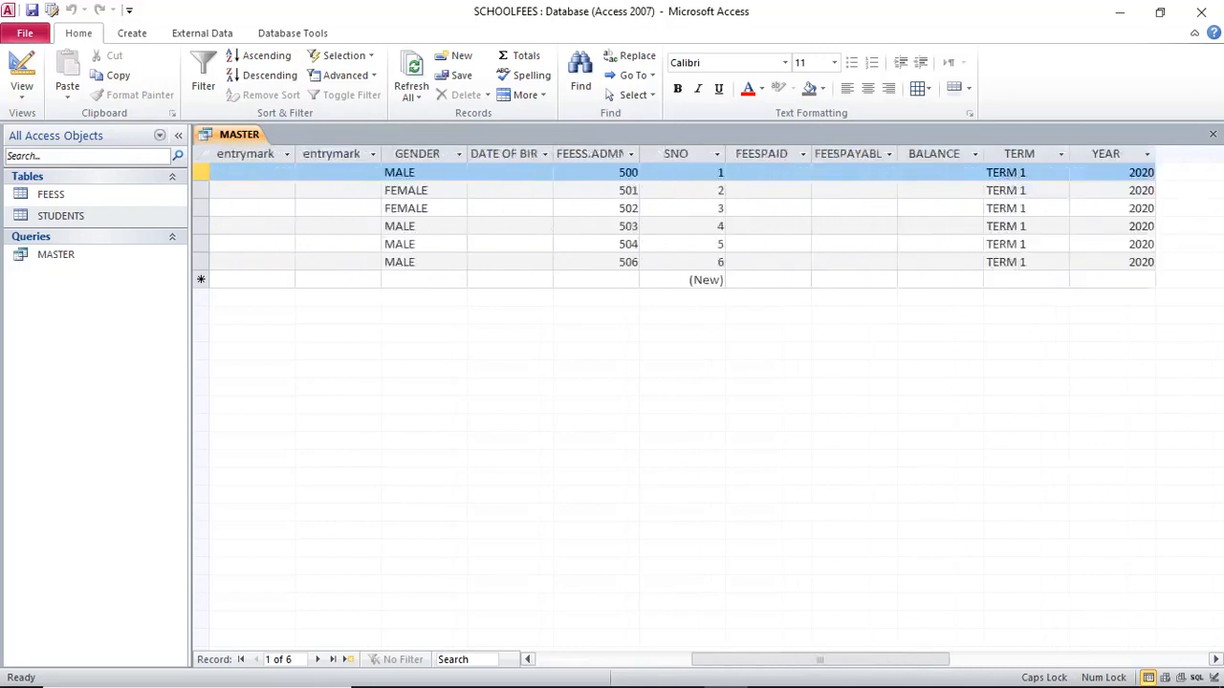
scroll(707, 220, "left", 5)
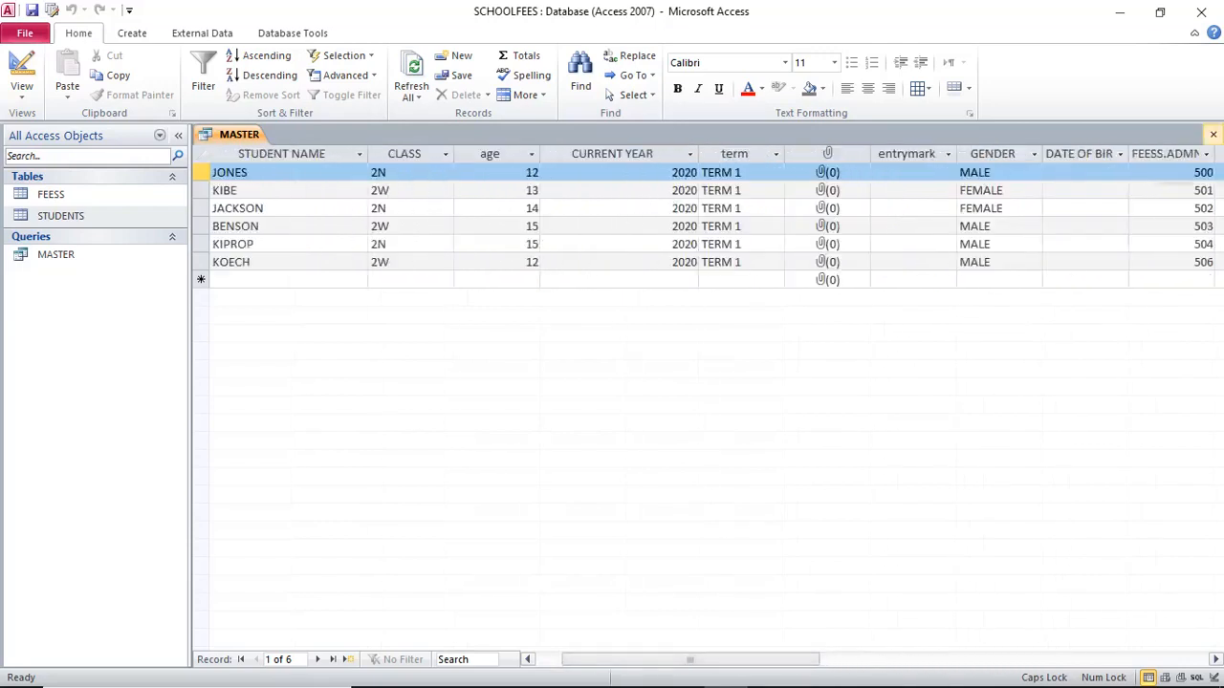
left_click(1212, 134)
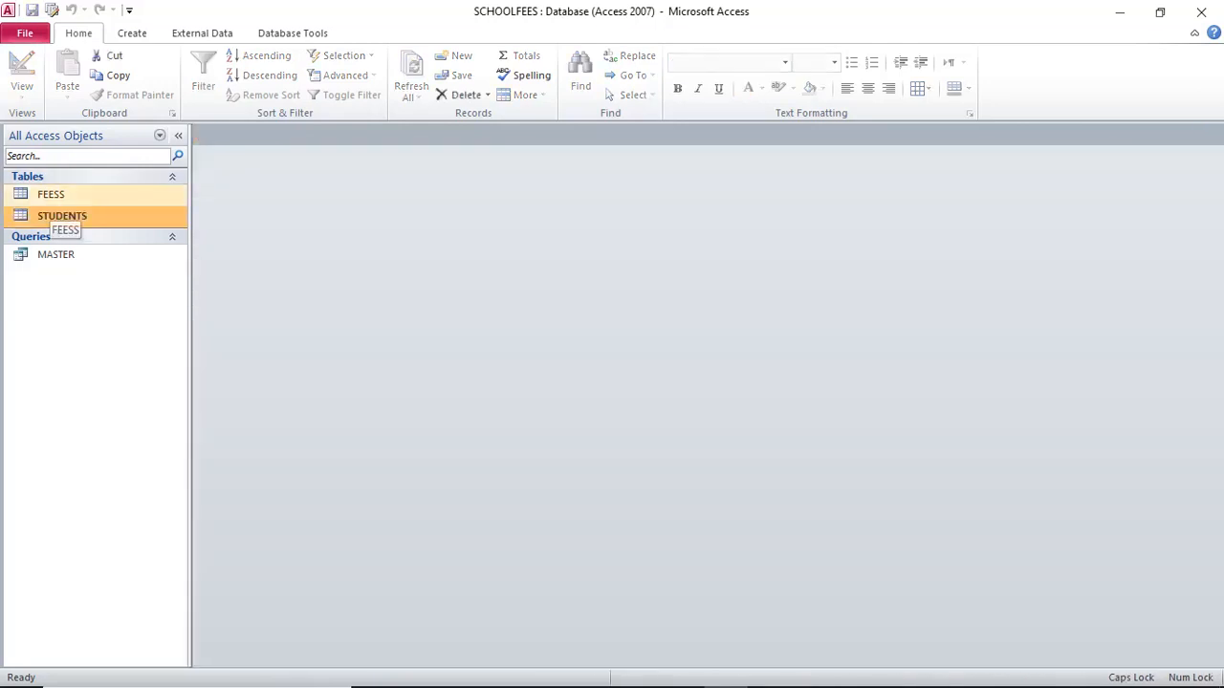
Open the FEESS table and enter 2000 as FEESPAID for all six records
double_click(51, 194)
left_click(424, 173)
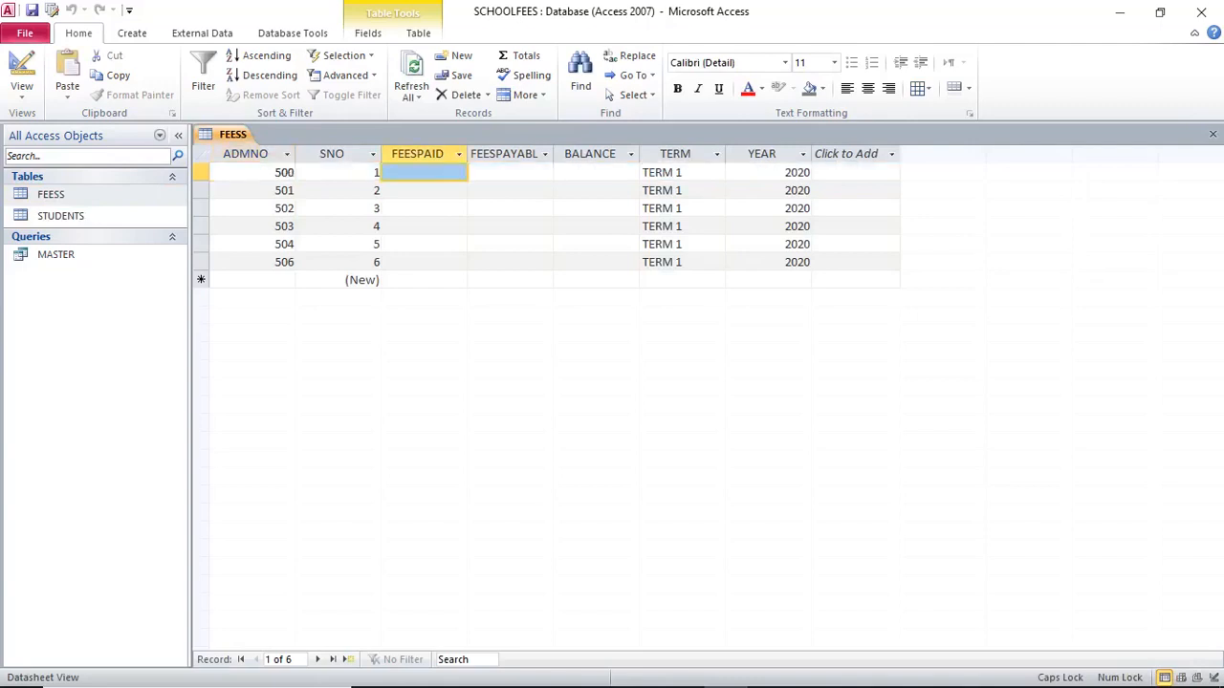
type("2,00")
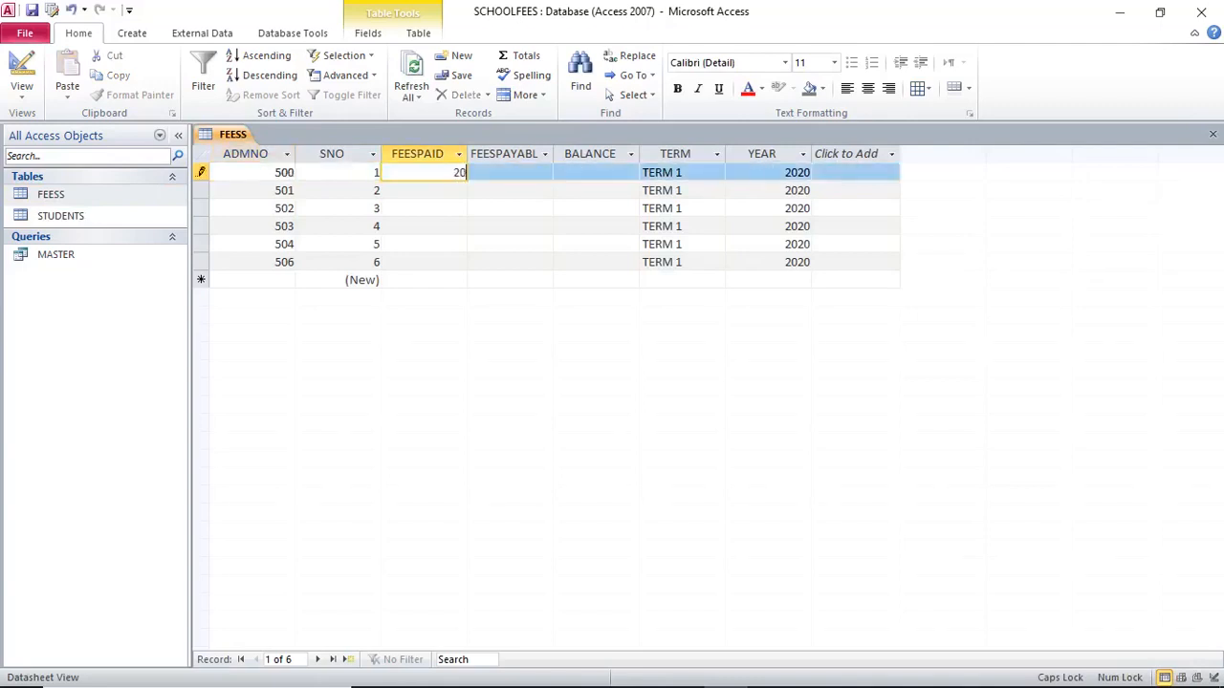
type("00")
key("Down")
type("2000")
key("Down")
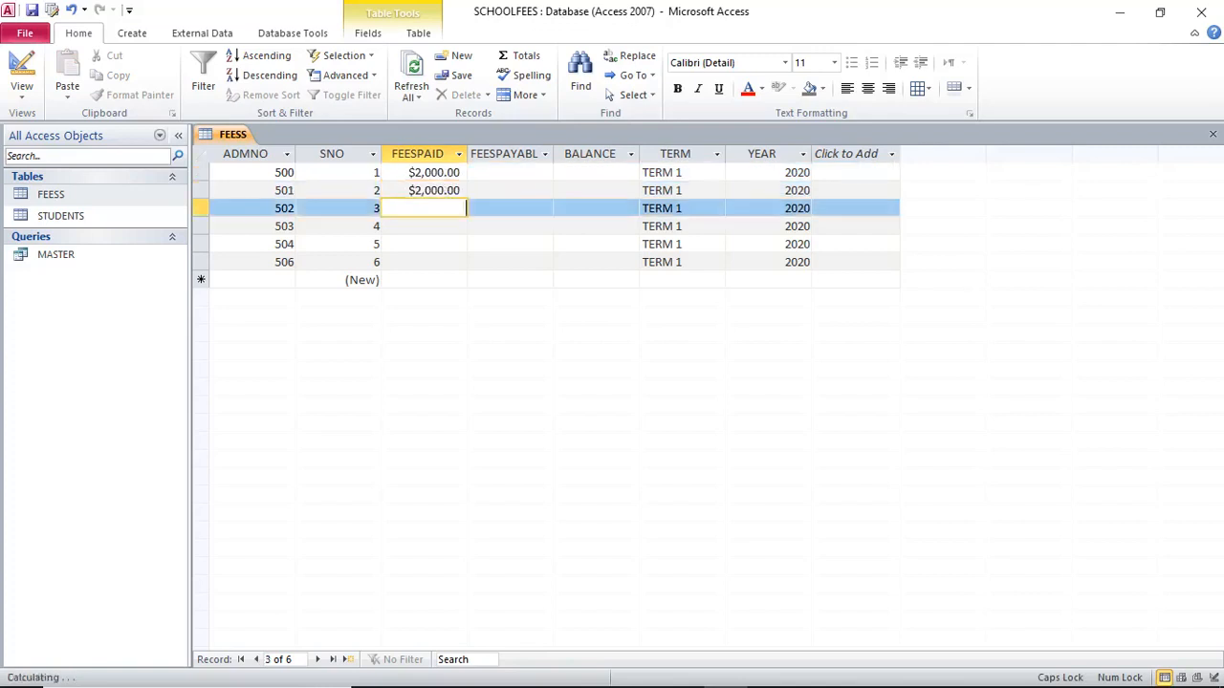
type("2000")
key("Down")
type("2000")
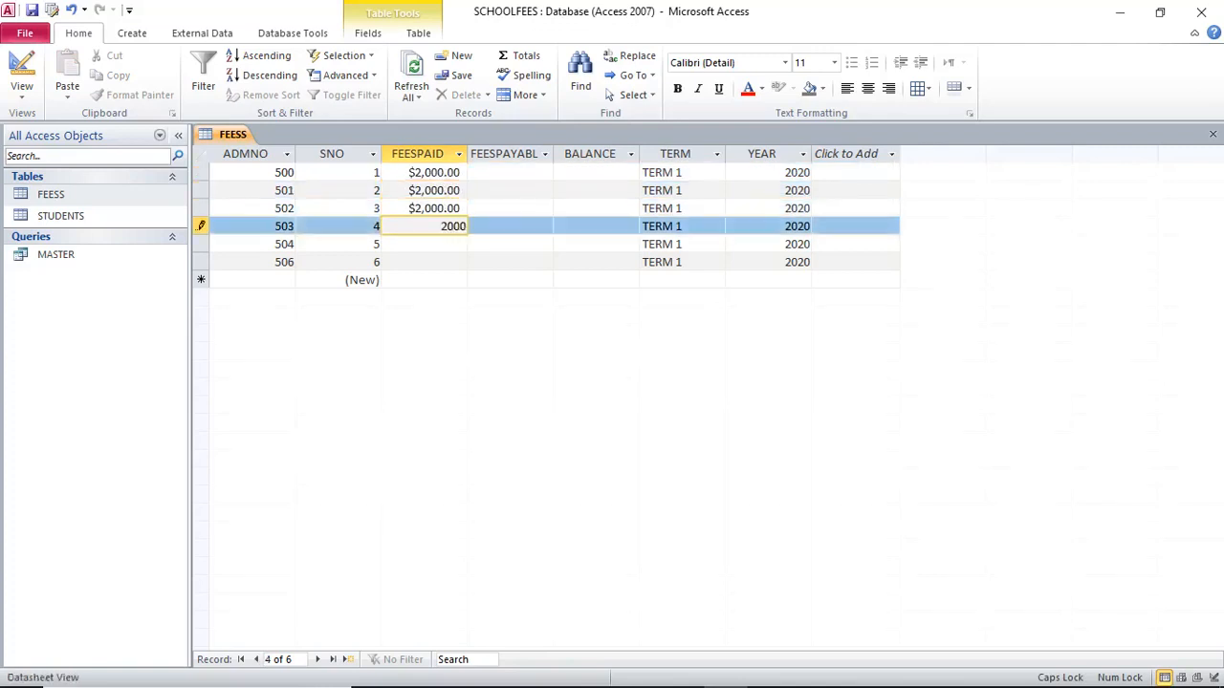
key("Down")
type("2,000")
key("Down")
type("2")
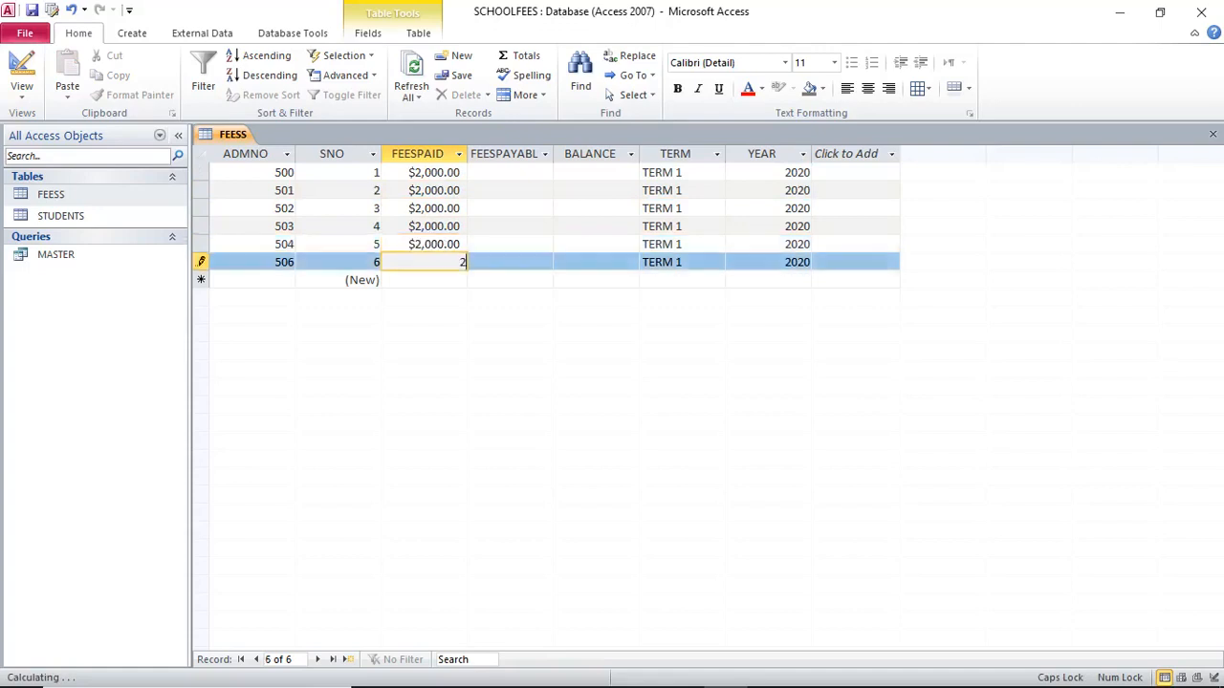
type(",000")
key("Down")
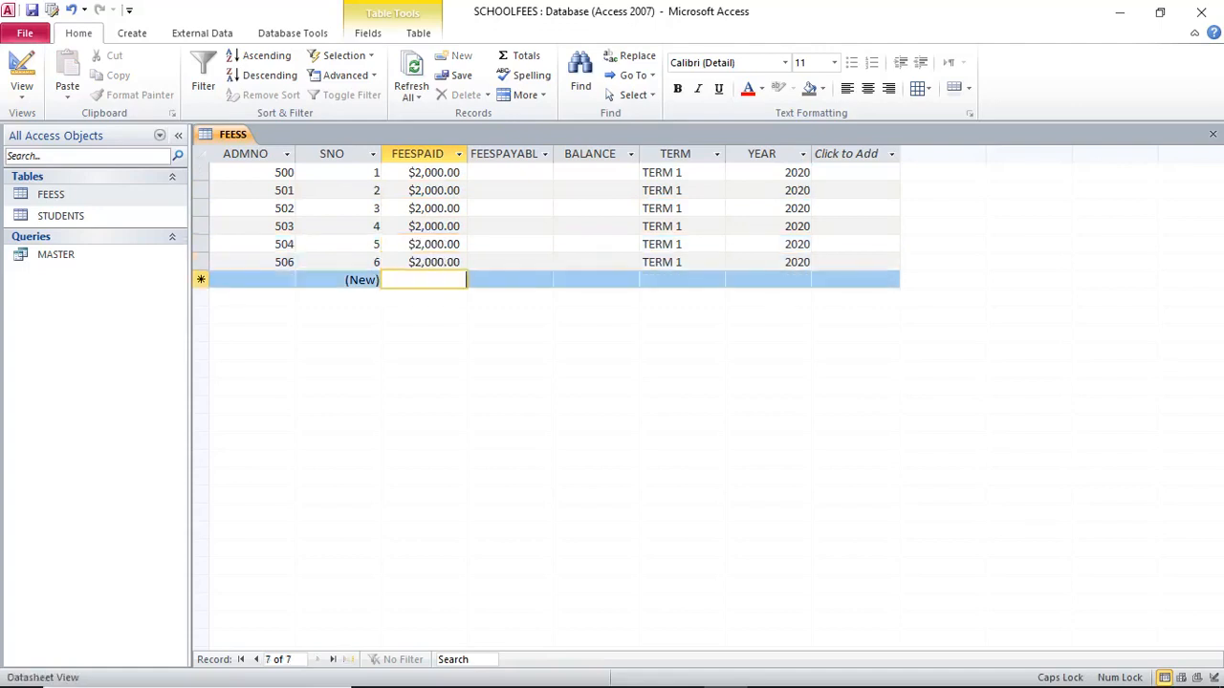
Fill FEESPAYABLE for the six FEESS records from first to last with 560, 120, 1230, 890, 450 and 78
left_click(511, 173)
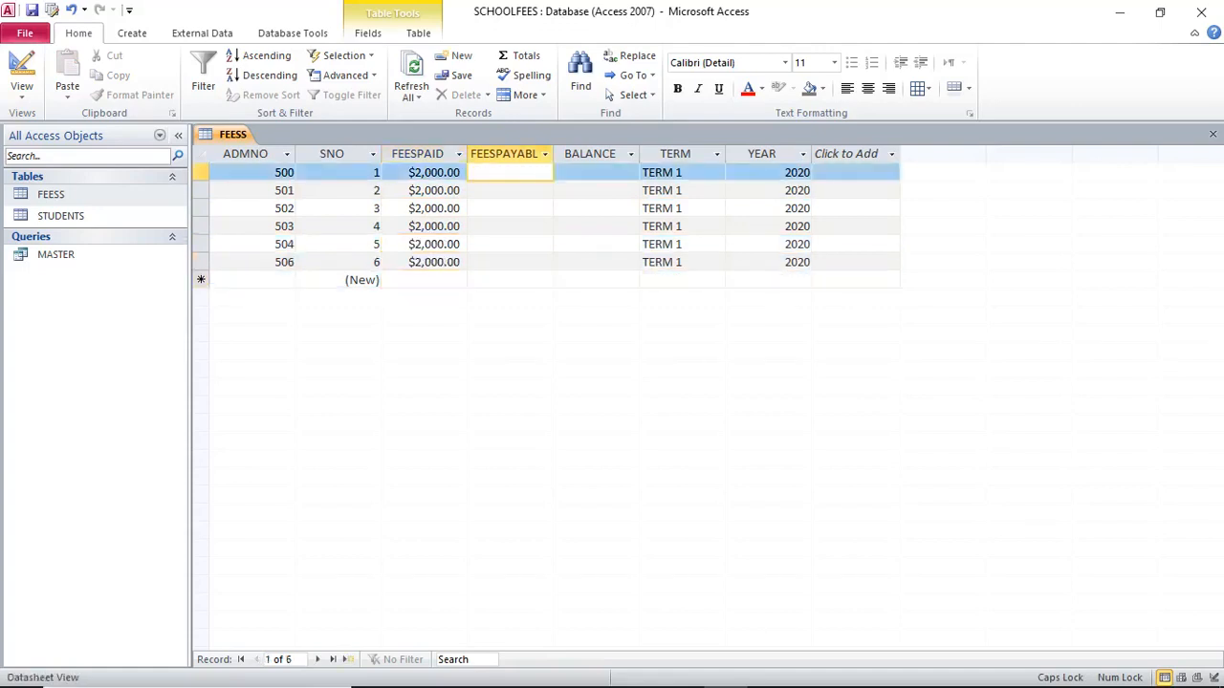
type("560")
key("Down")
type("120")
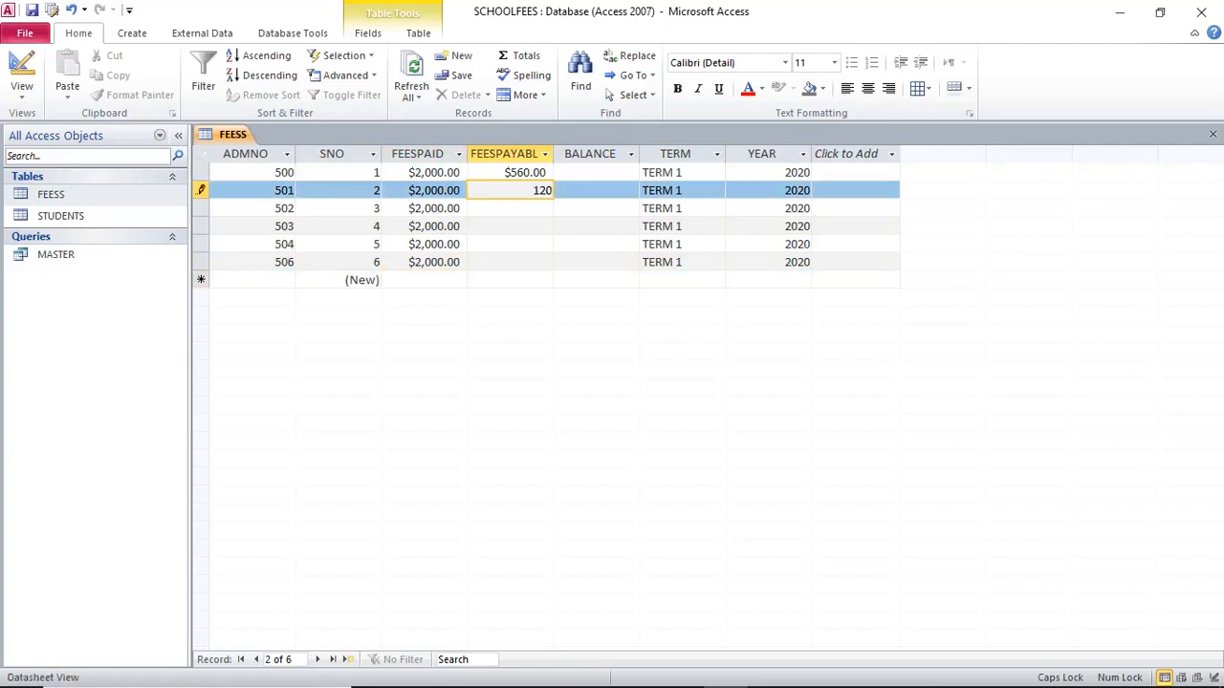
key("Down")
type("1230")
key("Down")
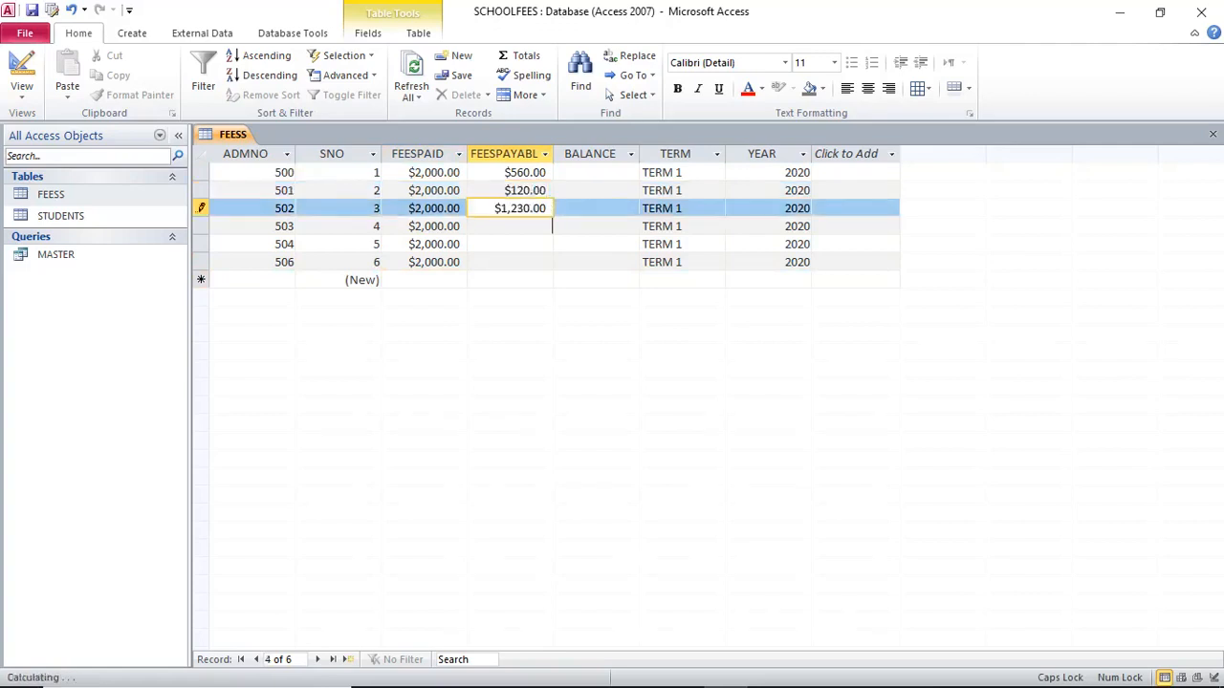
type("890")
key("Down")
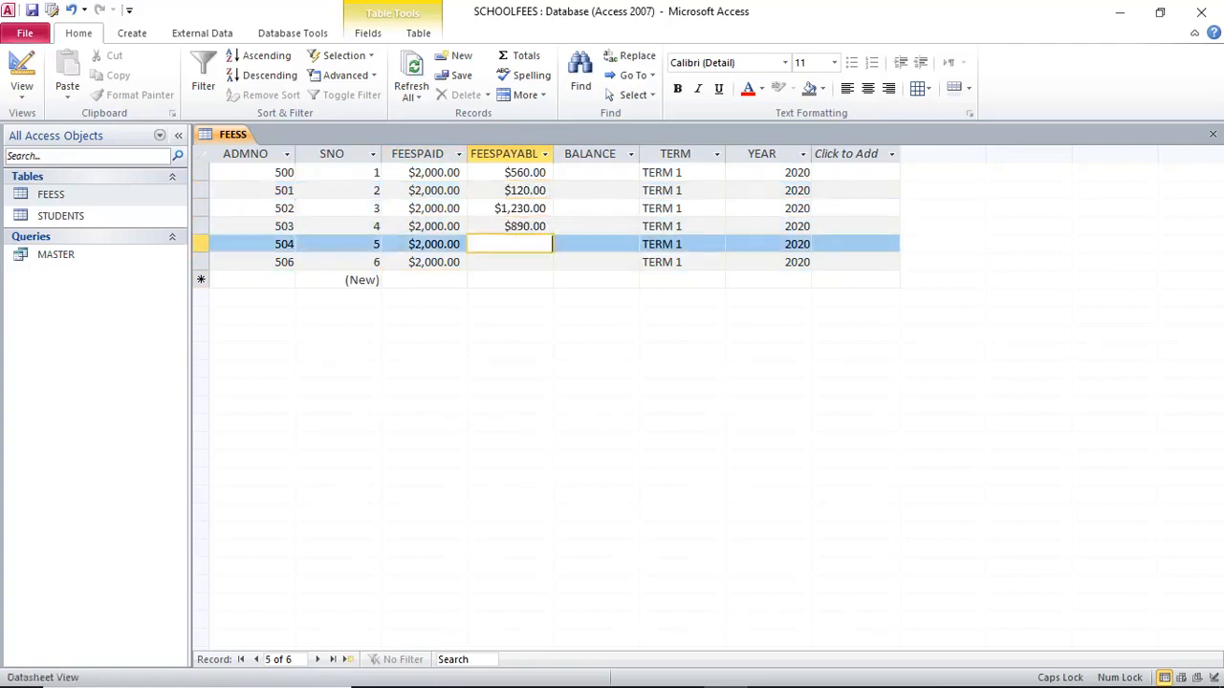
type("450")
key("Down")
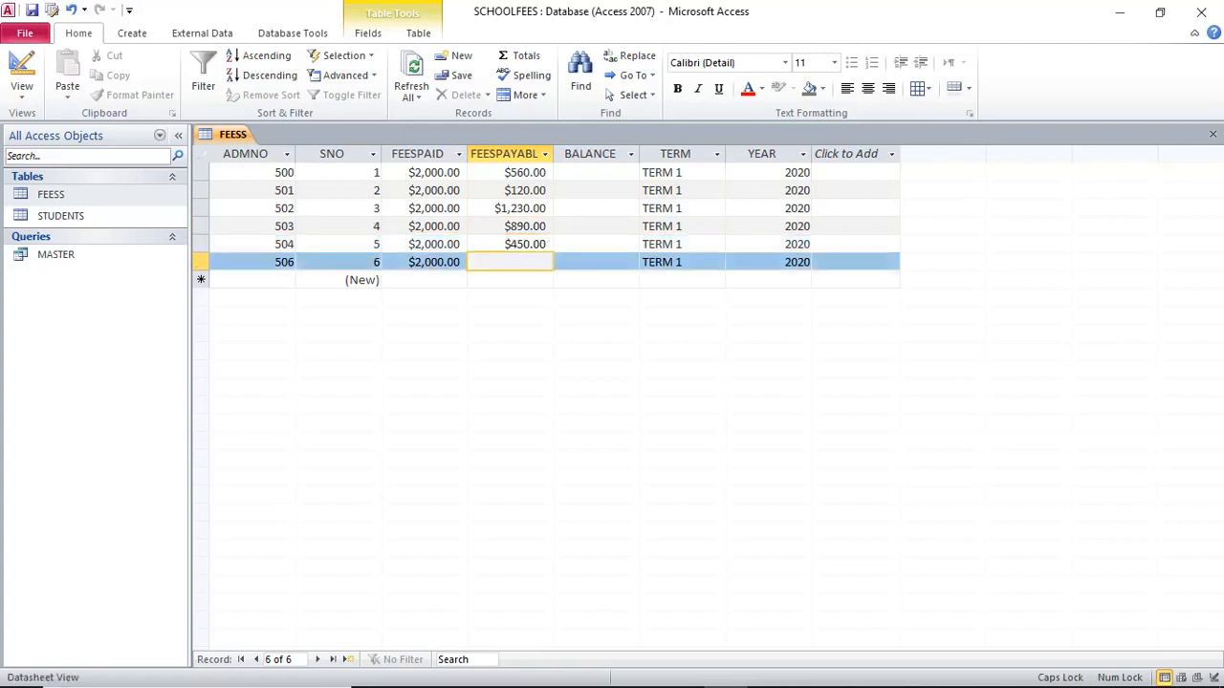
type("78")
key("Down")
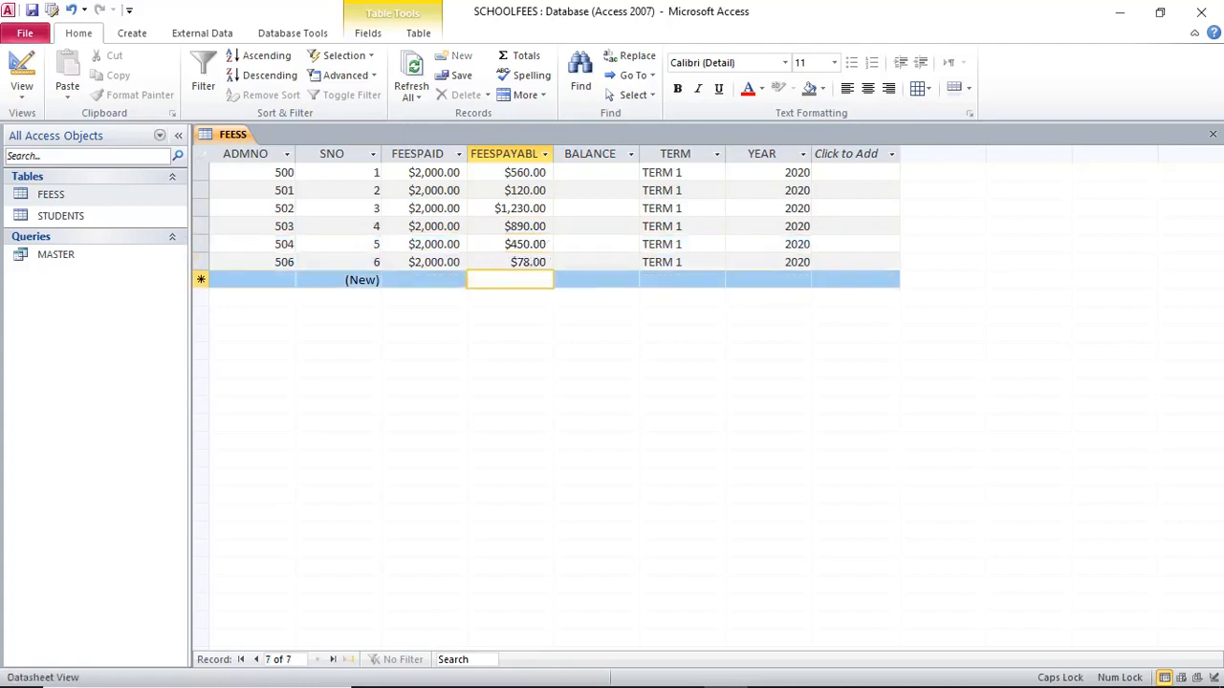
Close the FEESS table and open the MASTER query in Design View
key("Right")
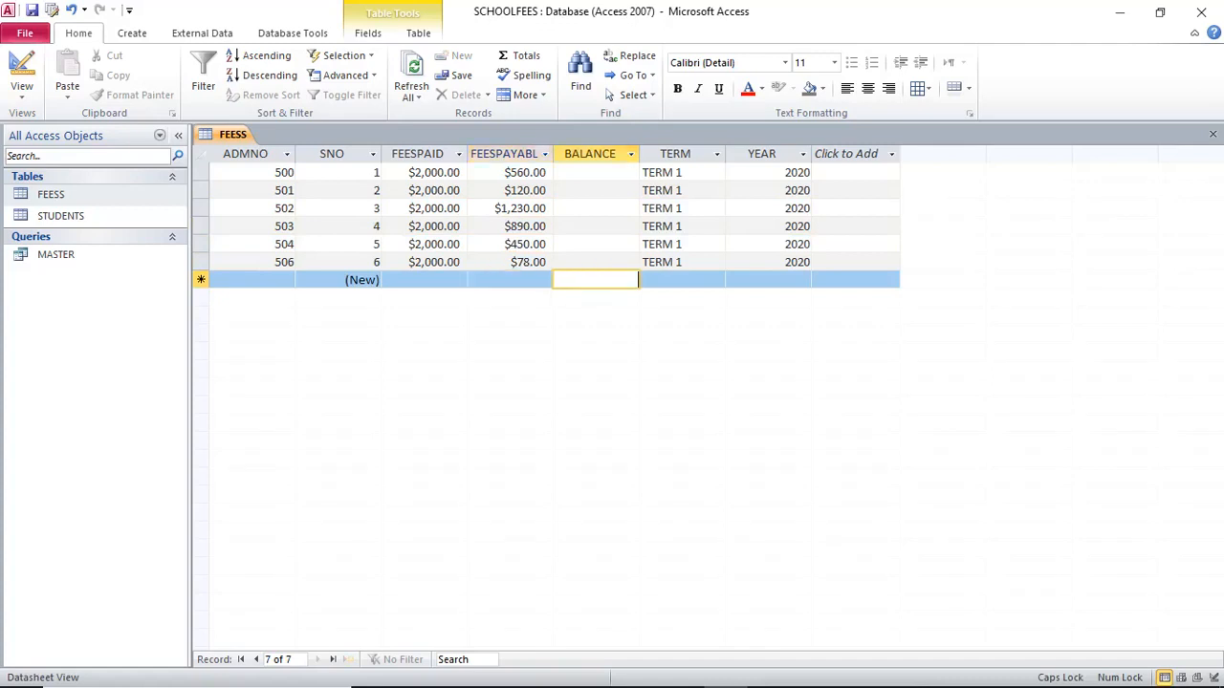
key("ctrl+space")
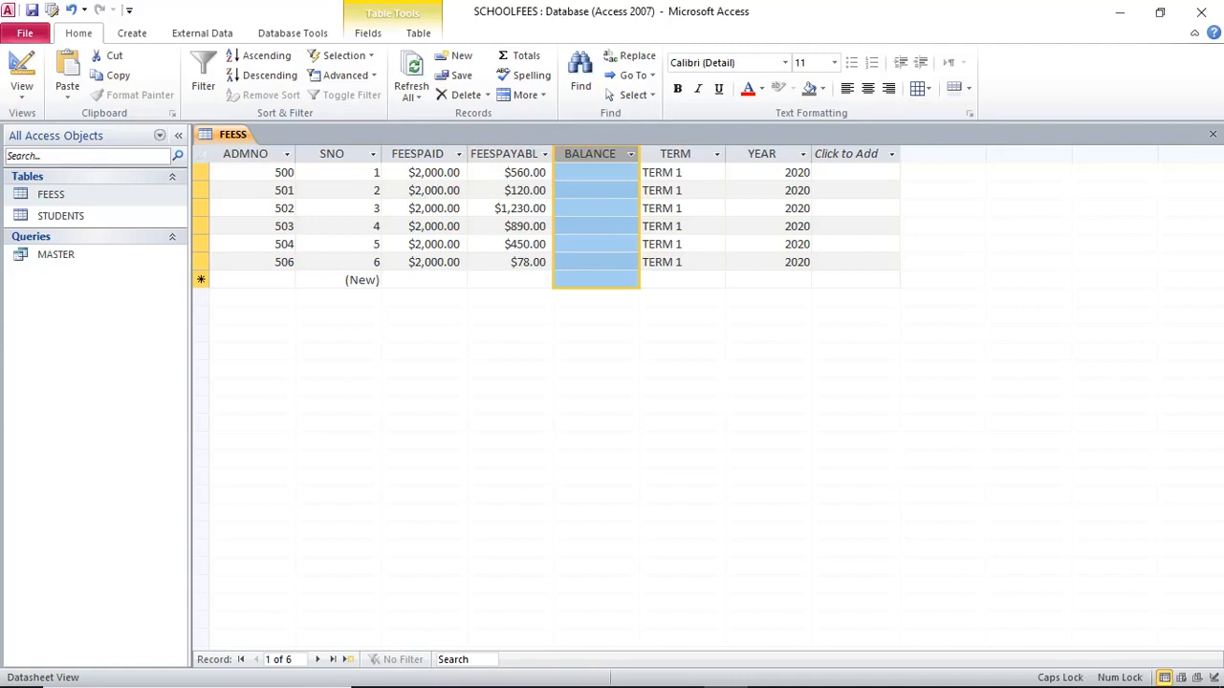
left_click(1212, 134)
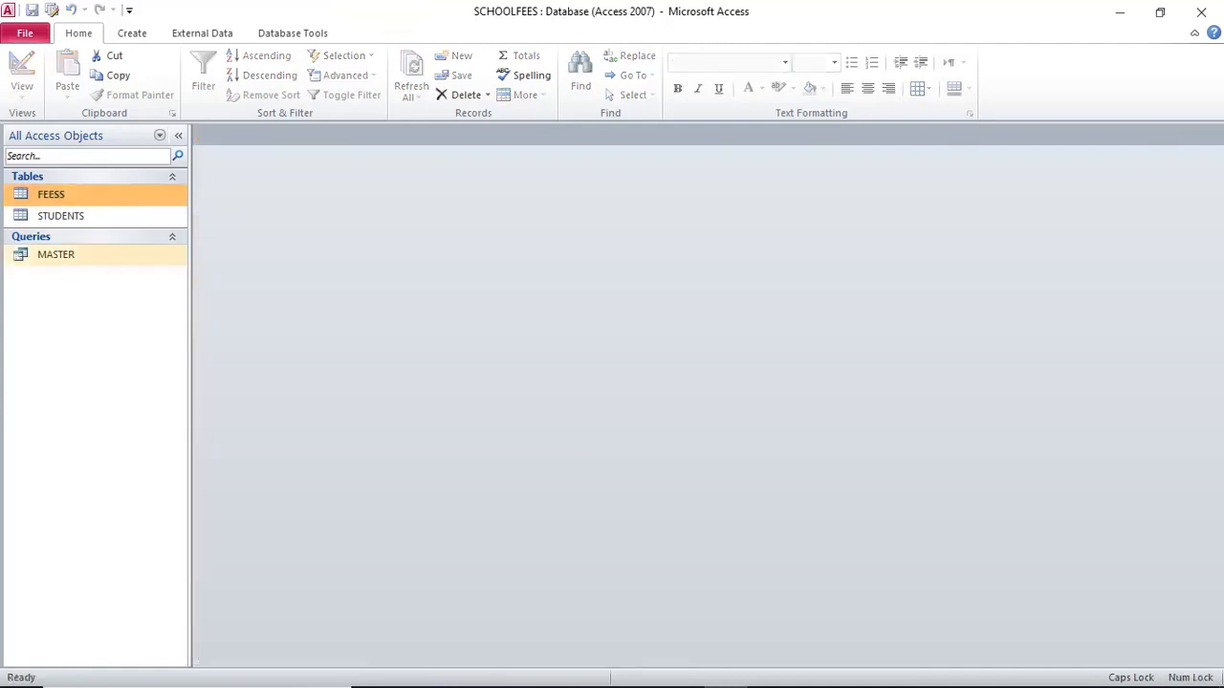
left_click(60, 255)
right_click(67, 254)
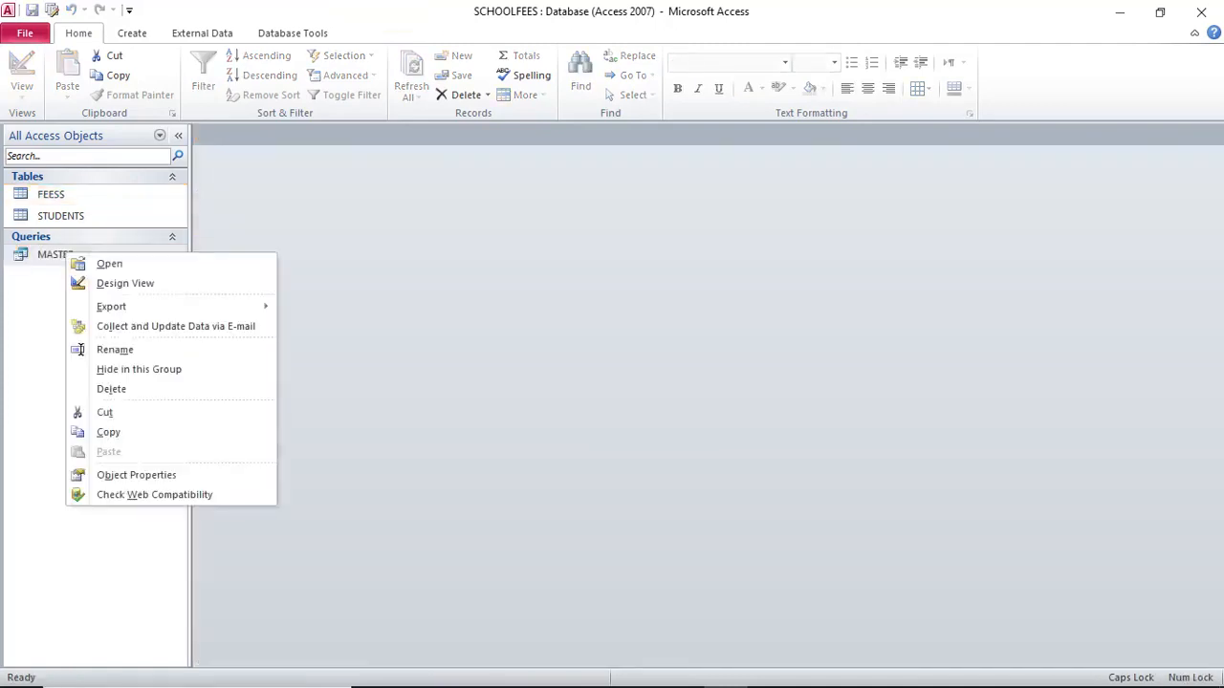
left_click(125, 284)
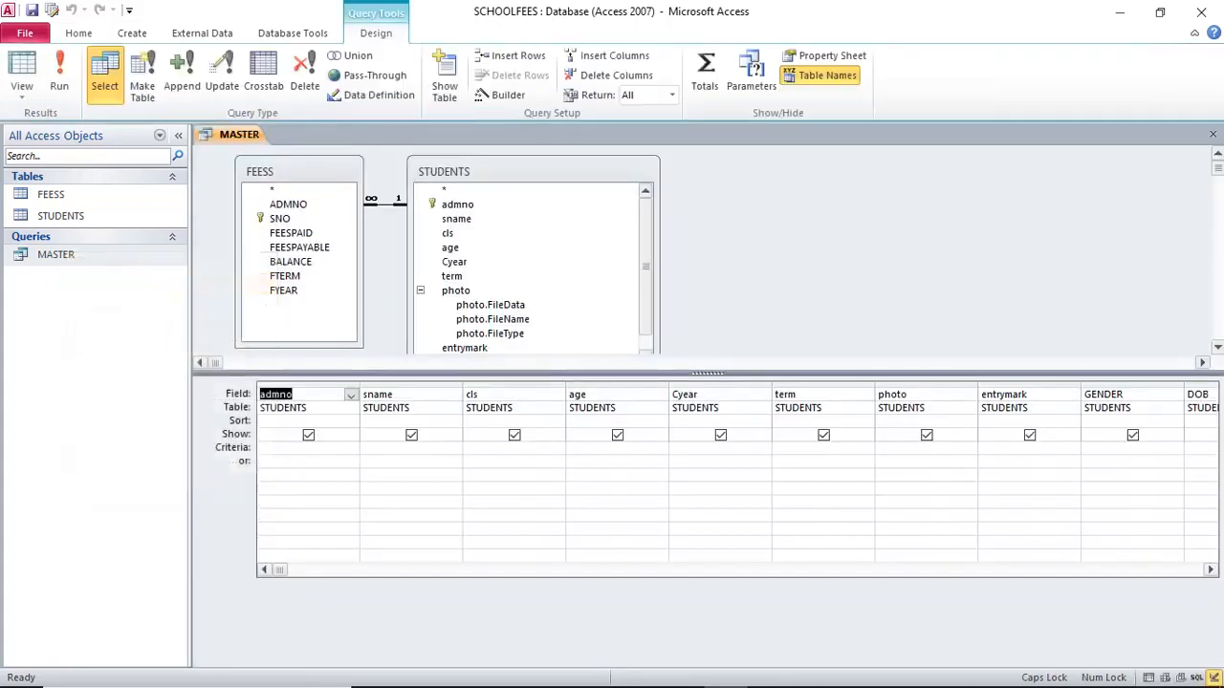
Widen the BALANCE column in the MASTER query's design grid and place the cursor after its field name
left_click_drag(279, 570, 794, 570)
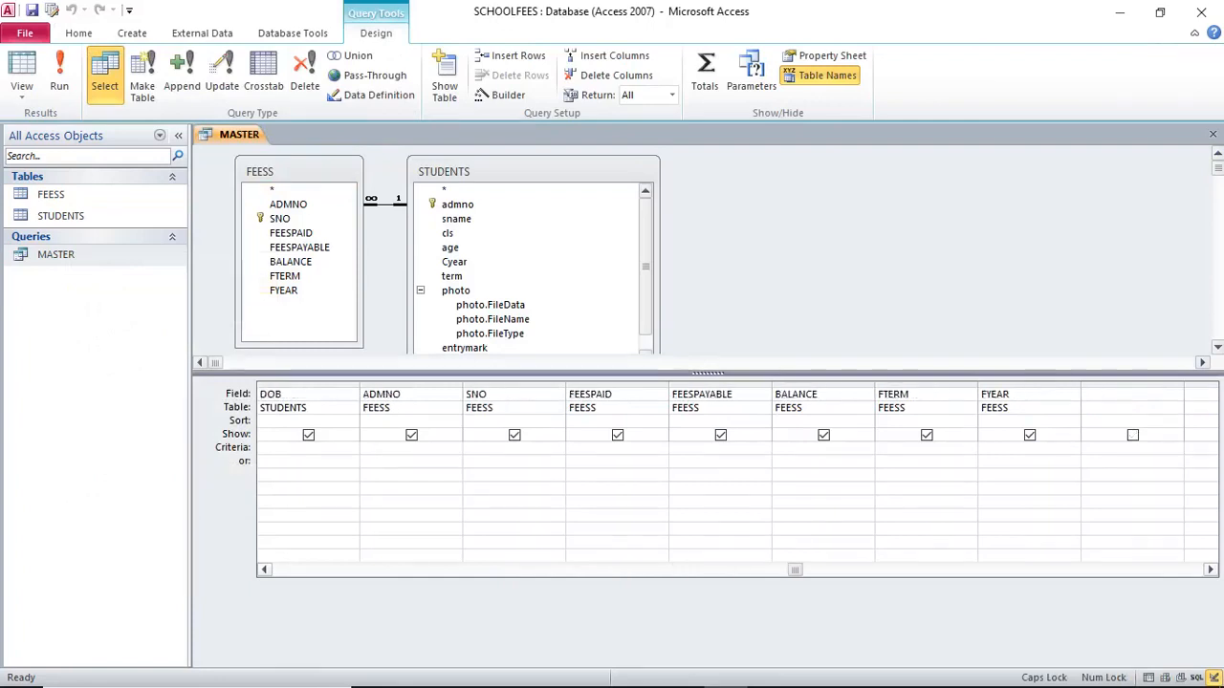
left_click_drag(875, 387, 1076, 388)
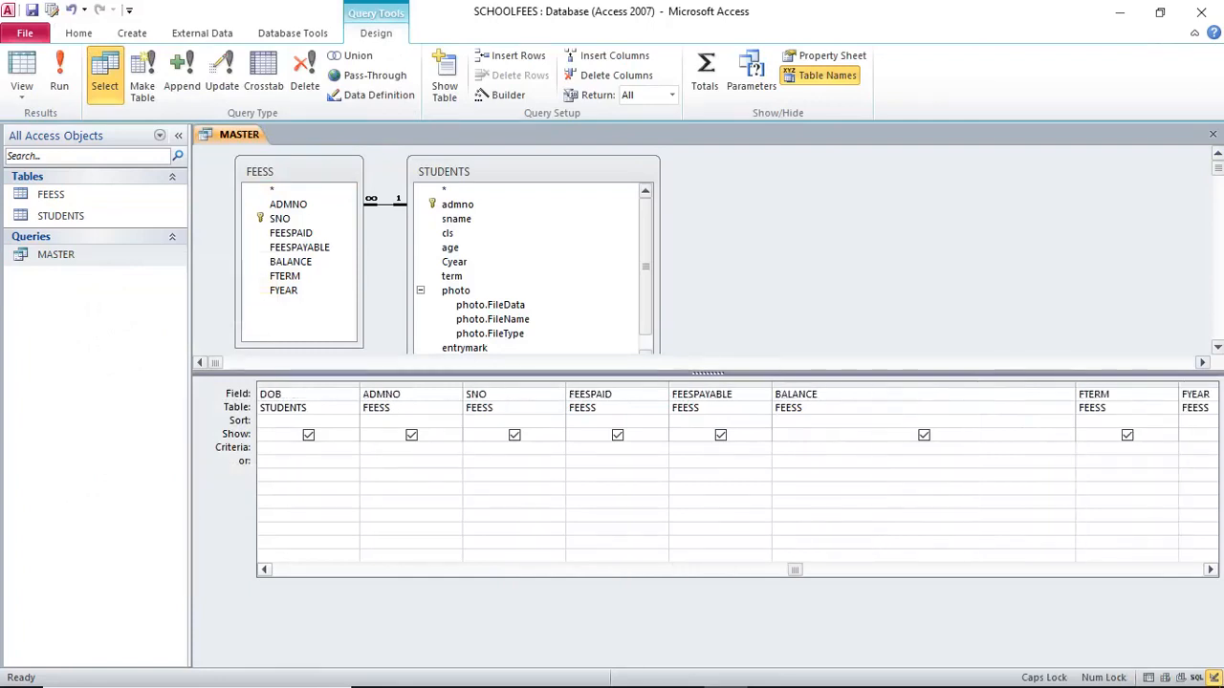
left_click(1066, 394)
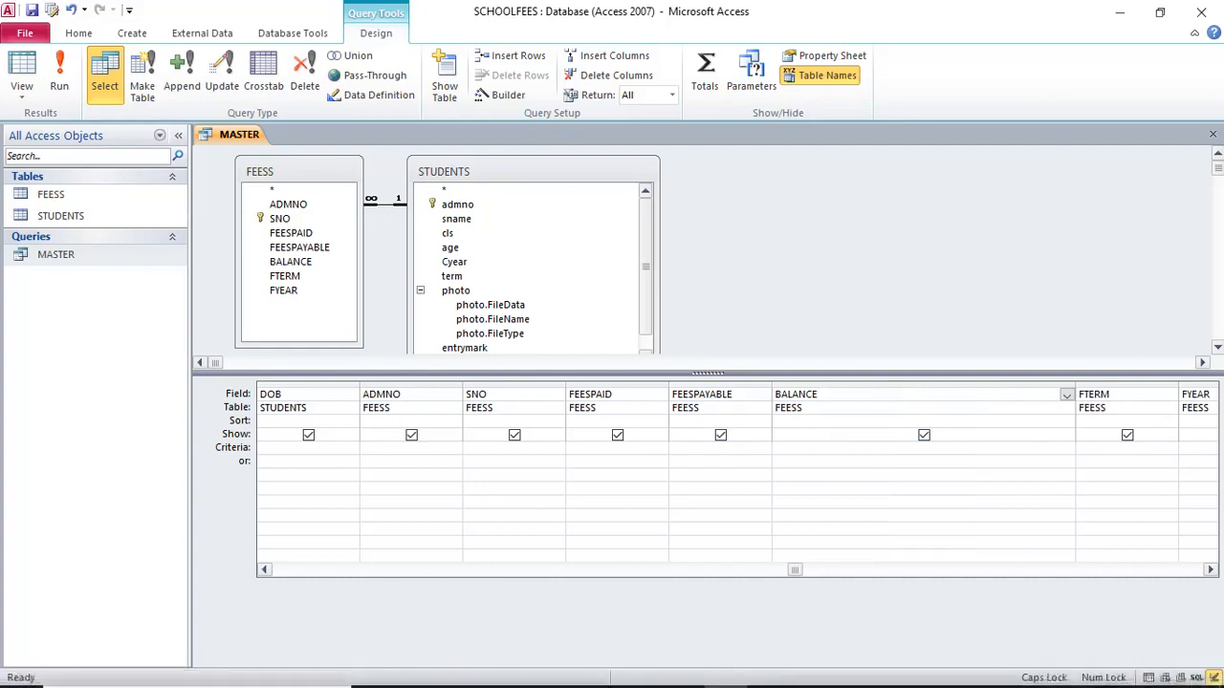
left_click(924, 385)
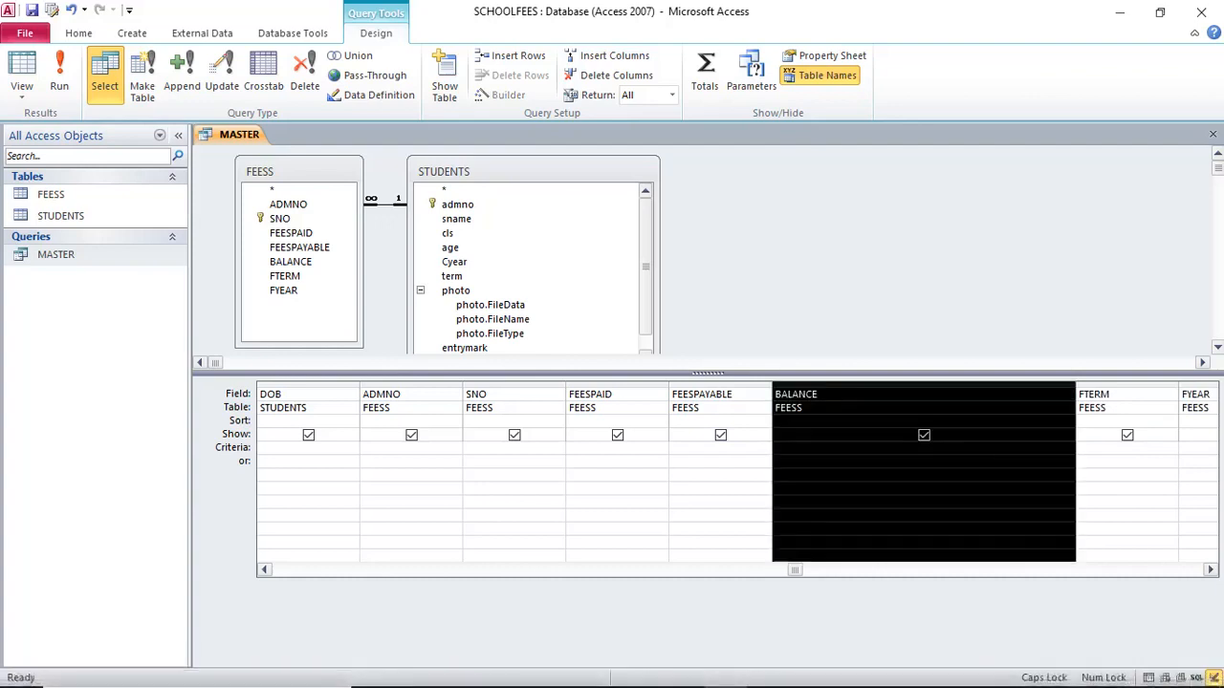
left_click(1066, 394)
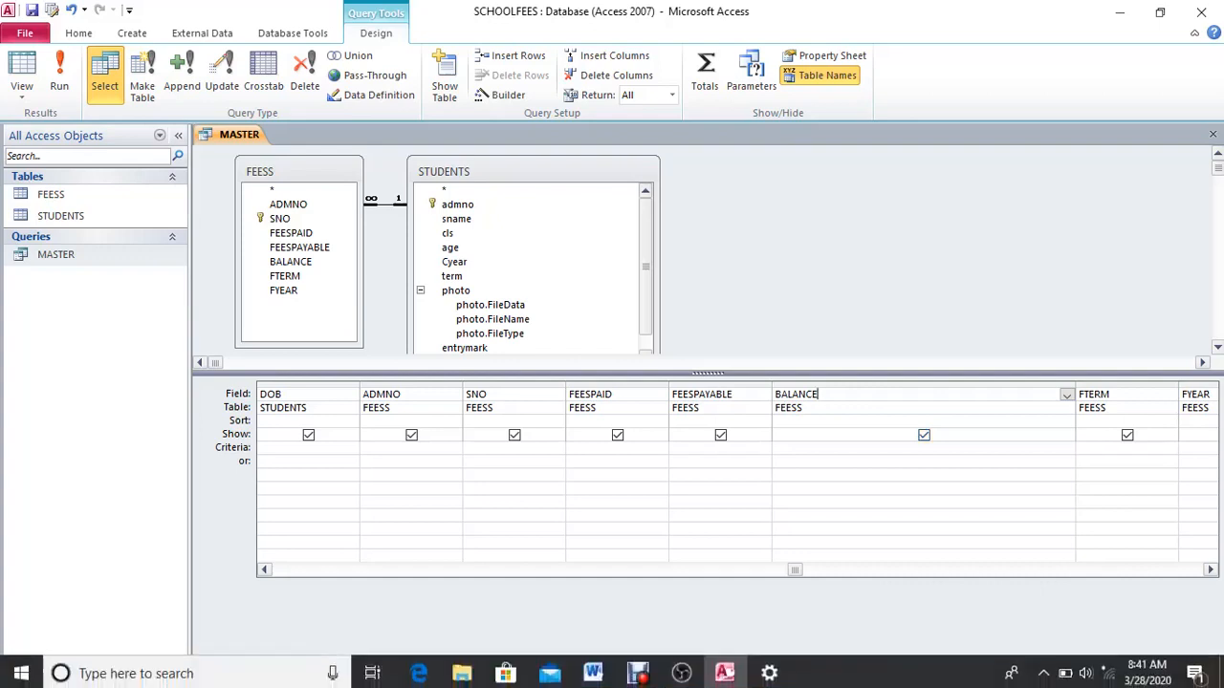
Switch to the Word document and clear the entire reserved words list, including its heading
mouse_move(593, 670)
left_click(683, 584)
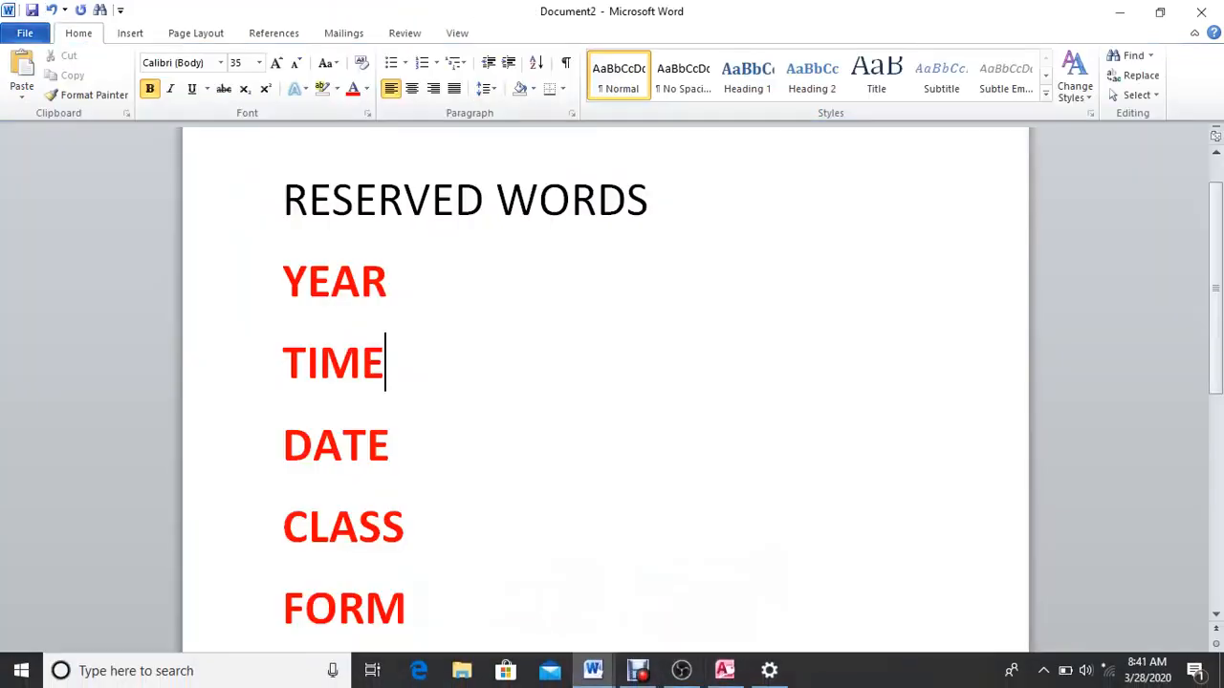
left_click_drag(421, 612, 284, 277)
key("Delete")
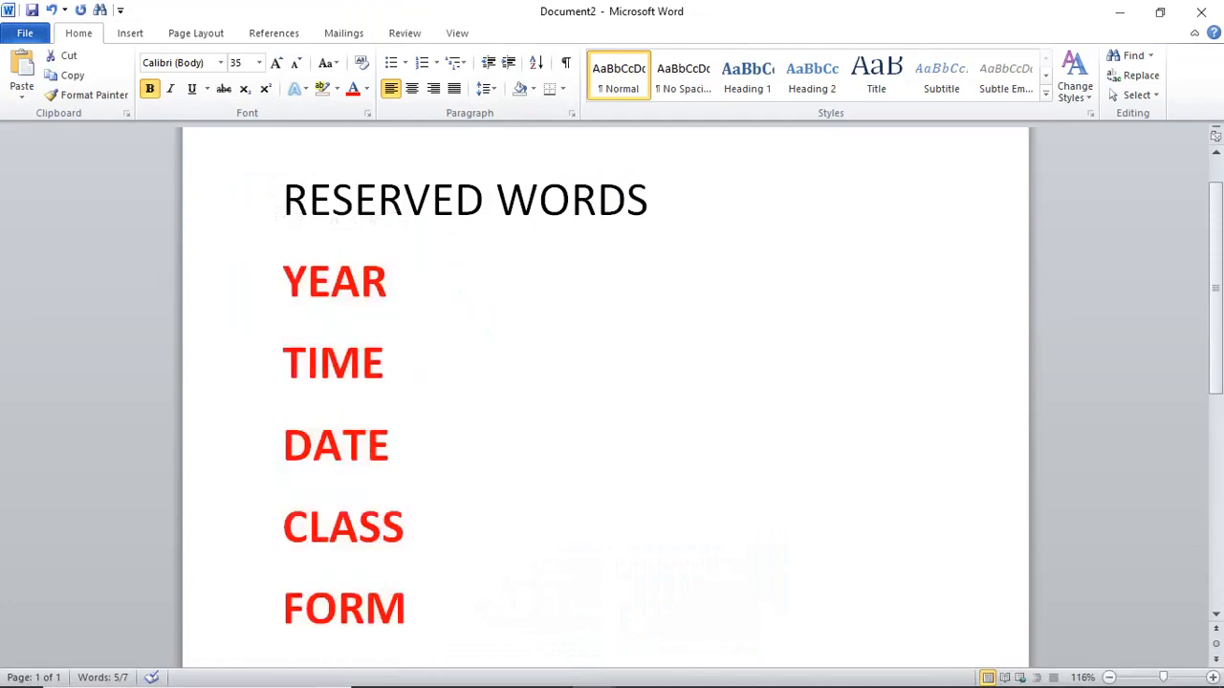
key("ctrl+a")
key("Delete")
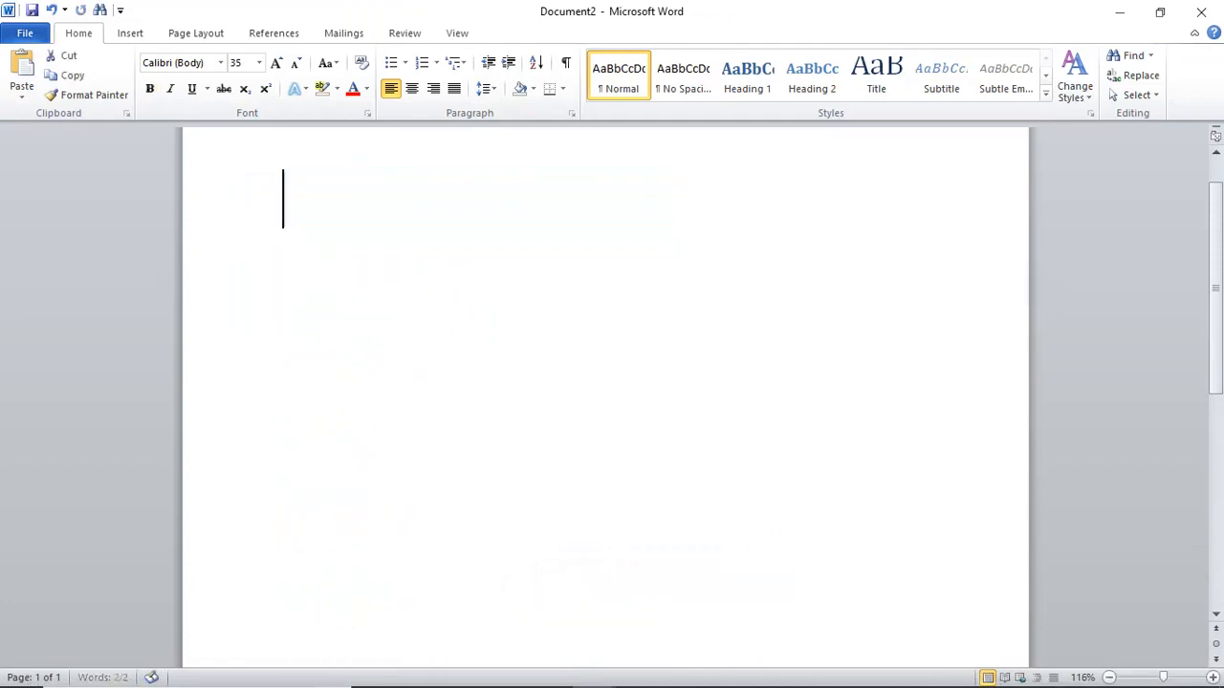
Write the balance expression :[FEESPAYALBE]-[FEESPAID] in the empty Word document
type(":[")
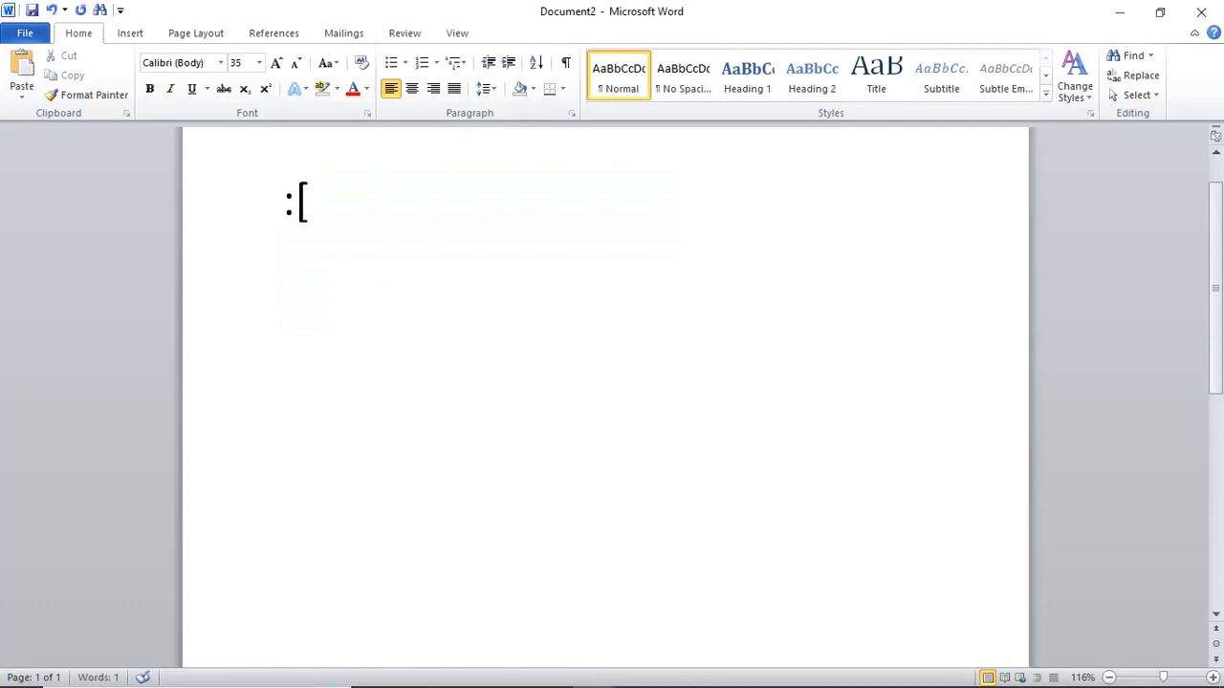
type("FEESPAYAL")
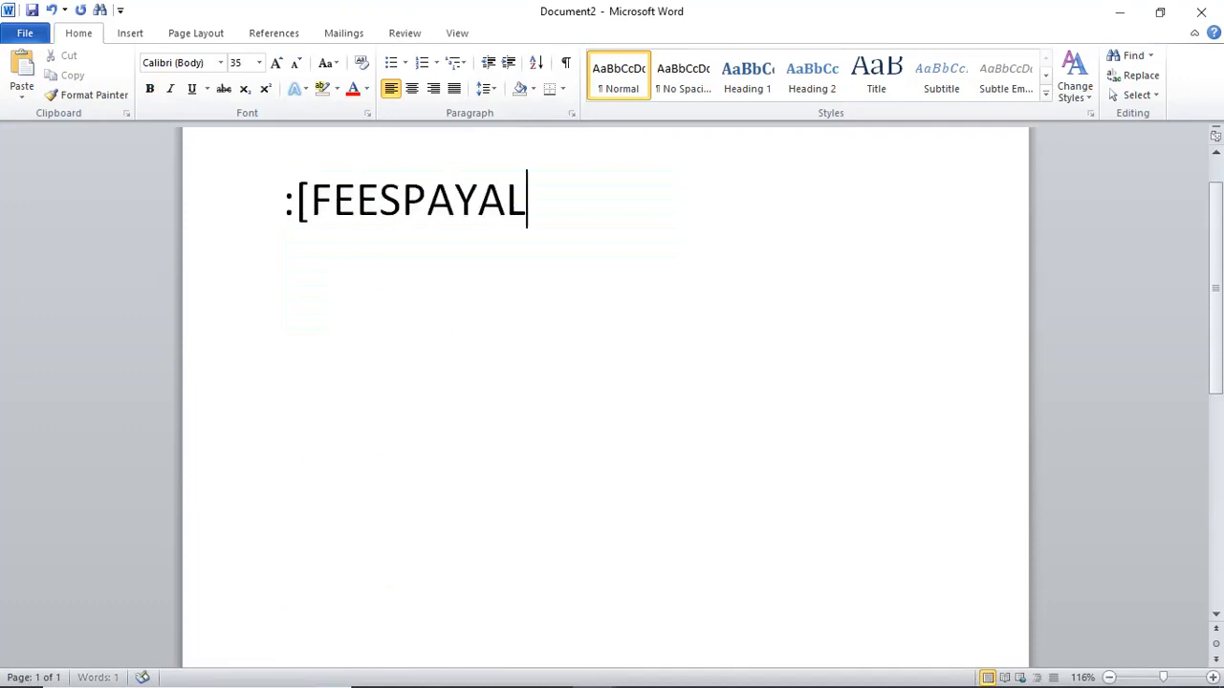
type("BE]-[")
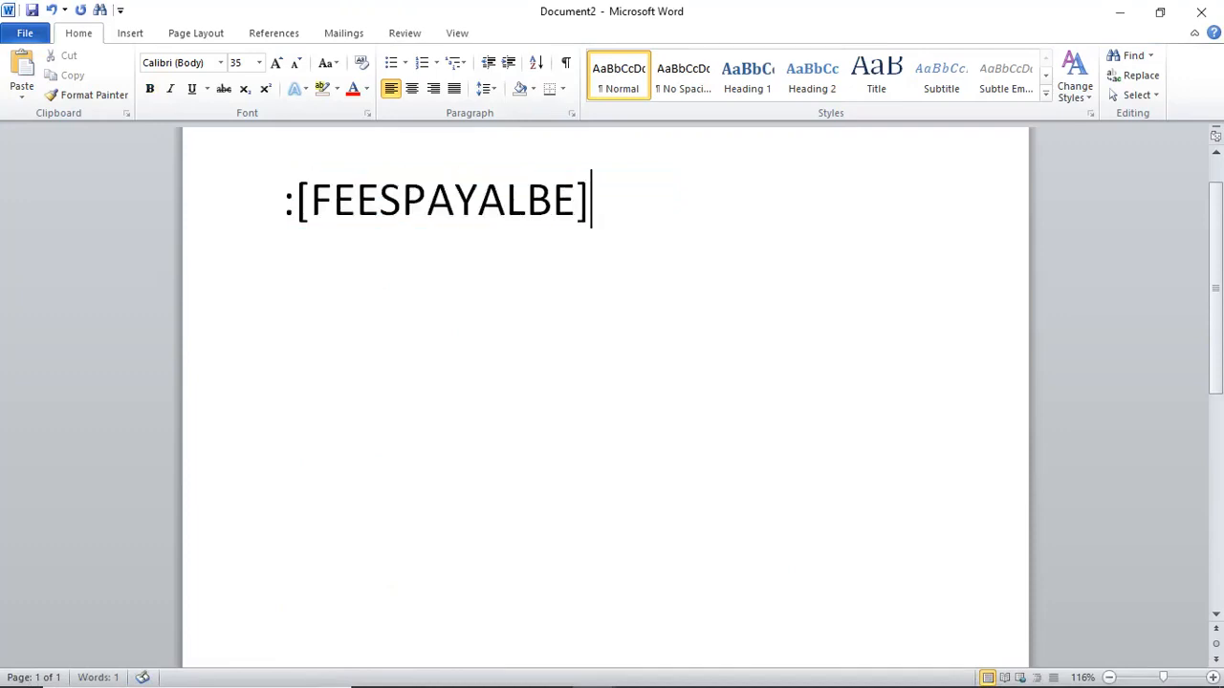
type("FEES")
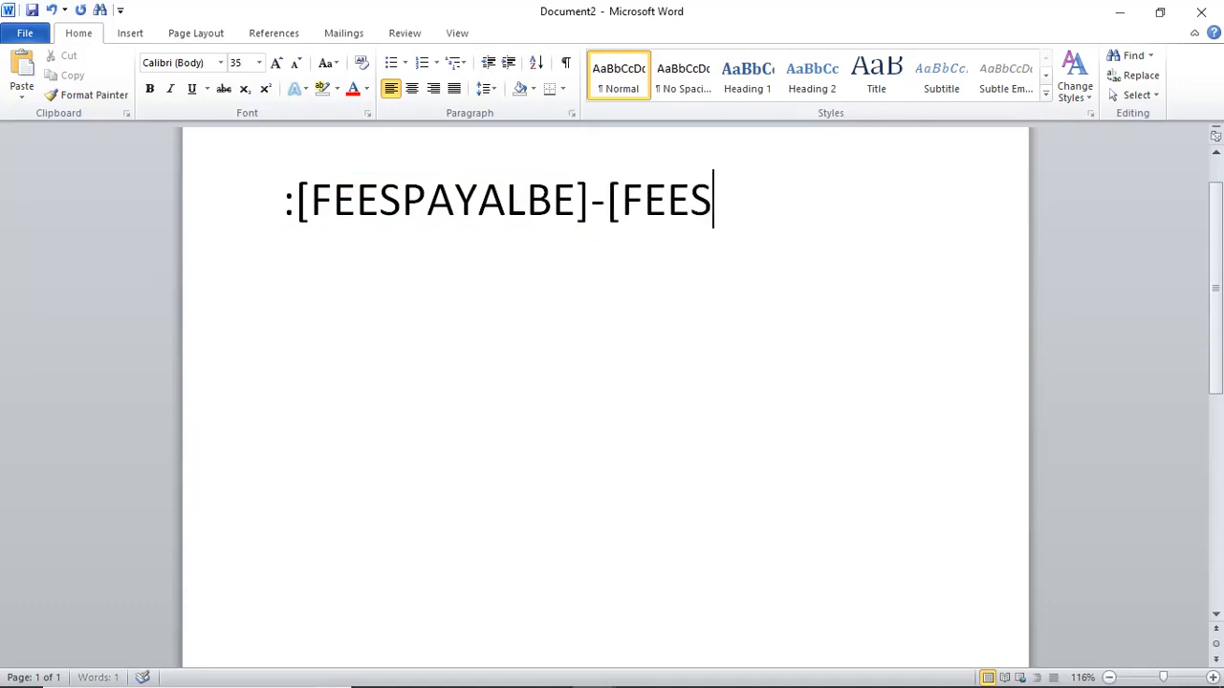
type("PAID]")
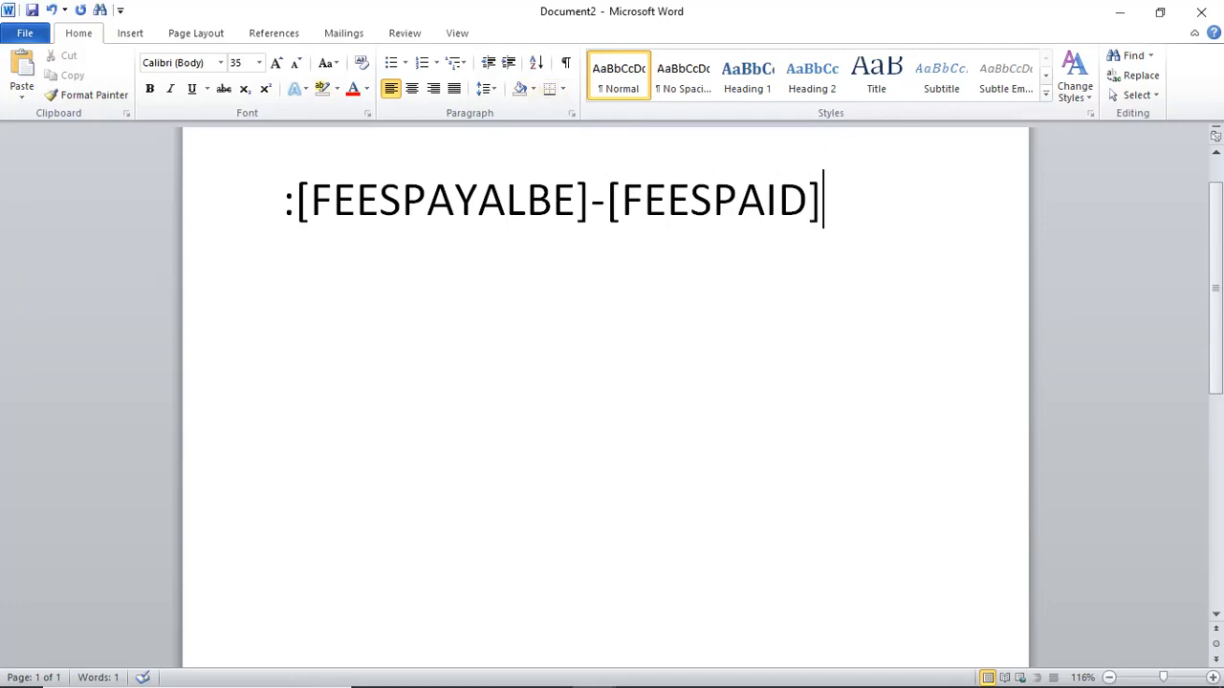
Copy the expression from Word and paste it after BALANCE in the MASTER query's field row in Access
left_click_drag(833, 201, 907, 196)
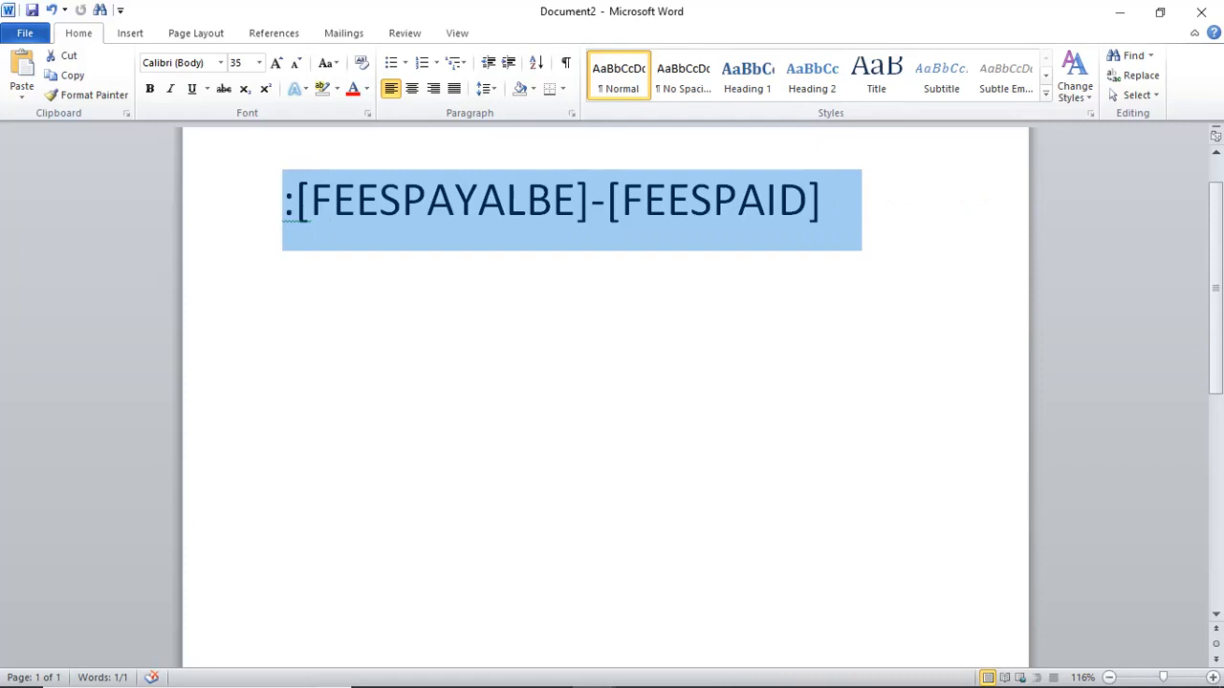
left_click(67, 76)
left_click(723, 679)
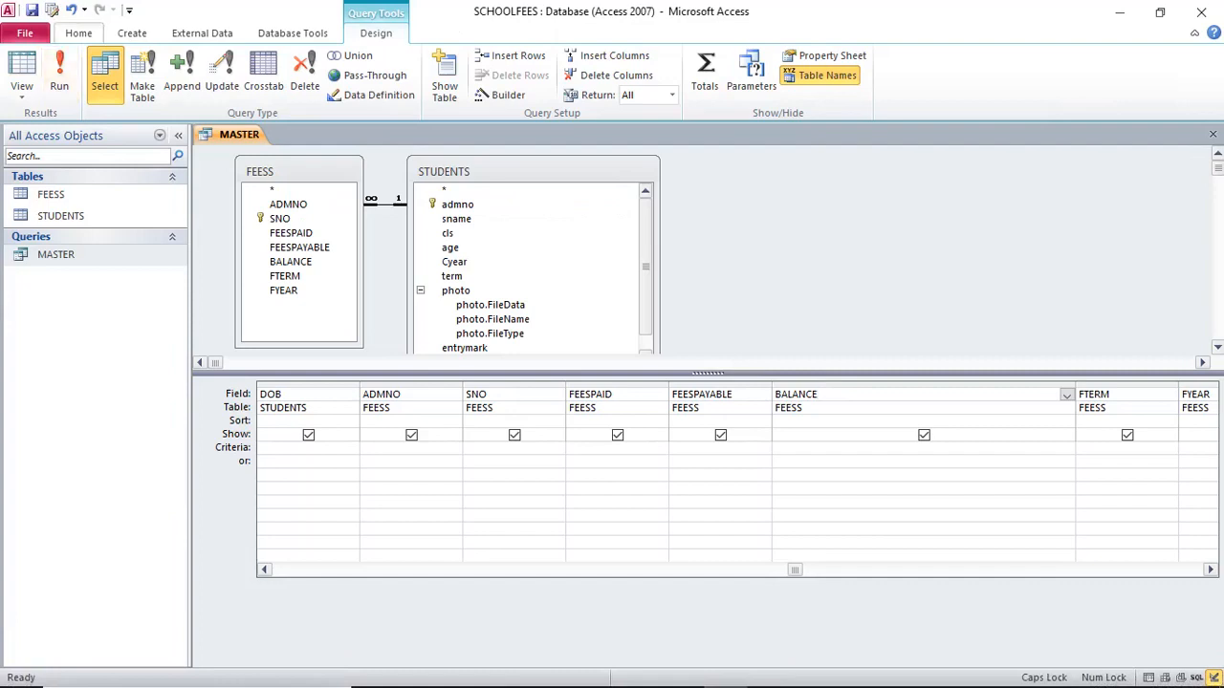
left_click(78, 33)
left_click(67, 76)
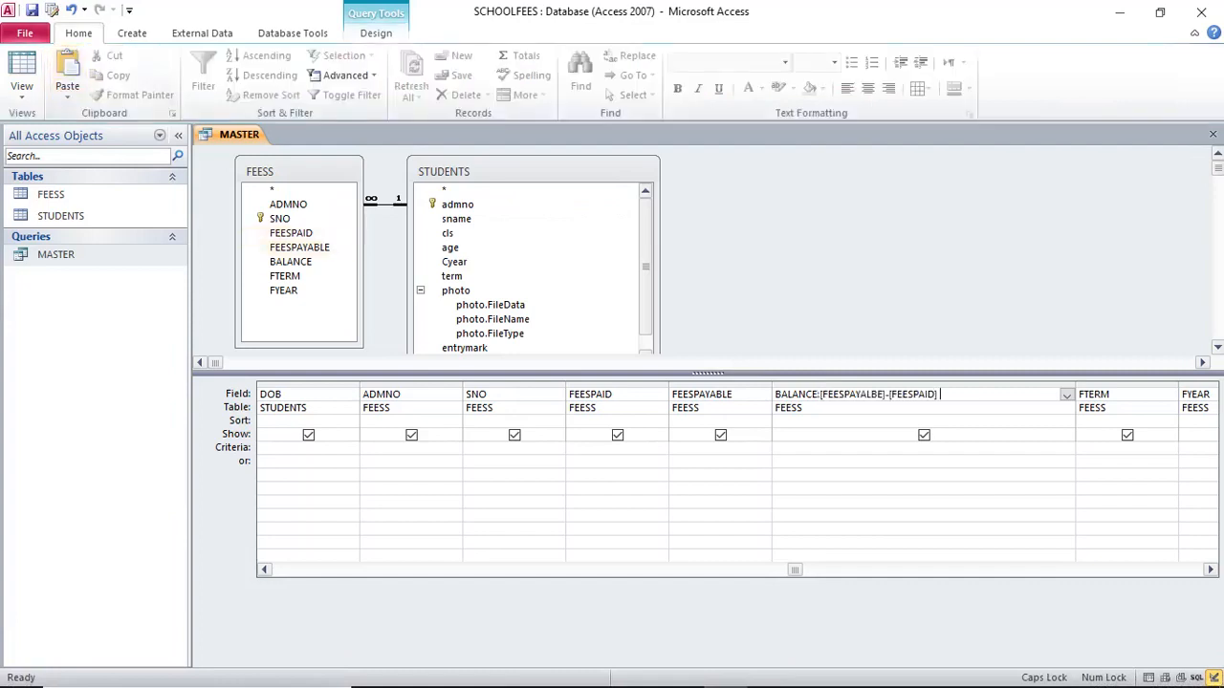
Run the MASTER query with the BALANCE expression and move the parameter value dialog aside
left_click(376, 32)
left_click(59, 77)
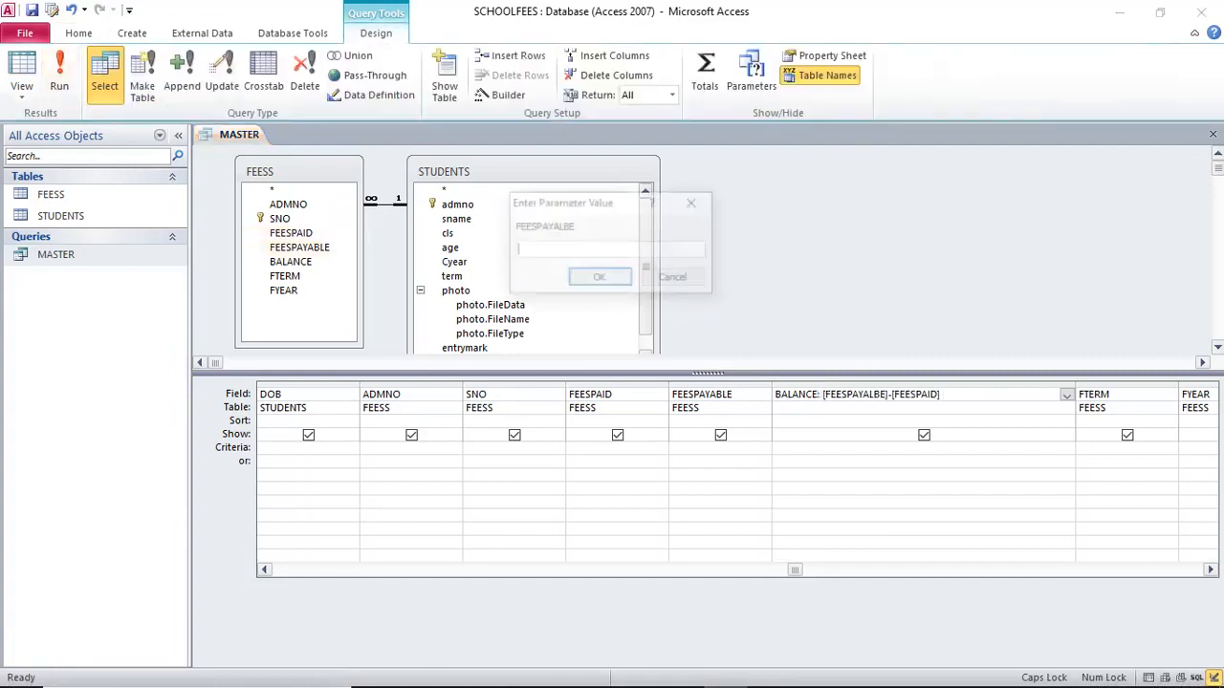
left_click_drag(589, 208, 743, 228)
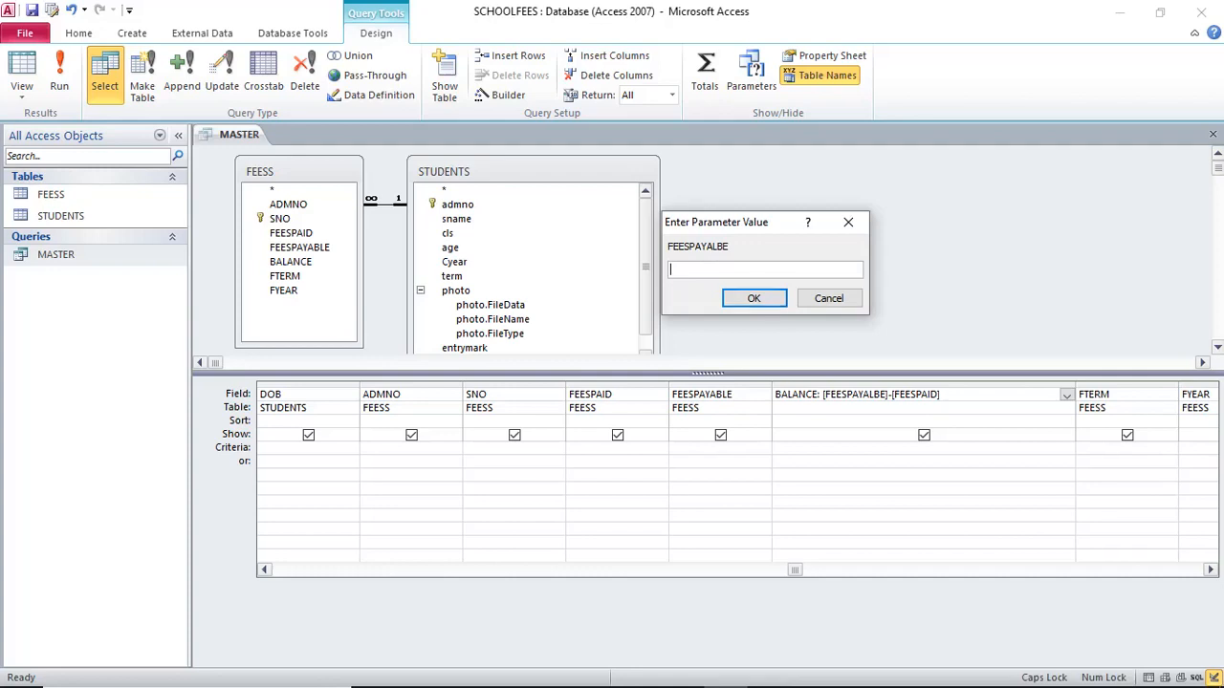
Correct the misspelled field name in the MASTER query's calculated field so it reads BALANCE: [FEESPAYABLE]-[FEESPAID]
key("Return")
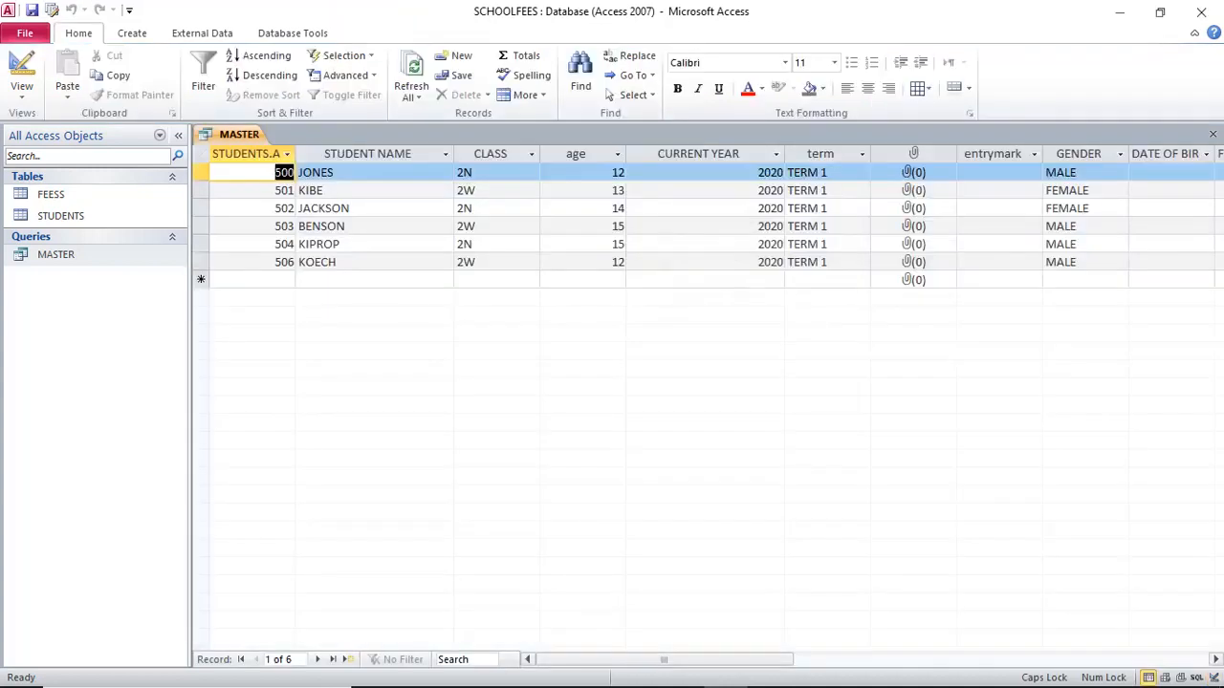
left_click(21, 76)
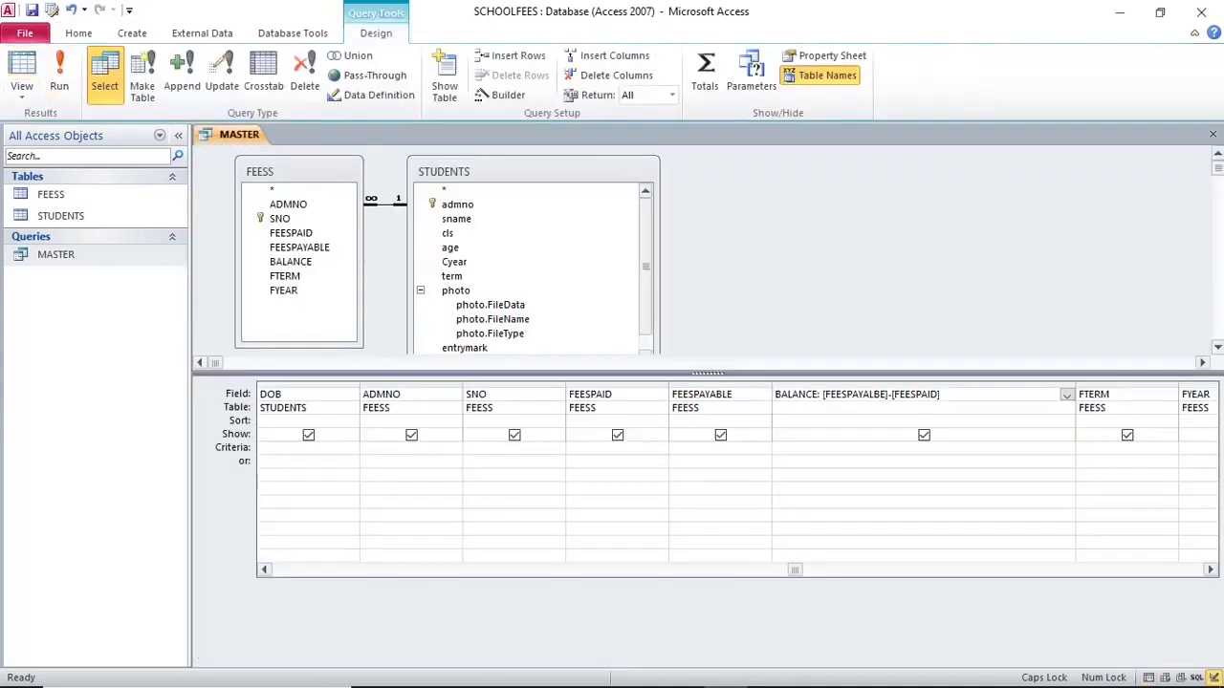
left_click(886, 394)
key("BackSpace")
key("BackSpace")
key("BackSpace")
type("BLE")
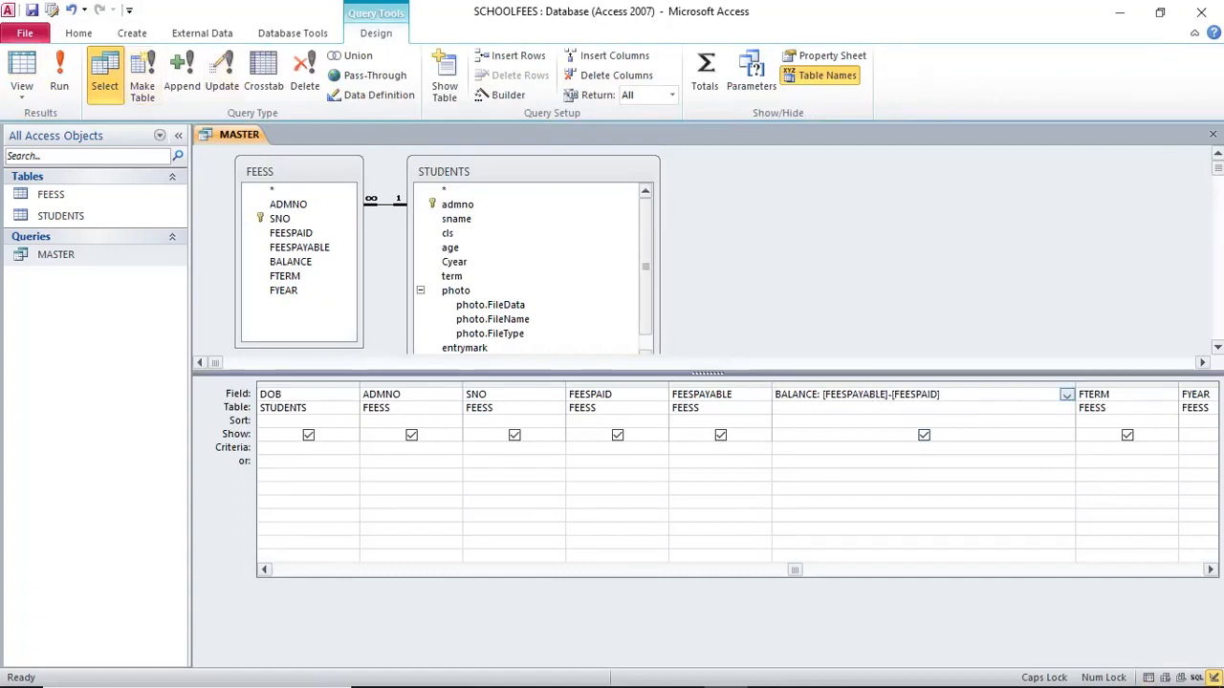
Run the MASTER query and examine the FEESPAID, FEESPAYABLE and BALANCE columns for all students
left_click(59, 76)
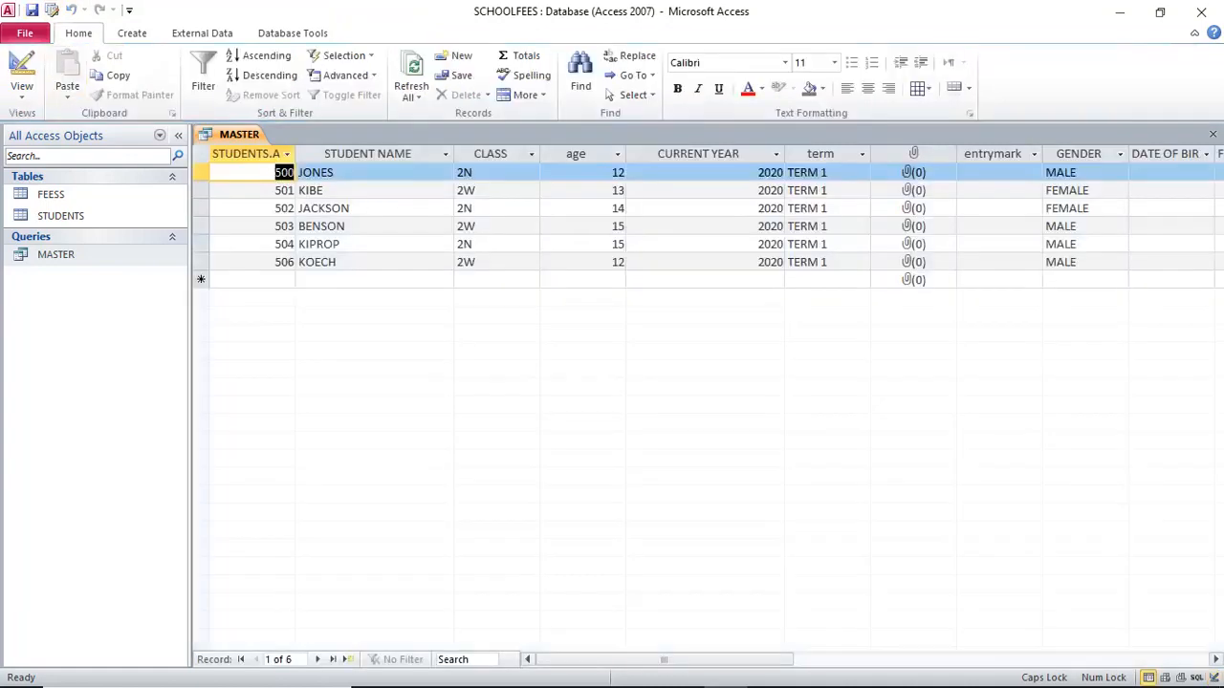
scroll(670, 382, "right", 10)
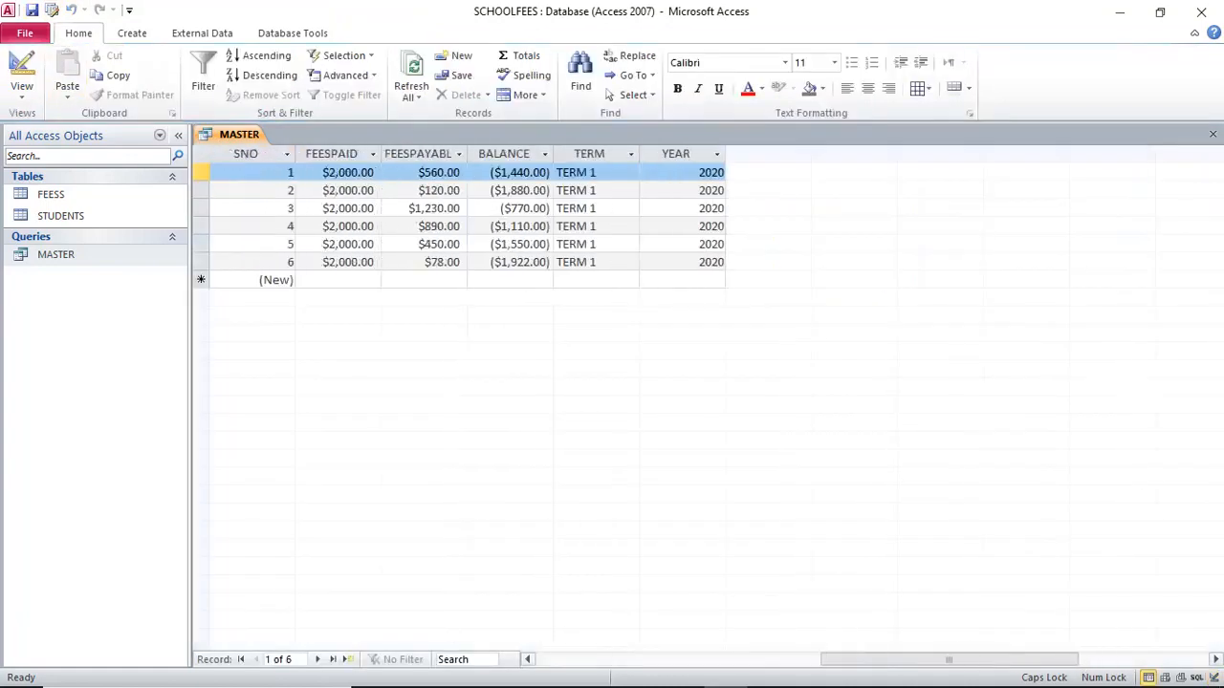
scroll(593, 220, "left", 2)
left_click(590, 154)
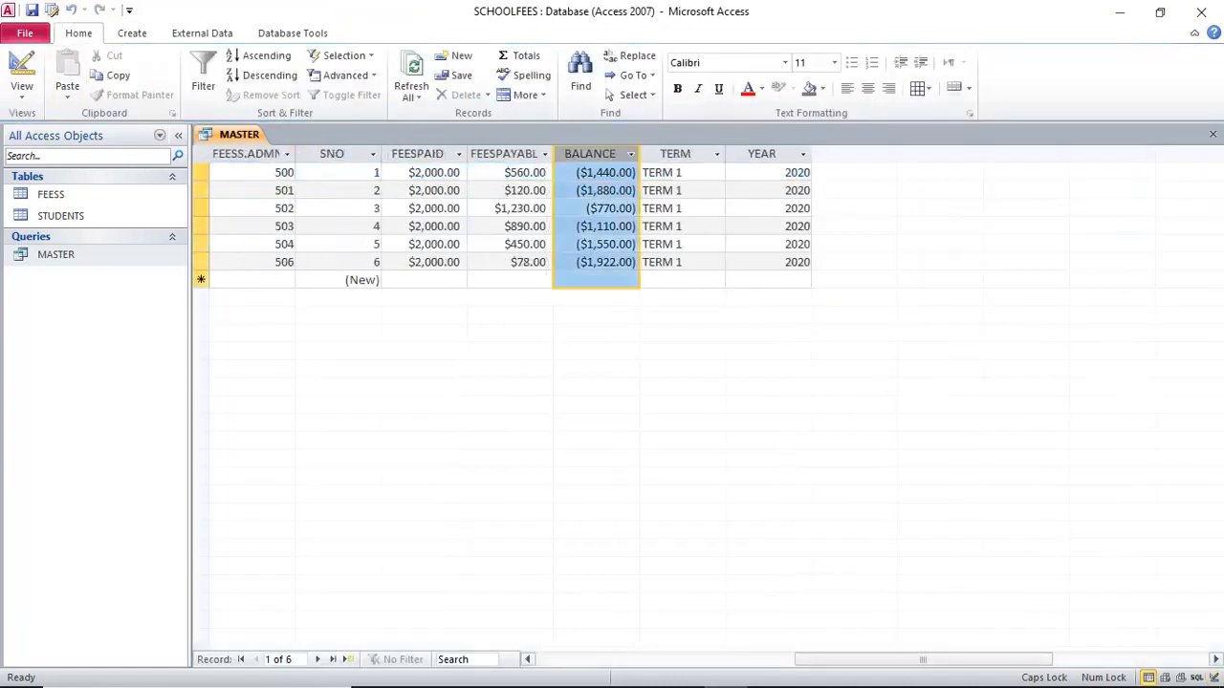
key("shift+Left")
key("shift+Left")
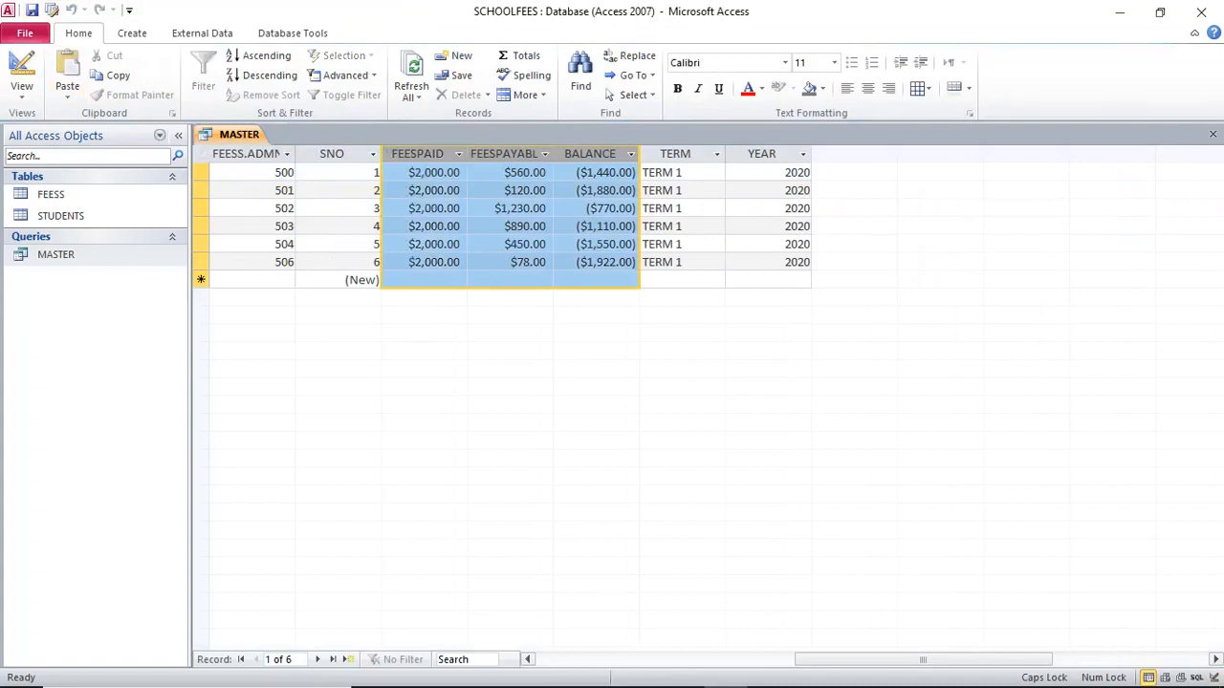
key("ctrl+c")
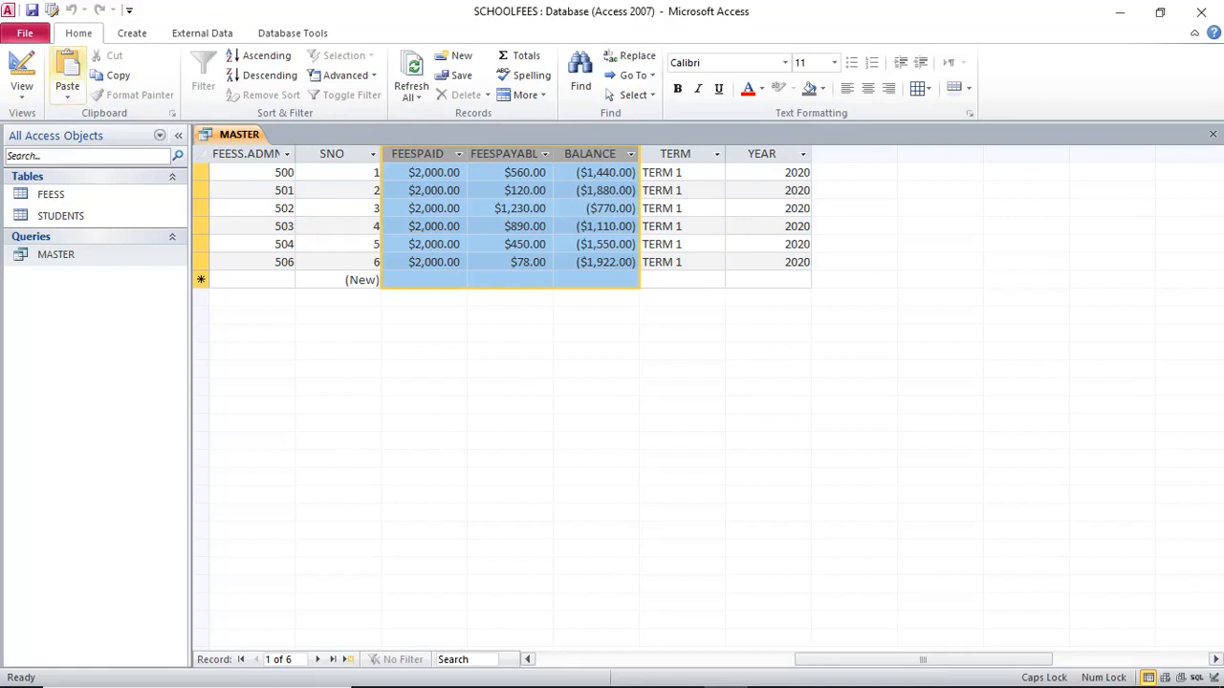
Review the BALANCE expression in the query design and rerun the query to check the STUDENTS admission number column
left_click(22, 65)
left_click_drag(940, 394, 775, 394)
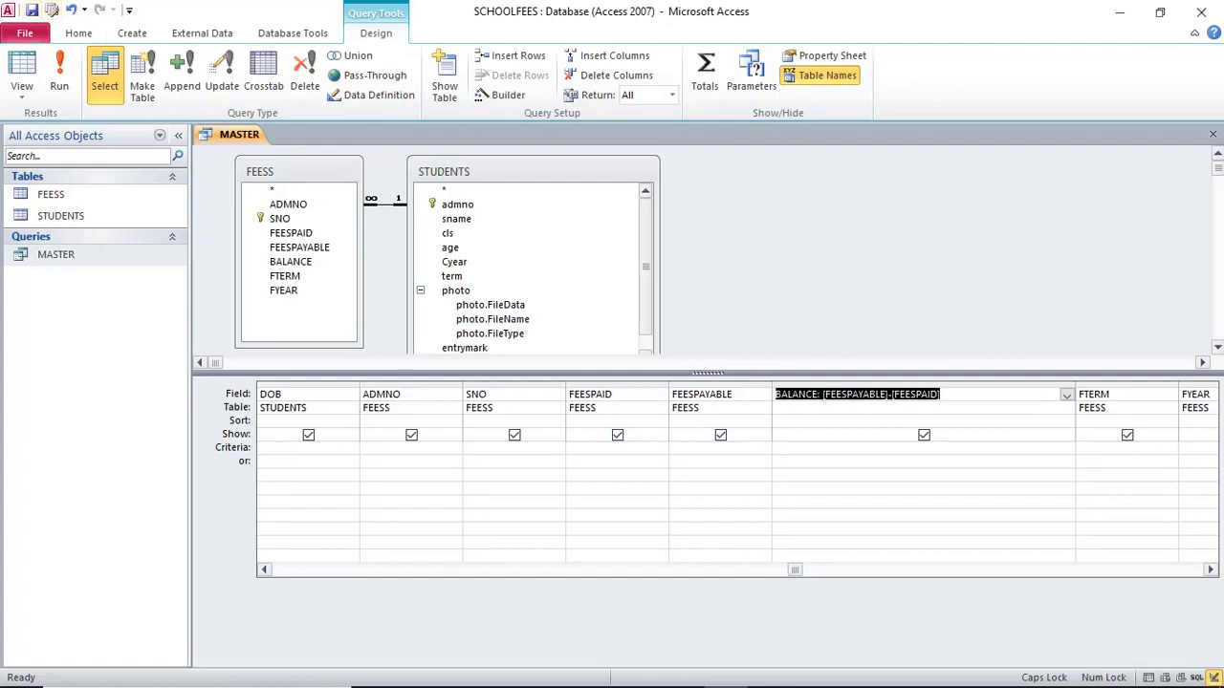
left_click(59, 76)
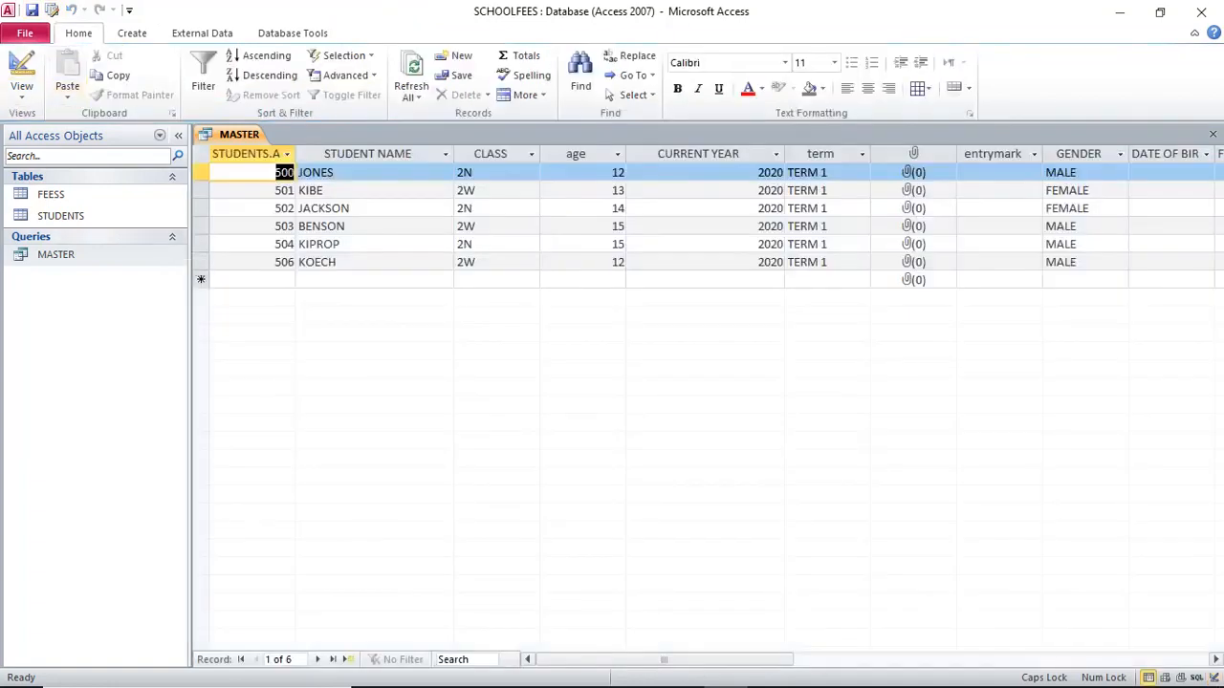
left_click(246, 153)
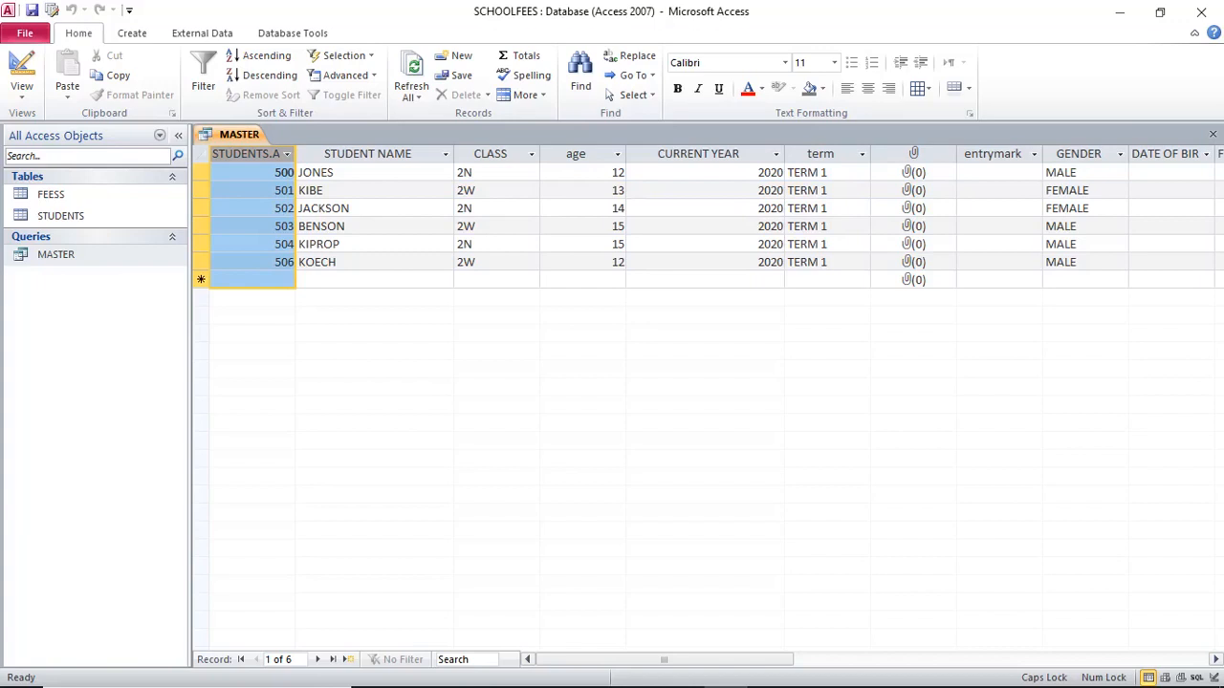
Sort the query by the FEESS table's ADMNO field in descending order and run it to check the record order
left_click(21, 72)
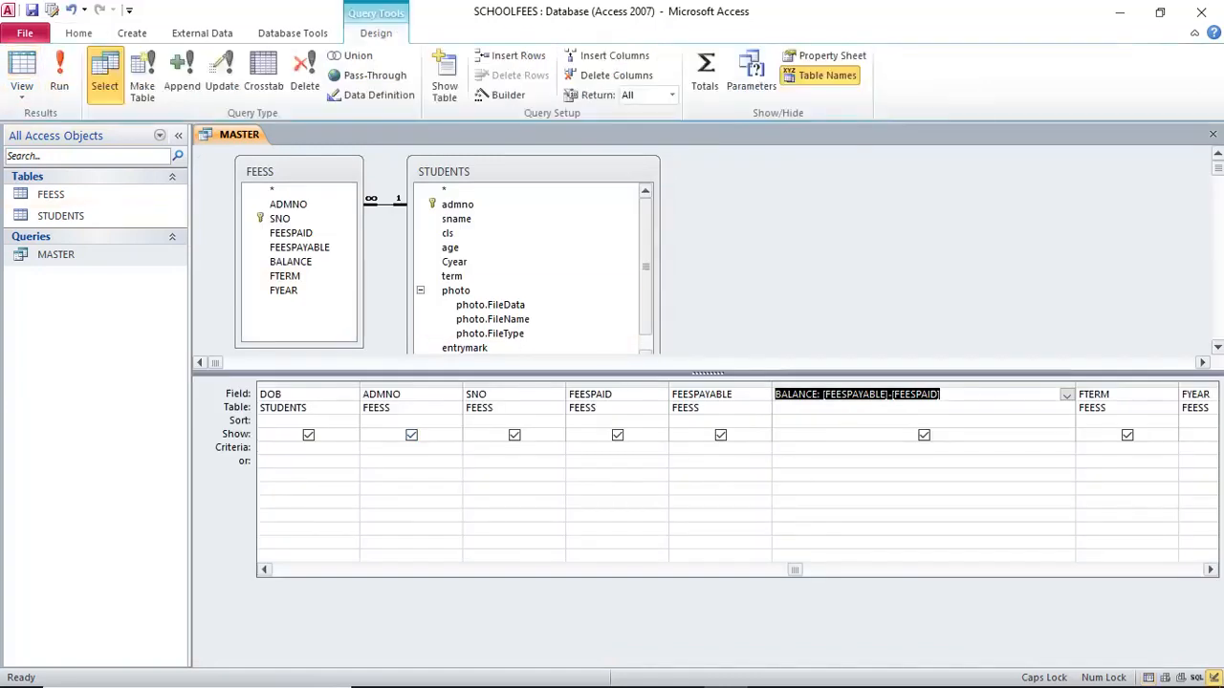
left_click(363, 449)
left_click(363, 421)
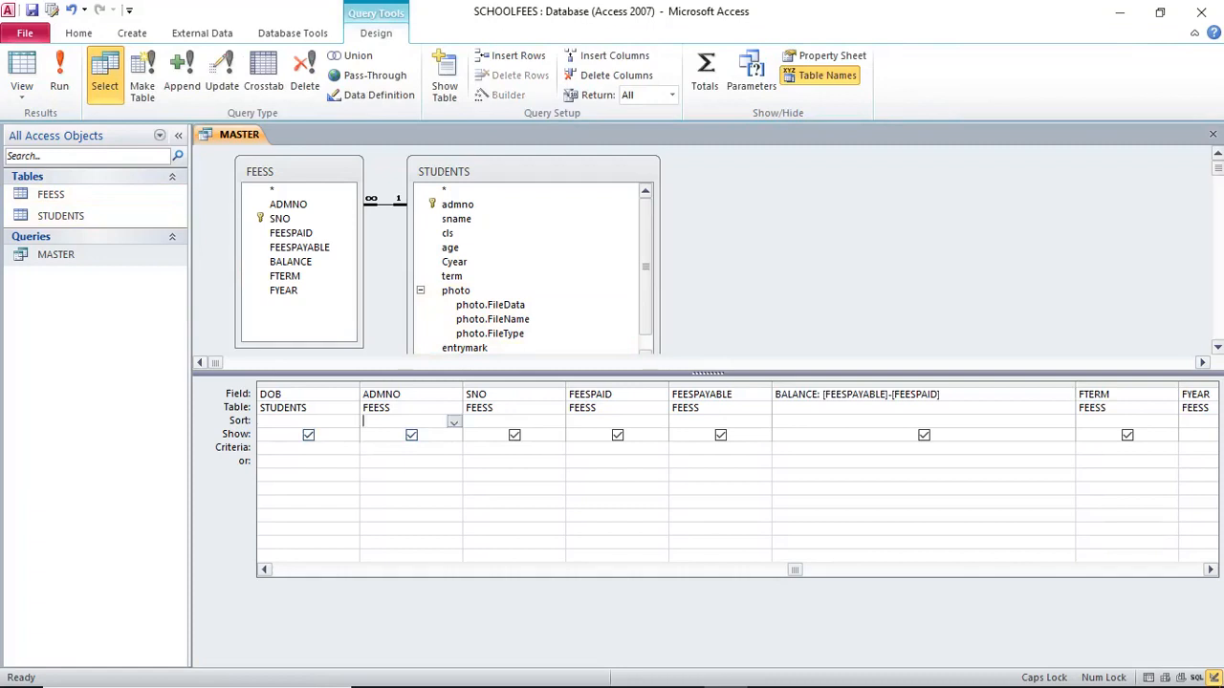
left_click(453, 421)
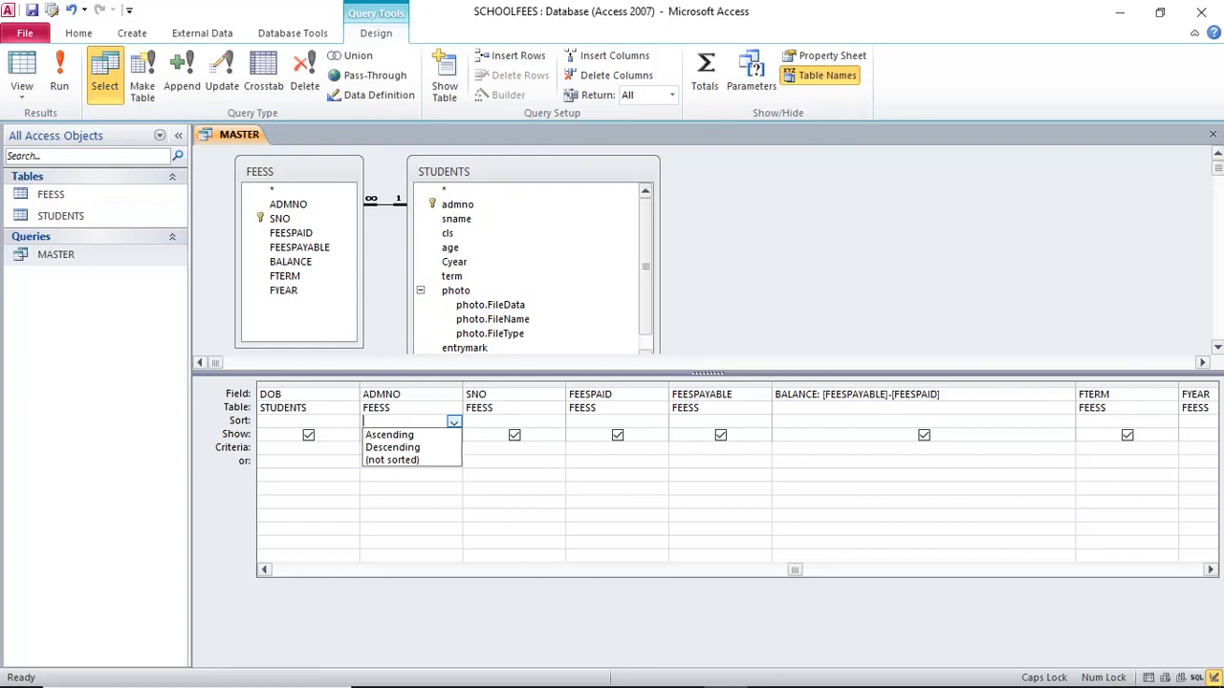
key("Down")
key("Down")
key("Return")
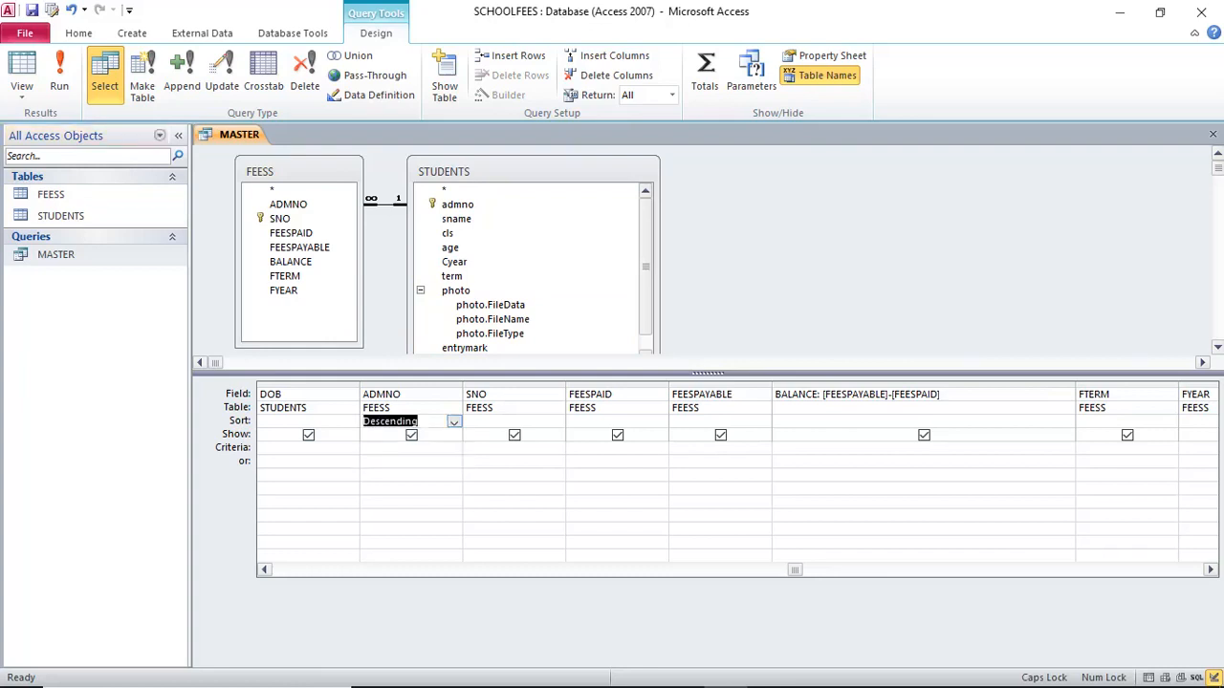
left_click(59, 76)
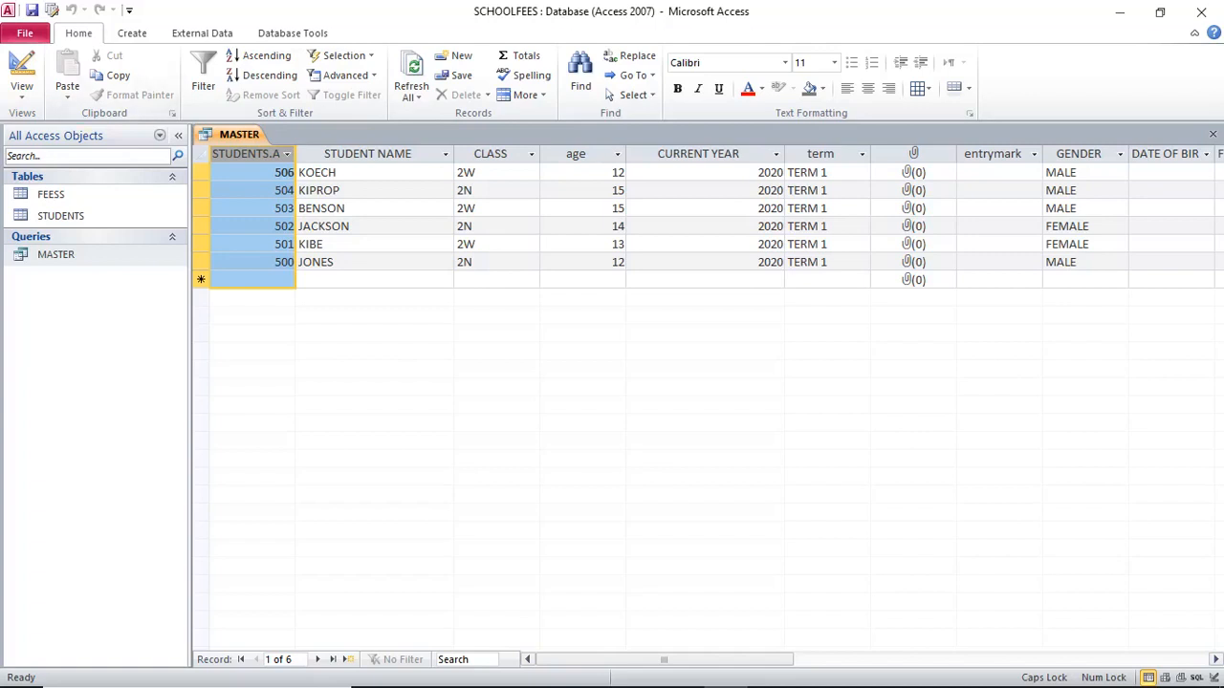
scroll(708, 220, "right", 6)
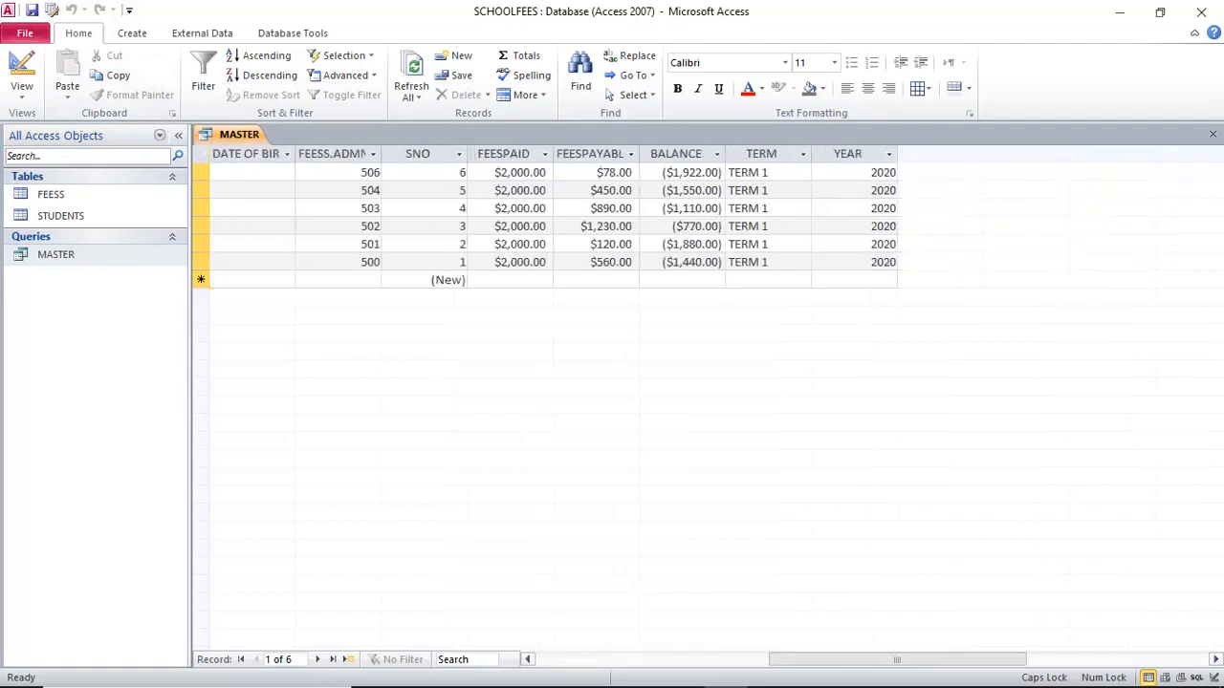
scroll(708, 219, "left", 6)
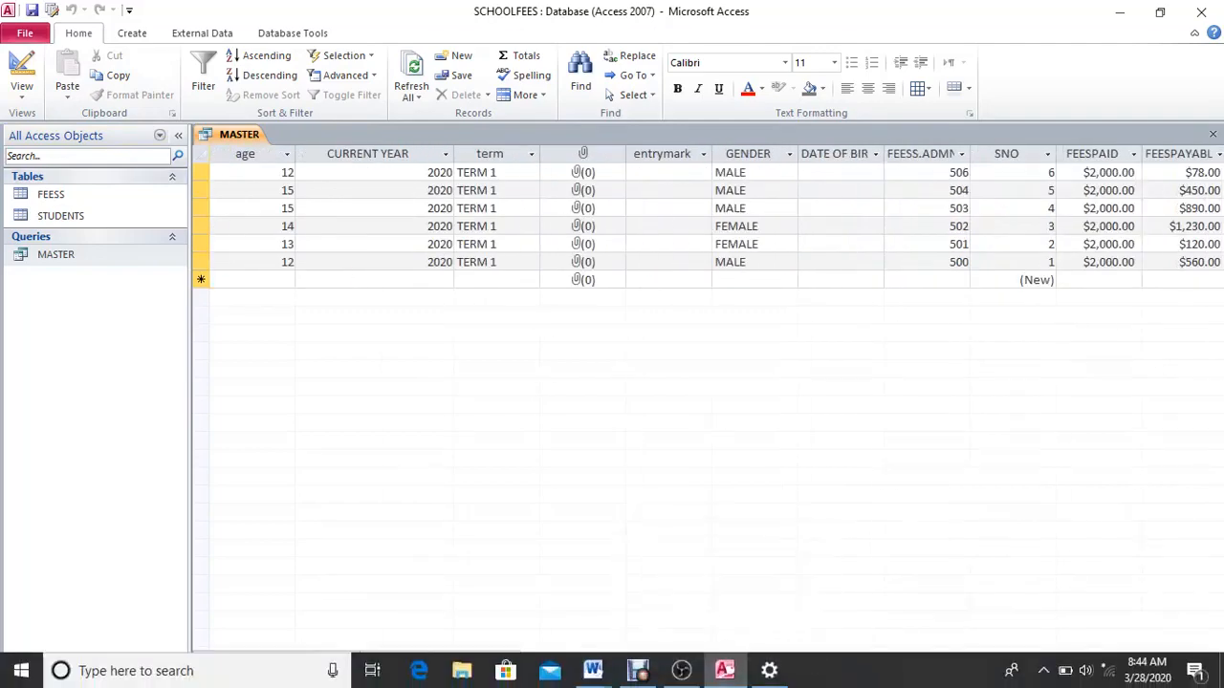
Filter the calculated BALANCE field with the criterion >1000 and run the query
left_click(21, 72)
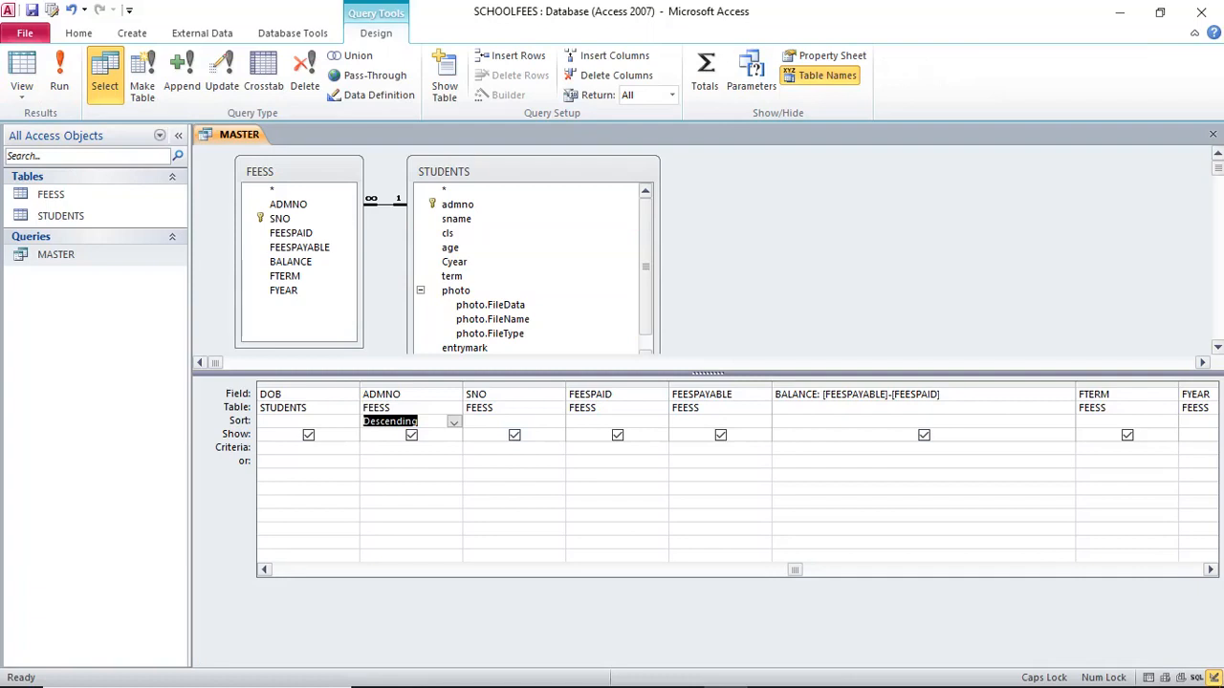
left_click(777, 448)
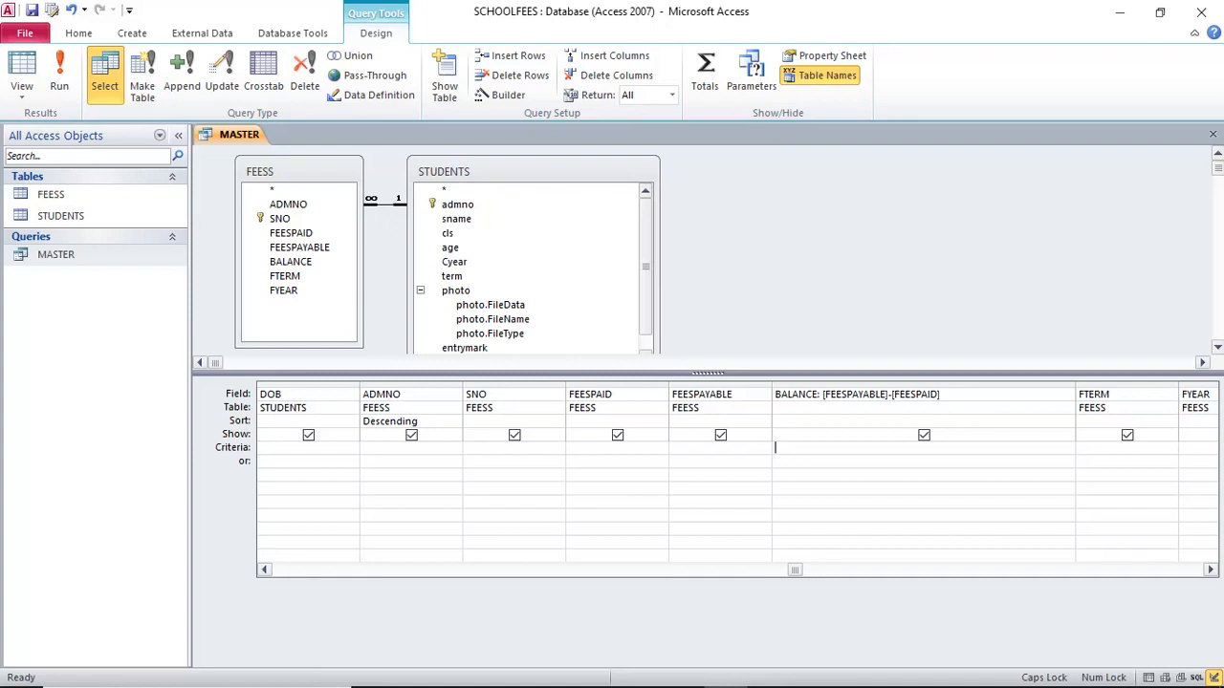
type(">1000")
key("shift+Left")
key("shift+Left")
key("shift+Left")
key("shift+Left")
key("shift+Left")
left_click(60, 75)
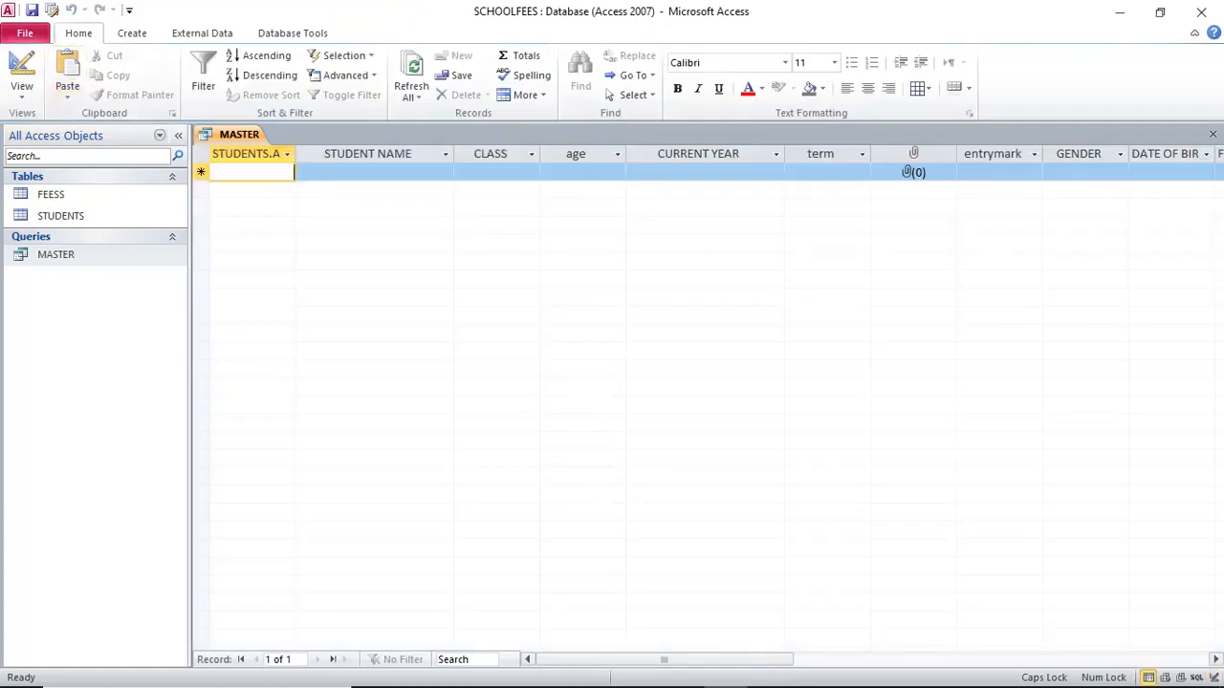
left_click_drag(663, 659, 717, 660)
Remove the >1000 criterion from the BALANCE field and rerun the query to look through the records
left_click(21, 75)
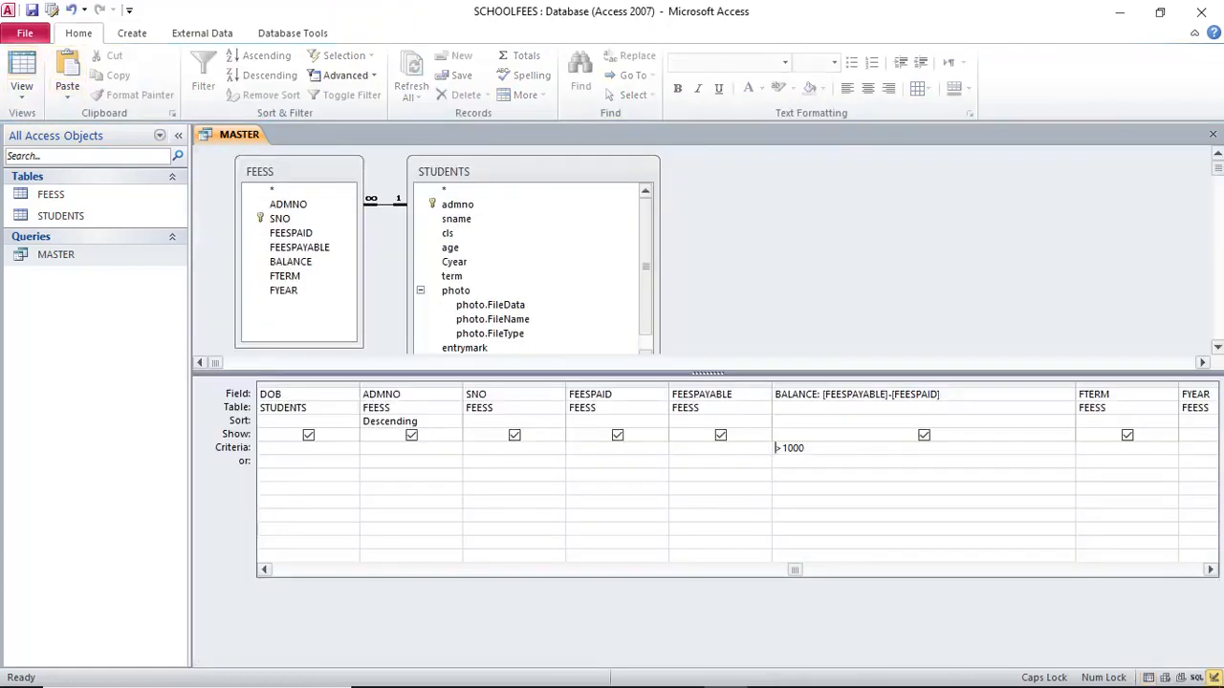
key("Delete")
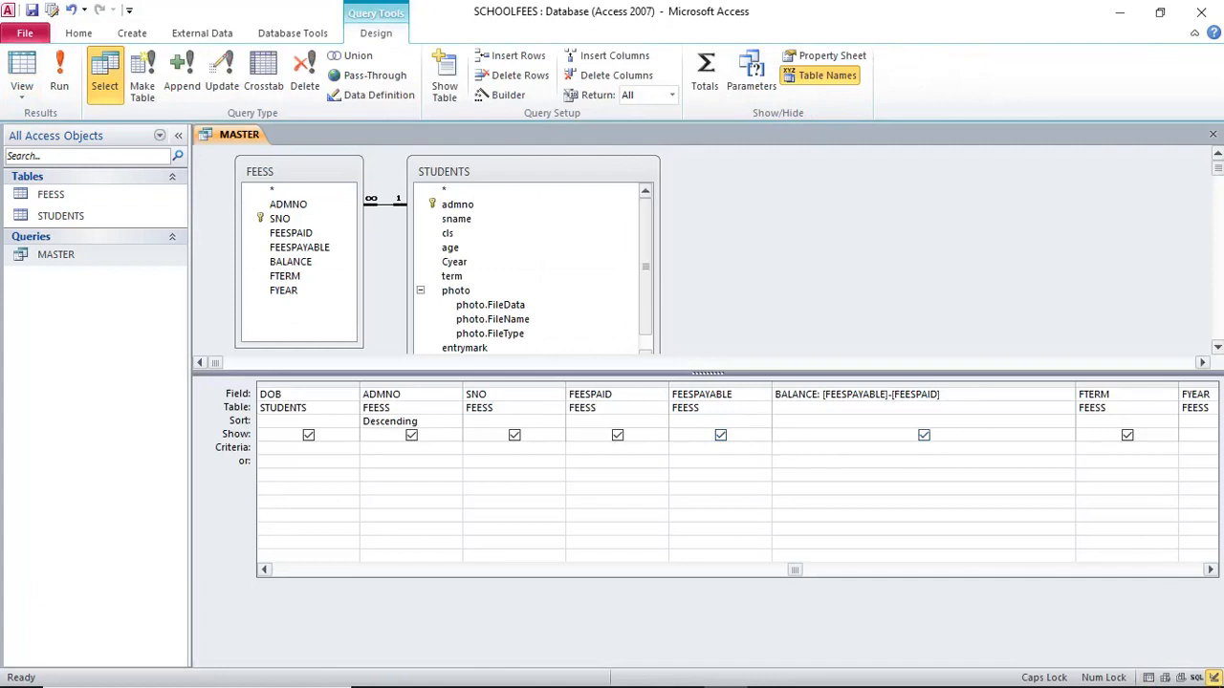
left_click(60, 78)
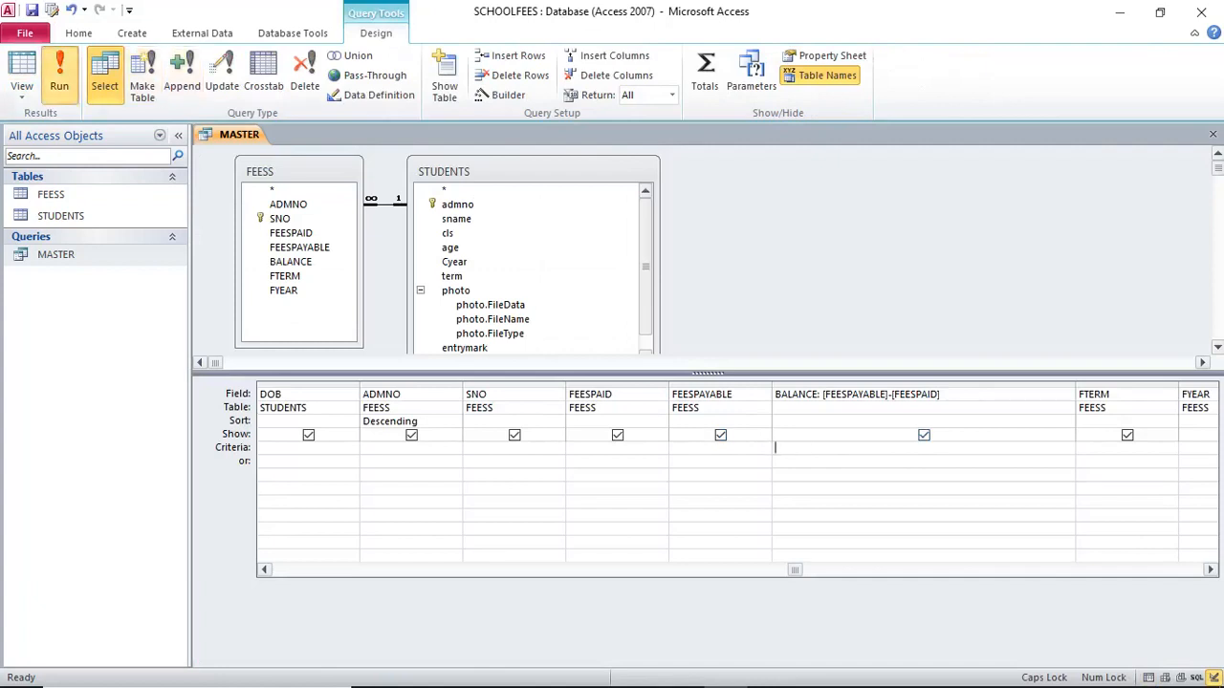
scroll(707, 220, "right", 5)
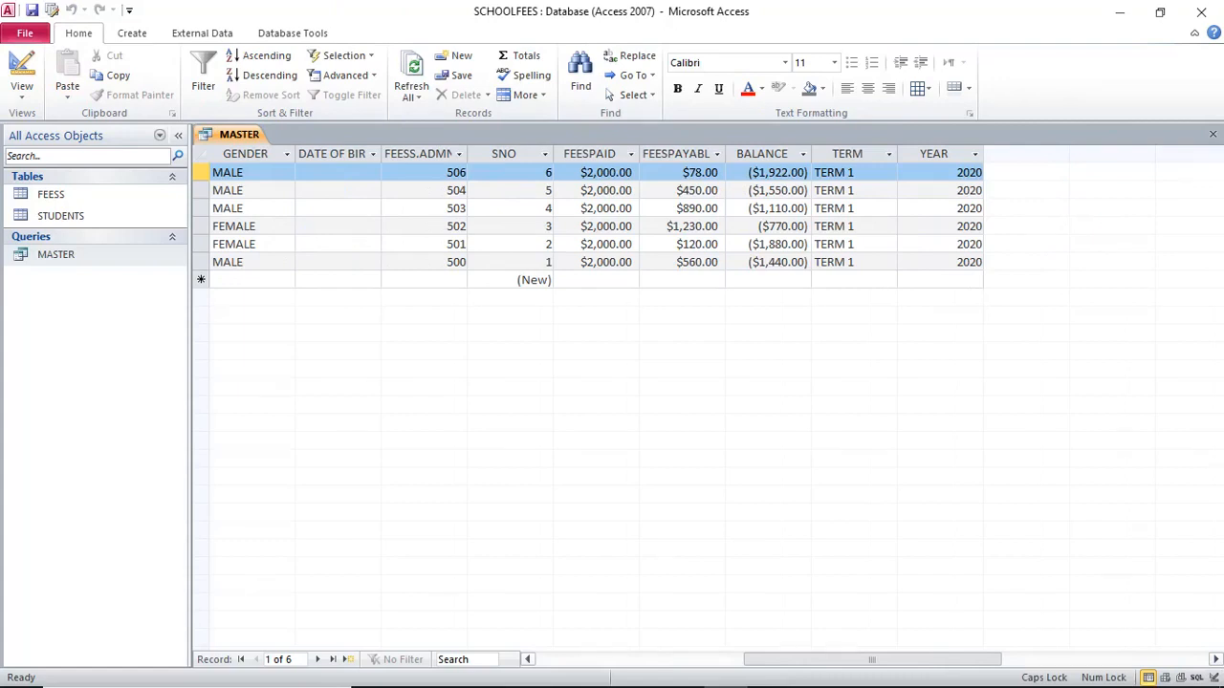
key("Left")
key("Left")
key("Left")
key("Left")
key("Left")
key("Left")
key("Left")
key("Left")
key("Left")
key("Left")
key("Left")
key("Left")
key("Left")
key("Left")
key("Left")
key("Left")
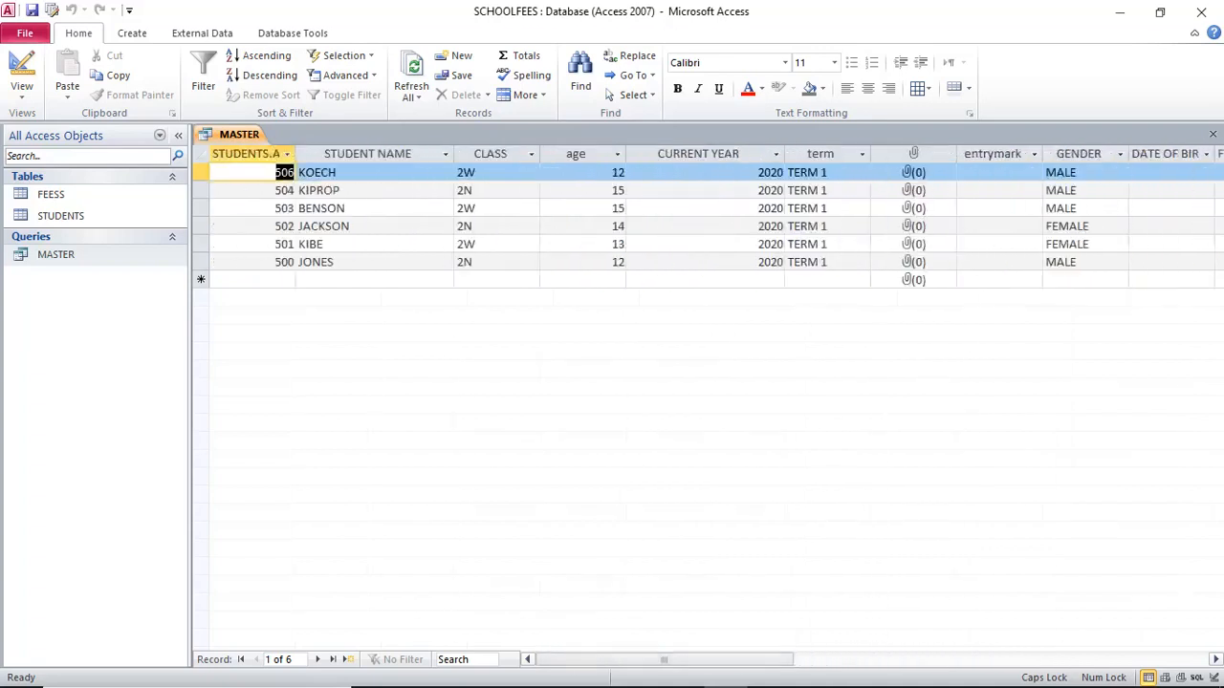
Filter the STUDENTS age field with the criterion >15 and run the query
left_click(21, 65)
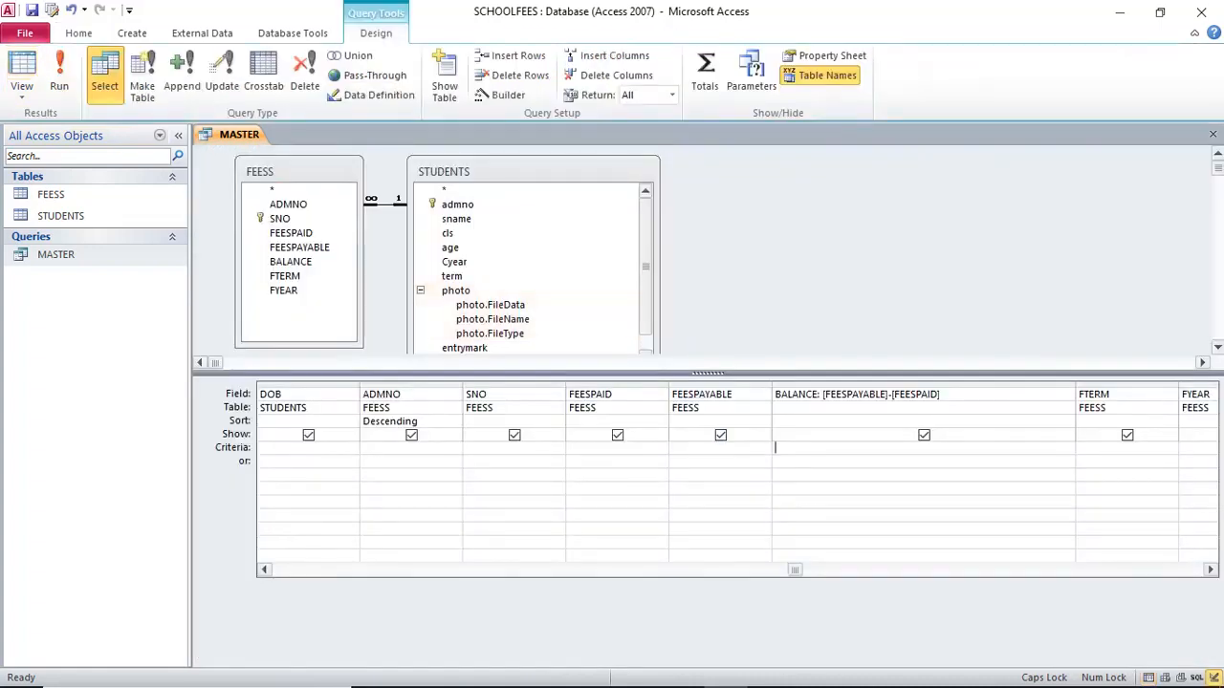
key("Left")
key("Left")
key("Left")
key("Left")
key("Left")
key("Left")
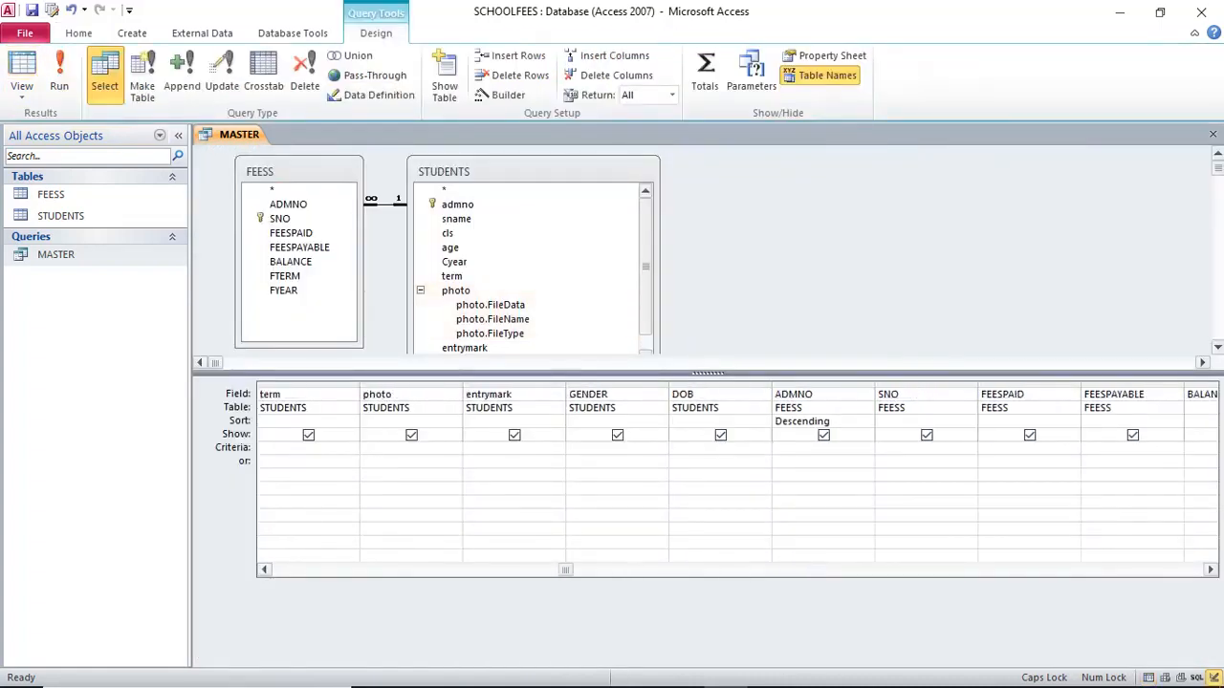
key("Left")
key("Left")
key("Left")
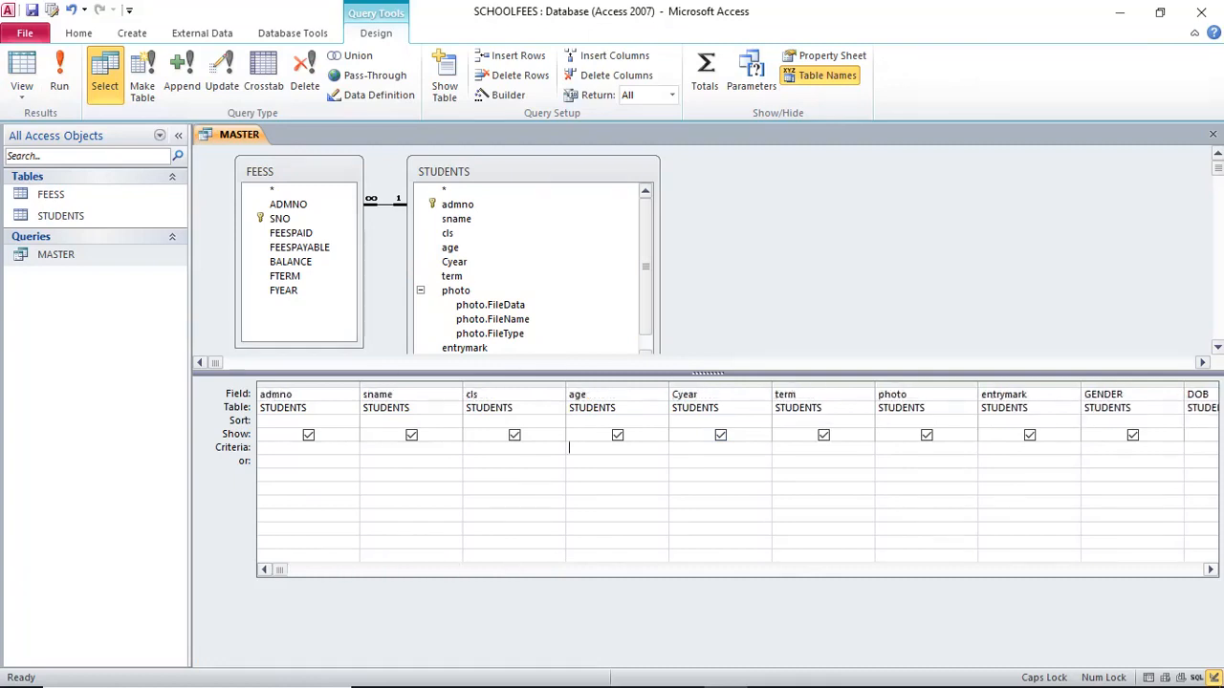
type(">15")
left_click(59, 74)
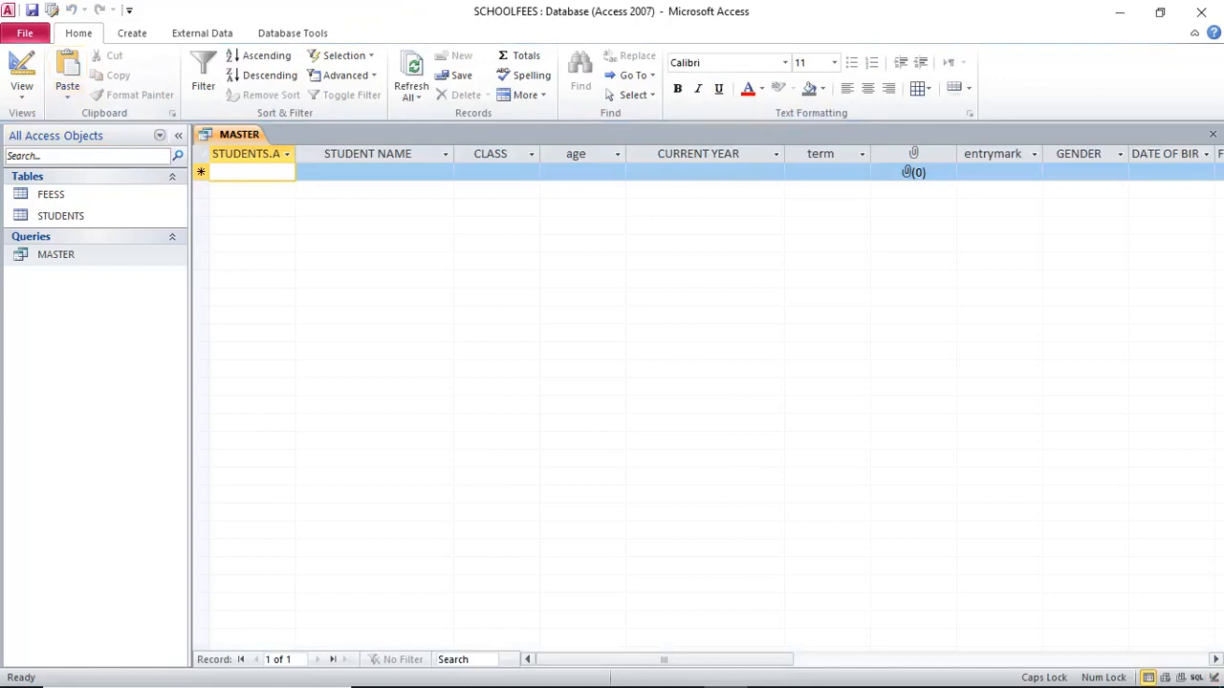
Clear the >15 criterion from the age field in the query design and close the MASTER query
left_click(21, 71)
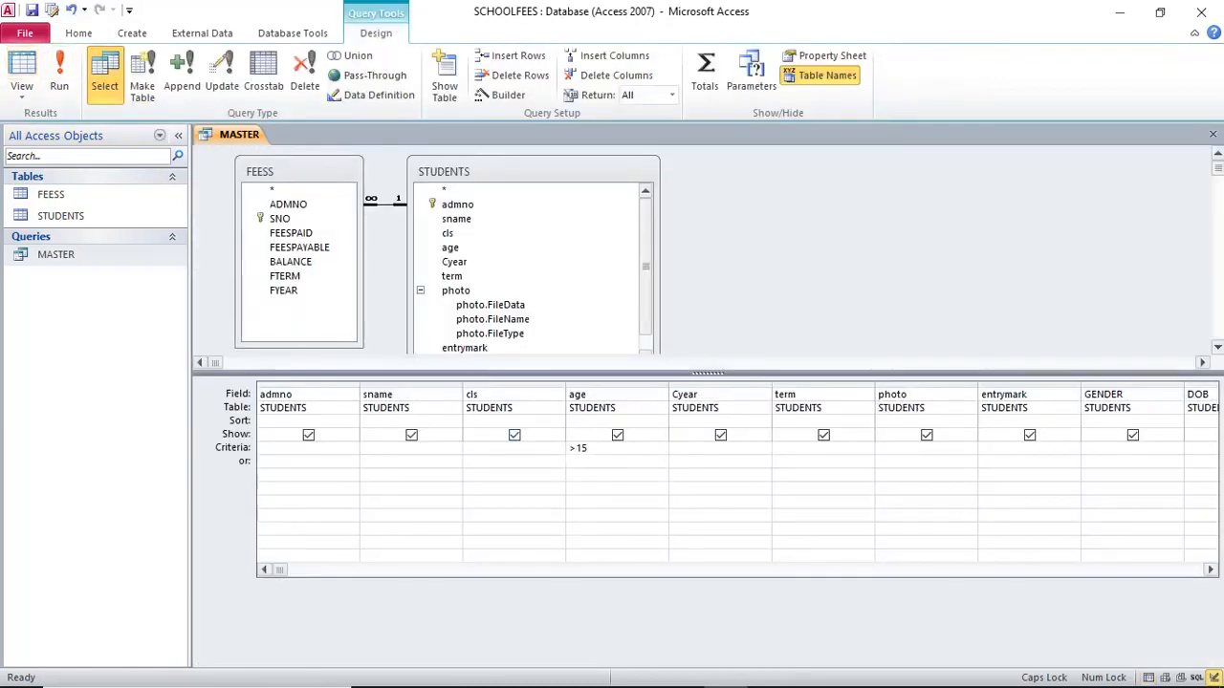
key("BackSpace")
key("BackSpace")
key("BackSpace")
left_click_drag(279, 570, 394, 570)
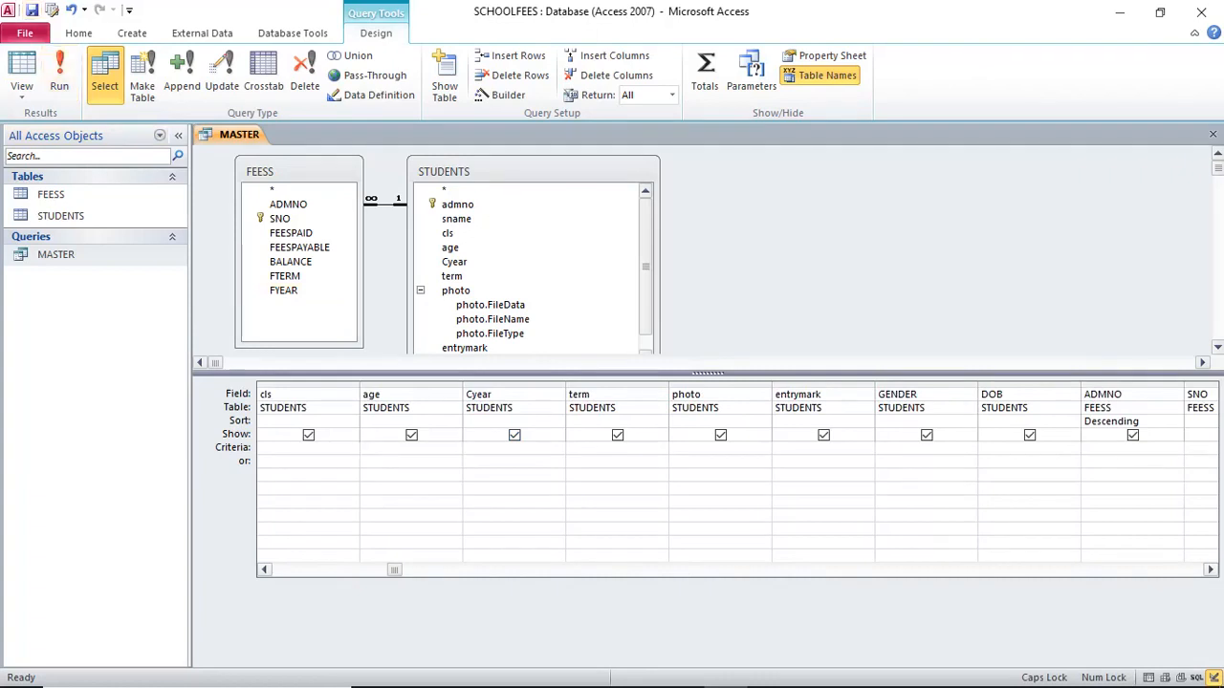
key("ctrl+w")
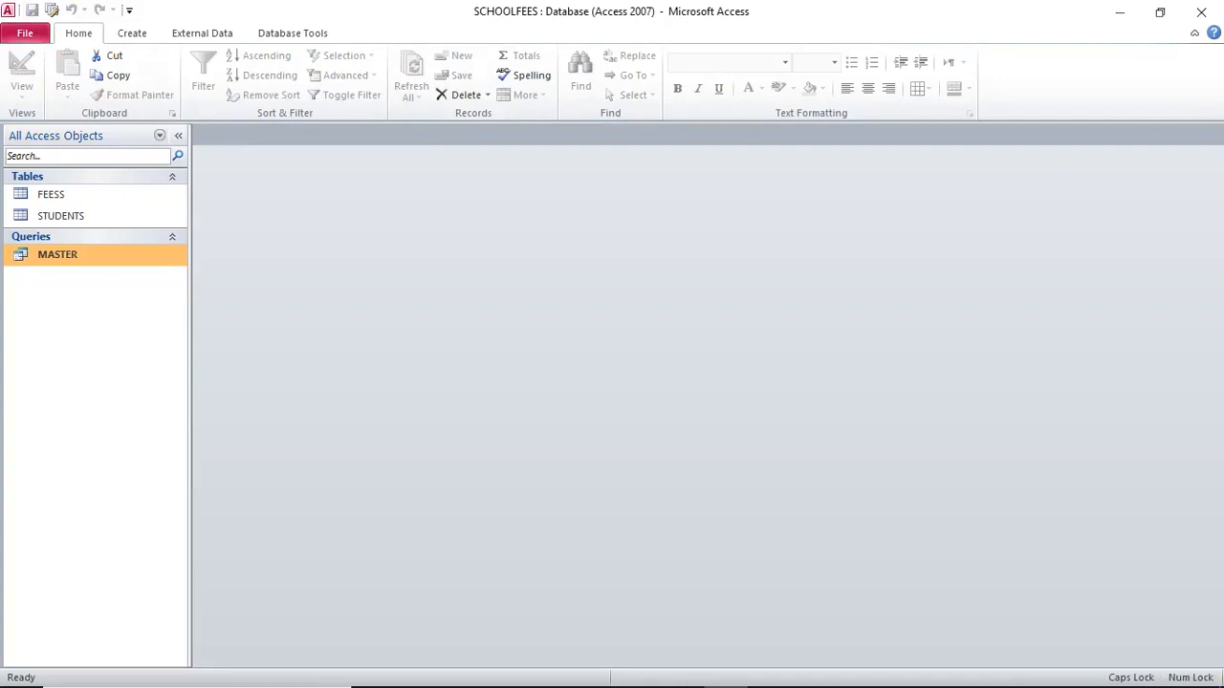
Create a new query in Design view with the STUDENTS table as its only source
left_click(132, 32)
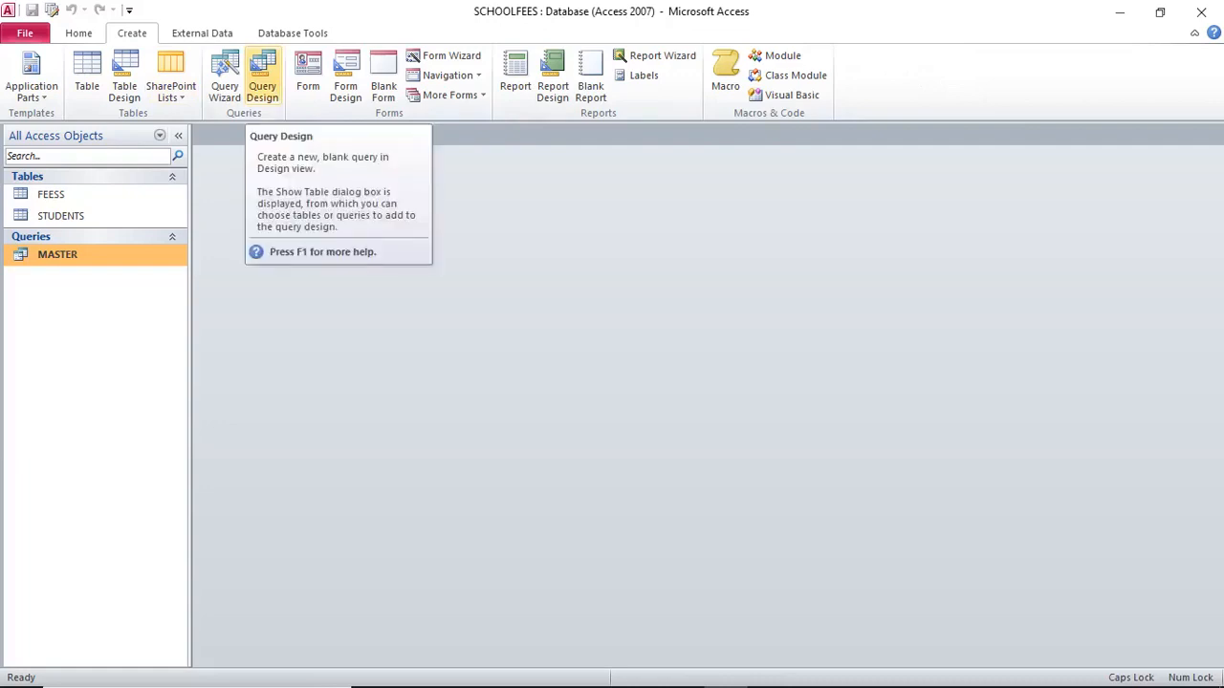
left_click(262, 81)
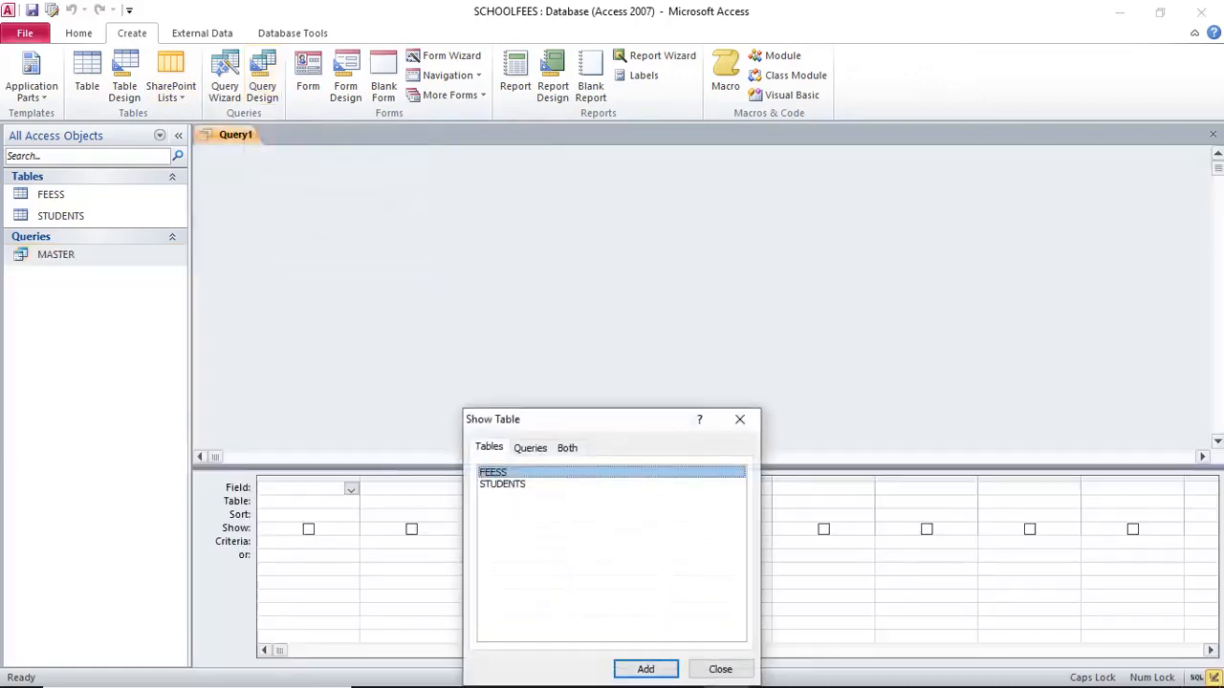
double_click(503, 485)
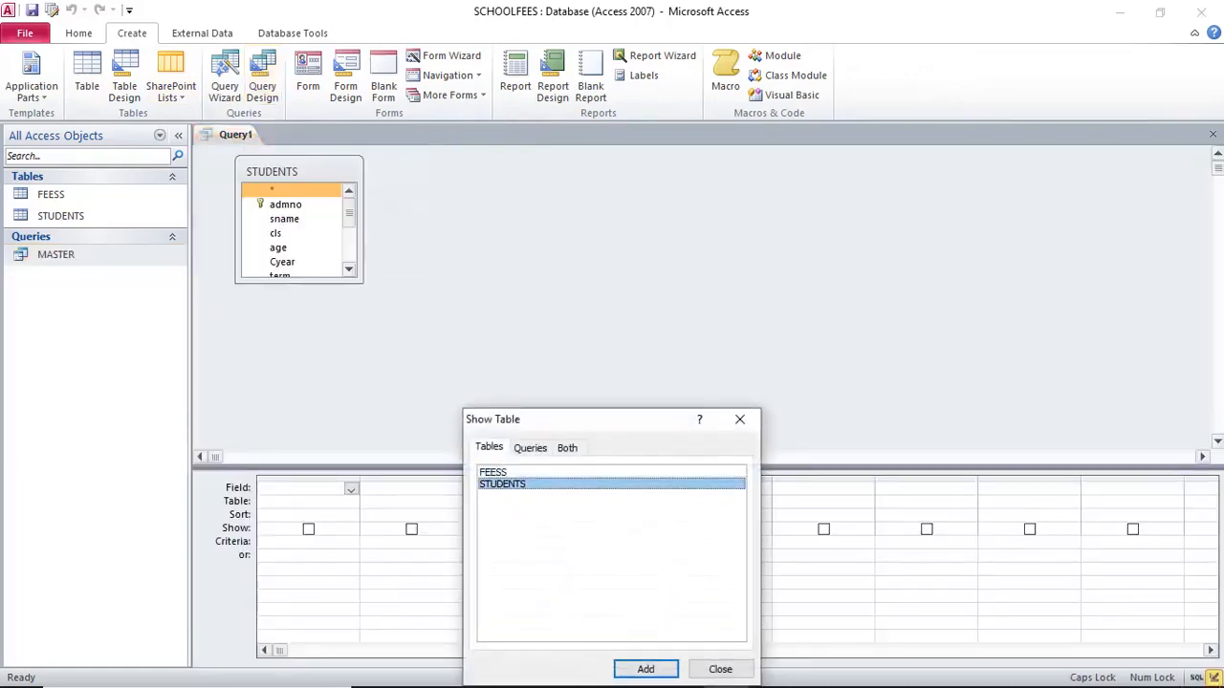
left_click(720, 669)
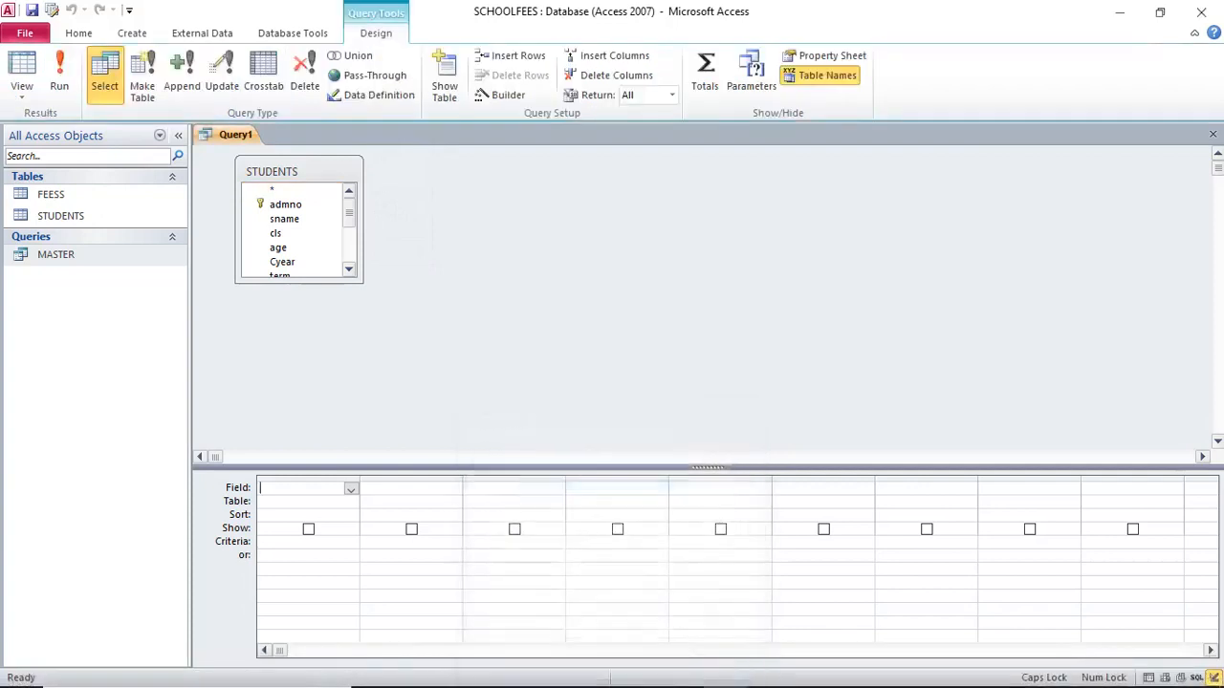
Enlarge the STUDENTS field list and add admno, sname, cls, age and Cyear to the query grid
left_click_drag(302, 283, 302, 406)
double_click(285, 205)
left_click(284, 219)
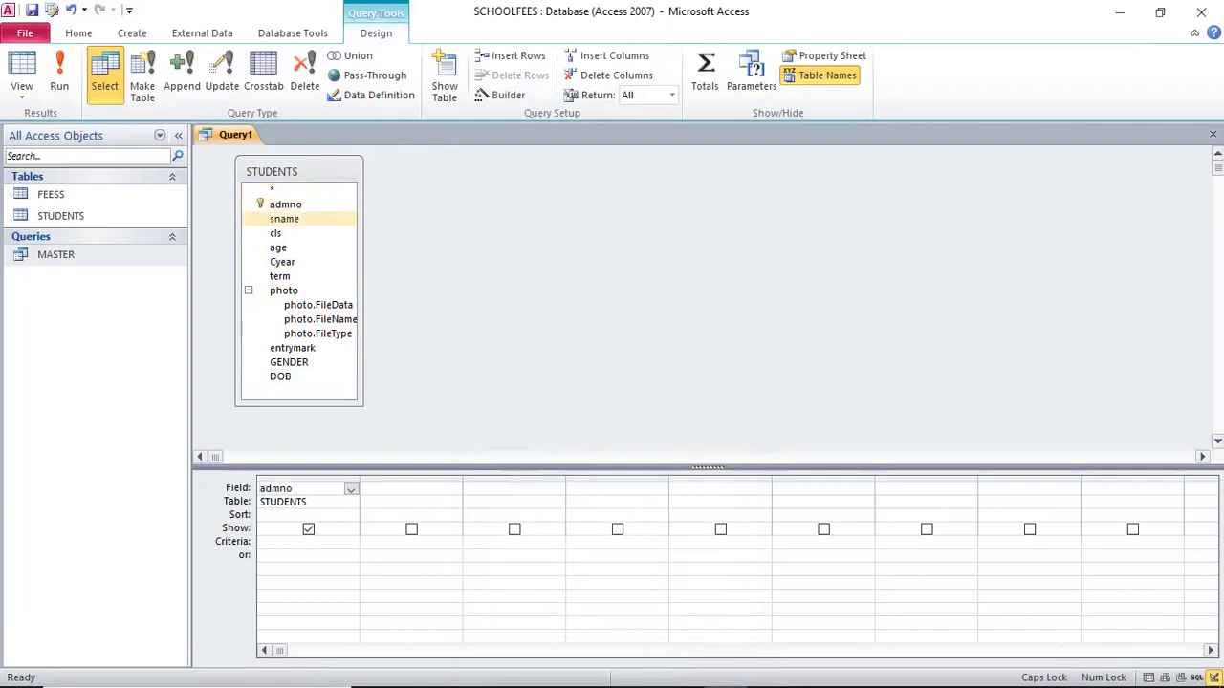
double_click(284, 219)
left_click(276, 233)
double_click(275, 234)
left_click(277, 248)
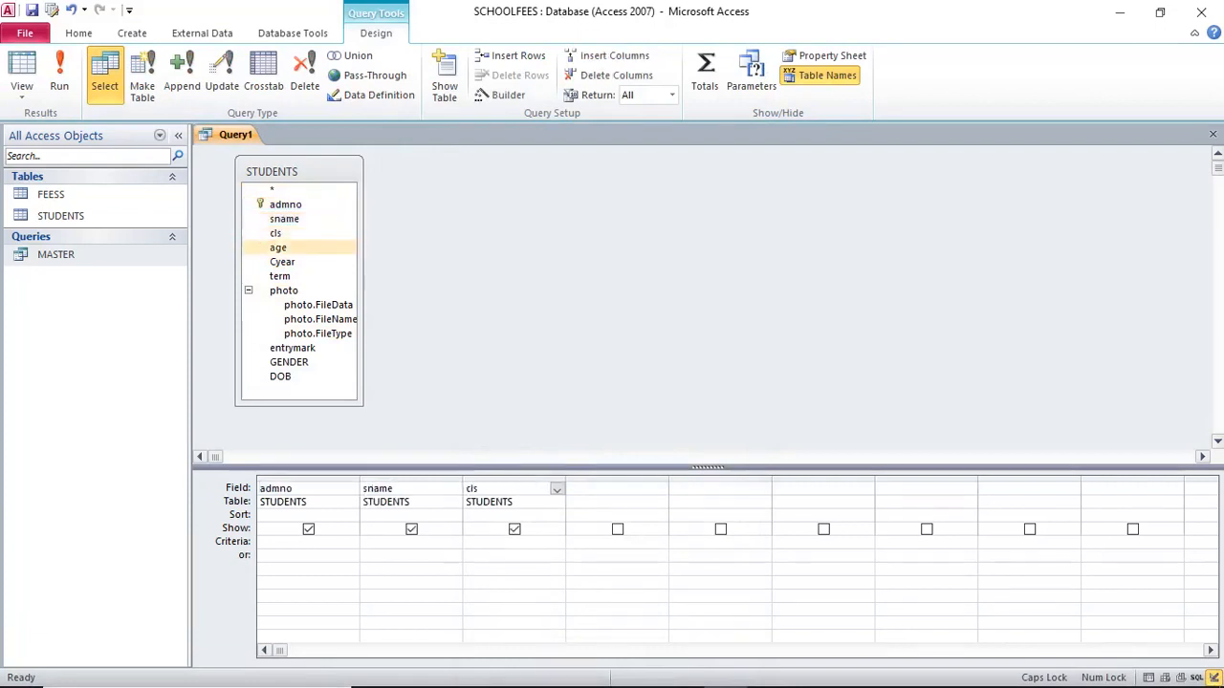
double_click(277, 248)
left_click(282, 262)
double_click(282, 262)
Add the term, photo, entrymark, GENDER and DOB fields to the query grid
left_click(279, 276)
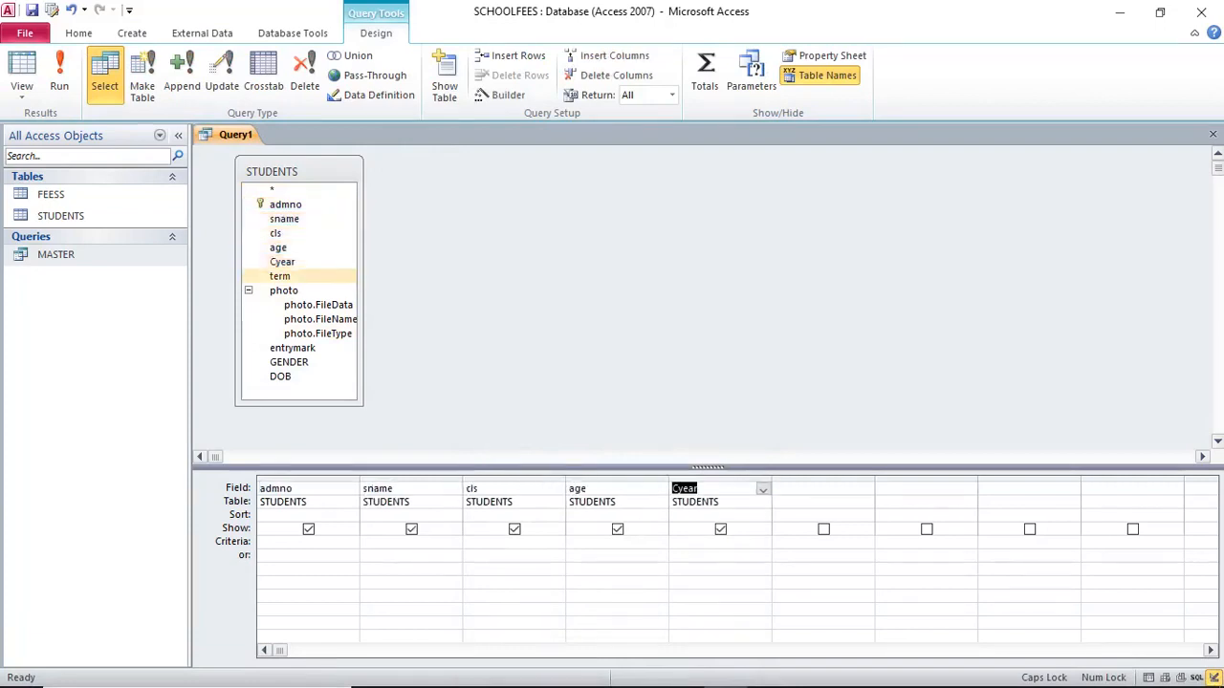
double_click(279, 276)
left_click(283, 290)
double_click(283, 291)
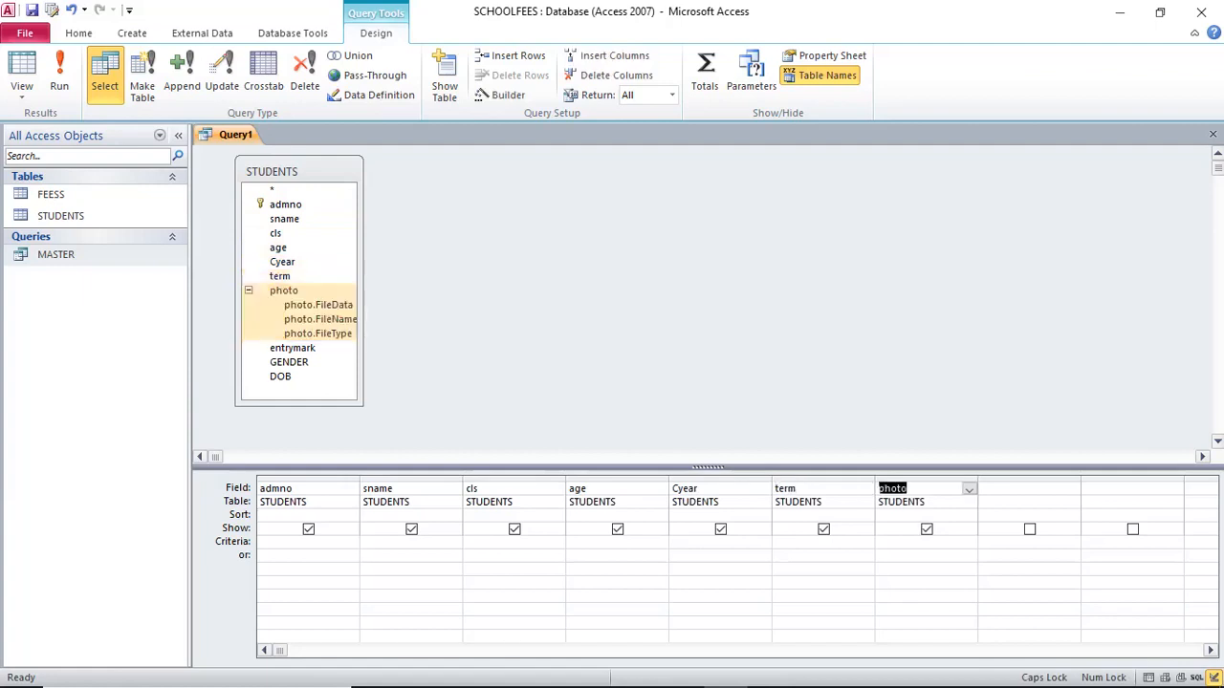
left_click(292, 349)
double_click(292, 348)
left_click(289, 363)
double_click(288, 363)
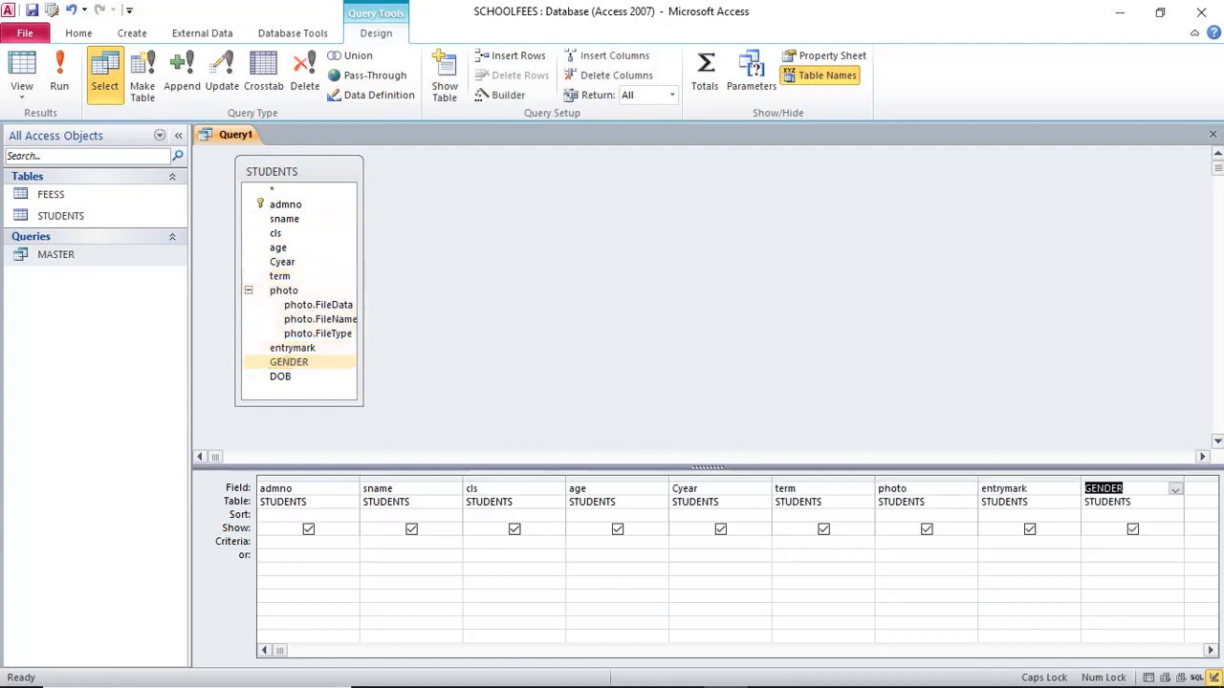
left_click(281, 376)
double_click(280, 377)
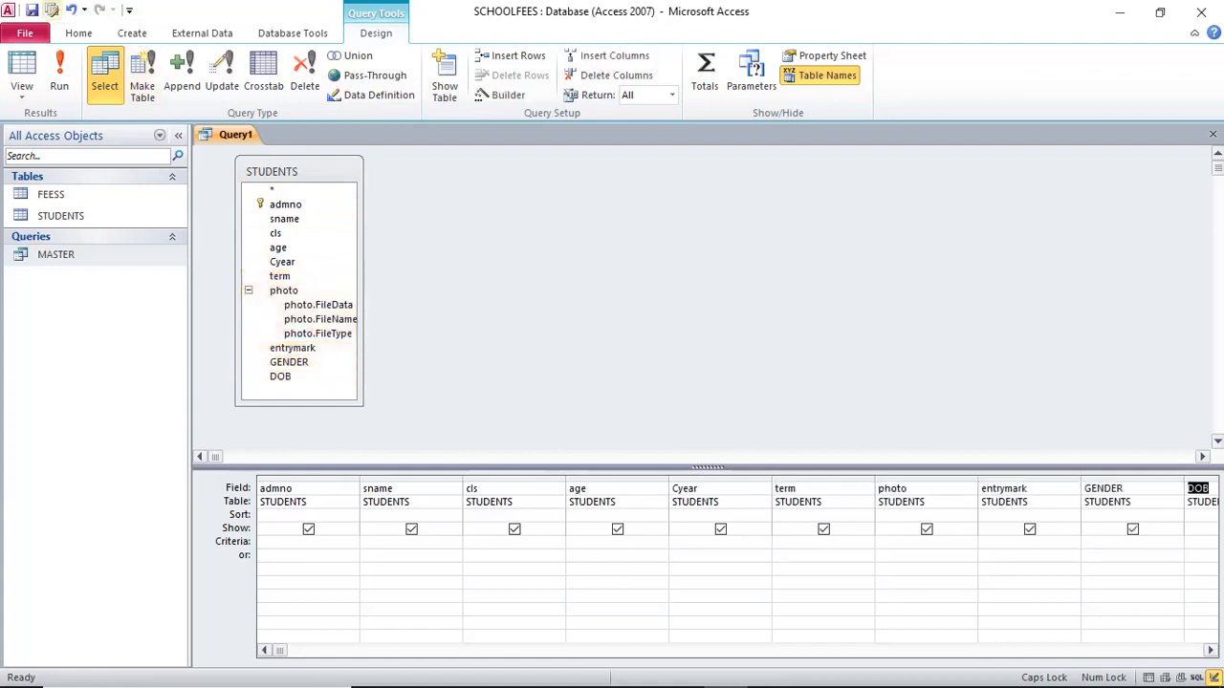
Save the query as FILTERS and run it
left_click(31, 9)
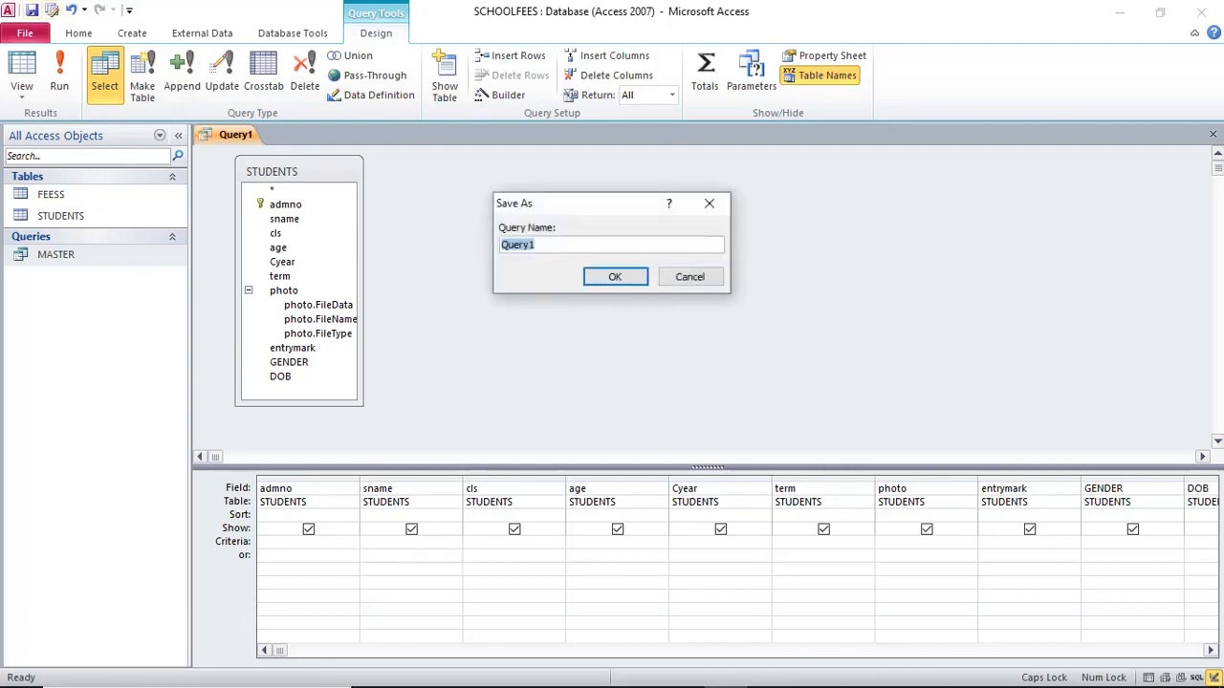
type("FILTERS")
key("Return")
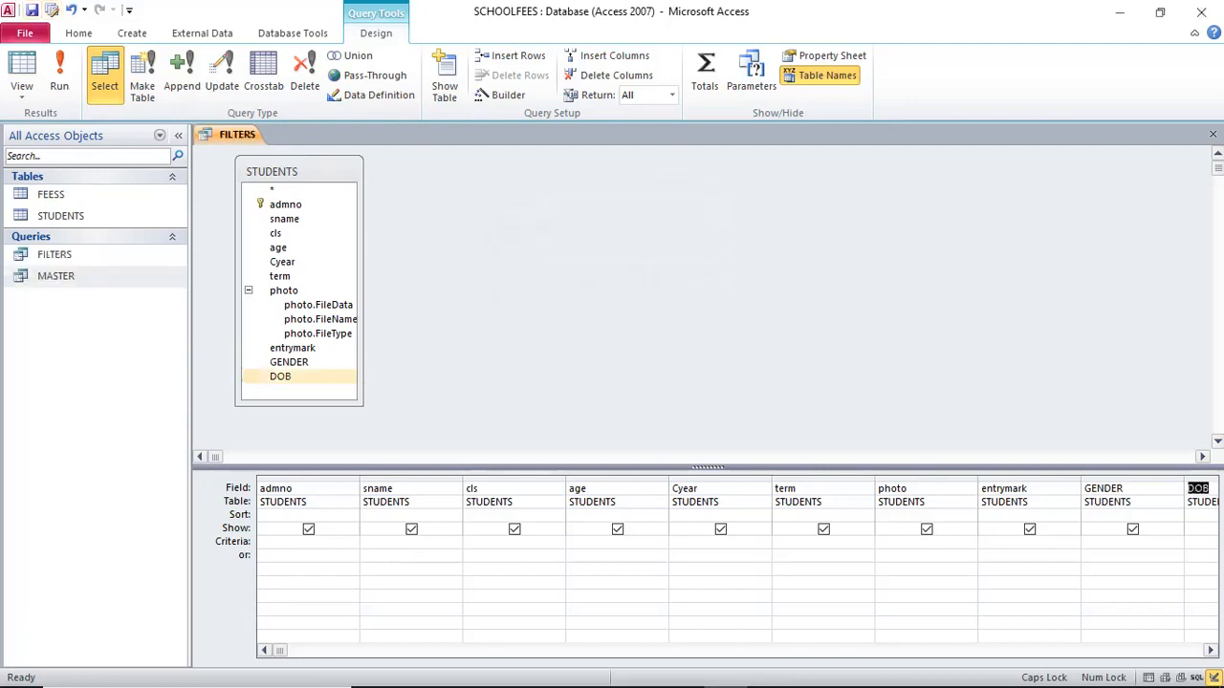
left_click(60, 76)
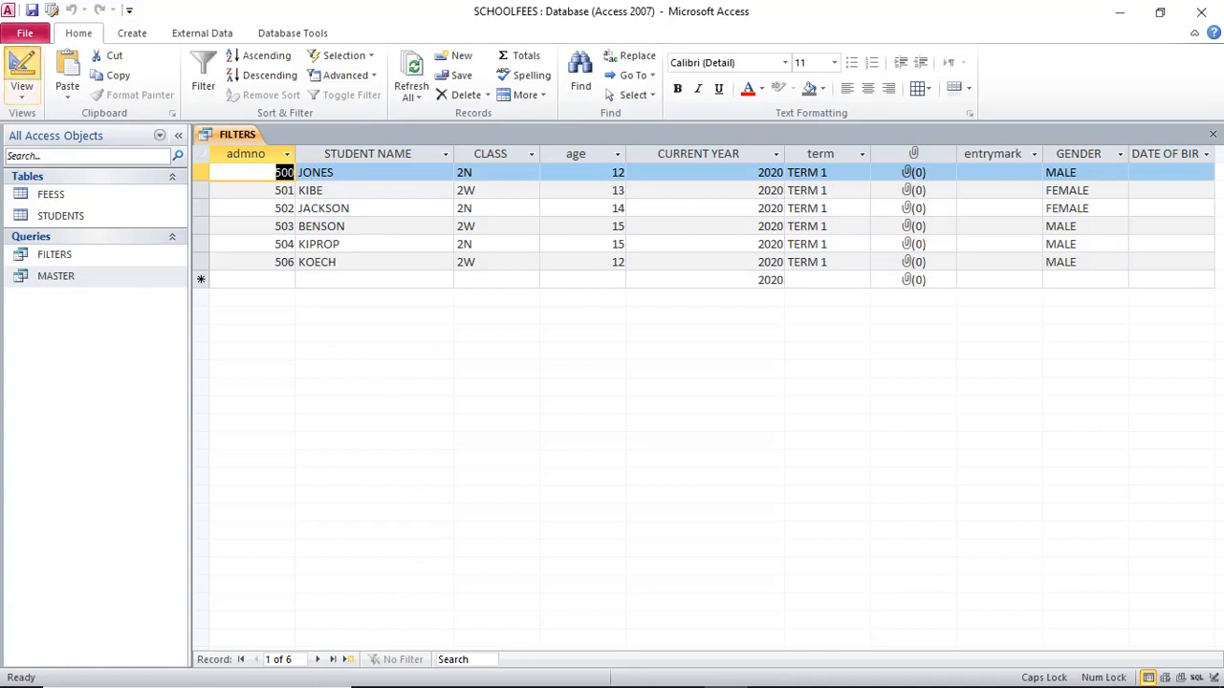
Enter <13 in the age field's "or" row, run the query and check the age column
left_click(21, 69)
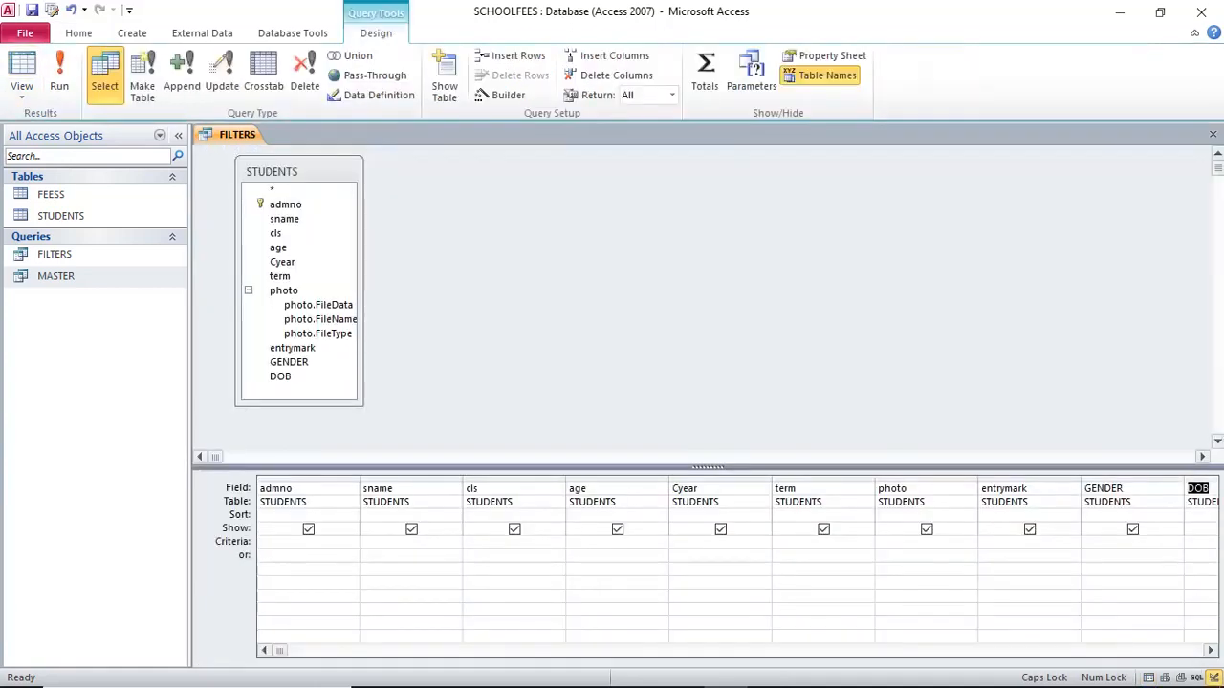
left_click(569, 555)
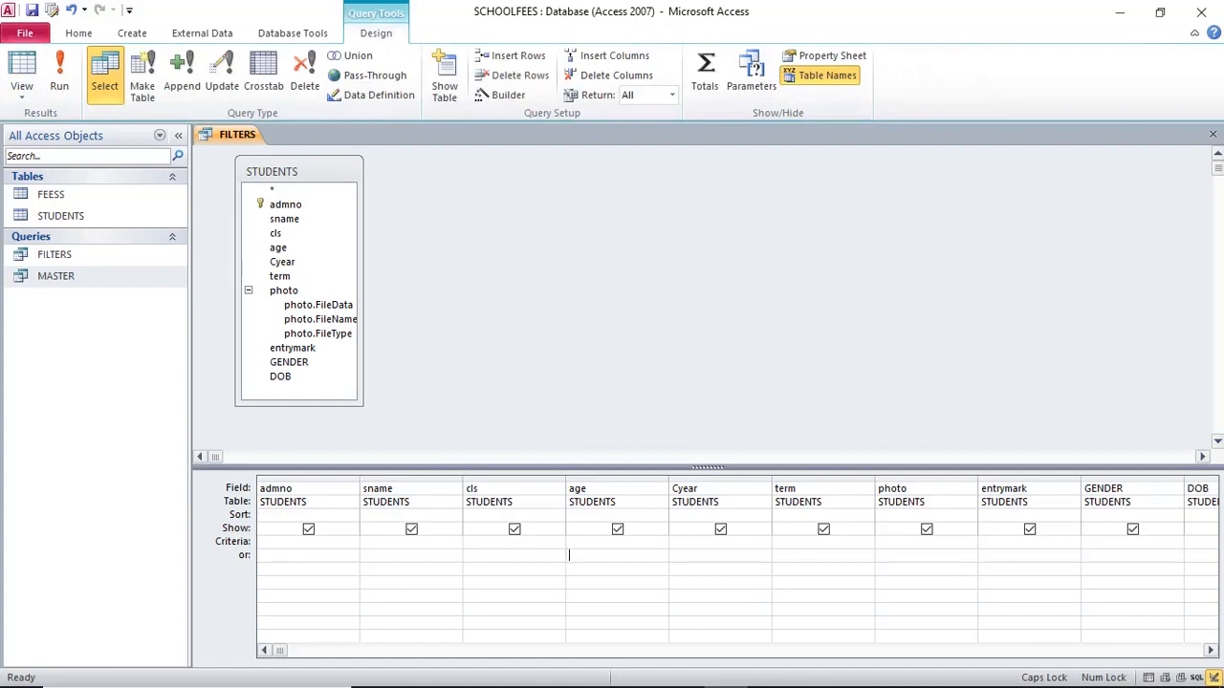
type("<13")
left_click(60, 81)
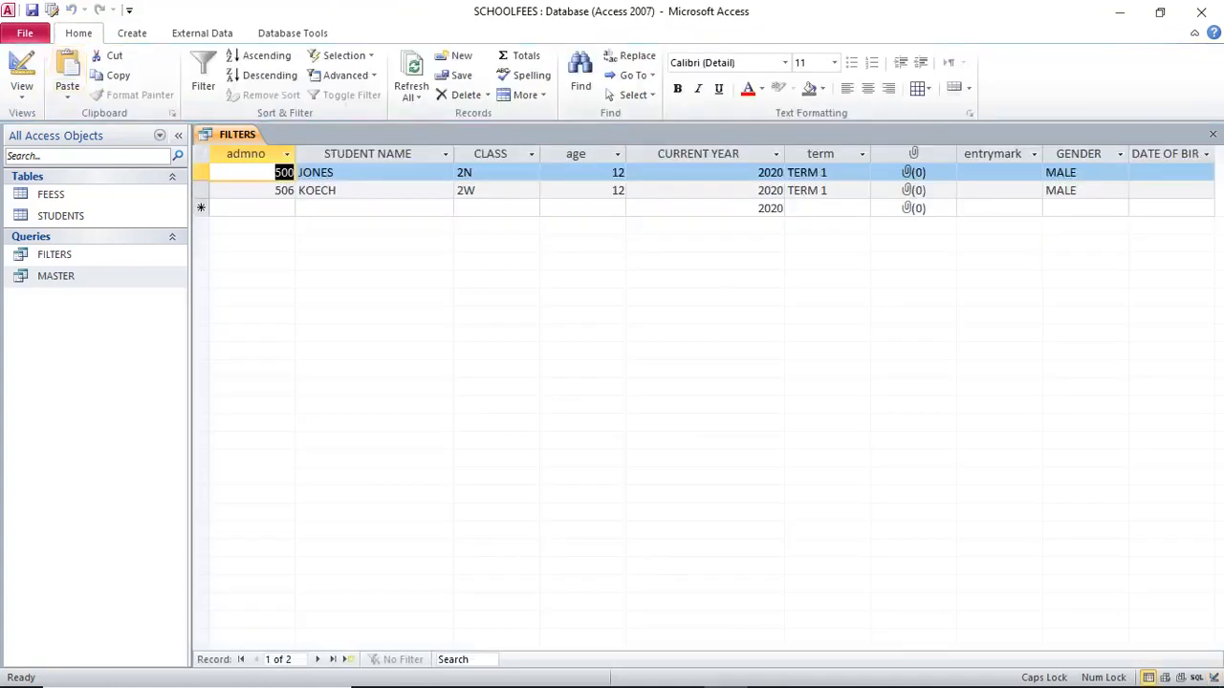
left_click(575, 153)
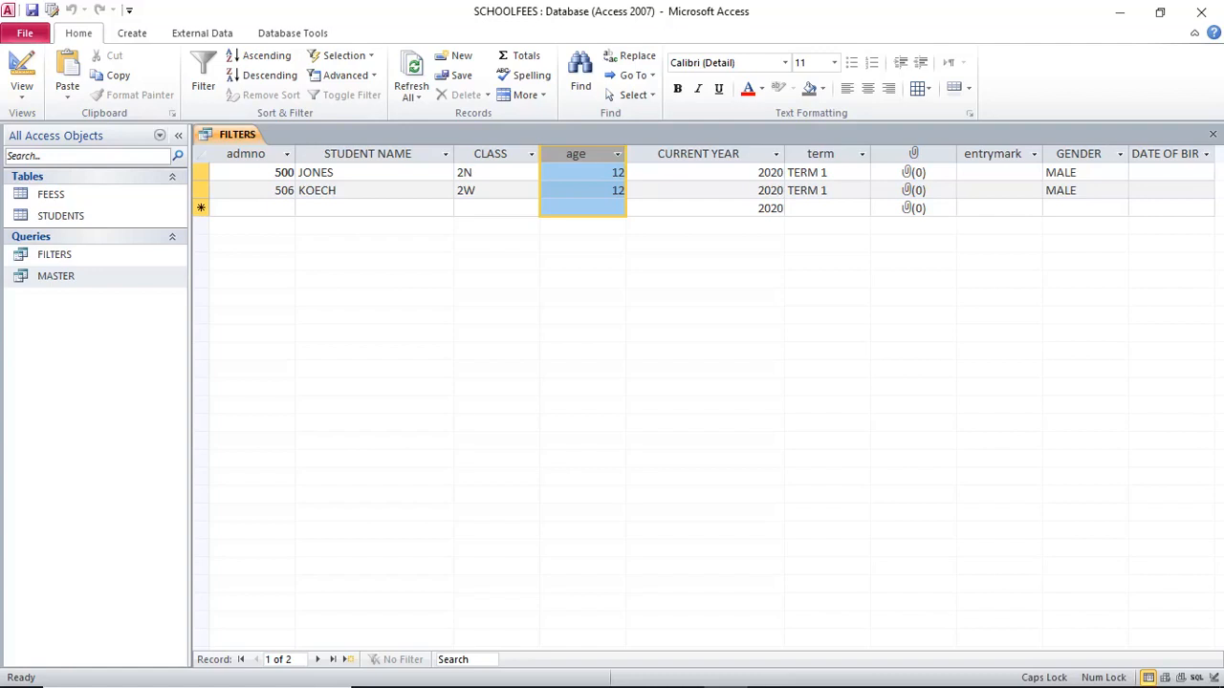
Check the STUDENTS table and try running FILTERS with a student's name as an alternative criterion under age, below <13
left_click(21, 75)
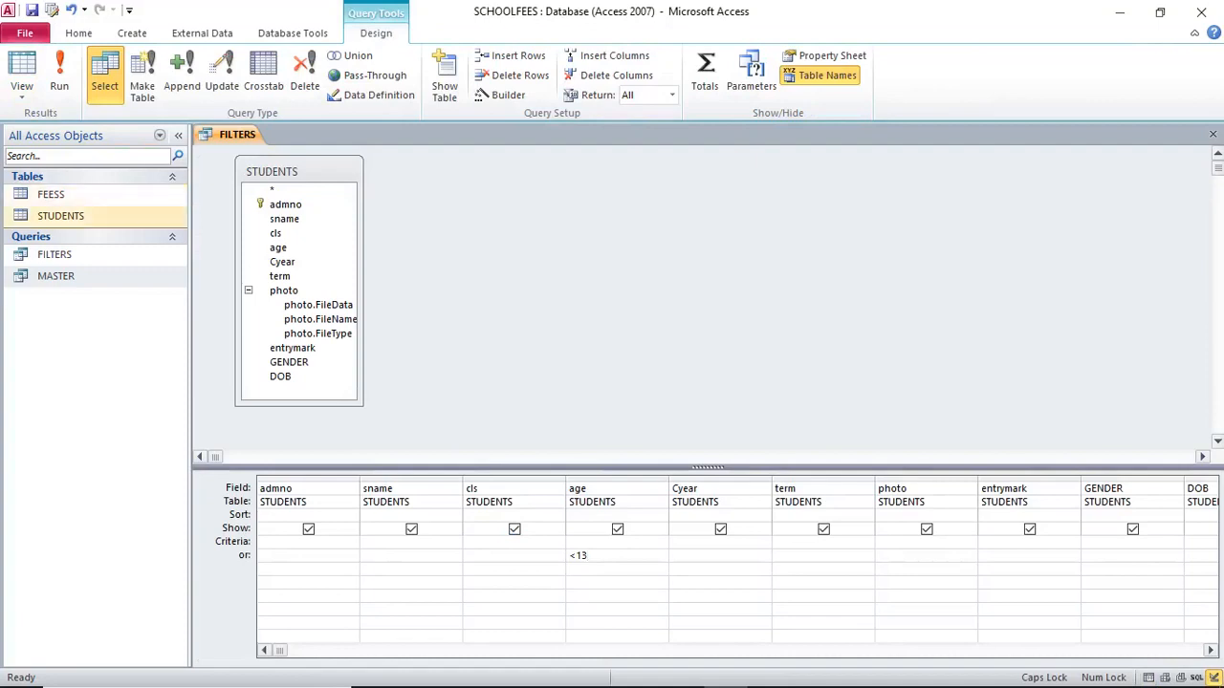
double_click(60, 216)
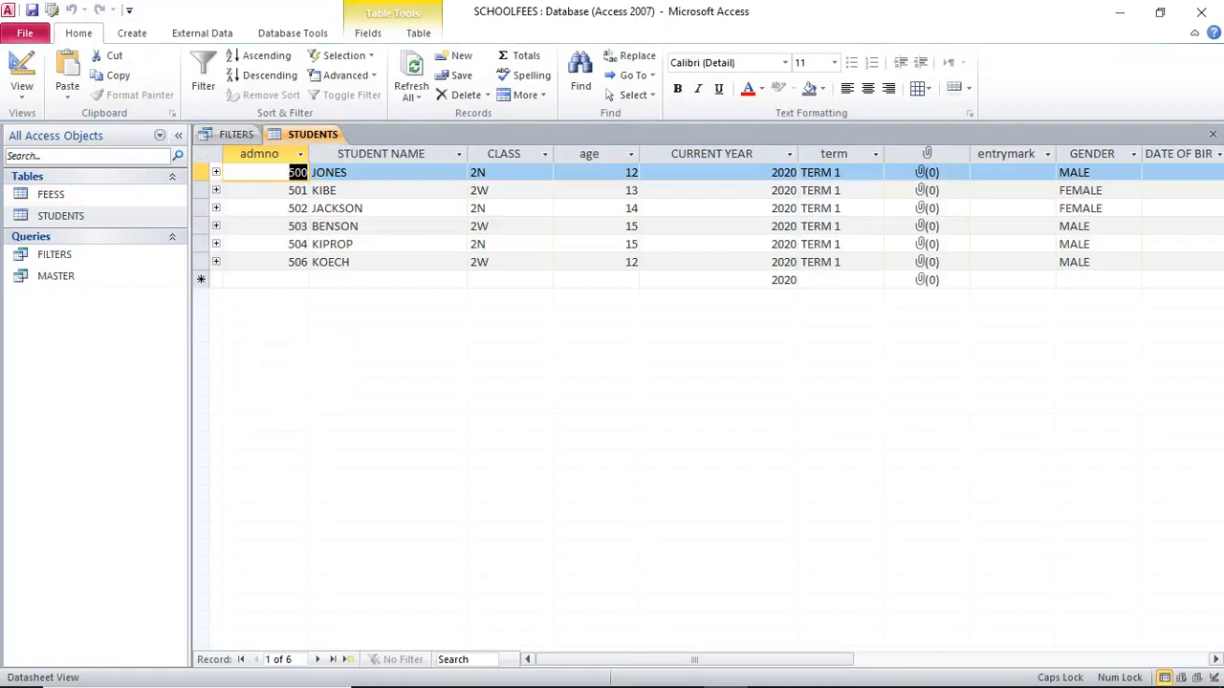
left_click(237, 134)
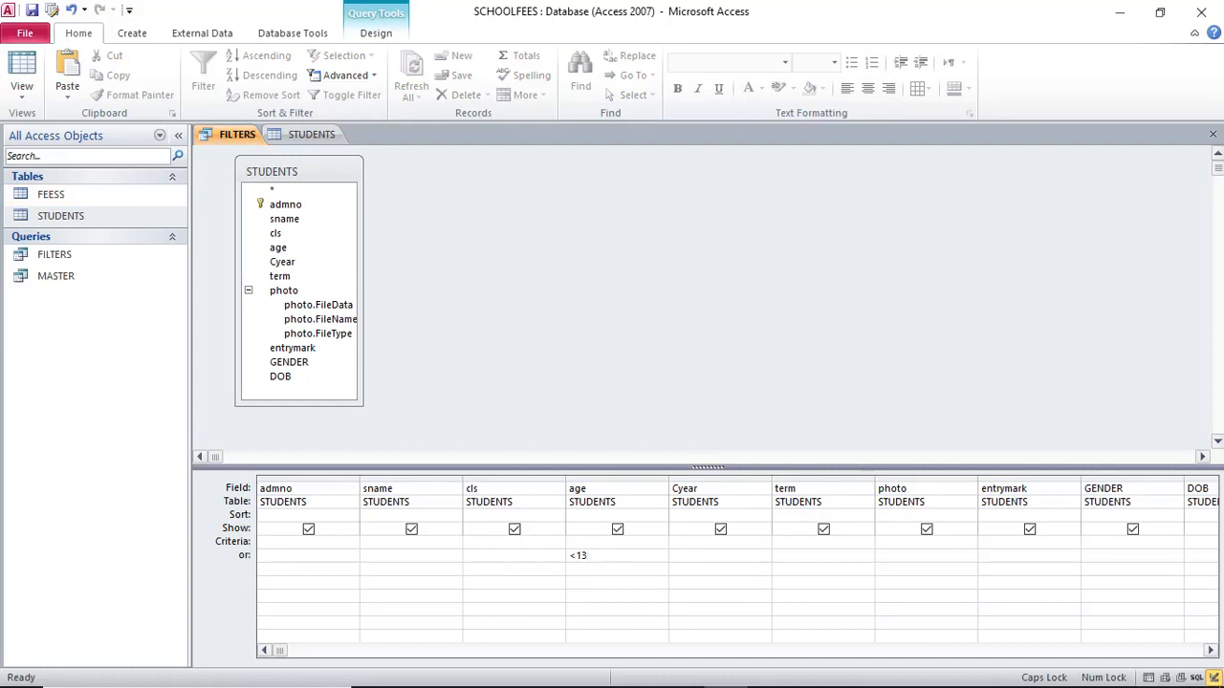
left_click(571, 569)
type("JONES")
key("Return")
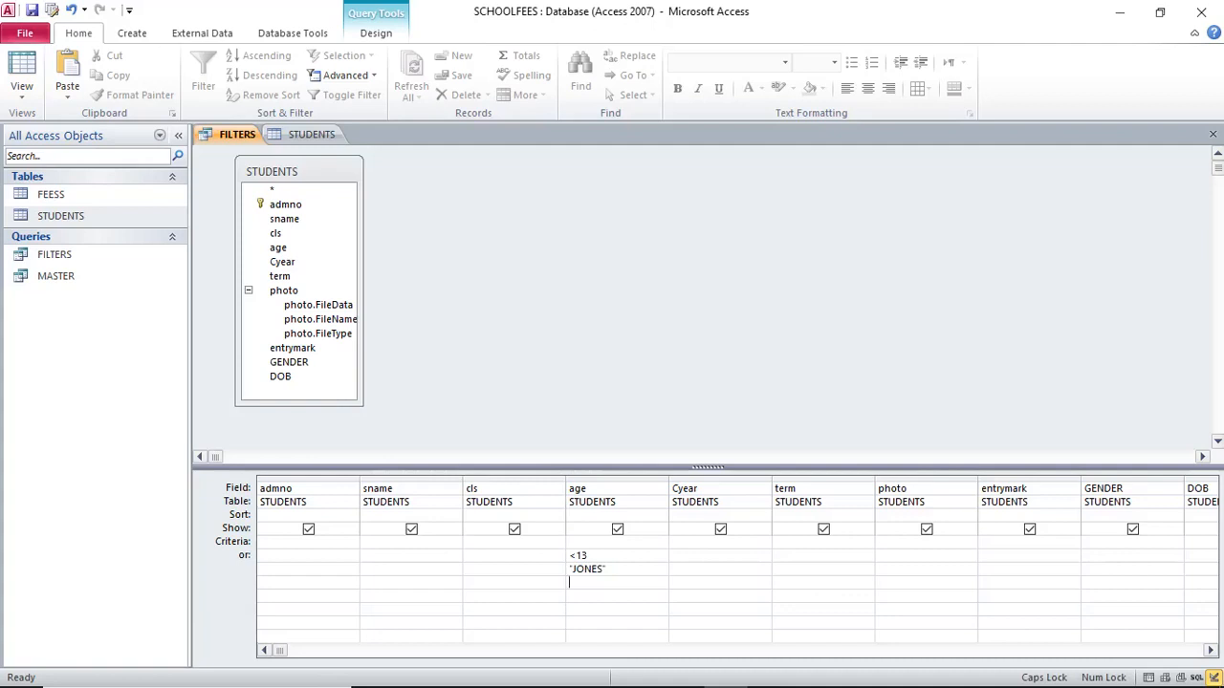
left_click_drag(607, 569, 569, 568)
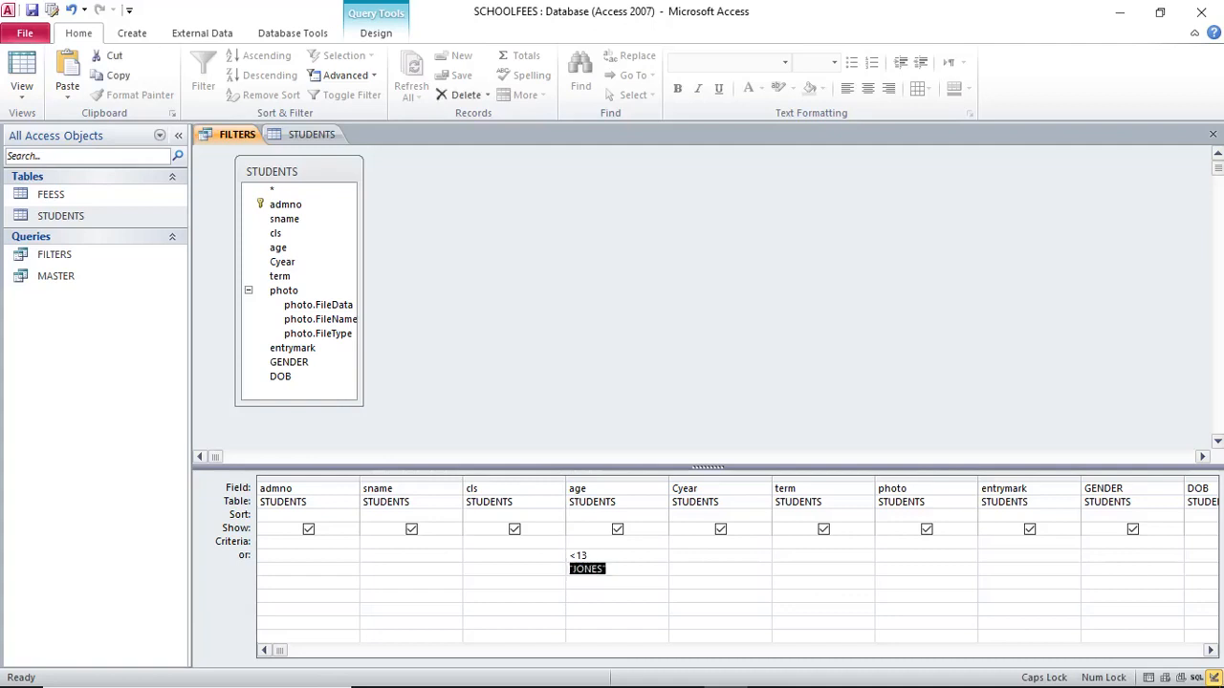
left_click(376, 32)
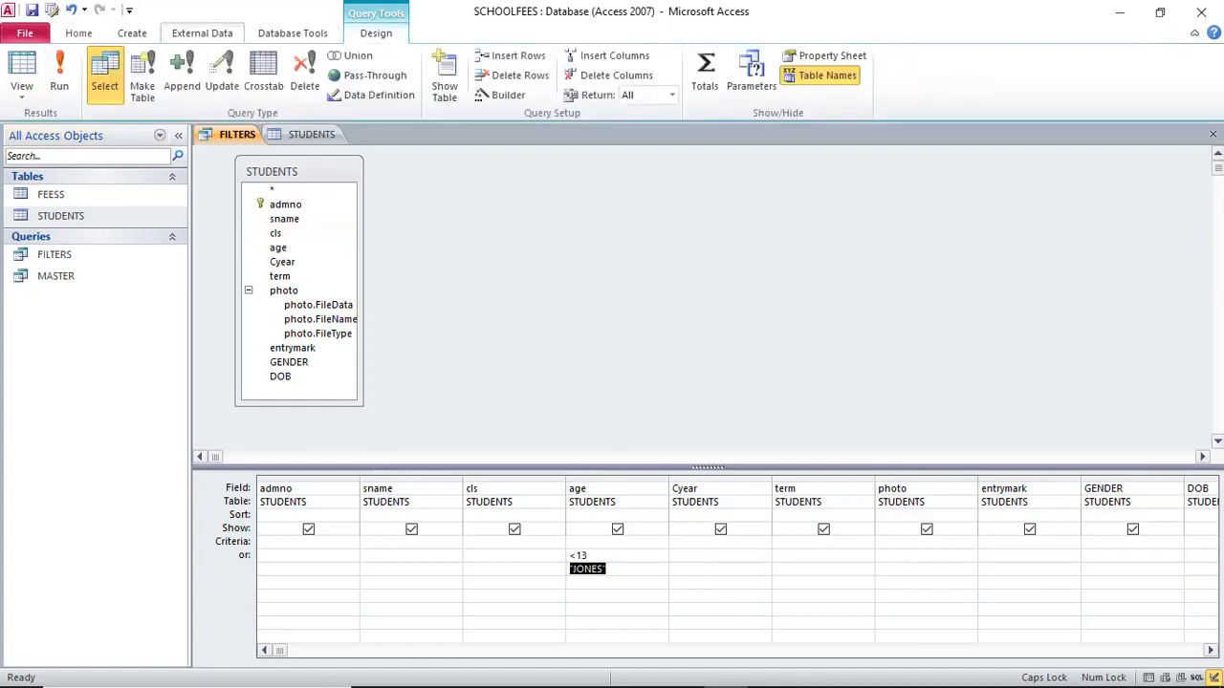
left_click(59, 75)
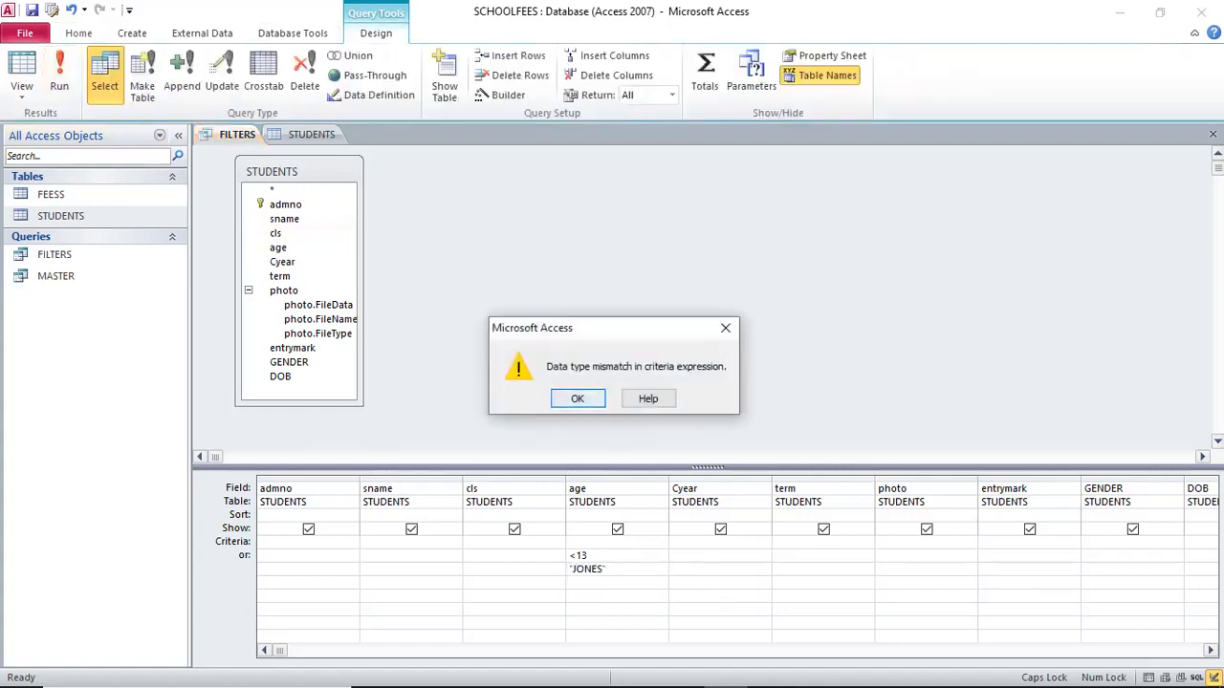
key("Return")
Retype the student's name criterion under age and try the query again
key("F2")
key("BackSpace")
key("BackSpace")
key("BackSpace")
key("BackSpace")
key("BackSpace")
key("BackSpace")
key("BackSpace")
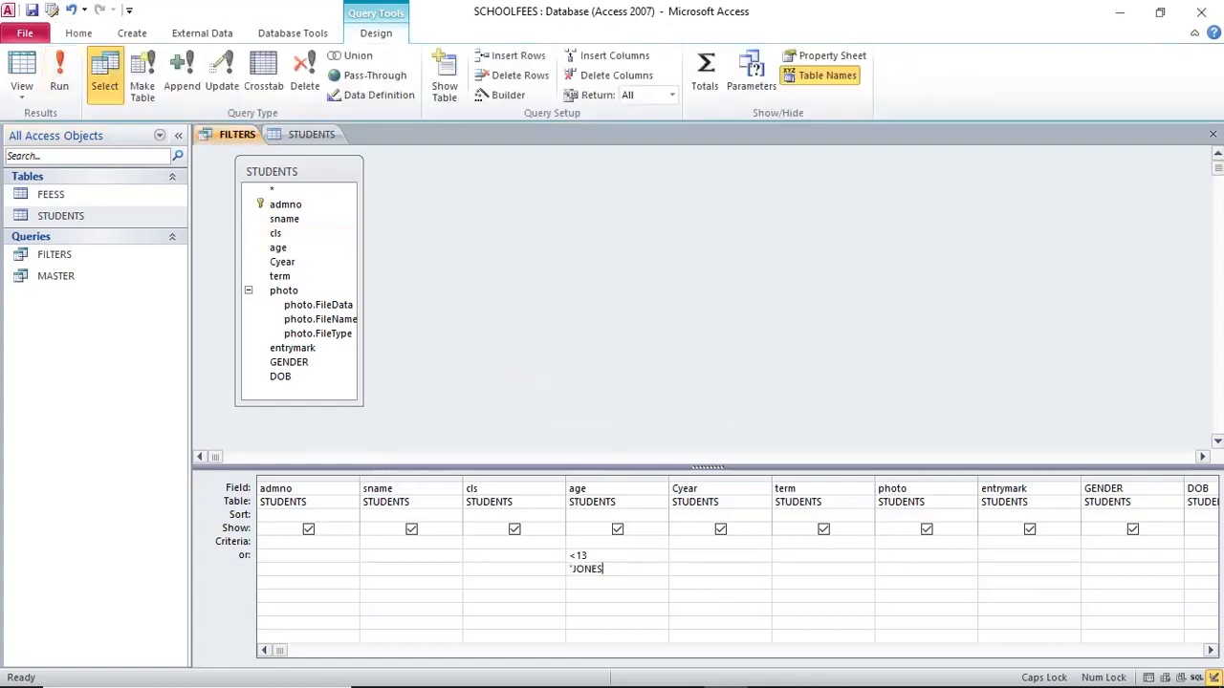
type("JONES")
left_click(59, 76)
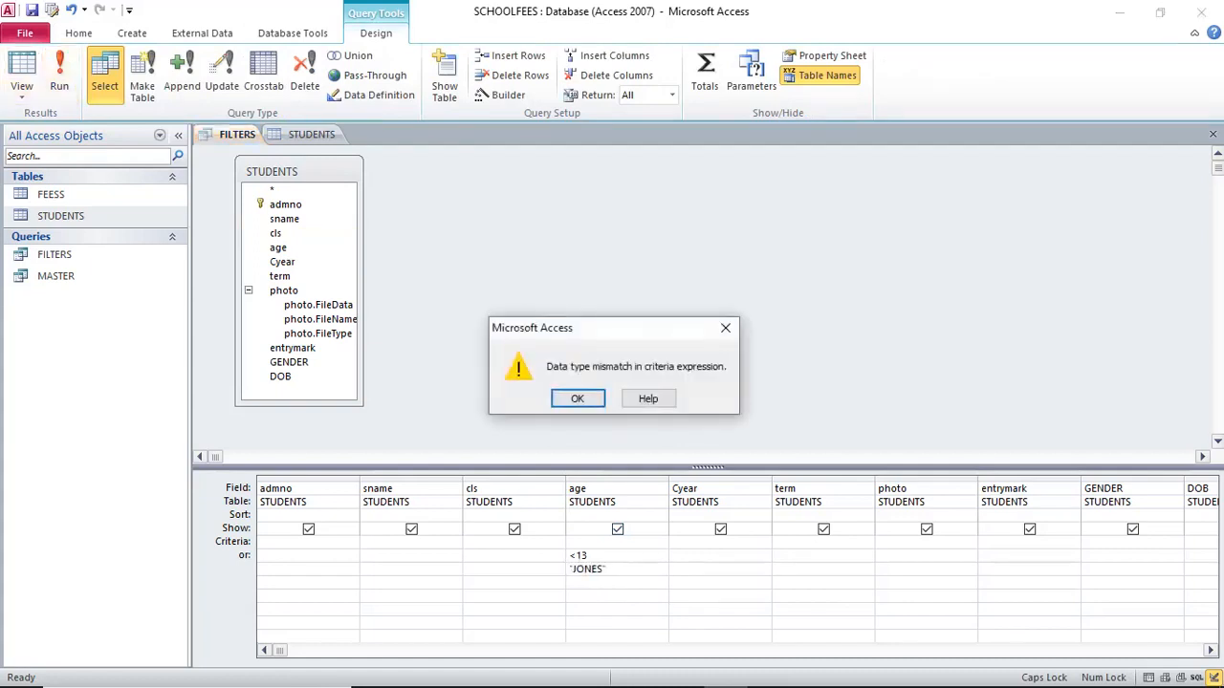
key("Return")
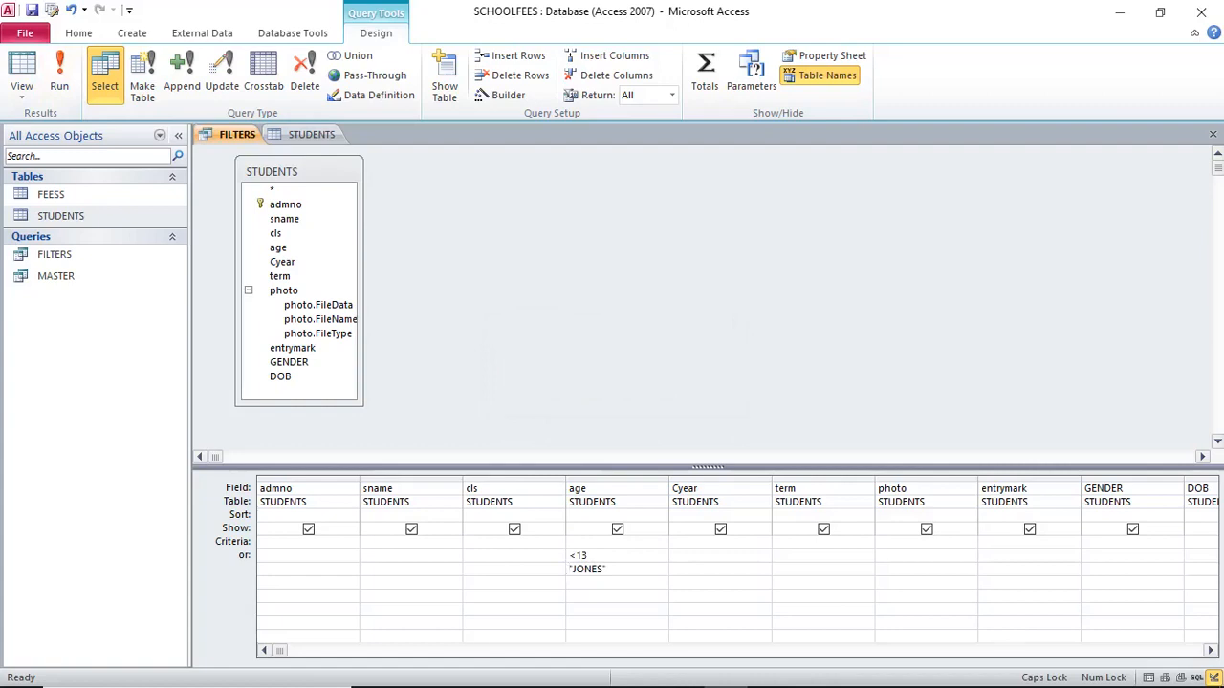
Replace the name under age by entering the student's name without quotation marks, run the query and return to its design
key("shift+Left")
key("shift+Left")
key("shift+Left")
key("shift+Left")
key("shift+Left")
key("shift+Left")
key("shift+Left")
key("BackSpace")
type("JONES")
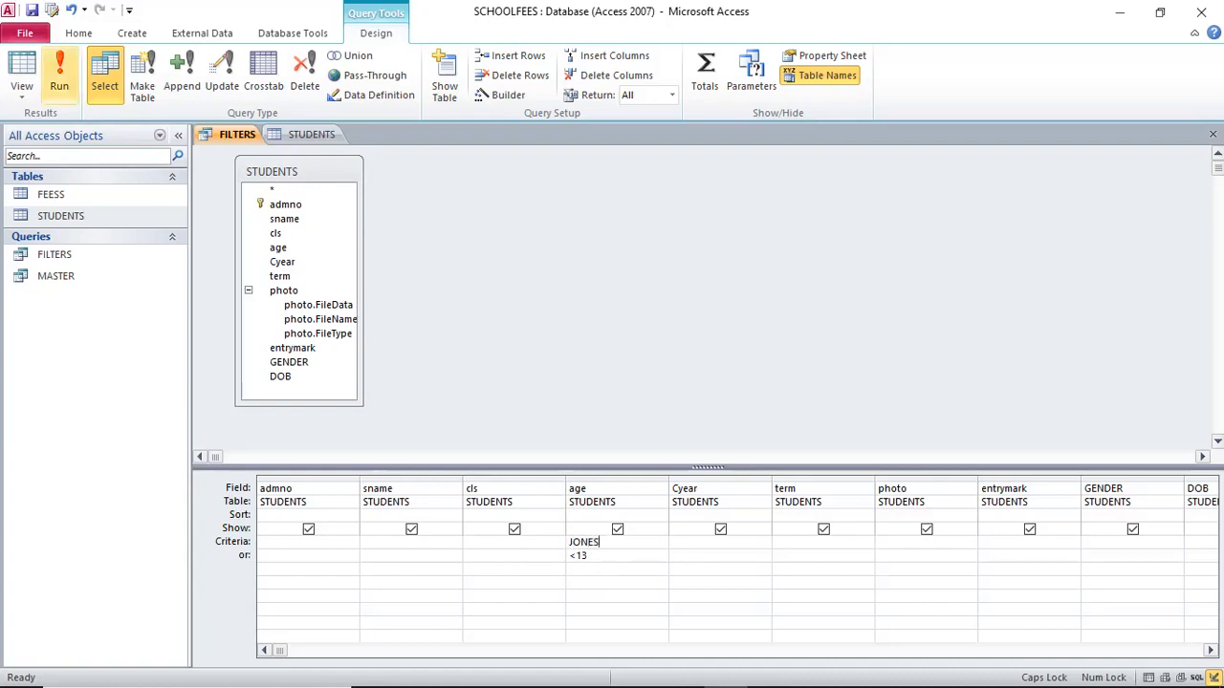
left_click(59, 76)
key("Return")
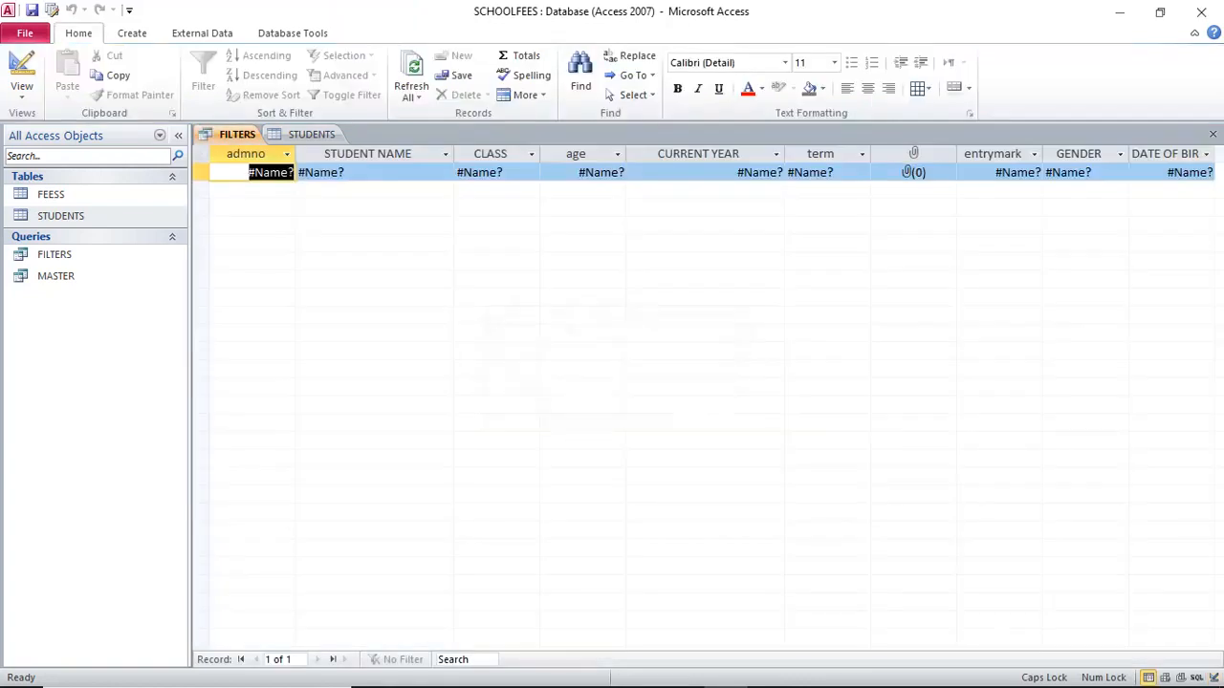
left_click(21, 72)
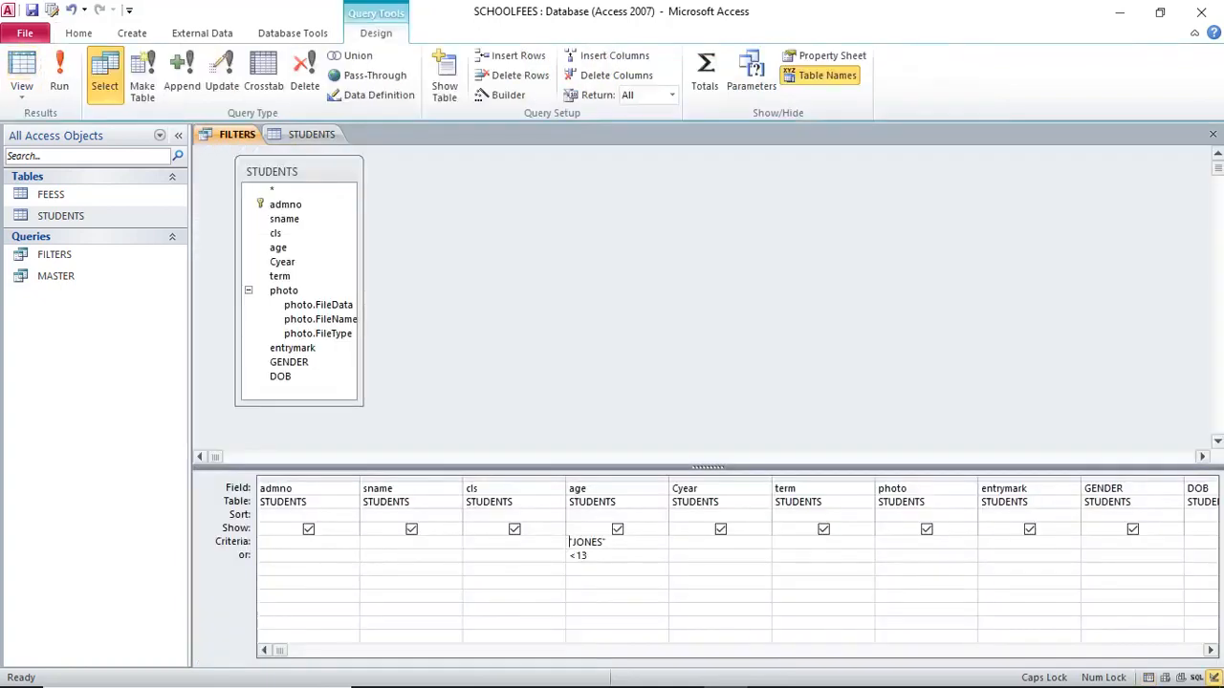
Examine the records in the FEESS and STUDENTS tables, returning to the FILTERS query design
double_click(51, 195)
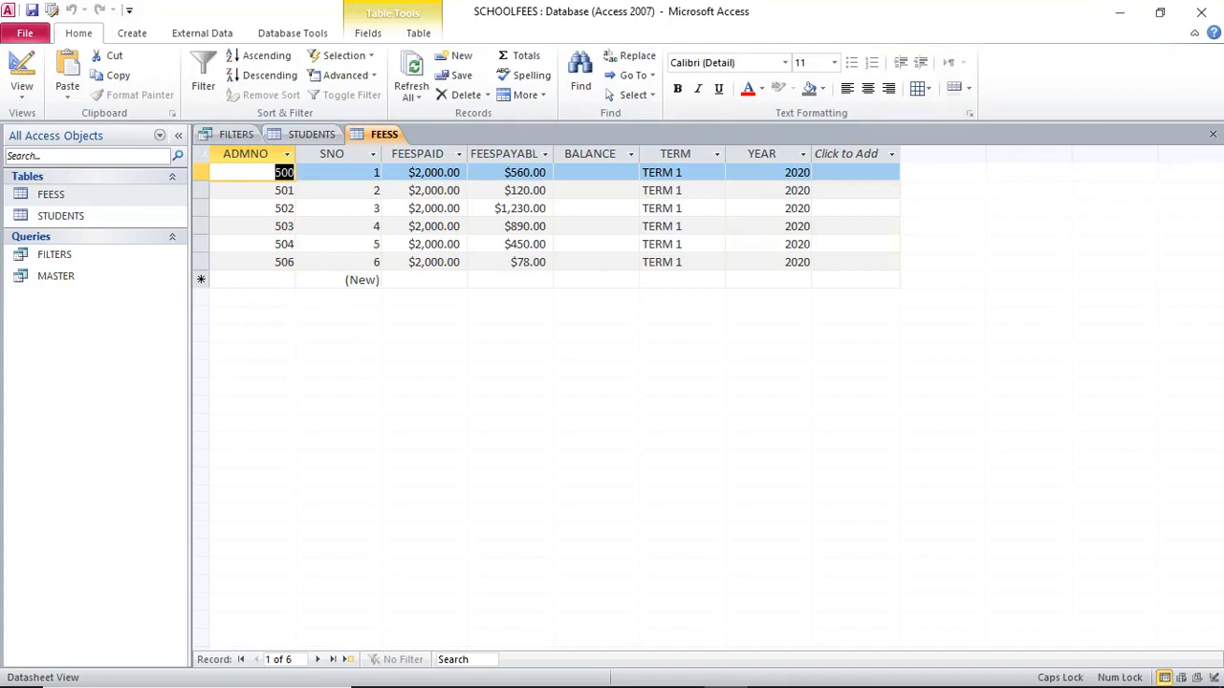
double_click(60, 215)
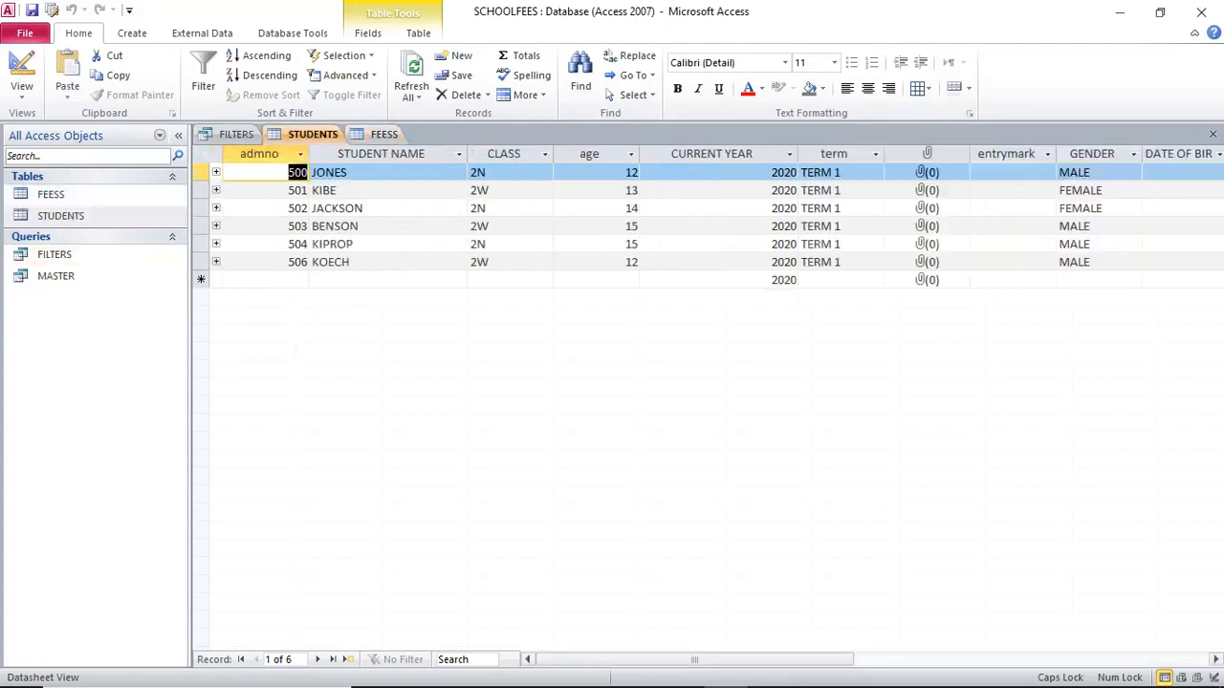
left_click(384, 134)
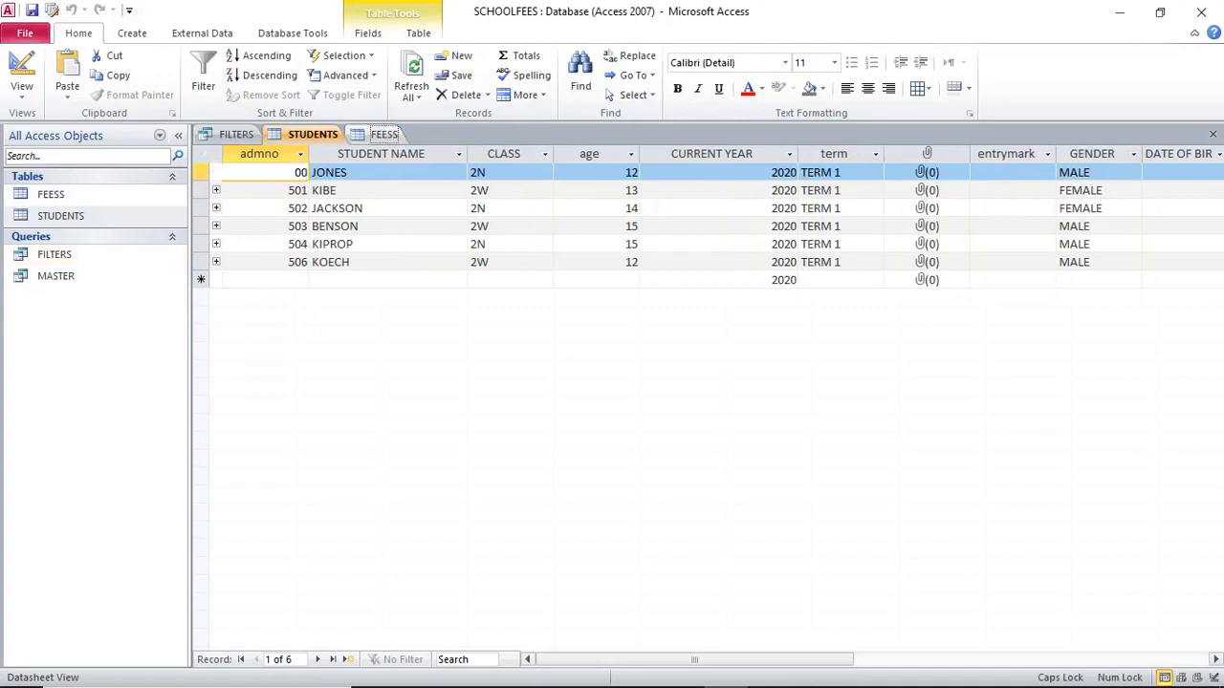
left_click(236, 133)
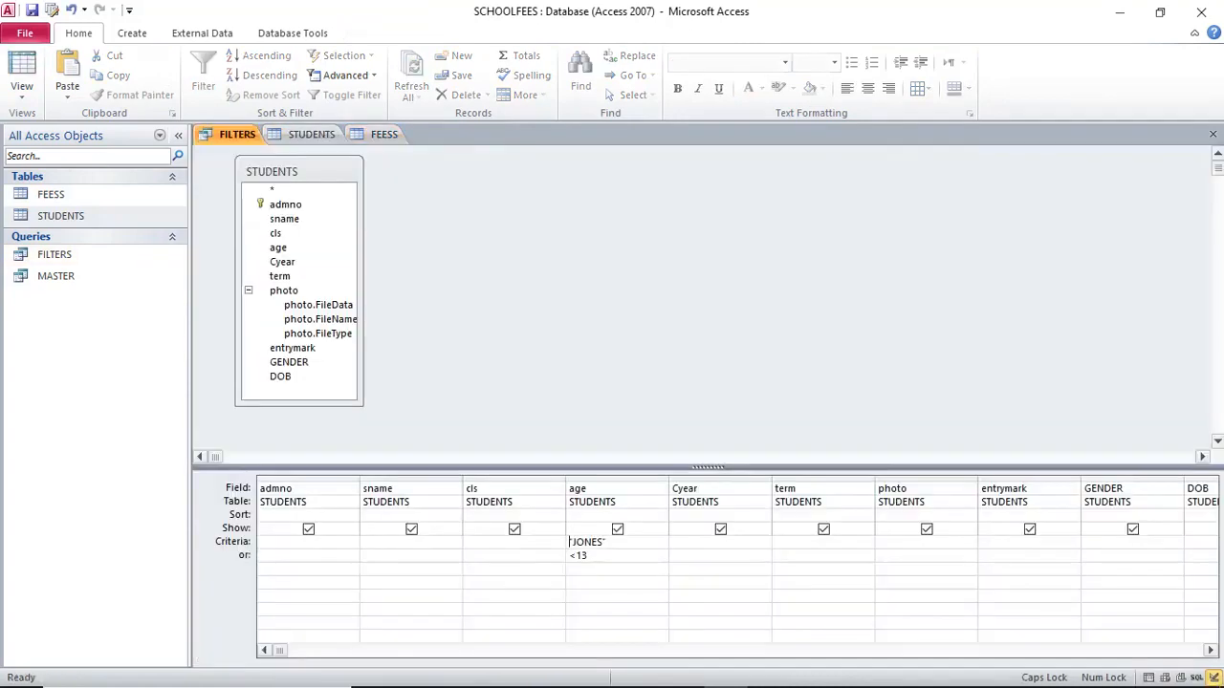
right_click(236, 134)
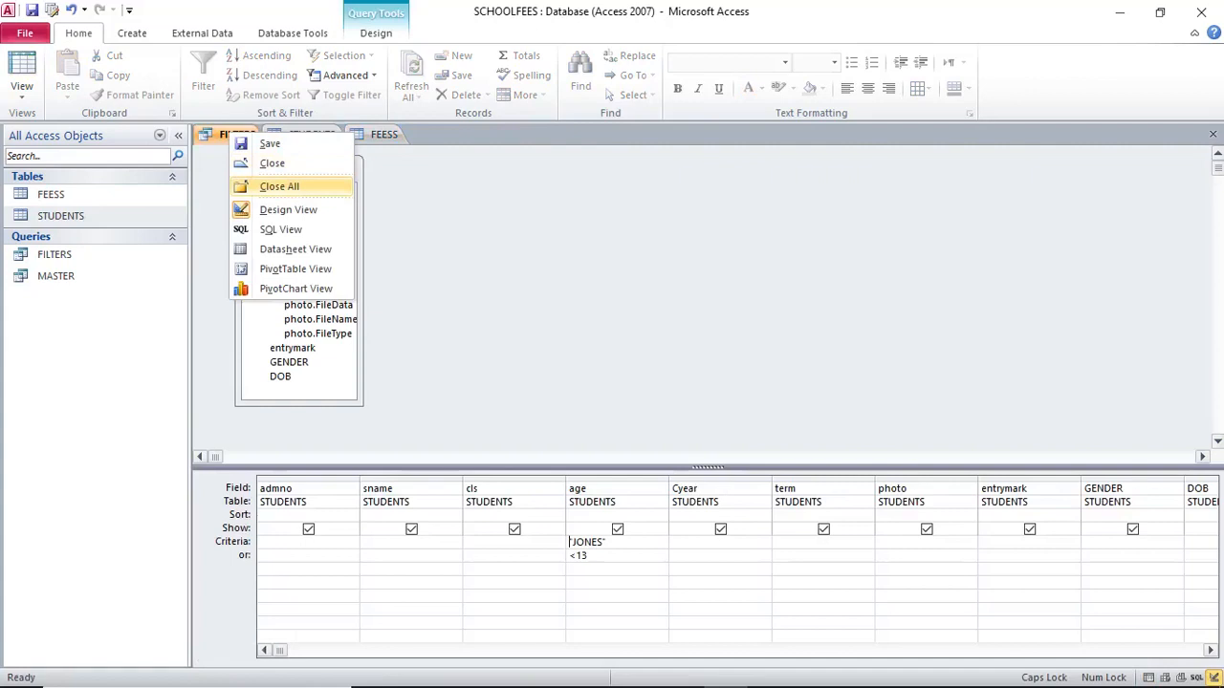
left_click(279, 187)
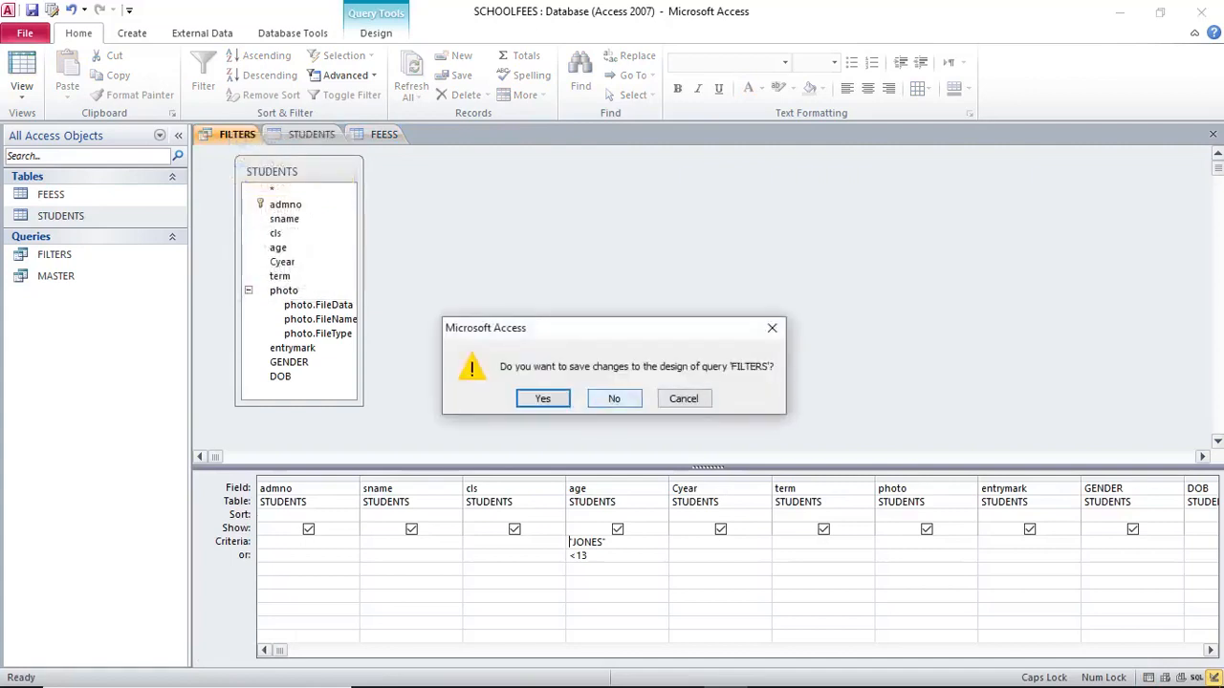
left_click(684, 399)
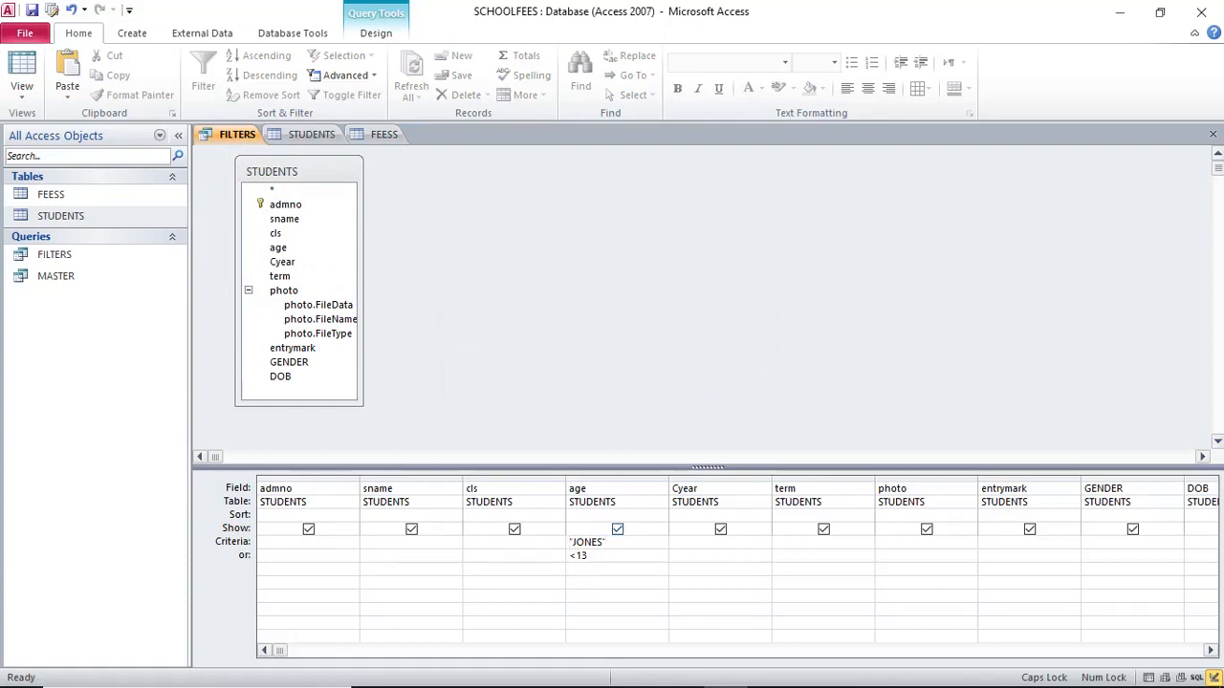
Remove the student's name from the age field's criteria, leaving the <13 condition in the "or" row
key("shift+Left")
key("shift+Left")
key("shift+Left")
key("shift+Left")
key("shift+Left")
key("shift+Left")
key("shift+Left")
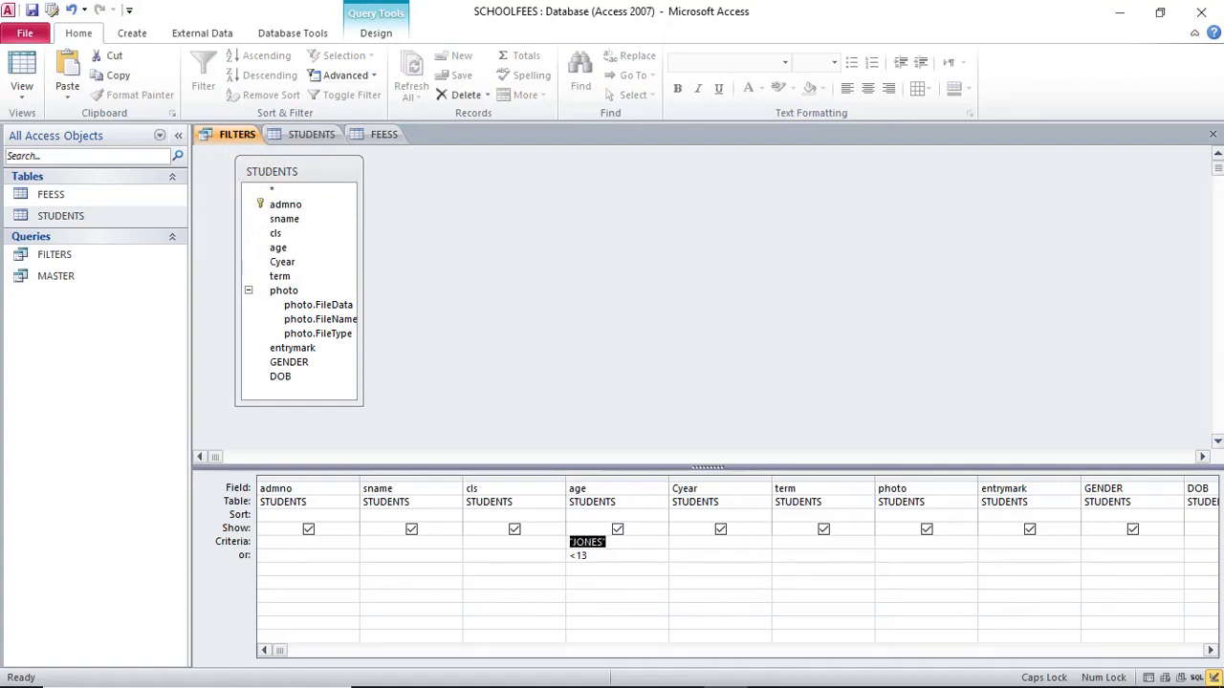
key("Delete")
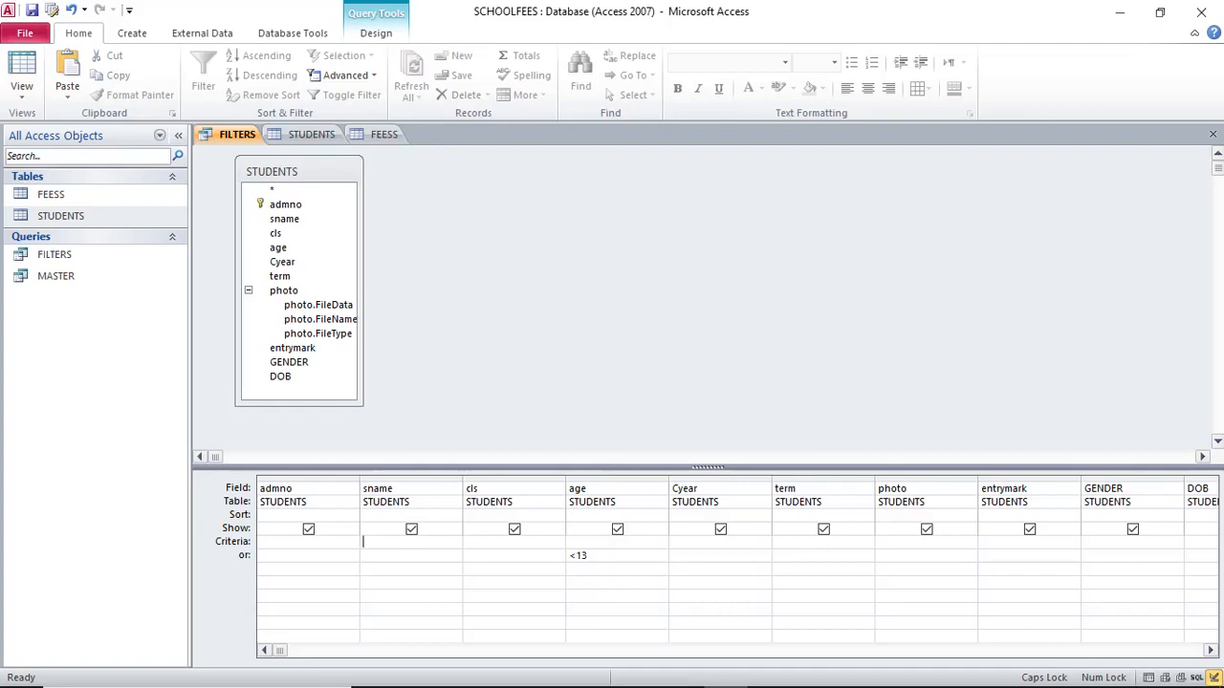
Enter the student's name as the sname criterion, run the query and return to its design
left_click(402, 542)
type("JONES")
left_click(376, 32)
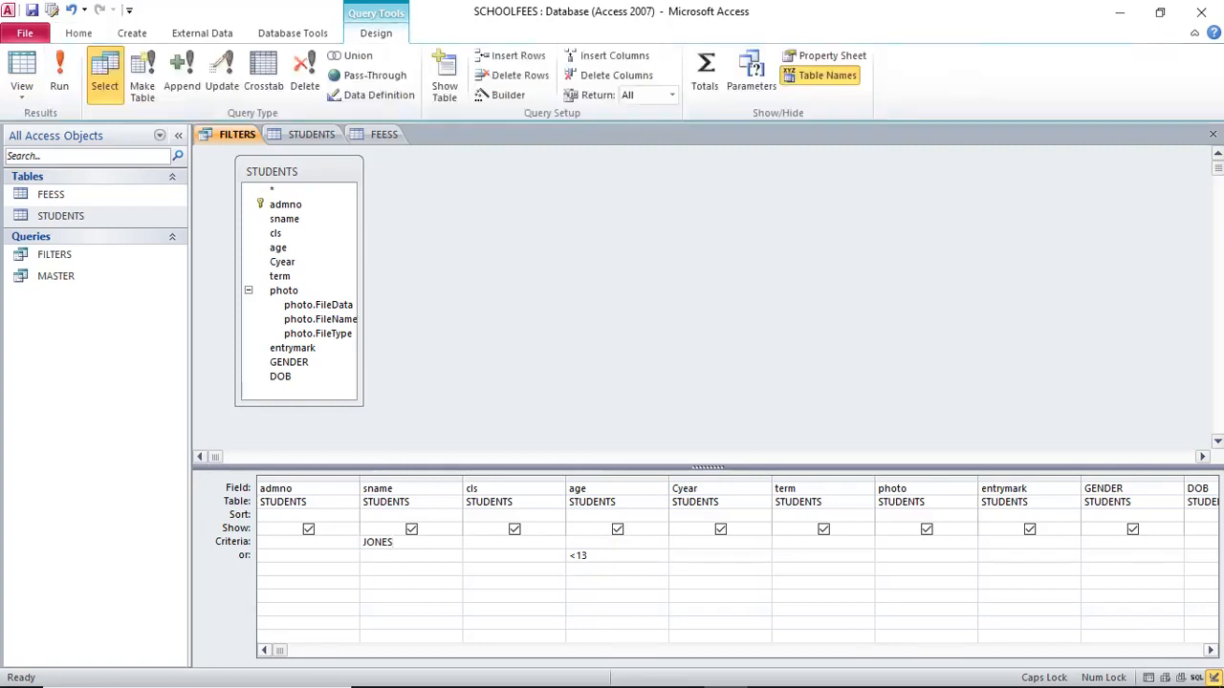
left_click(60, 81)
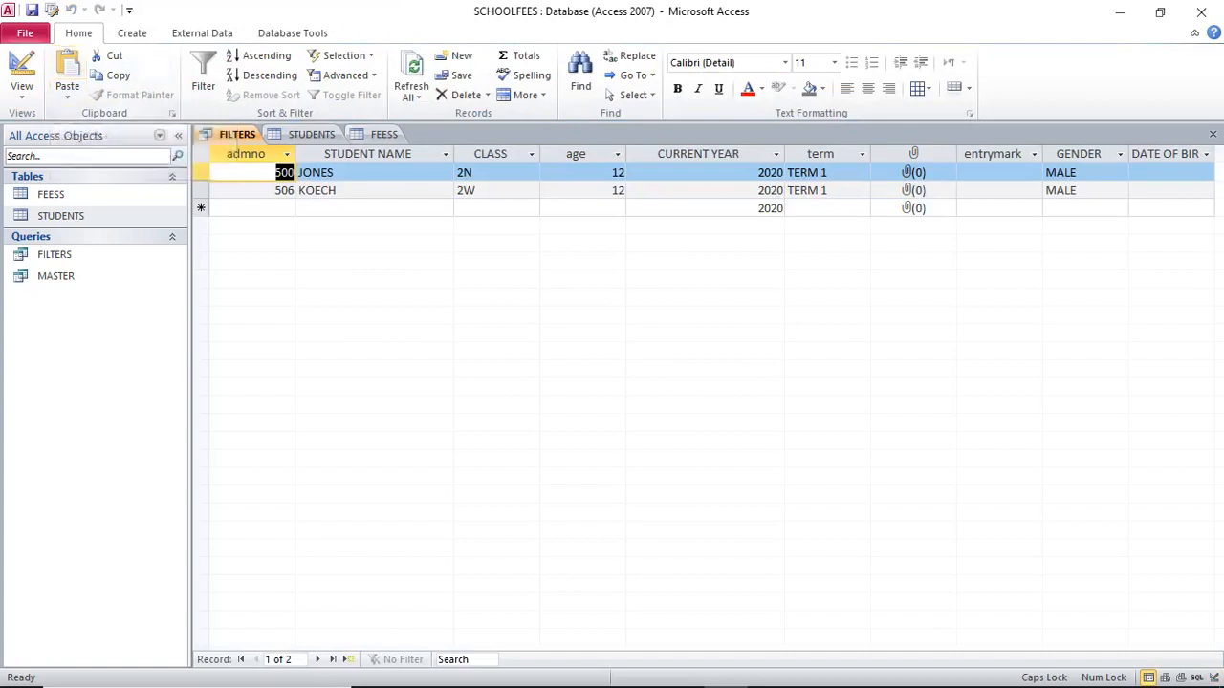
left_click(237, 150)
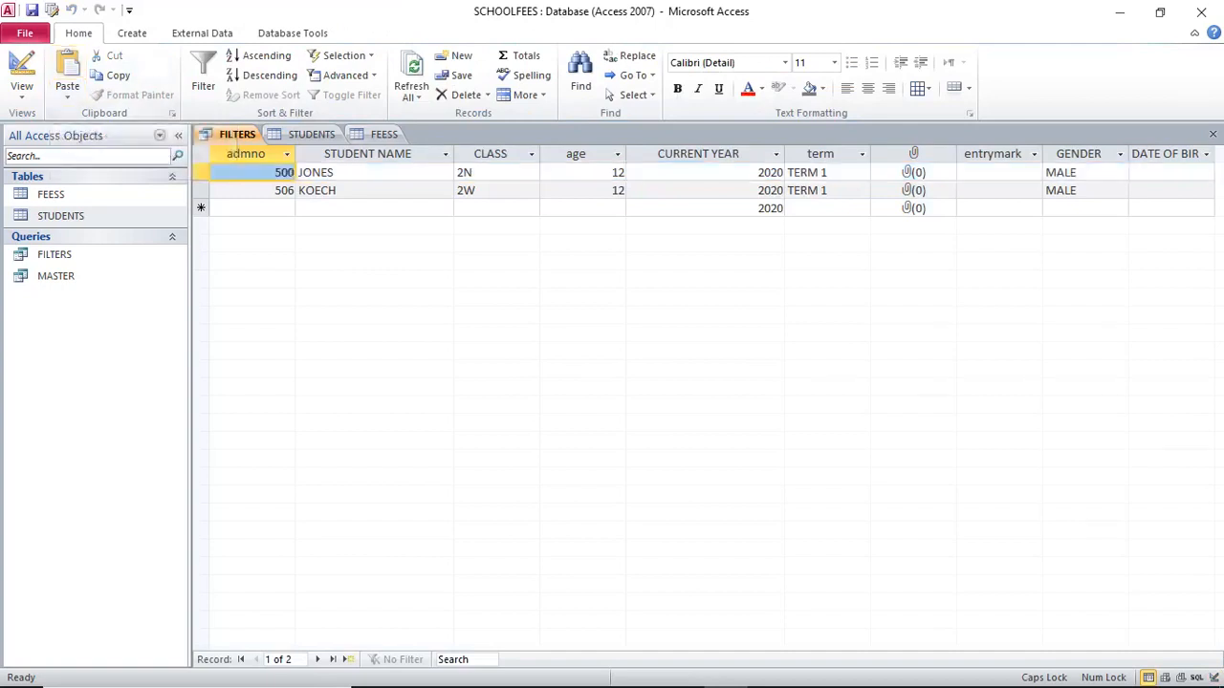
left_click(21, 72)
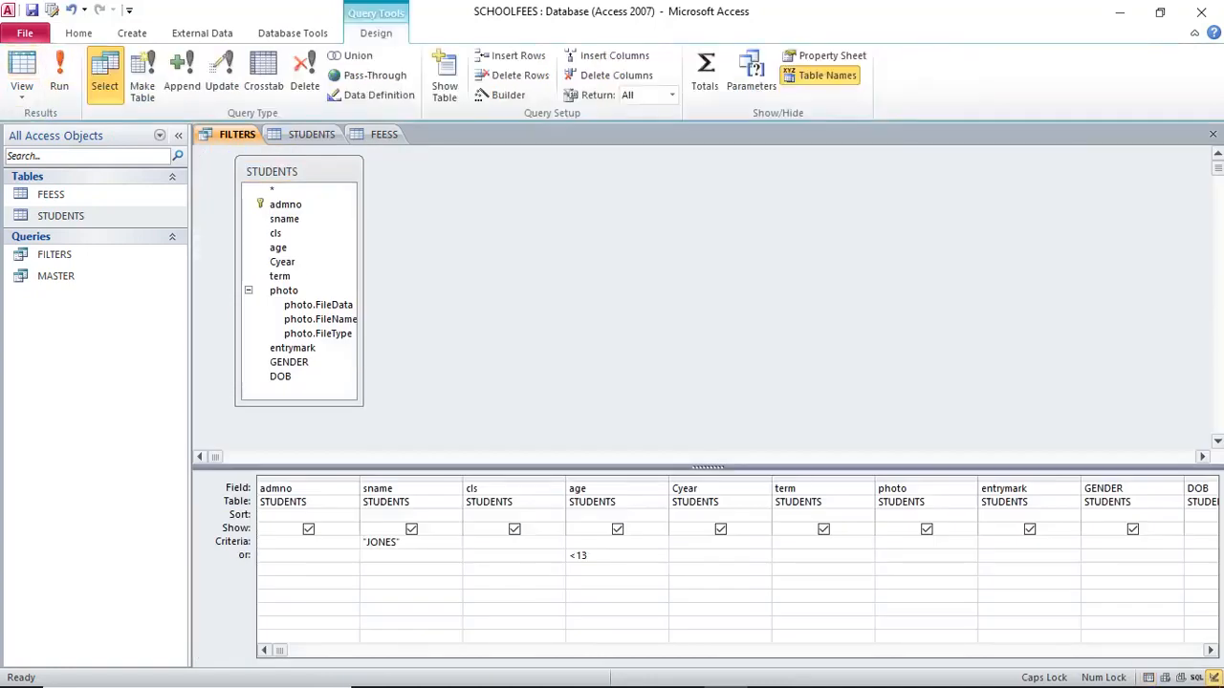
Move the age condition <13 from the "or" row to the Criteria row, run the query and return to its design
left_click_drag(589, 556, 569, 556)
key("Delete")
left_click(573, 542)
type("<13")
left_click(58, 77)
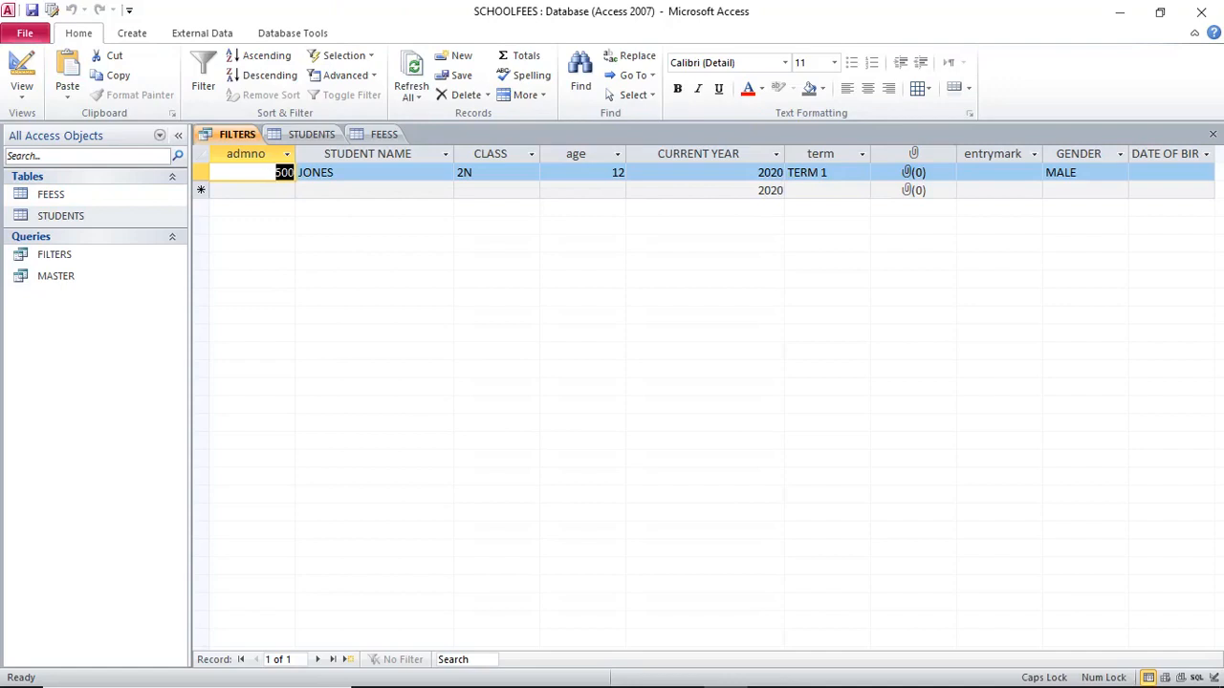
left_click(21, 76)
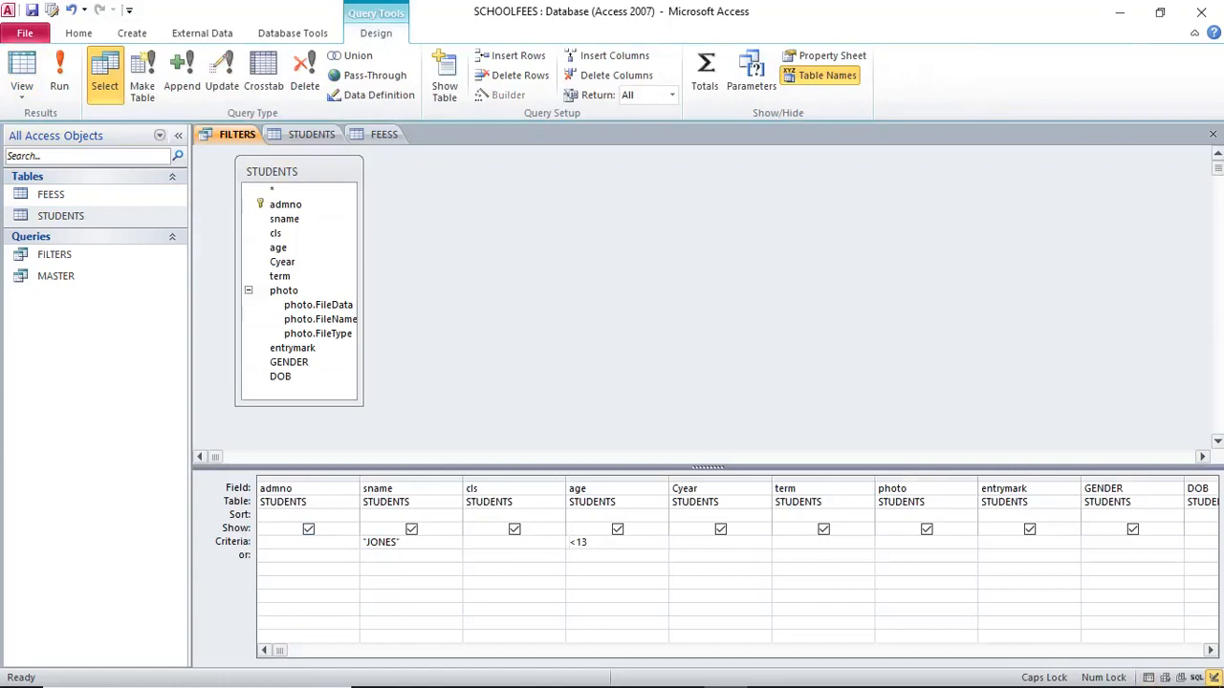
Clear the age and sname criteria from the FILTERS query
left_click(235, 543)
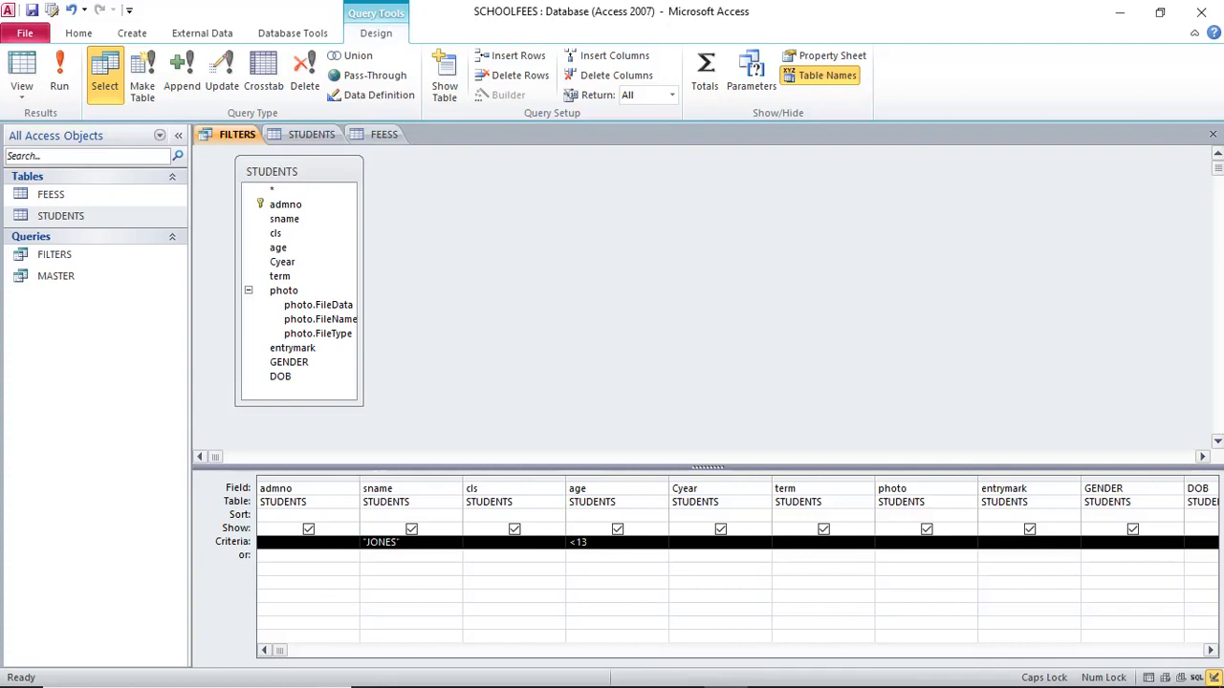
left_click(589, 542)
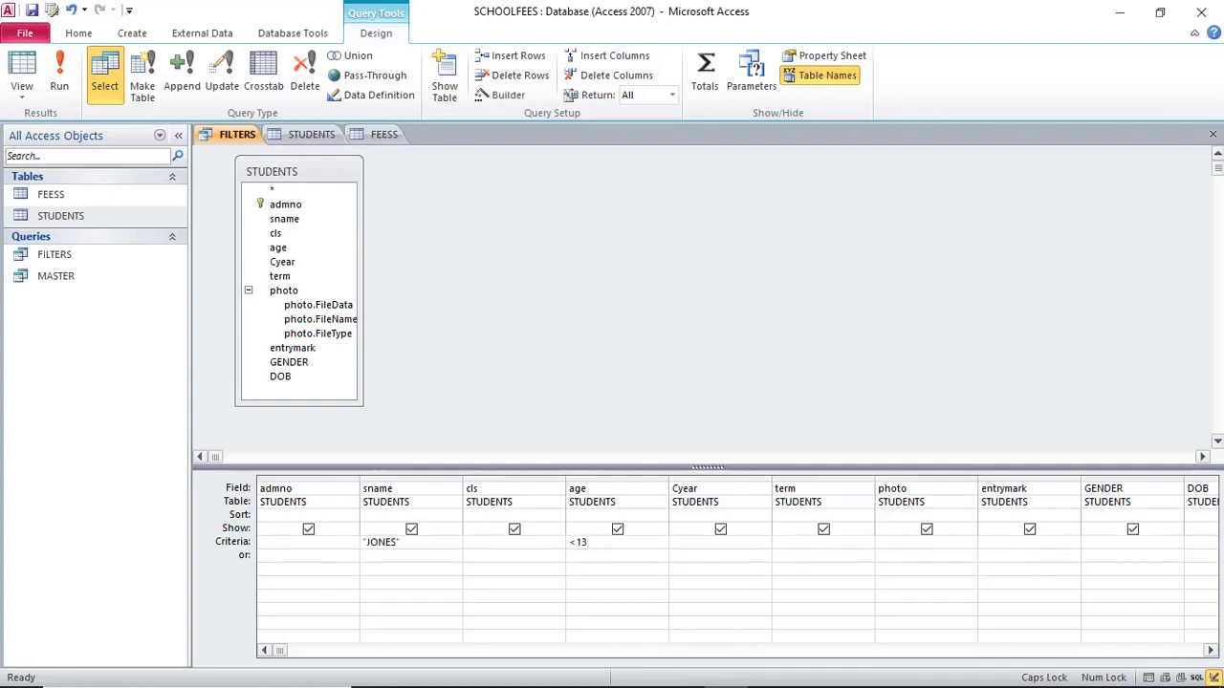
key("BackSpace")
key("BackSpace")
key("BackSpace")
left_click(402, 542)
key("BackSpace")
key("BackSpace")
key("BackSpace")
key("BackSpace")
key("BackSpace")
key("BackSpace")
key("BackSpace")
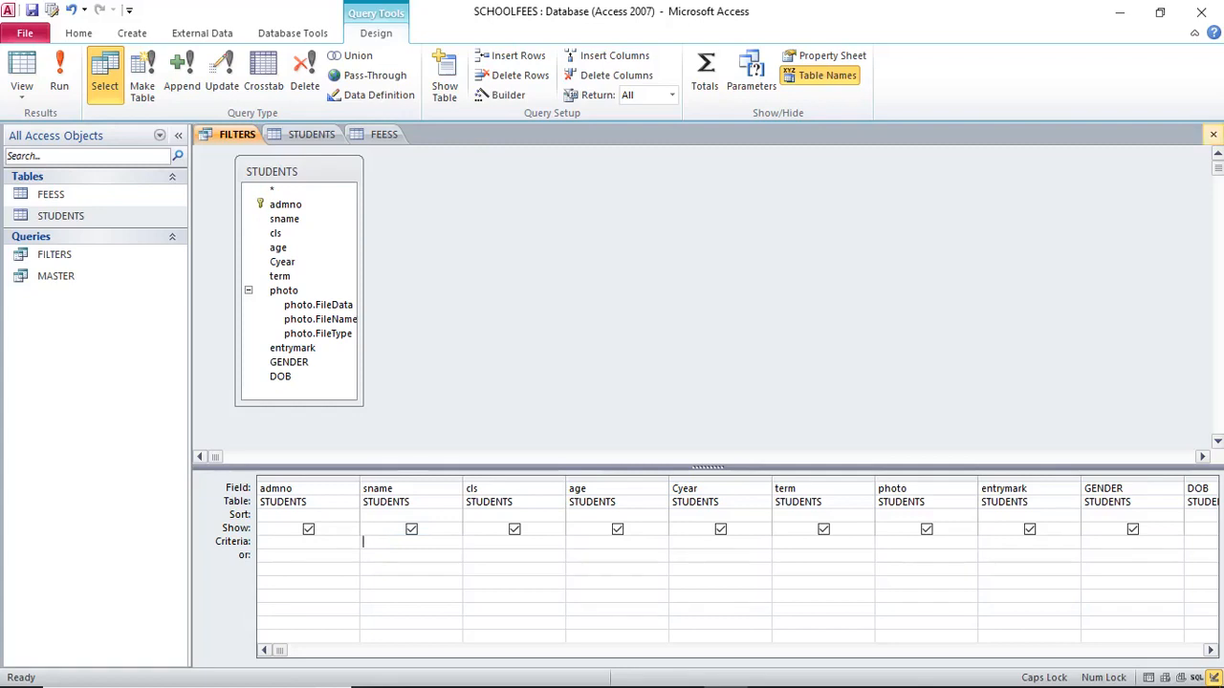
Close the FILTERS query with its design changes saved, and close the open tables
left_click(1213, 134)
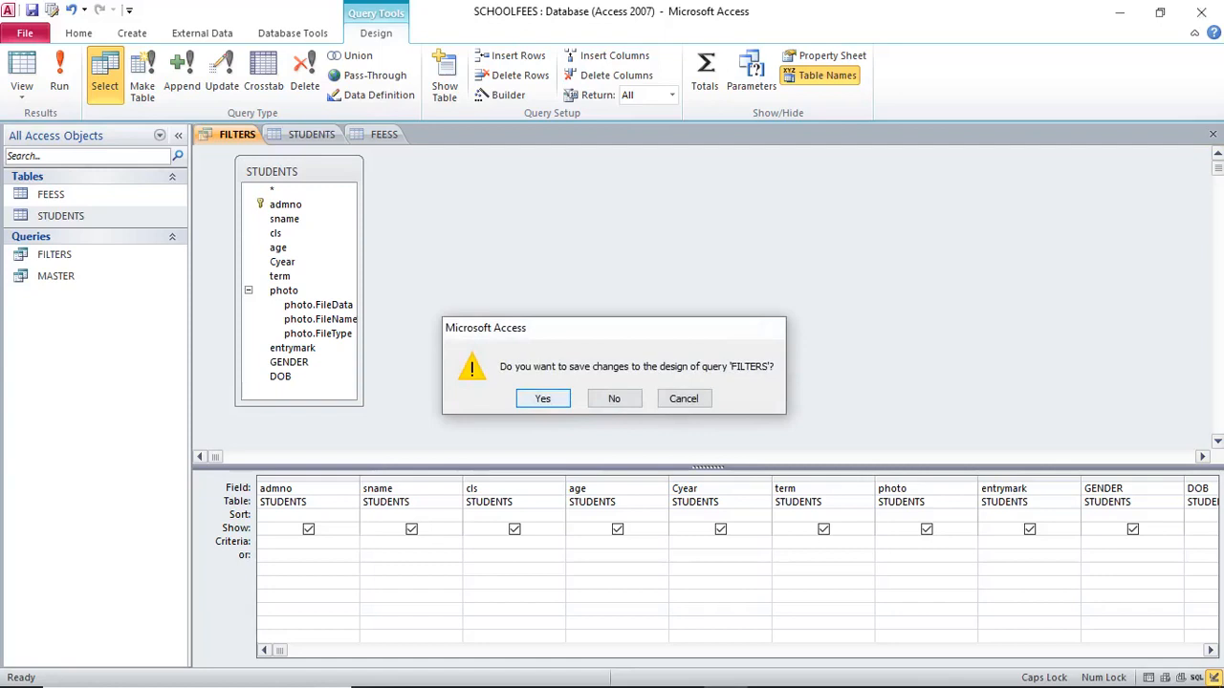
left_click(543, 399)
left_click(1213, 134)
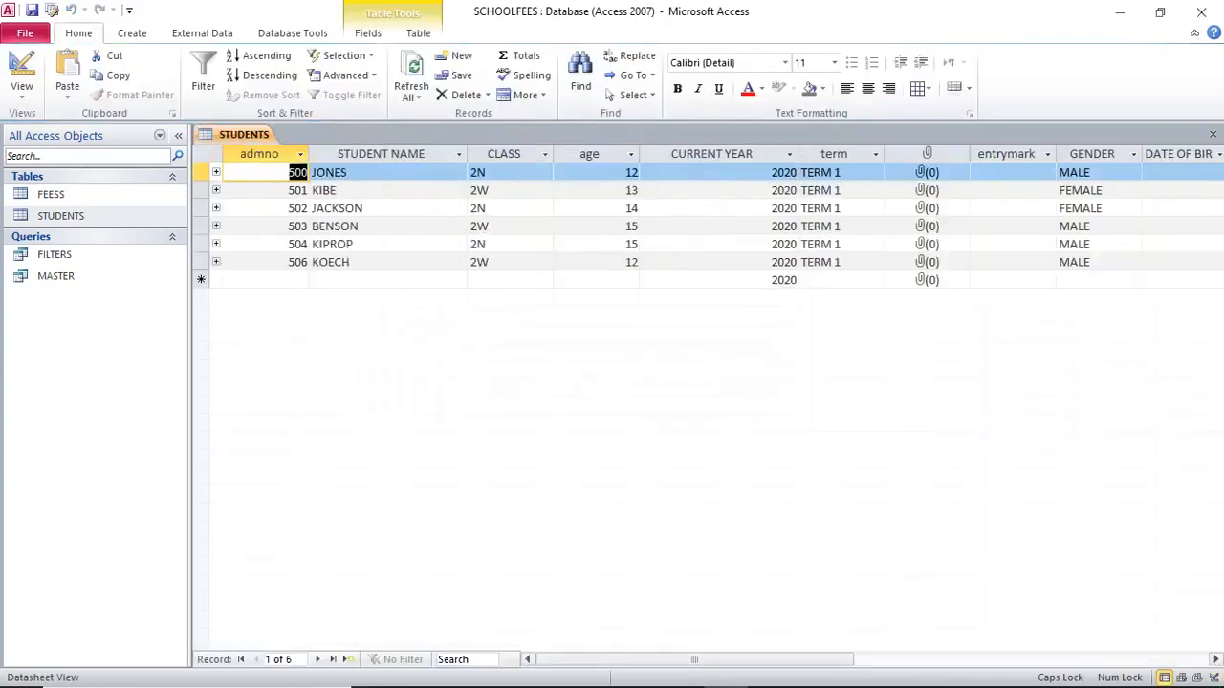
left_click(1213, 134)
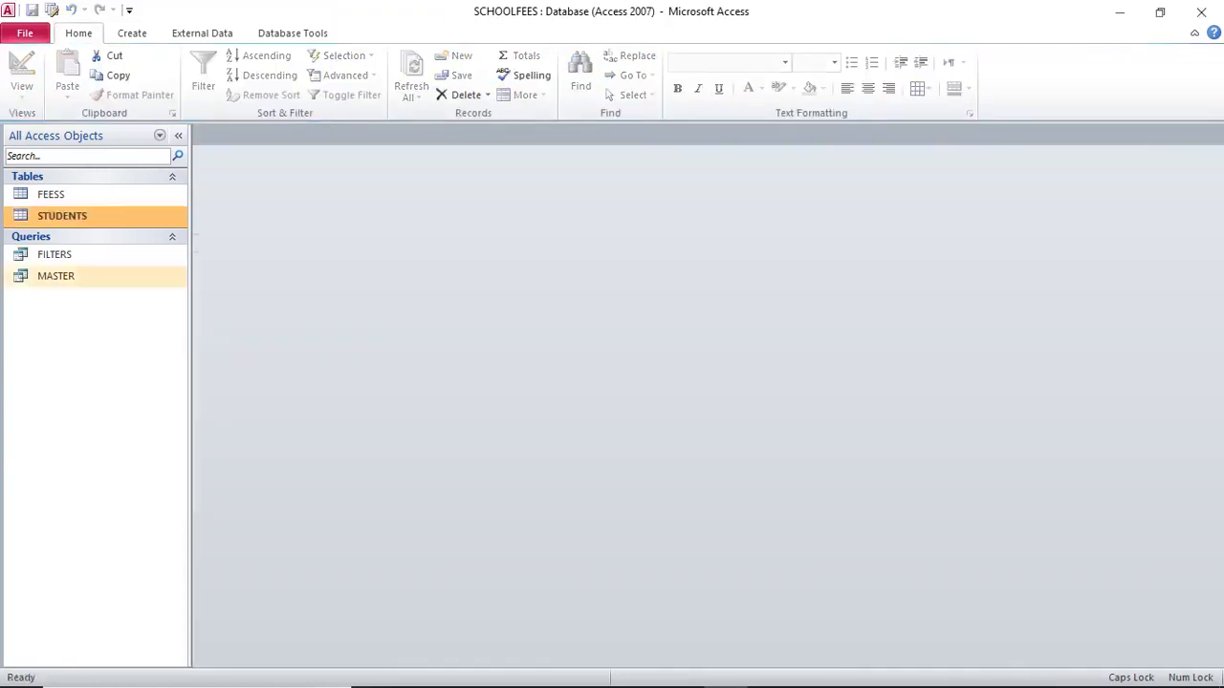
Start the Form Wizard on the MASTER query and include all of its fields in the form
left_click(57, 276)
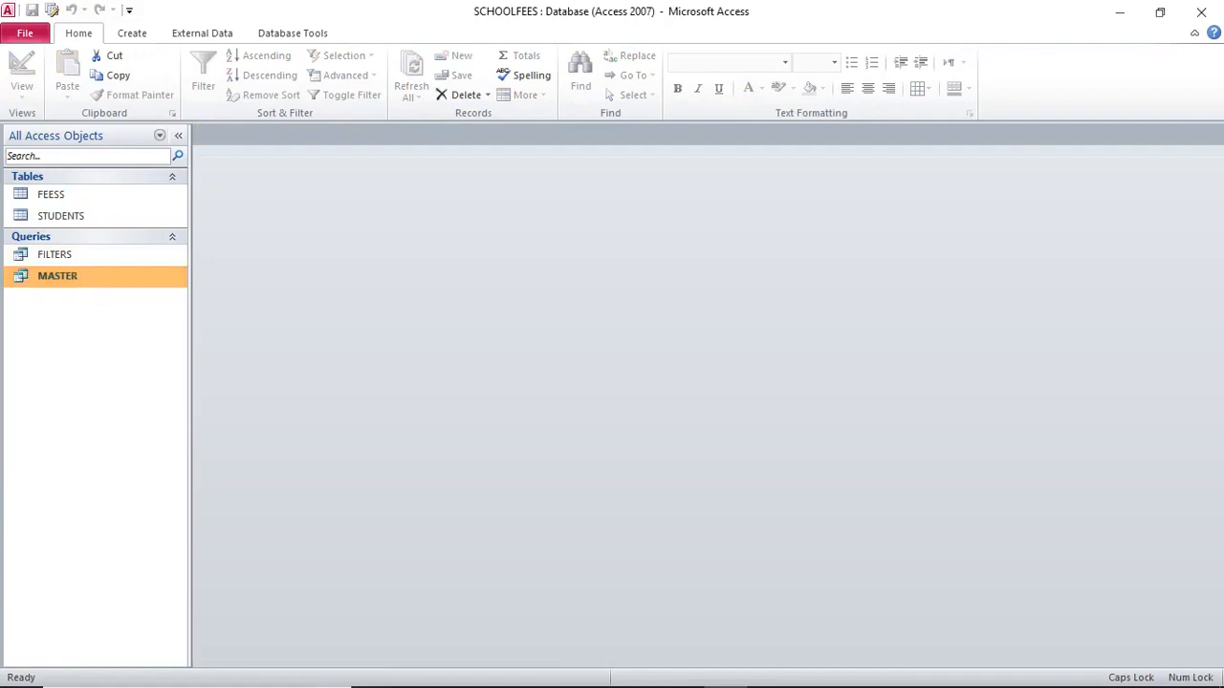
left_click(132, 32)
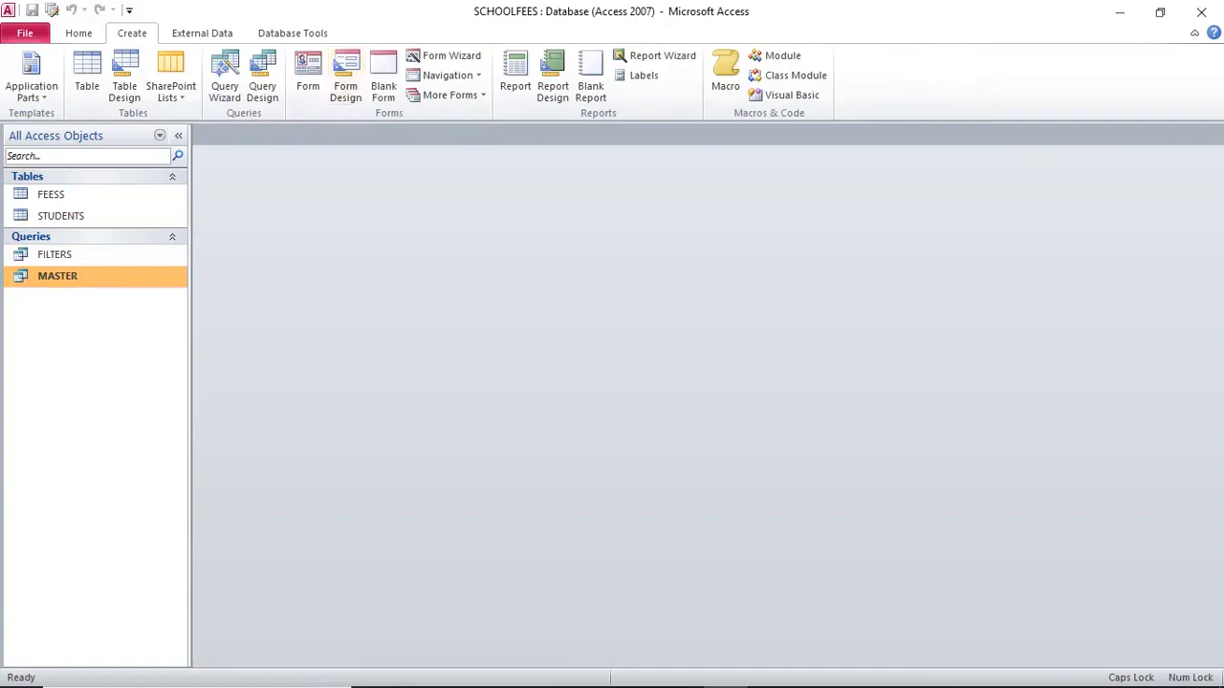
left_click(445, 56)
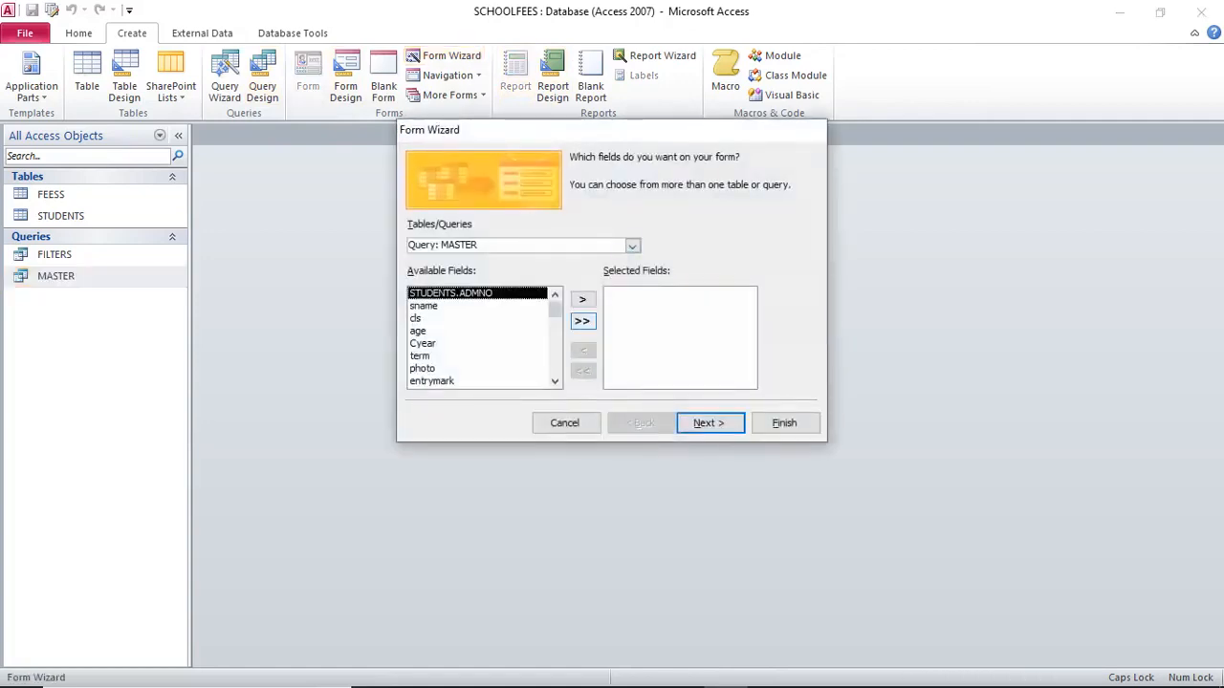
left_click_drag(462, 134, 379, 191)
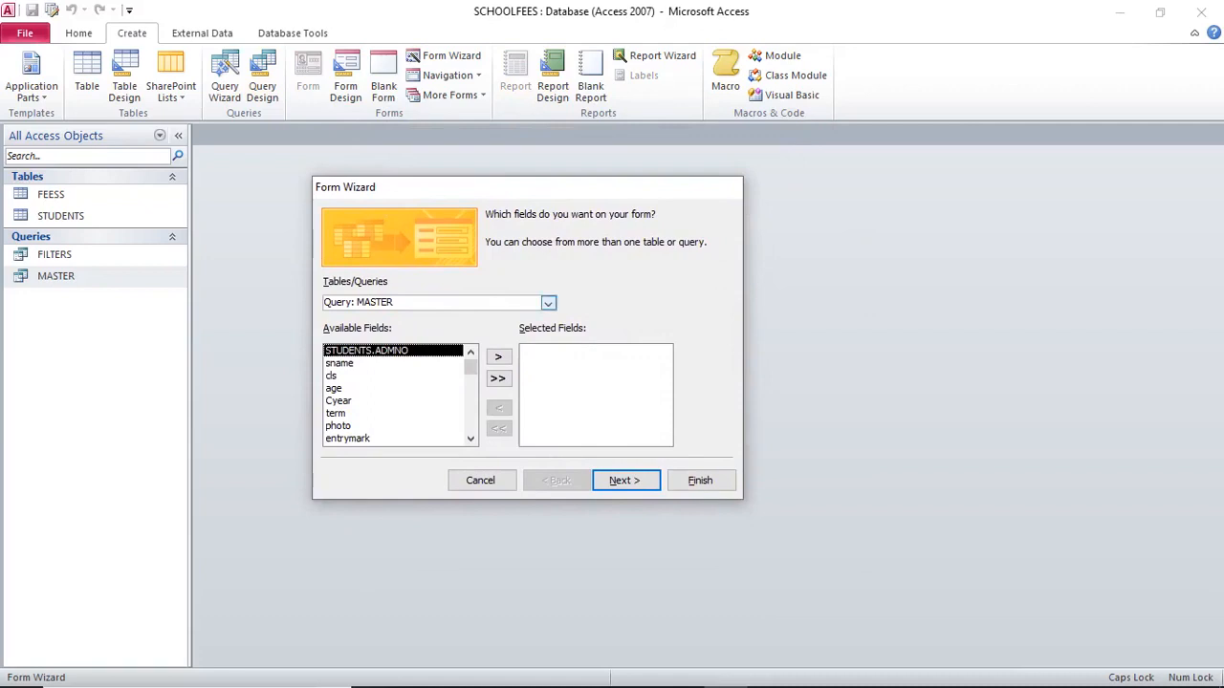
left_click(548, 302)
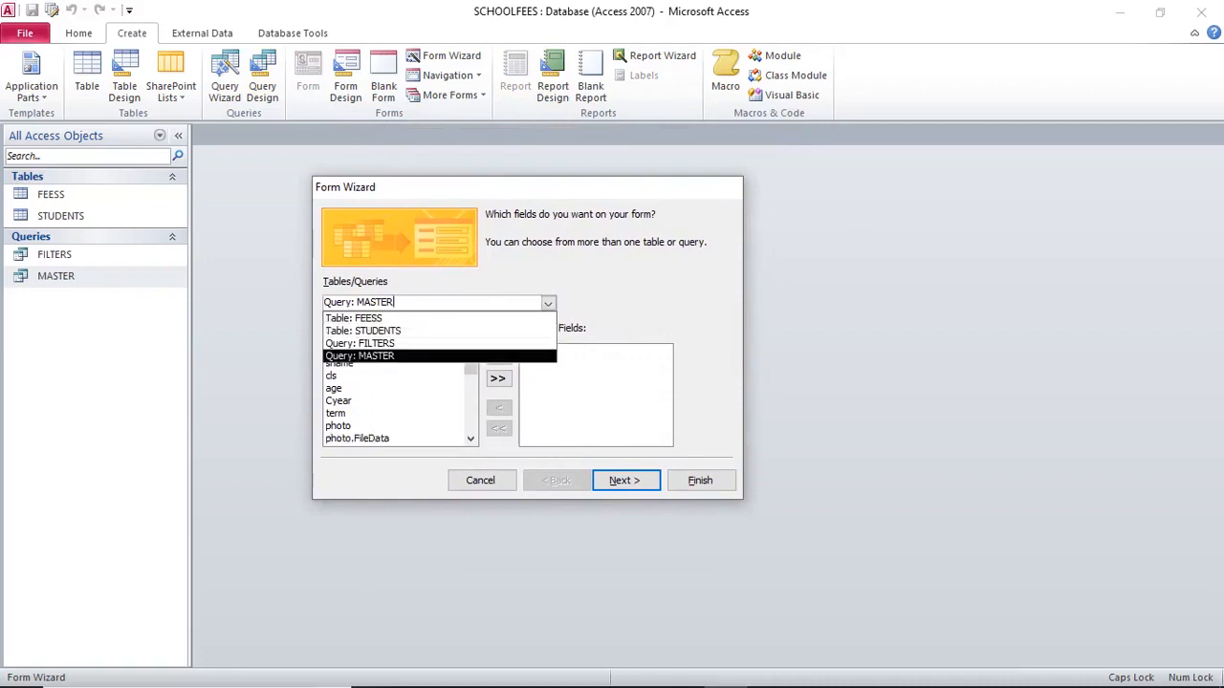
key("Return")
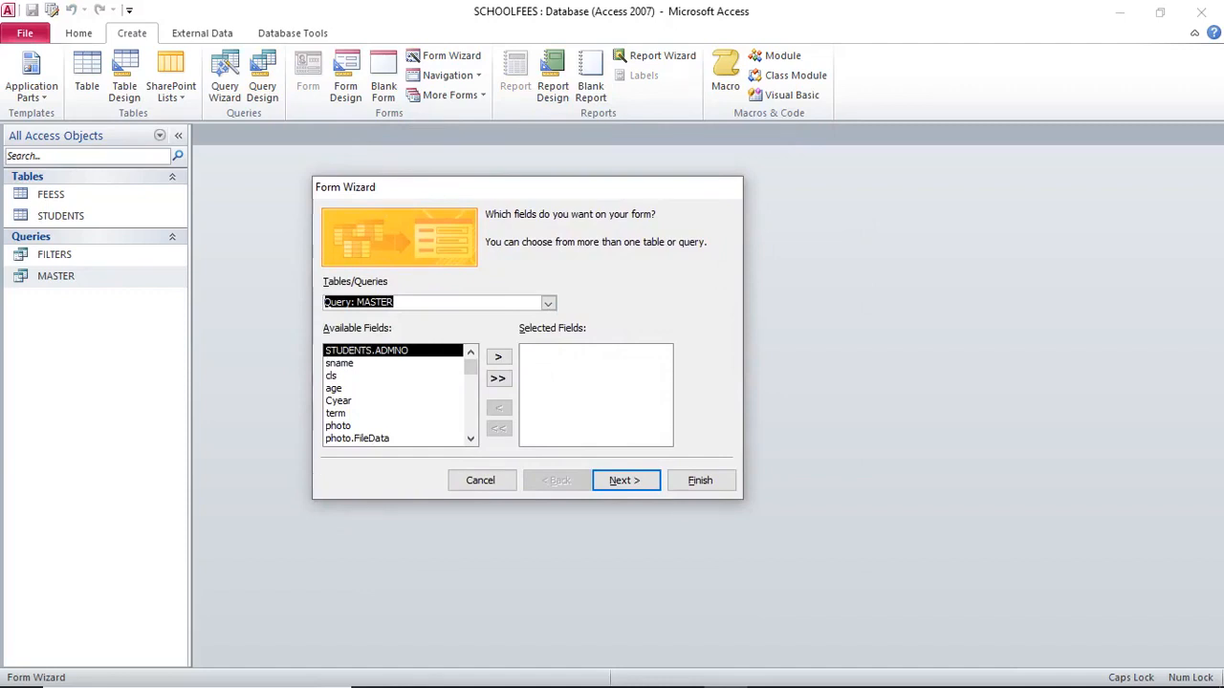
left_click(498, 379)
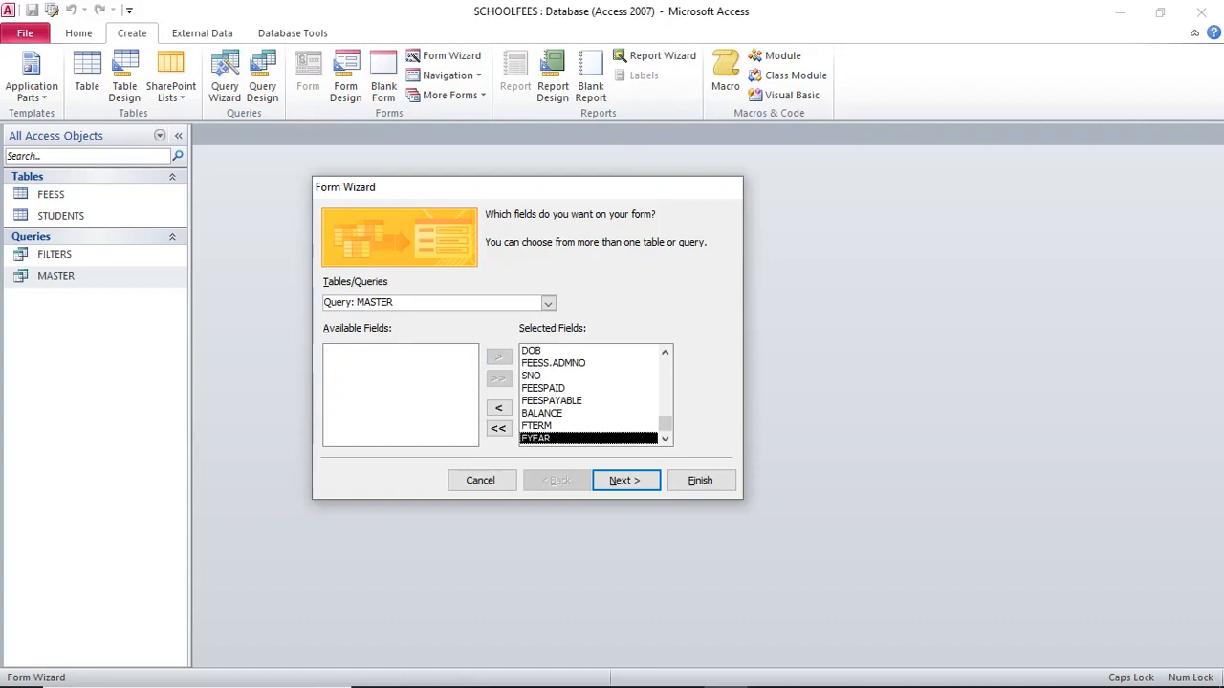
left_click(625, 480)
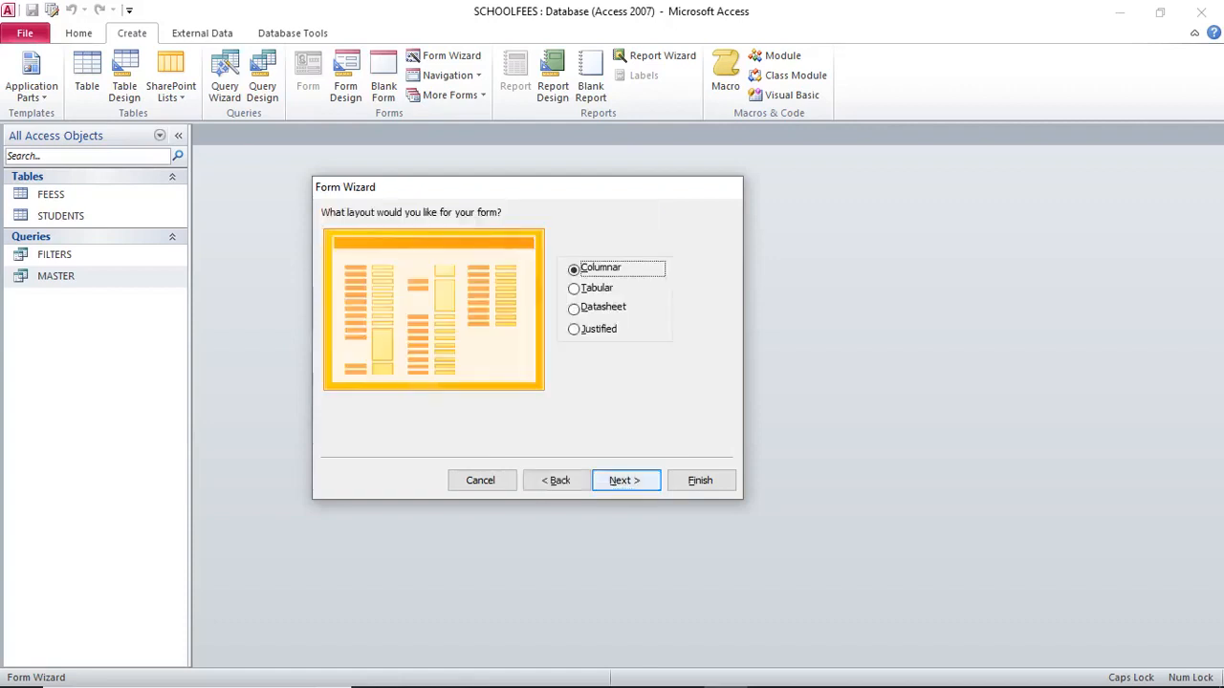
Preview the Tabular and Justified form layouts and choose Datasheet
left_click(593, 288)
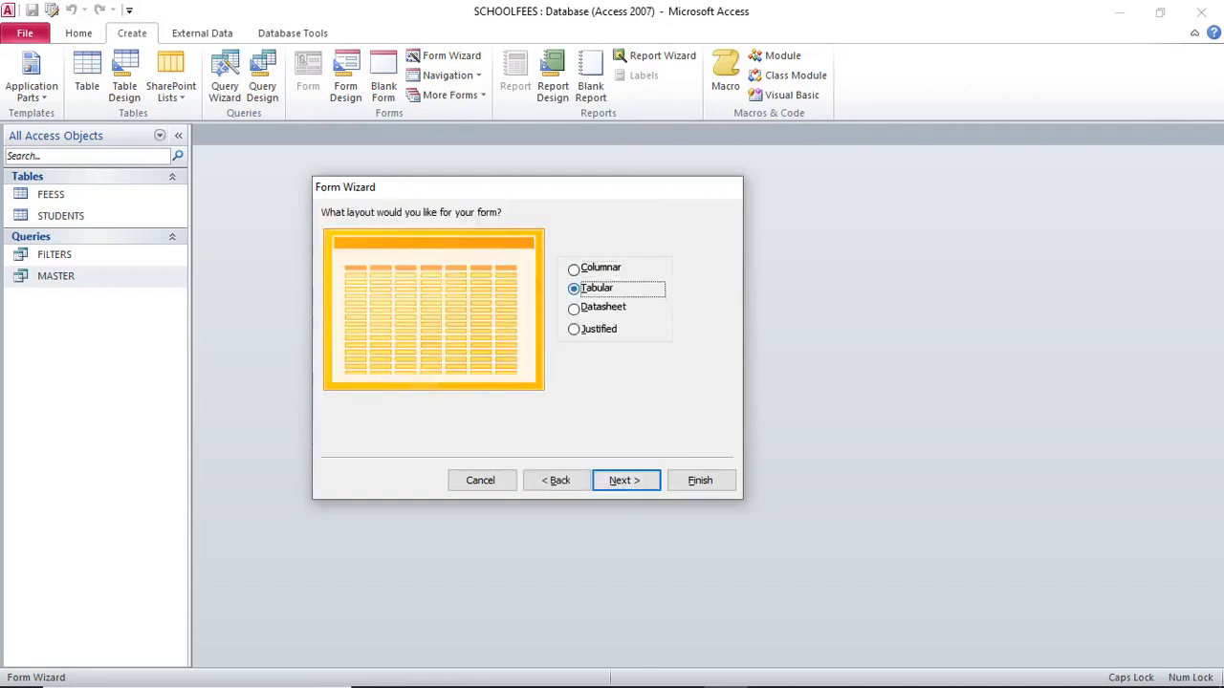
left_click(600, 307)
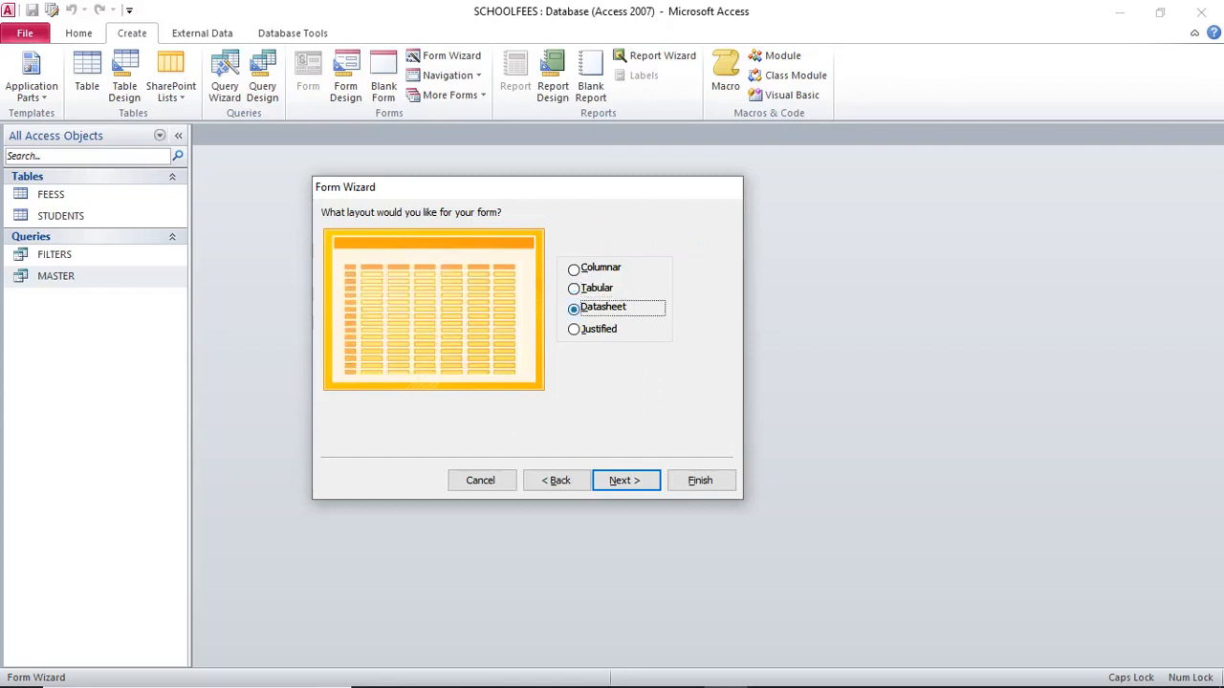
left_click(599, 329)
left_click(602, 307)
key("Return")
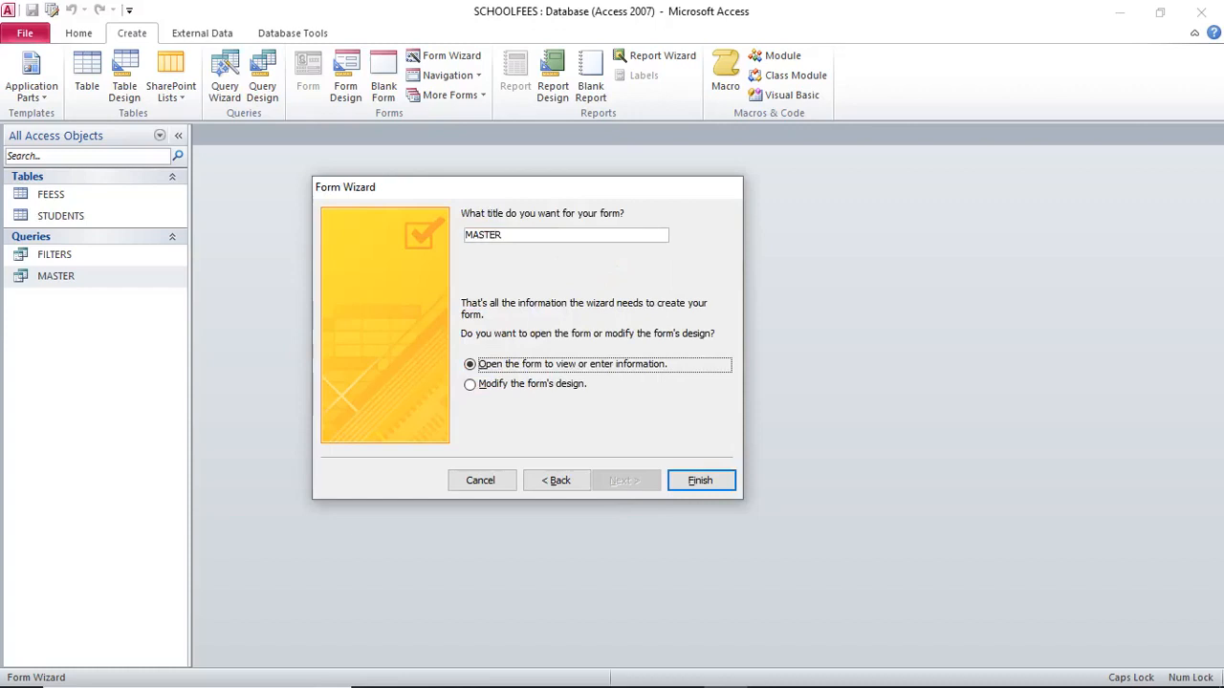
Title the form MASTER_F, create it opened for data entry and go to its new record row
key("shift+Tab")
key("End")
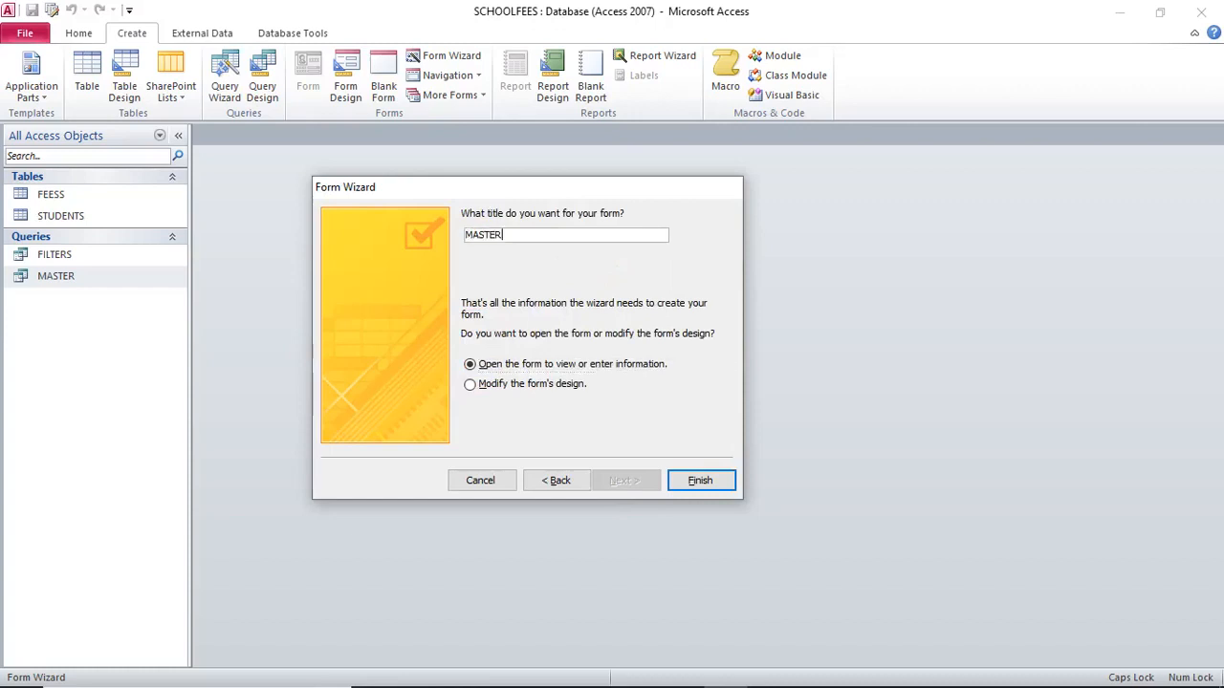
type("_F")
key("Return")
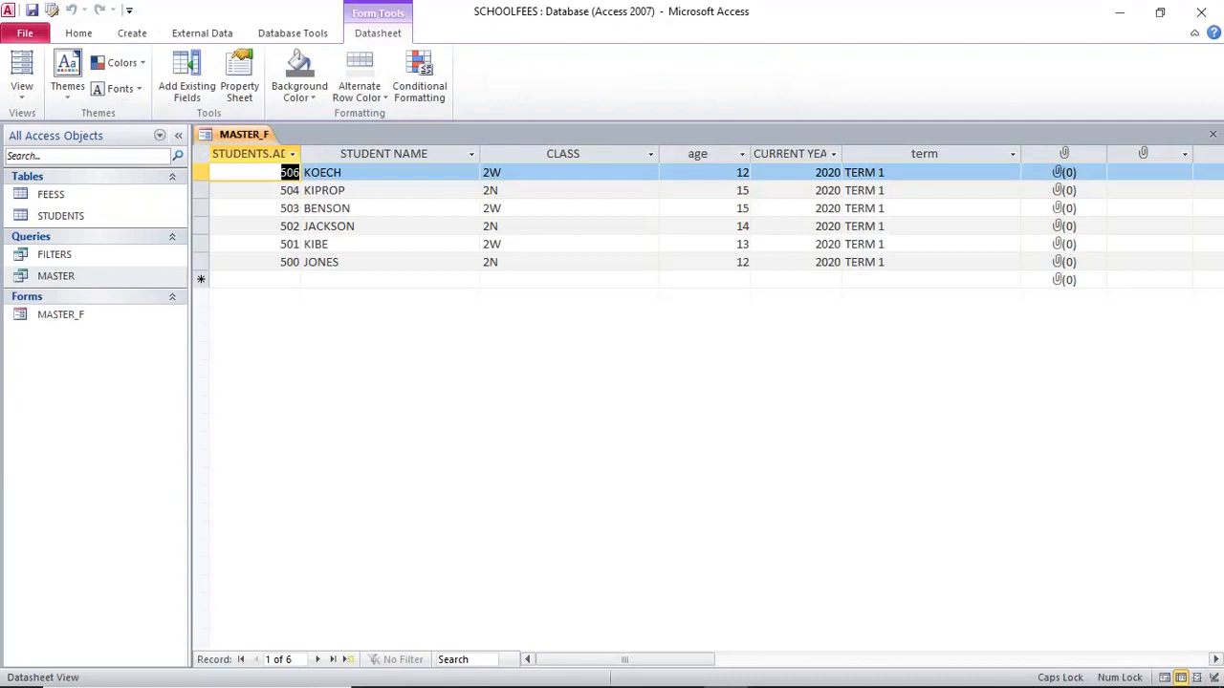
left_click(255, 280)
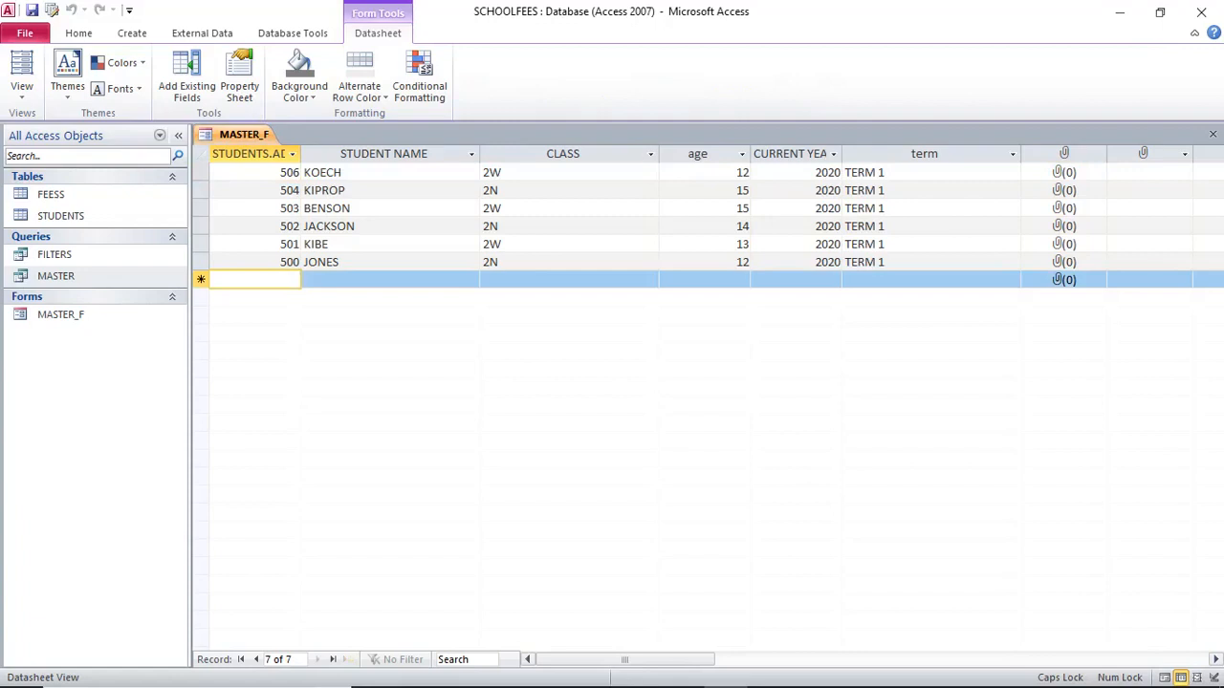
Close the MASTER_F form and start the Form Wizard on the MASTER query
mouse_move(624, 660)
left_mouse_down()
mouse_move(736, 660)
mouse_move(625, 659)
left_mouse_up()
left_click(1213, 135)
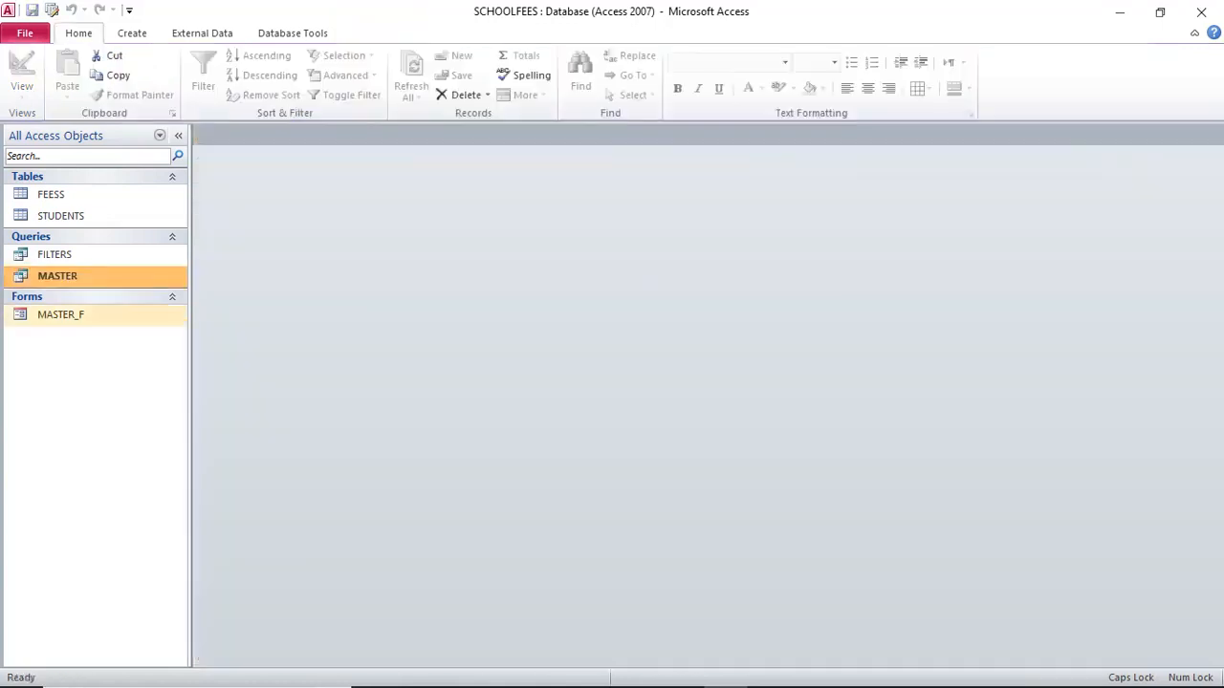
left_click(60, 315)
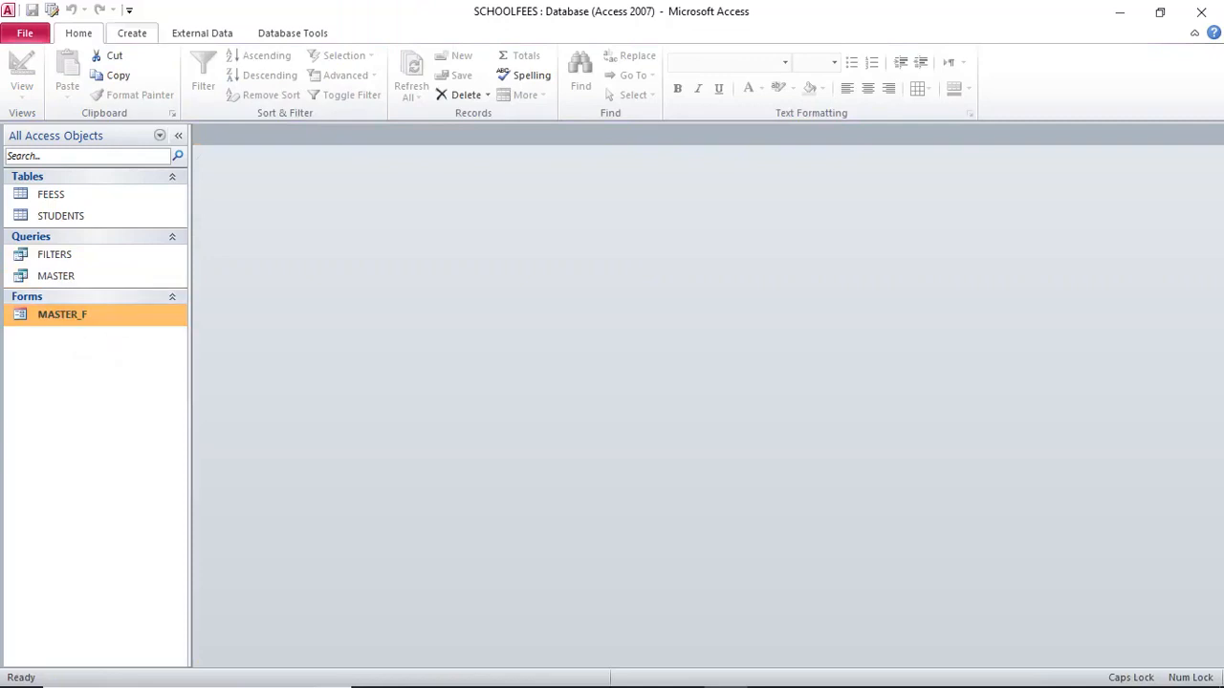
left_click(132, 33)
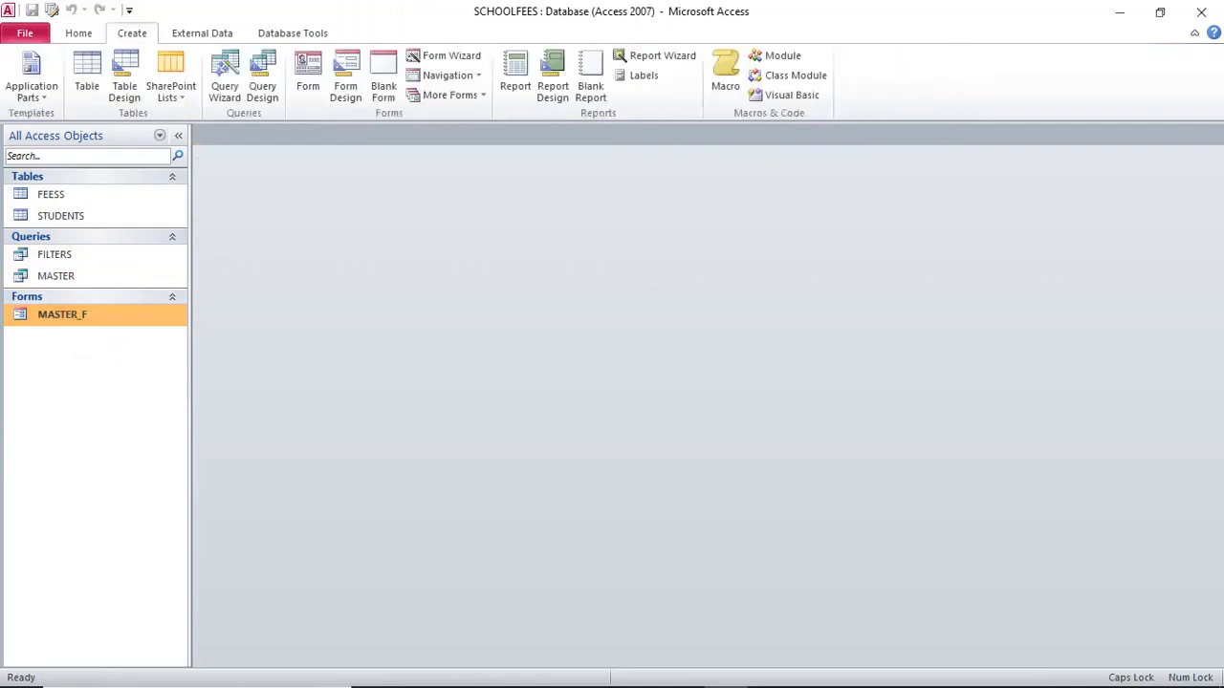
left_click(445, 56)
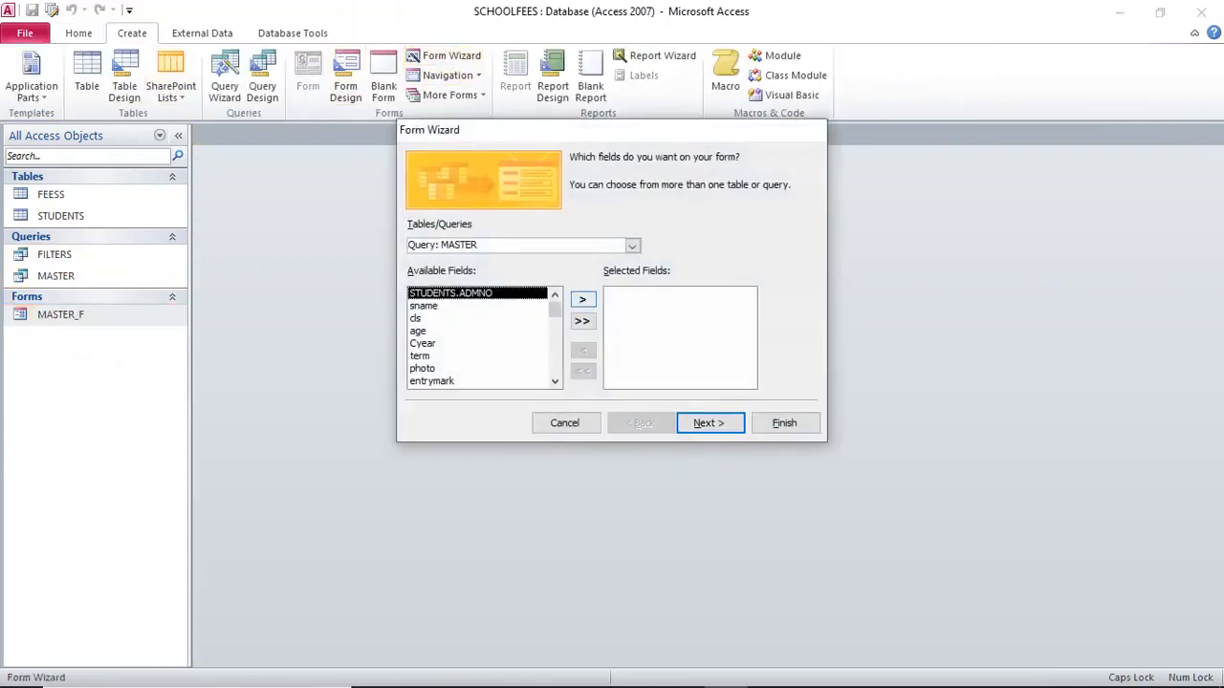
left_click(581, 321)
left_click(710, 423)
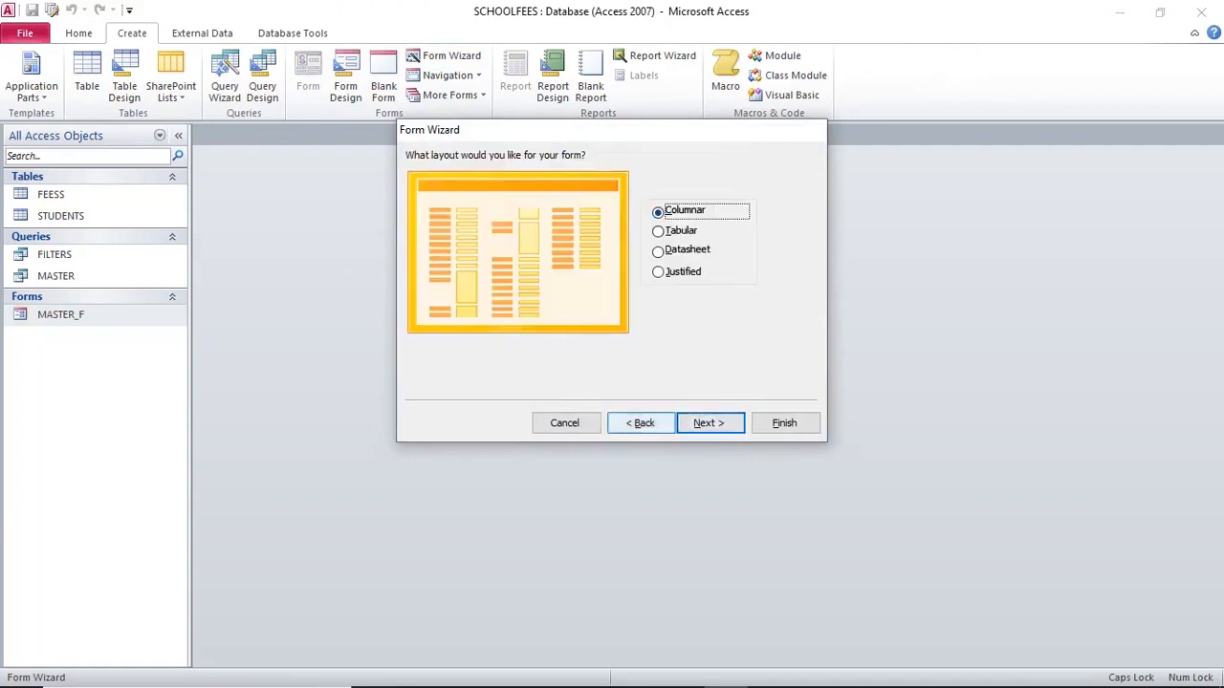
left_click(641, 423)
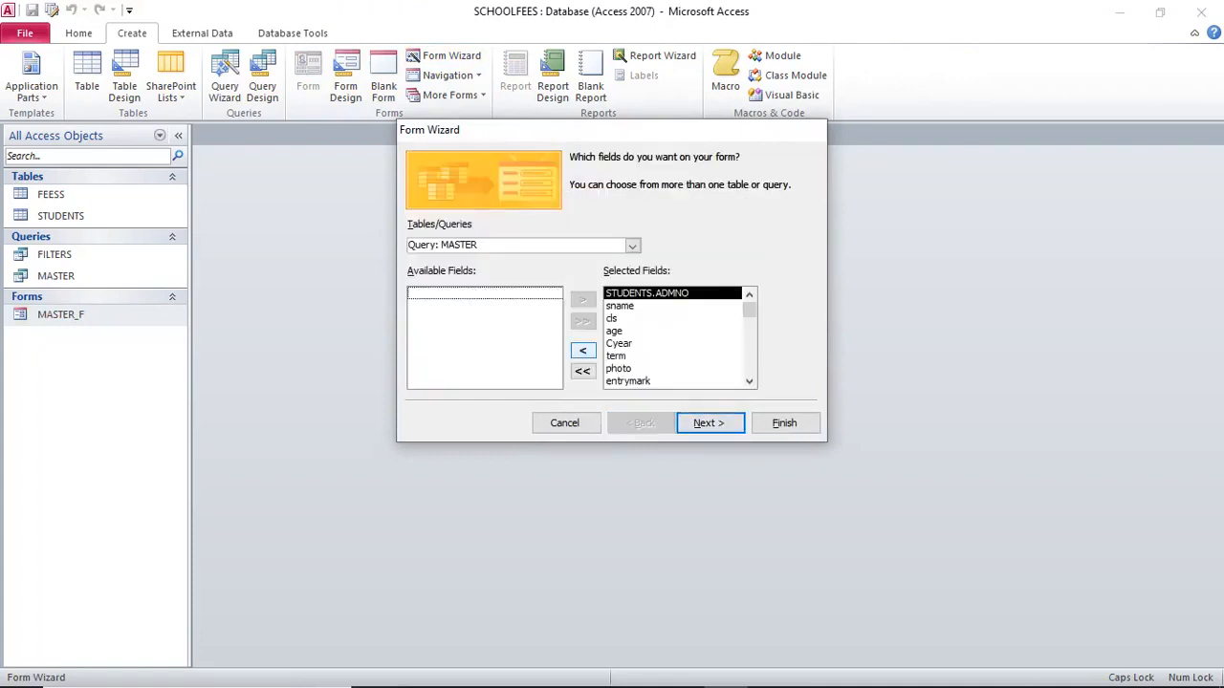
left_click(582, 371)
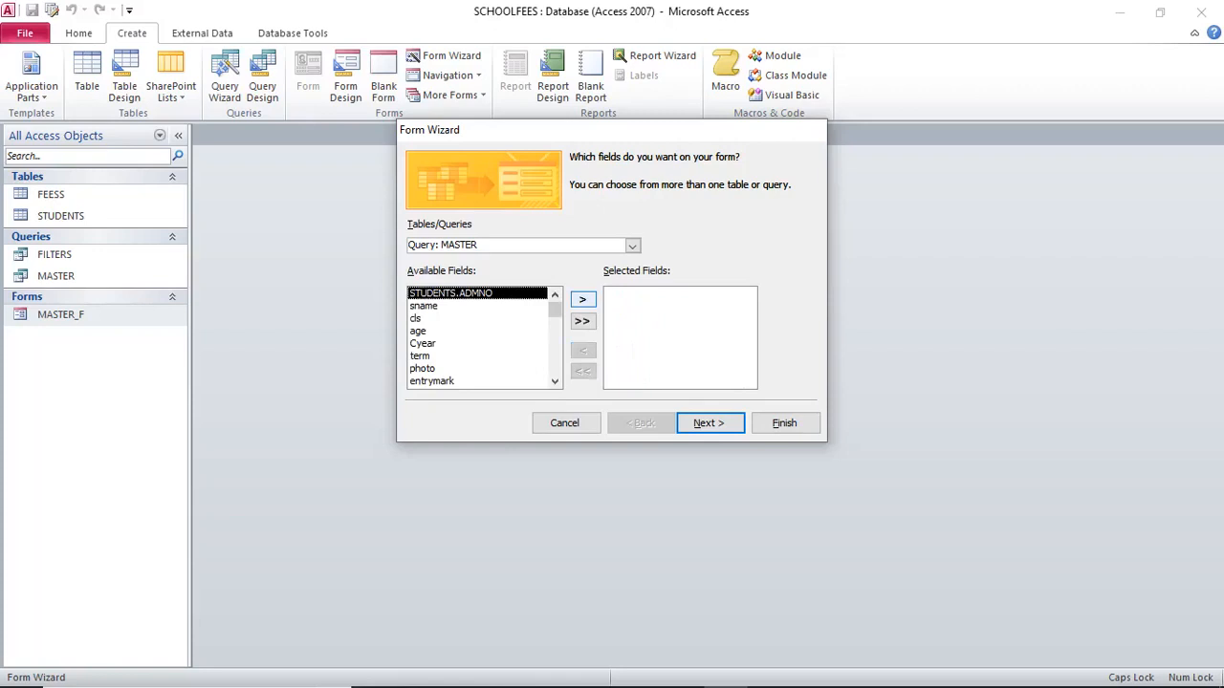
Include only the STUDENTS.ADMNO, sname, photo and GENDER fields of the MASTER query in the form
left_click(583, 299)
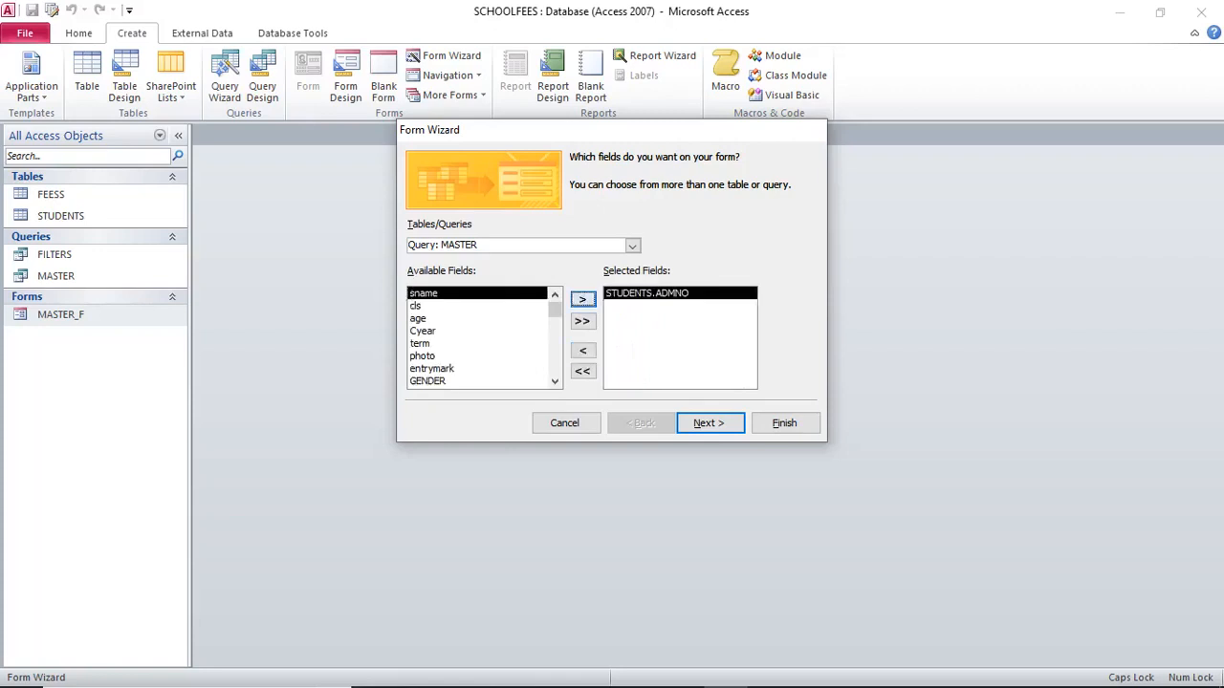
left_click(583, 299)
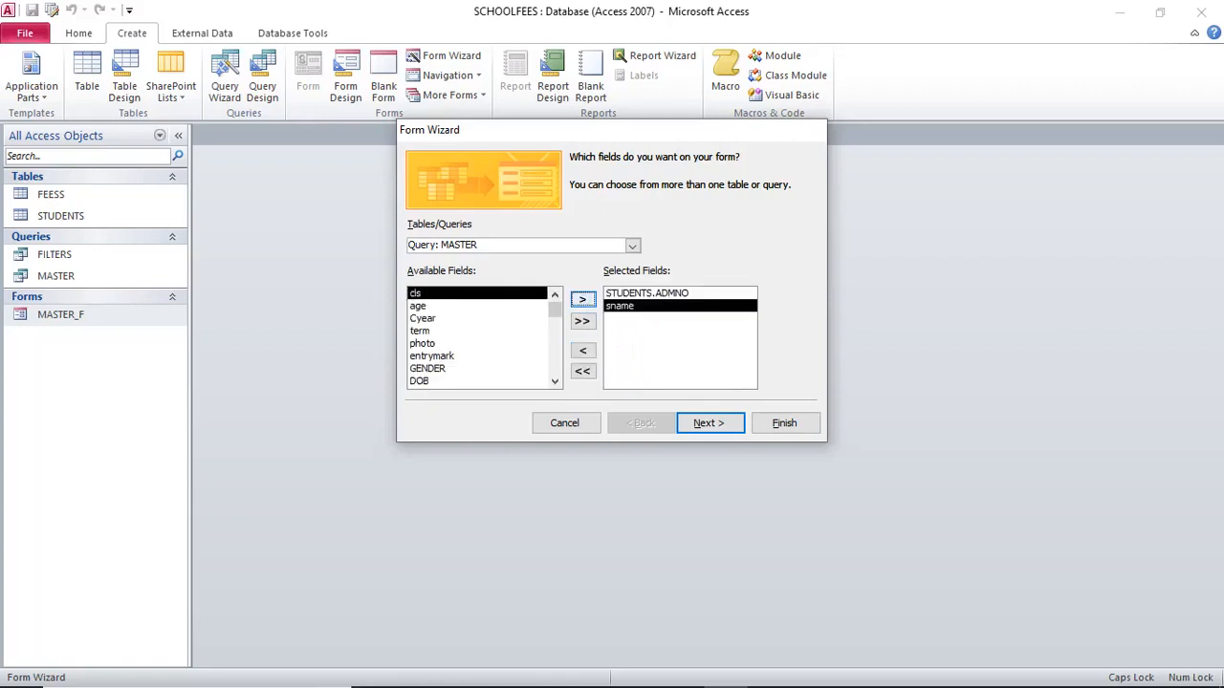
left_click(421, 344)
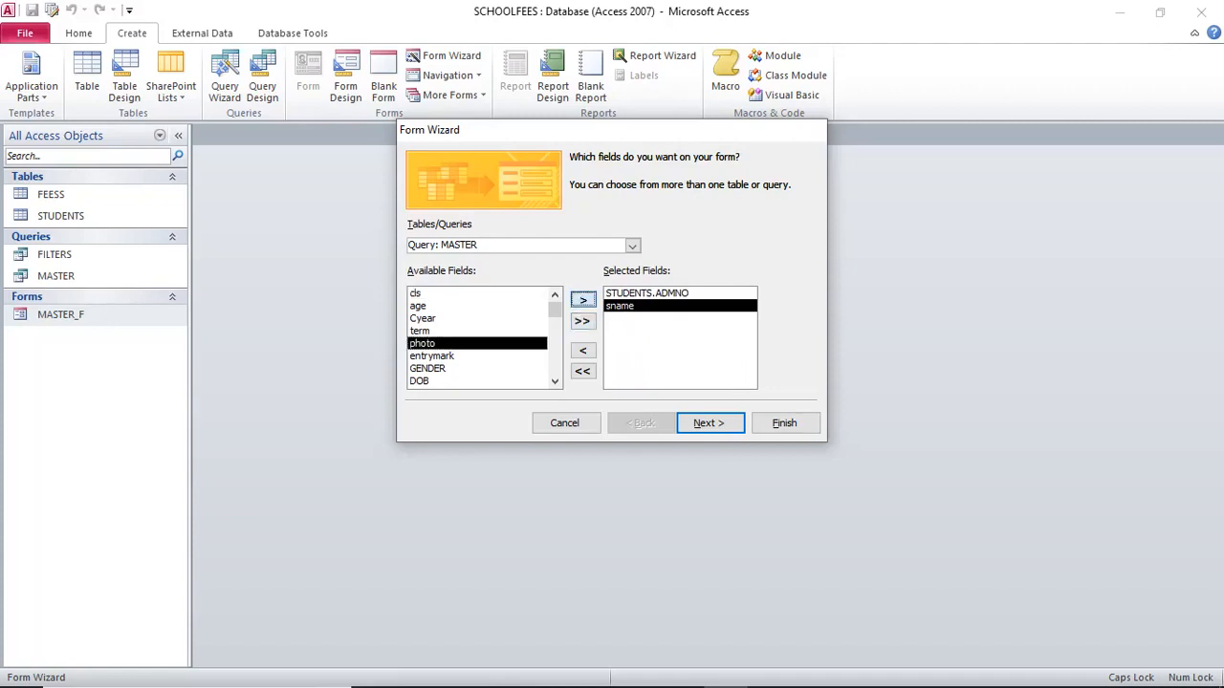
left_click(583, 300)
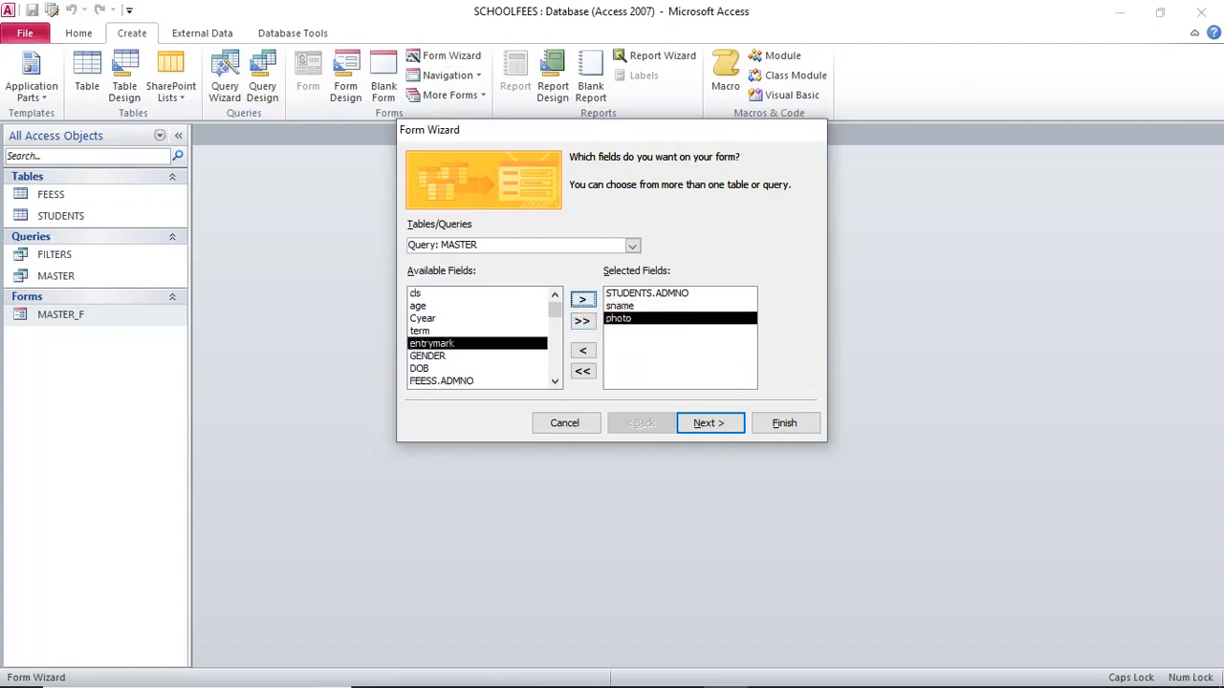
left_click(428, 356)
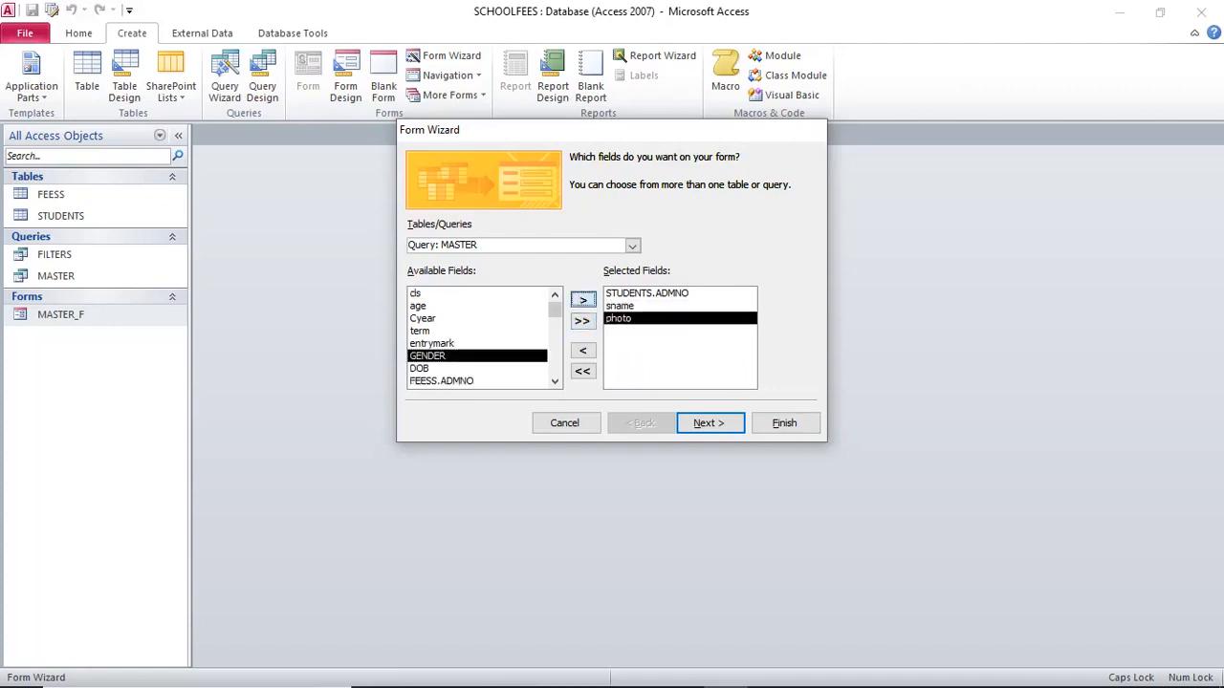
left_click(582, 299)
Create the form in the Columnar layout with the title MASTER and open it to view or enter information
left_click(709, 423)
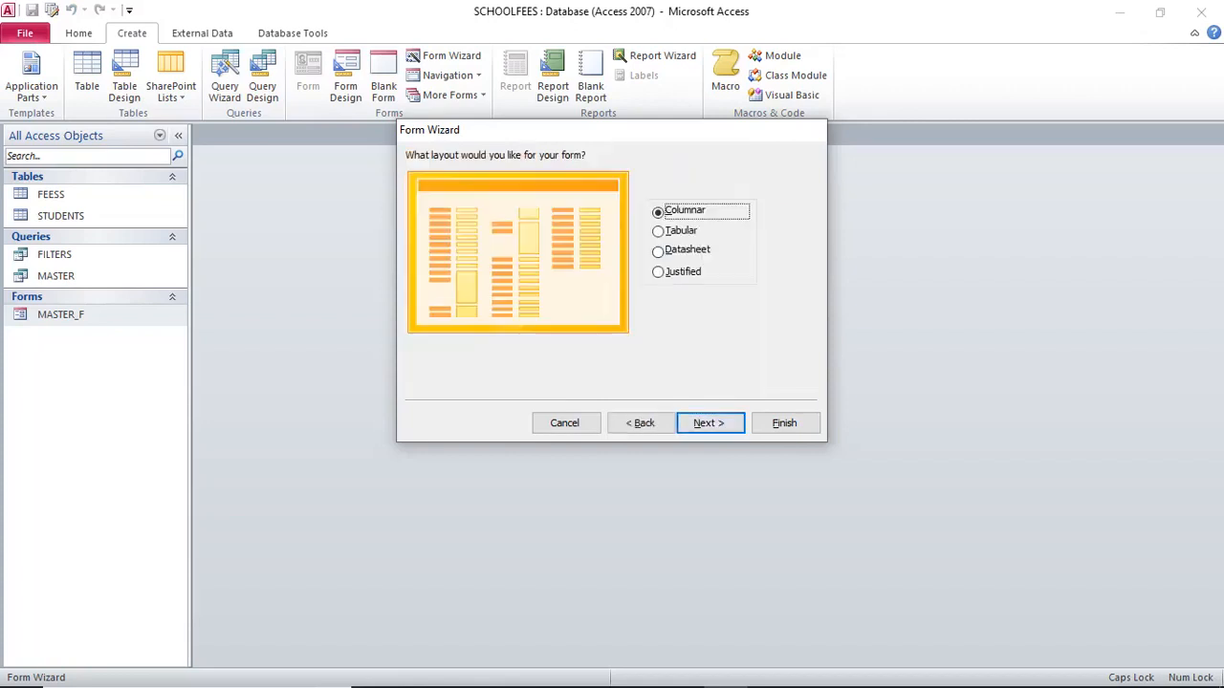
key("Return")
key("Return")
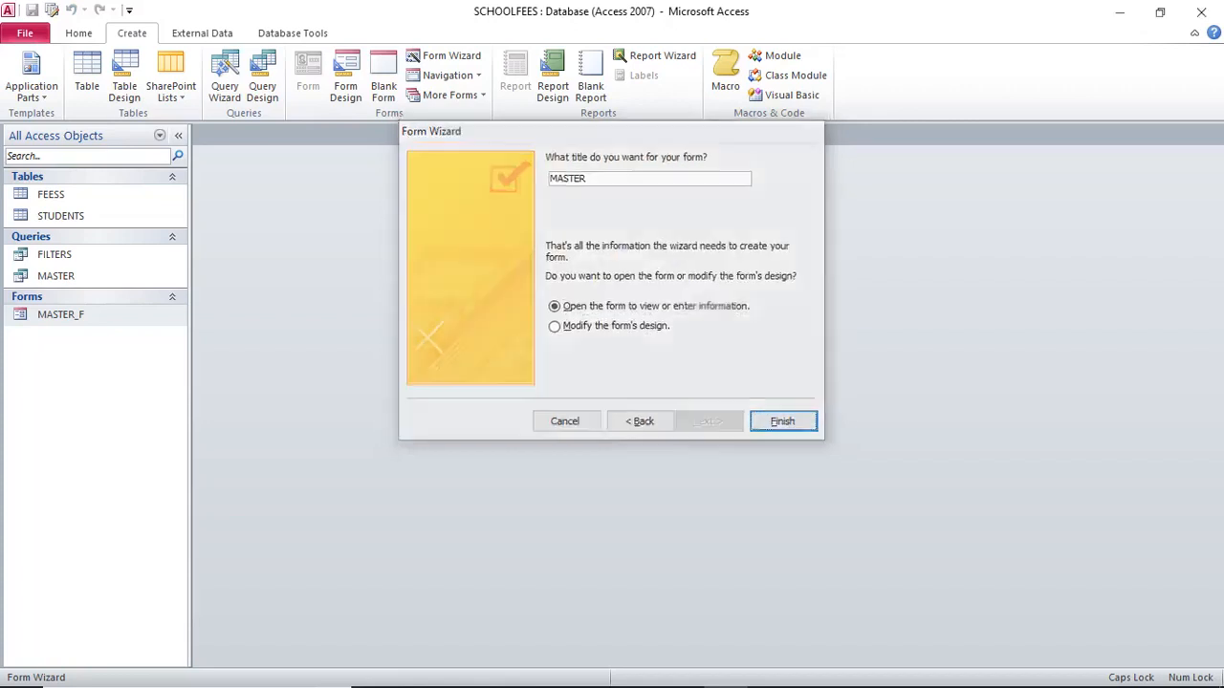
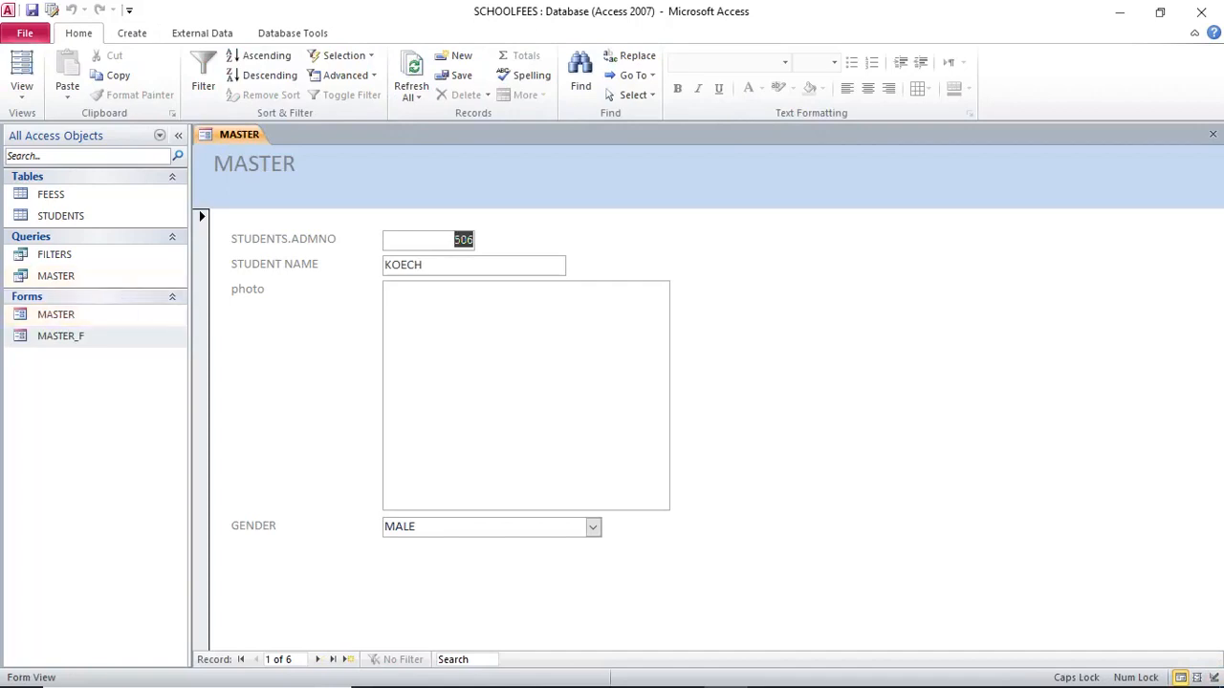
Attach the picture IMG-20190629-WA0012 from the Saved Pictures folder to the photo field of the first record
left_click(525, 394)
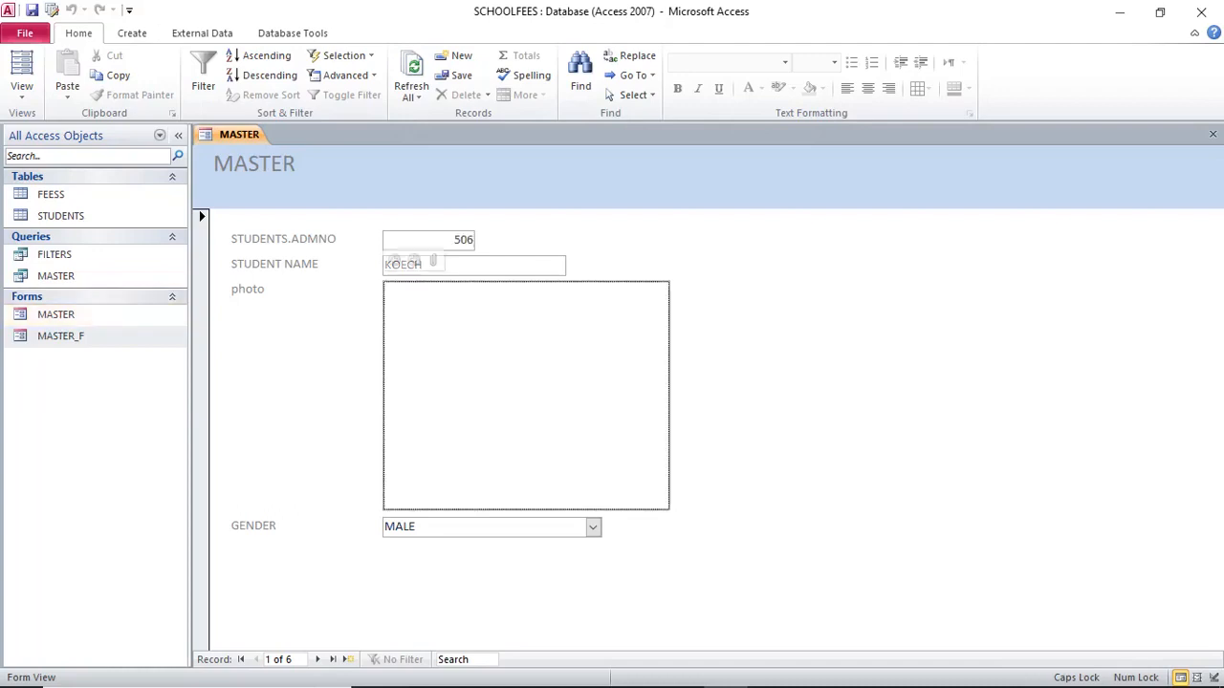
left_click(434, 263)
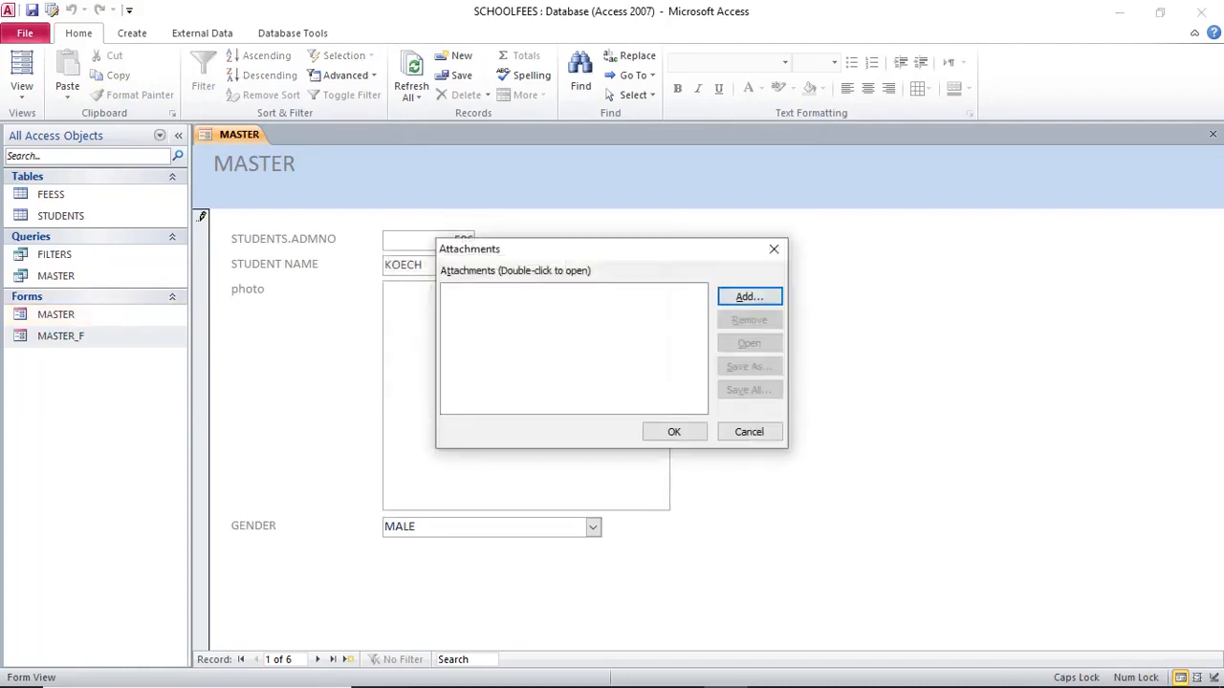
left_click(746, 296)
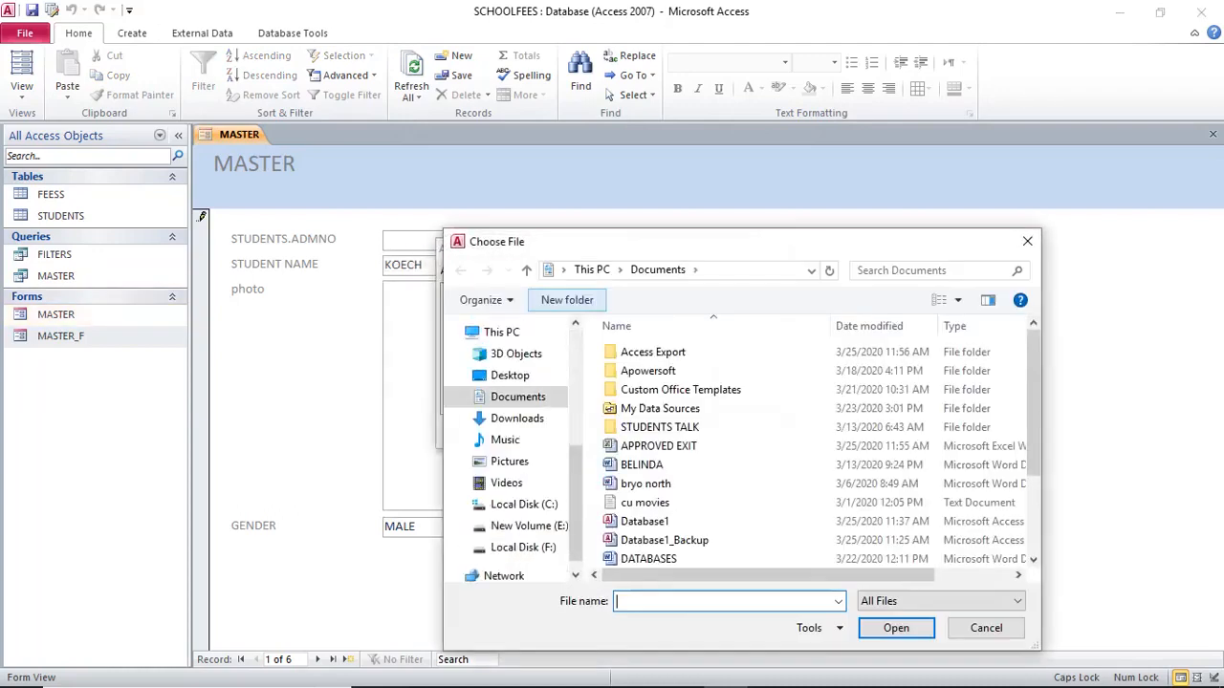
left_click(509, 461)
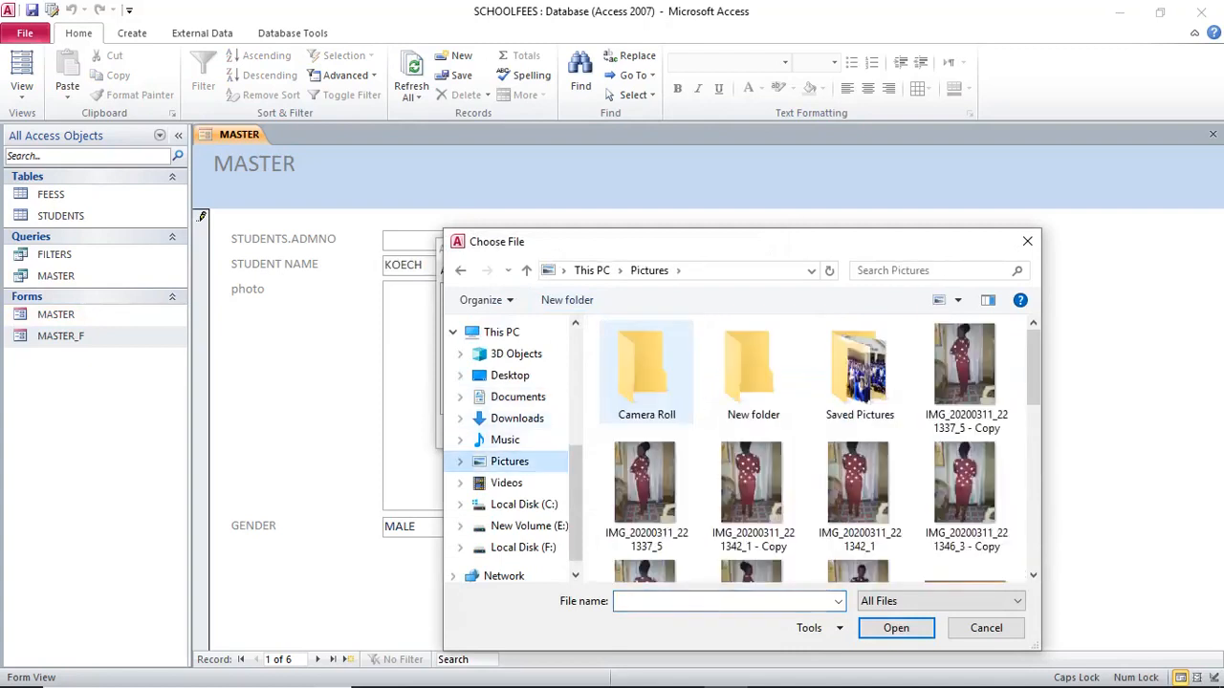
scroll(858, 402, "down", 2)
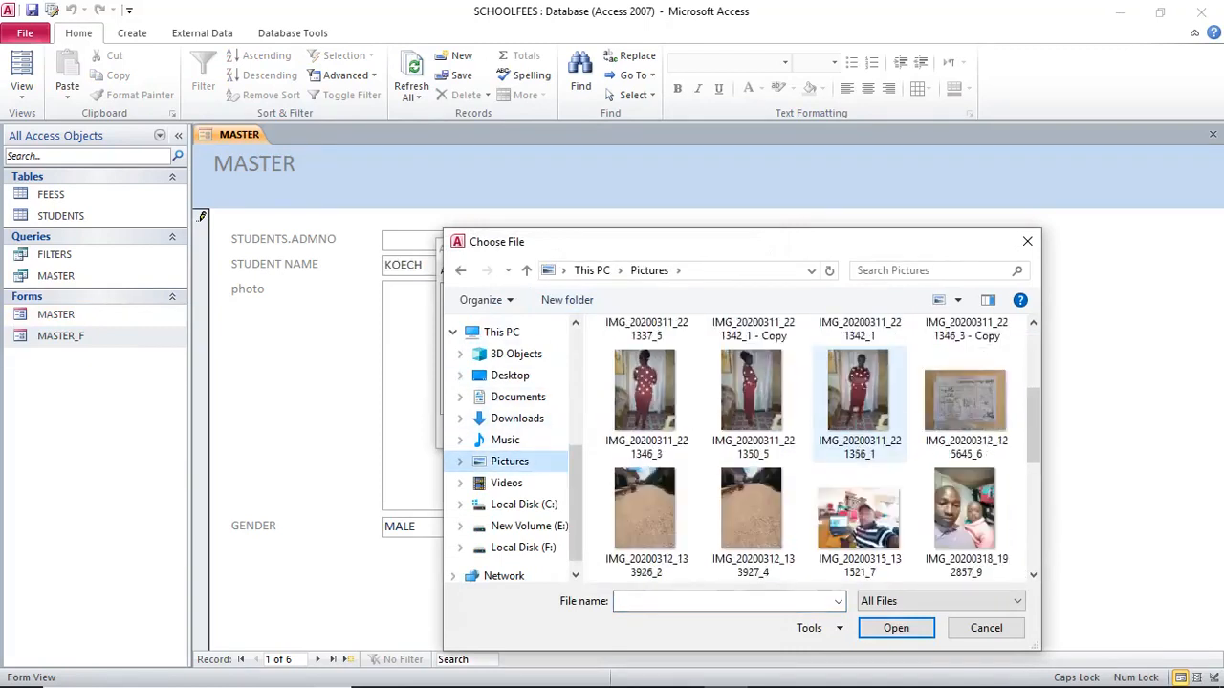
scroll(858, 401, "up", 2)
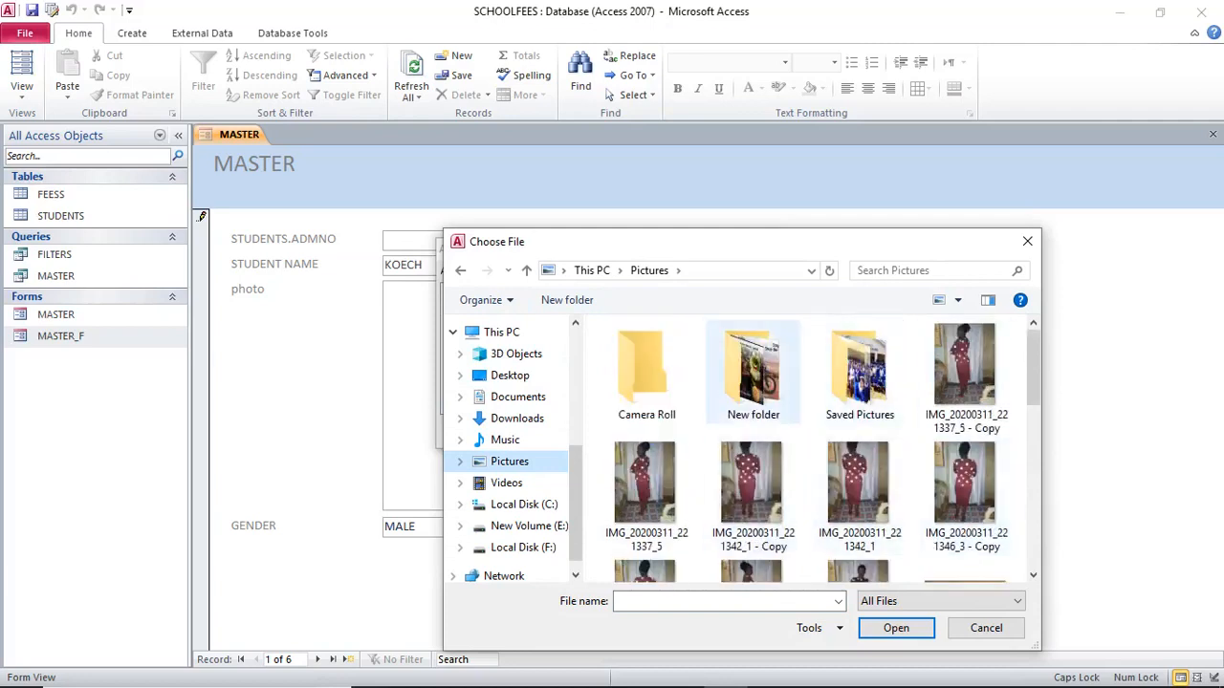
double_click(860, 373)
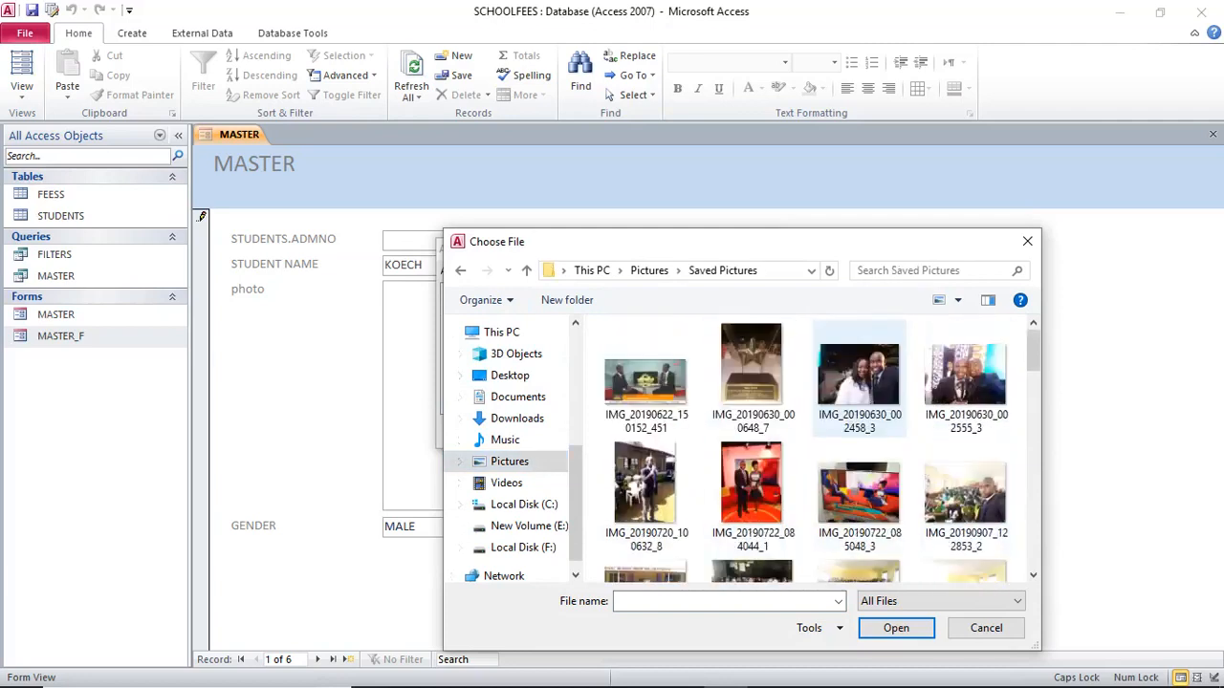
scroll(860, 401, "down", 5)
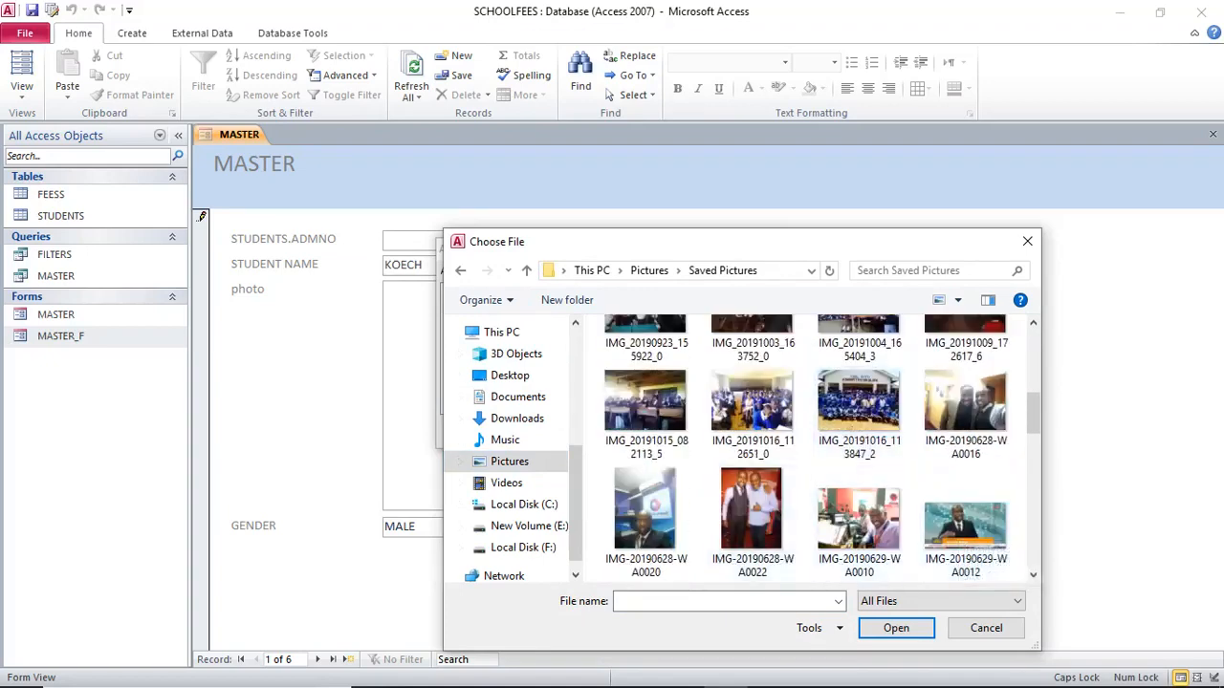
left_click(966, 521)
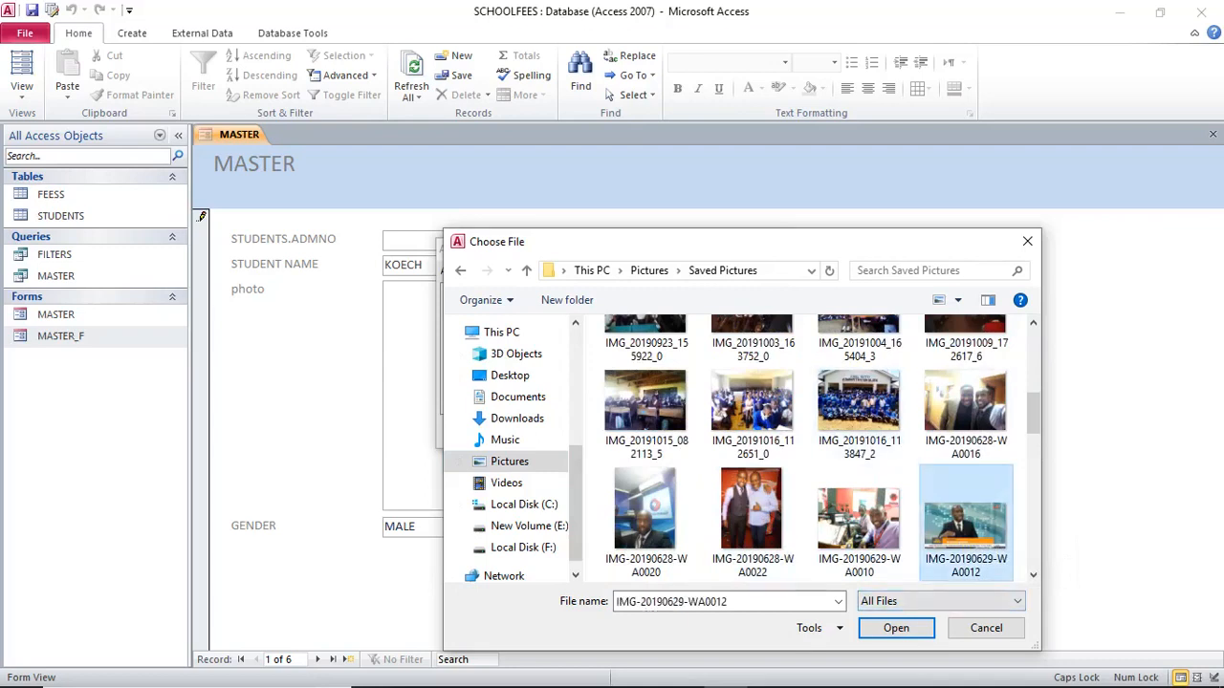
left_click(896, 628)
key("Return")
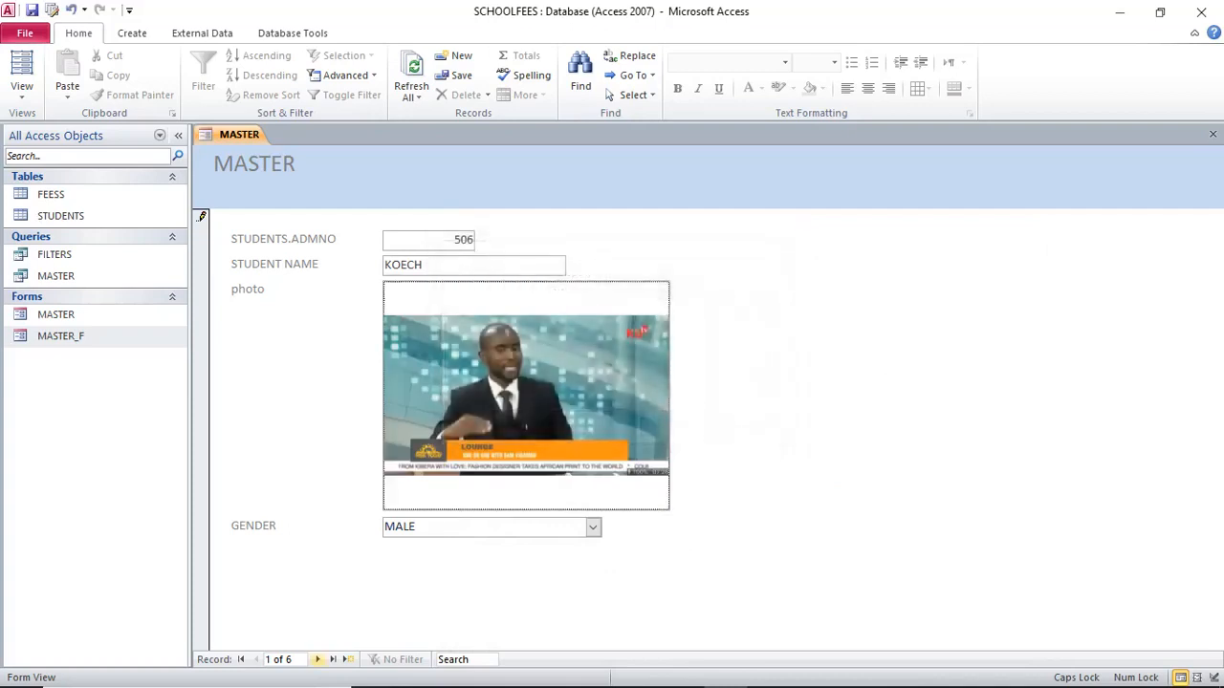
Attach the picture IMG_20190720_100632_8 from Saved Pictures to the photo field of the second record
left_click(317, 660)
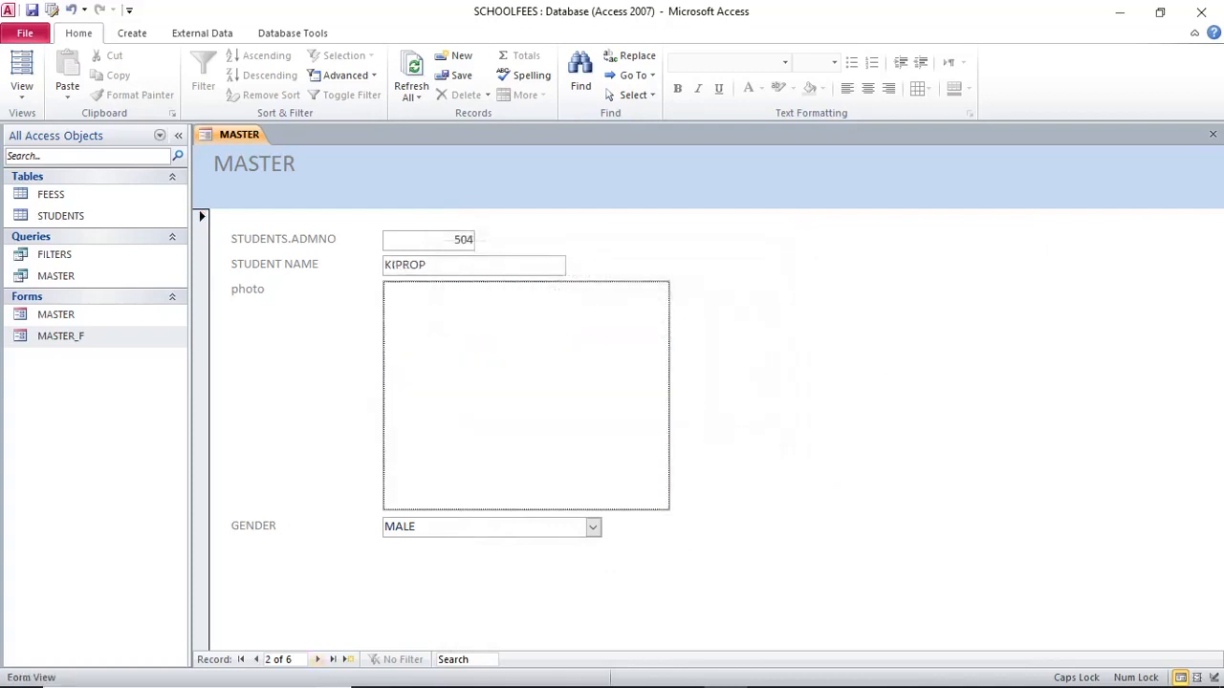
double_click(526, 395)
key("Return")
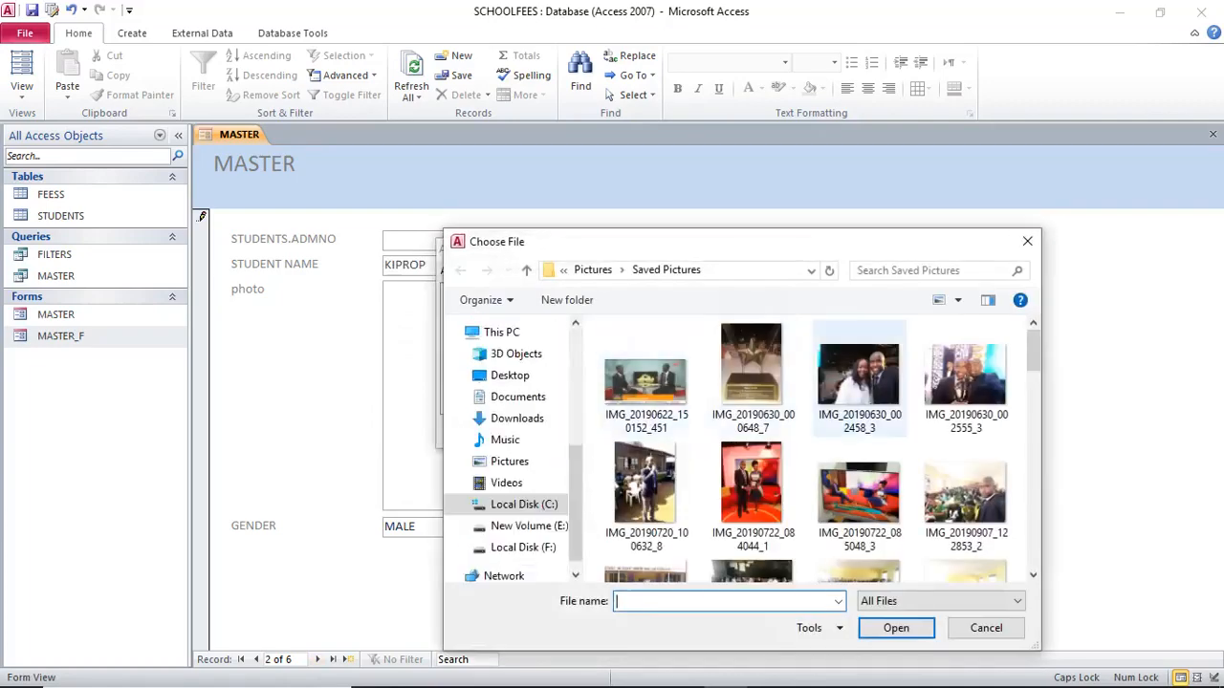
double_click(645, 485)
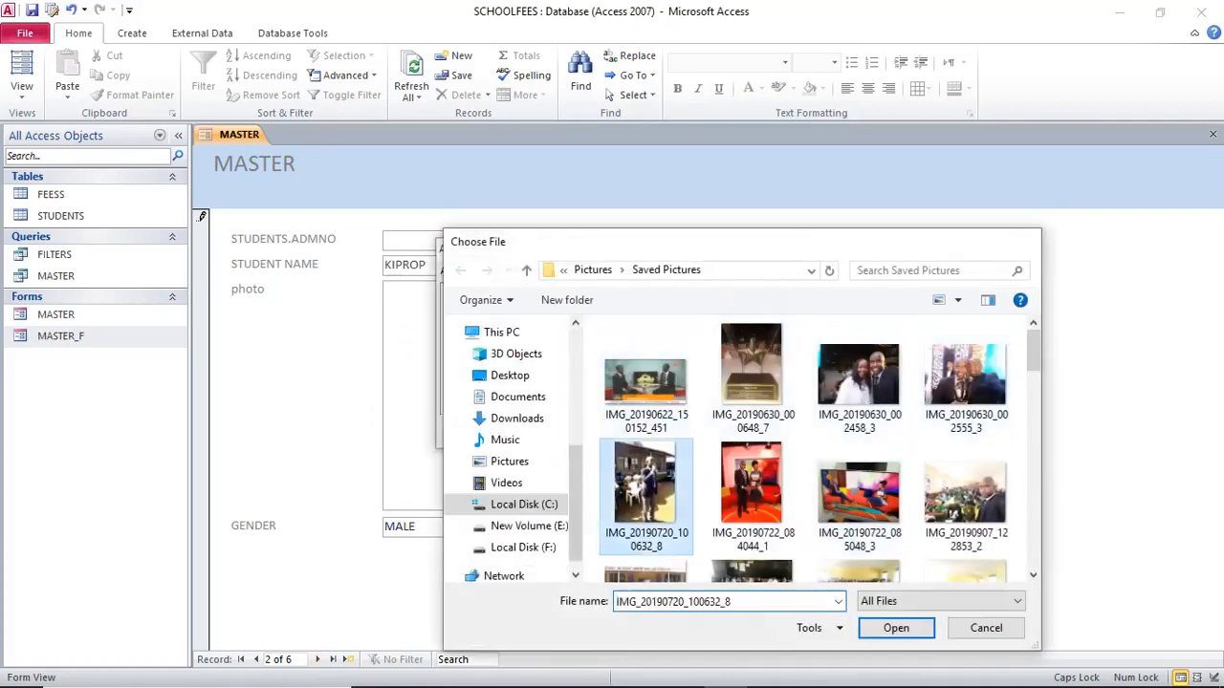
left_click(675, 431)
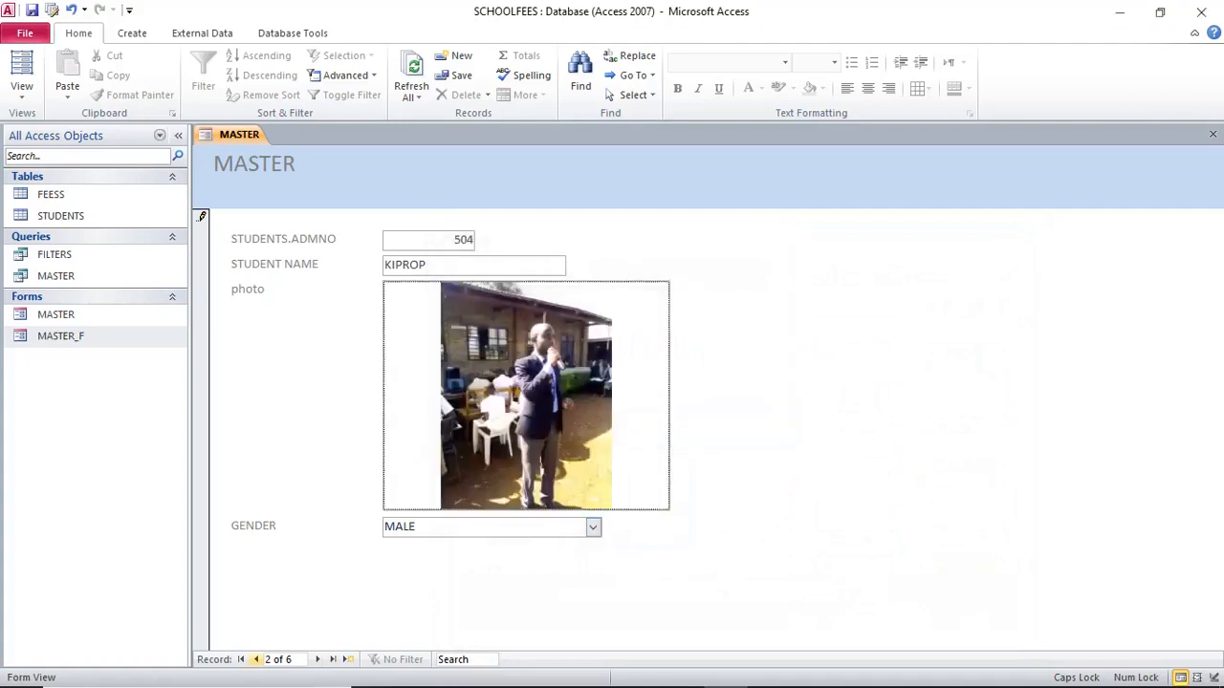
Step through the form's first three records to review the attached photos
left_click(318, 660)
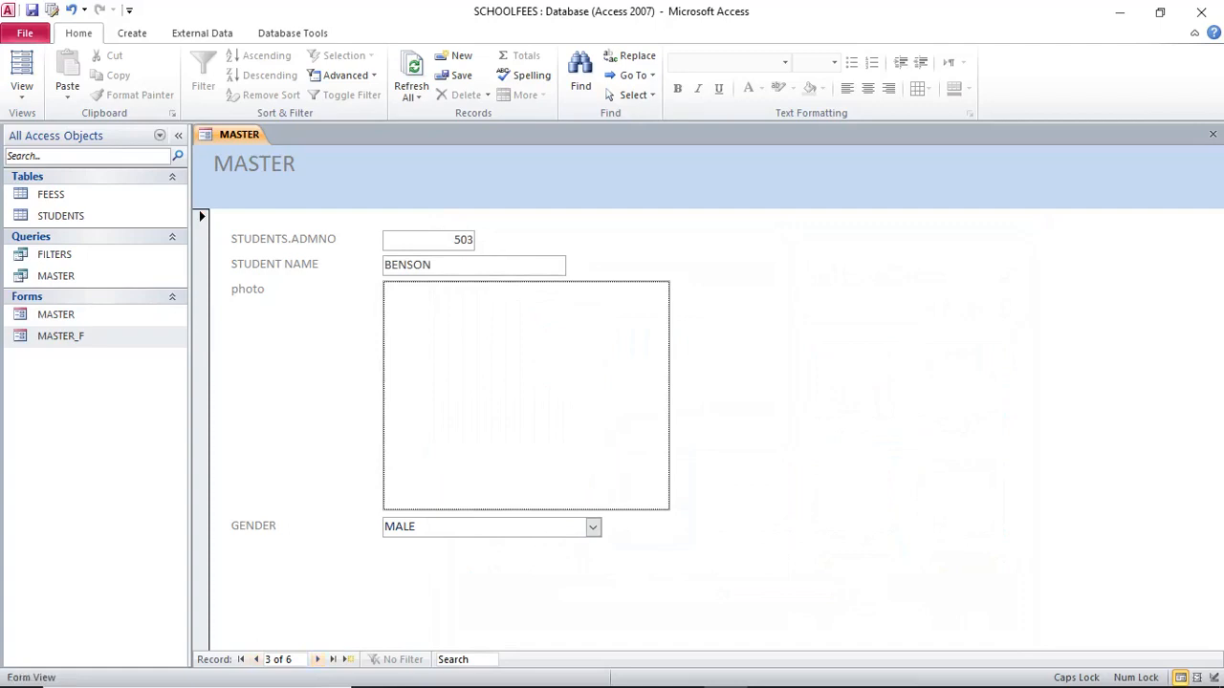
left_click(241, 660)
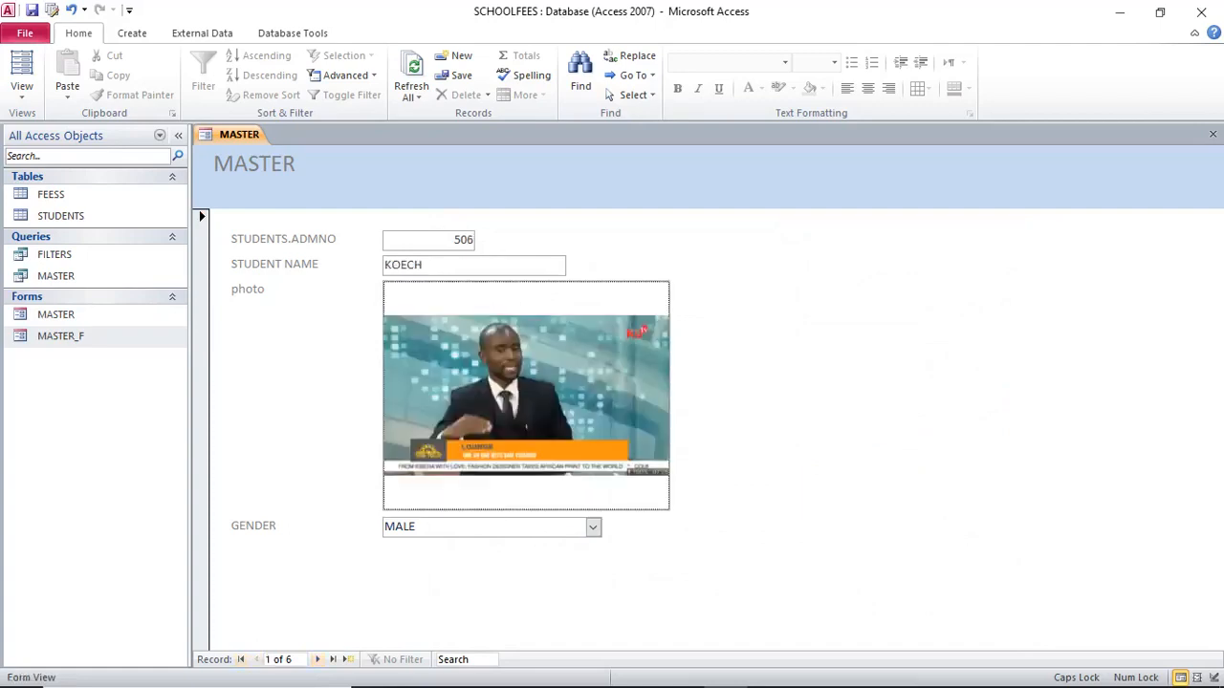
left_click(317, 660)
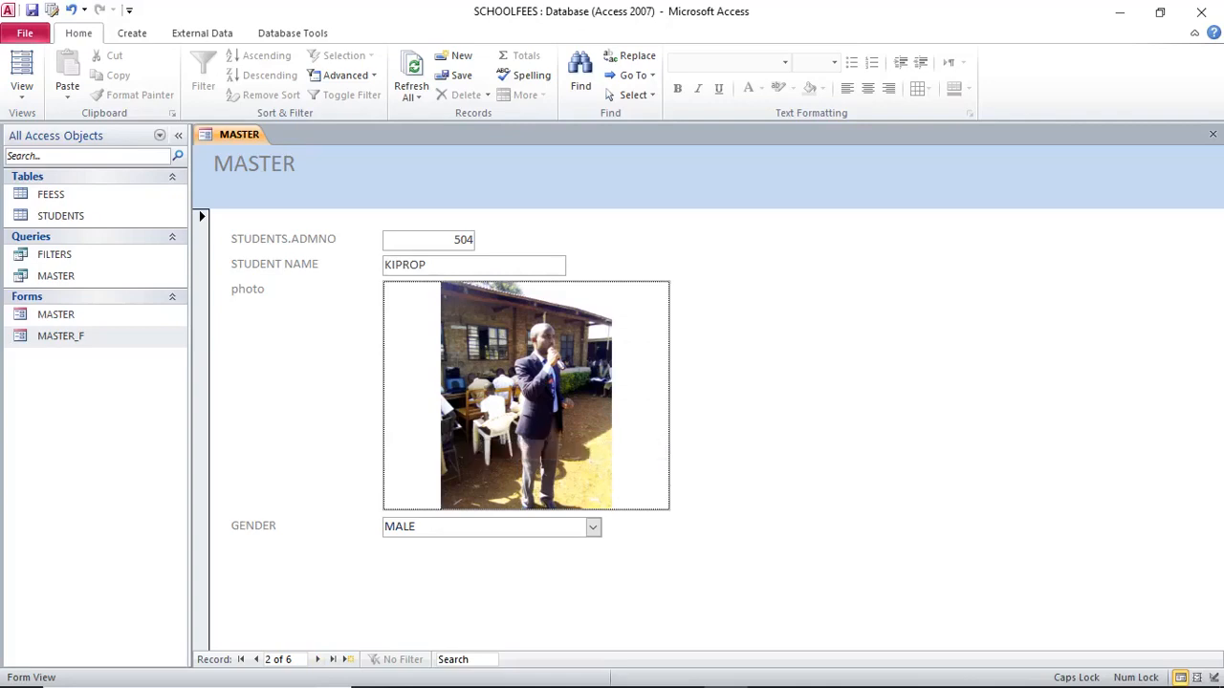
Fill the Detail section of the MASTER form with dark olive green and preview it in Form View
right_click(689, 233)
left_click(748, 282)
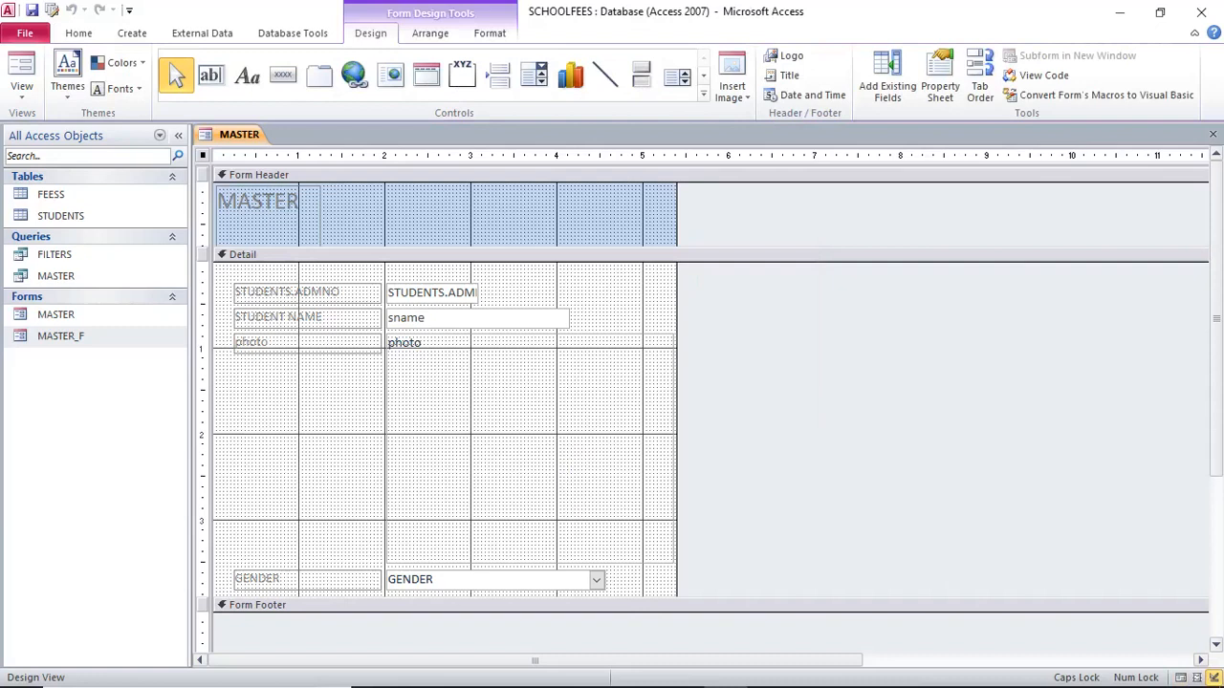
right_click(612, 291)
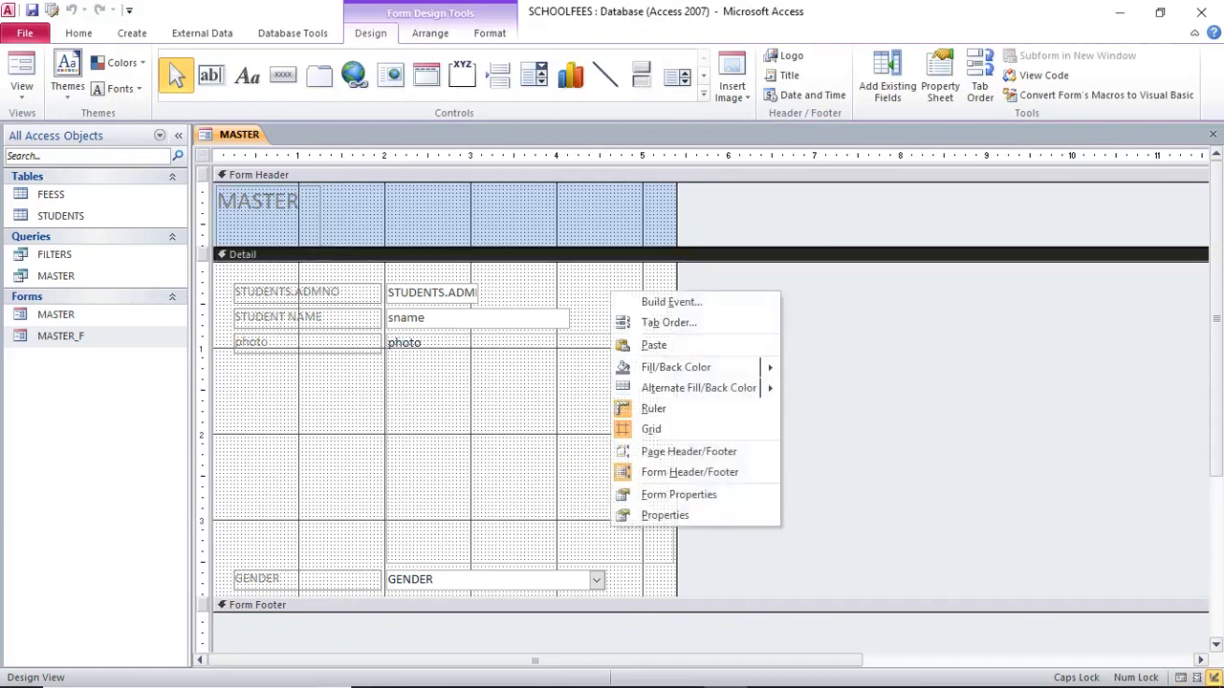
mouse_move(676, 368)
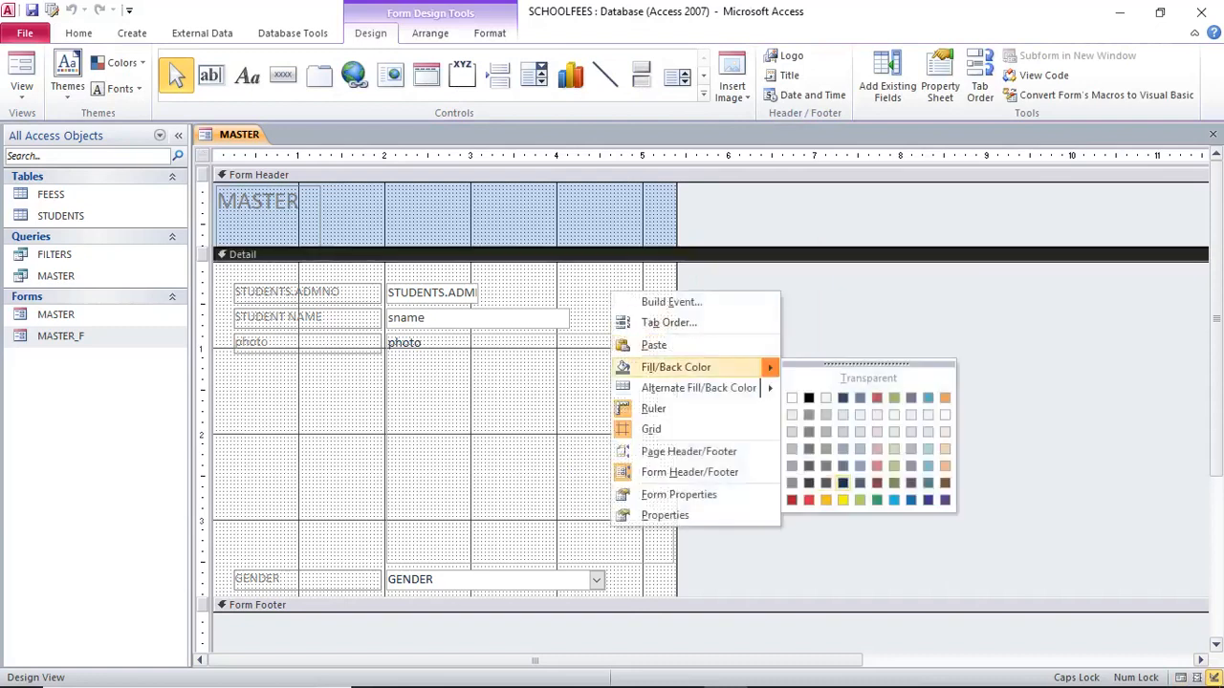
left_click(877, 483)
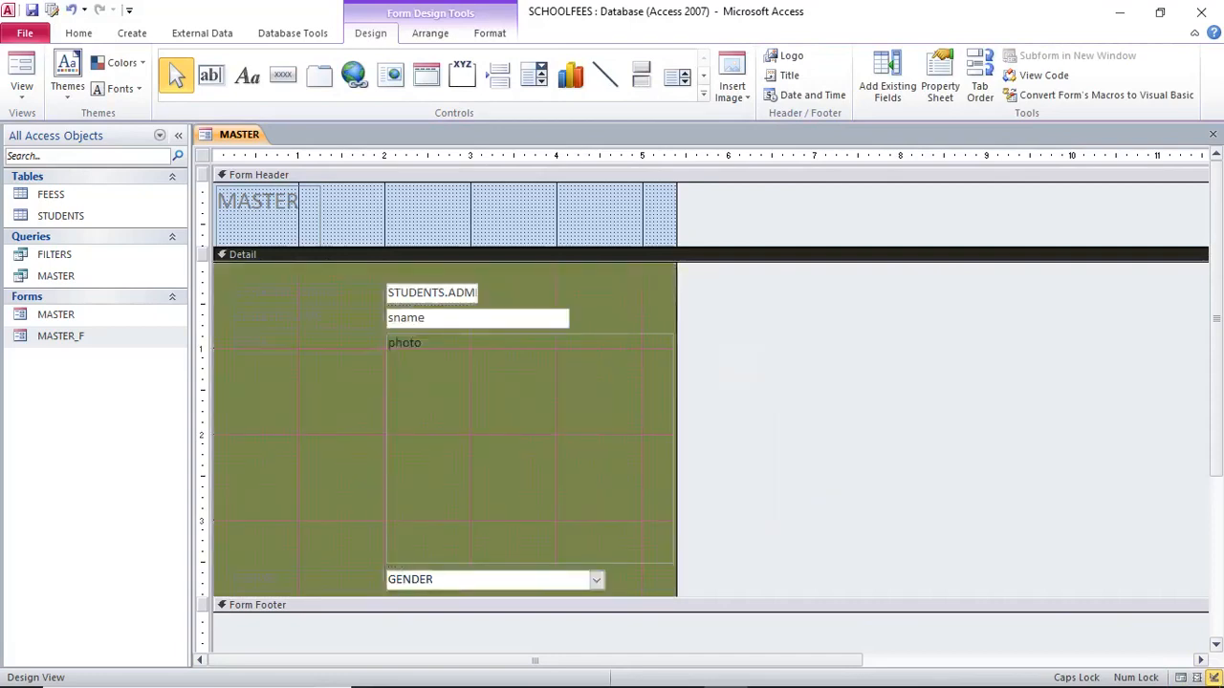
left_click(21, 74)
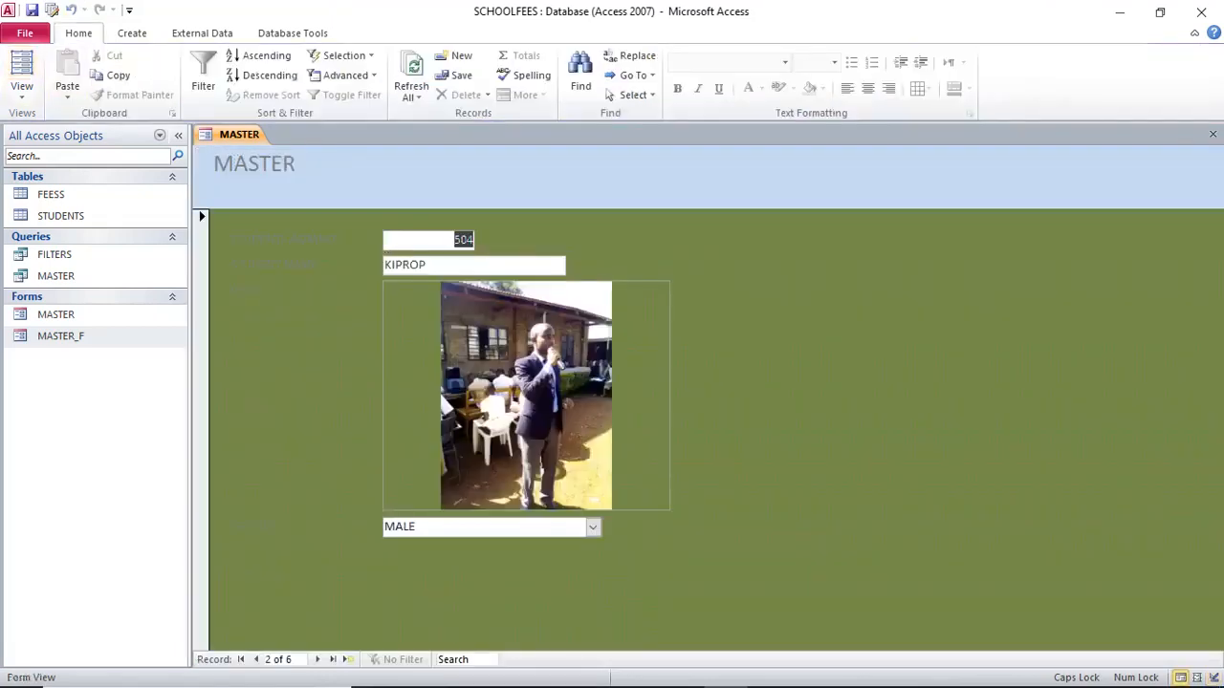
Change the Detail section's background colour to brownish grey and preview the form in Form View
right_click(706, 293)
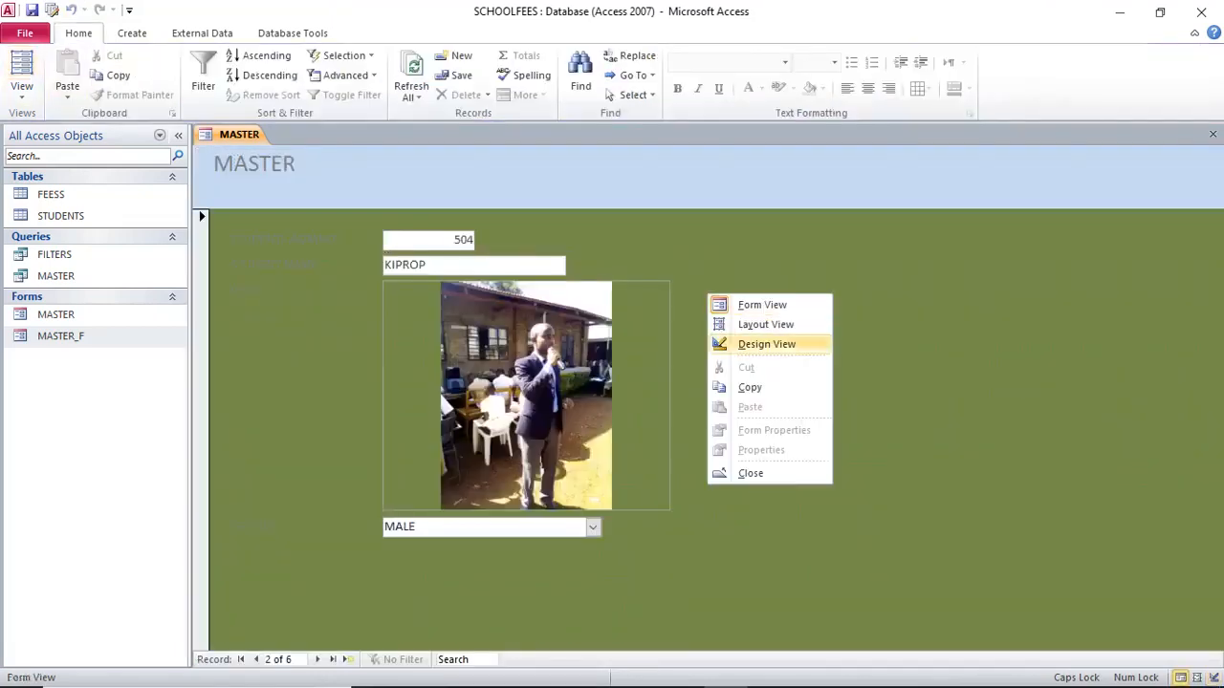
left_click(727, 344)
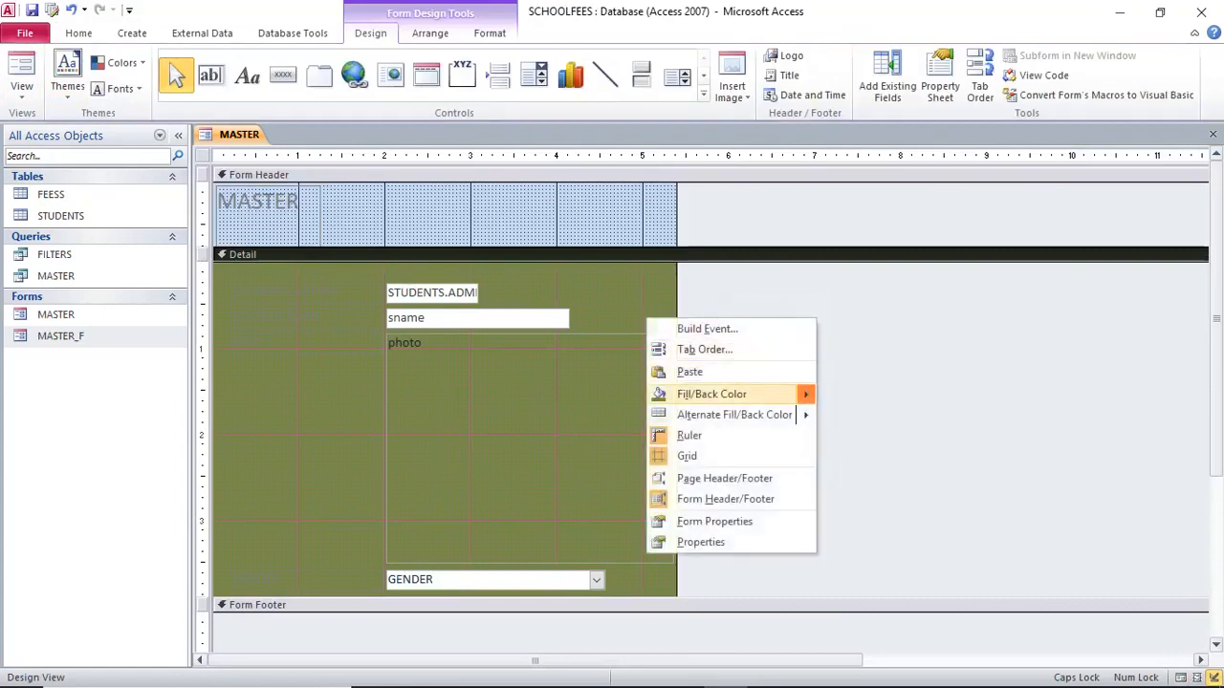
mouse_move(713, 394)
left_click(862, 476)
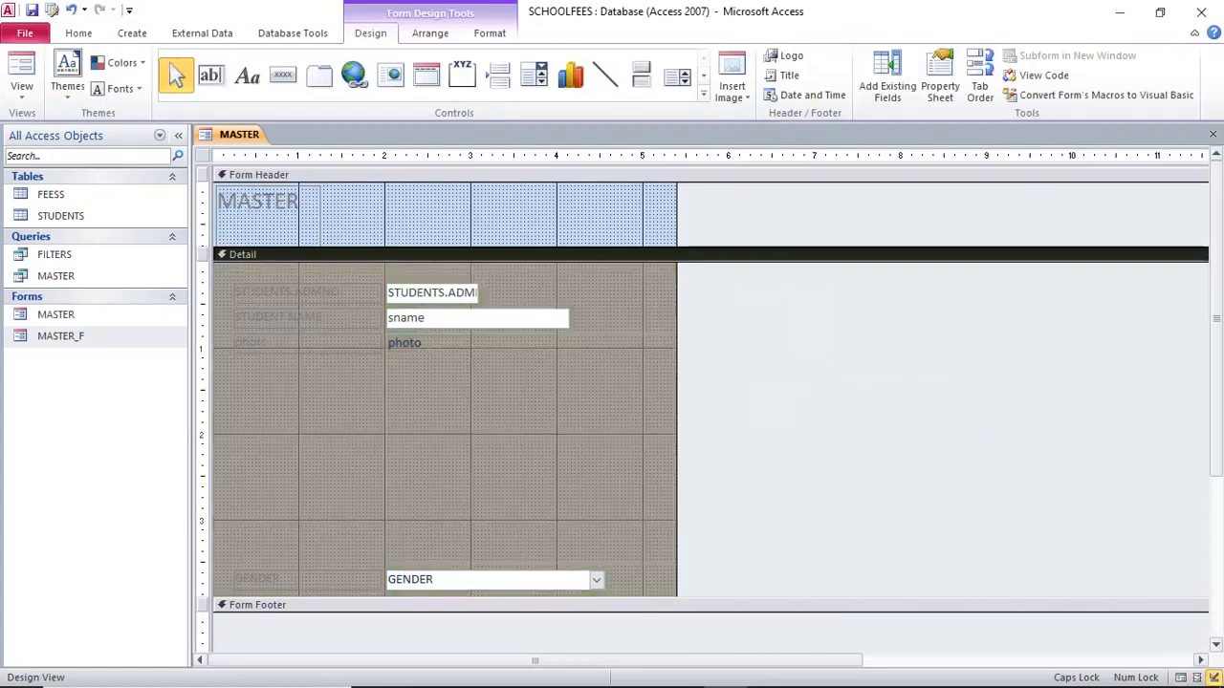
left_click(21, 69)
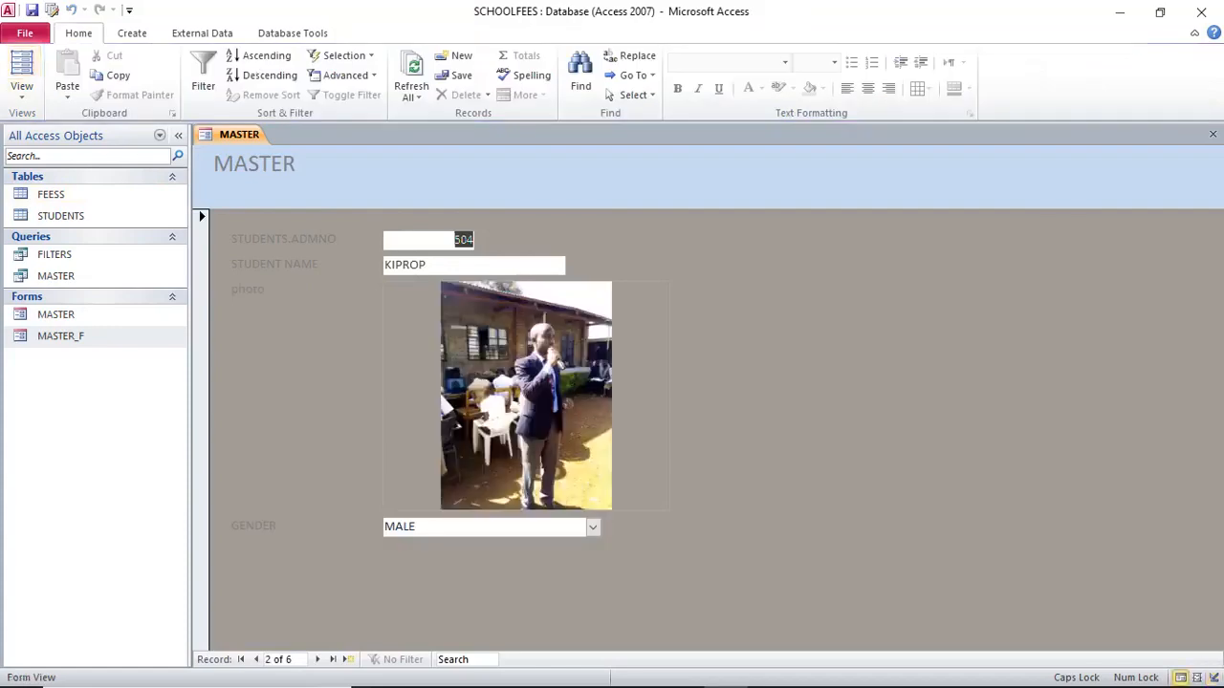
Make the text of all labels and fields in the Detail section red and bold, and preview the form
right_click(739, 295)
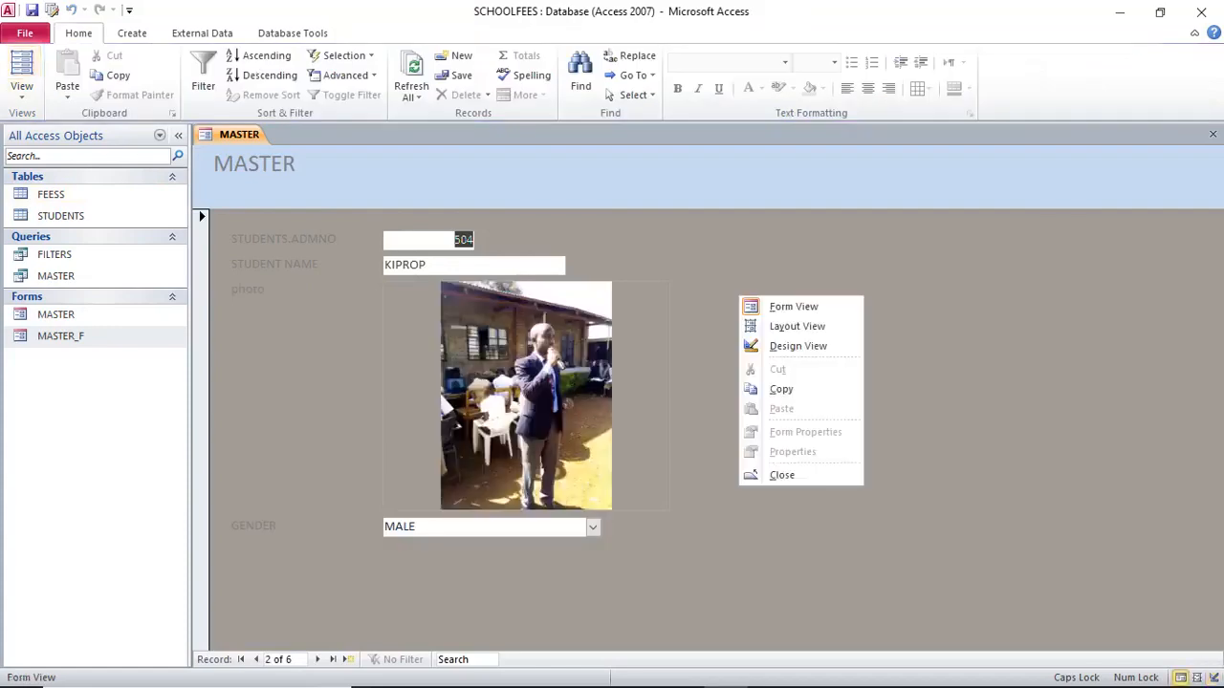
left_click(778, 345)
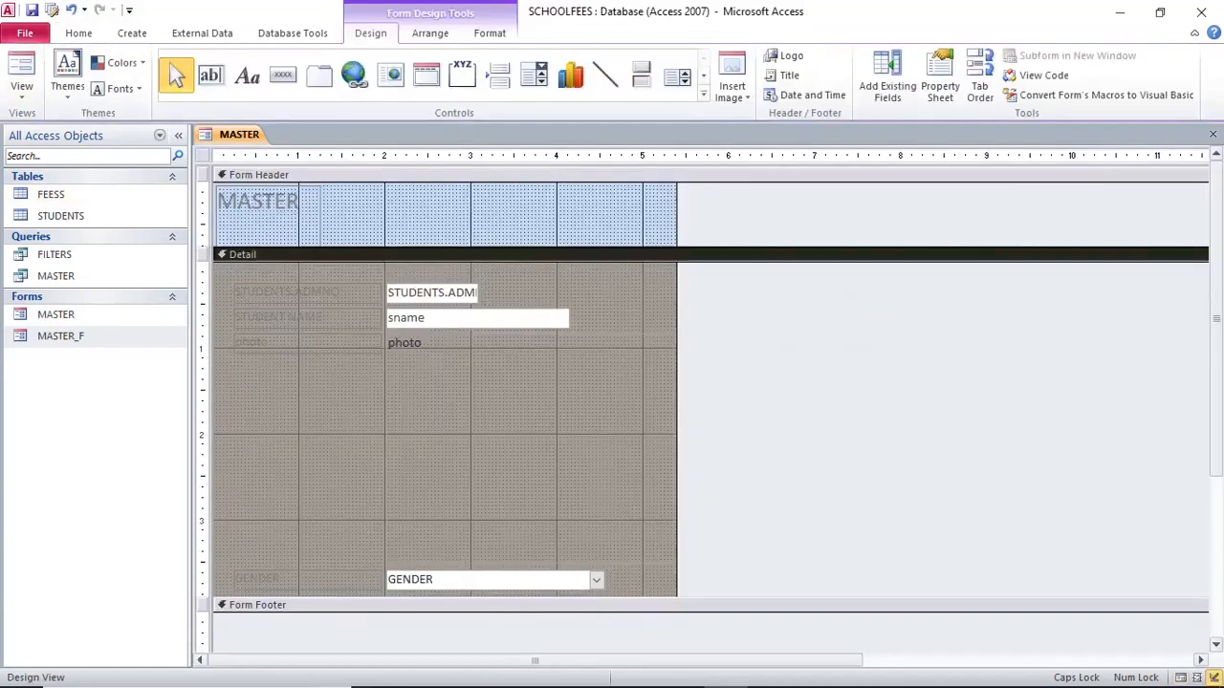
left_click_drag(257, 267, 457, 584)
left_click(79, 32)
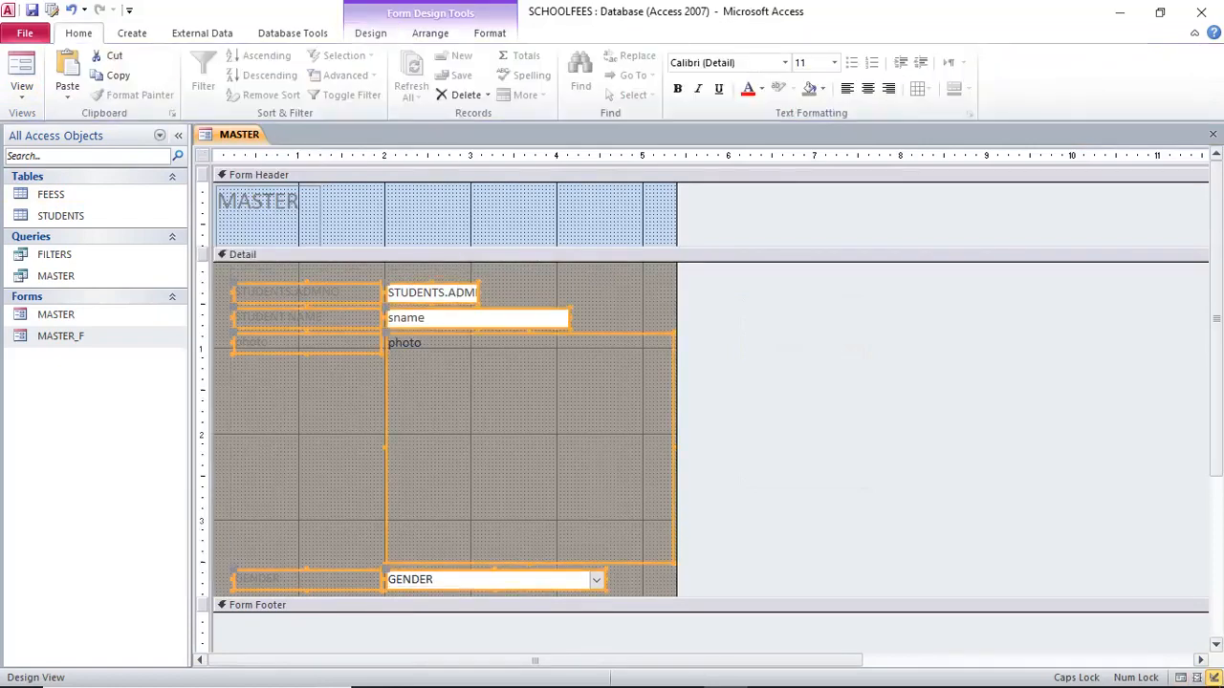
left_click(748, 88)
left_click(677, 88)
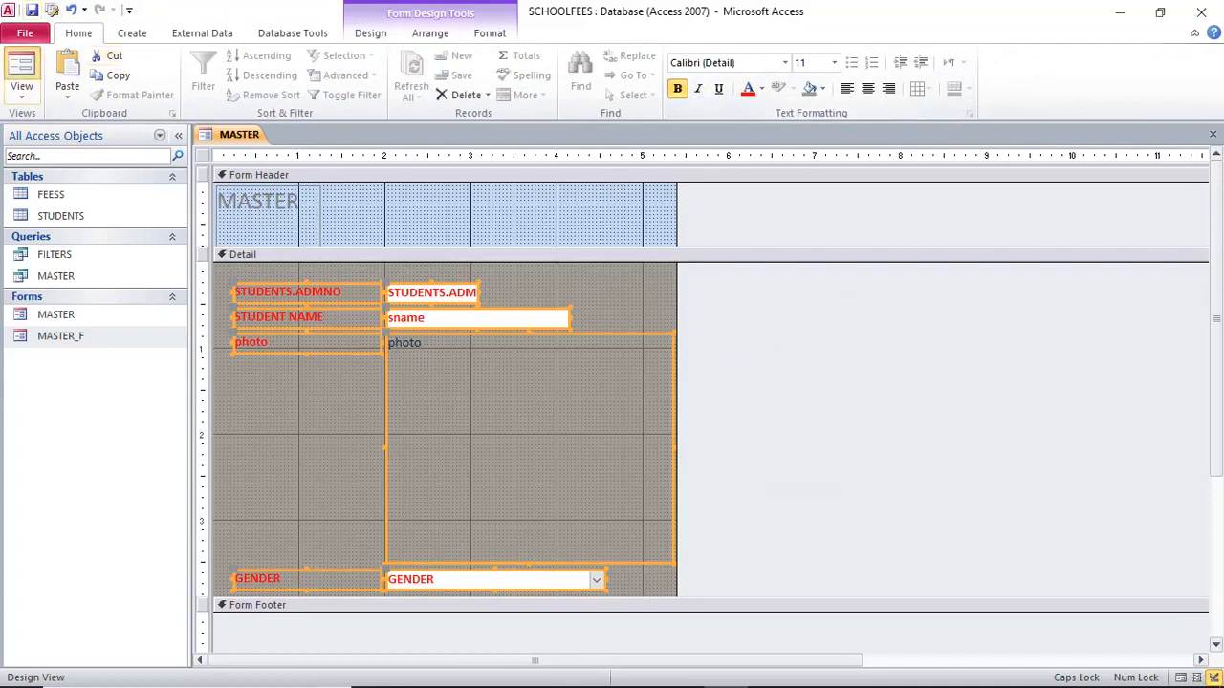
left_click(21, 75)
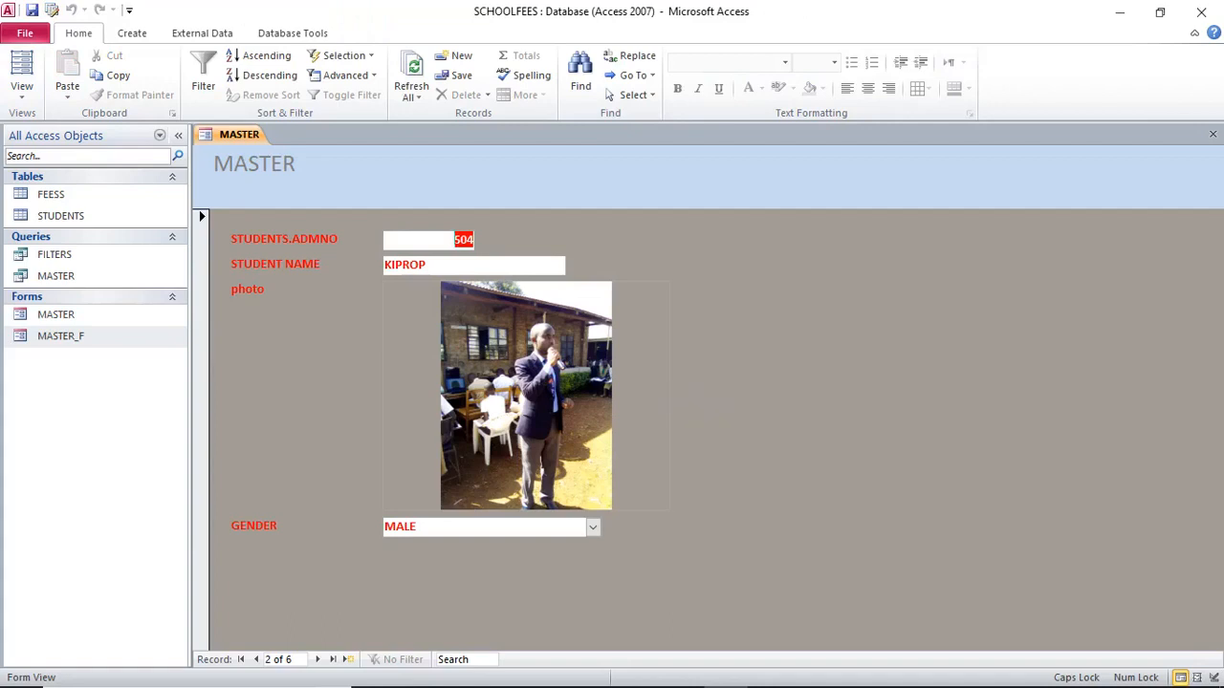
Reopen the form in Design View and widen it to about 7.1 inches
right_click(764, 242)
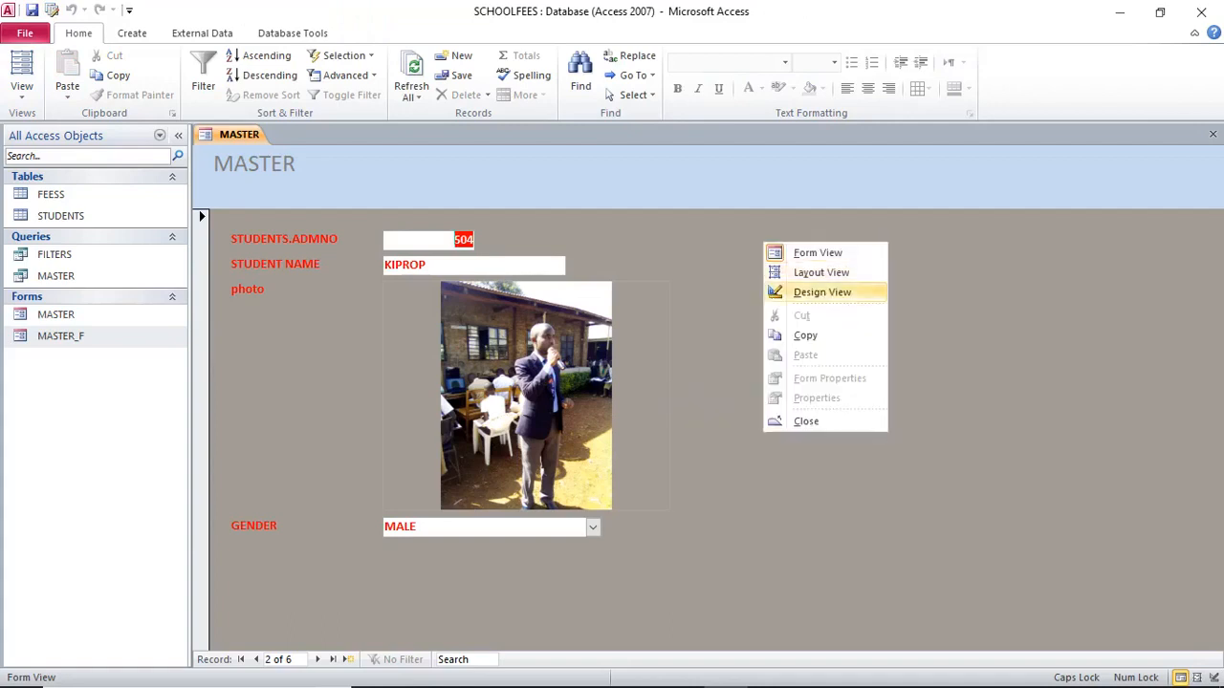
left_click(821, 292)
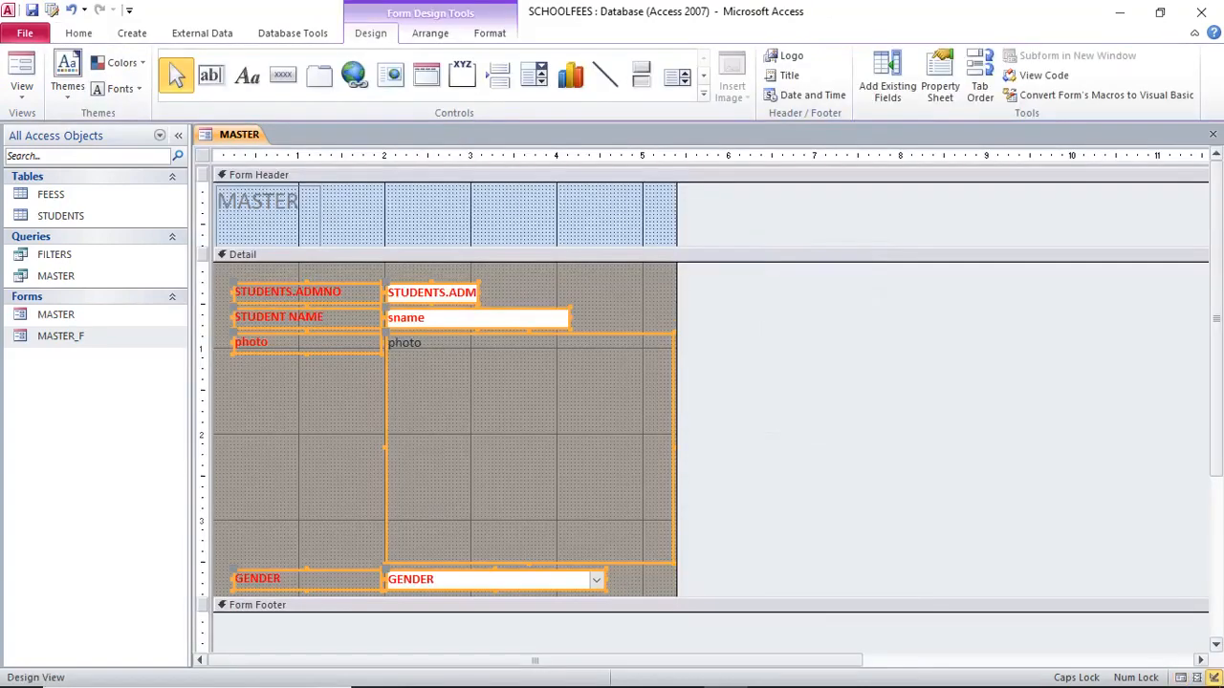
left_click_drag(678, 412, 825, 411)
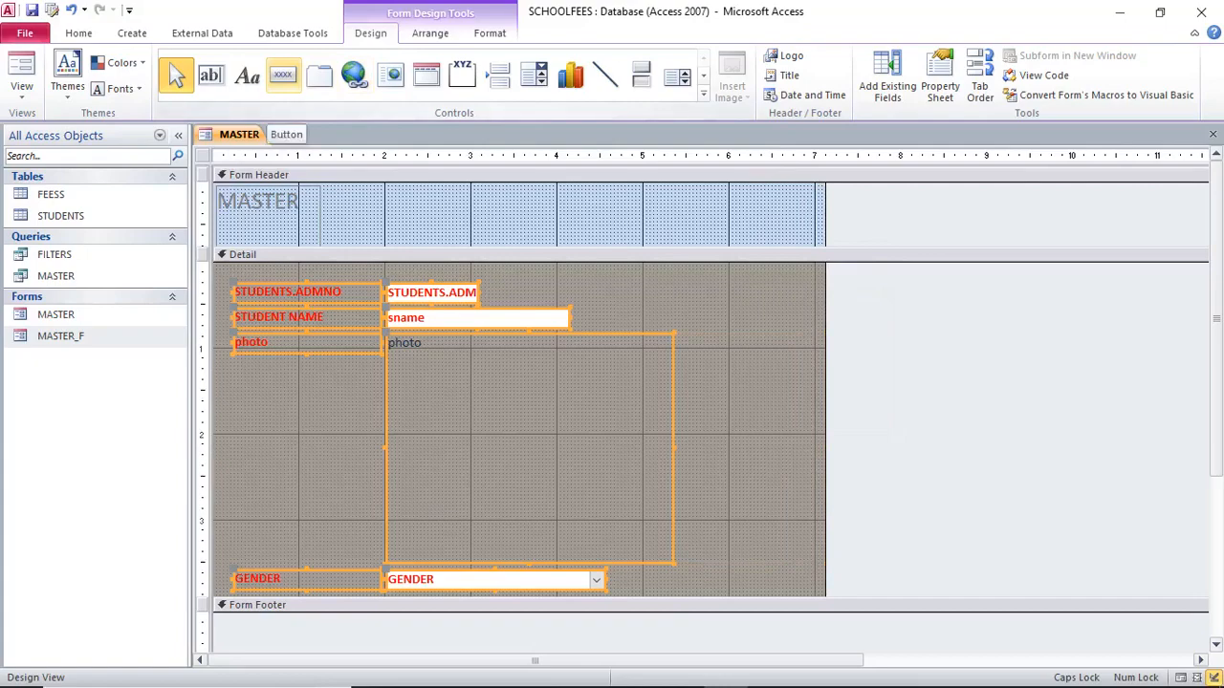
Add a command button beside the student fields that goes to the next record, showing the text Next Record
left_click(282, 75)
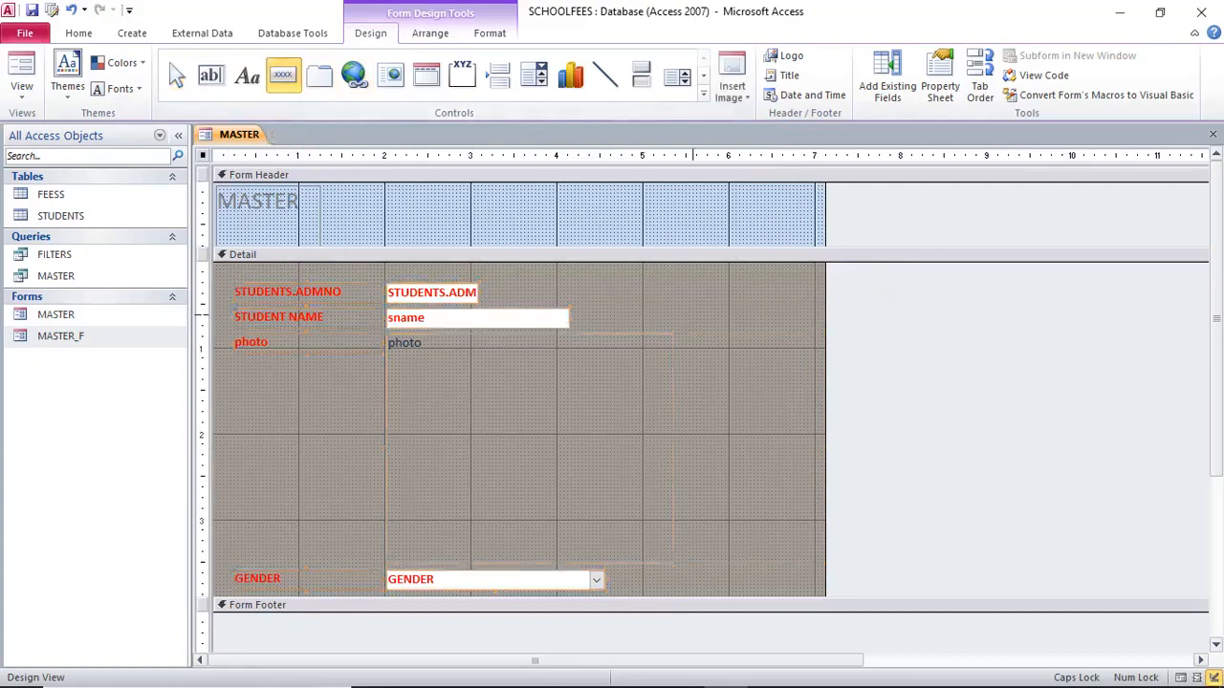
left_click_drag(692, 314, 784, 349)
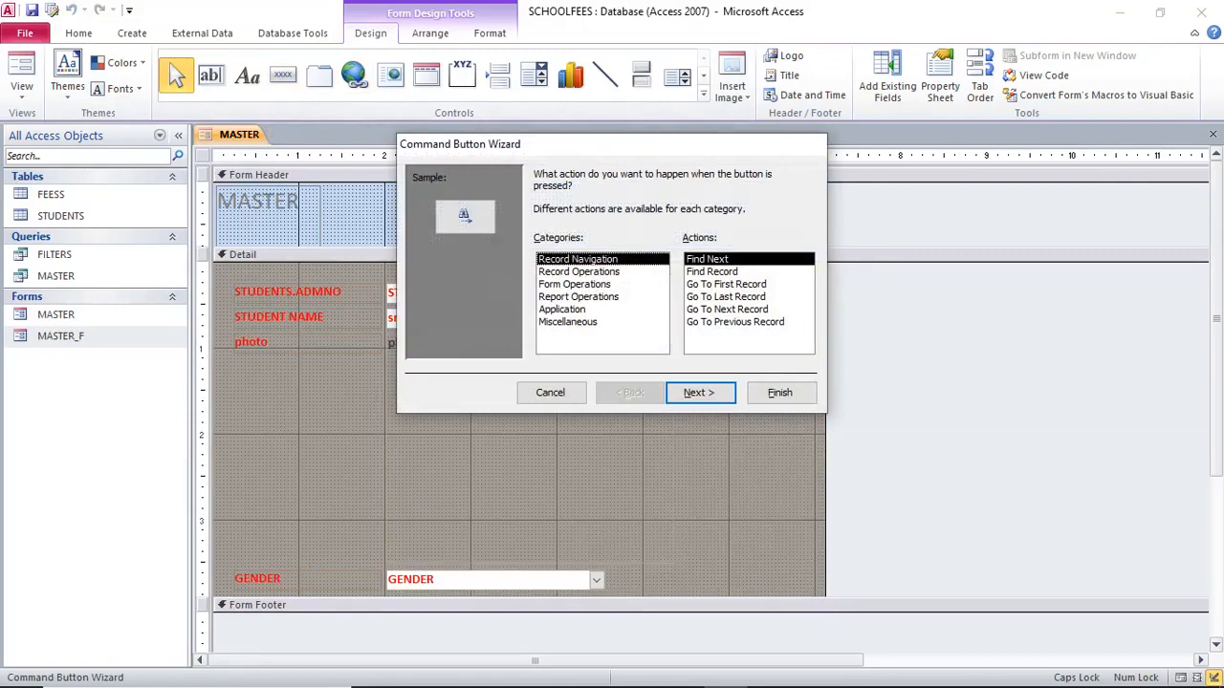
mouse_move(582, 150)
left_mouse_down()
mouse_move(574, 143)
mouse_move(599, 156)
mouse_move(595, 145)
left_mouse_up()
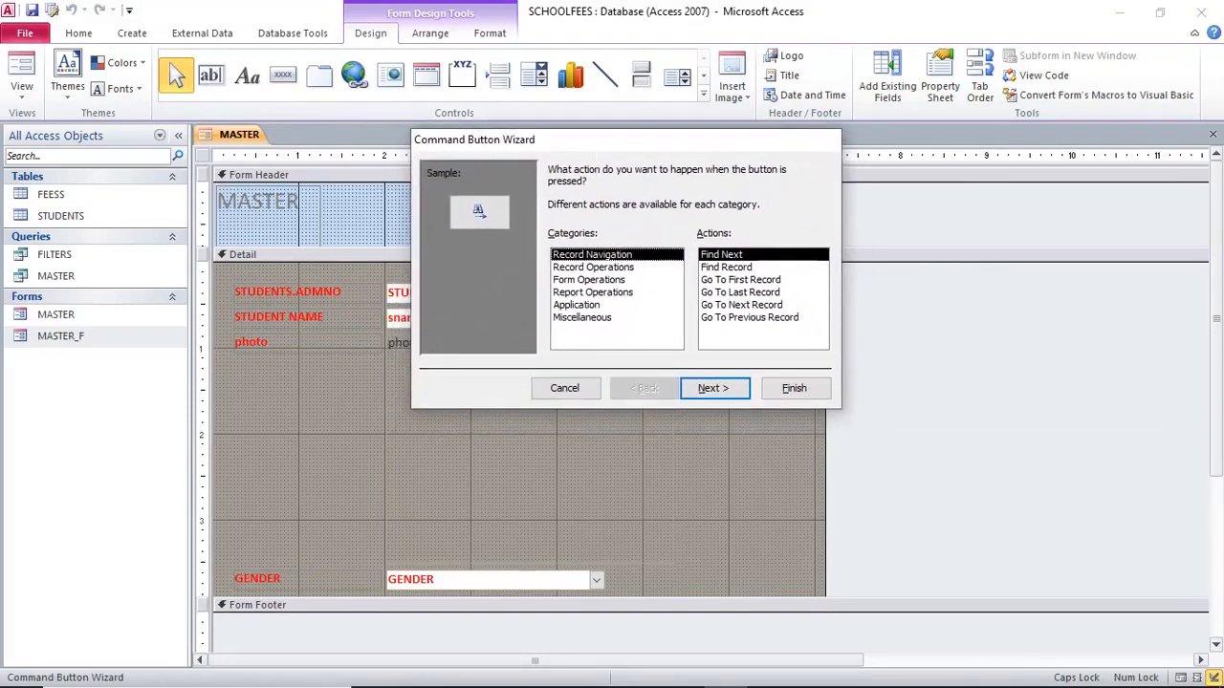
left_click(741, 304)
left_click(713, 388)
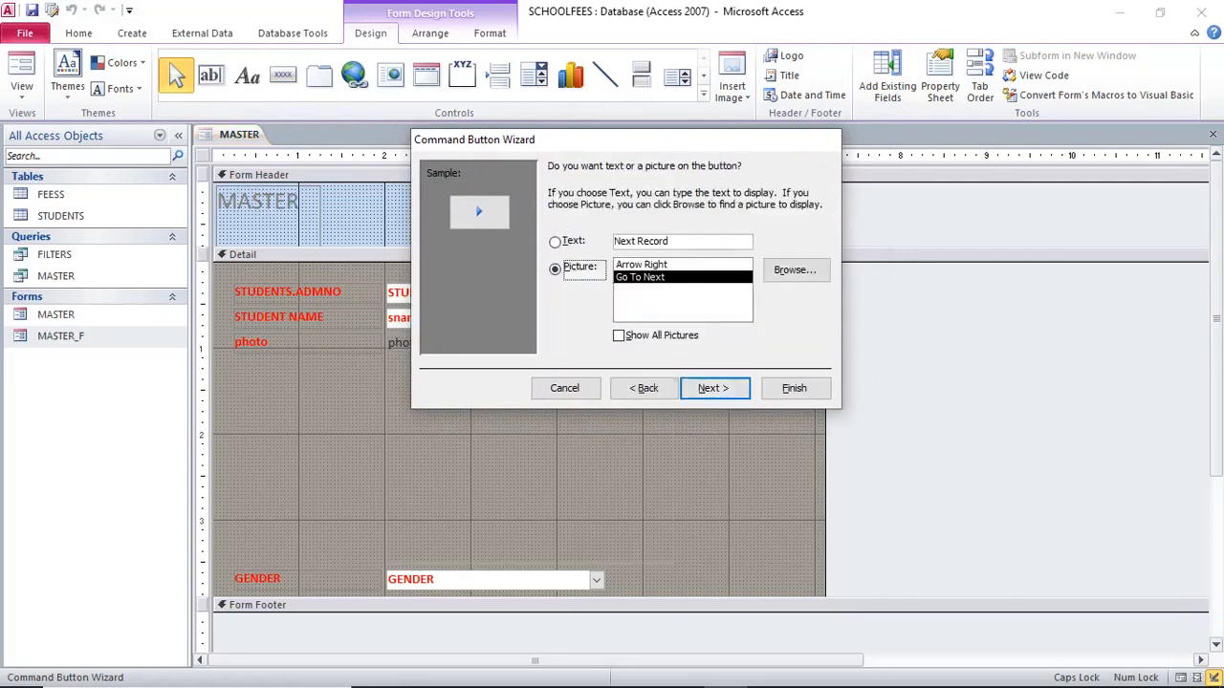
left_click(555, 241)
left_click(794, 388)
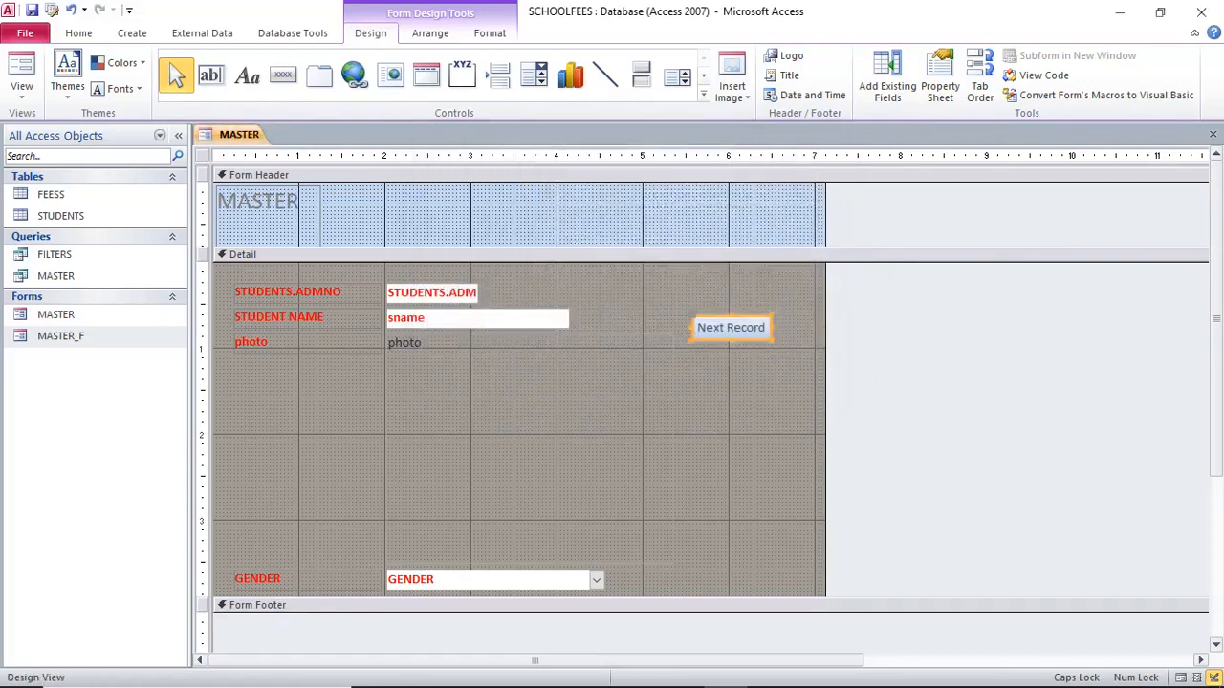
Add a command button below Next Record that goes to the previous record, showing the text Previous Record
left_click(283, 74)
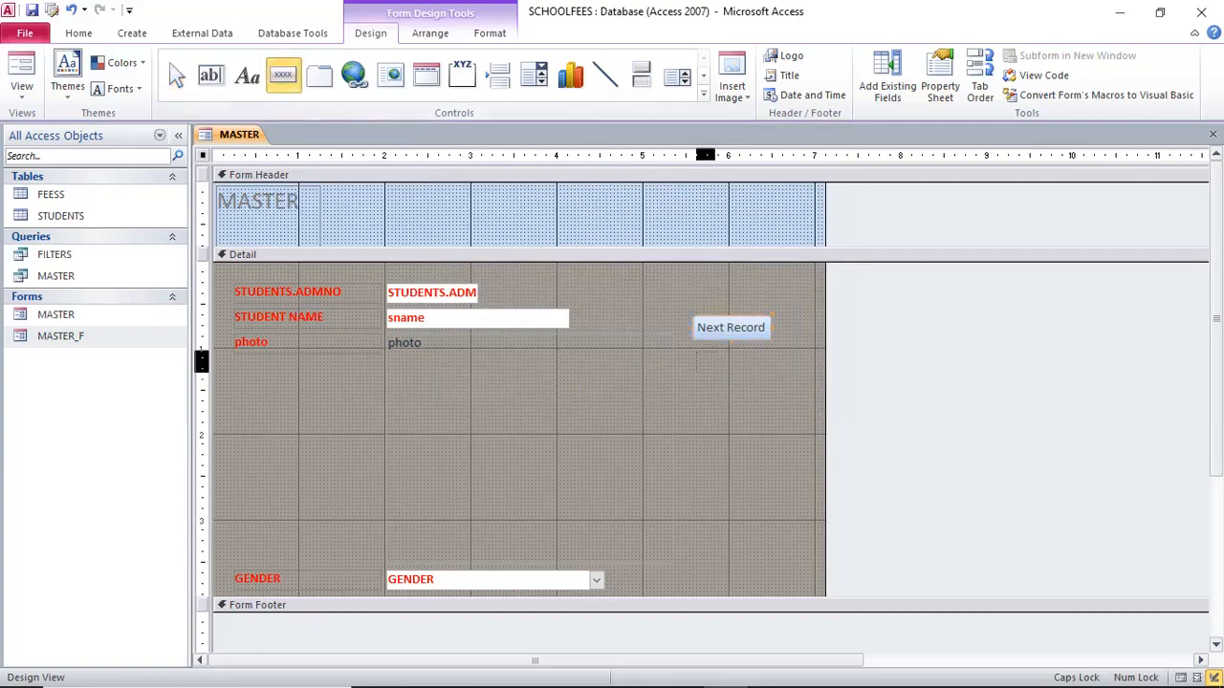
left_click_drag(695, 350, 789, 383)
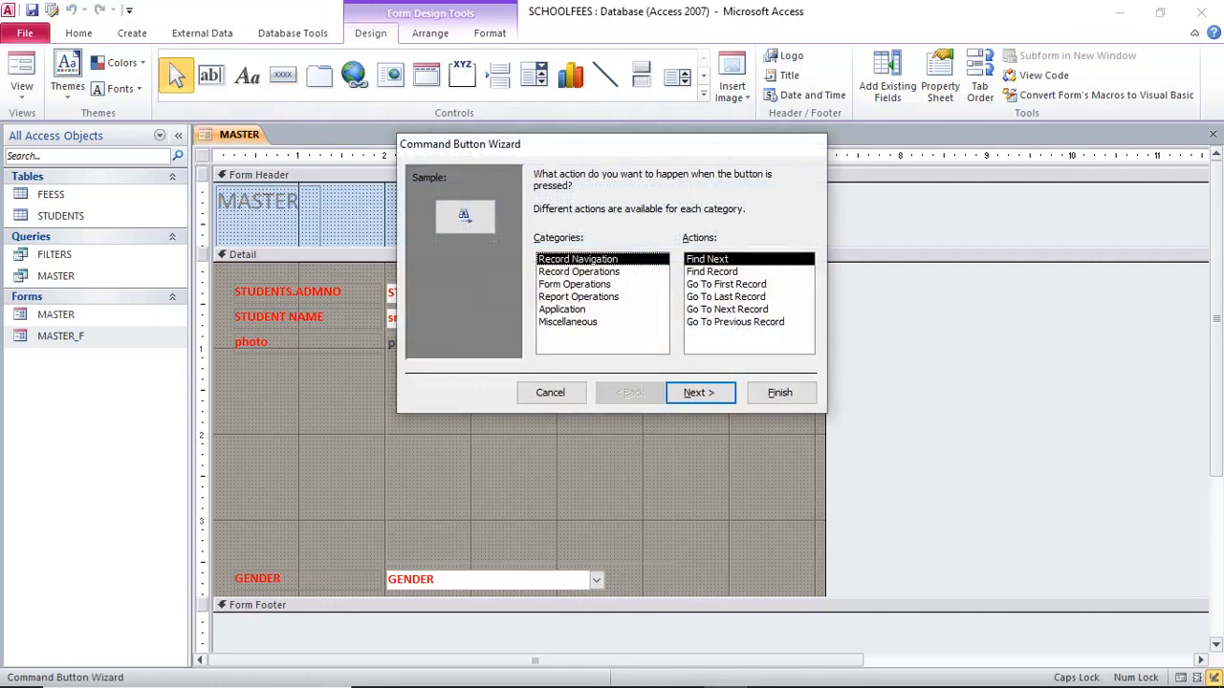
left_click(734, 321)
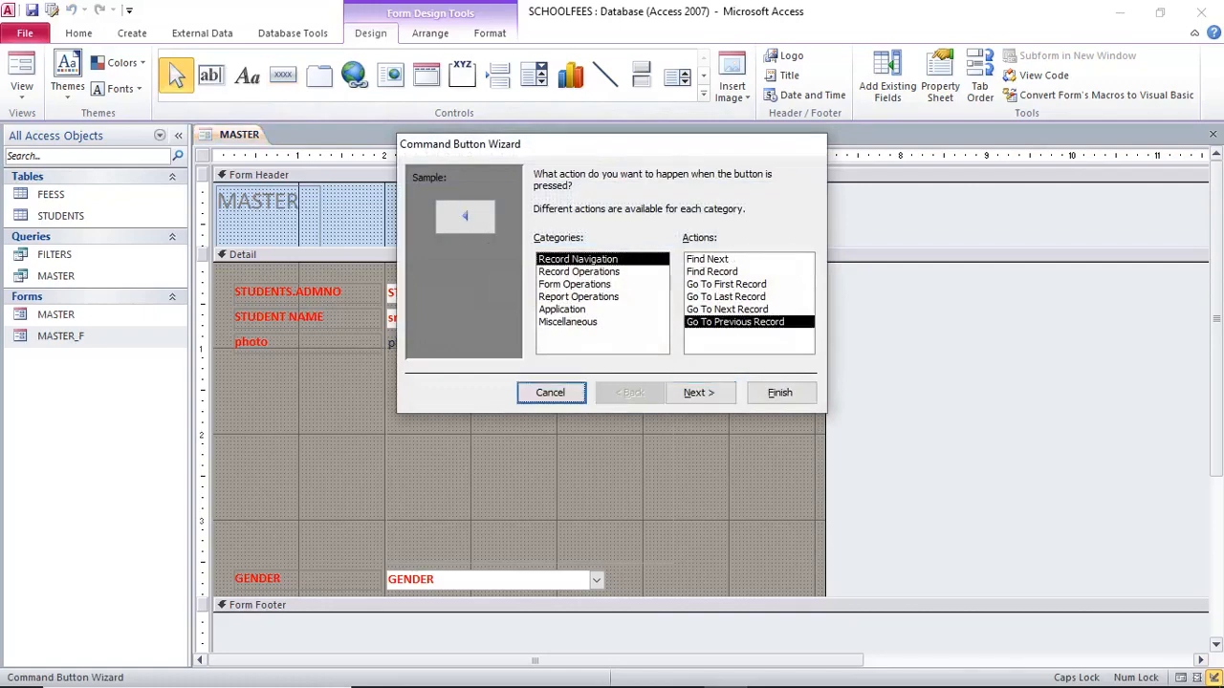
left_click(700, 392)
left_click(541, 246)
left_click(780, 392)
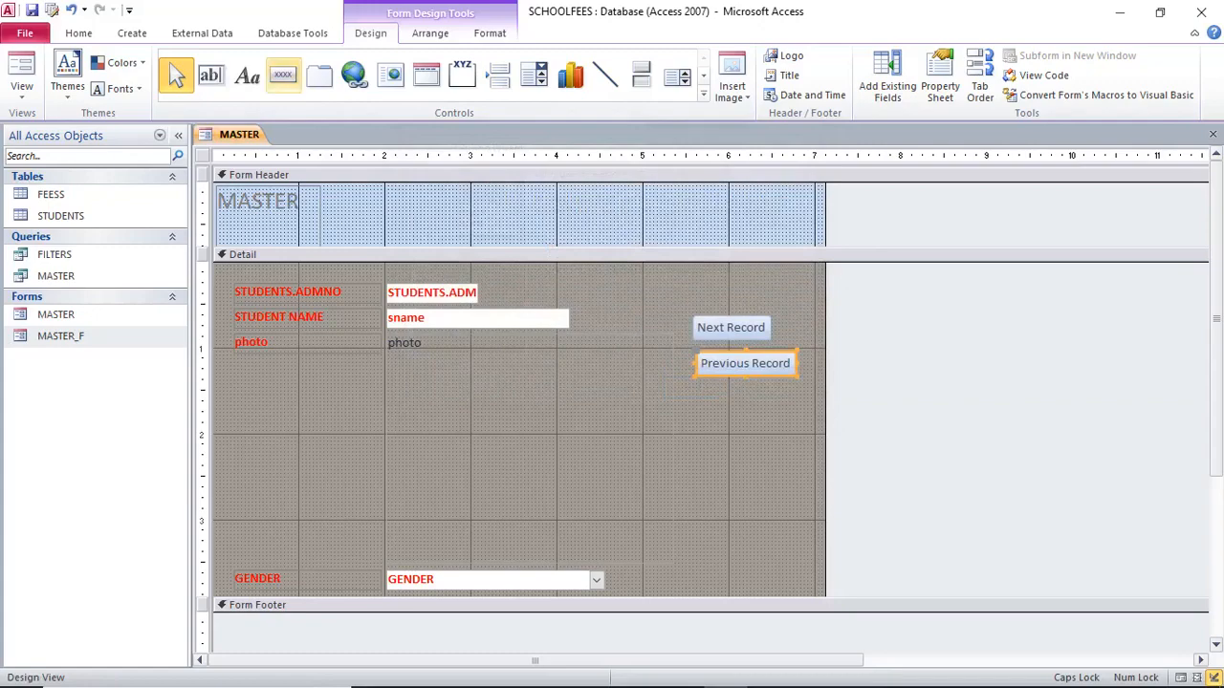
Add a command button below Previous Record with the Close Form action, showing the text Close Form
left_click(283, 74)
mouse_move(706, 383)
left_mouse_down()
mouse_move(709, 400)
mouse_move(801, 424)
left_mouse_up()
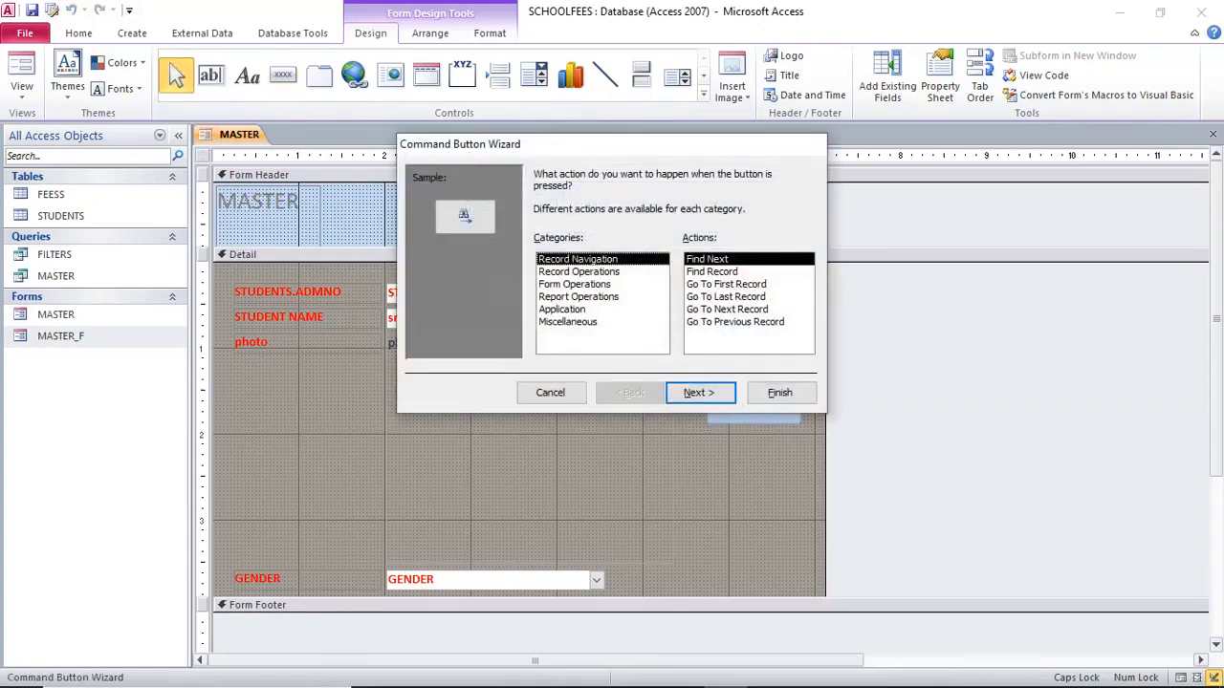
left_click(578, 296)
left_click(574, 284)
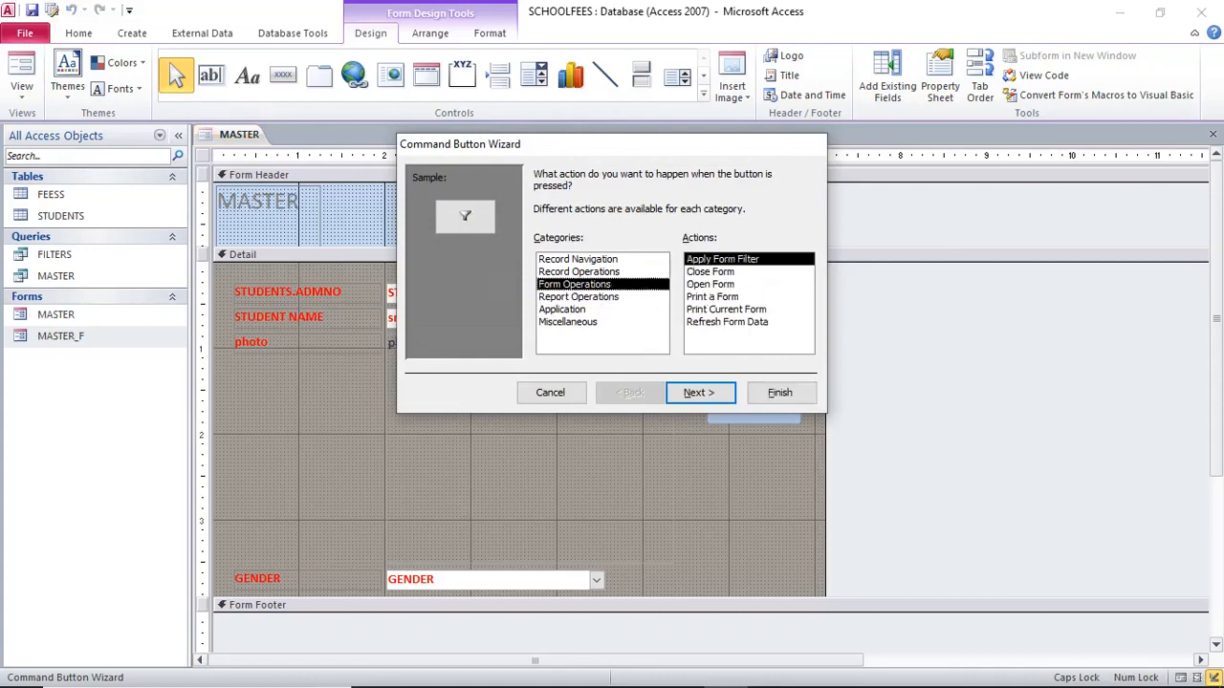
left_click(710, 272)
left_click(698, 392)
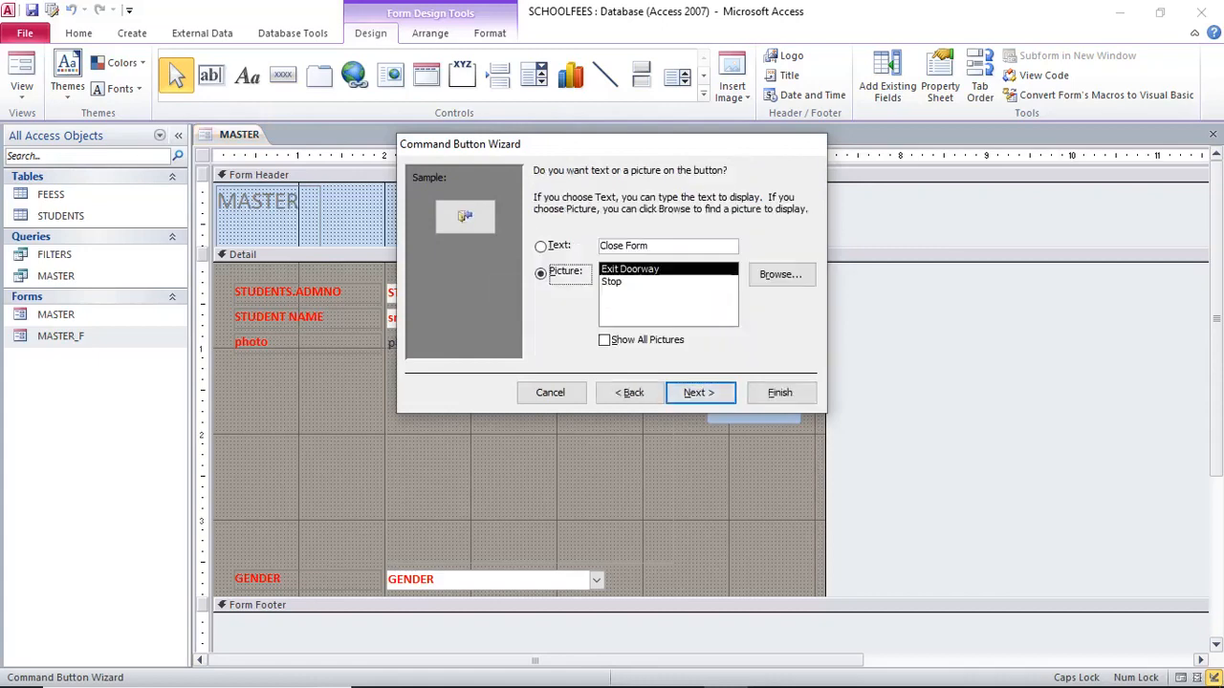
left_click(540, 245)
left_click(779, 392)
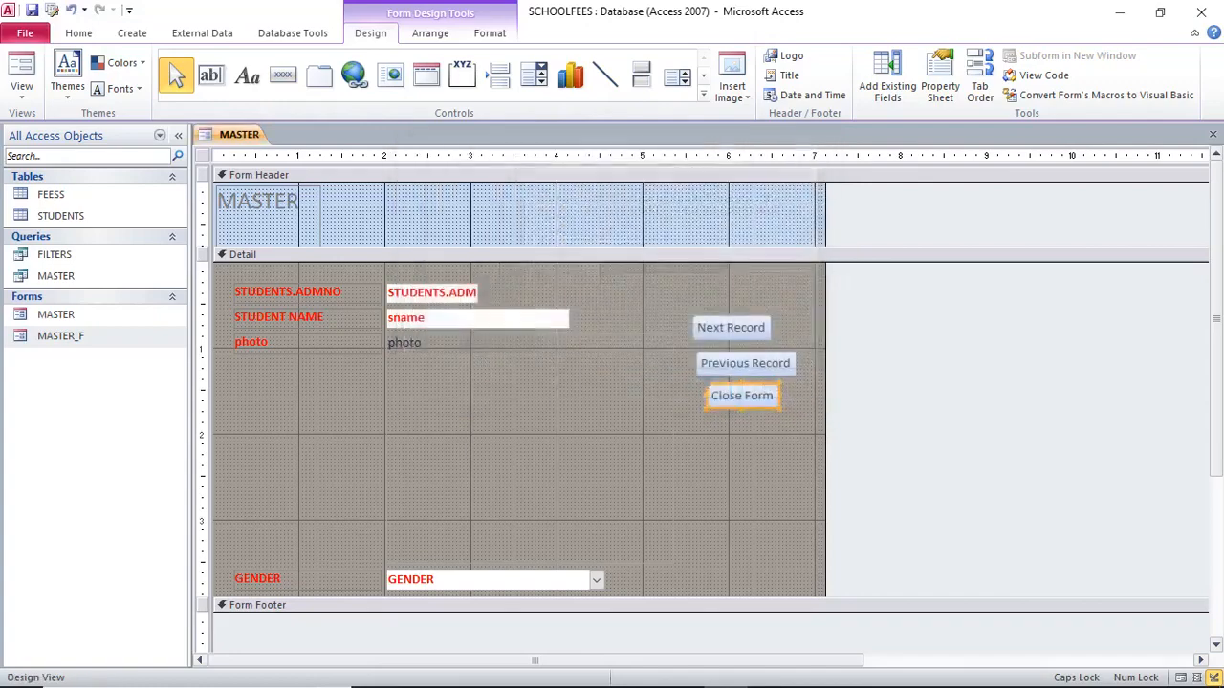
Switch to Form View and test the Next Record, Previous Record and Close Form buttons
left_click(21, 77)
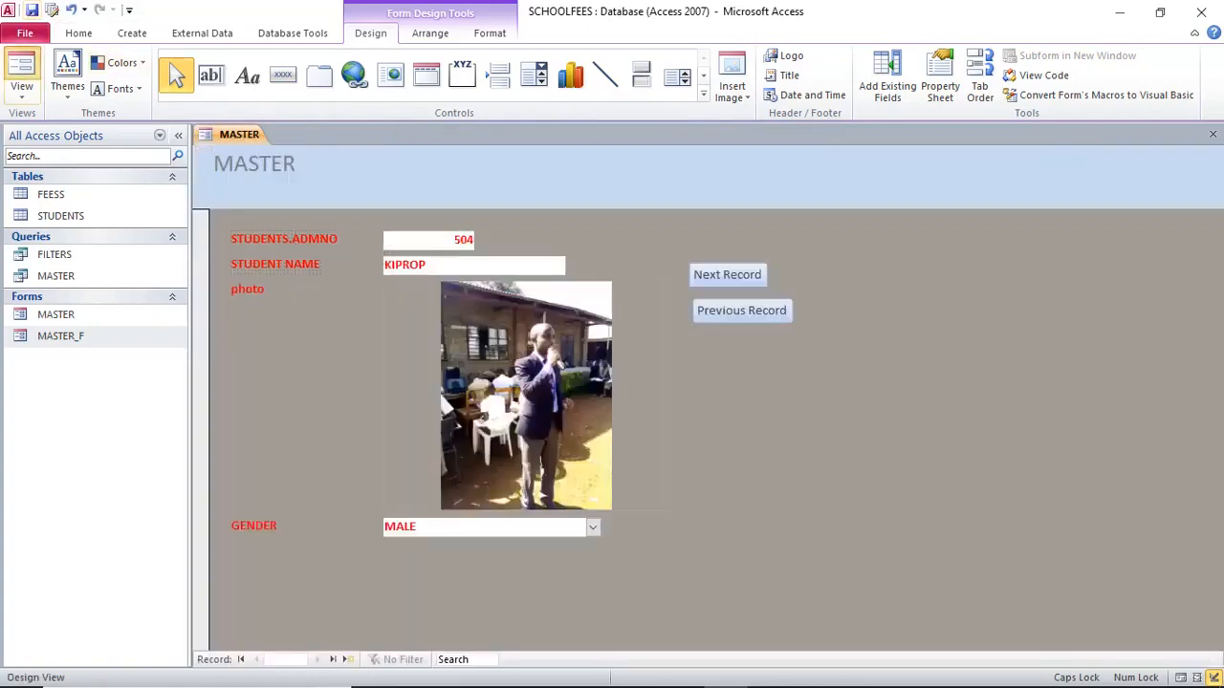
left_click(726, 274)
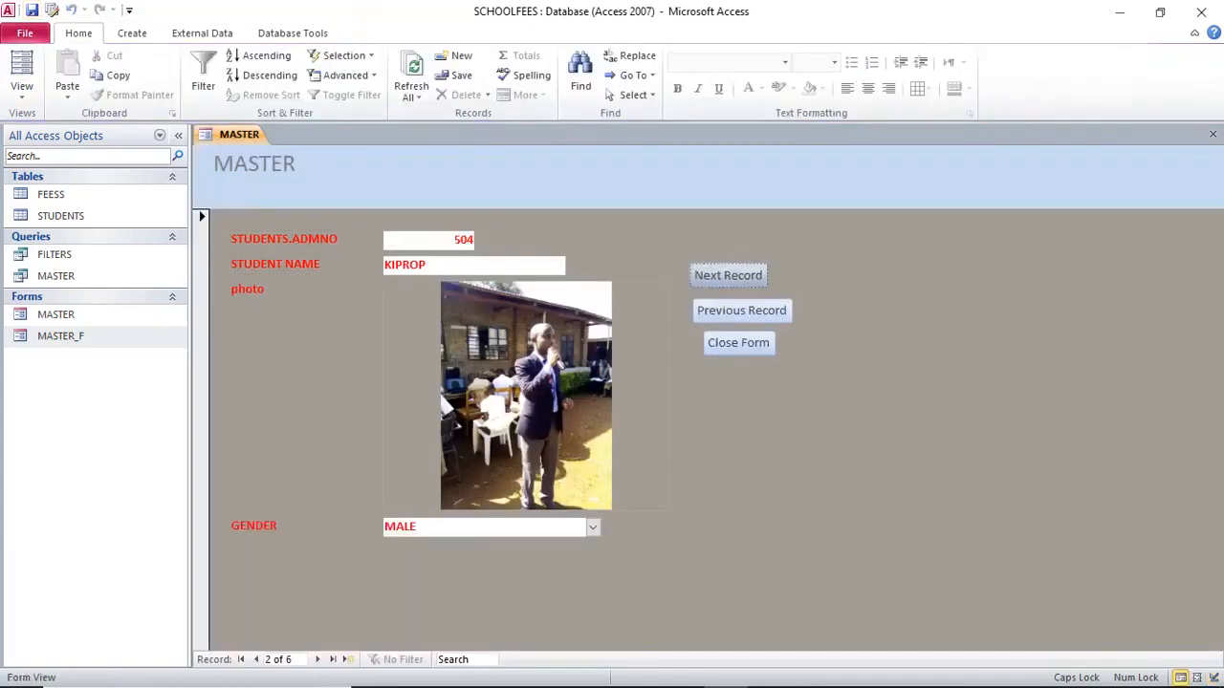
left_click(741, 310)
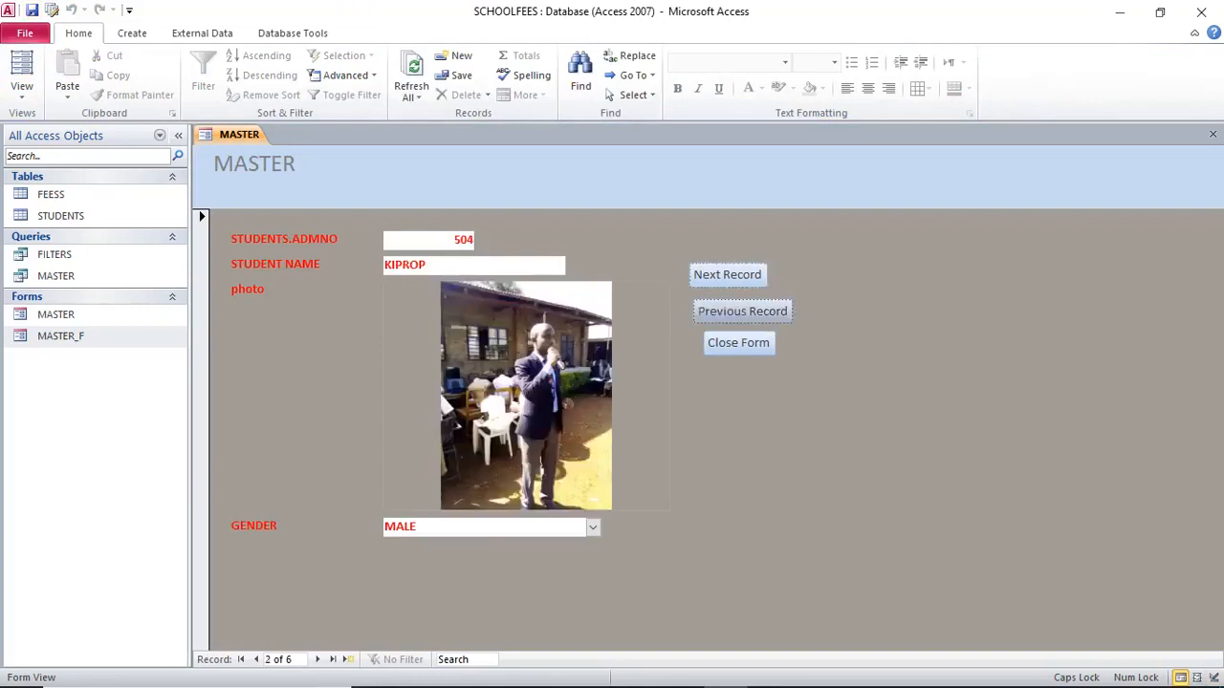
left_click(741, 310)
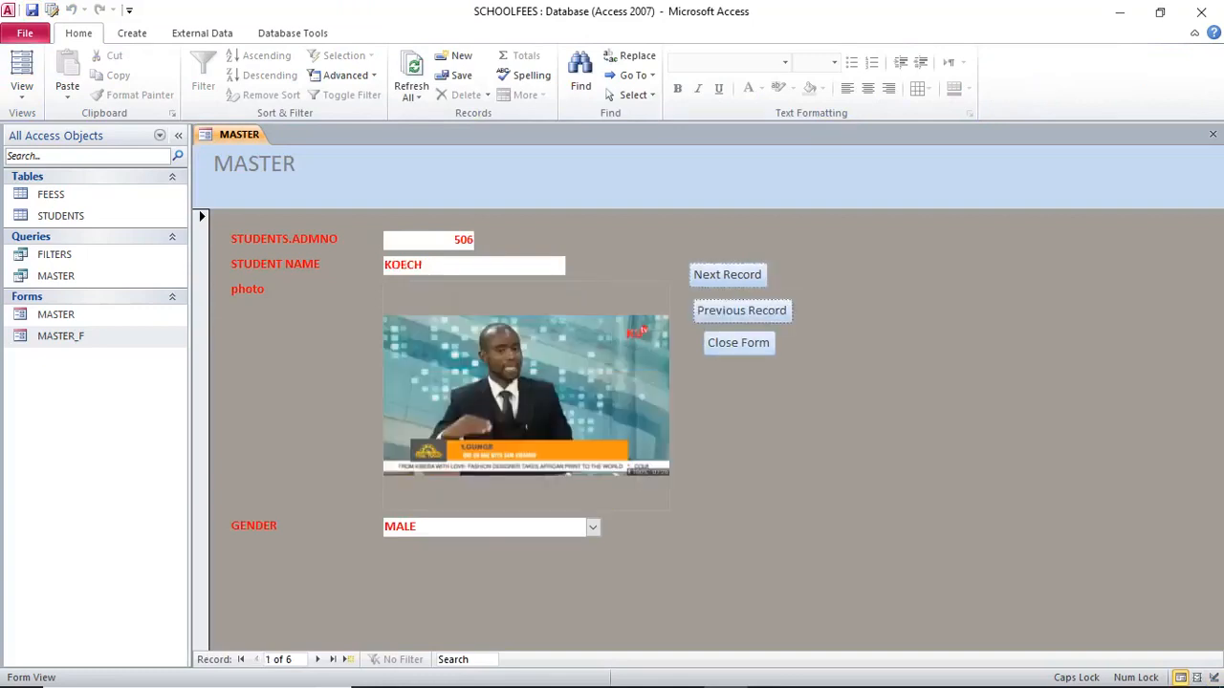
left_click(739, 344)
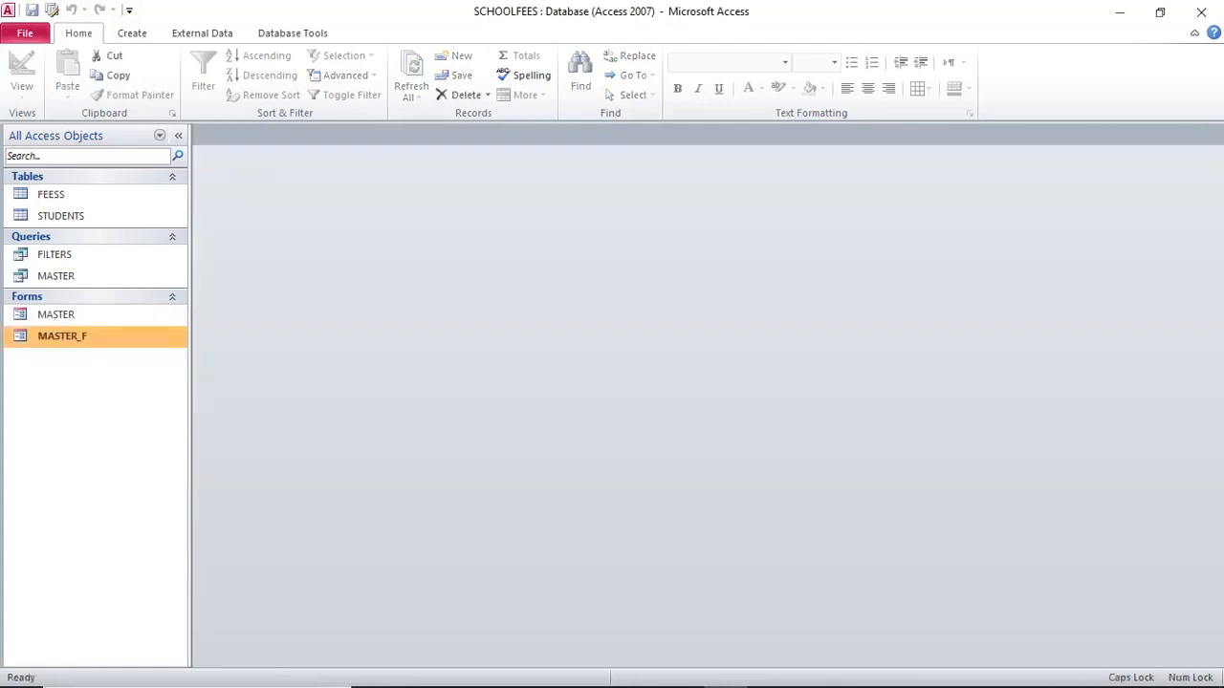
Open the MASTER_F and MASTER forms and switch MASTER to Design View
double_click(62, 337)
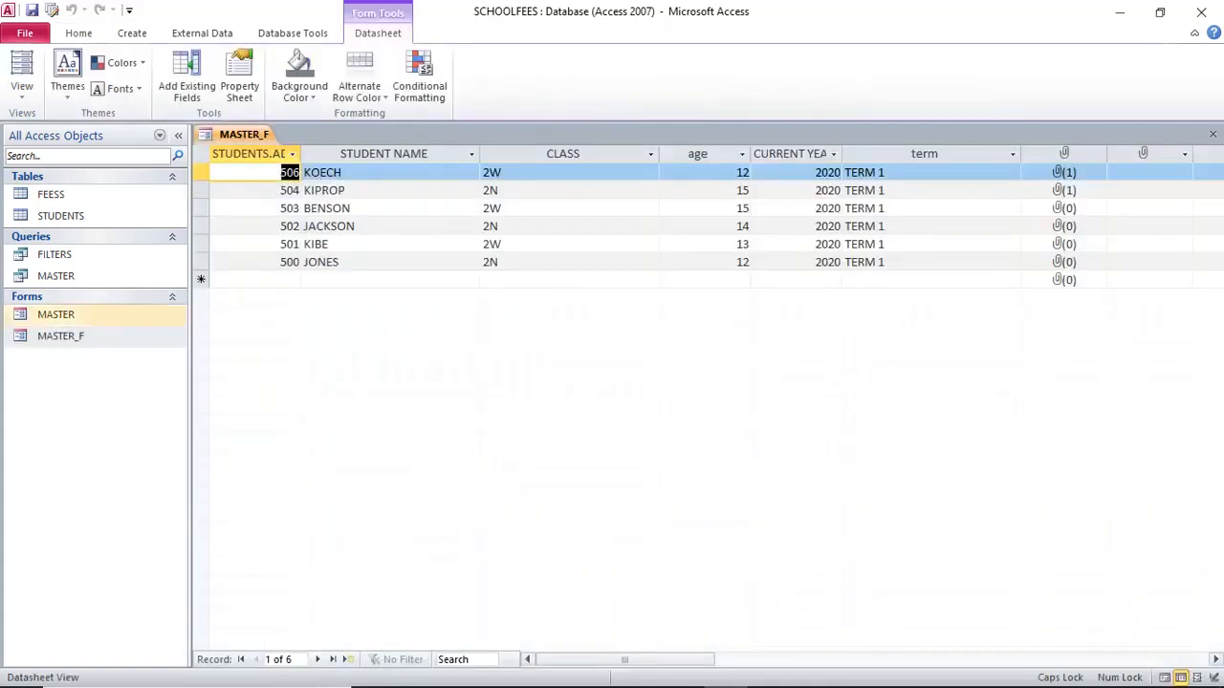
double_click(55, 315)
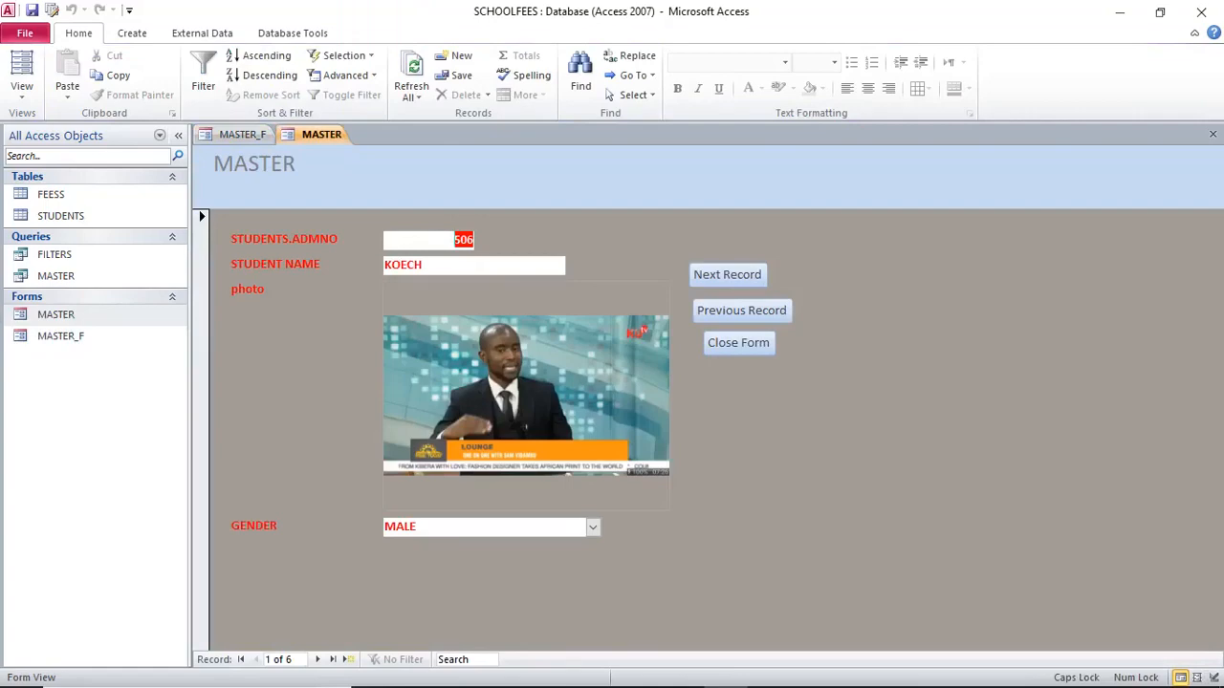
right_click(275, 337)
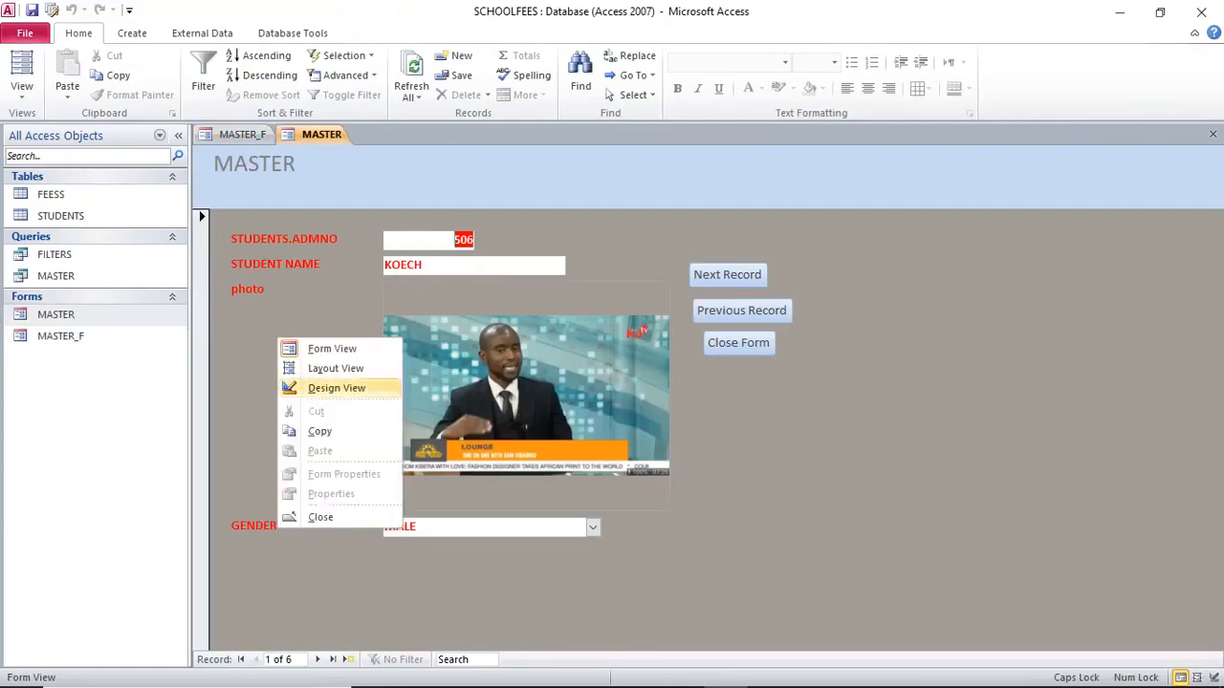
left_click(321, 389)
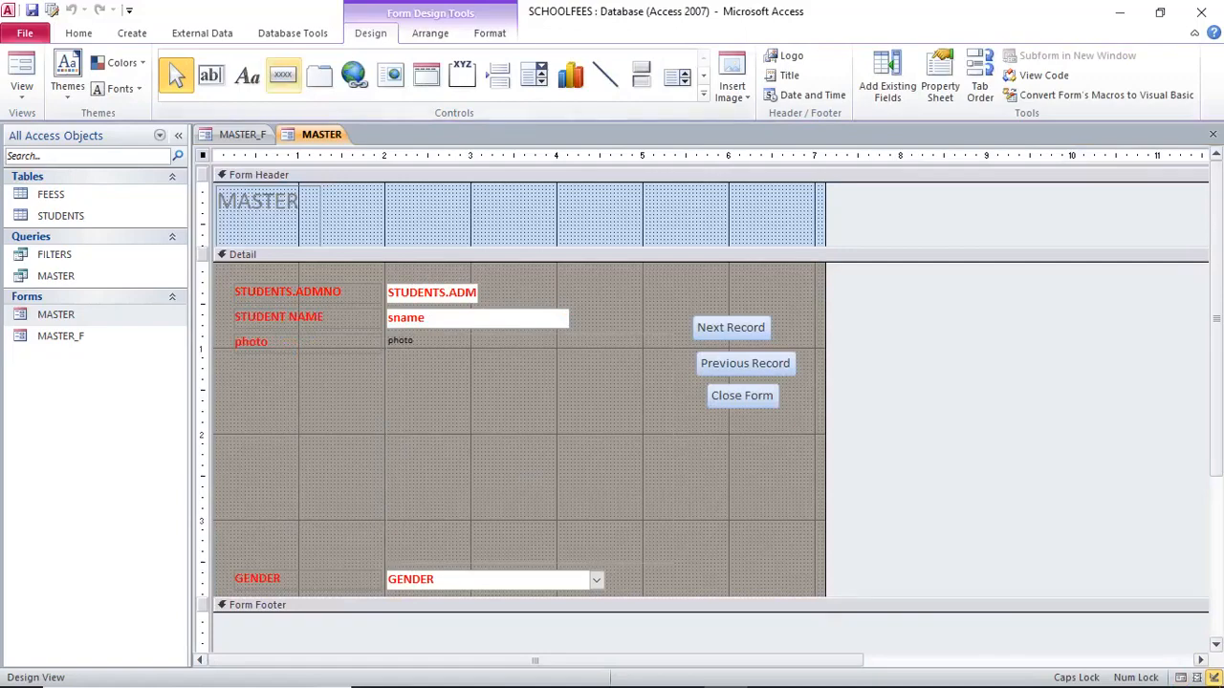
Add a command button below Close Form with the Add New Record action, showing the text Add Record
left_click_drag(687, 435, 811, 474)
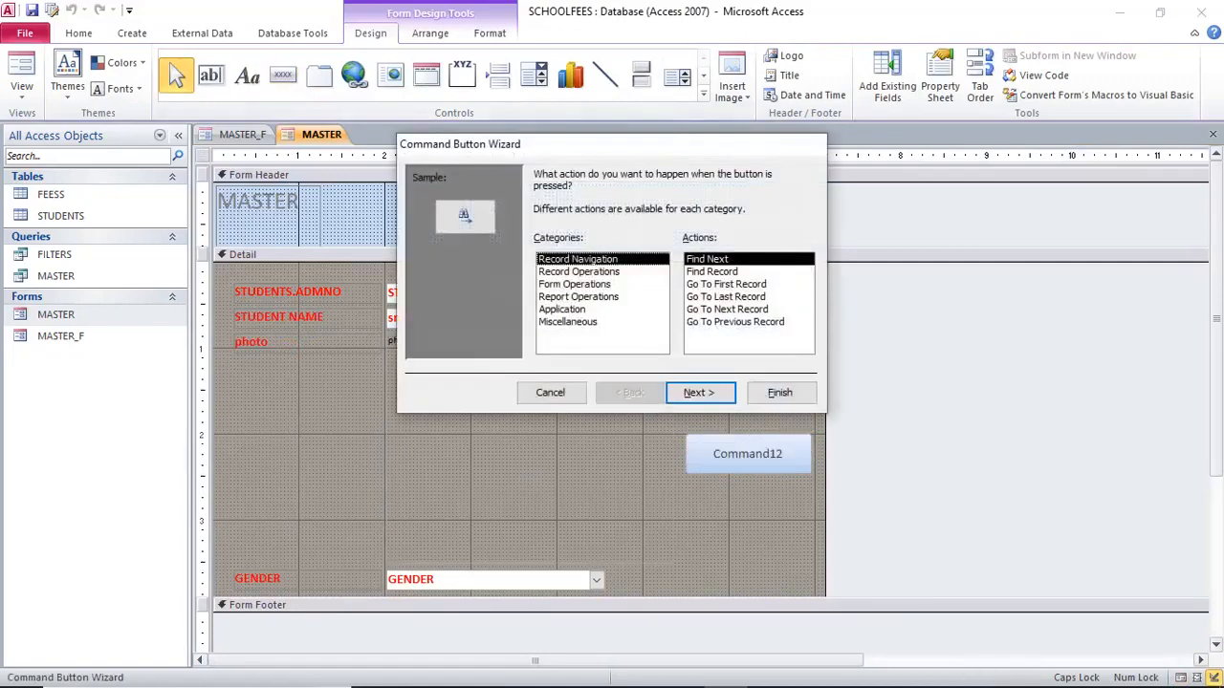
left_click(574, 284)
left_click(578, 272)
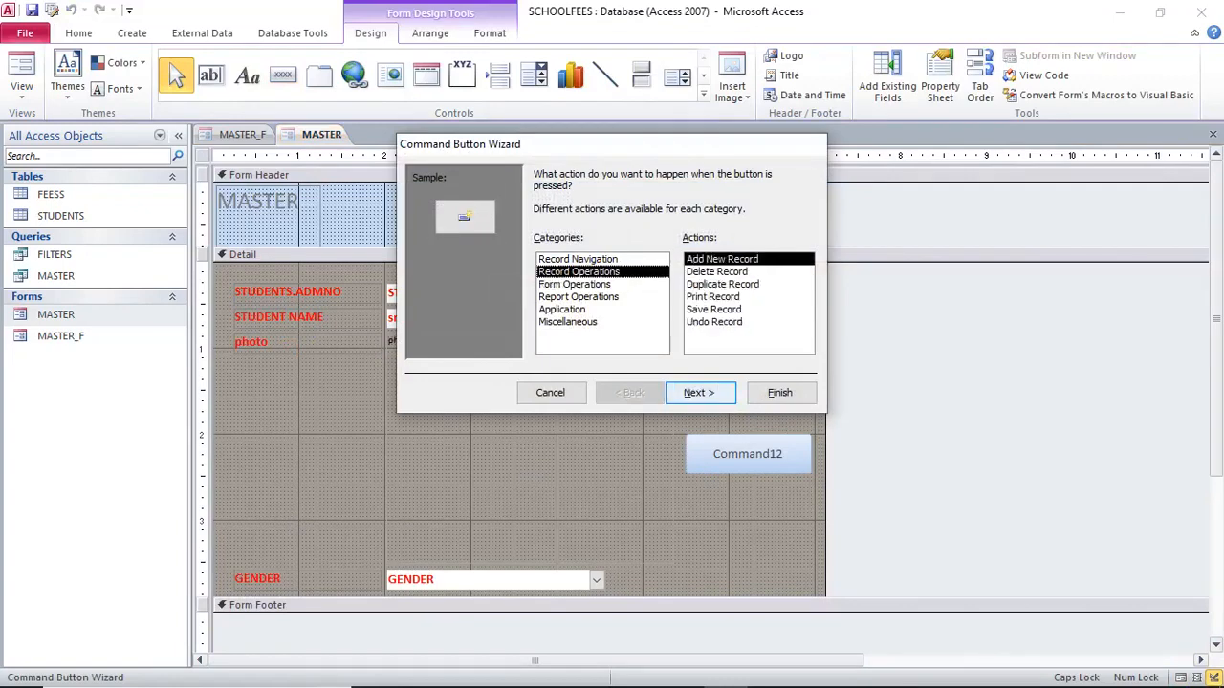
left_click(699, 393)
left_click(541, 245)
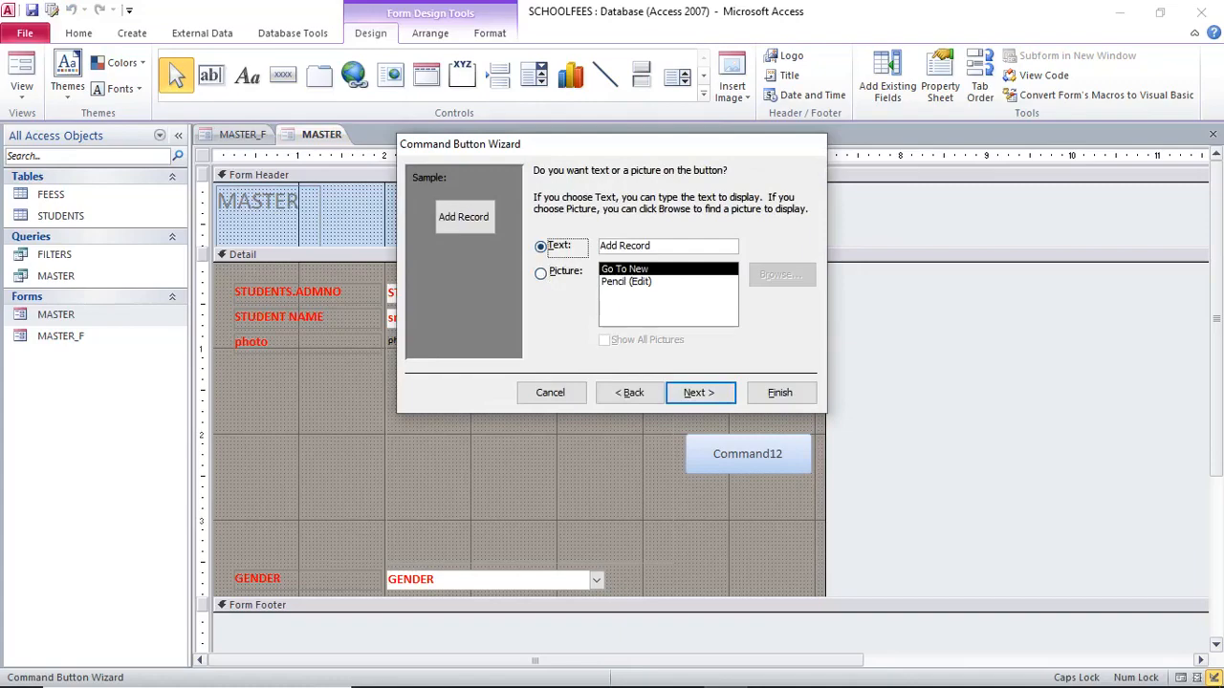
left_click(779, 393)
left_click_drag(761, 459, 809, 473)
Format the text of all four command buttons as red, bold and size 12
left_click_drag(735, 289, 747, 452)
left_click(79, 33)
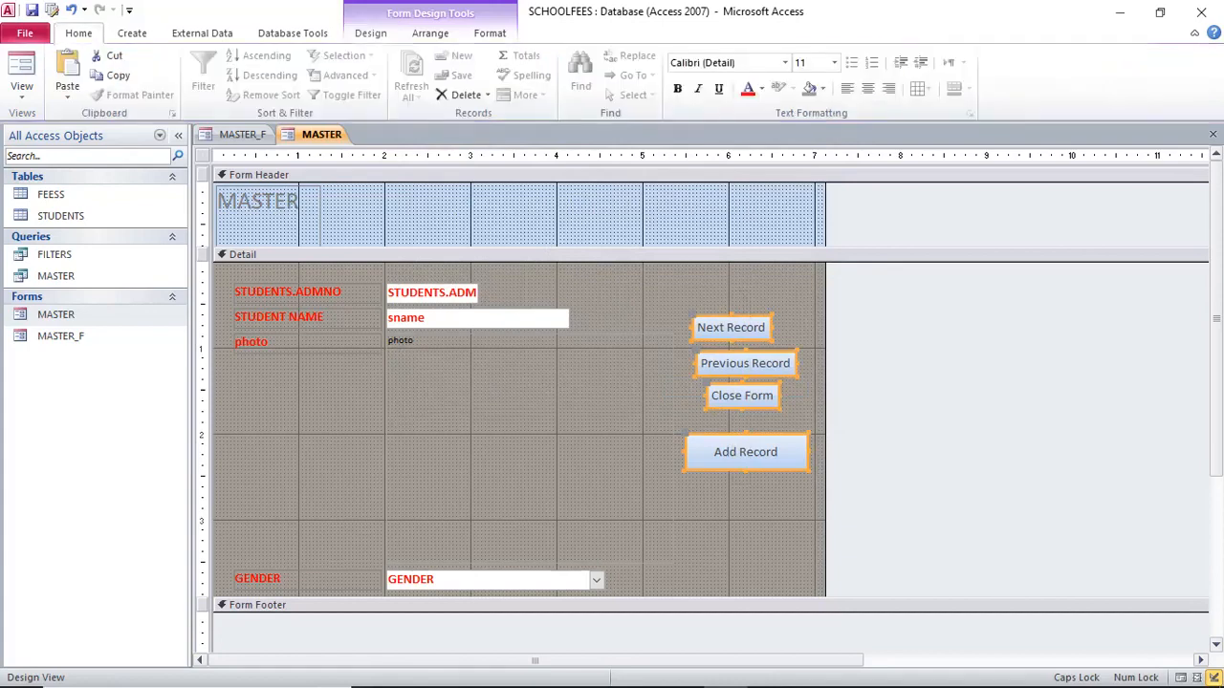
left_click(748, 88)
left_click(677, 88)
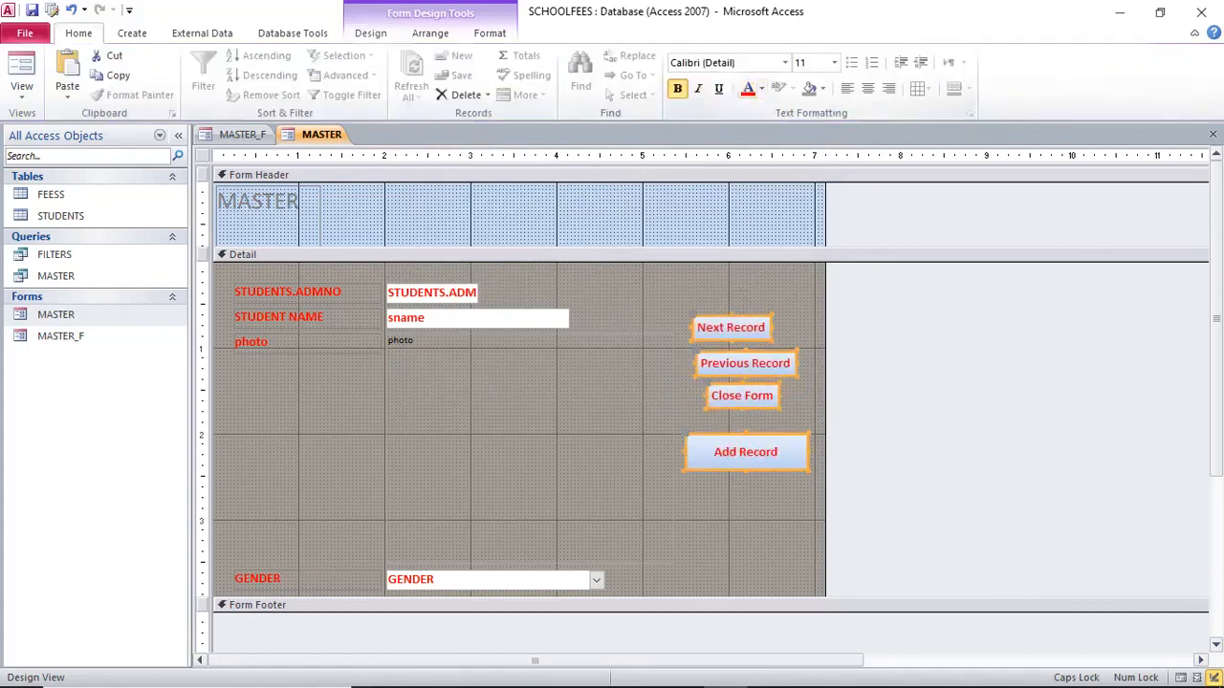
left_click(834, 62)
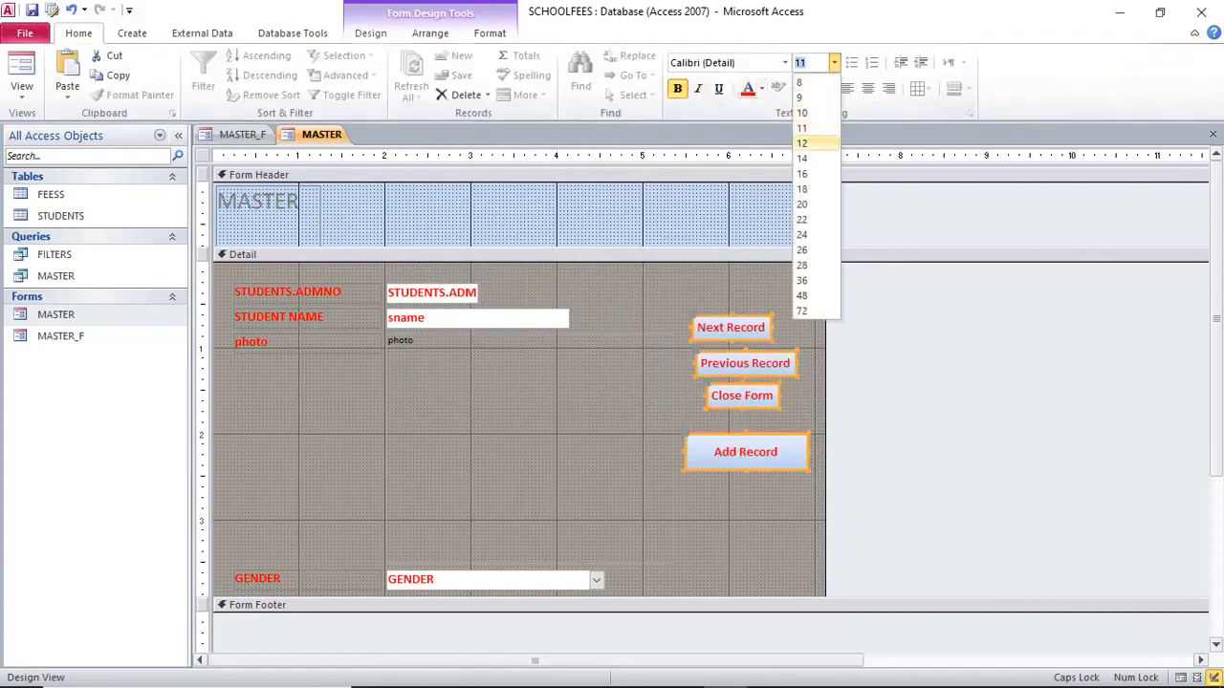
left_click(802, 143)
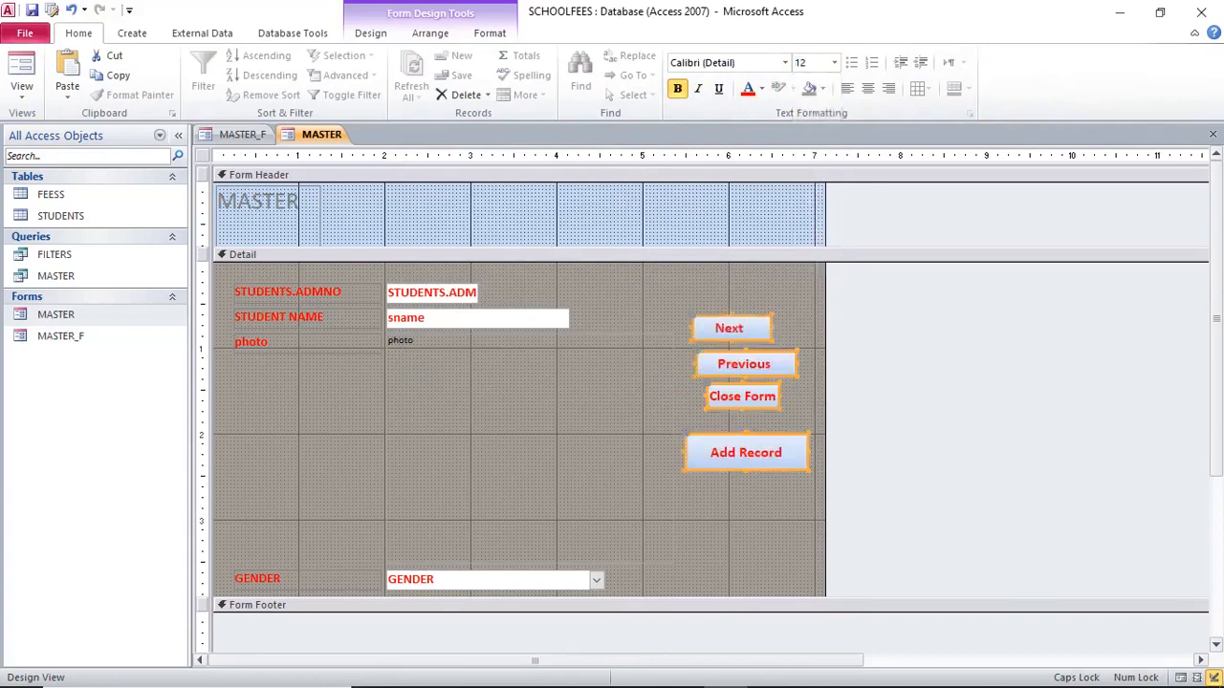
left_click(744, 396)
left_click(626, 411)
Switch the MASTER form to Form View and set the first record's GENDER to FEMALE
left_click(22, 72)
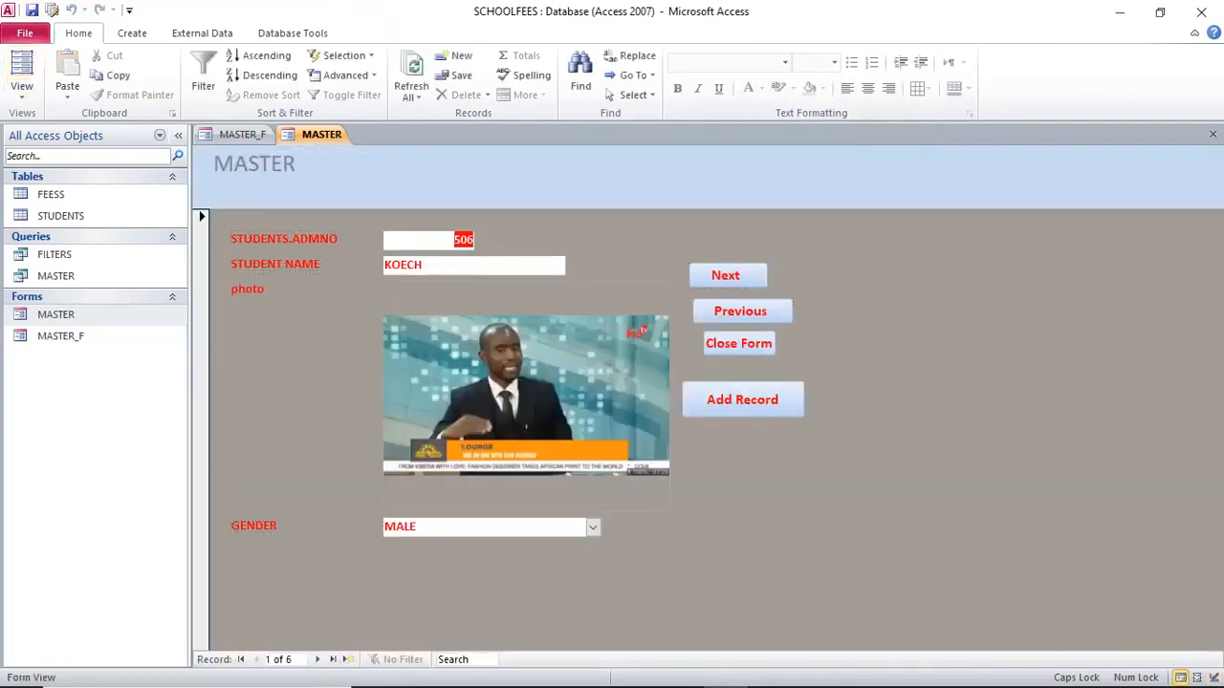
left_click(593, 527)
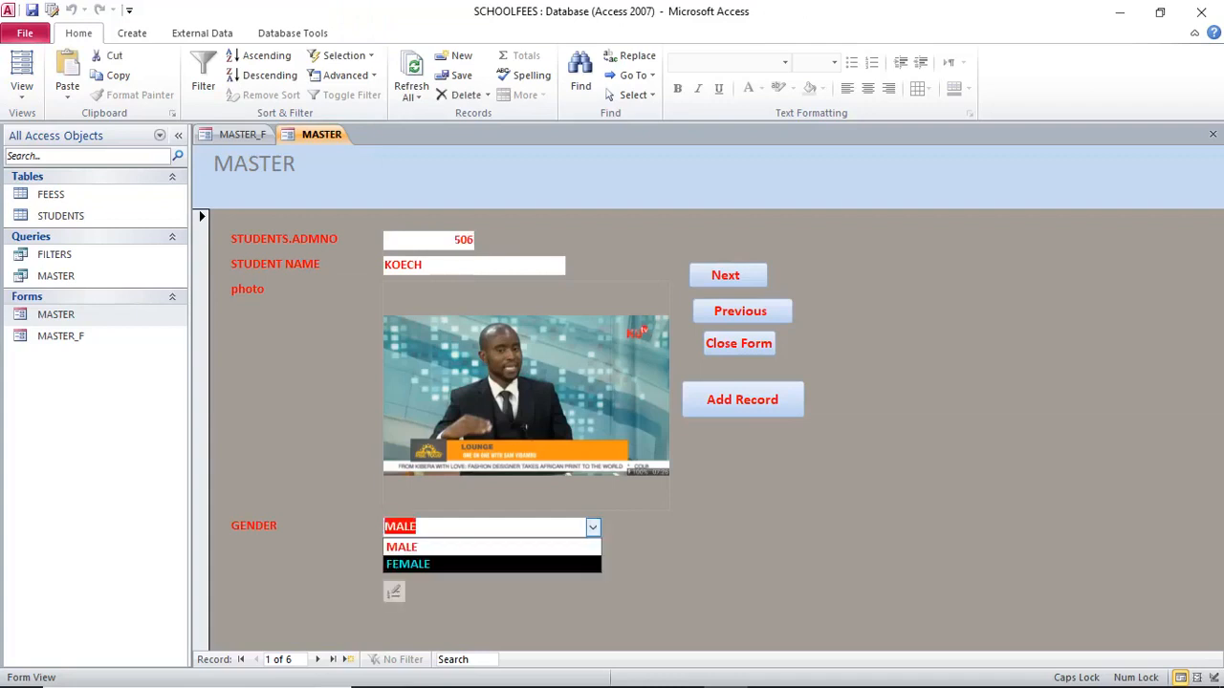
left_click(407, 565)
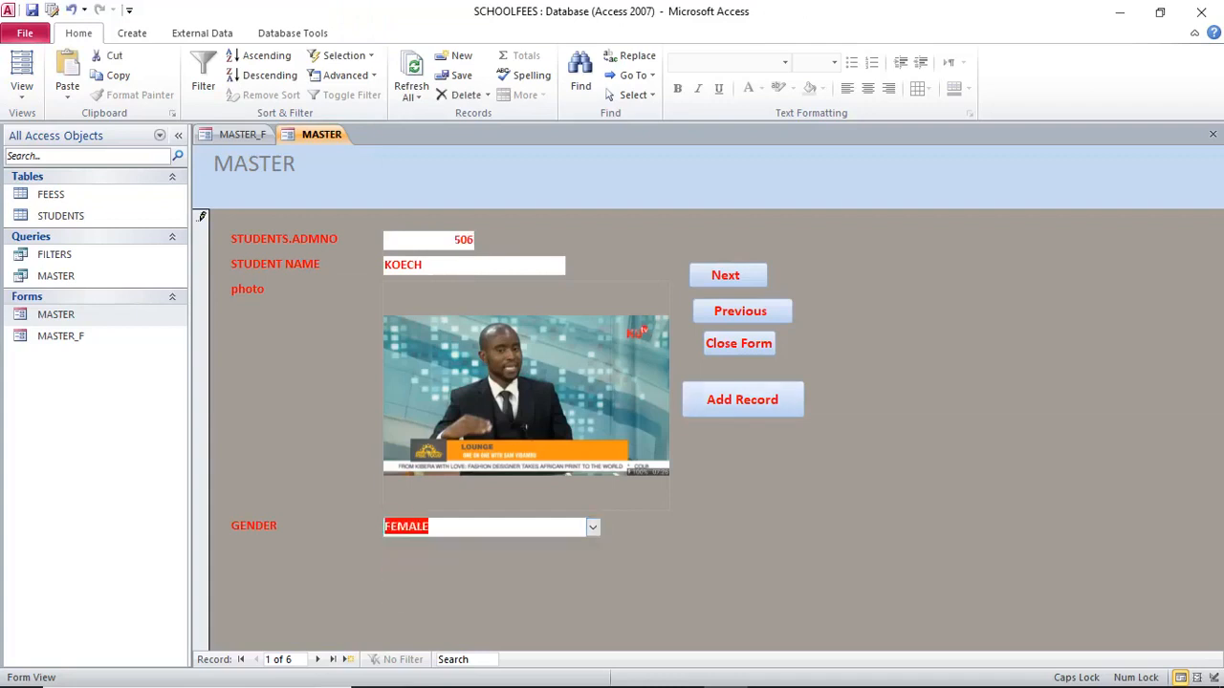
Look through the fields of a blank new record in MASTER_F and close both open forms
key("ctrl+F6")
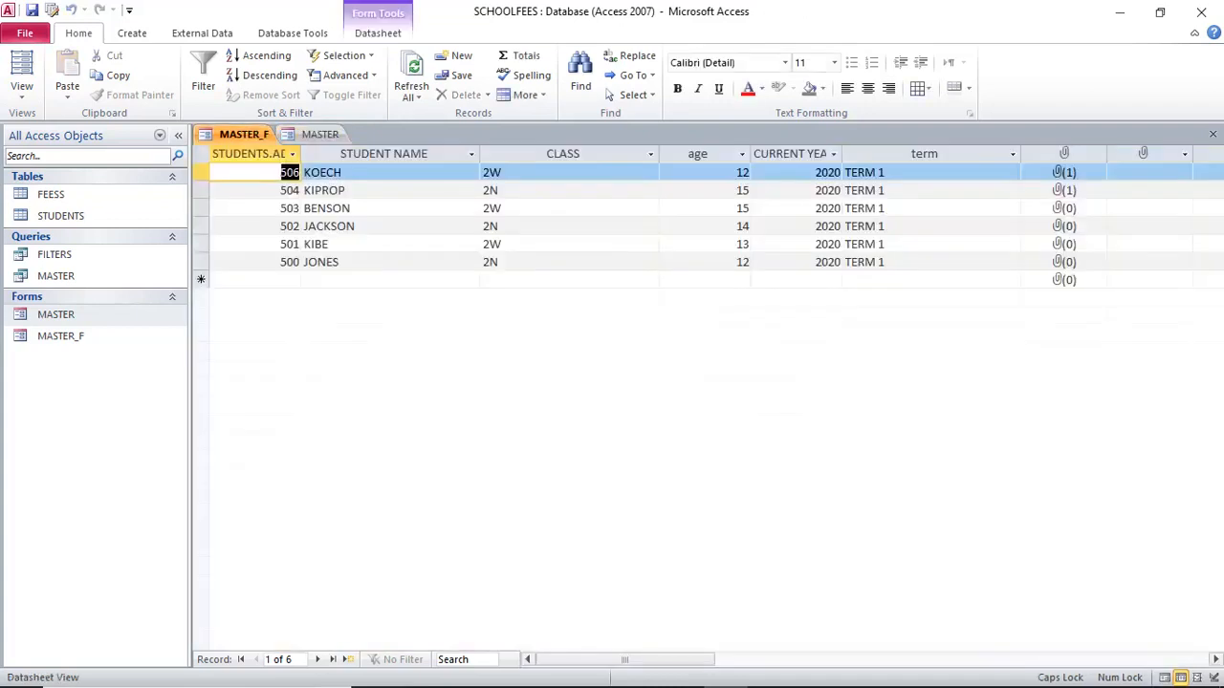
key("ctrl+plus")
key("Tab")
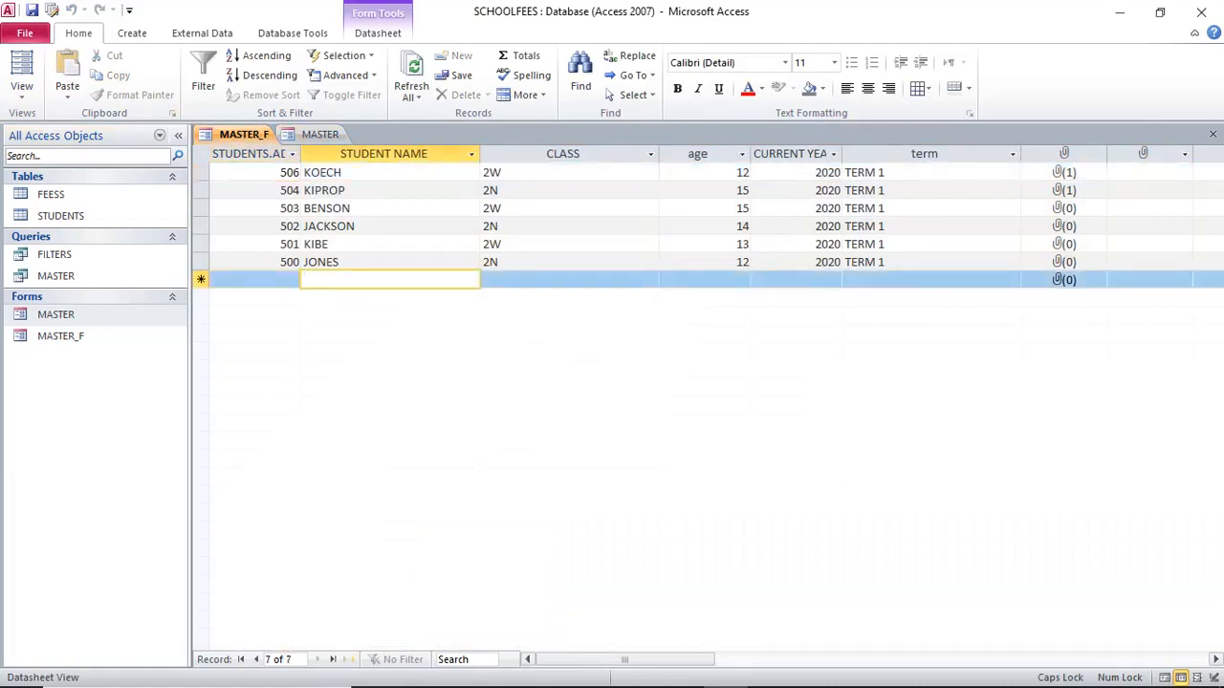
key("Tab")
key("Tab")
key("Tab")
key("Tab")
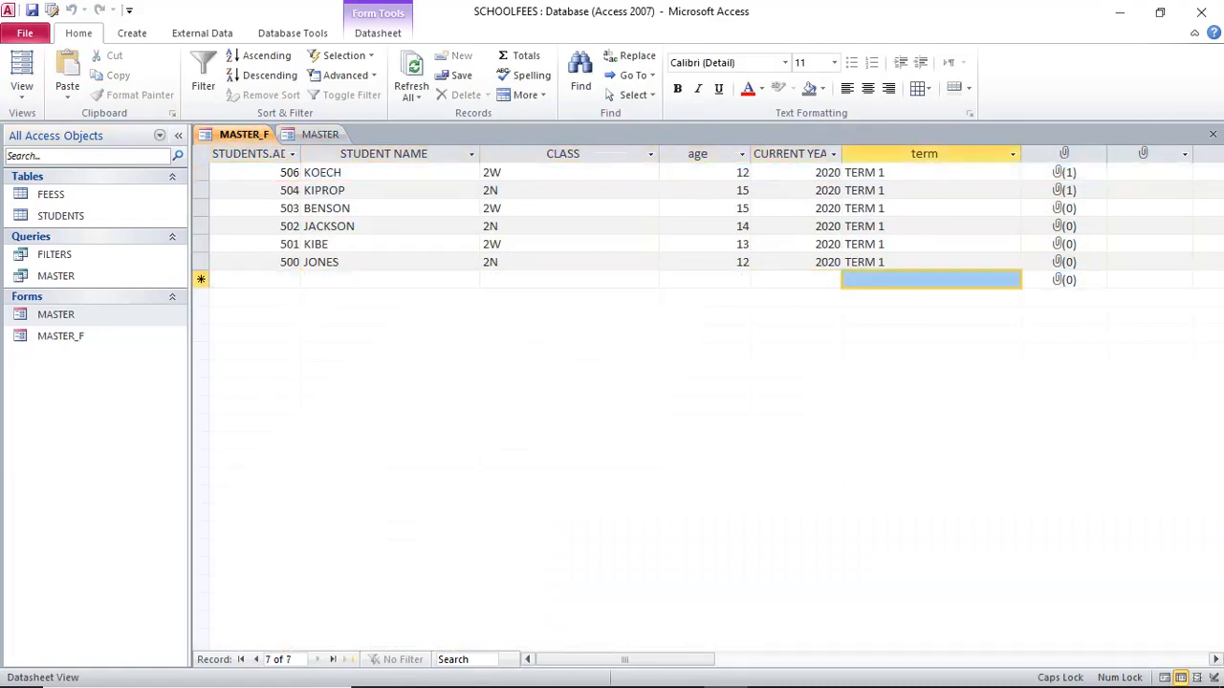
key("Tab")
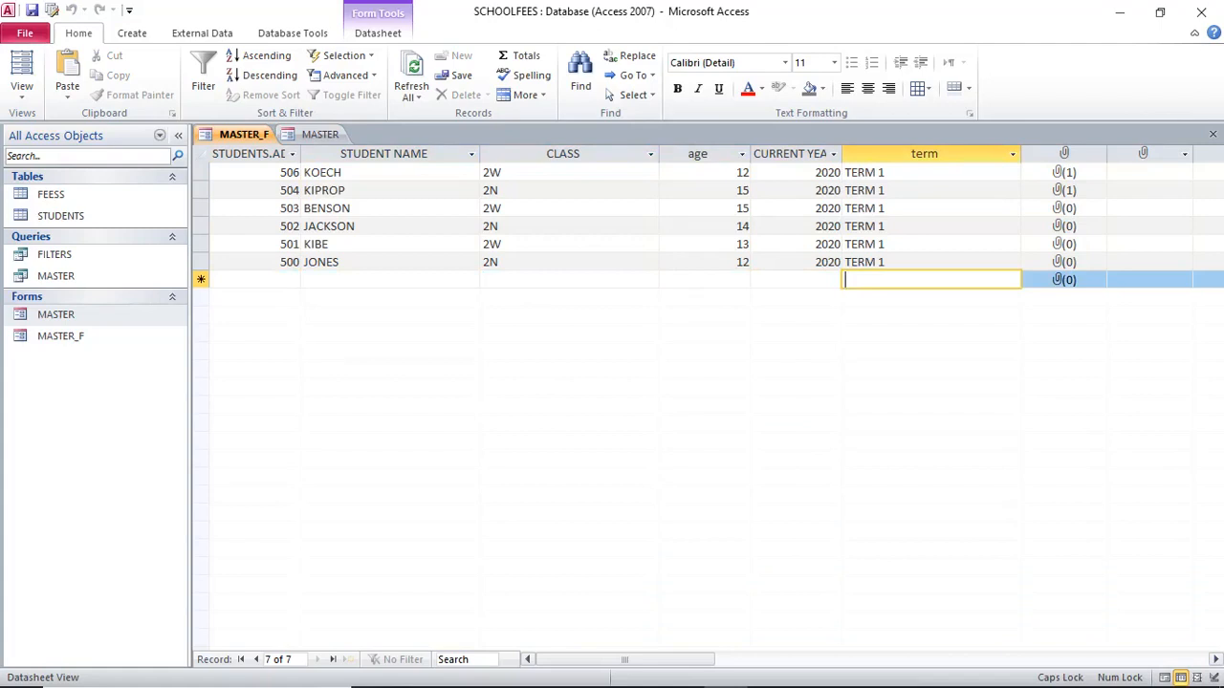
left_click(1213, 134)
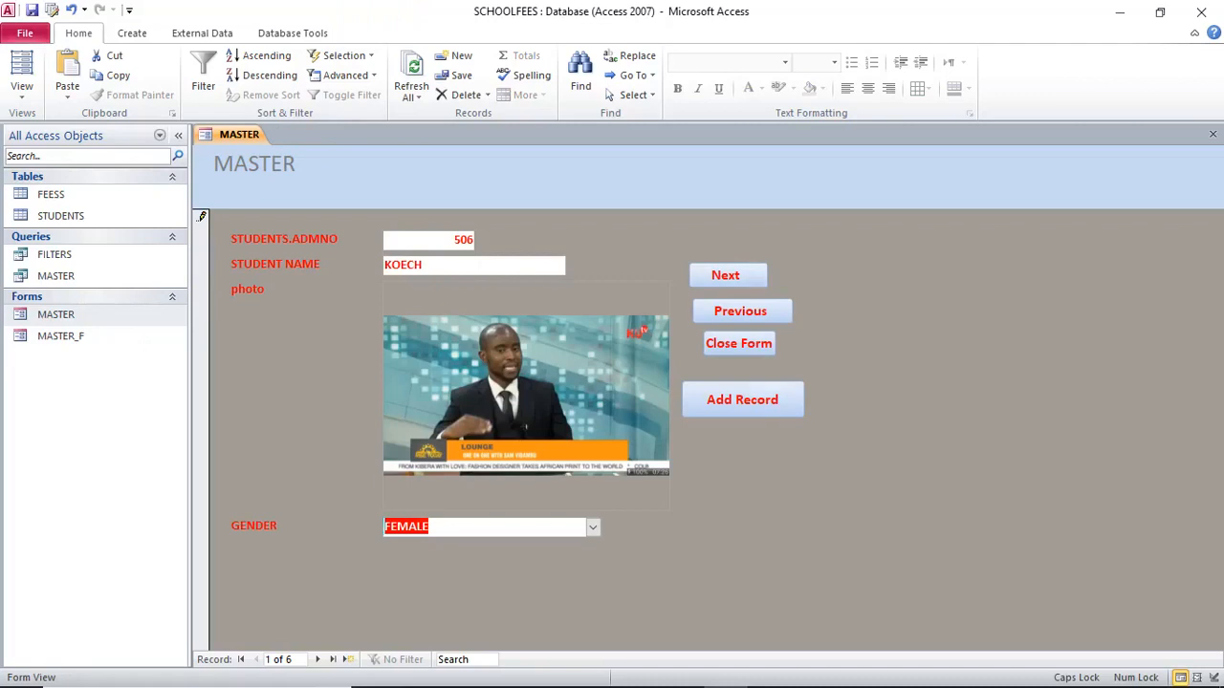
left_click(739, 343)
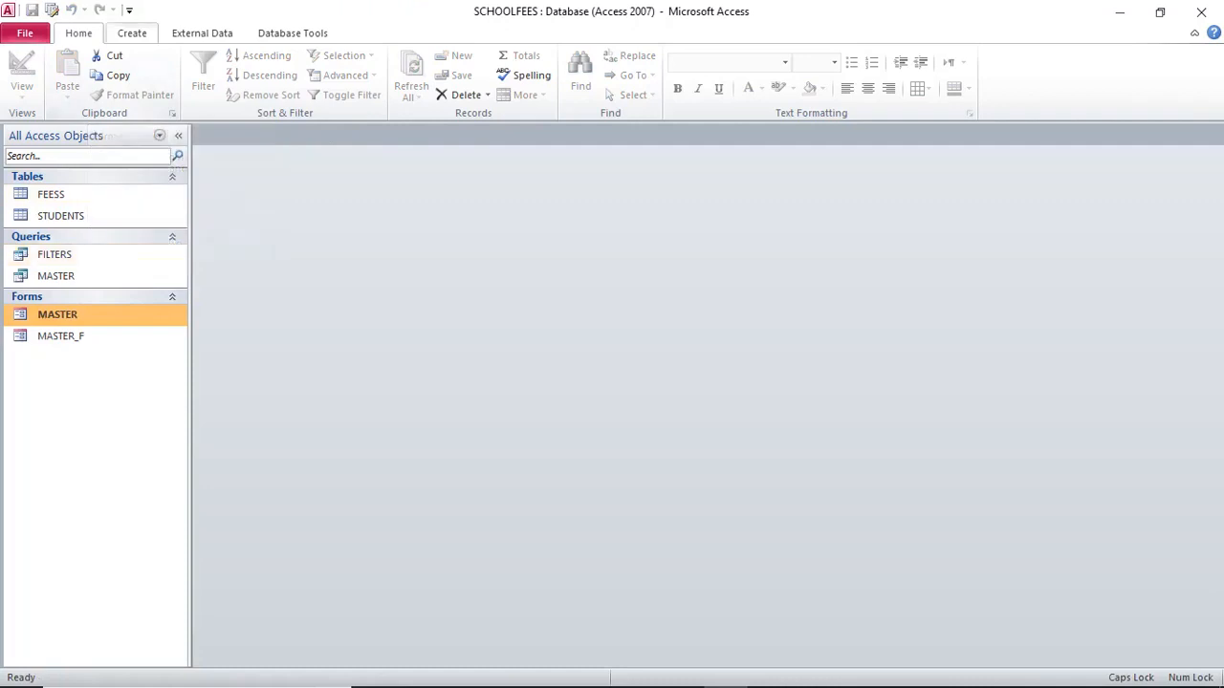
Start the Report Wizard with the MASTER query as the report's source
left_click(132, 32)
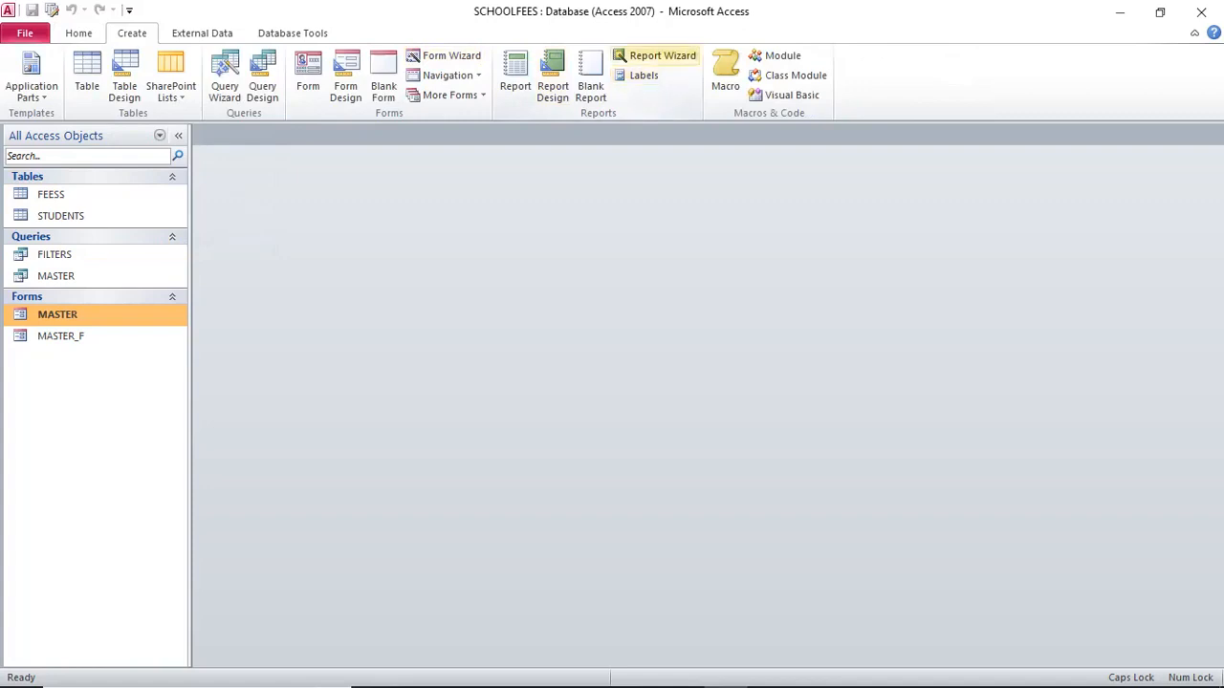
left_click(656, 56)
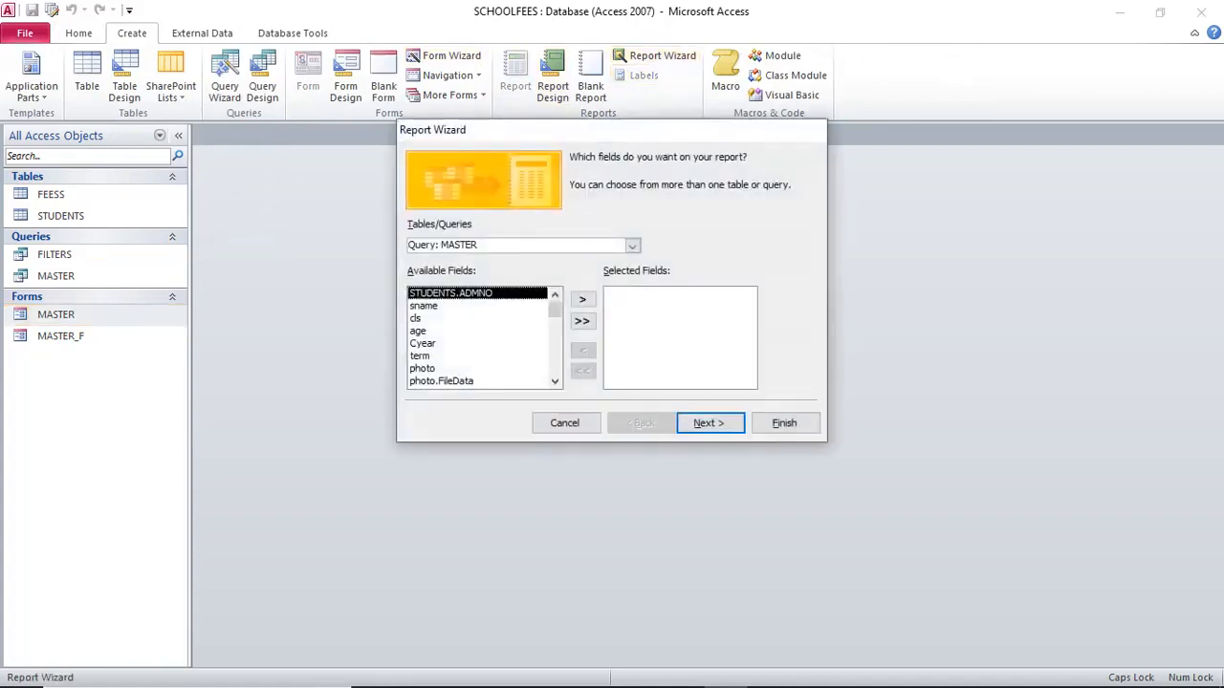
left_click(633, 246)
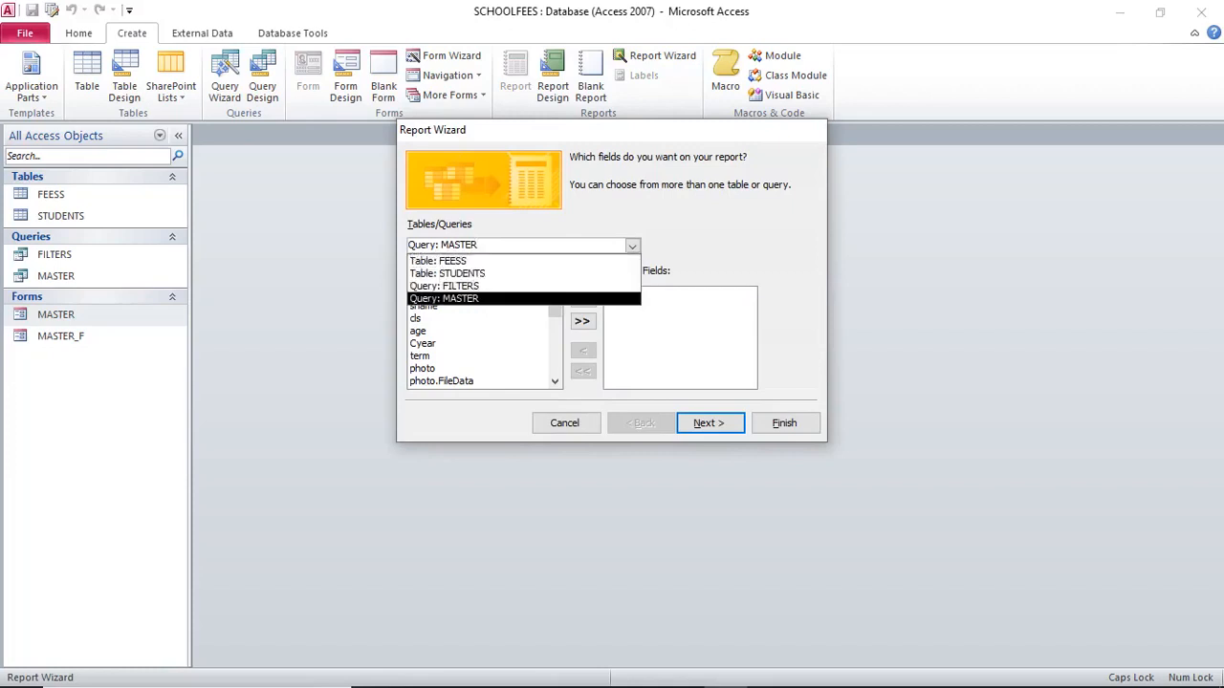
left_click(422, 300)
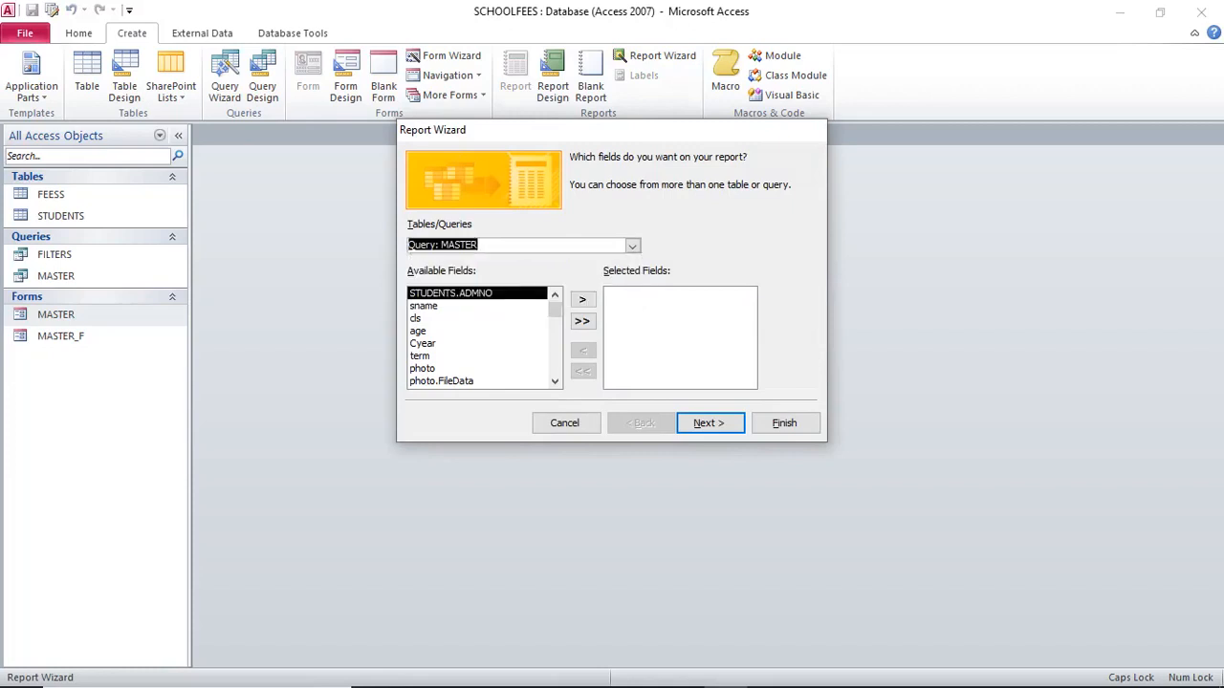
Add the STUDENTS.ADMNO, sname, cls, Cyear and term fields to the report
left_click(582, 299)
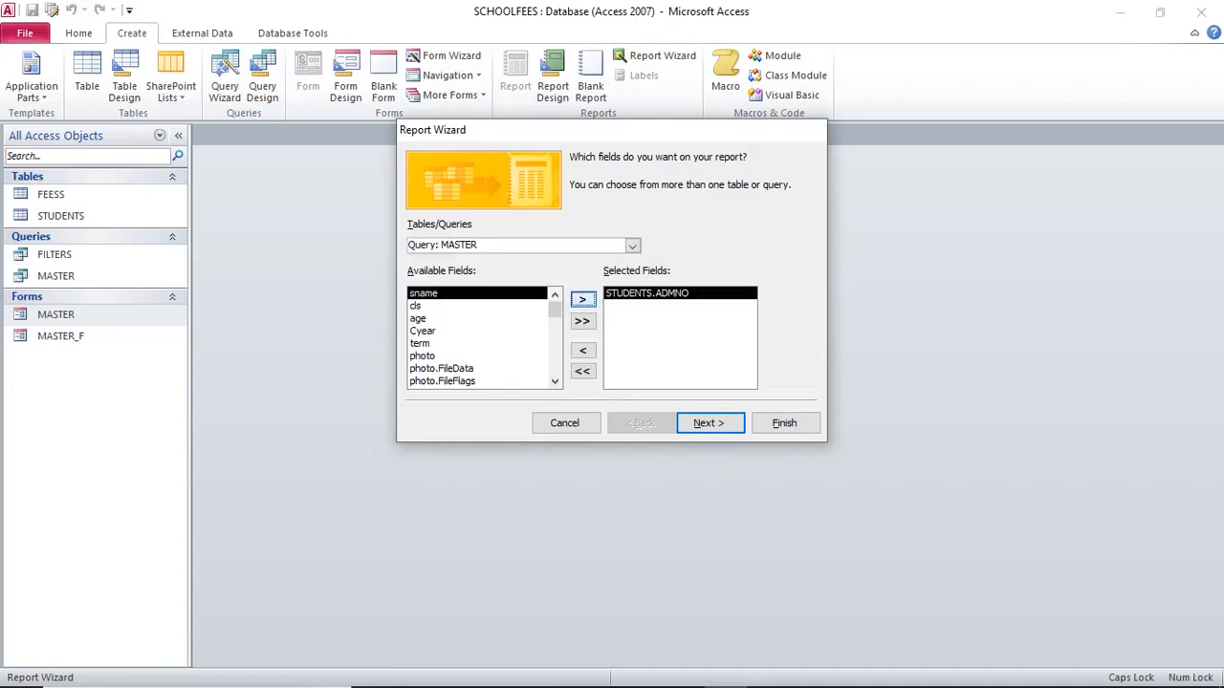
left_click(582, 299)
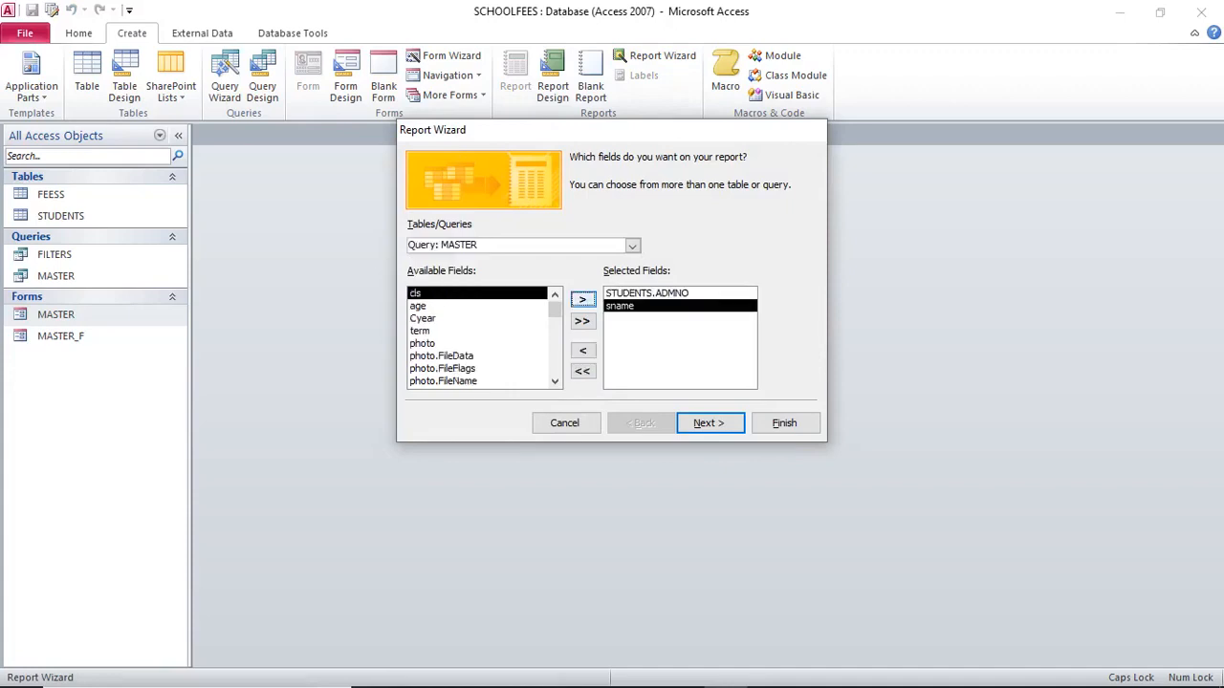
left_click(583, 300)
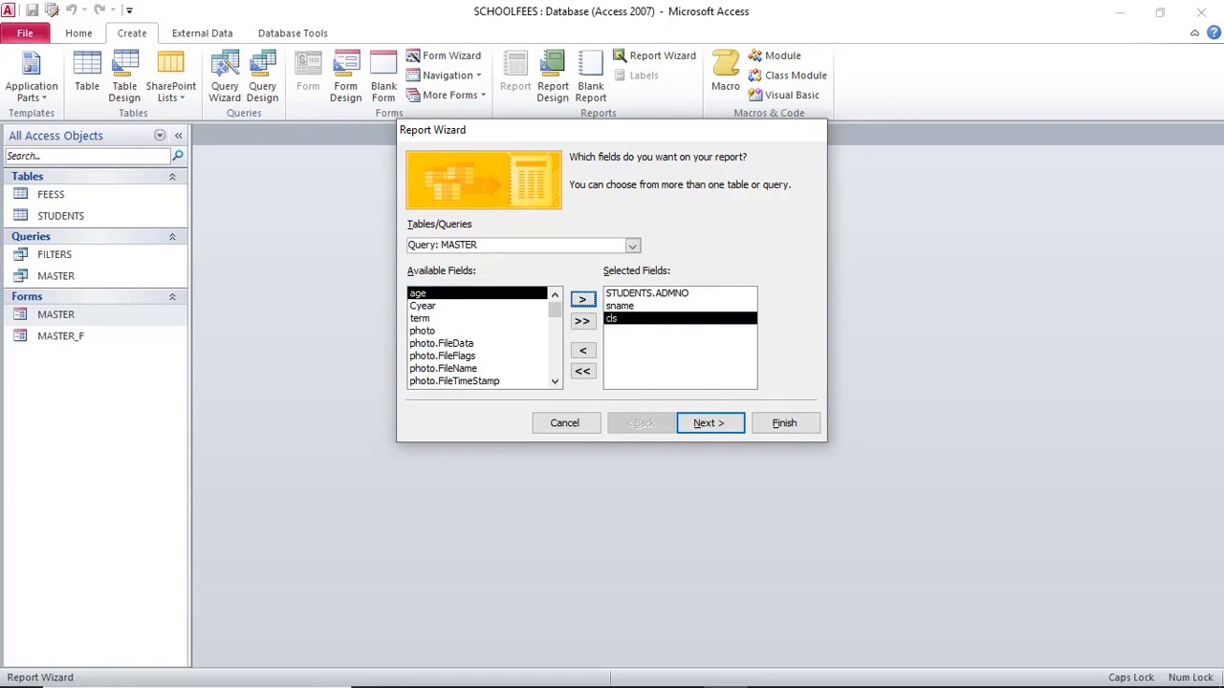
left_click(423, 306)
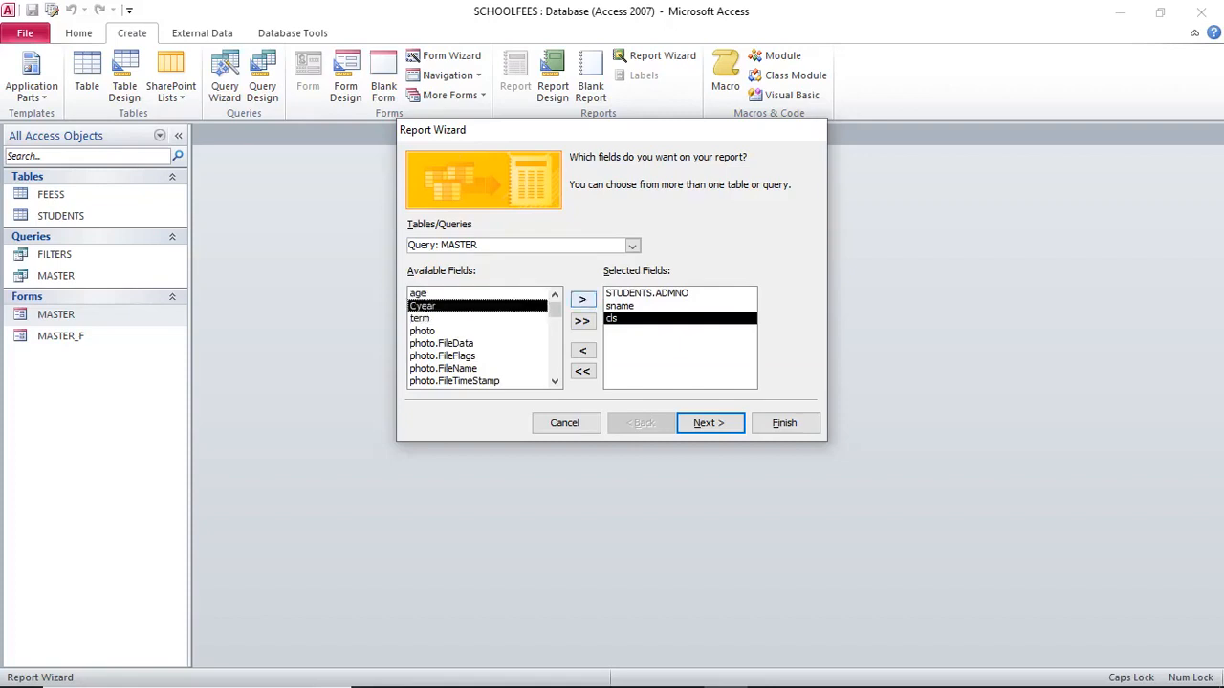
left_click(582, 300)
left_click(582, 300)
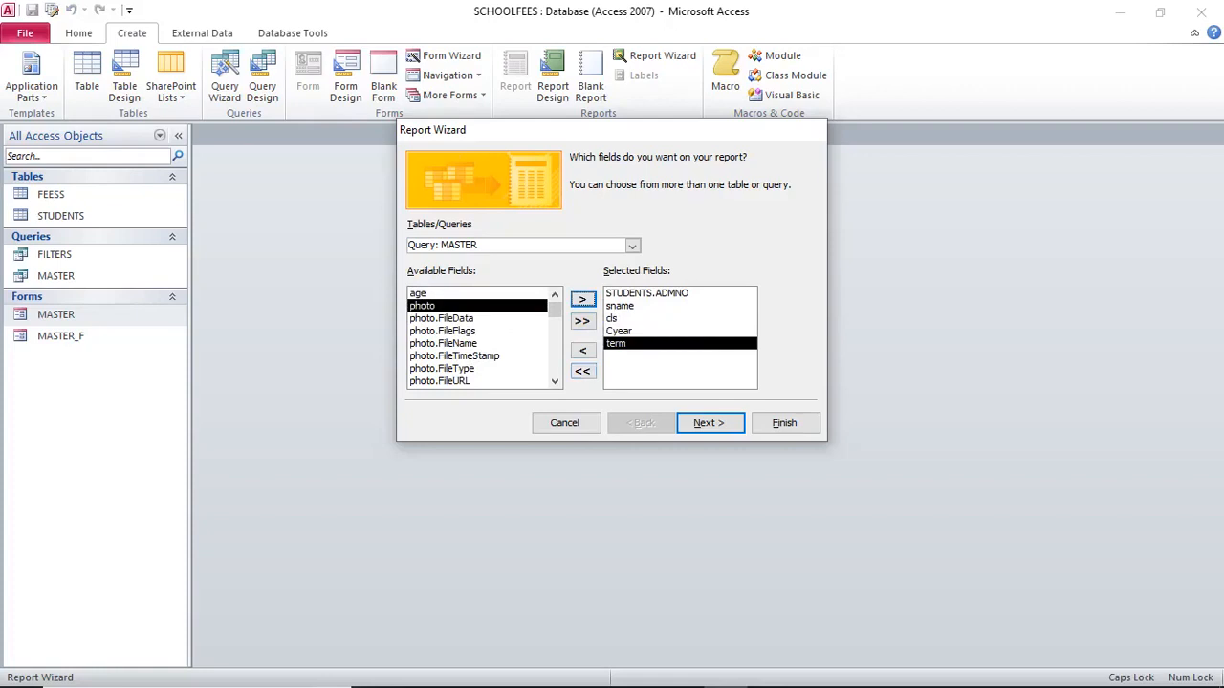
Add the FEESPAID and BALANCE fields to the report's selected fields
scroll(483, 337, "down", 3)
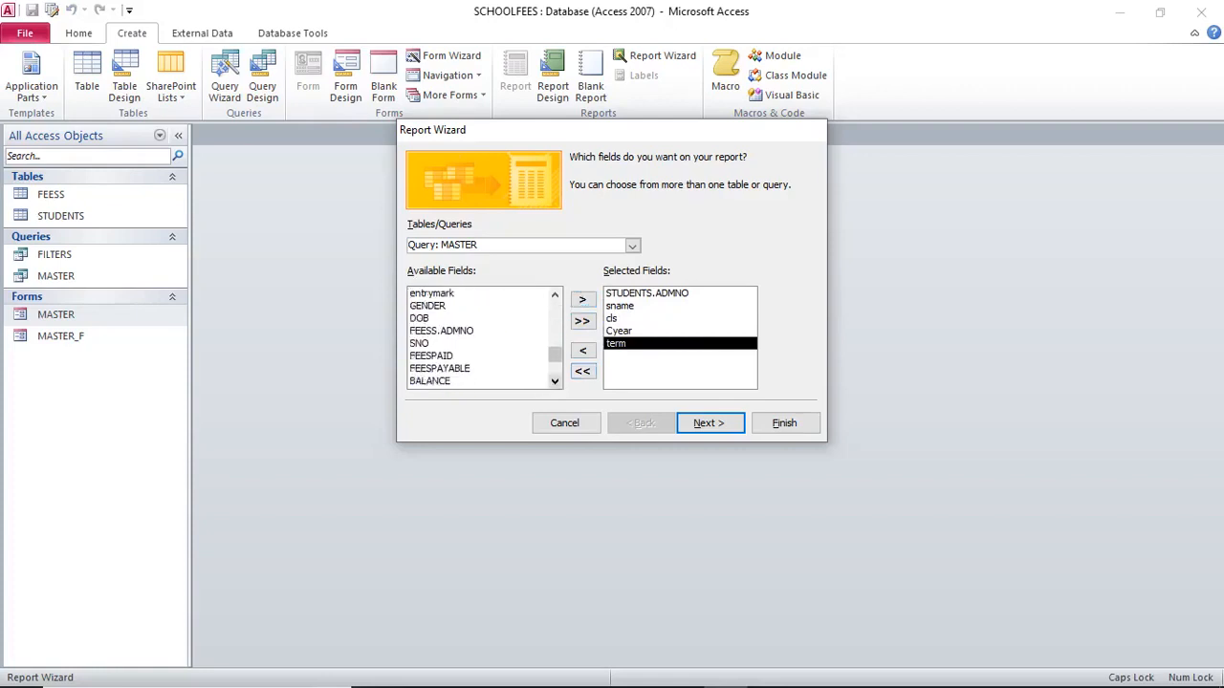
left_click(555, 381)
left_click(431, 344)
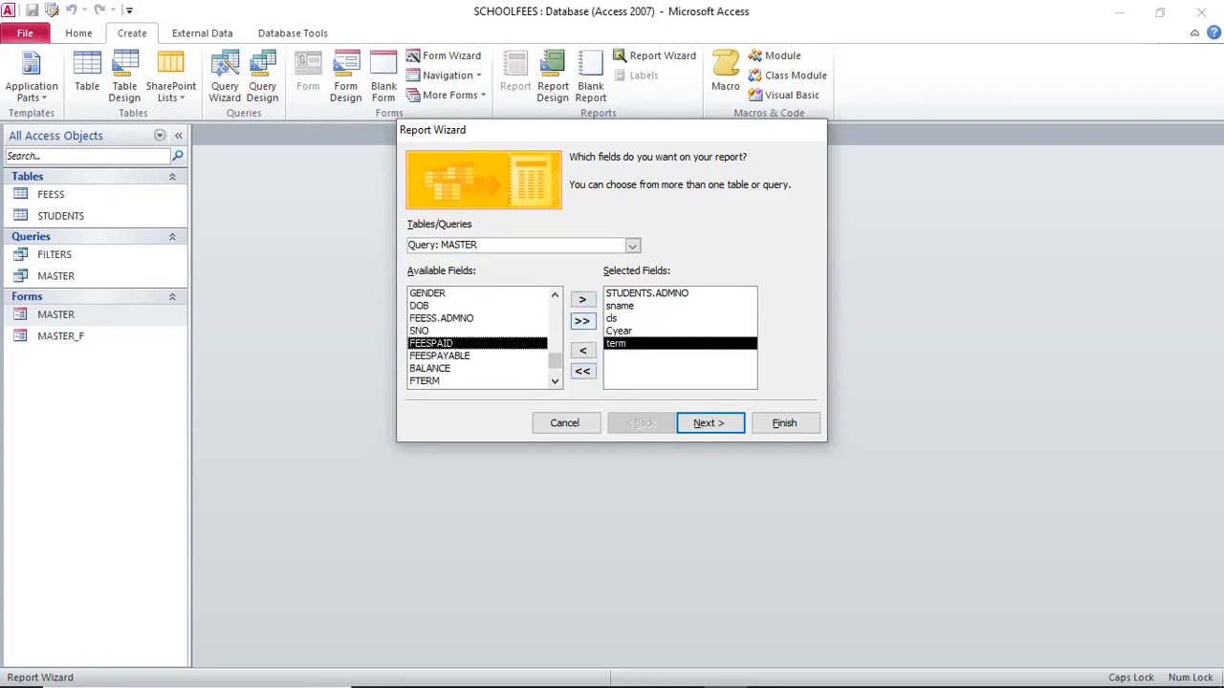
left_click(583, 300)
left_click(430, 355)
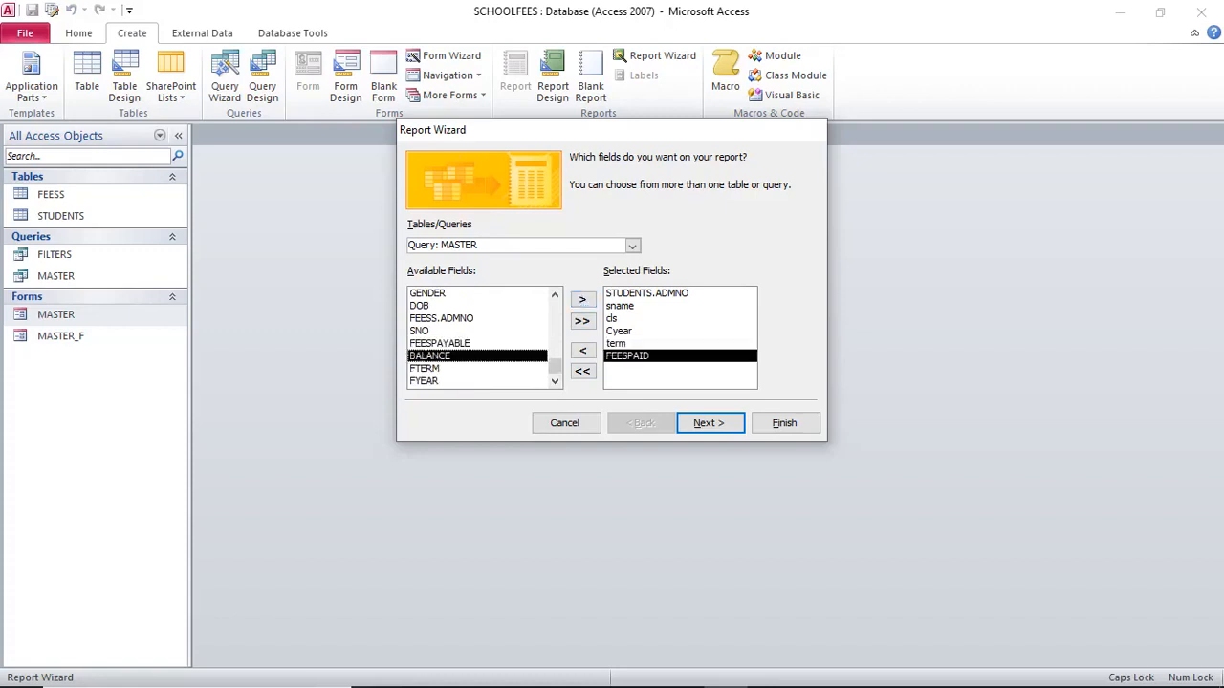
left_click(582, 299)
Keep the report data viewed by STUDENTS and continue to the sorting options without adding grouping levels
left_click(709, 423)
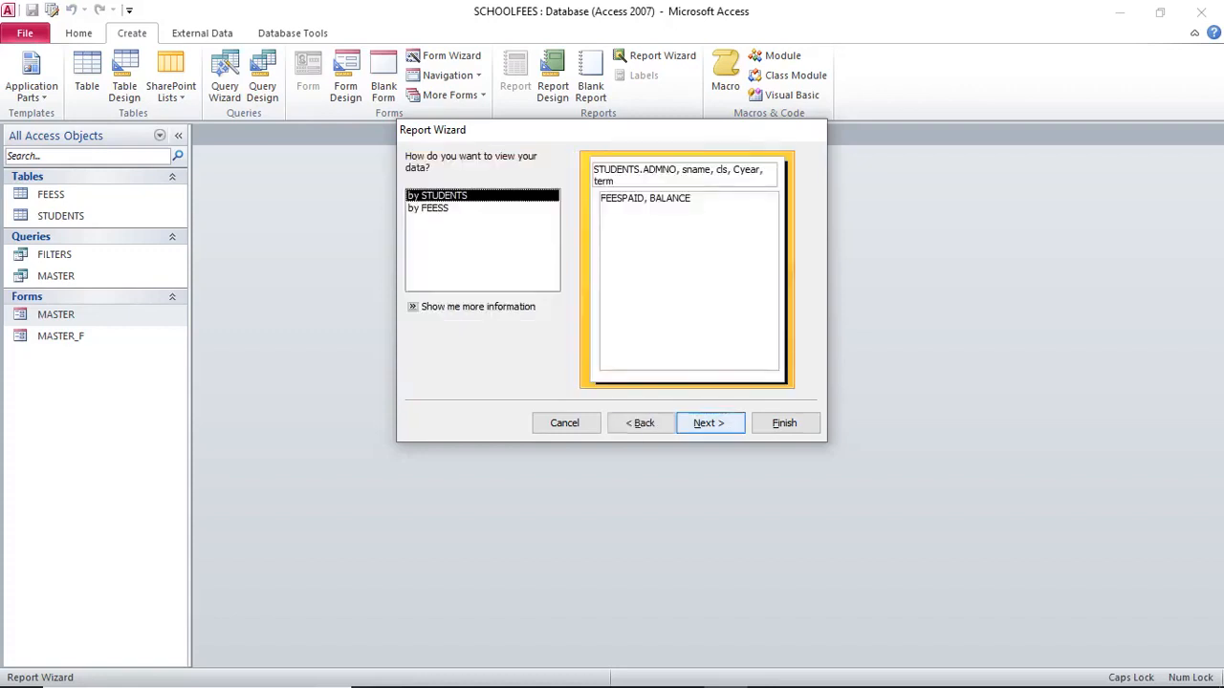
left_click(708, 423)
key("Return")
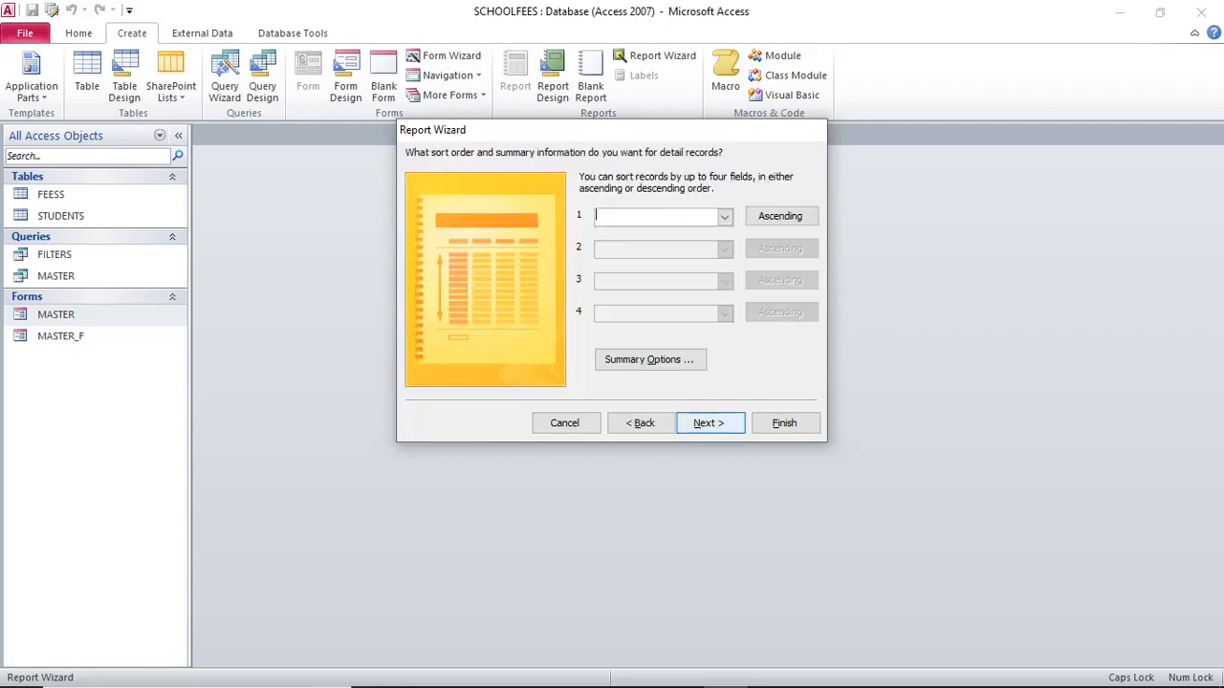
Sort the report's detail records by BALANCE in ascending order
key("alt+Down")
key("Down")
key("Down")
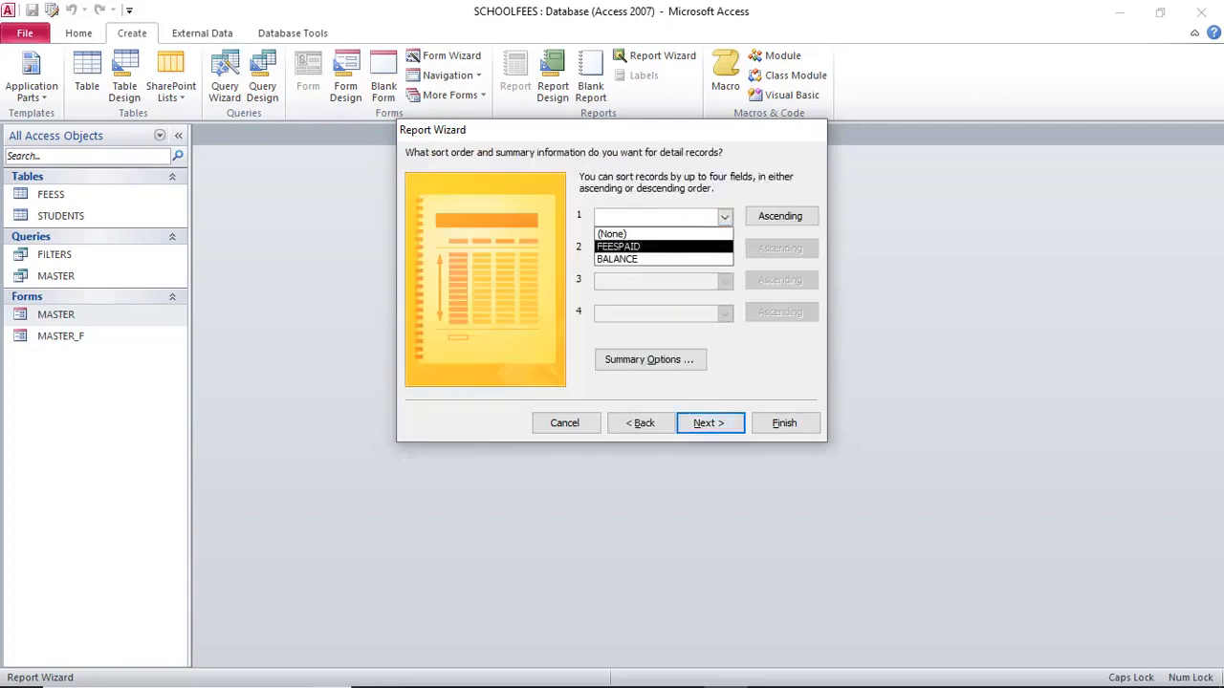
key("Up")
key("Return")
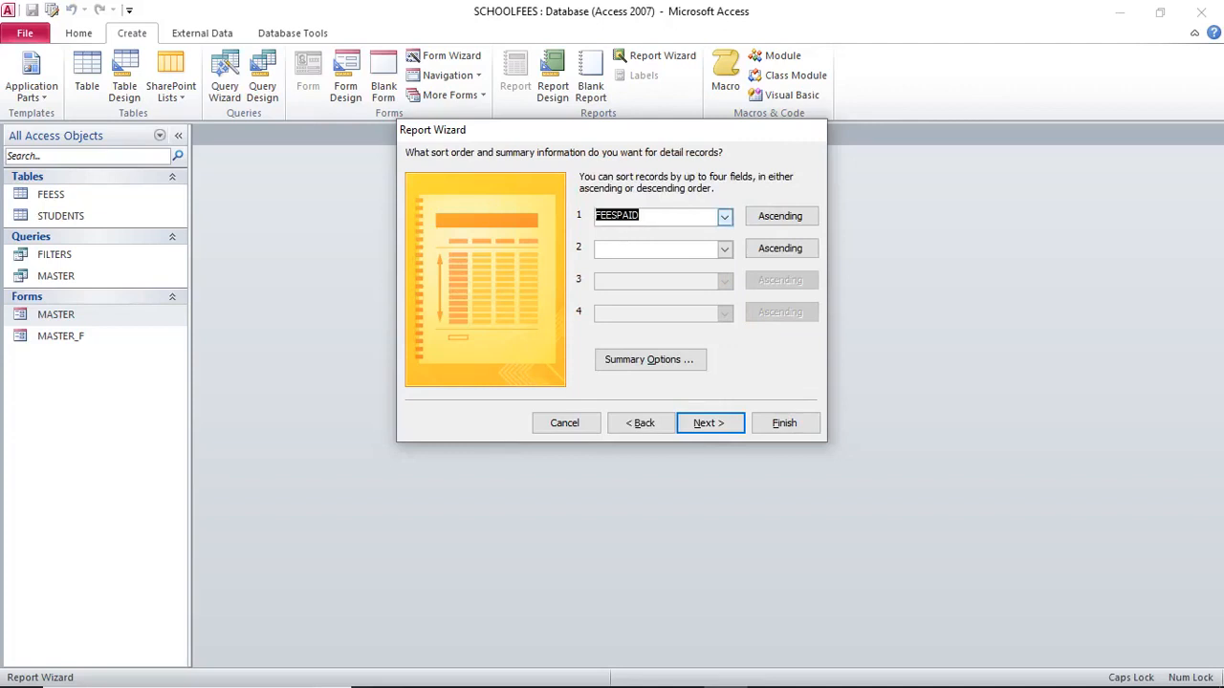
key("alt+Down")
key("Down")
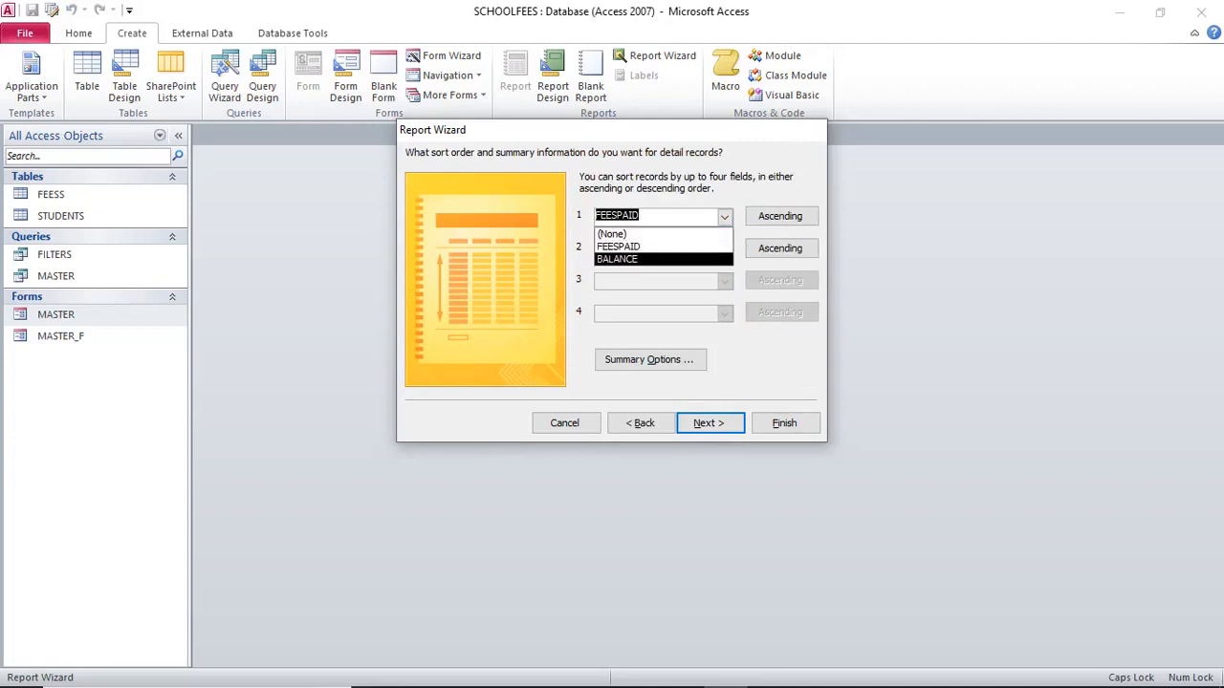
key("Return")
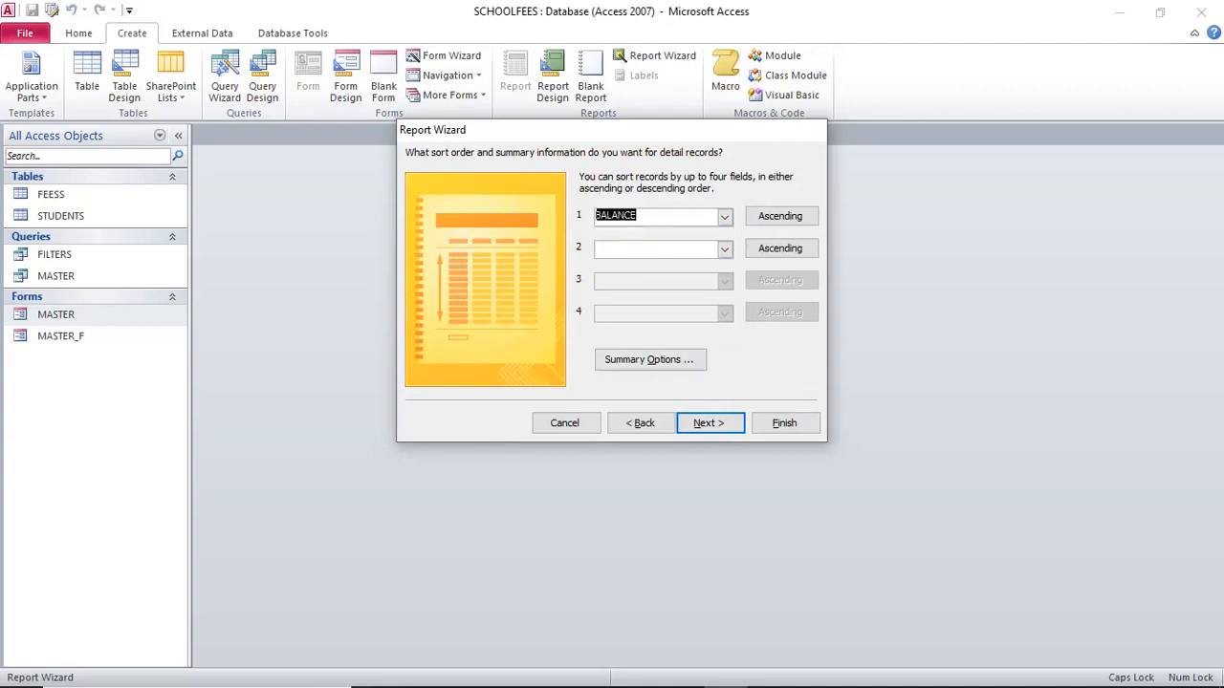
Finish the report with the Stepped layout in Portrait orientation and look over its print preview
key("Return")
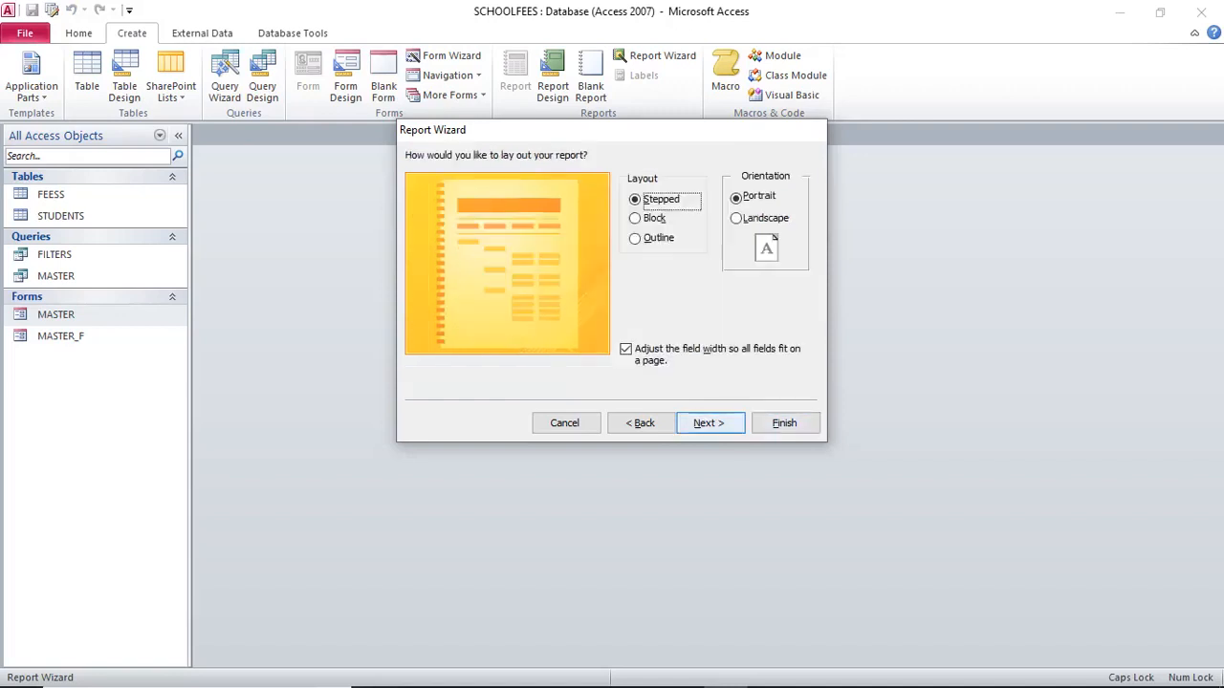
key("alt+f")
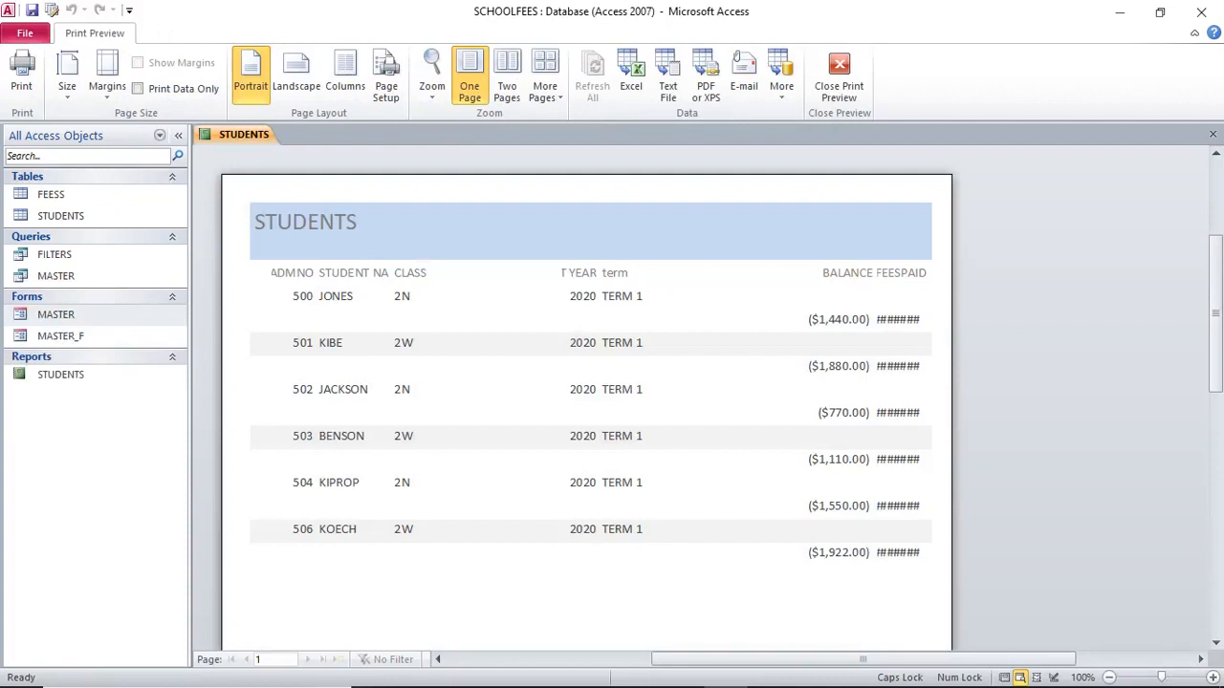
left_click(689, 363)
left_click(689, 362)
scroll(689, 362, "up", 3)
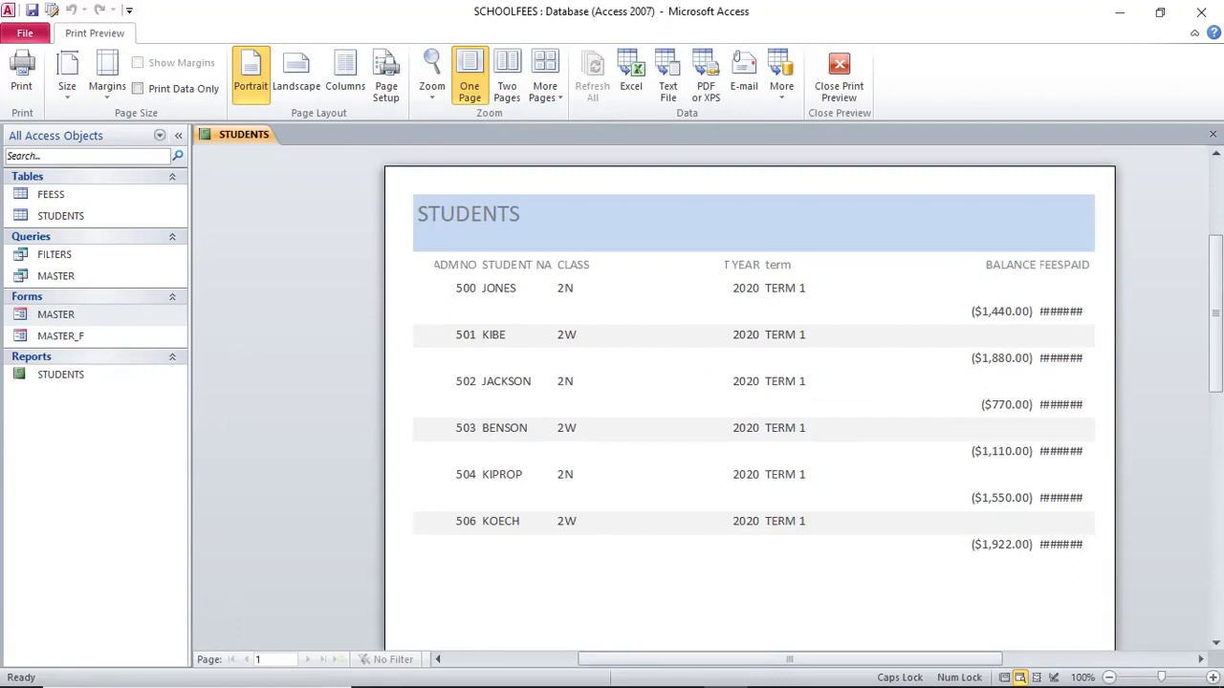
In the report design, narrow the term field, shift BALANCE toward it and widen FEESPAID to show full amounts
right_click(639, 288)
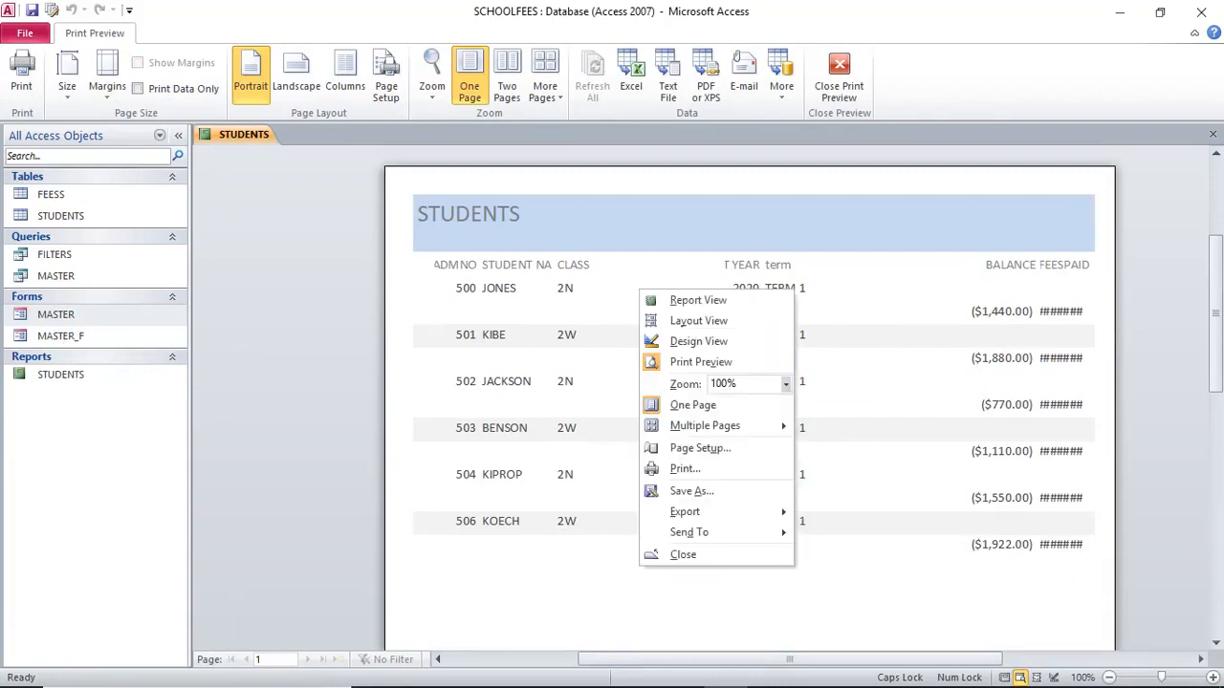
left_click(698, 342)
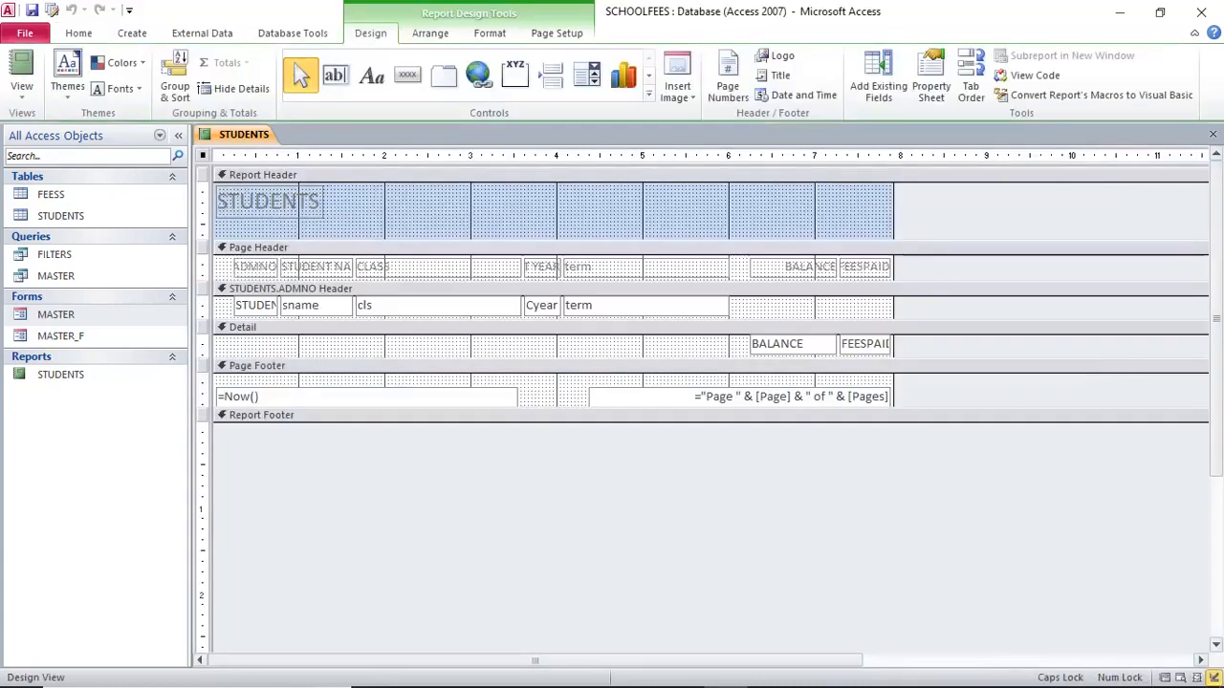
left_click(699, 328)
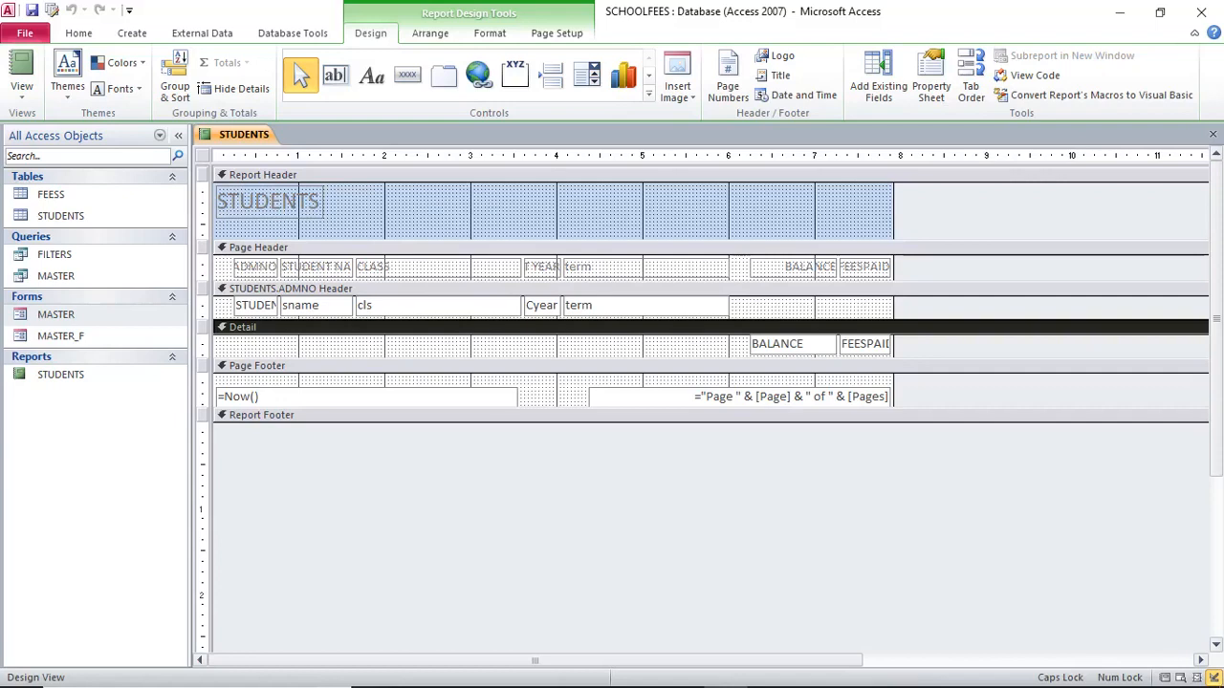
left_click(564, 305)
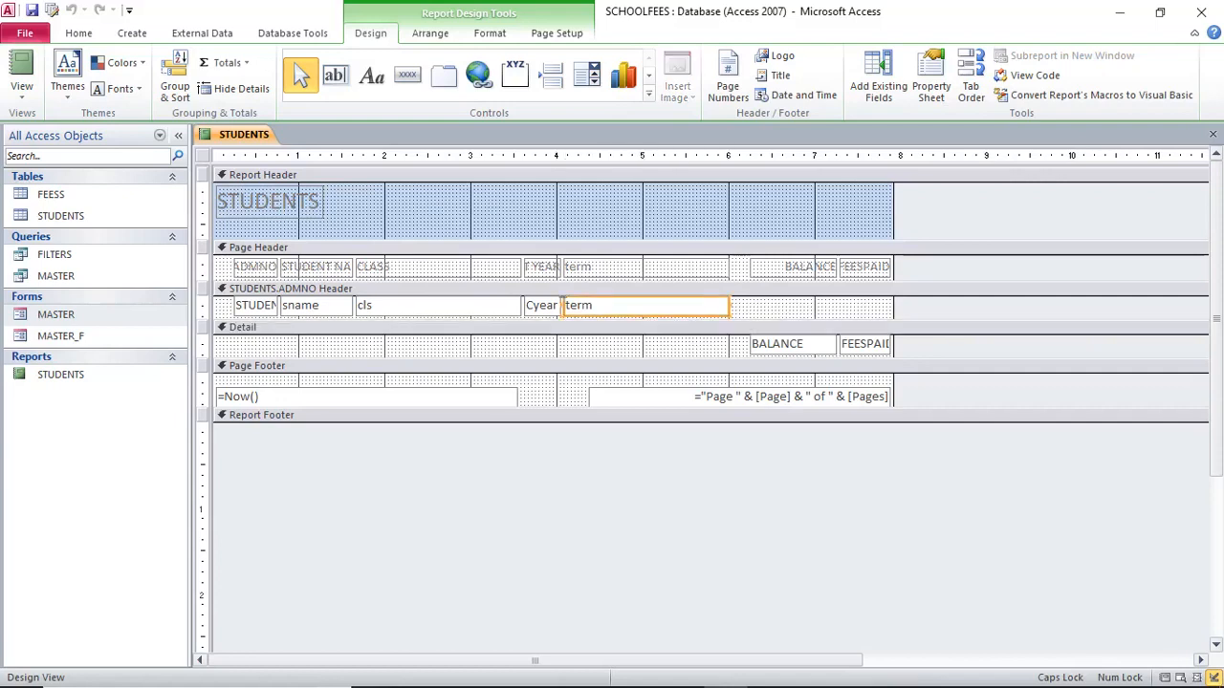
left_click_drag(729, 305, 669, 305)
left_click_drag(777, 344, 728, 344)
mouse_move(865, 344)
left_mouse_down()
mouse_move(824, 344)
mouse_move(887, 345)
left_mouse_up()
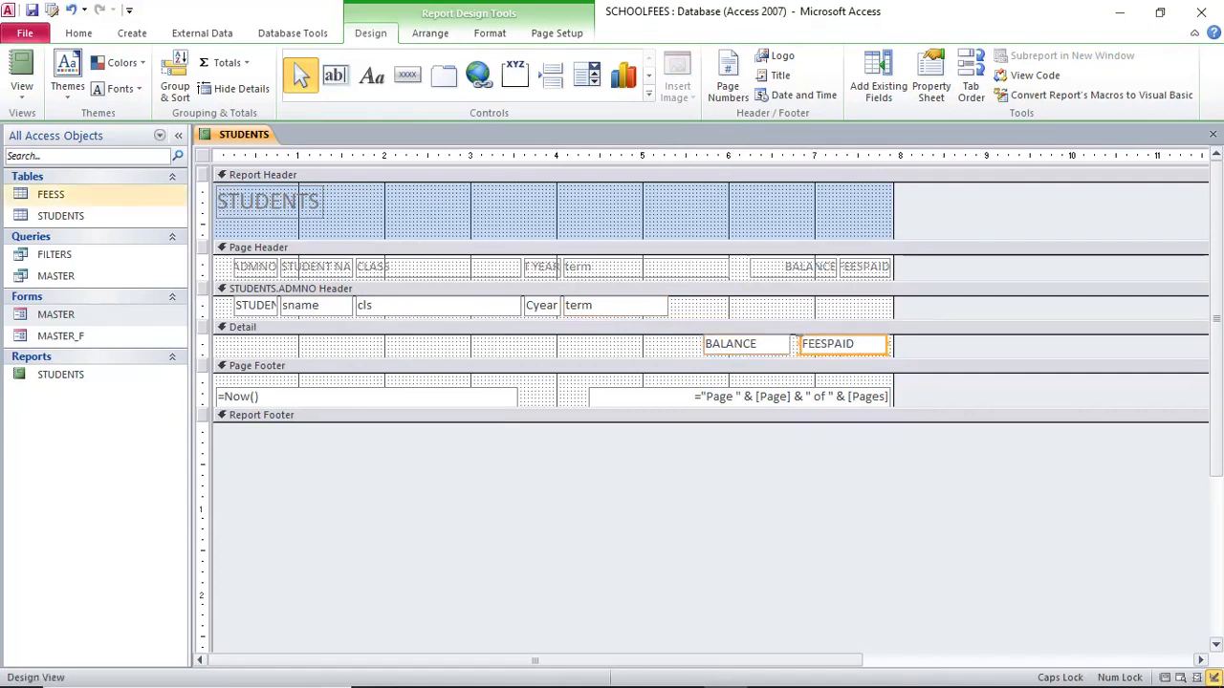
left_click(21, 65)
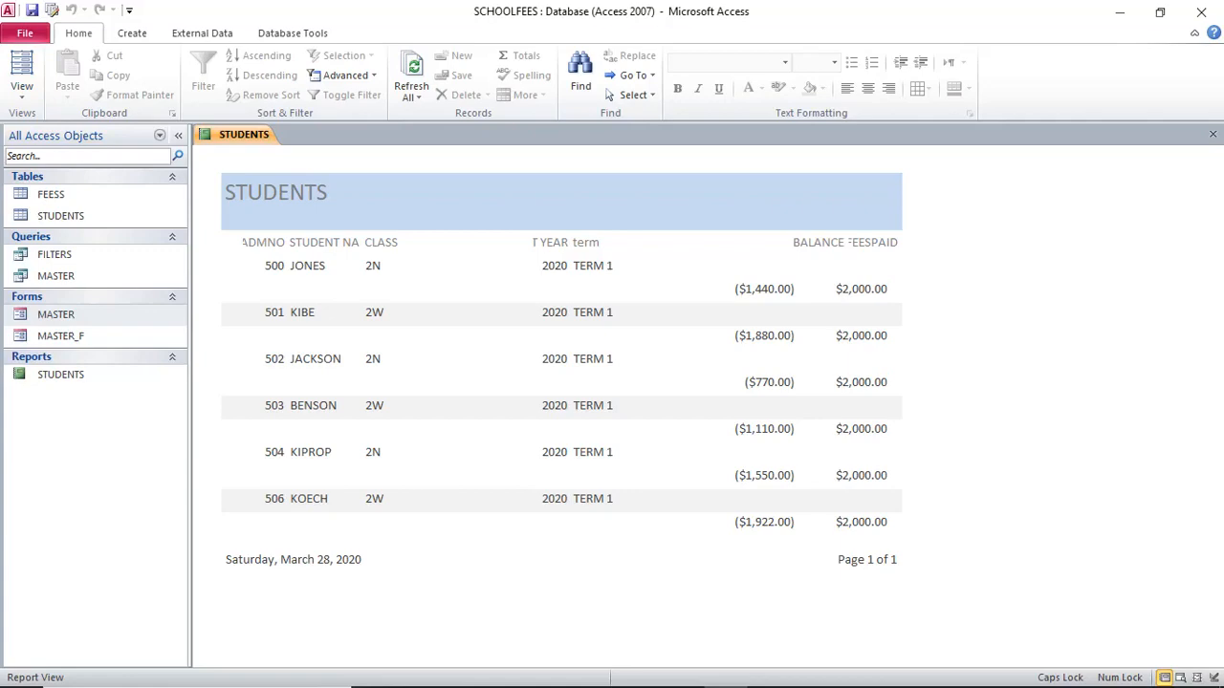
Return to the report design and widen the admission number label in the page header to the report's edge
right_click(462, 277)
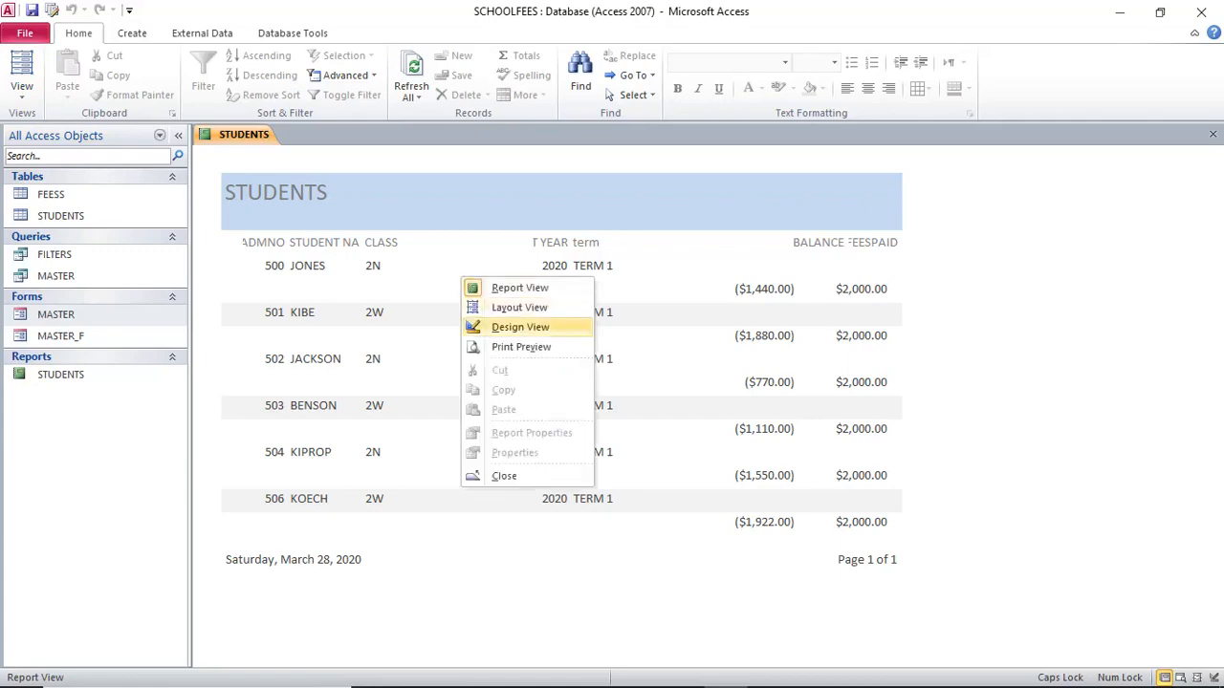
left_click(520, 327)
left_click(254, 267)
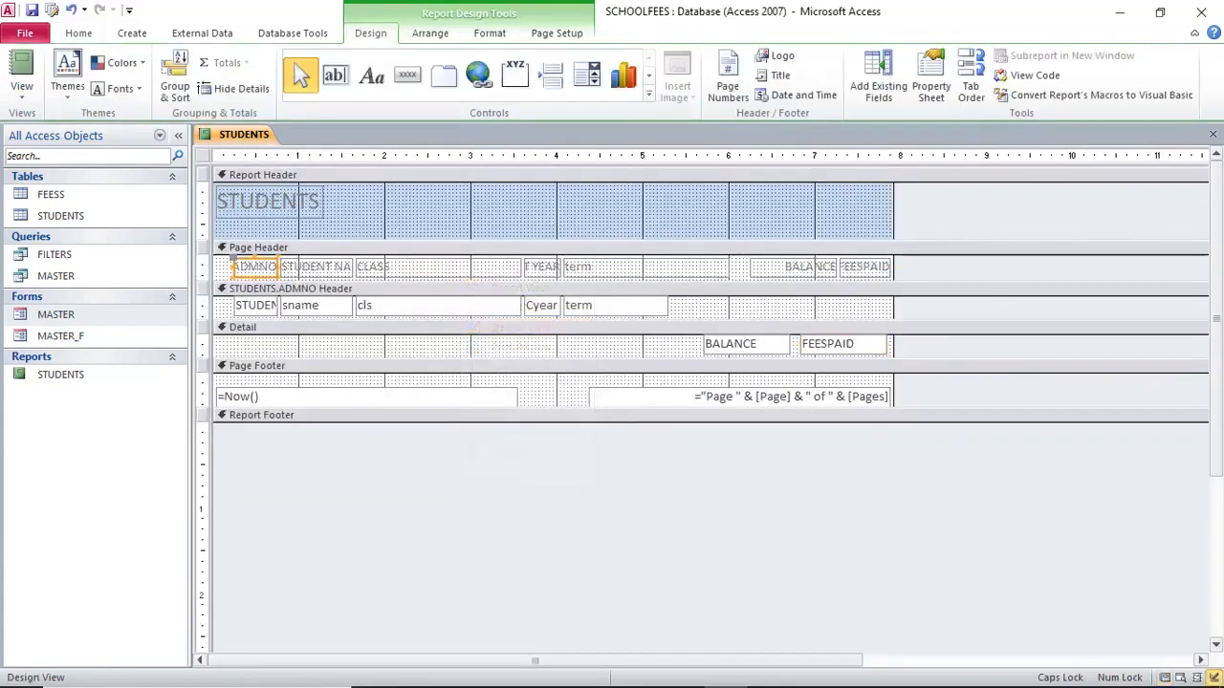
left_click_drag(234, 268, 213, 267)
Format all page header labels in red, italic Agency FB and check them in the report
left_click_drag(894, 269, 252, 271)
left_click(894, 270)
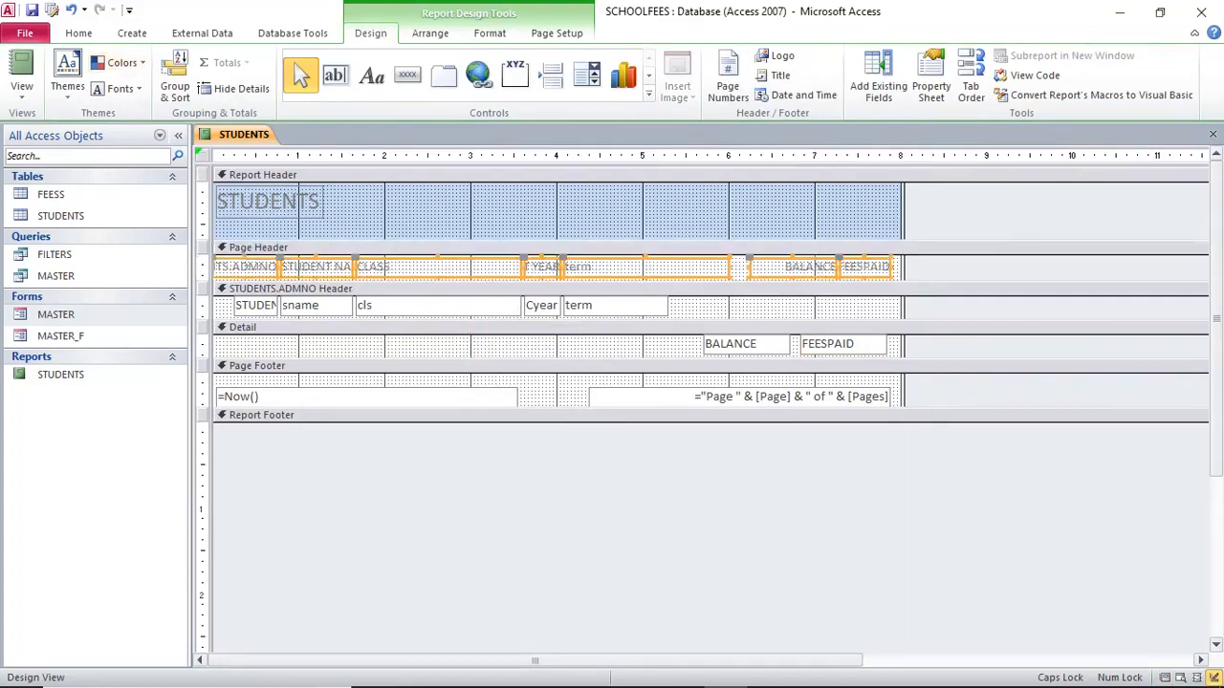
left_click(78, 33)
left_click(784, 62)
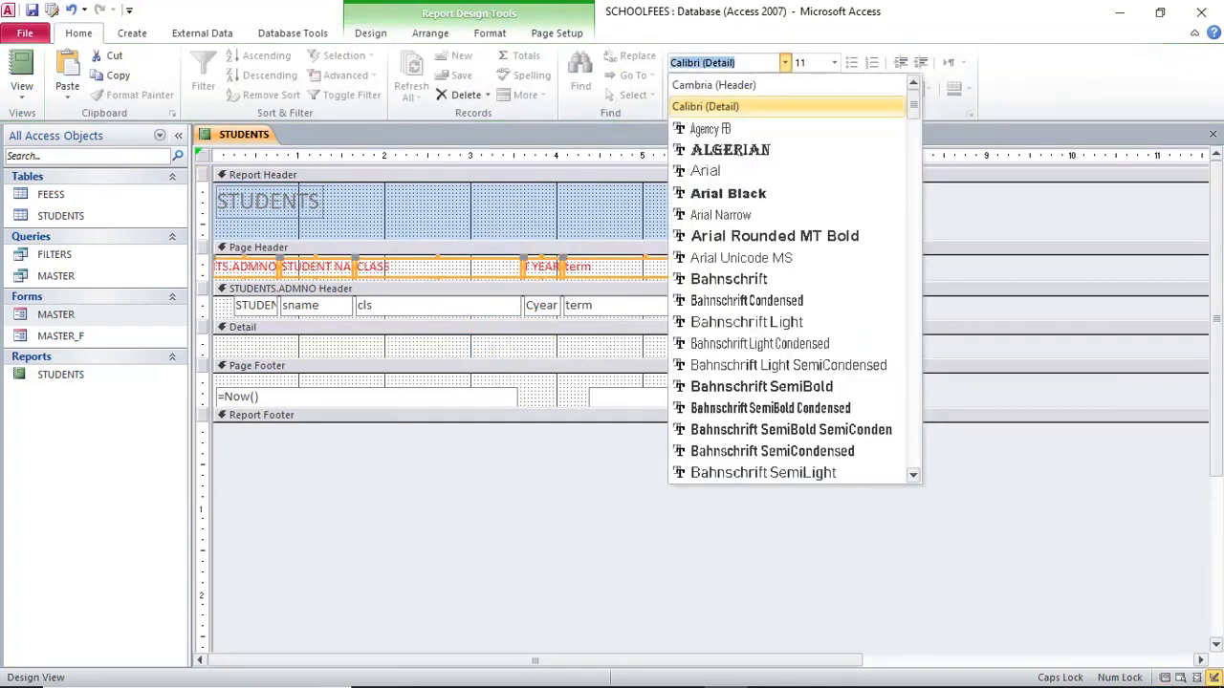
left_click(711, 128)
left_click(698, 88)
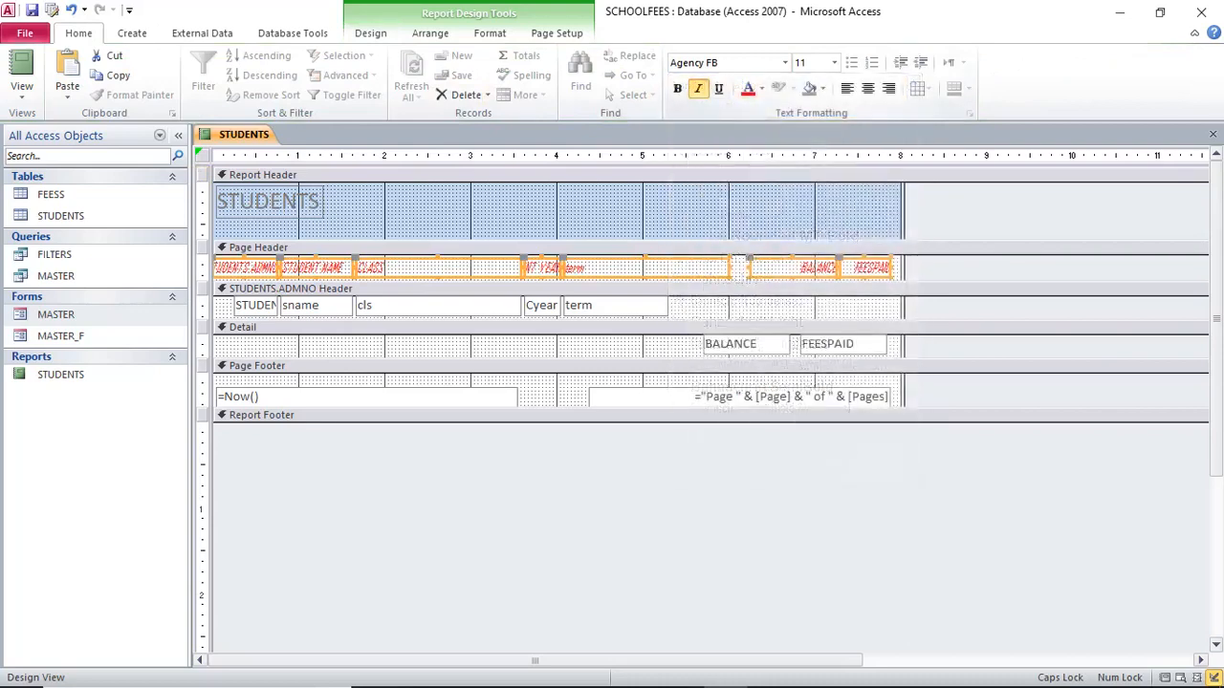
left_click(22, 67)
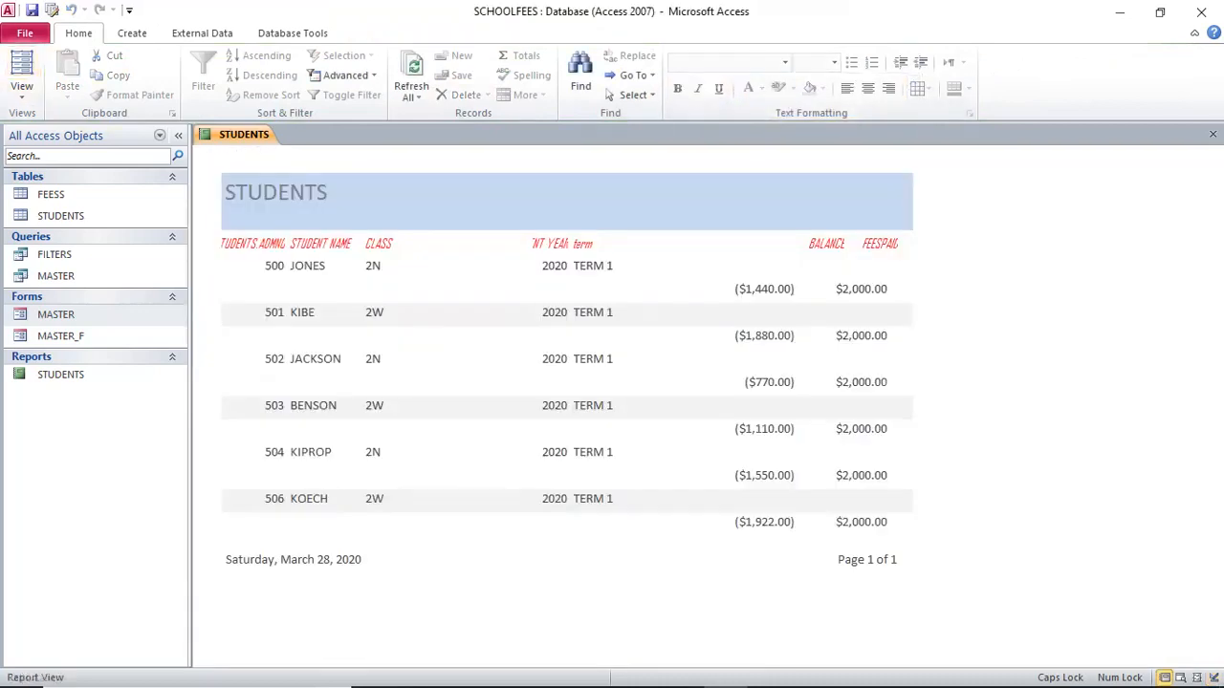
Shorten the page header's CURRENT YEAR label to YEAR in the report design
right_click(476, 241)
left_click(530, 293)
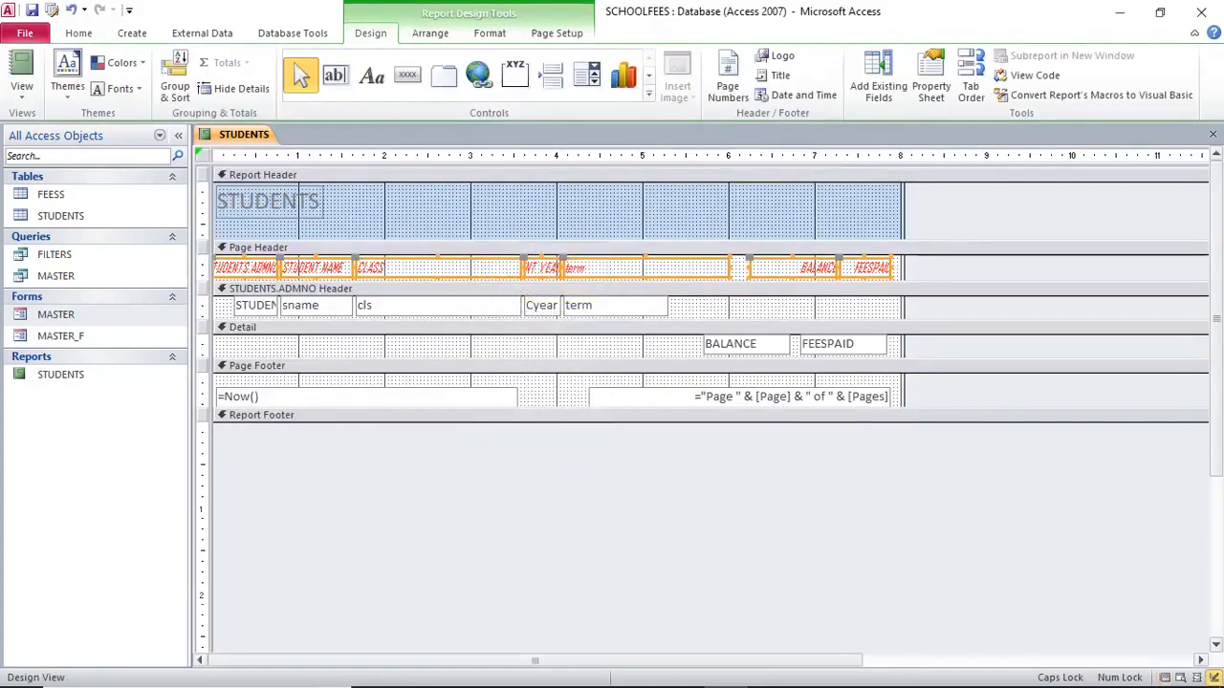
double_click(540, 268)
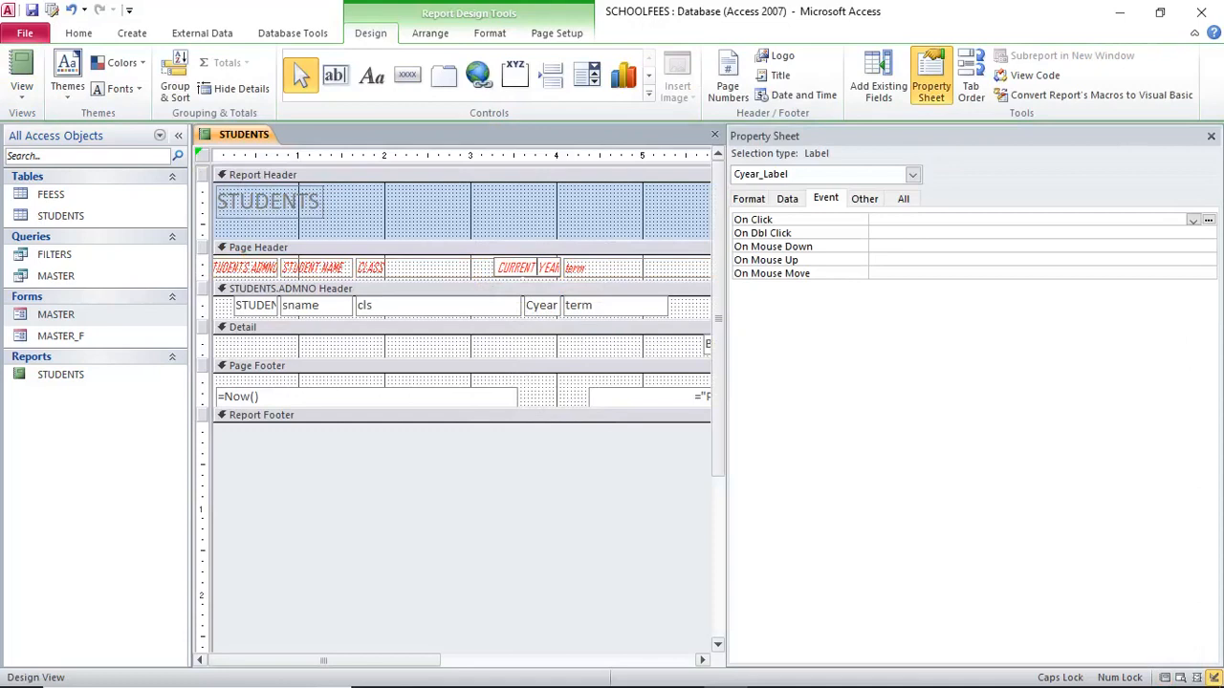
key("BackSpace")
key("BackSpace")
key("BackSpace")
key("BackSpace")
key("BackSpace")
key("BackSpace")
key("BackSpace")
key("BackSpace")
left_click(356, 306)
Shorten the STUDENTS.ADMNO label in the page header to ADMNO and check the report
left_click(256, 268)
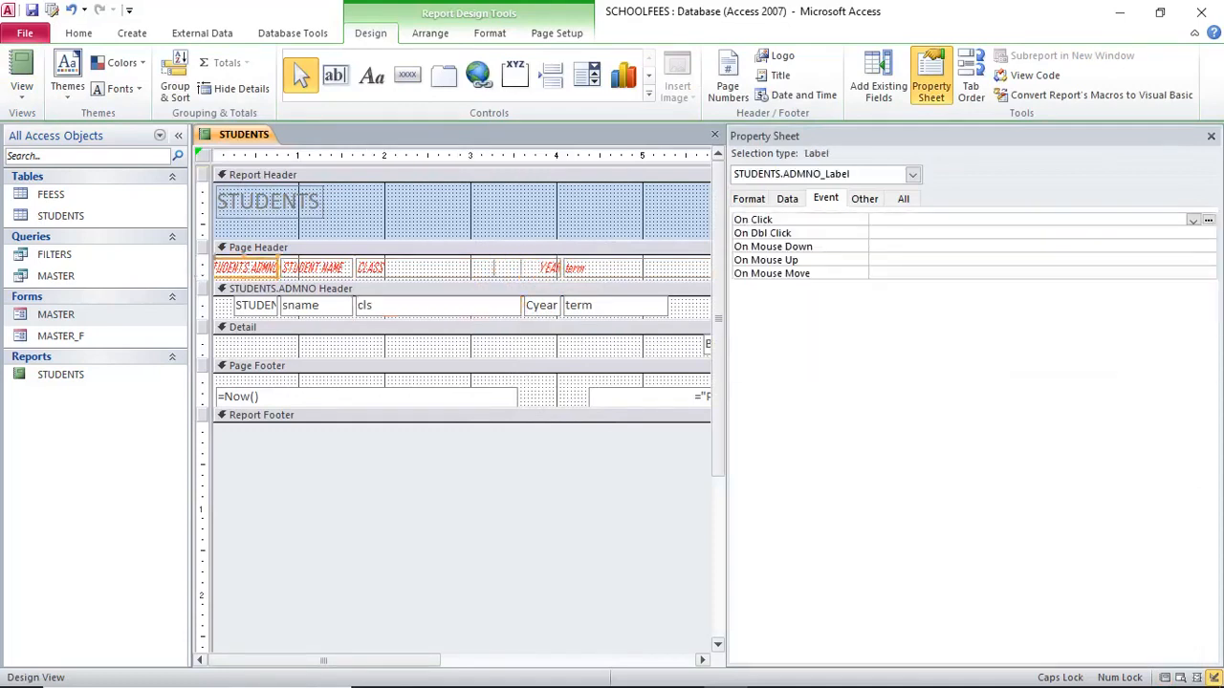
left_click(256, 267)
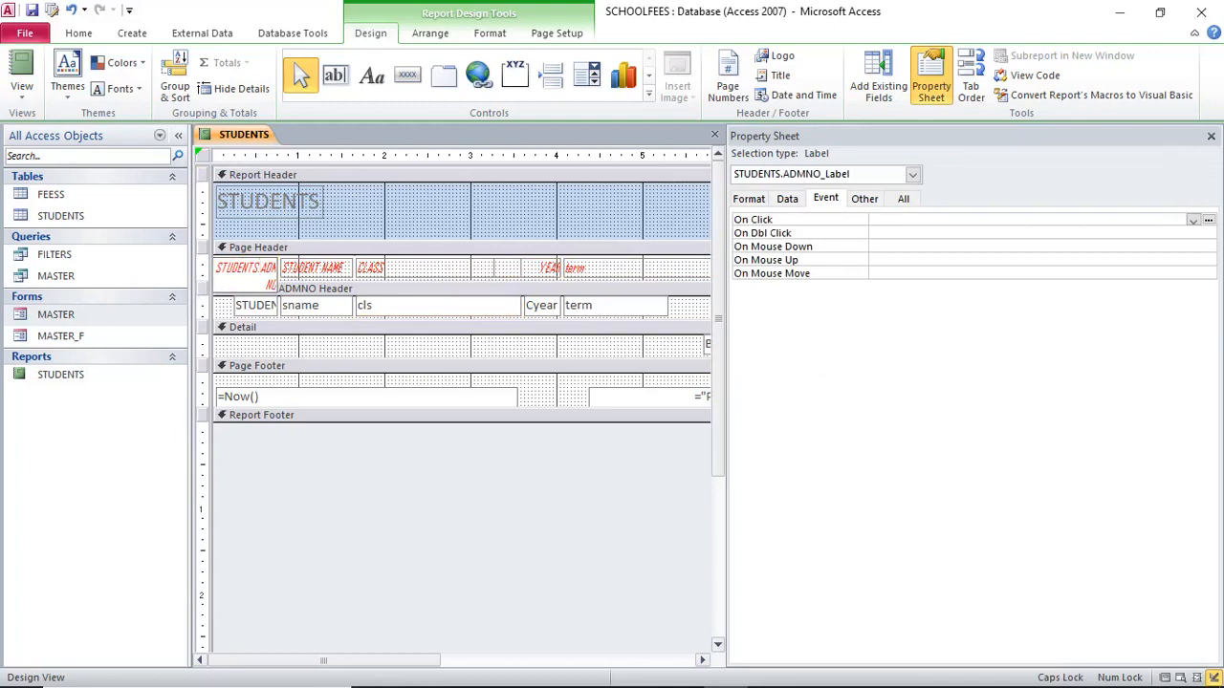
key("BackSpace")
key("BackSpace")
key("BackSpace")
key("BackSpace")
key("BackSpace")
key("BackSpace")
key("BackSpace")
key("BackSpace")
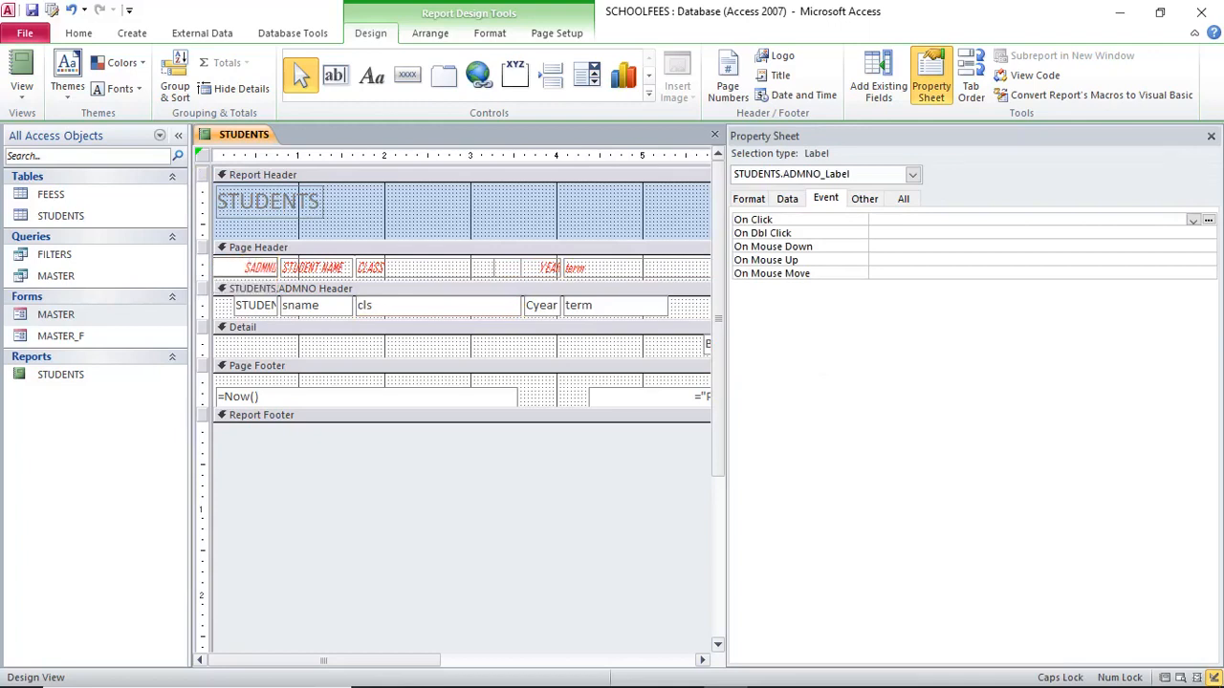
left_click(201, 155)
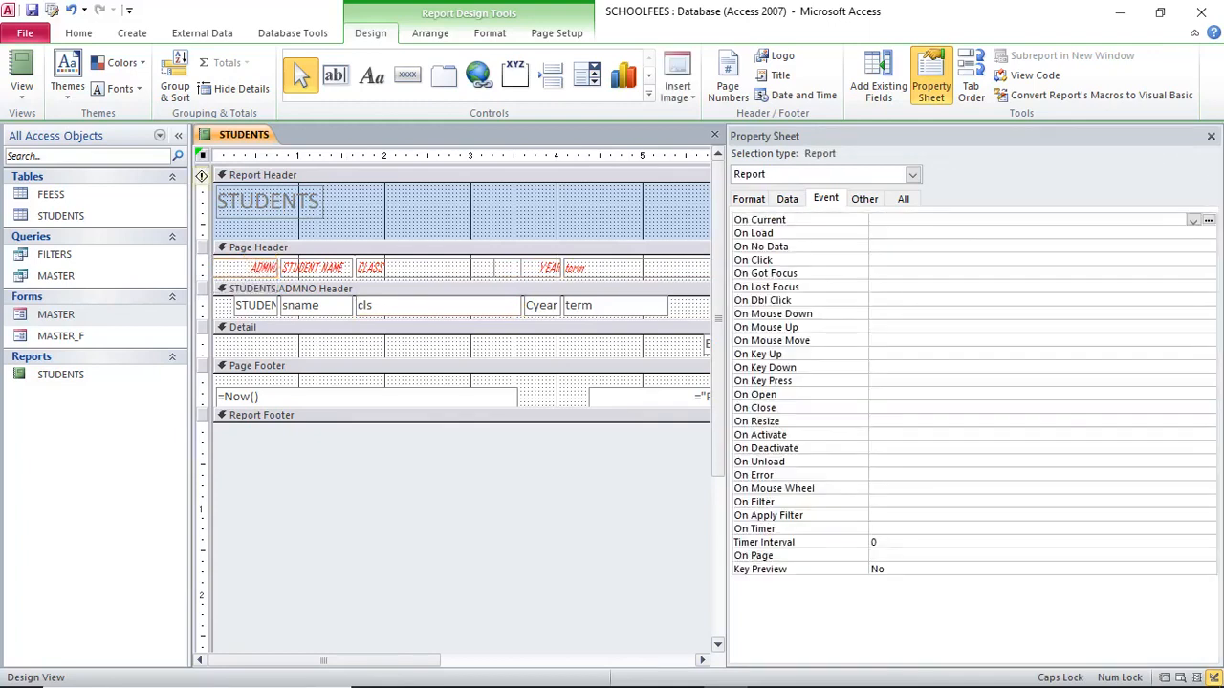
left_click(21, 67)
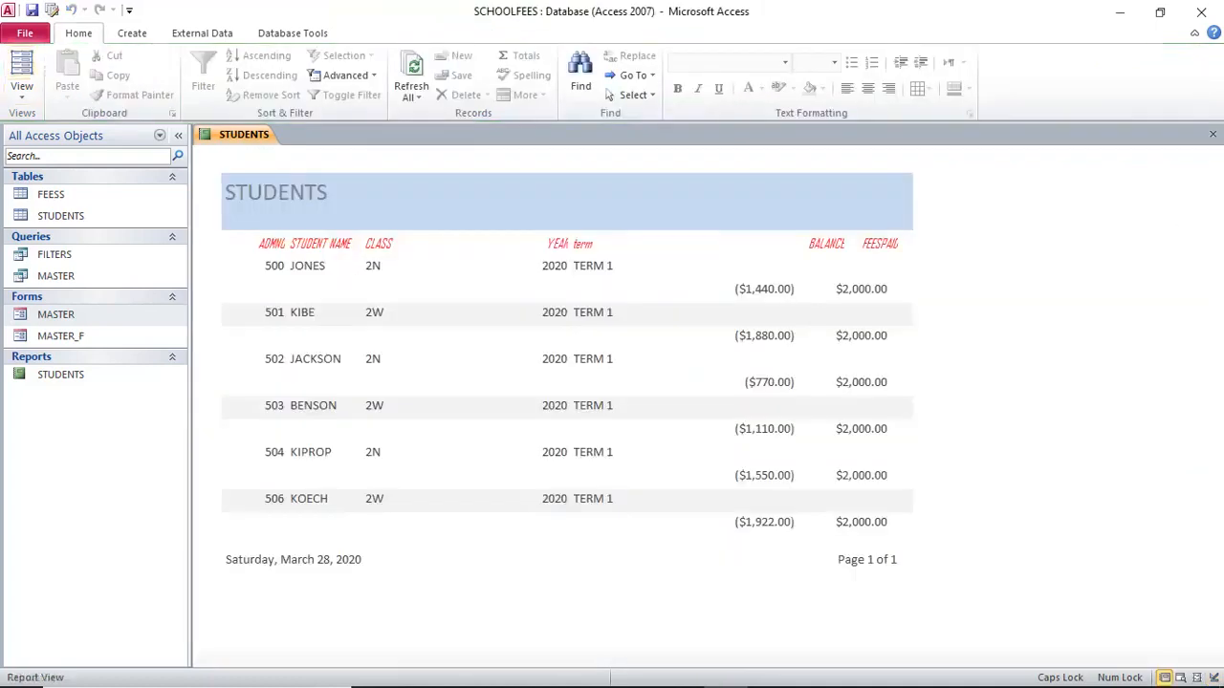
Close the label properties in the report design, then left-align all page header labels and make them bold
right_click(432, 239)
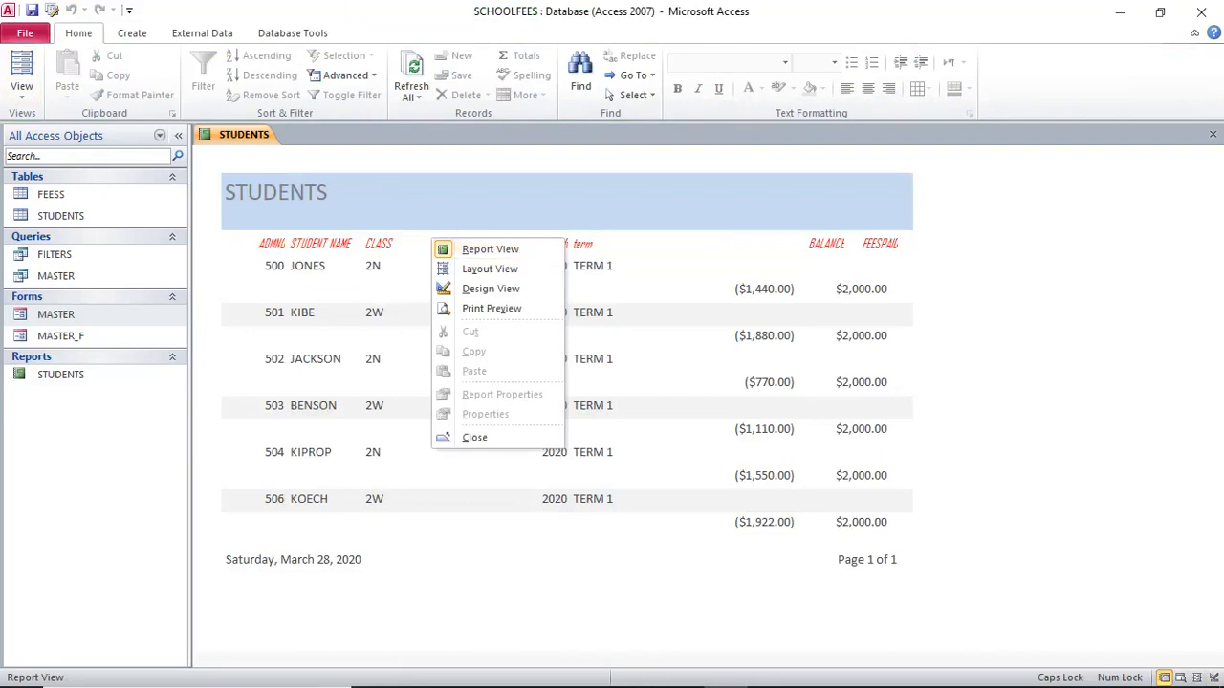
left_click(491, 287)
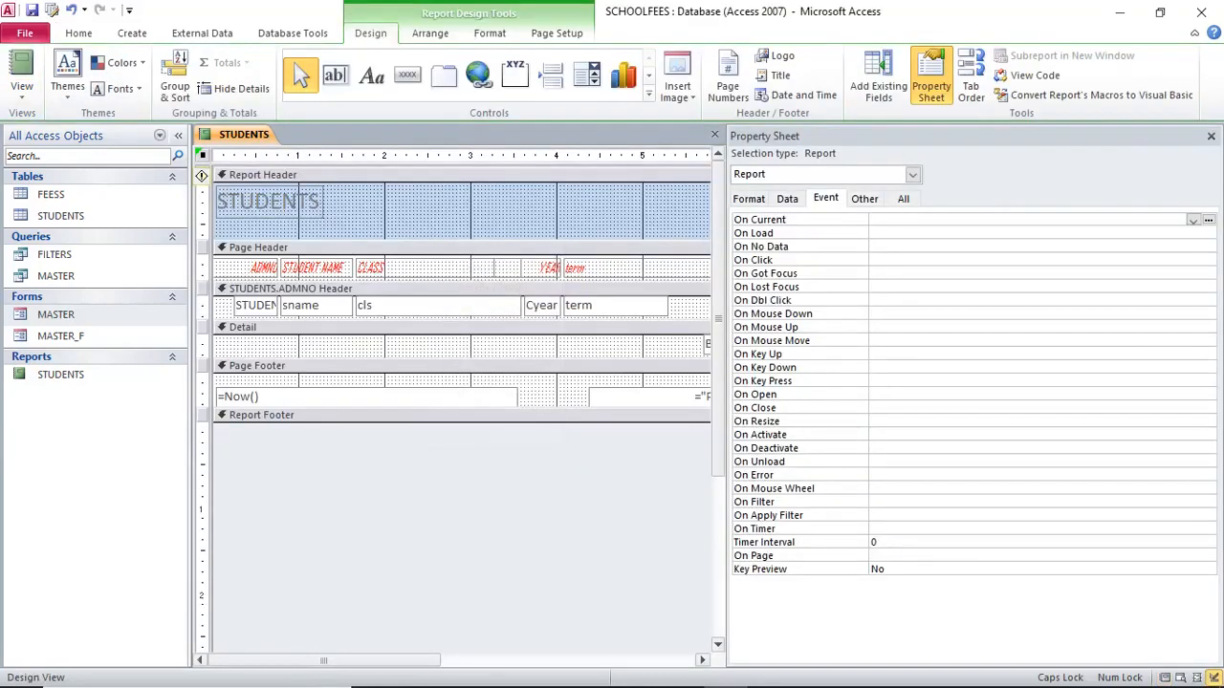
left_click(1211, 136)
left_click_drag(899, 262, 273, 268)
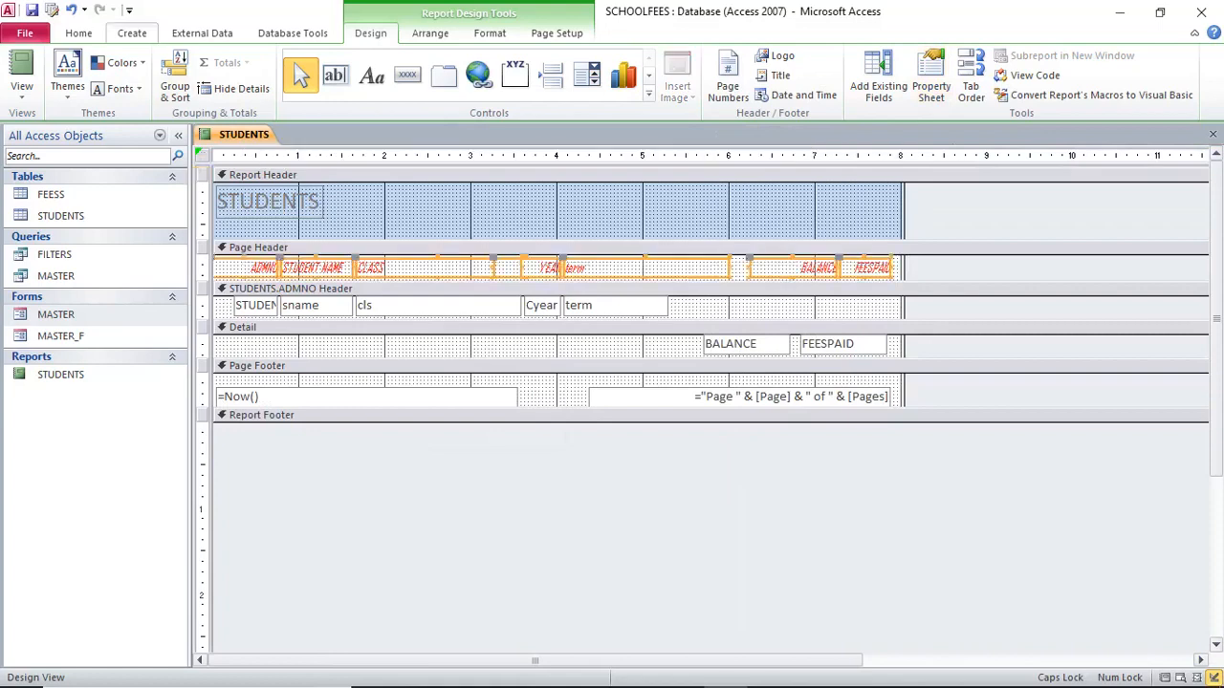
left_click(132, 33)
left_click(79, 32)
left_click(847, 88)
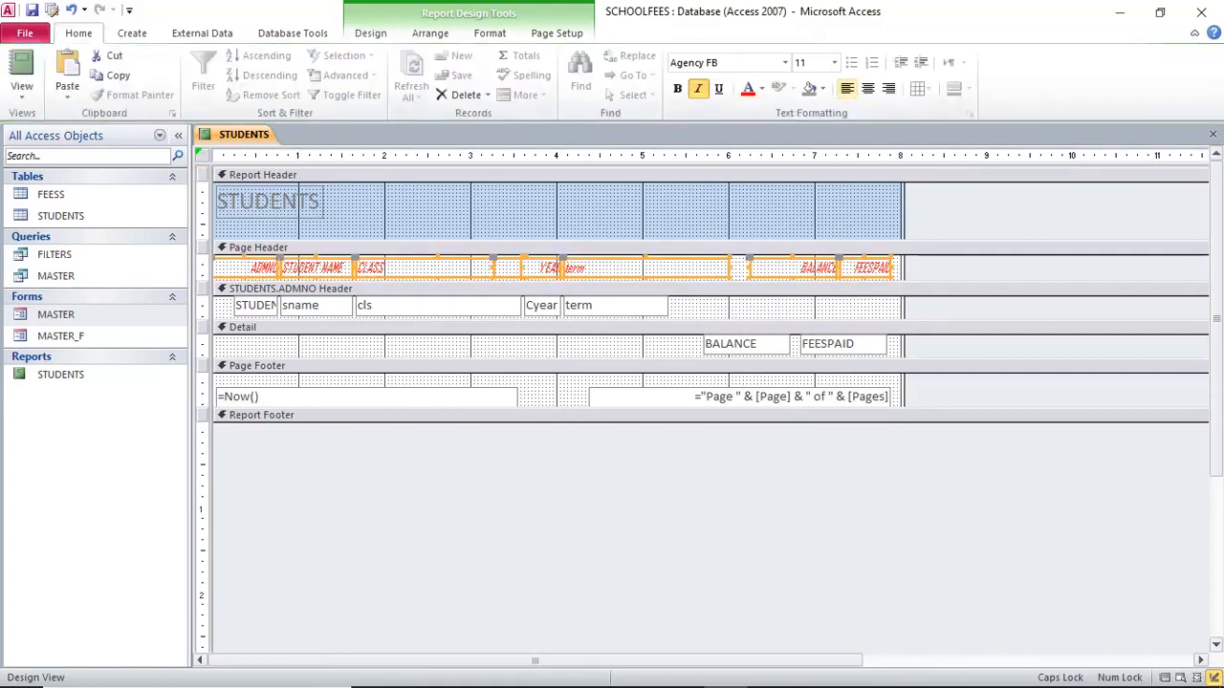
left_click(677, 88)
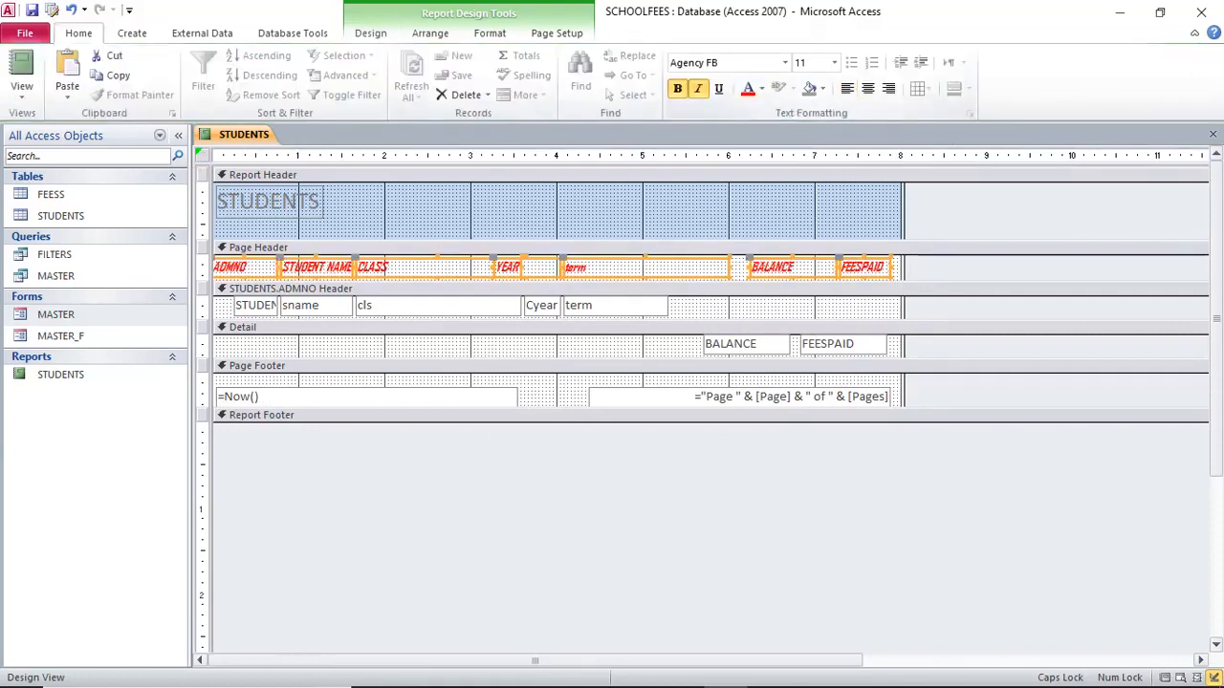
View the finished STUDENTS report, then close it and save its design changes
left_click(21, 67)
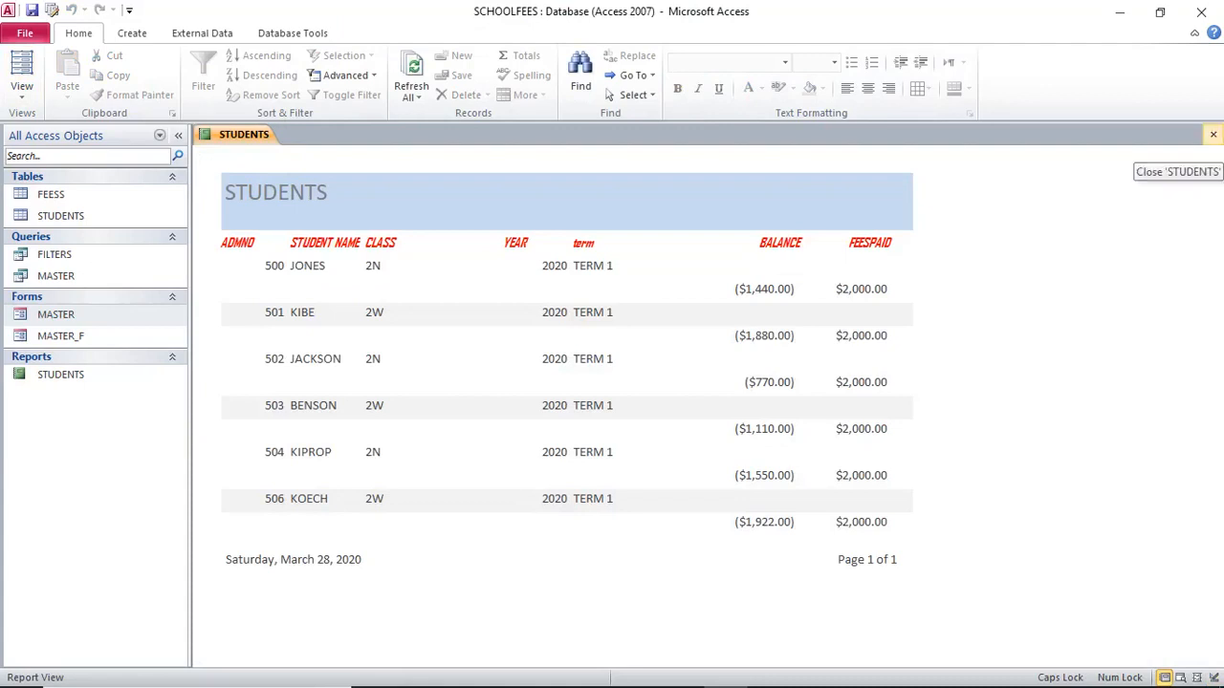
left_click(1213, 135)
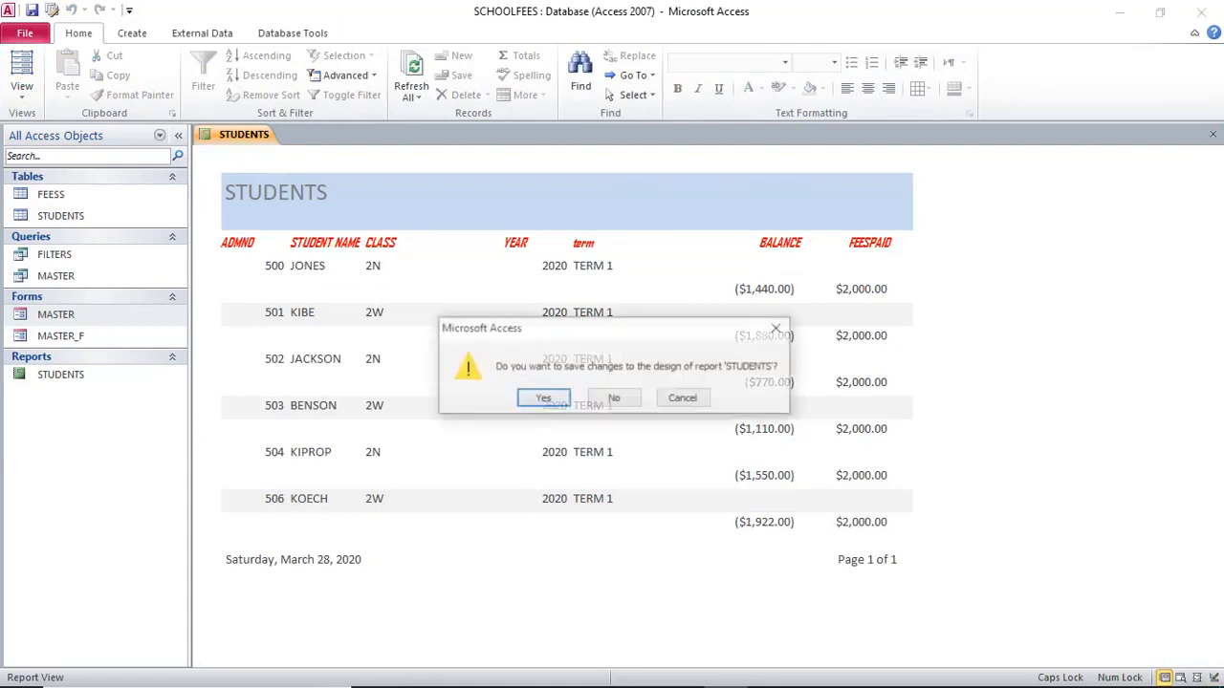
left_click(546, 399)
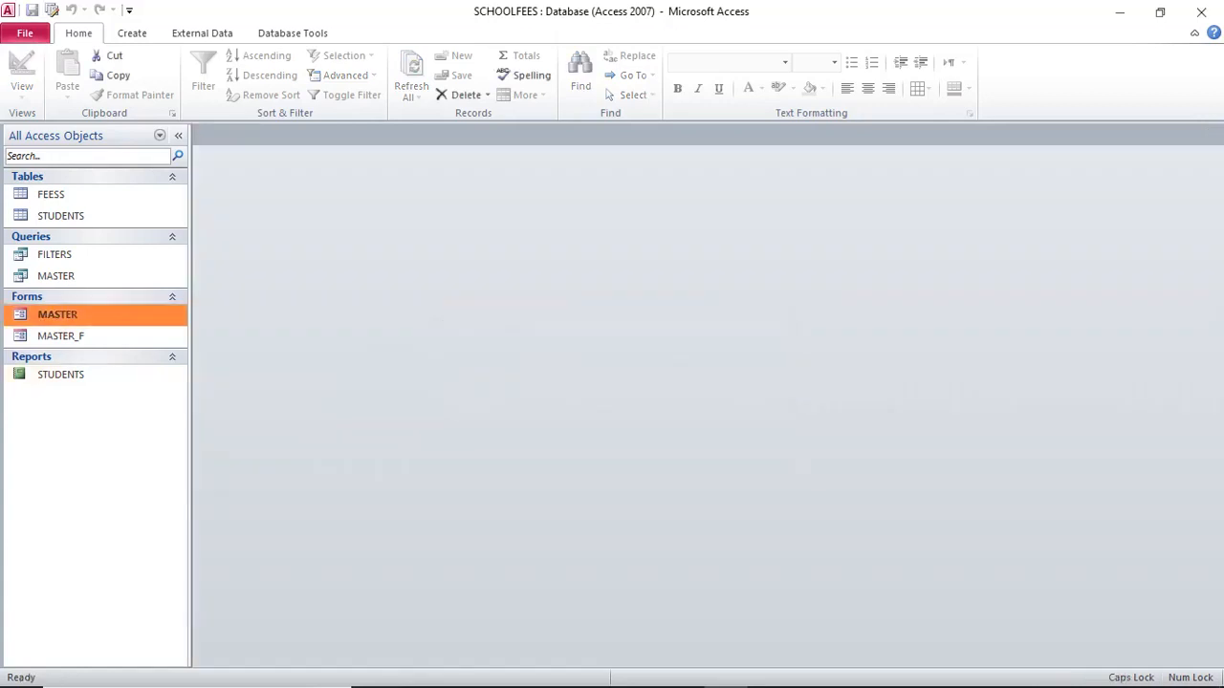
Open the MASTER form to view it and close it again
double_click(58, 314)
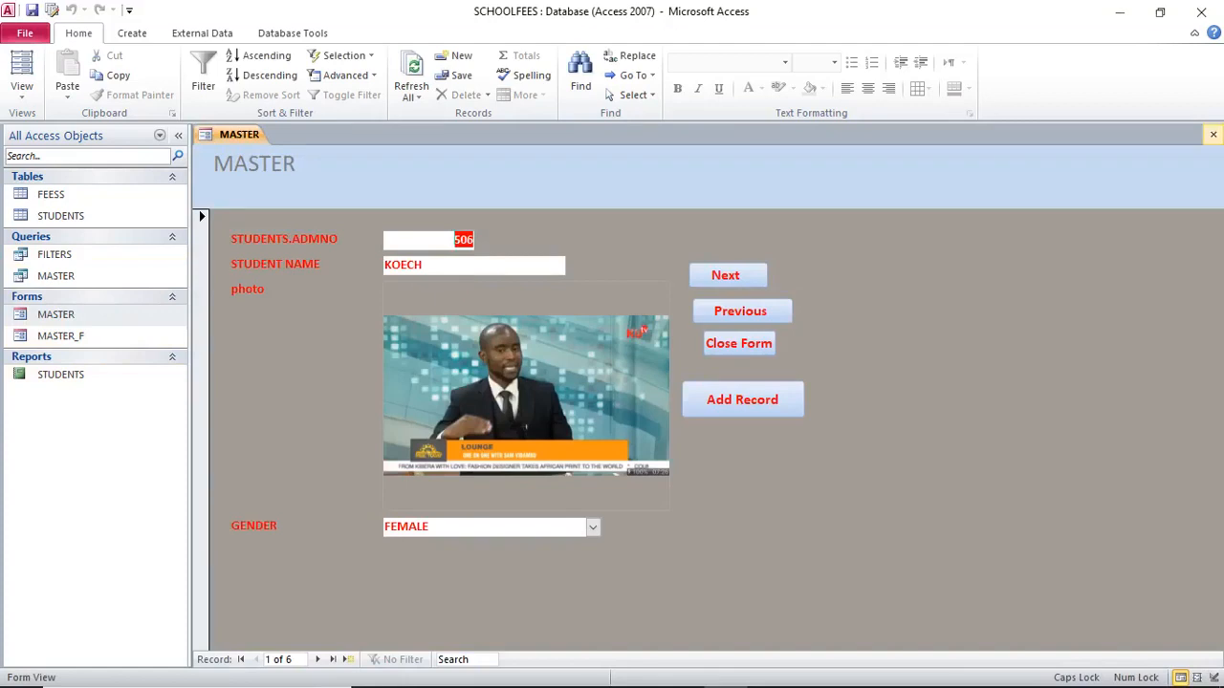
left_click(1213, 135)
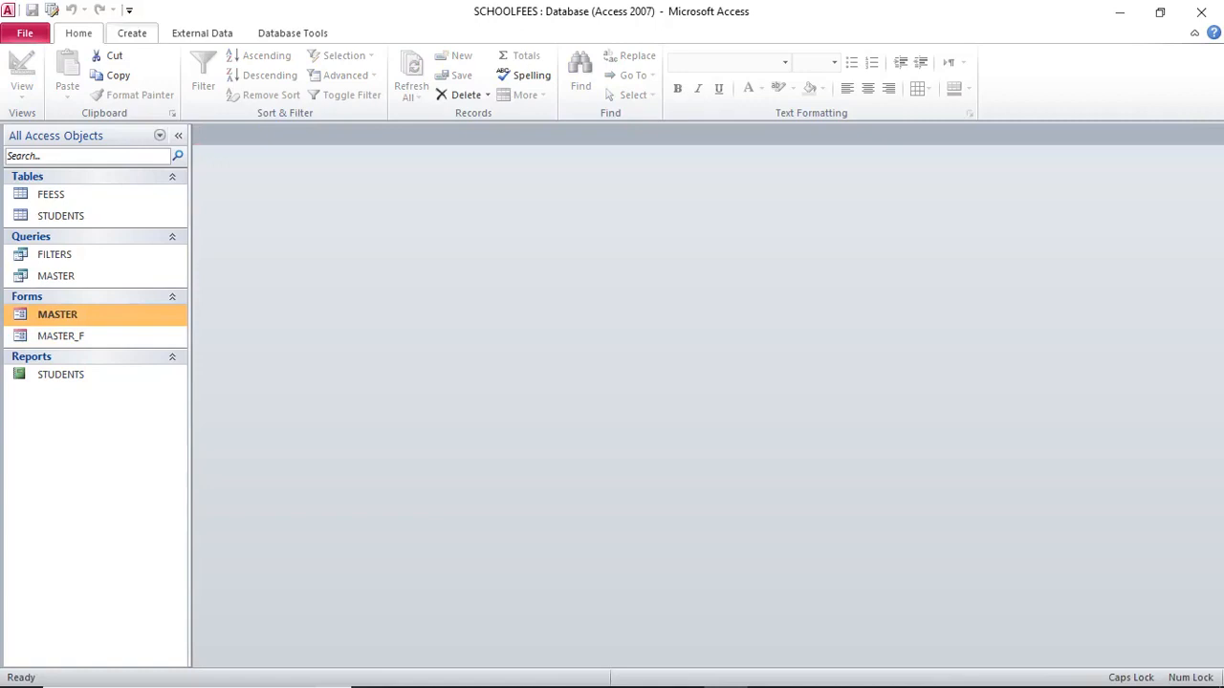
Create a new macro and add a MessageBox action to it
left_click(132, 32)
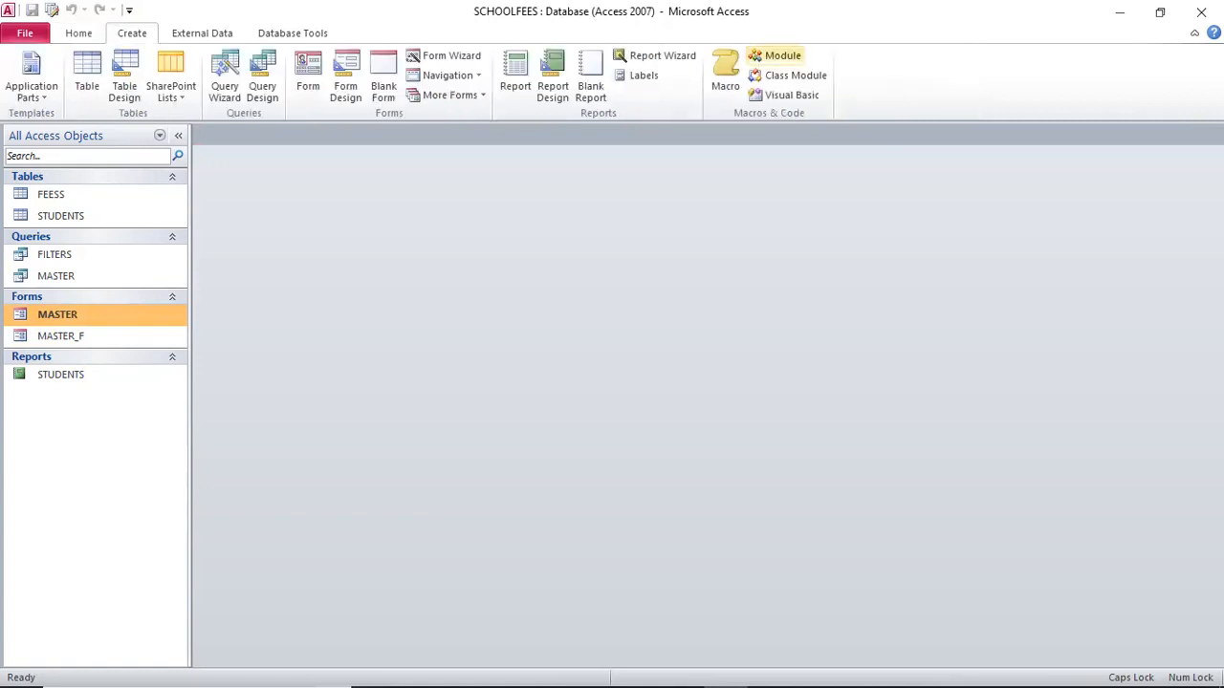
left_click(725, 77)
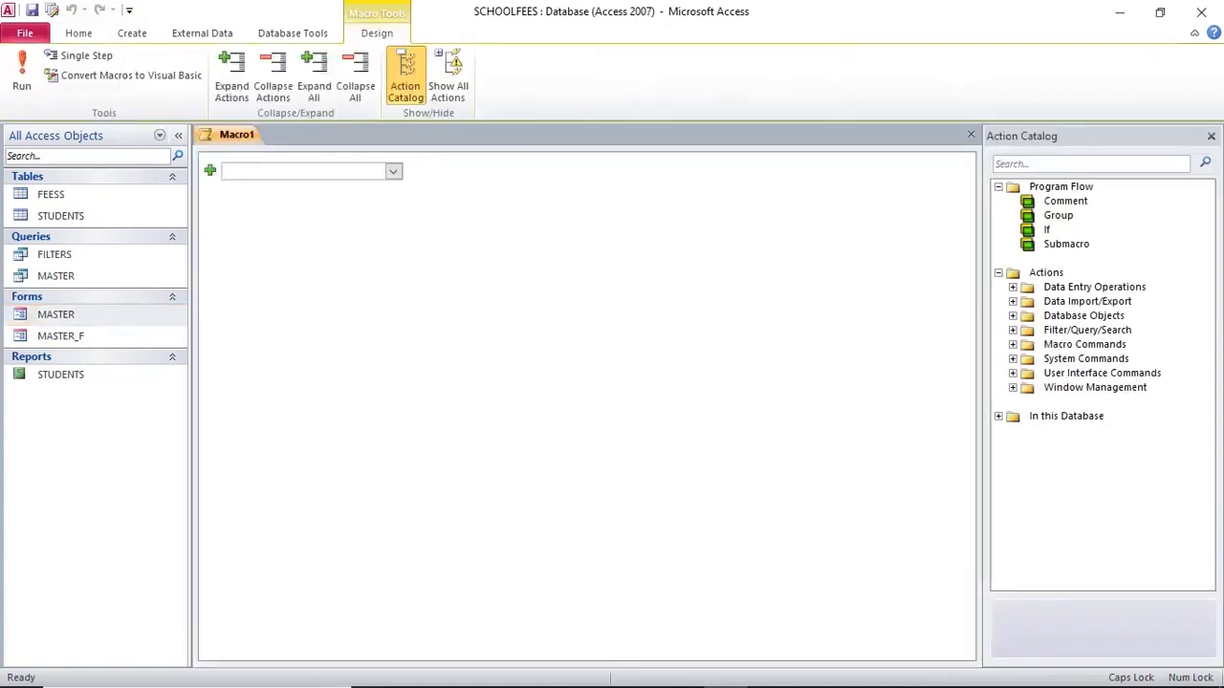
left_click(393, 172)
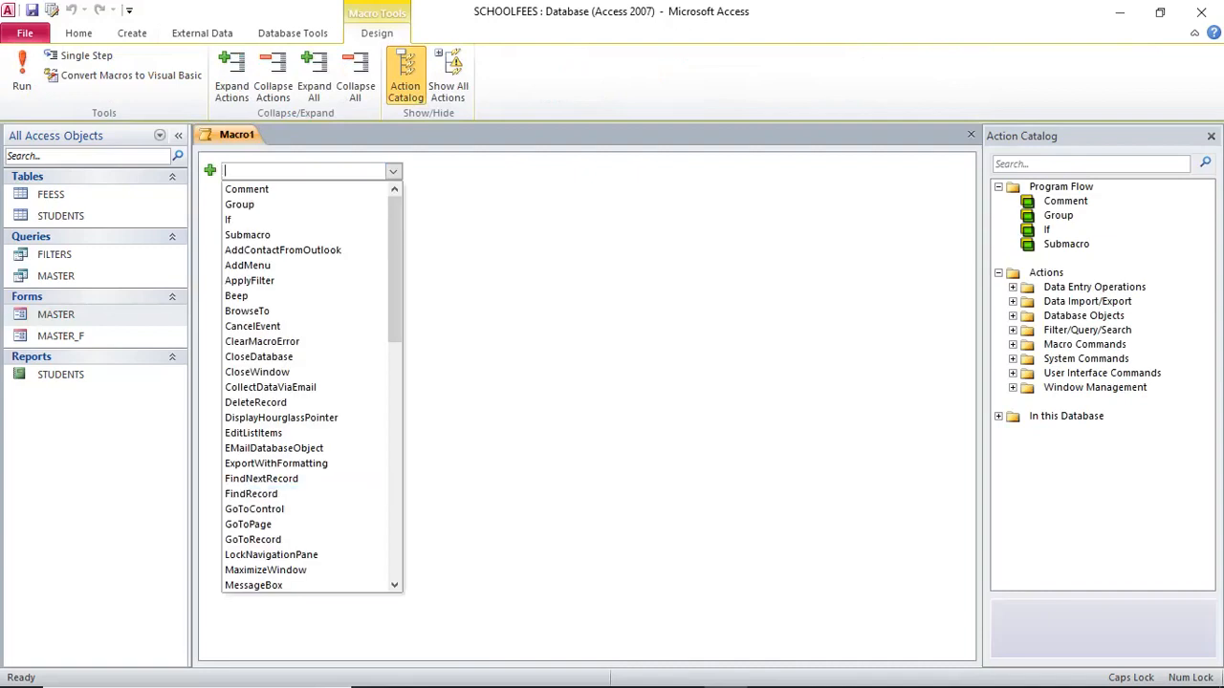
key("Down")
type("MS")
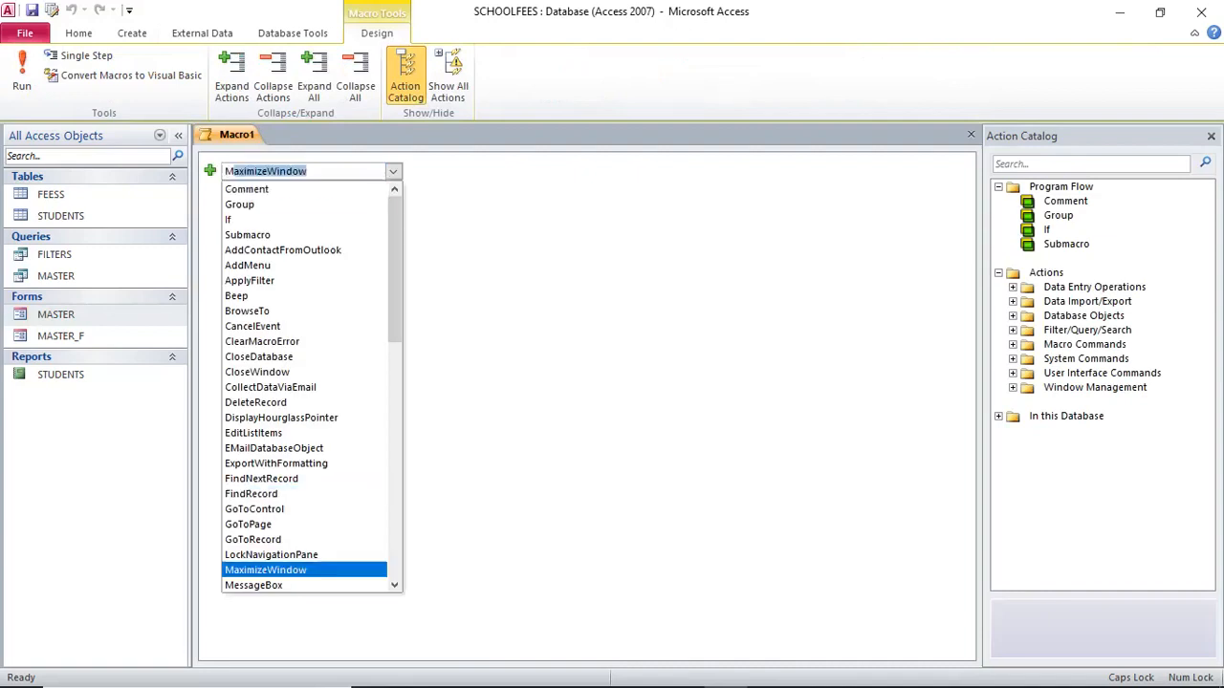
type("G")
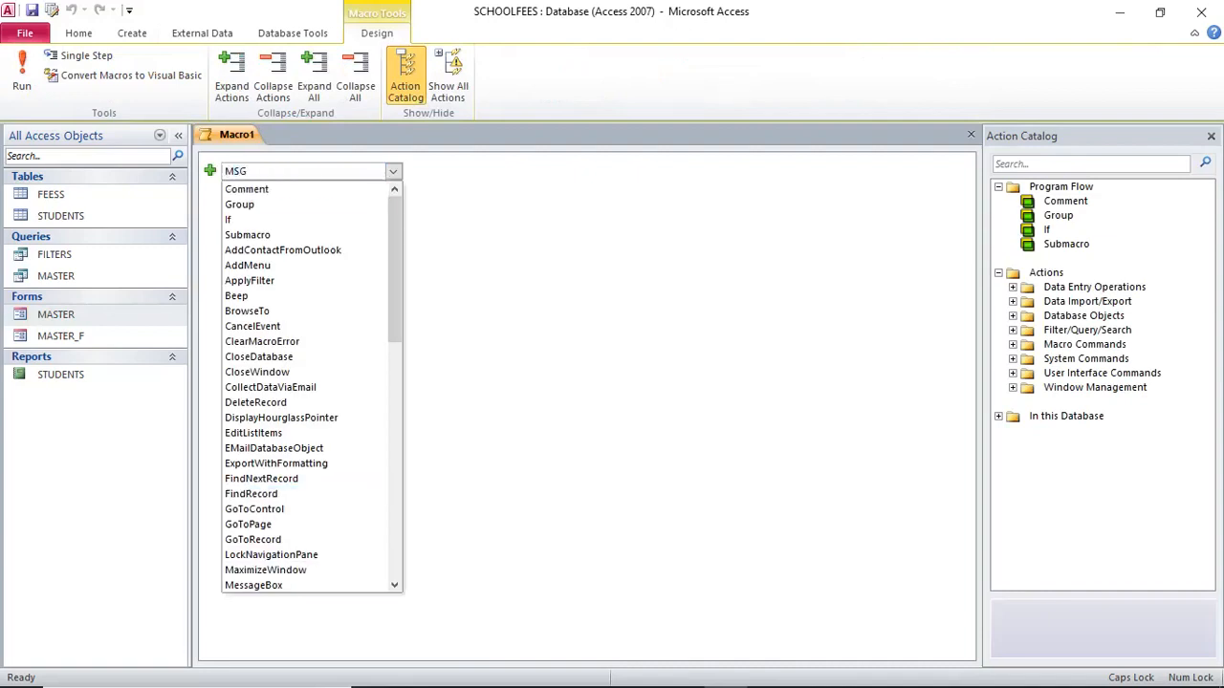
key("Return")
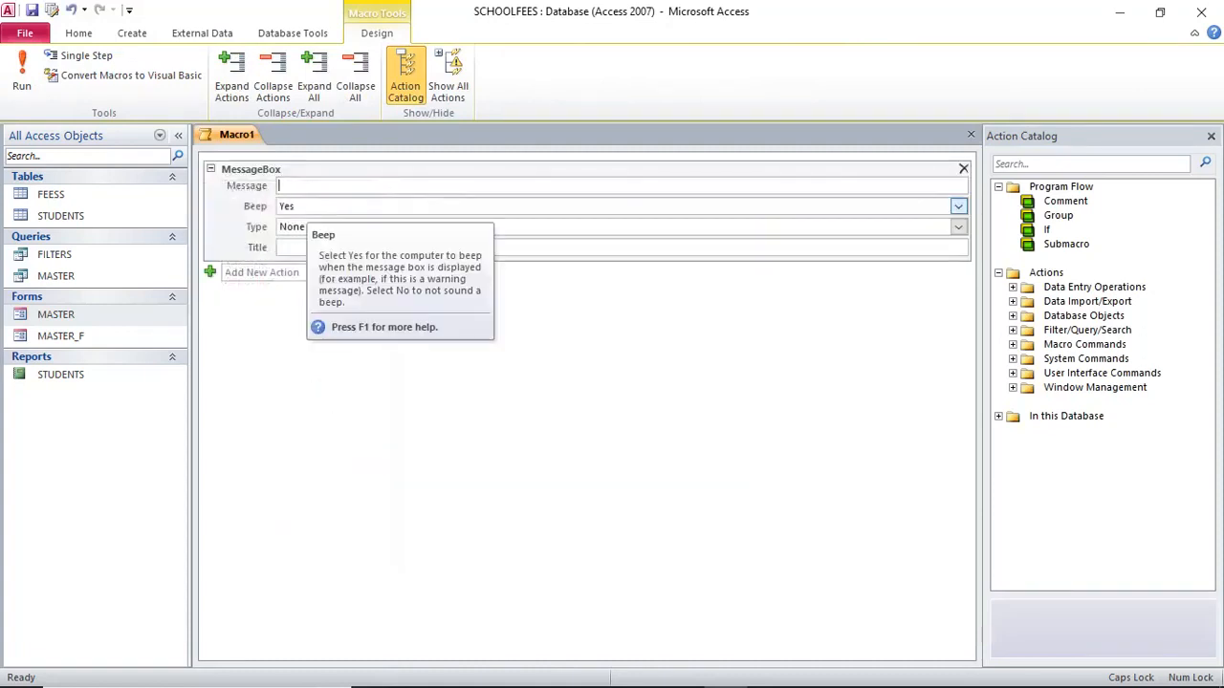
Set the message to "WELCOME TO MASTERS FORM AND CAPTURE DATA" and the message box title to "KARIBU SANA WELCOME"
type("WELCOME T")
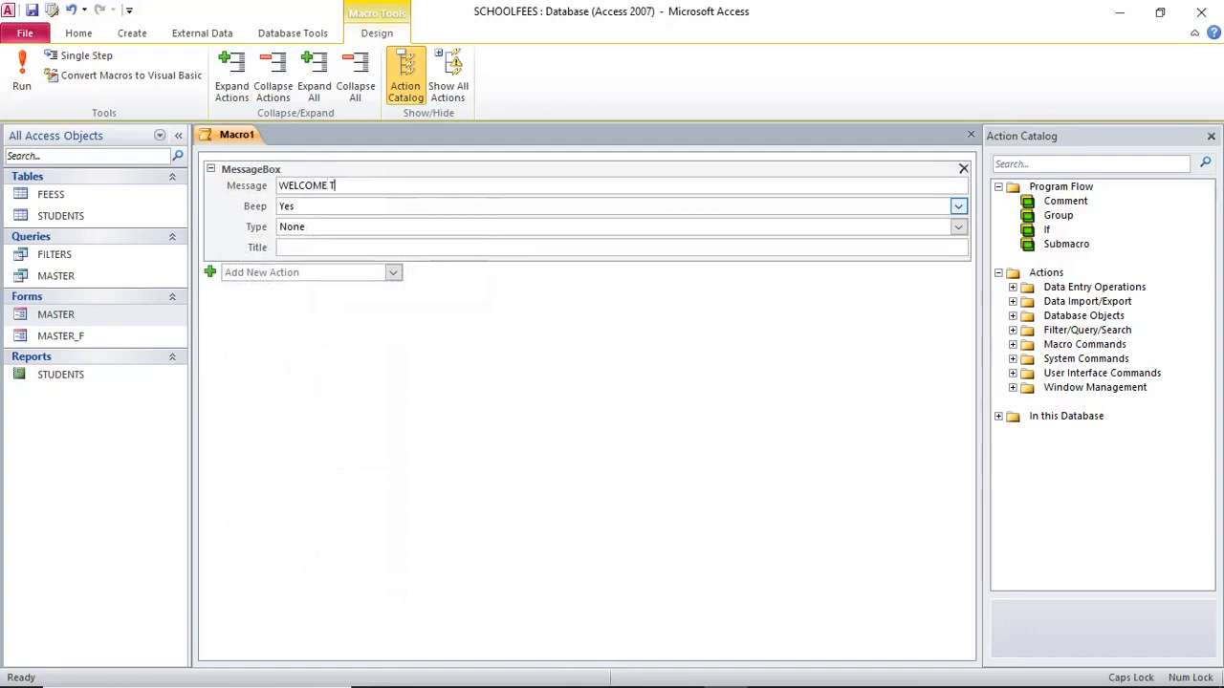
type("O MASTERS FORM A")
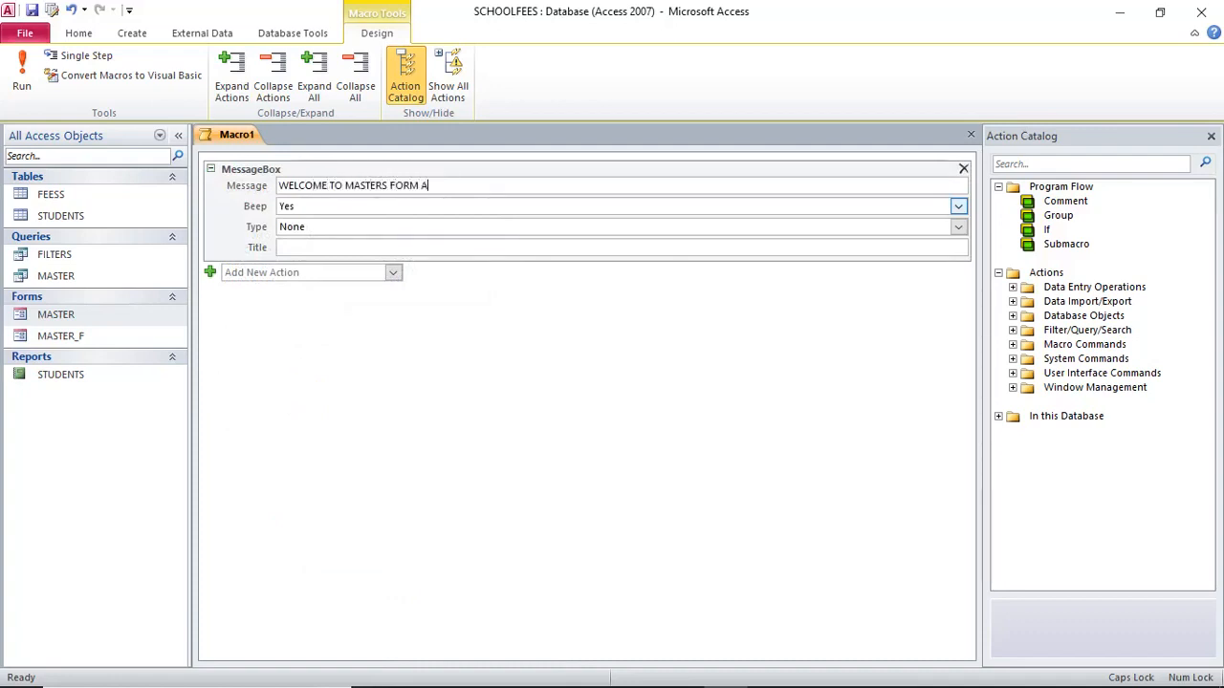
type("ND CAPTURE DATA")
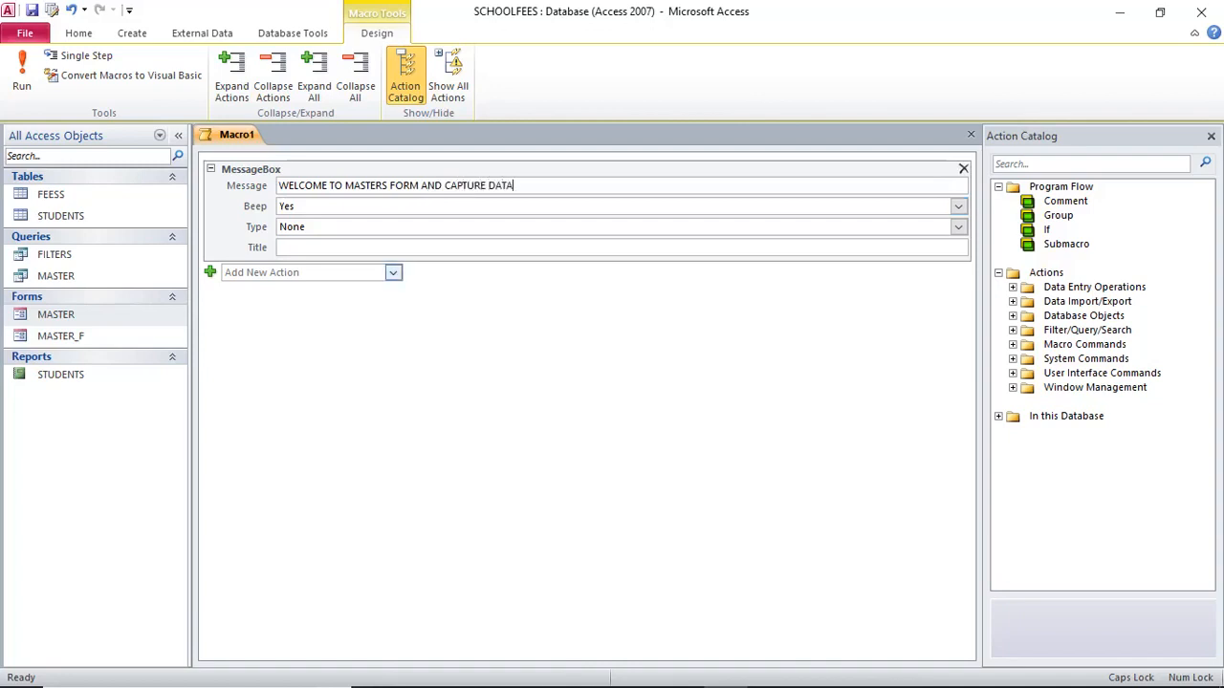
left_click(280, 248)
type("KARIBU SANA WELCOME")
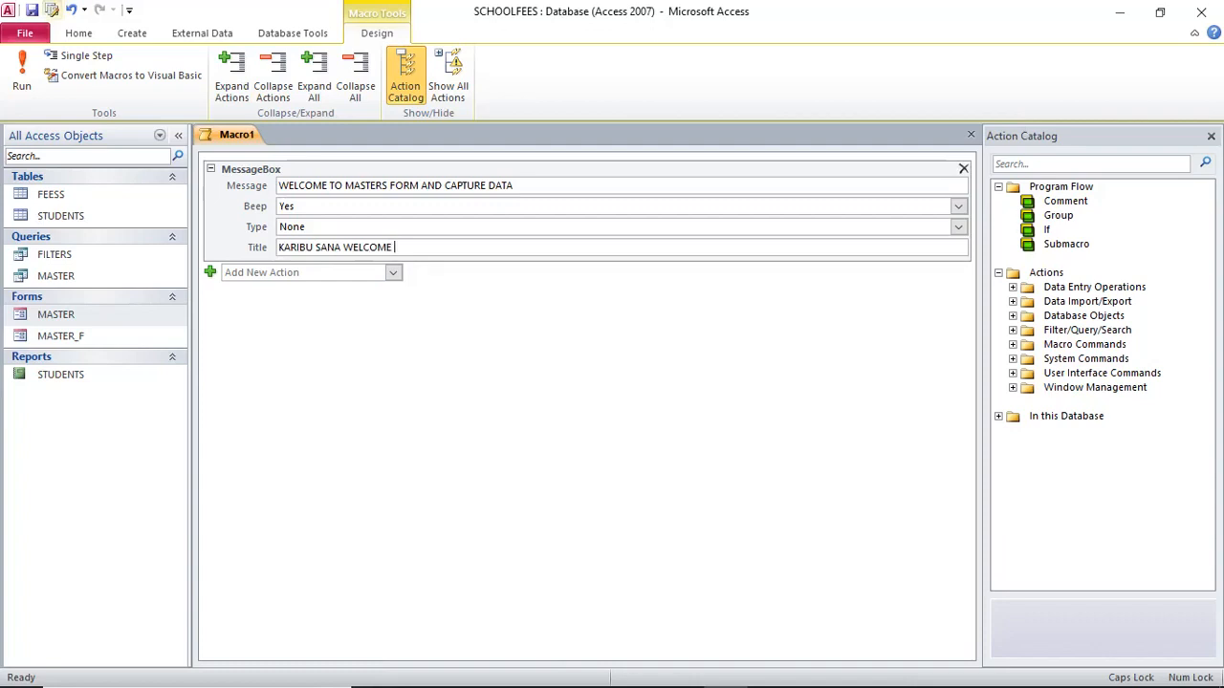
Save the macro as KARIBU and close it
left_click(31, 11)
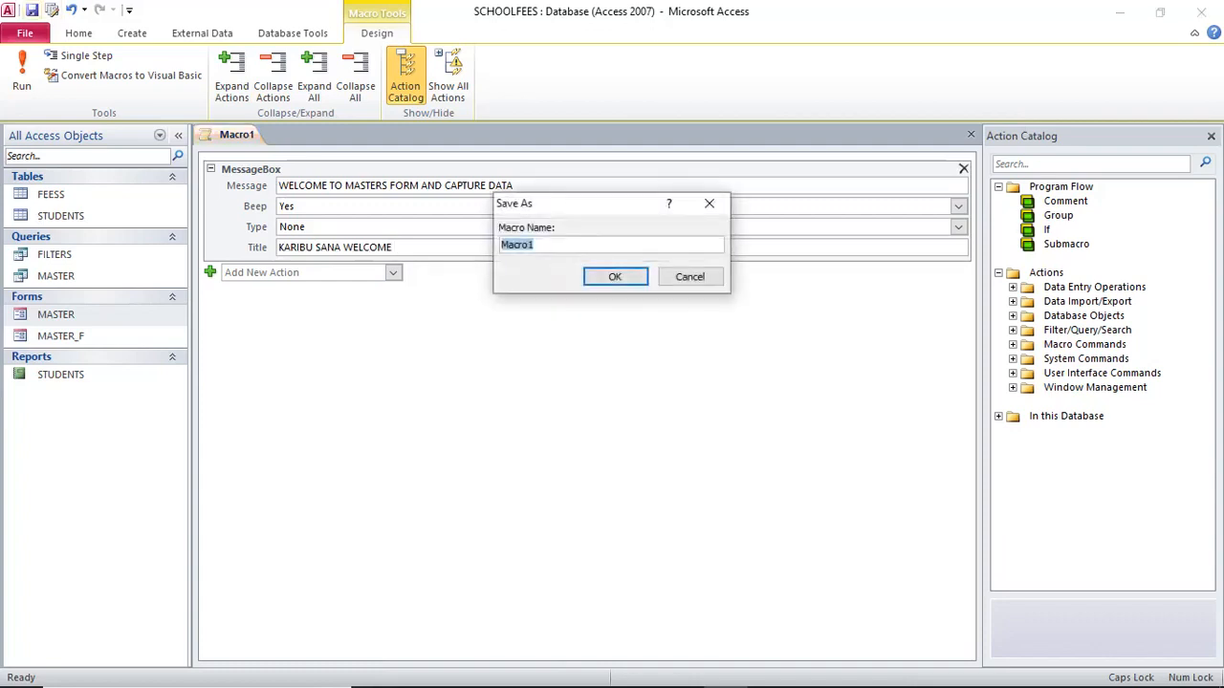
type("KARIBU")
key("Return")
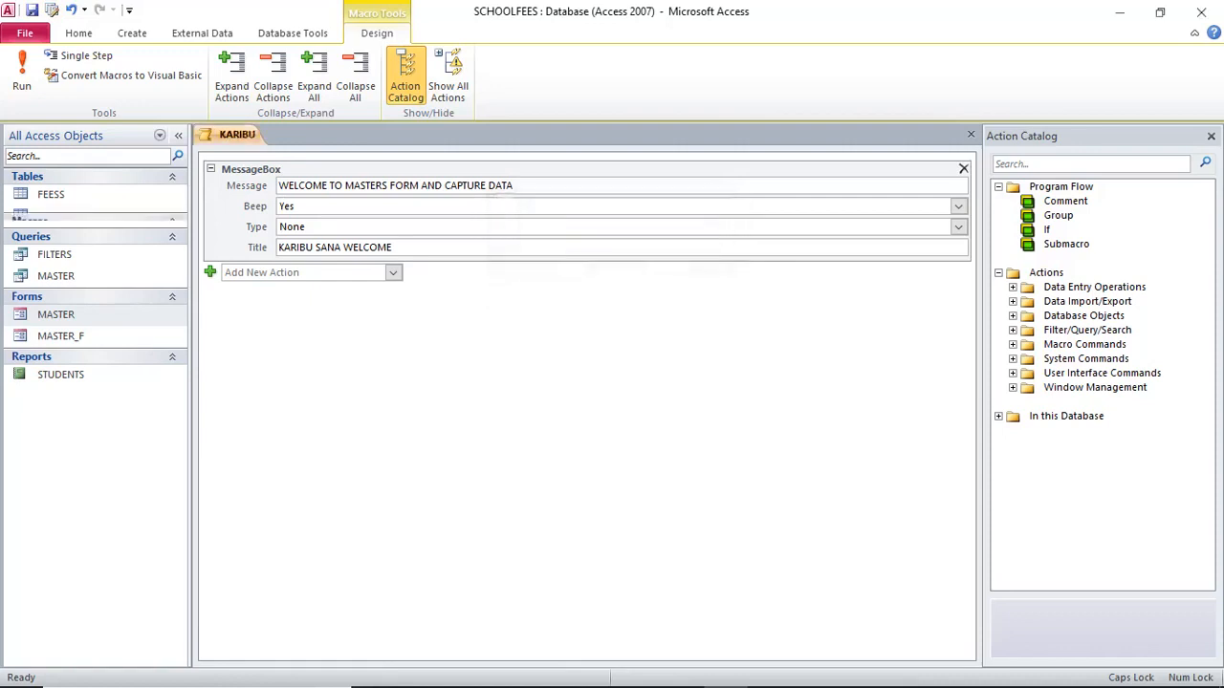
left_click(1211, 136)
left_click(1212, 136)
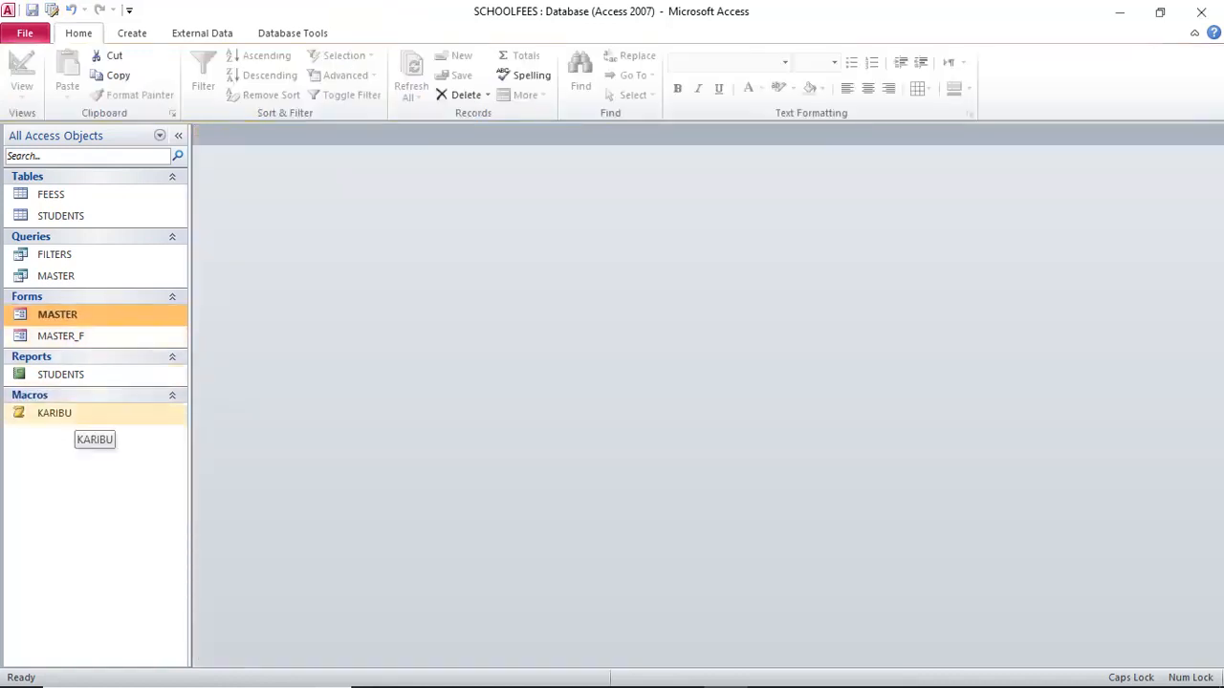
Run the KARIBU macro to test its message box and dismiss the message
double_click(55, 413)
mouse_move(567, 204)
left_mouse_down()
mouse_move(641, 268)
mouse_move(856, 208)
mouse_move(564, 216)
left_mouse_up()
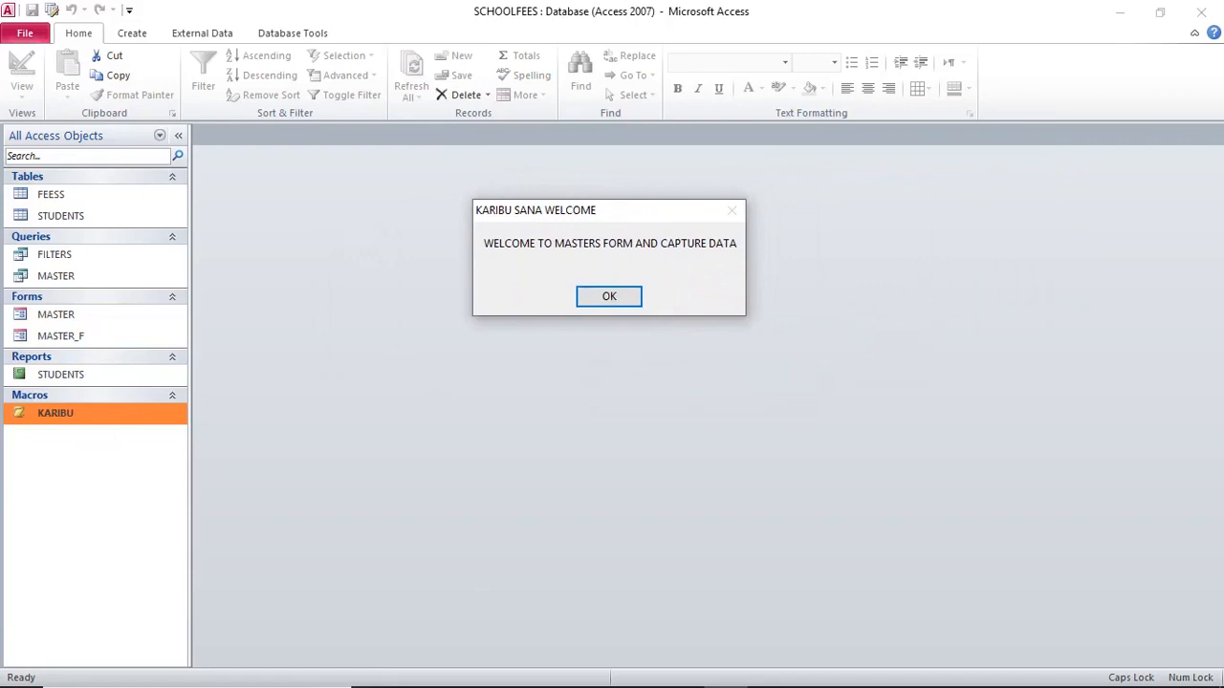
key("Return")
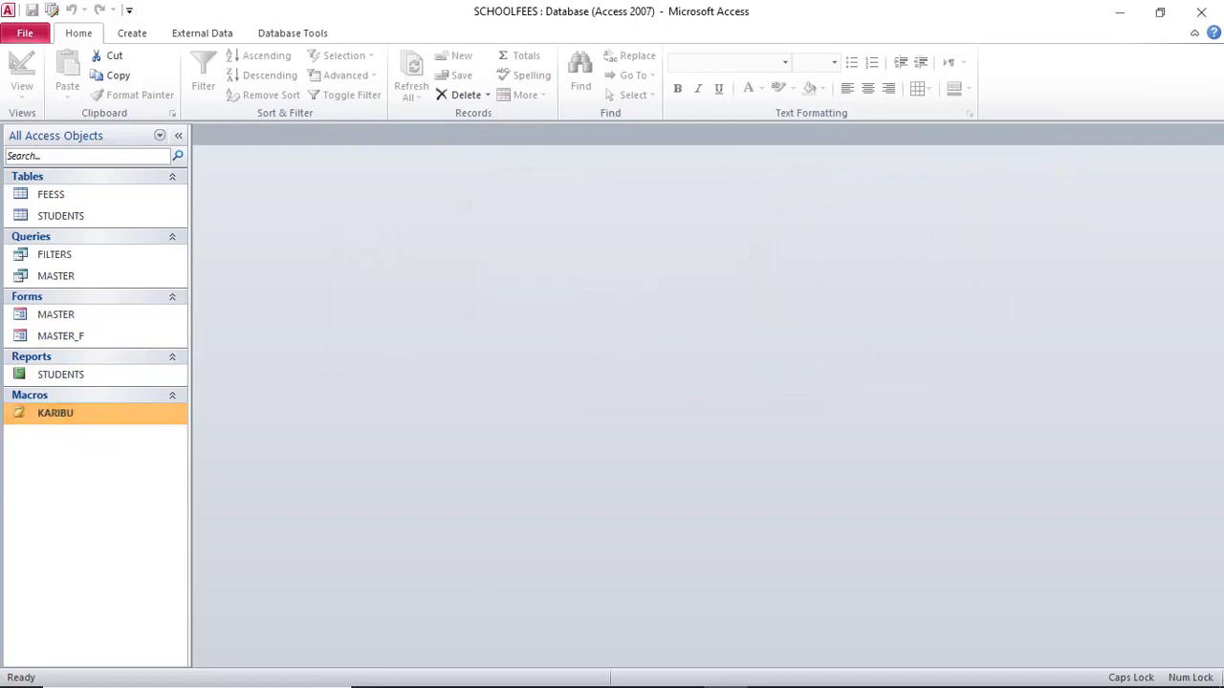
Open the MASTER form in Design View and show its Property Sheet as an enlarged floating window
left_click(90, 316)
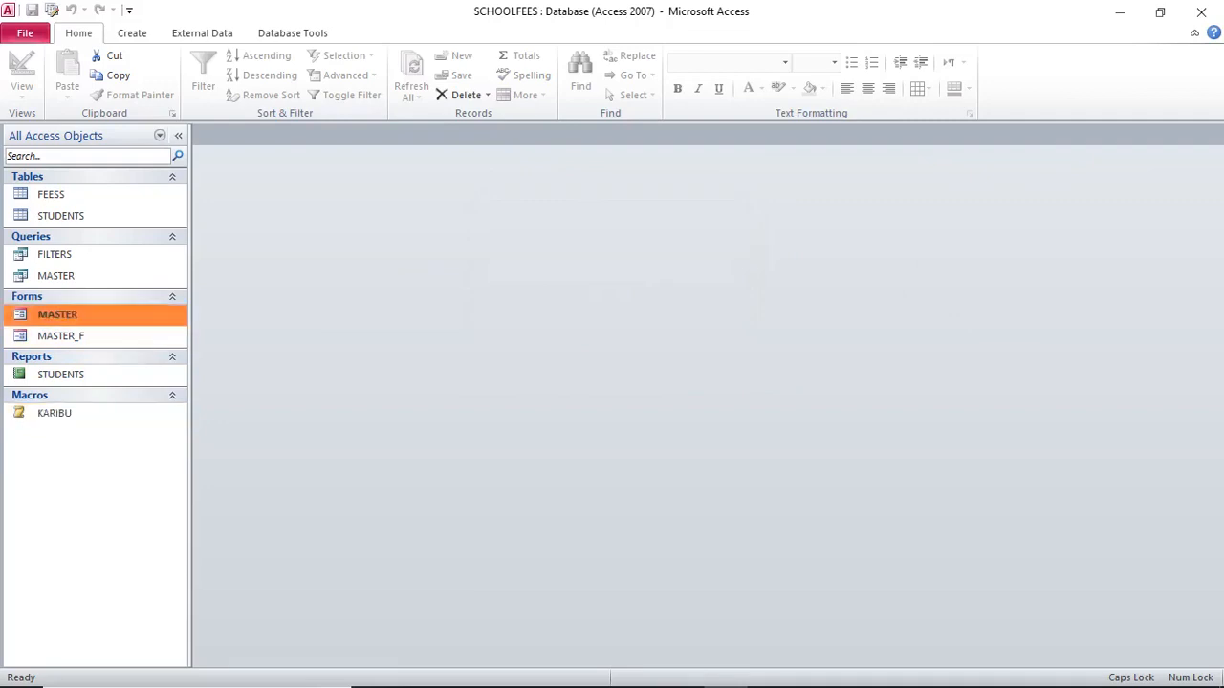
right_click(99, 316)
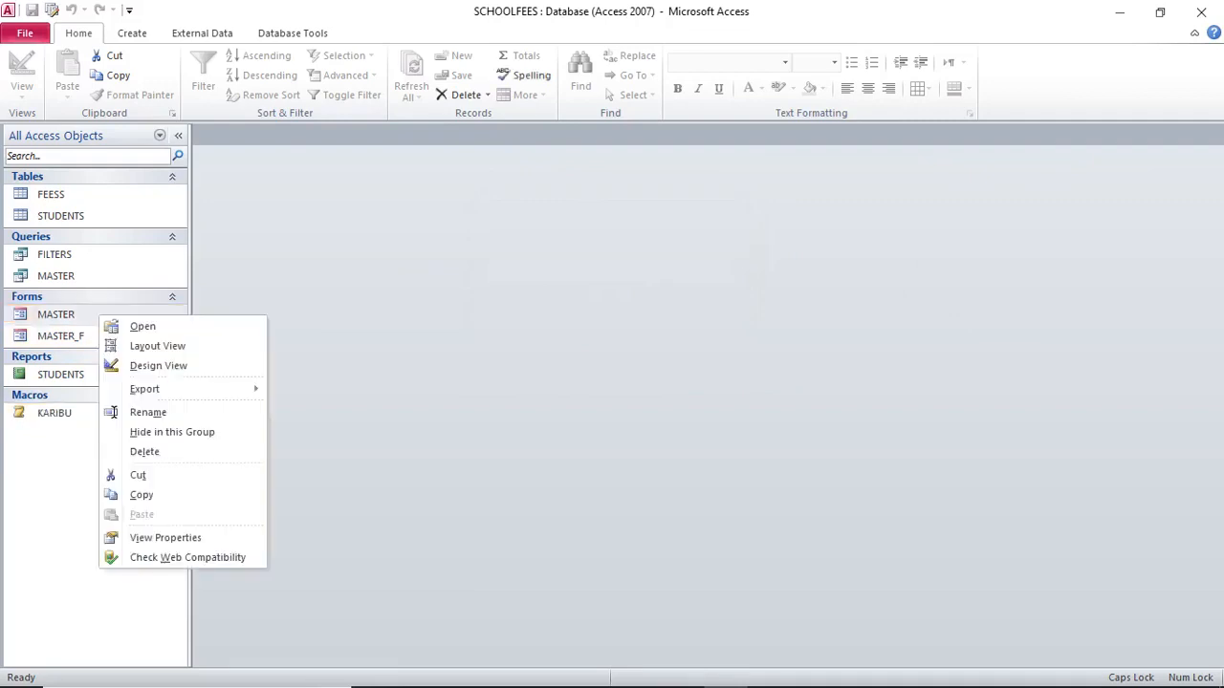
left_click(153, 365)
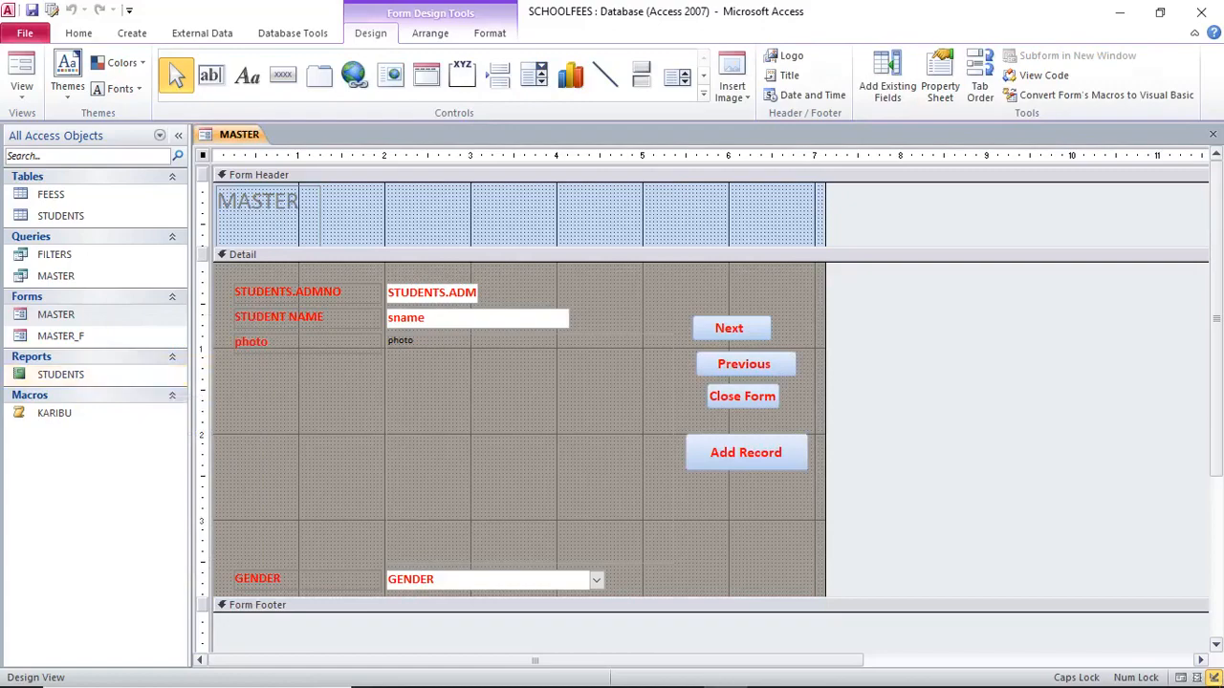
left_click(940, 84)
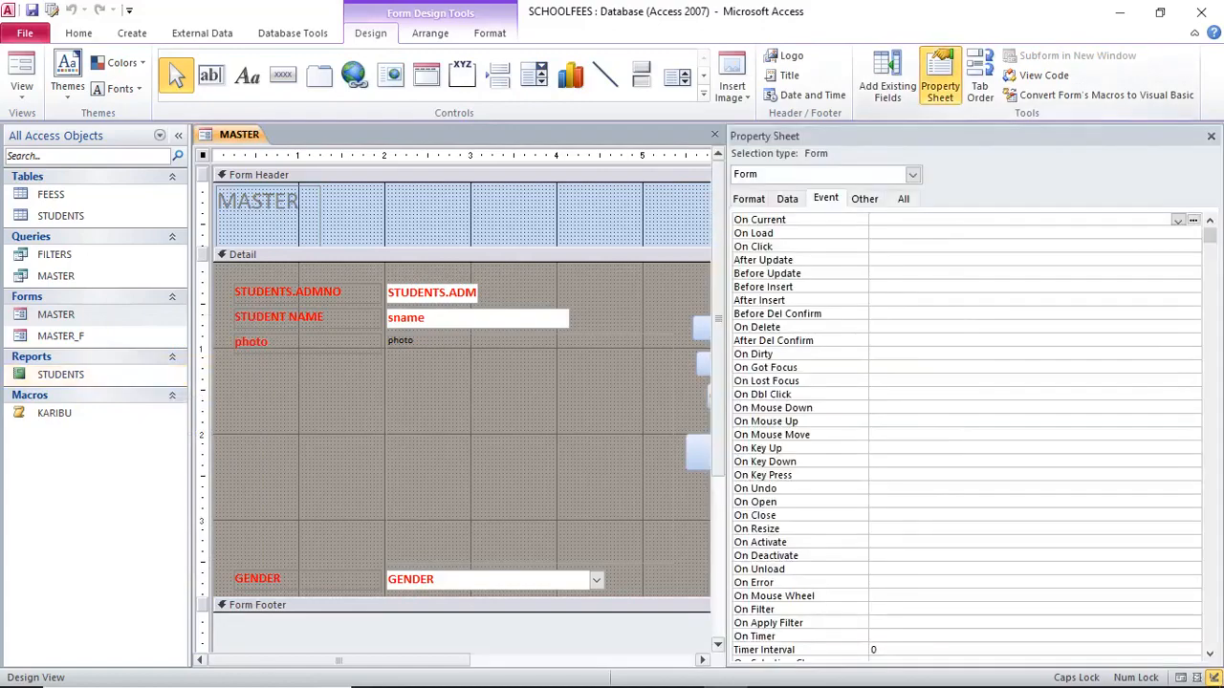
left_click_drag(776, 135, 729, 139)
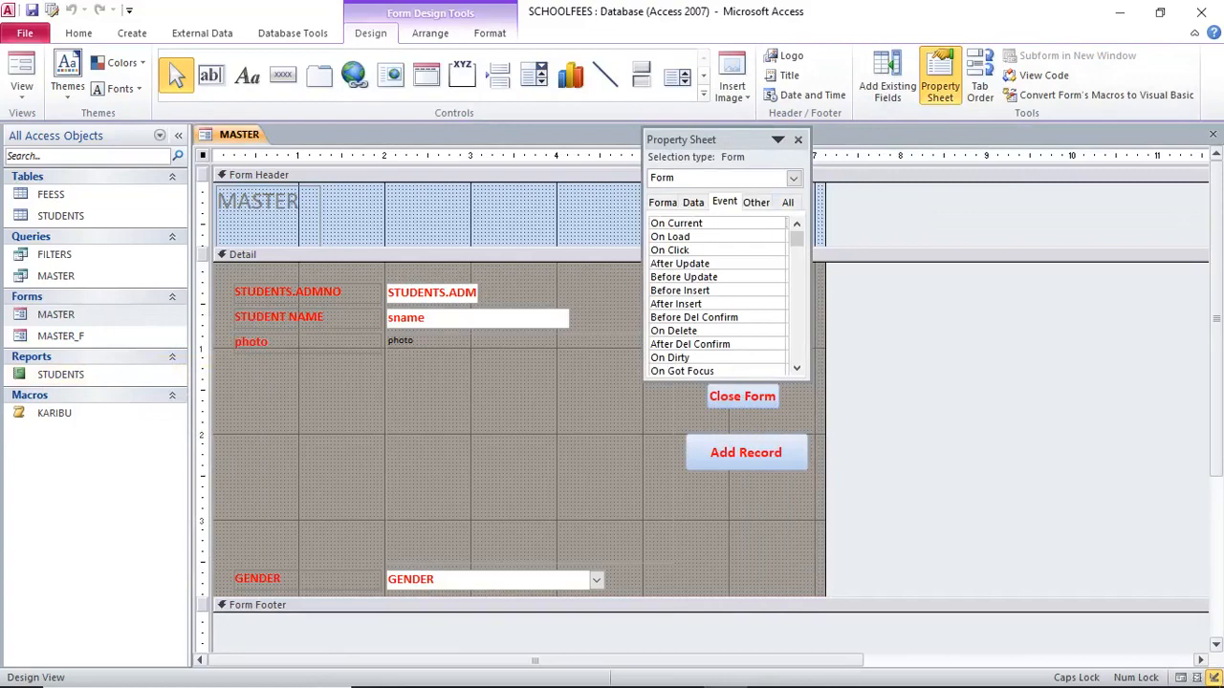
left_click_drag(809, 381, 1093, 574)
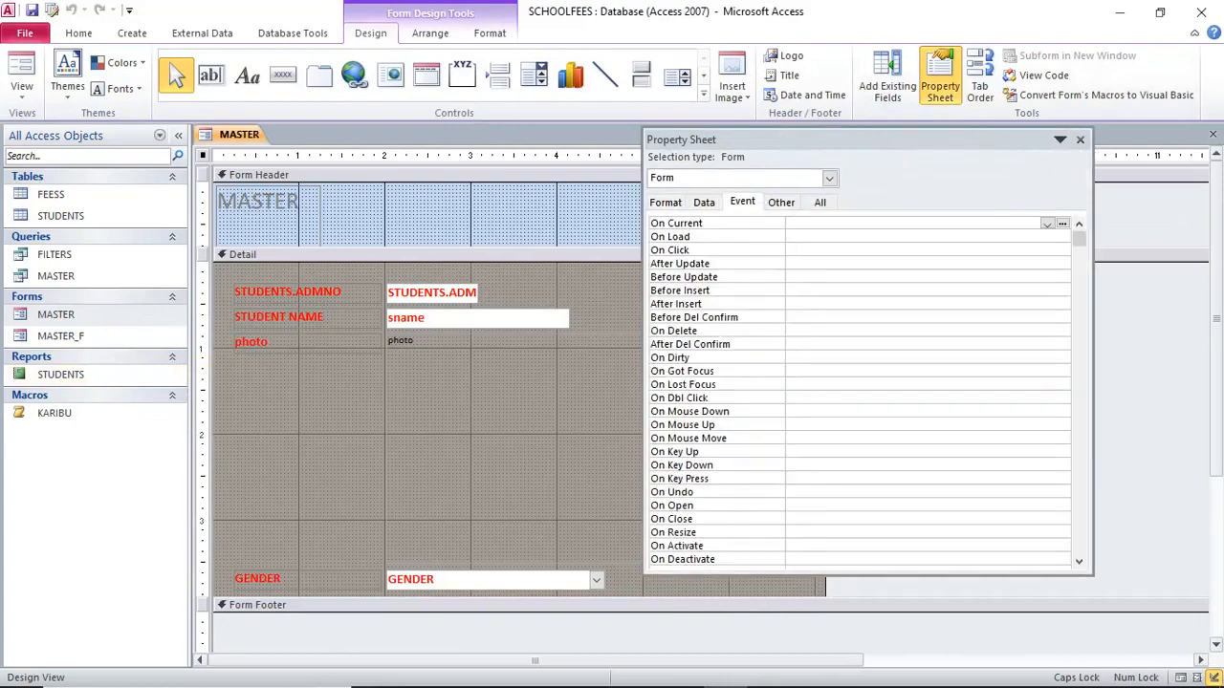
Assign the KARIBU macro to the MASTER form's On Load event
left_click(743, 202)
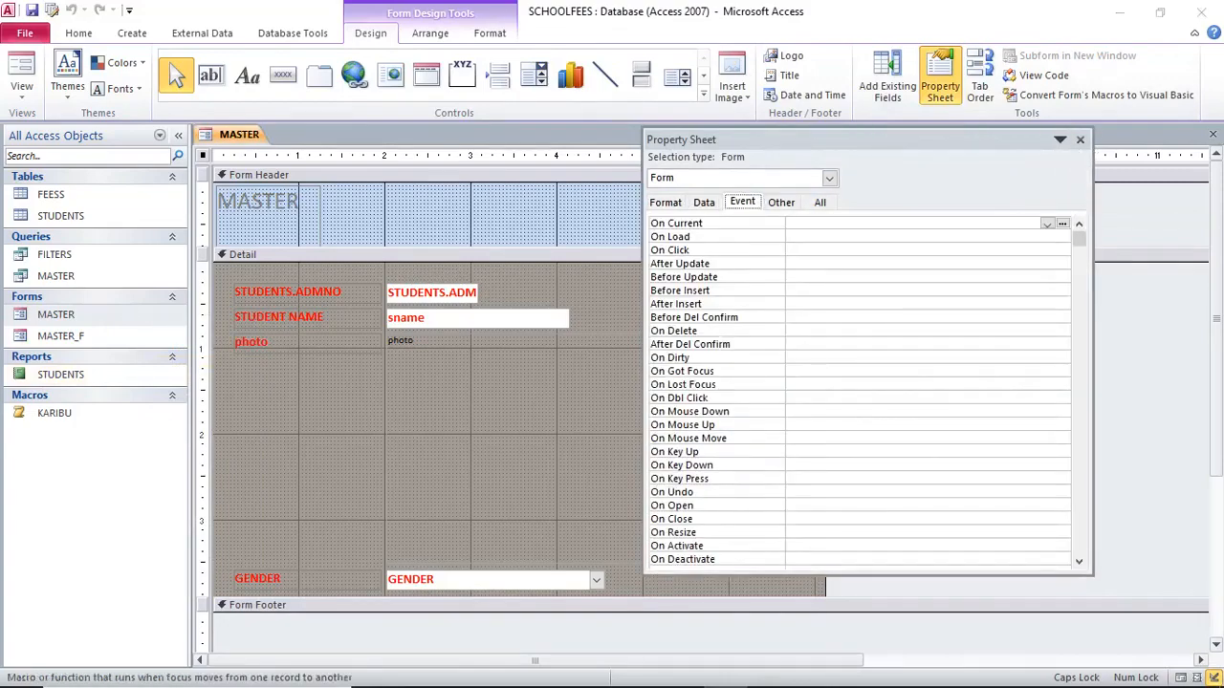
left_click(918, 236)
left_click(1047, 236)
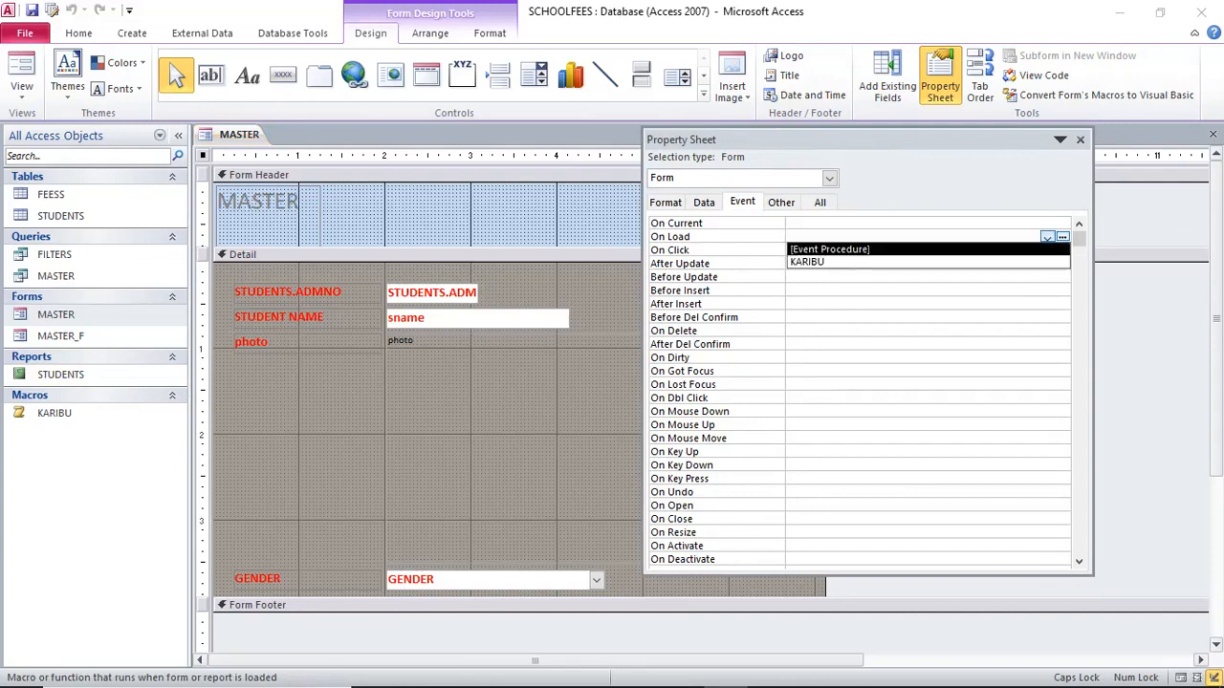
key("Down")
key("Return")
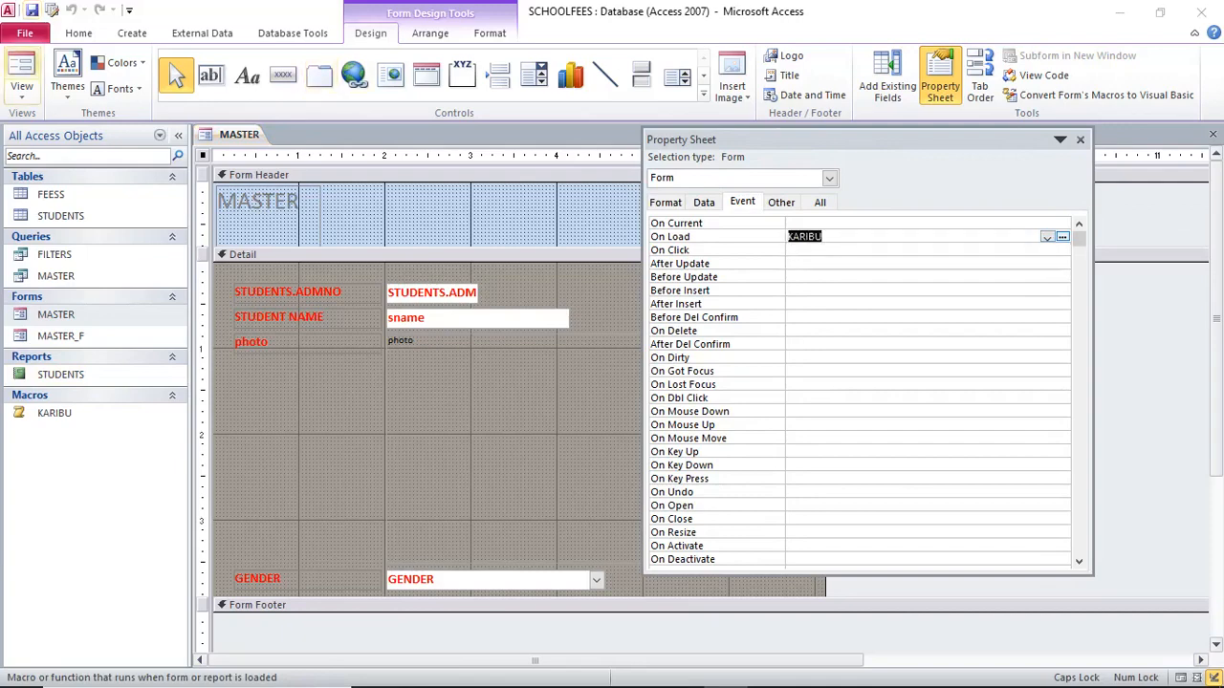
Test the welcome message by displaying the MASTER form, then close and reopen the form, dismissing the message each time
left_click(21, 77)
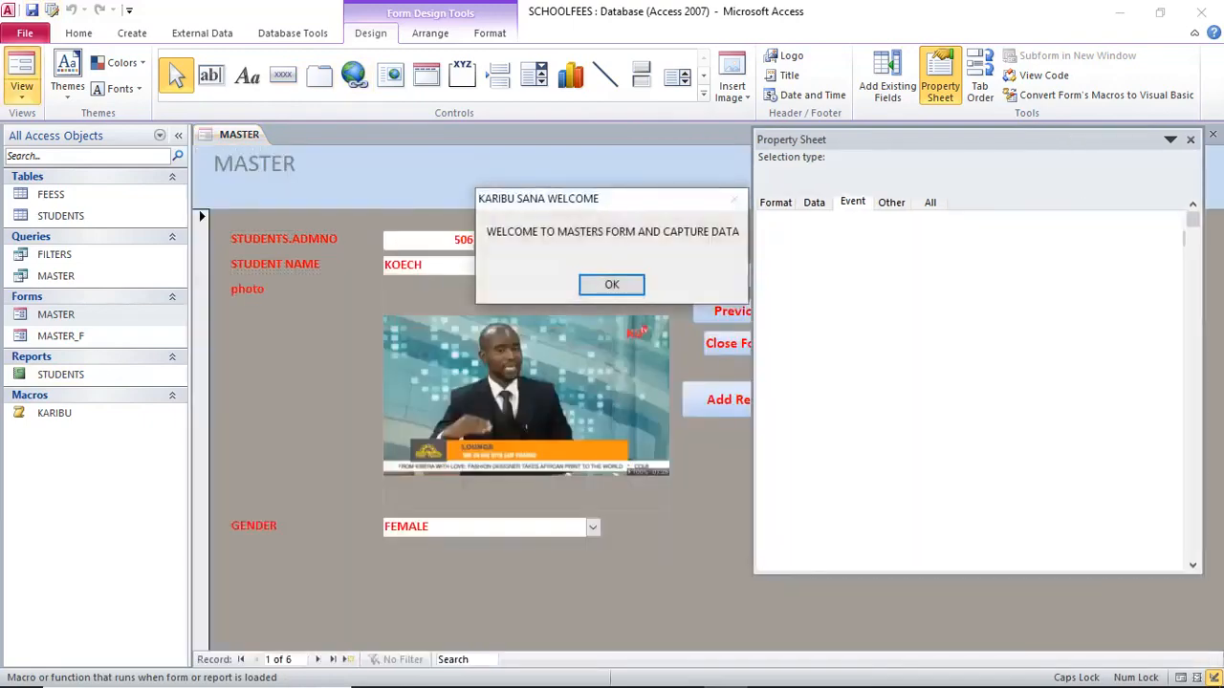
key("Return")
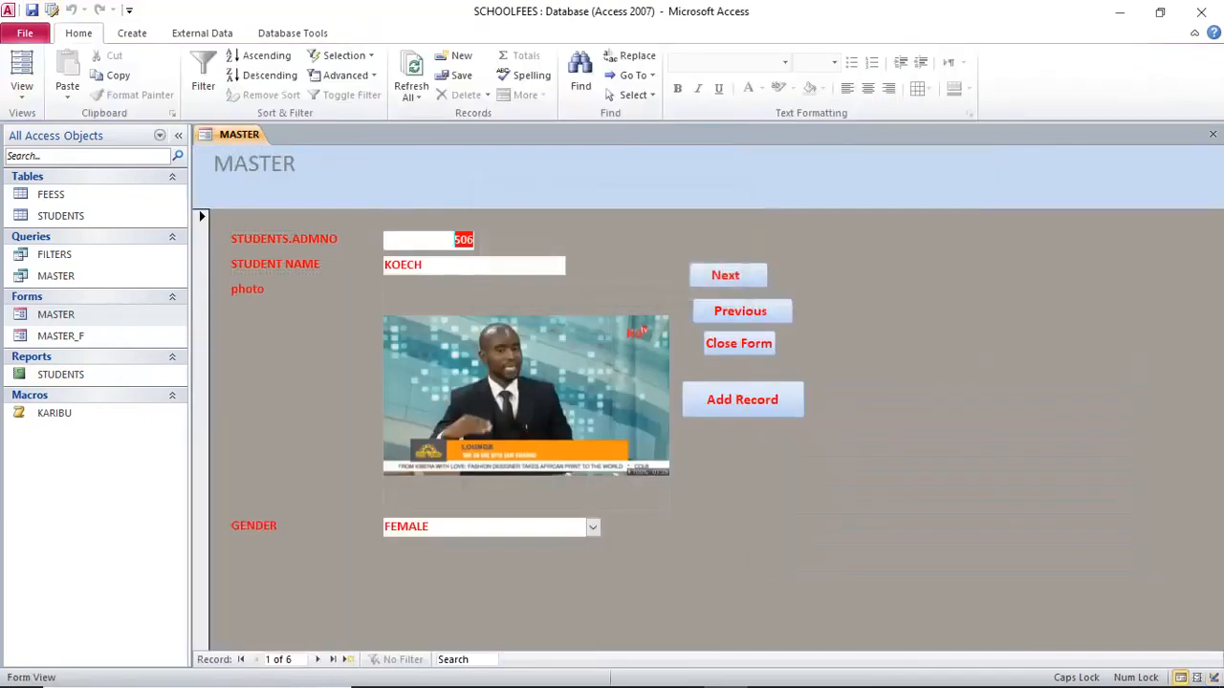
left_click(1213, 134)
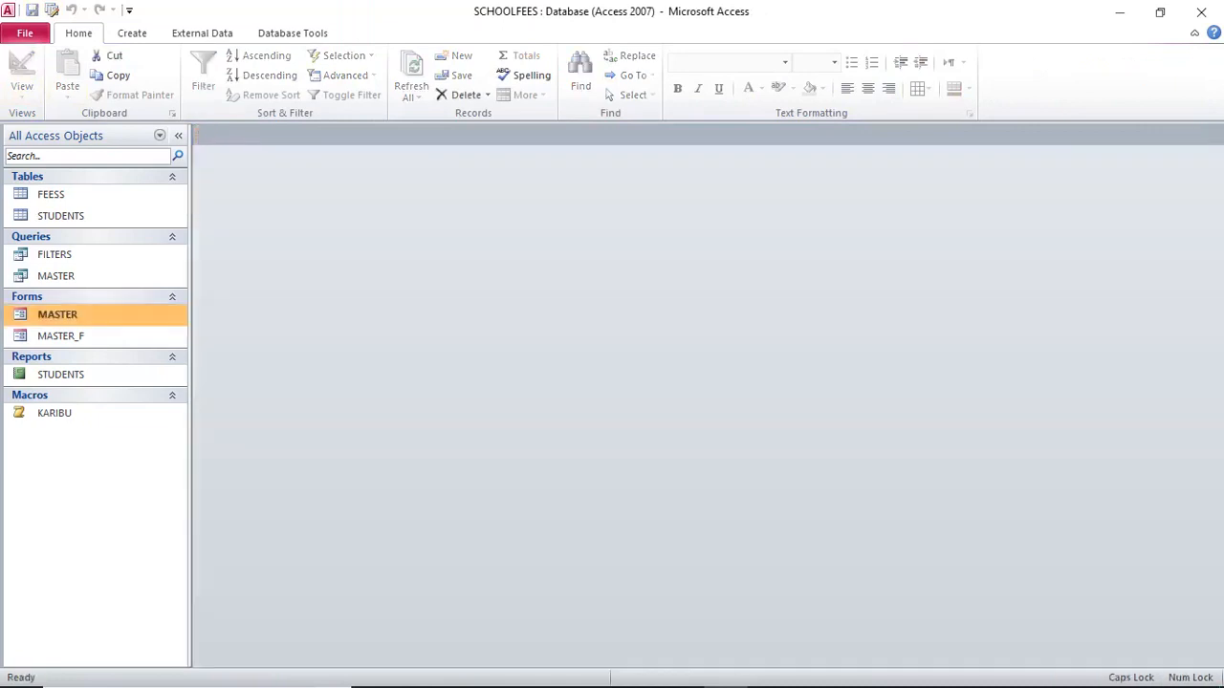
key("Return")
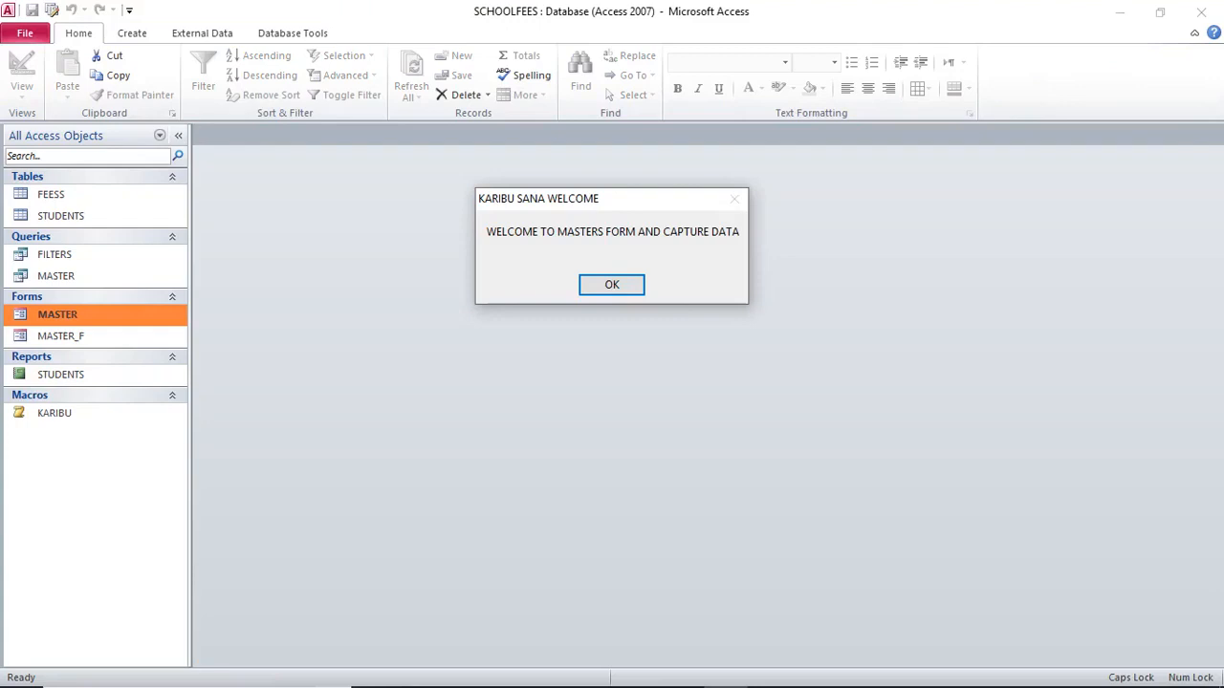
key("Return")
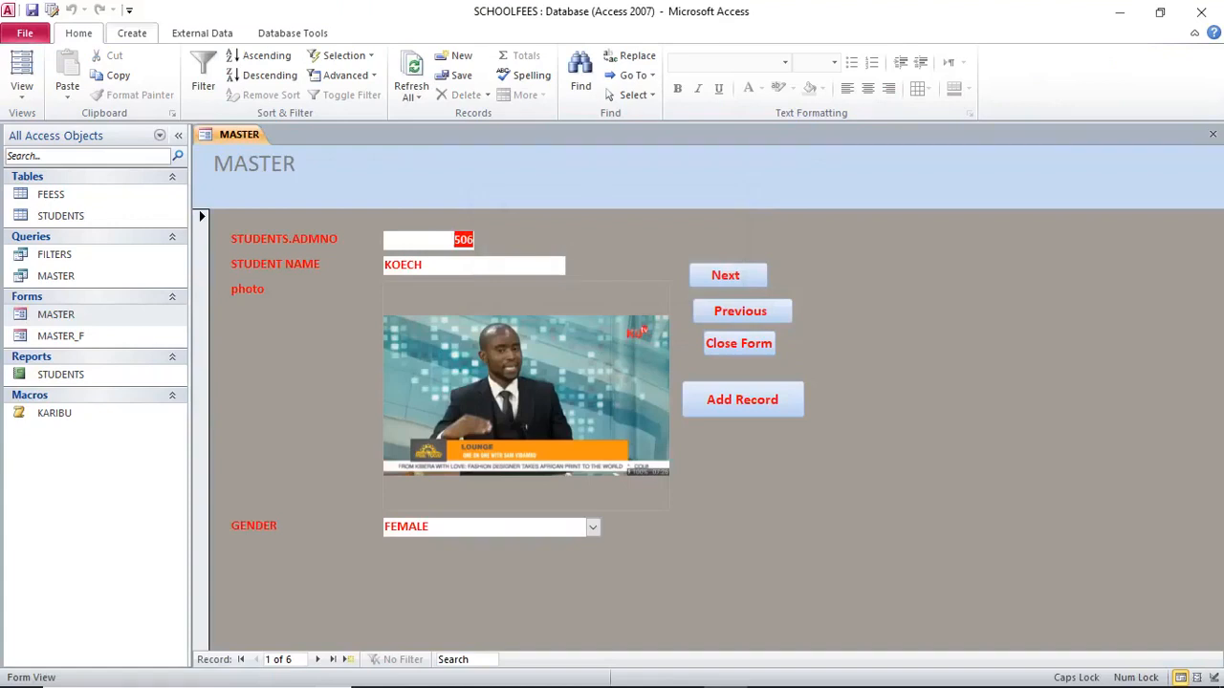
Create a new macro and add an OnError action that goes to Next
left_click(132, 32)
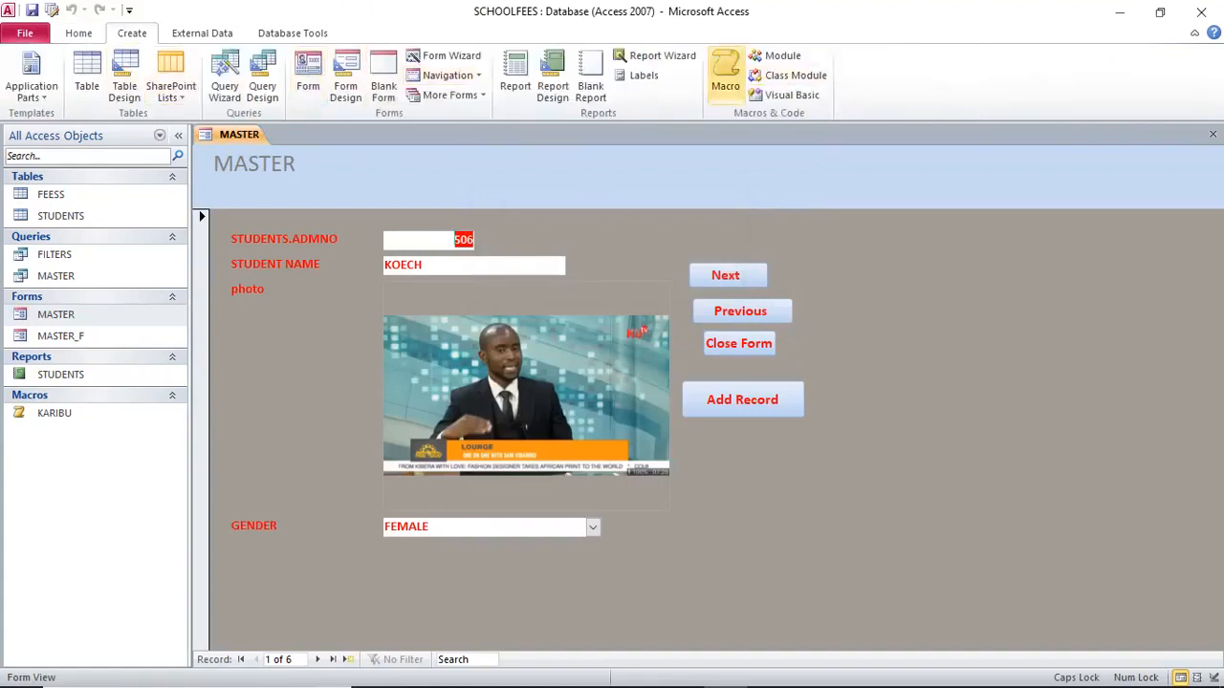
left_click(725, 68)
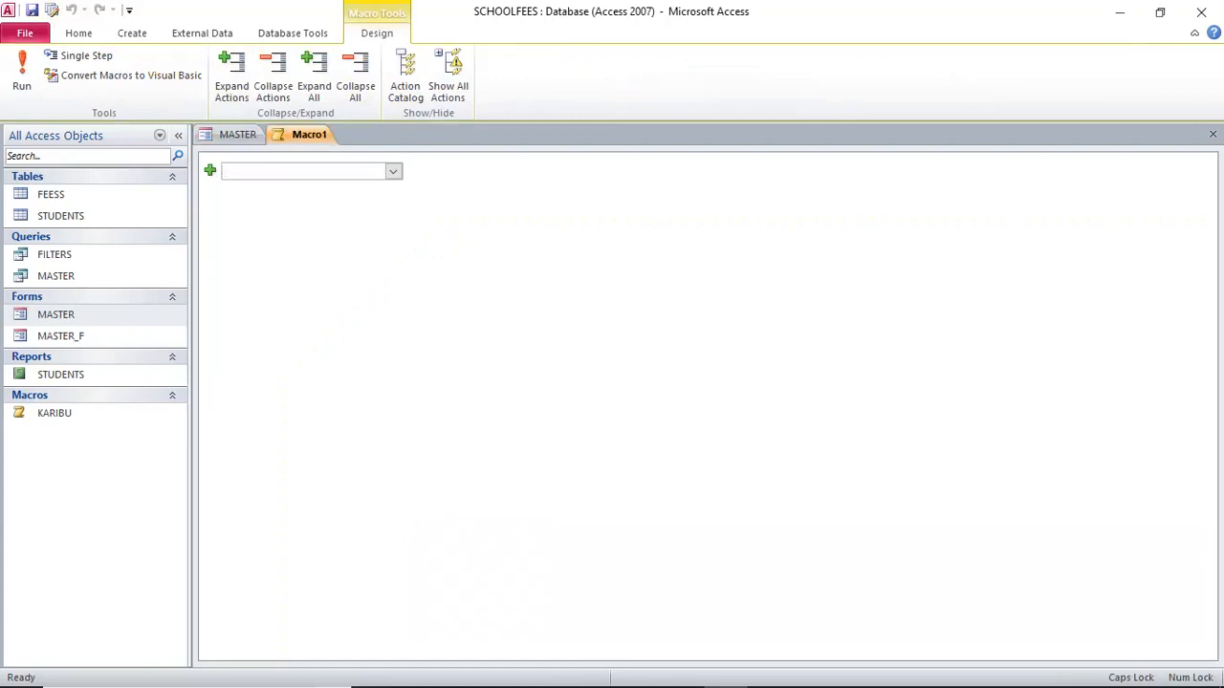
type("OnCl")
key("BackSpace")
key("BackSpace")
key("BackSpace")
key("BackSpace")
type("On")
key("Return")
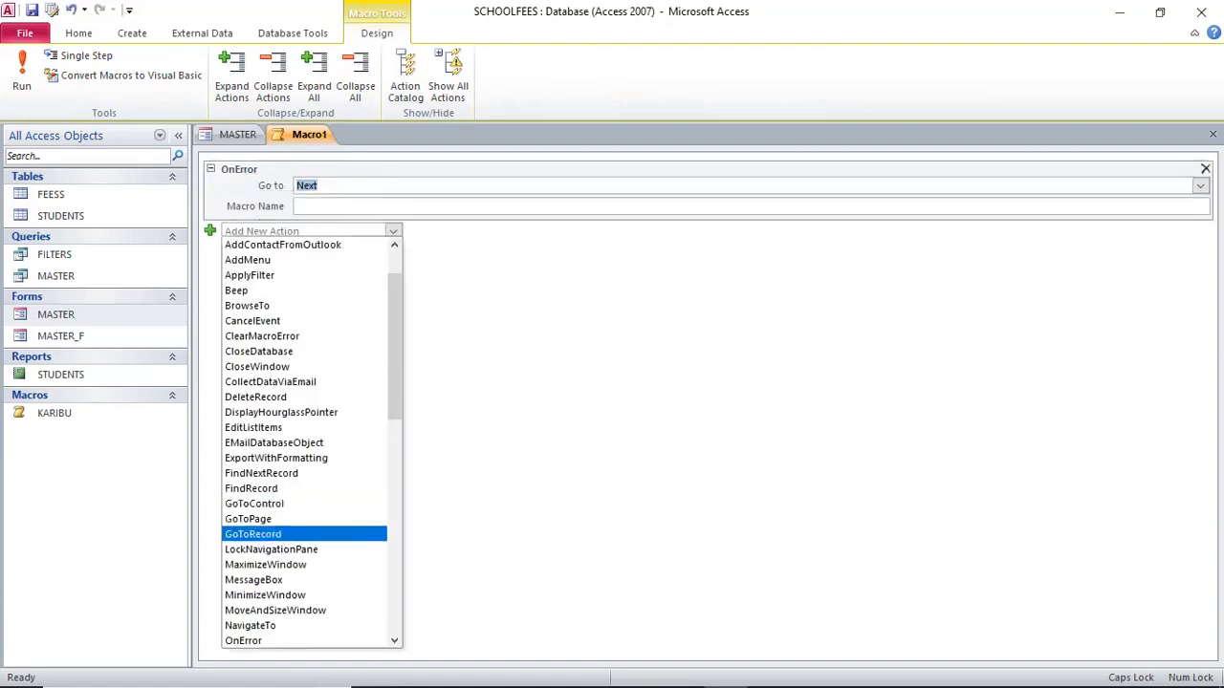
Add a MessageBox action below the OnError action in the macro
scroll(287, 534, "down", 2)
scroll(304, 442, "down", 2)
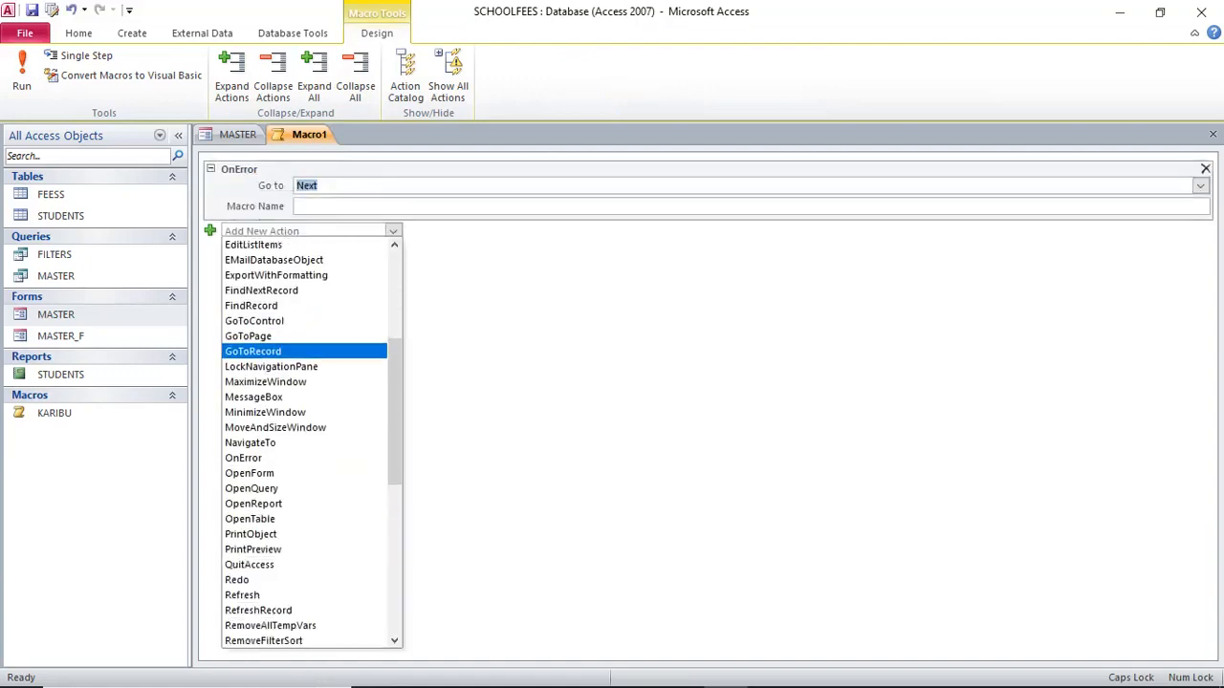
scroll(304, 442, "down", 9)
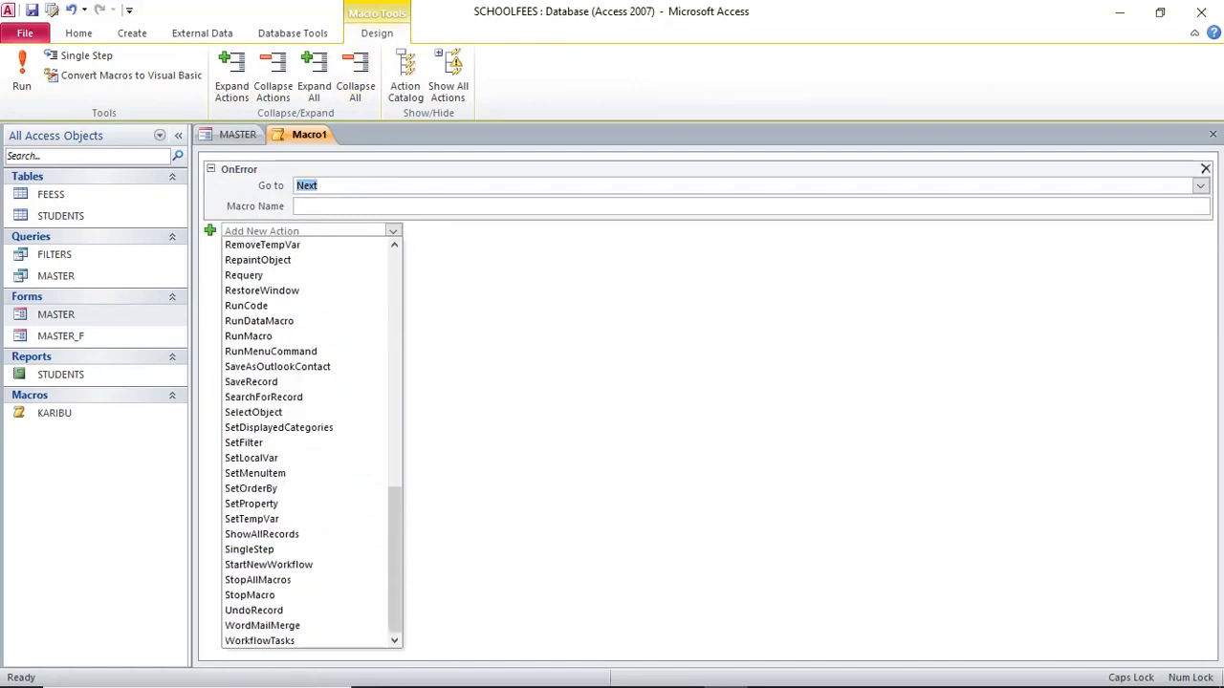
scroll(287, 351, "up", 5)
key("Escape")
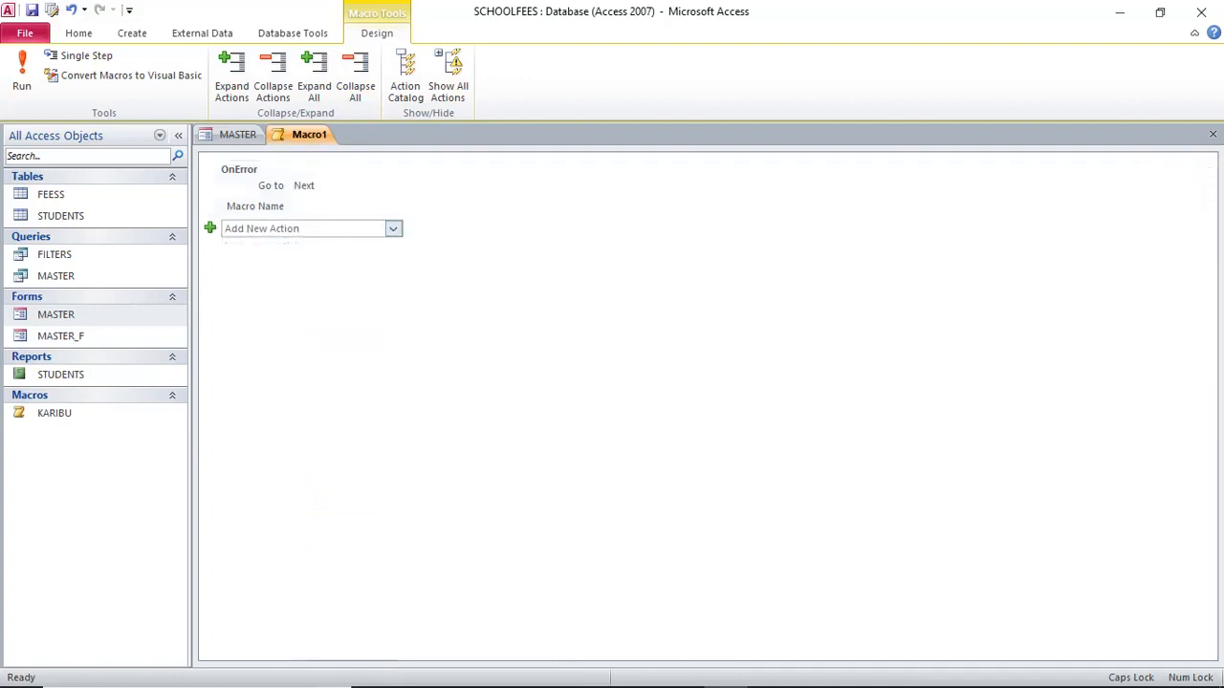
key("alt+Down")
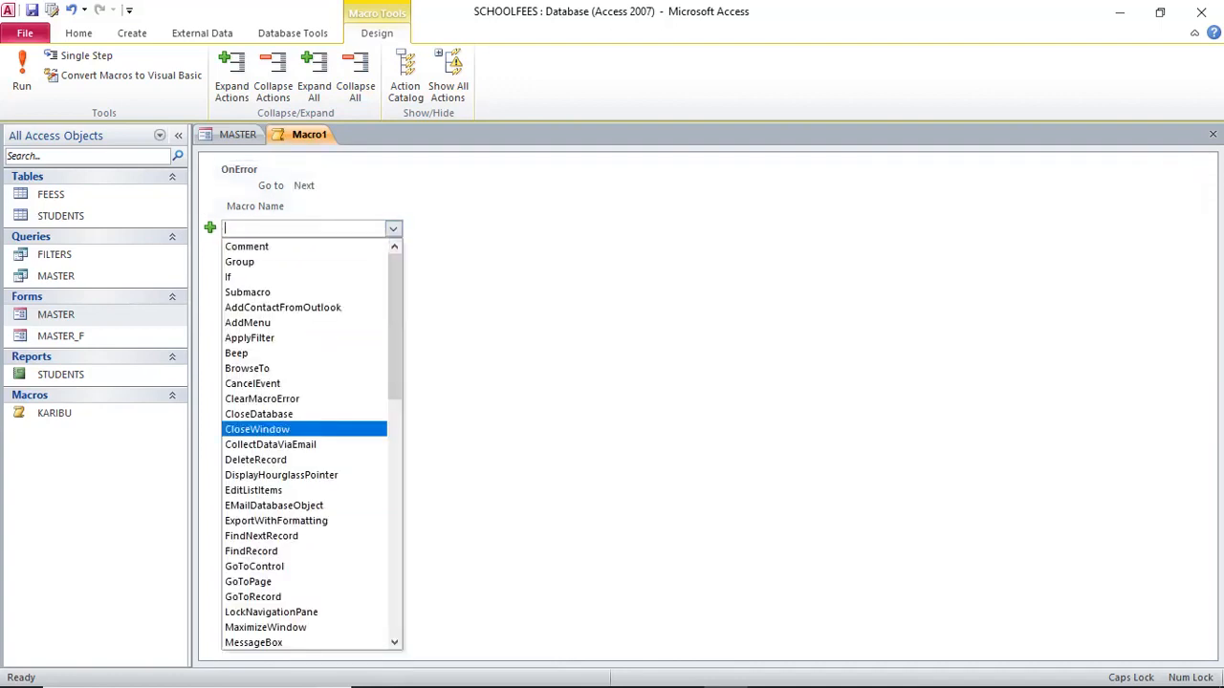
type("Me")
key("Return")
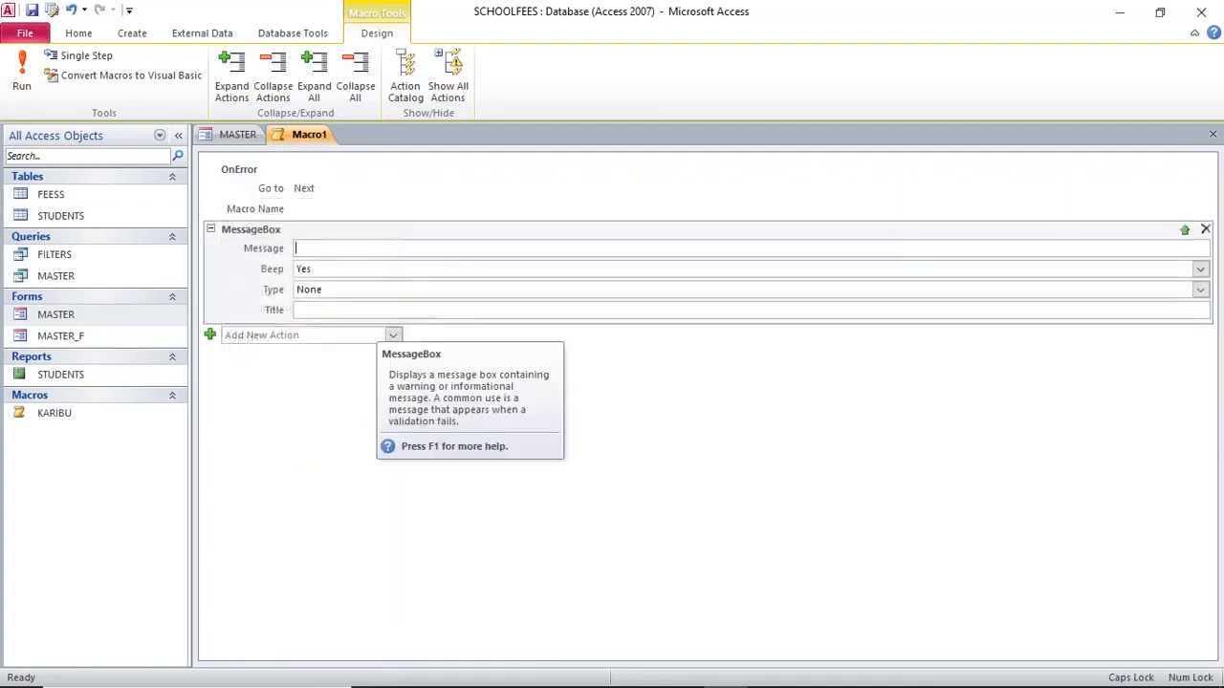
Enter THANKS FOR USING MS ACCESS FORMS as the text of the MessageBox action's message
type("THNK")
key("BackSpace")
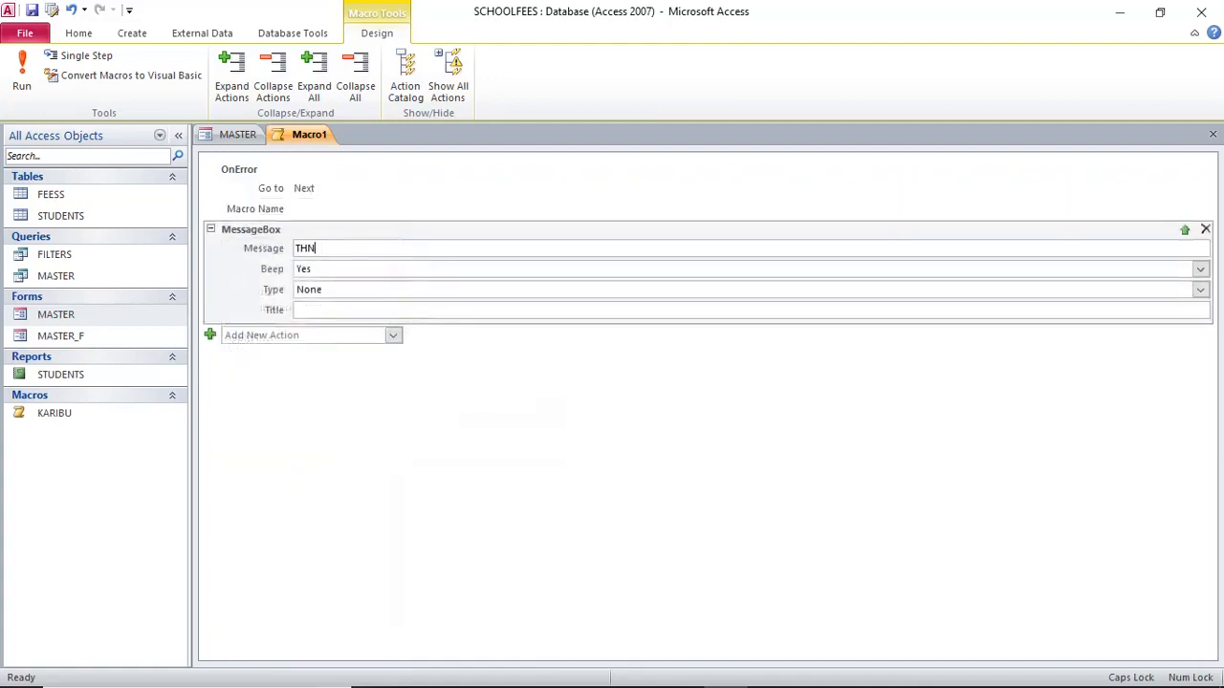
key("BackSpace")
type("ANKS FOR USING MS AC")
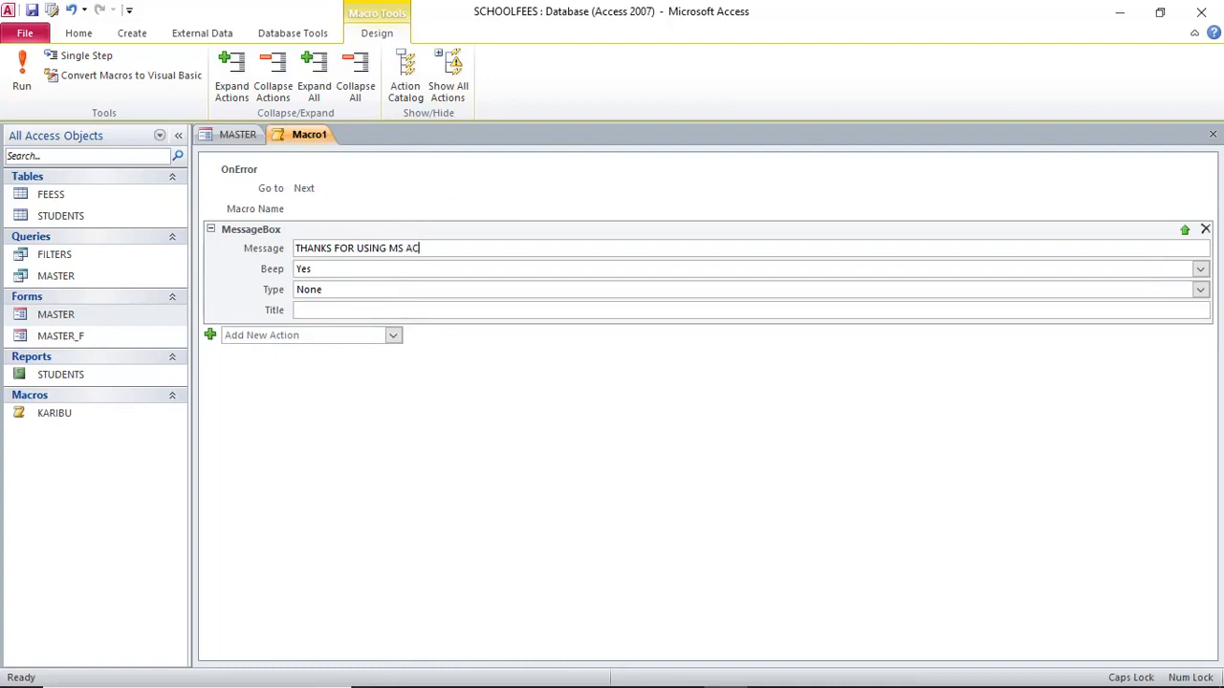
type("CESS FORMS")
Set the MessageBox action's title to BYE KWAHERI
left_click(316, 309)
type("BYE BONVOYA")
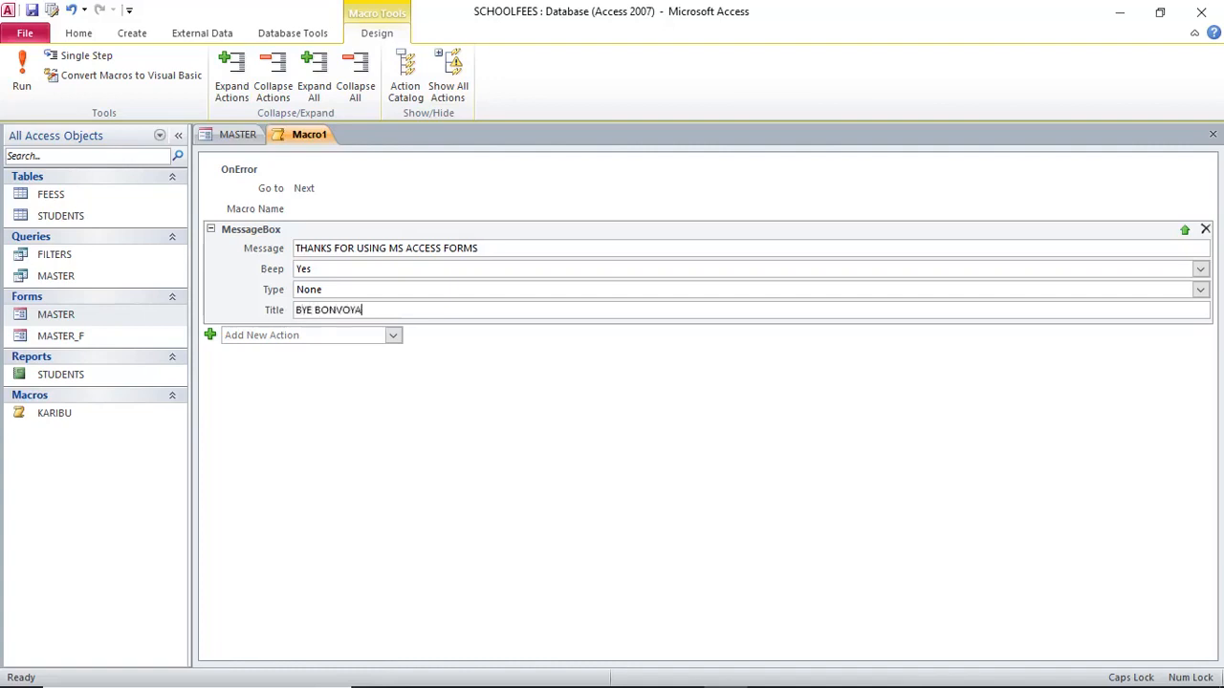
key("BackSpace")
key("BackSpace")
key("BackSpace")
key("BackSpace")
key("BackSpace")
key("BackSpace")
key("BackSpace")
type("KW")
key("BackSpace")
key("BackSpace")
type("KWAHERI")
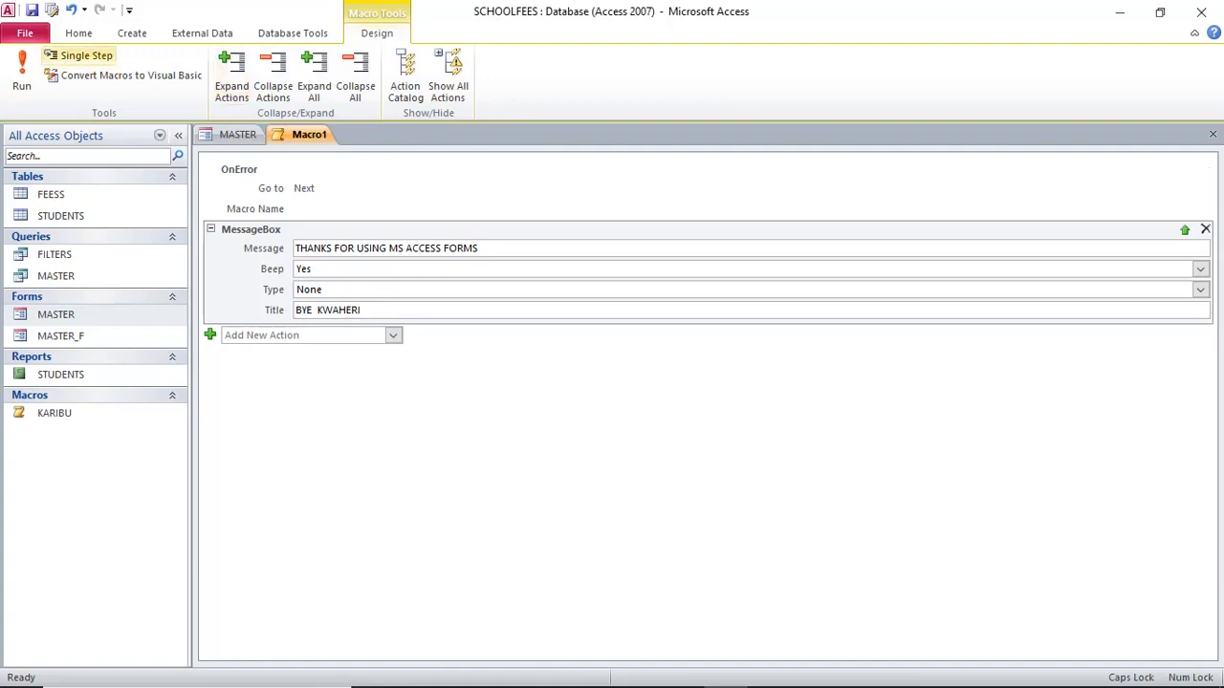
Save the new macro under the name BYE
left_click(32, 9)
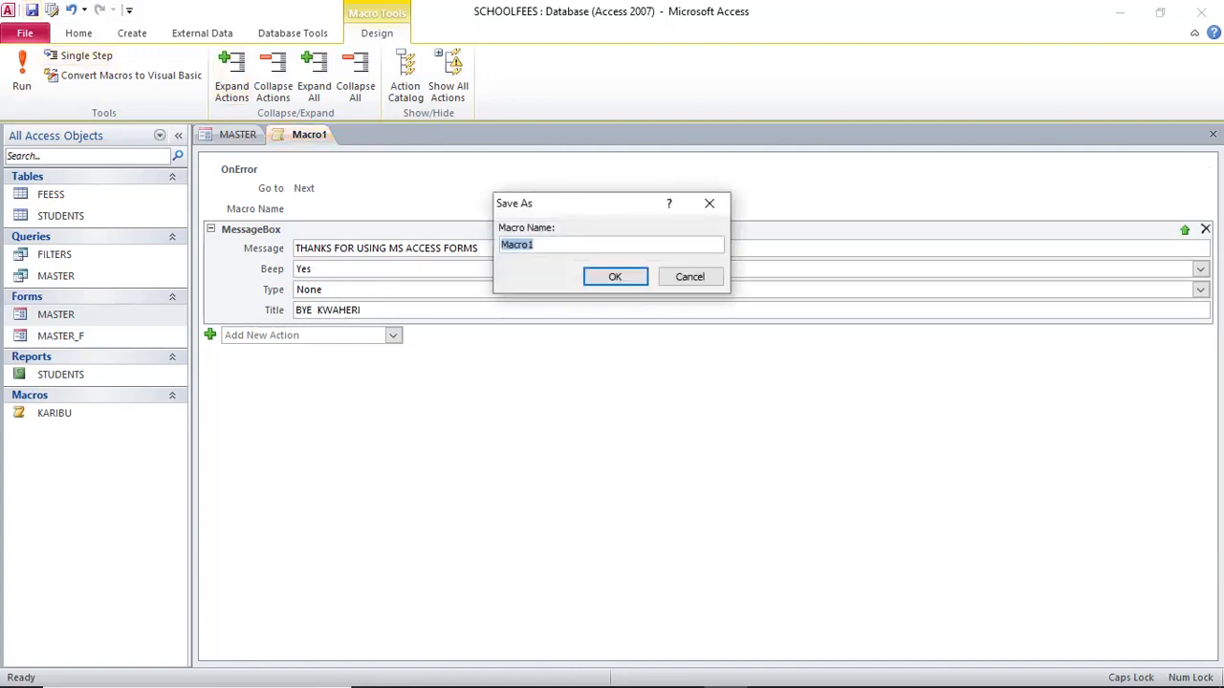
type("BYE")
key("Return")
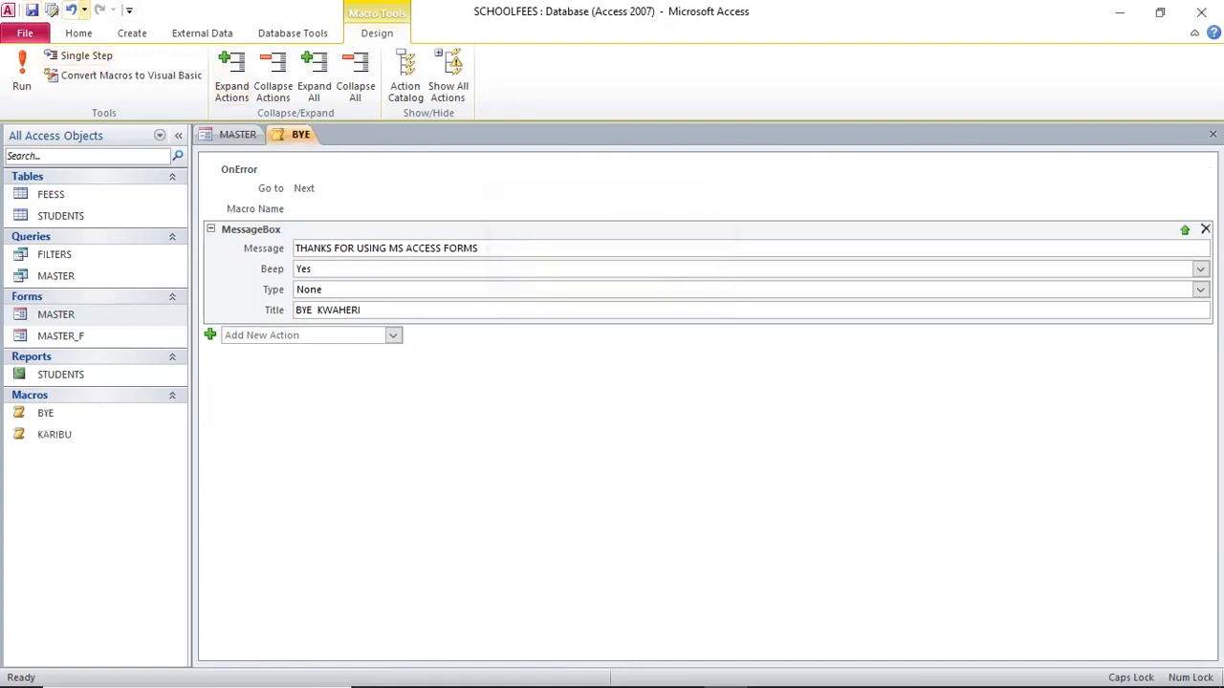
Run the BYE macro to test its message box, dismiss the message and close the macro
left_click(21, 72)
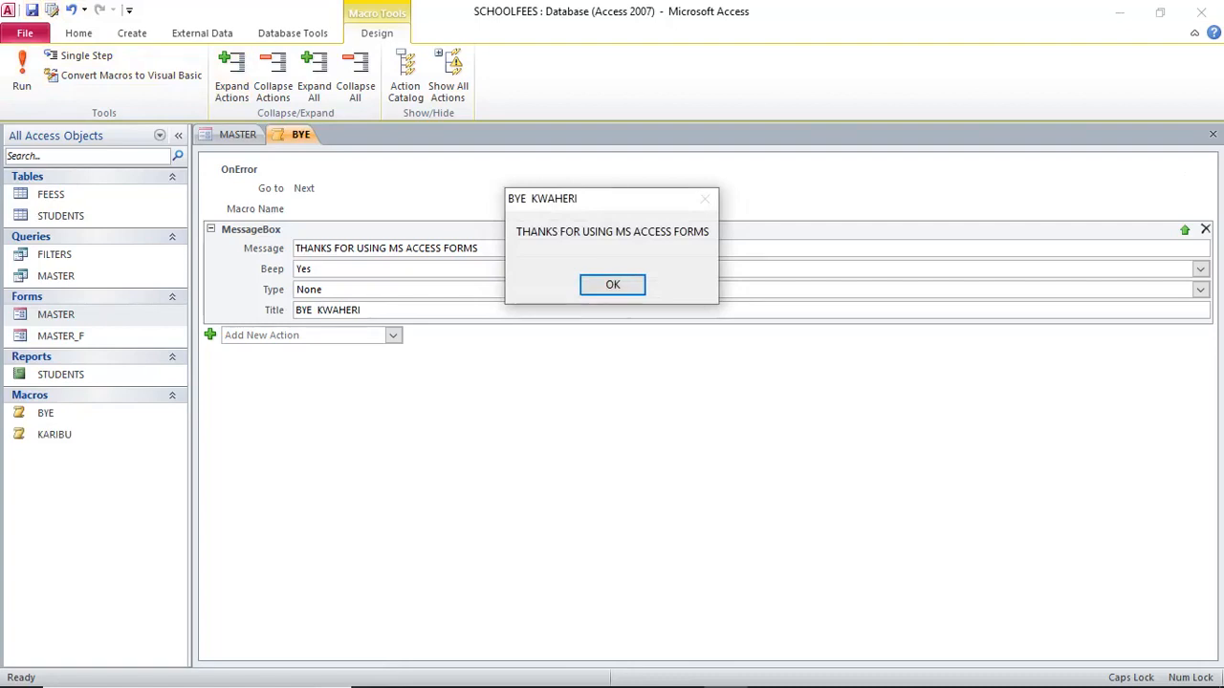
key("Return")
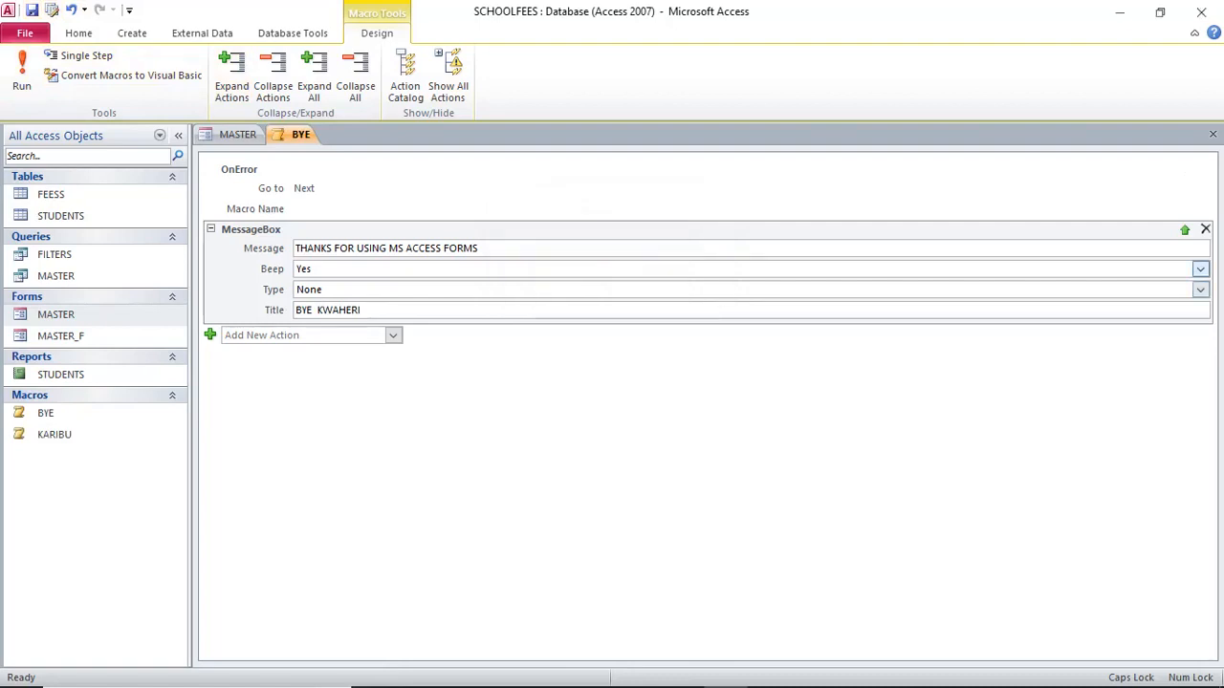
key("ctrl+w")
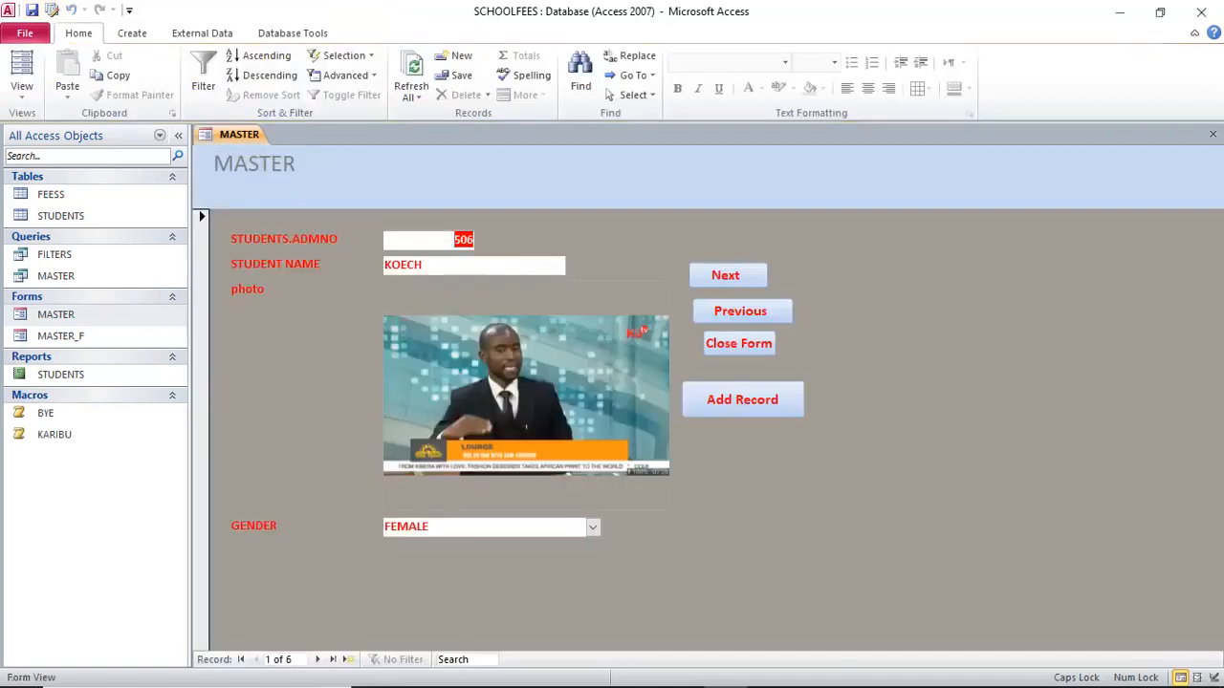
Assign the BYE macro to the MASTER form's On Unload event in Design View, then close the Property Sheet and the form
right_click(312, 331)
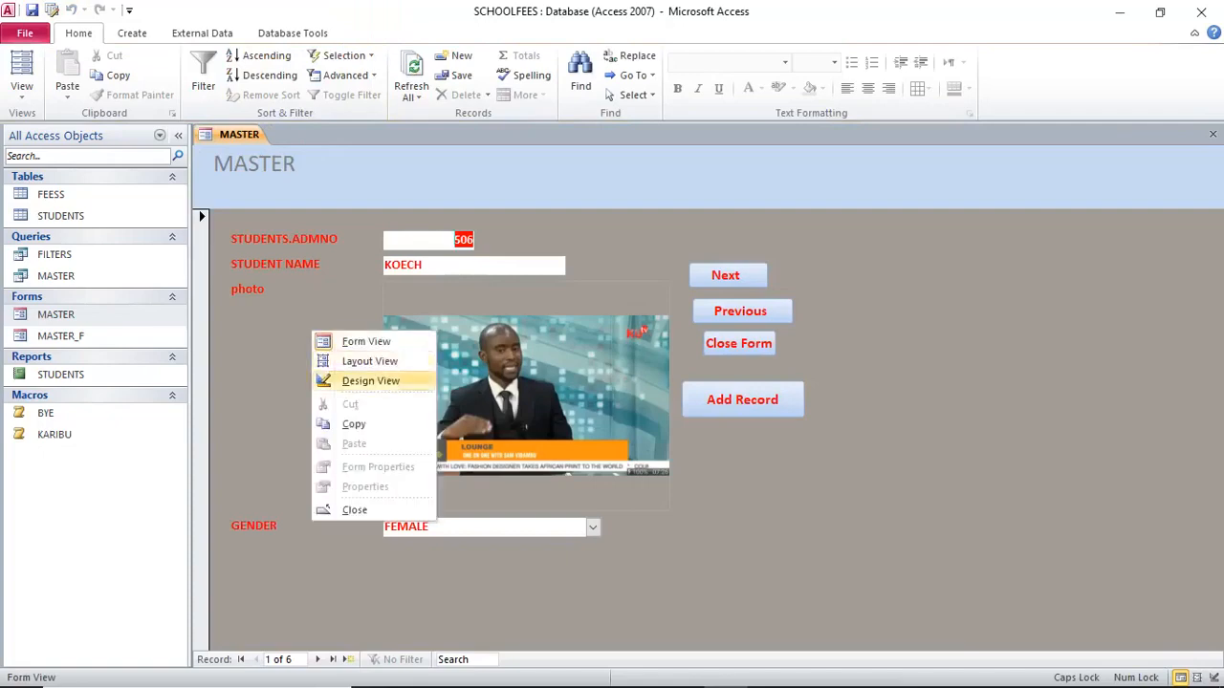
left_click(370, 380)
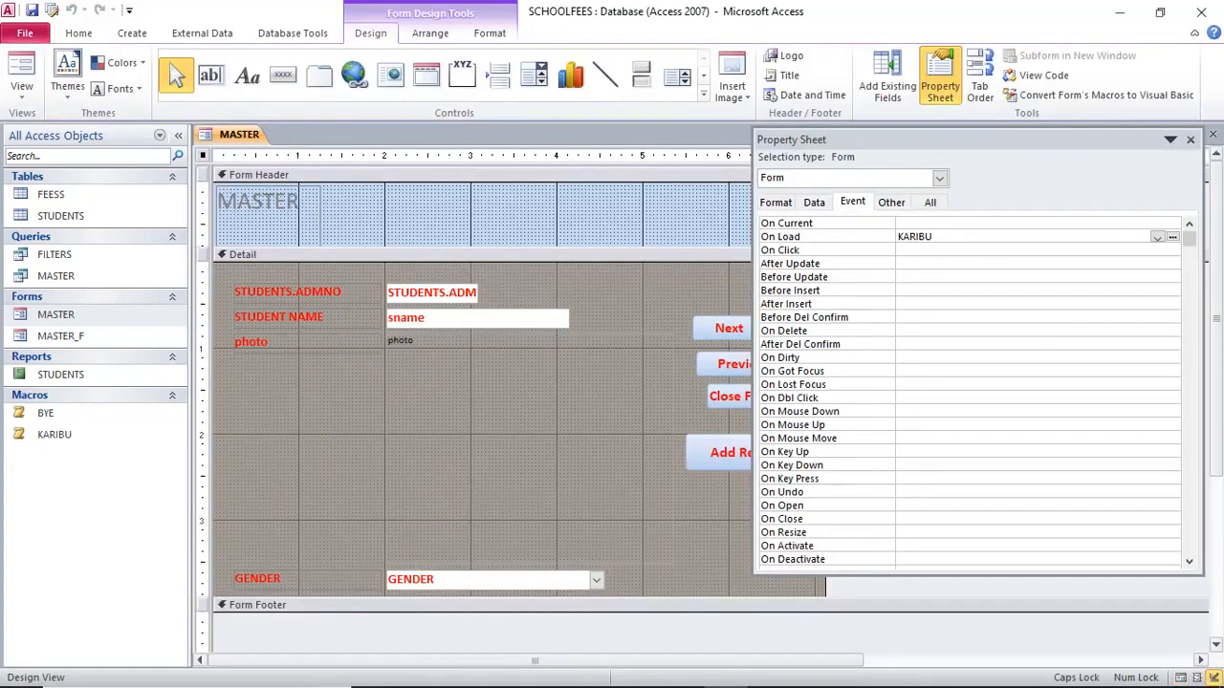
left_click(852, 202)
key("Right")
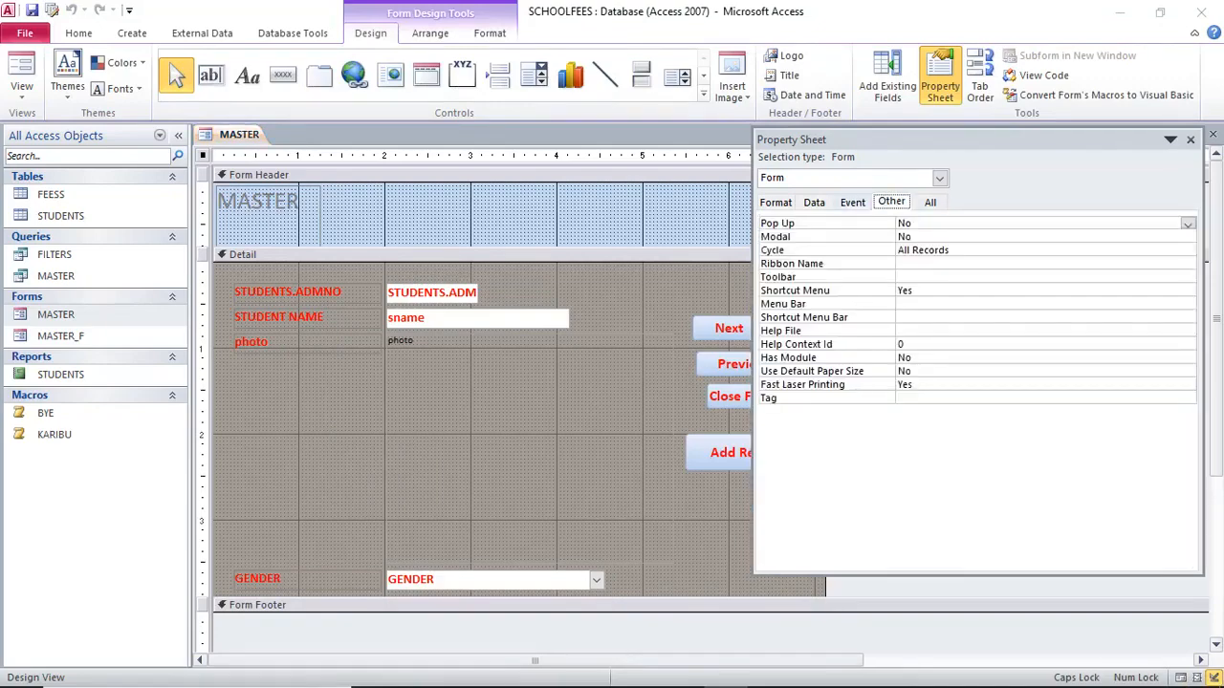
key("Left")
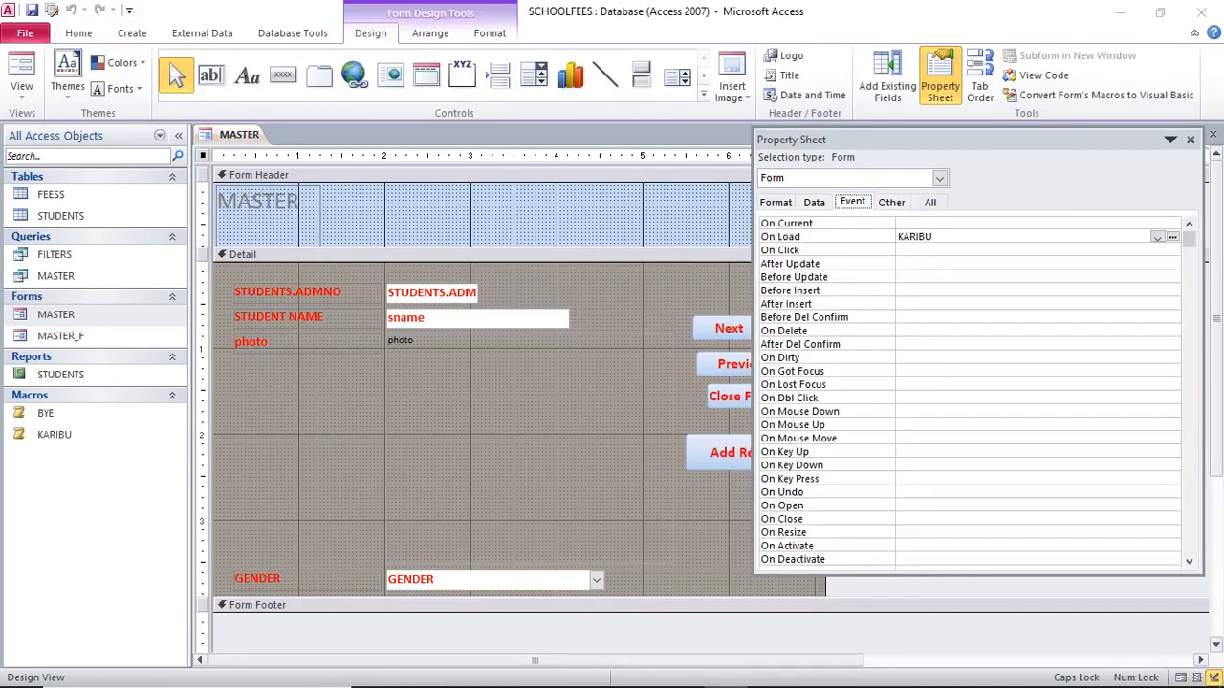
scroll(970, 392, "down", 1)
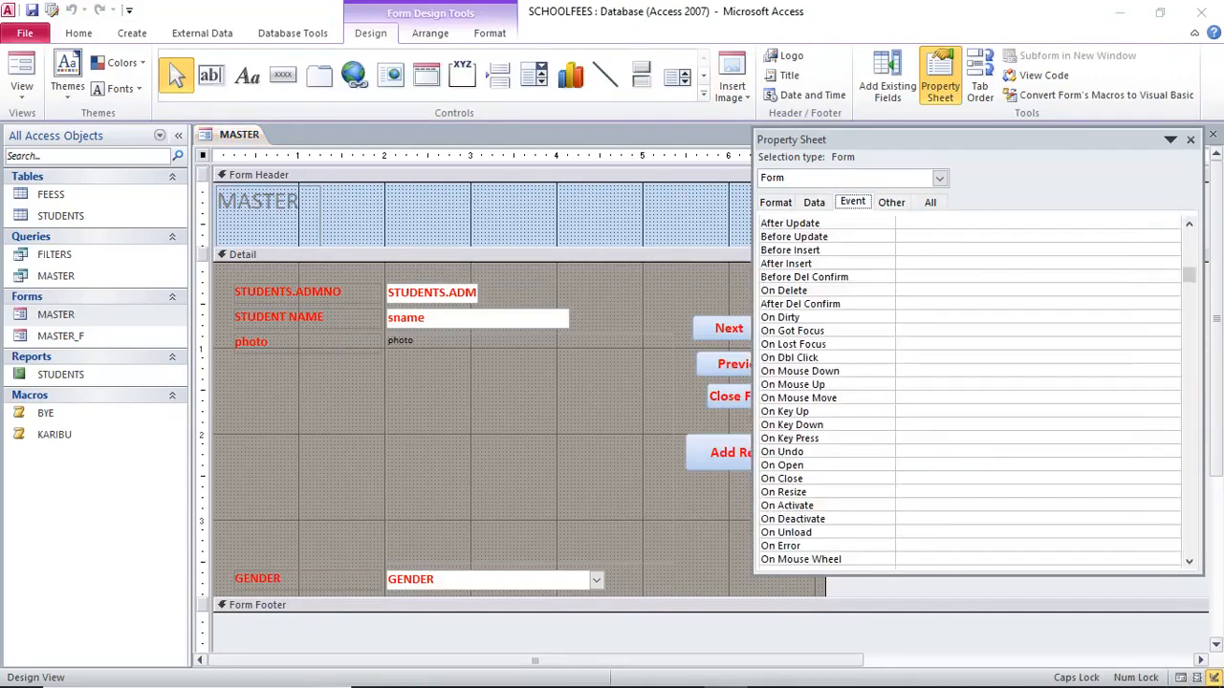
left_click(956, 532)
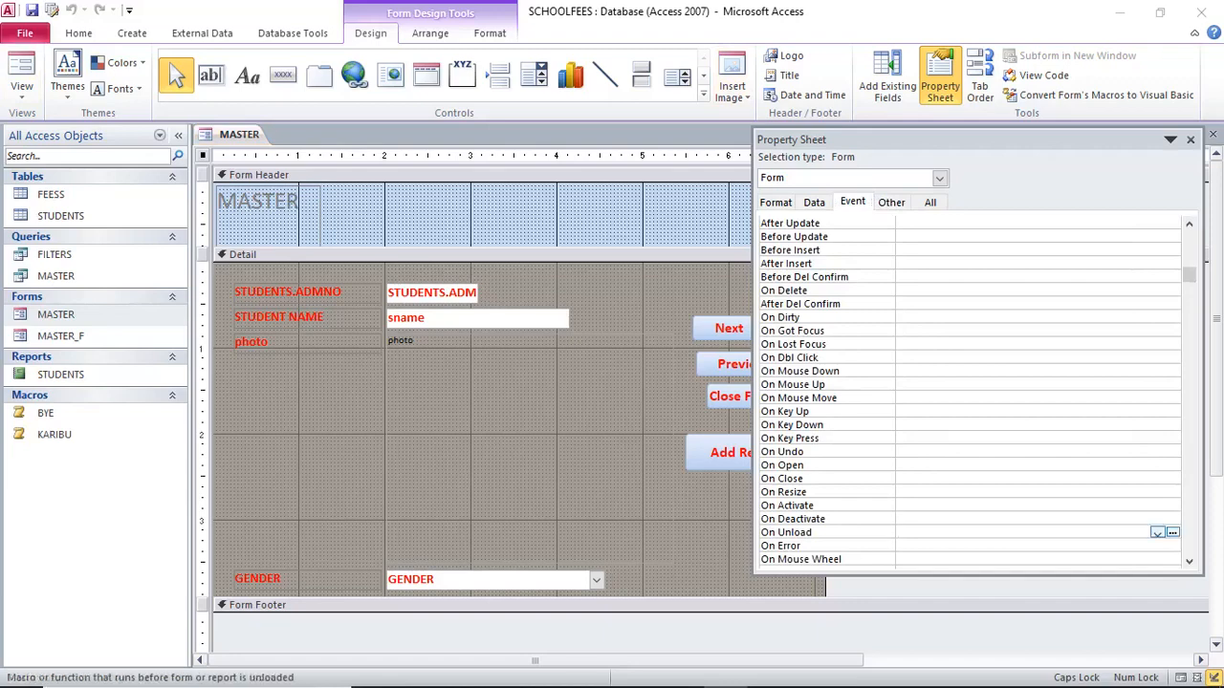
left_click(1157, 532)
left_click(956, 555)
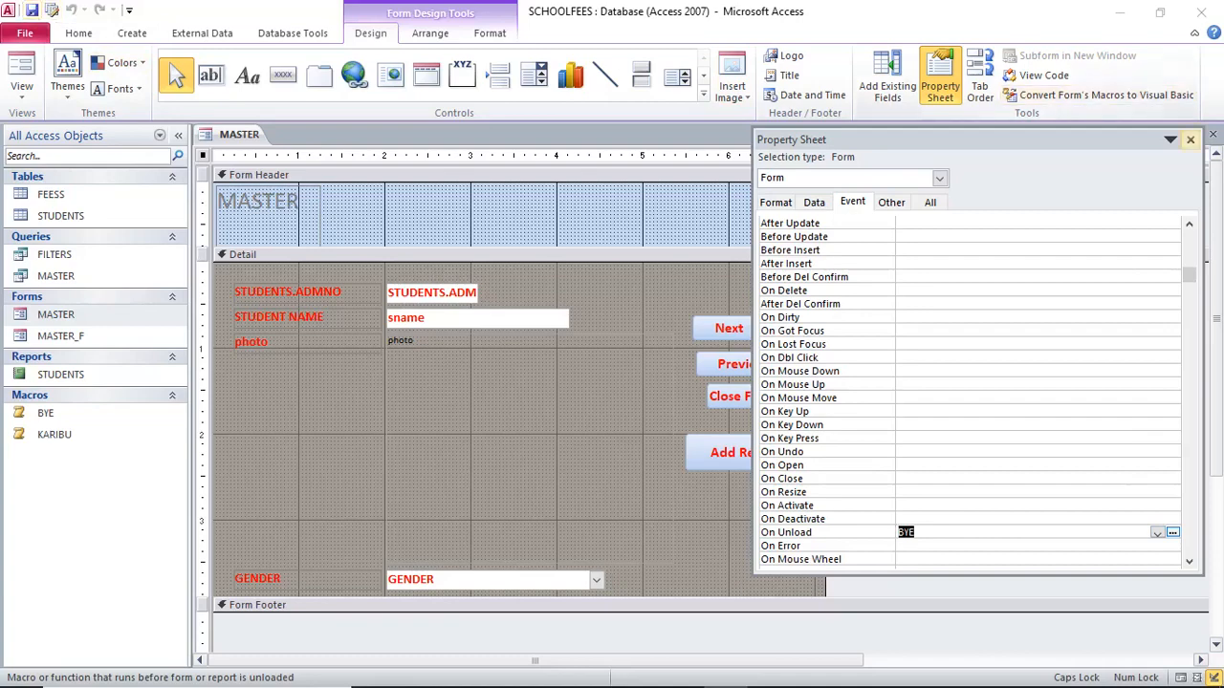
left_click(1191, 140)
left_click(1212, 134)
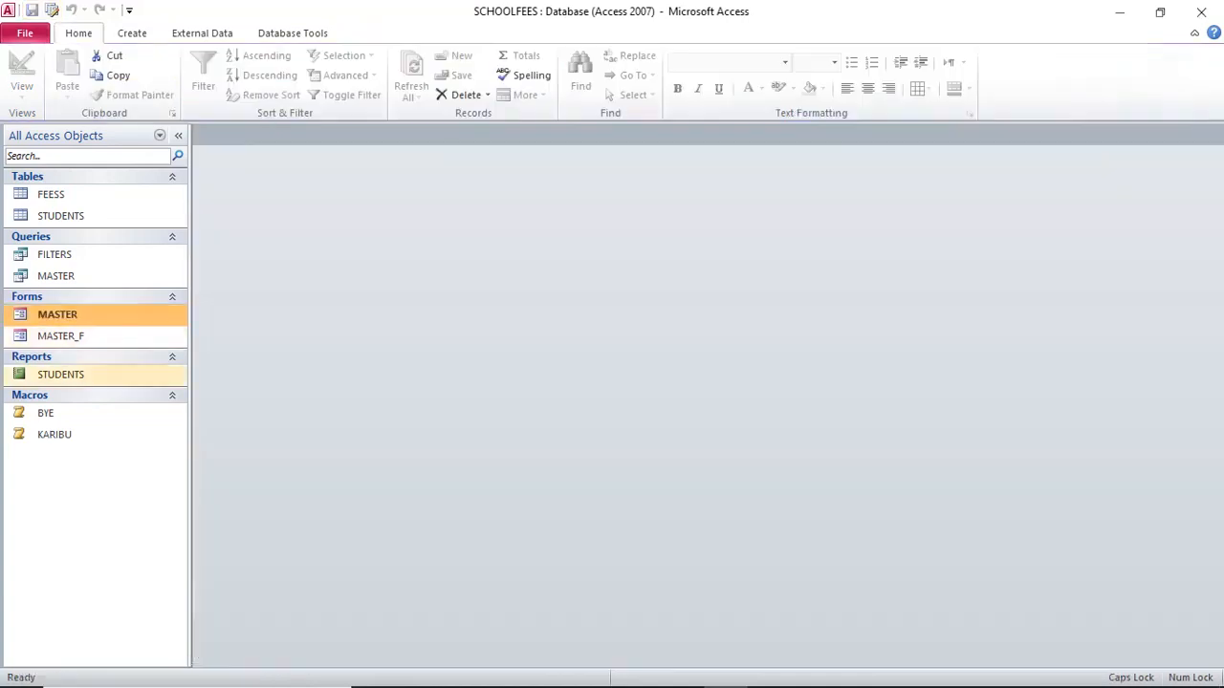
Test the load and unload messages by opening, closing and reopening the MASTER form, dismissing each message
double_click(57, 315)
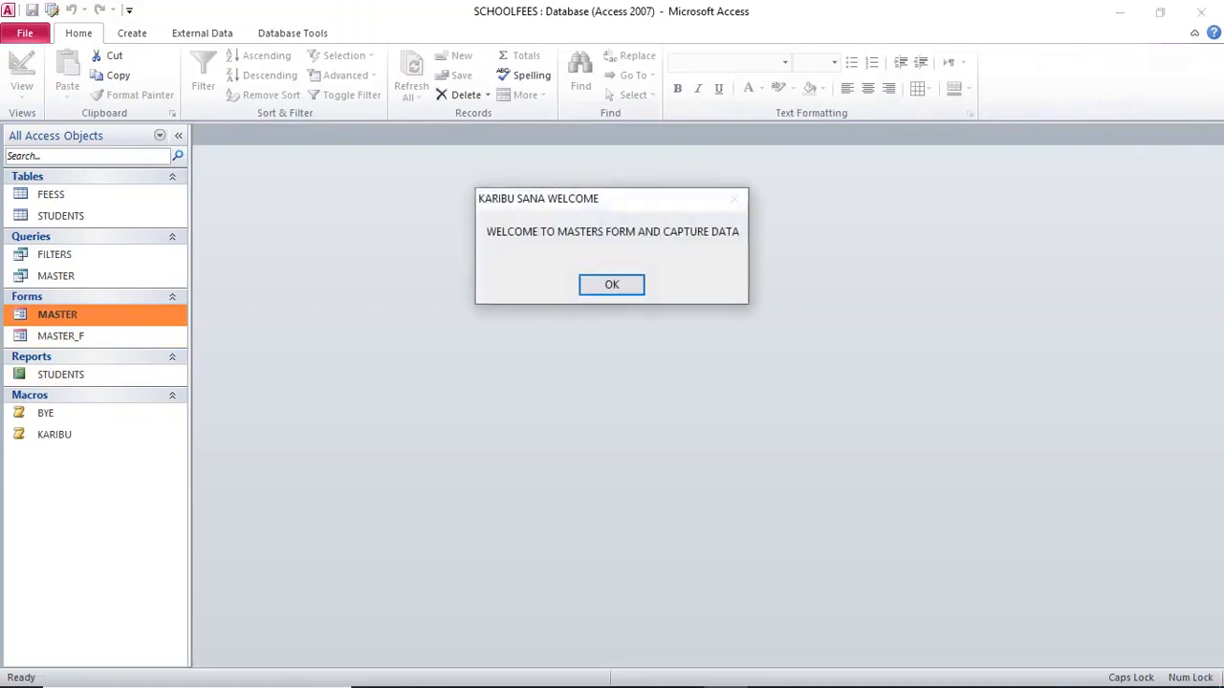
key("Return")
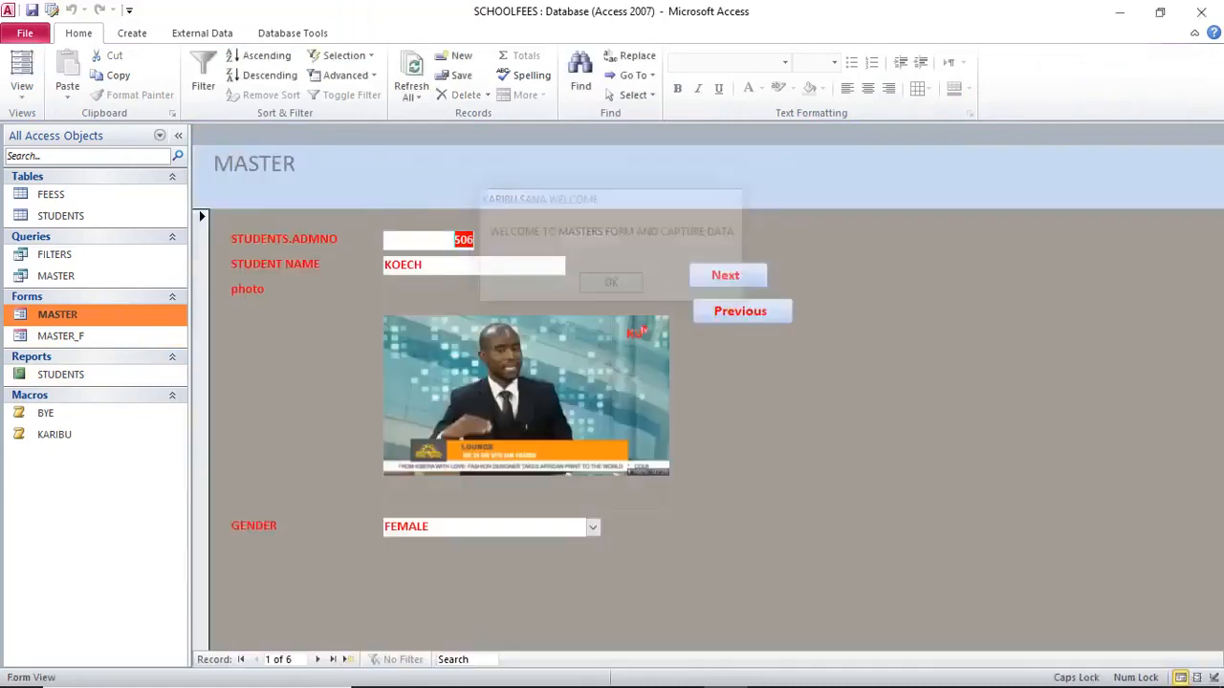
left_click(739, 344)
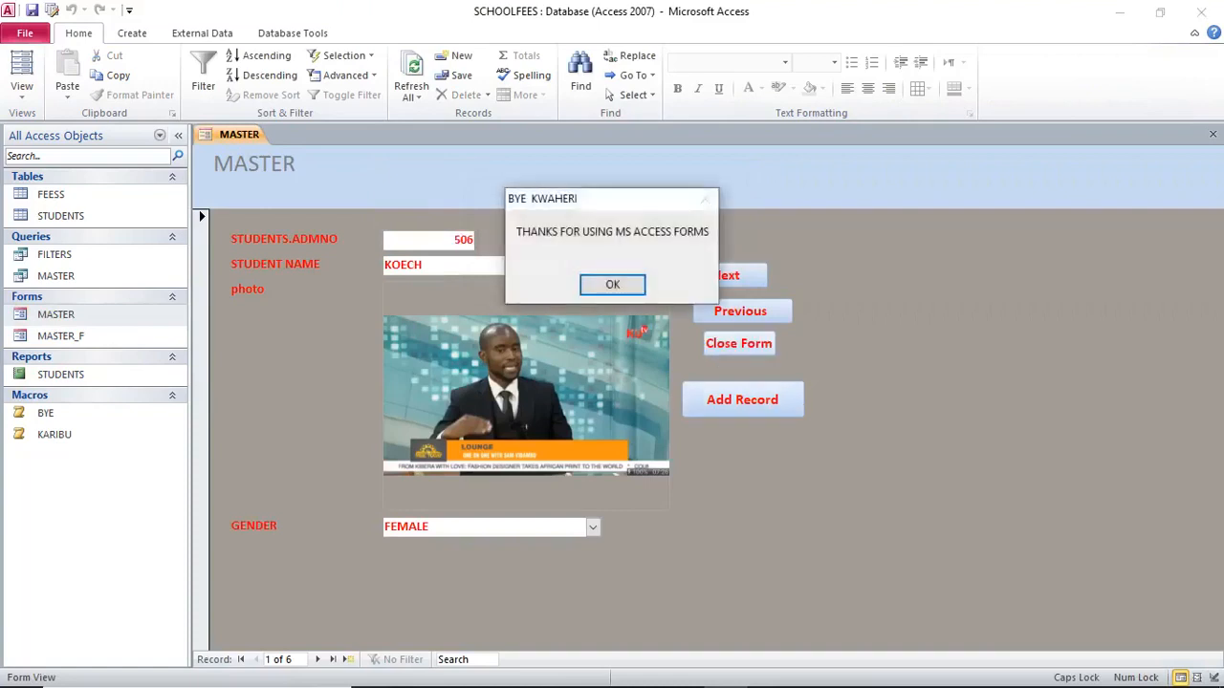
key("Return")
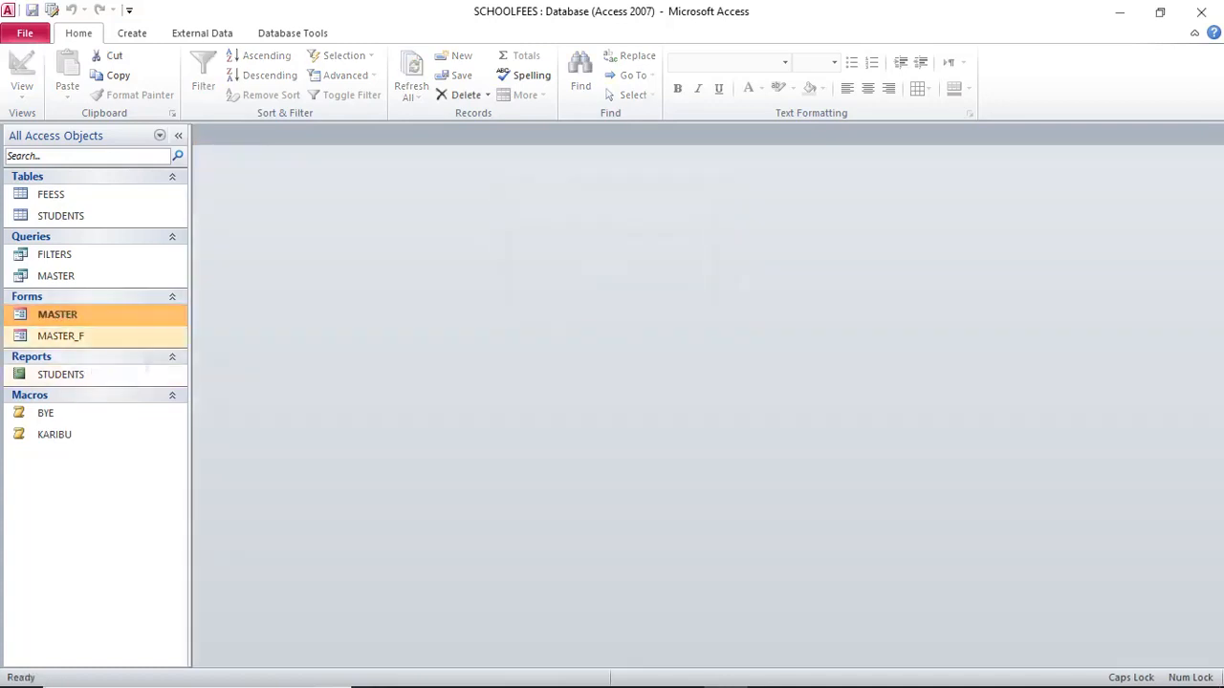
key("Return")
key("Return")
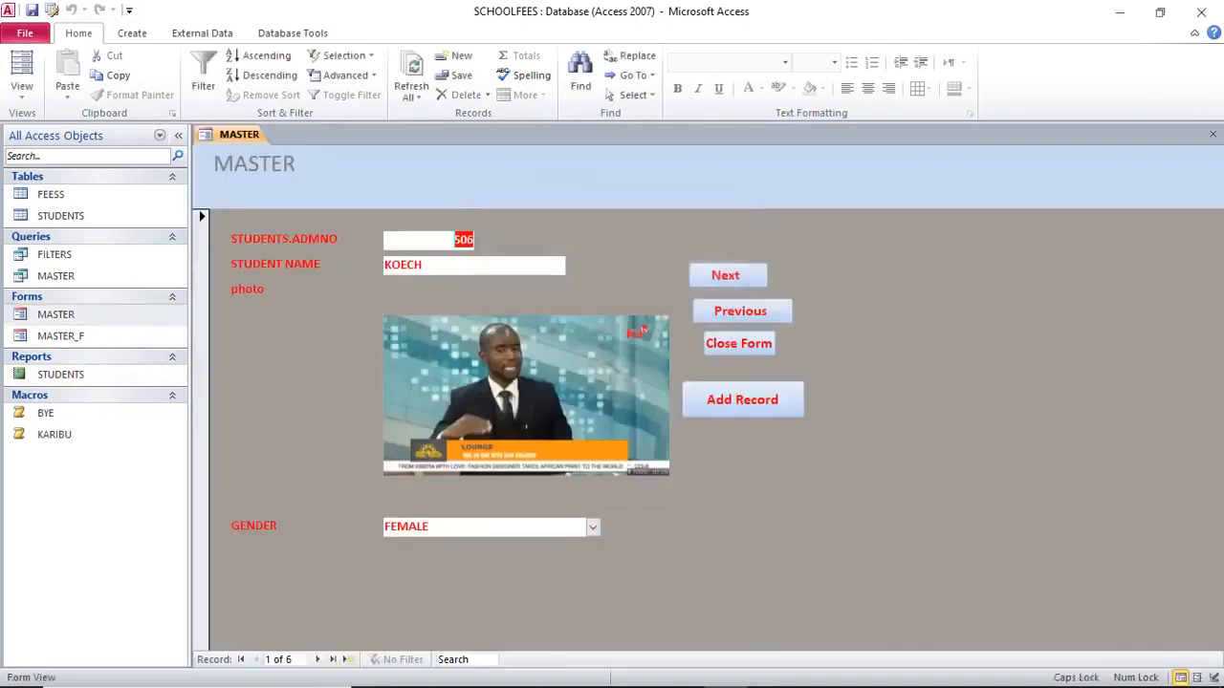